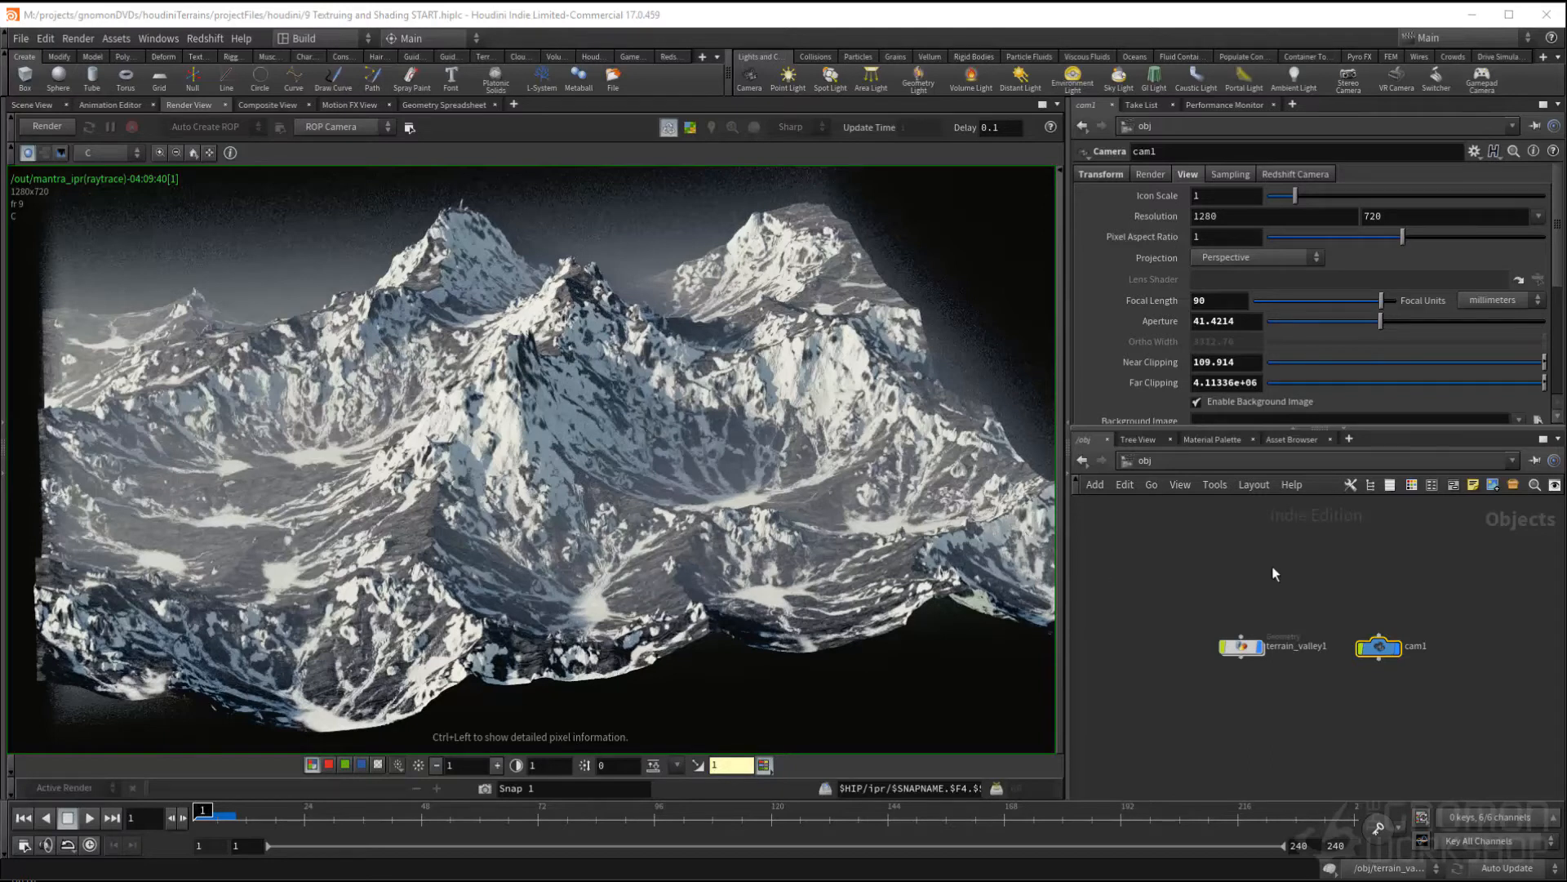
- Open the terrain_valley1 network and show its geometry in the 3D scene view instead of the render
double_click(1242, 647)
scroll(1362, 627, down, 4)
middle_drag(1382, 573, 1370, 649)
scroll(1377, 640, up, 2)
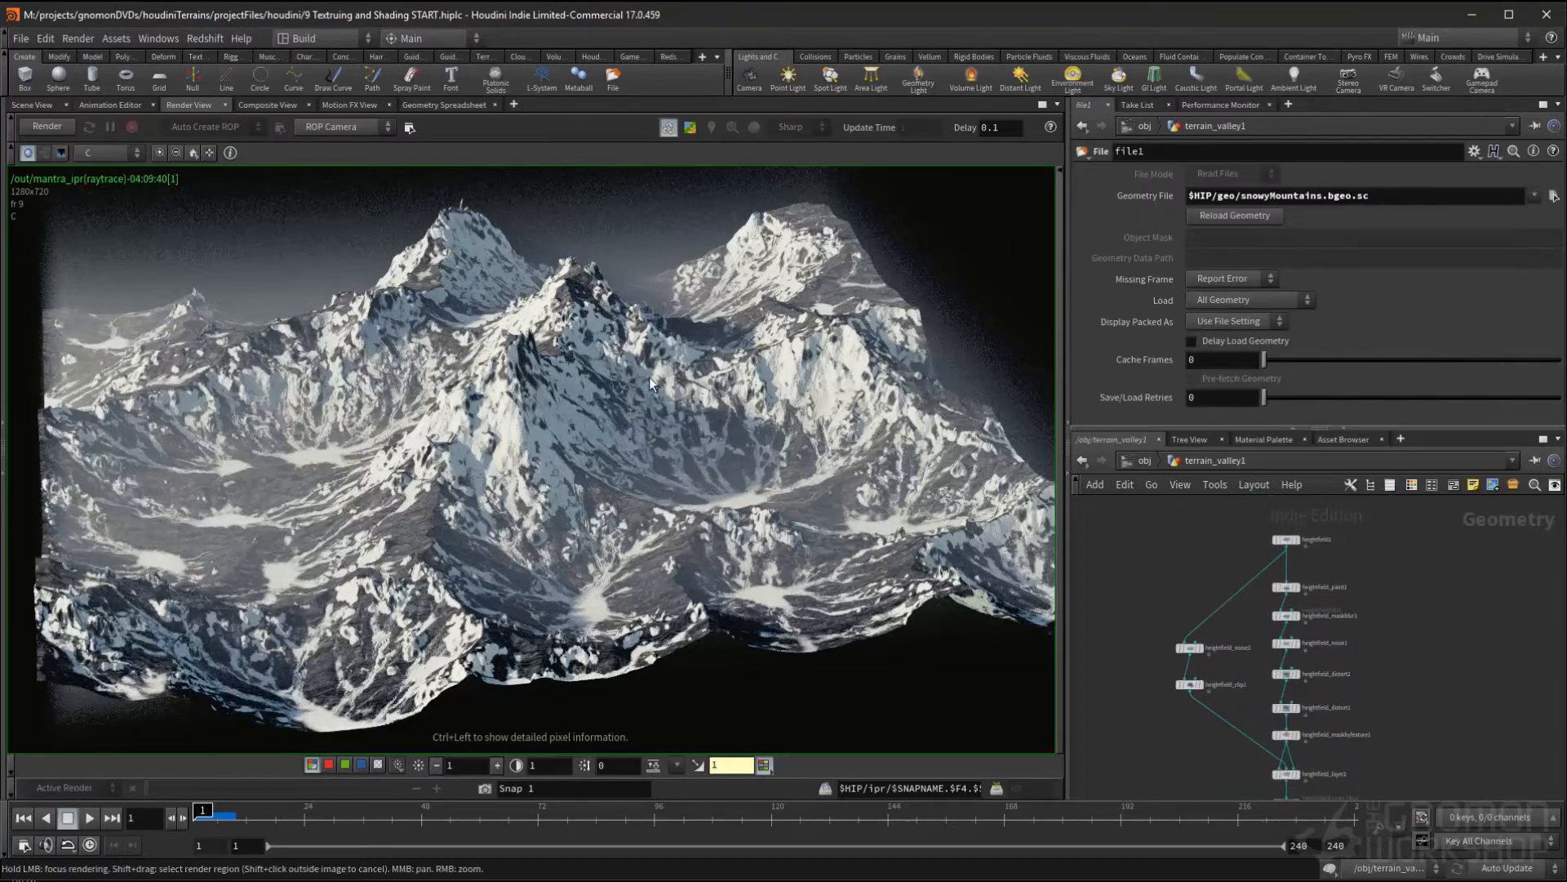
click(40, 106)
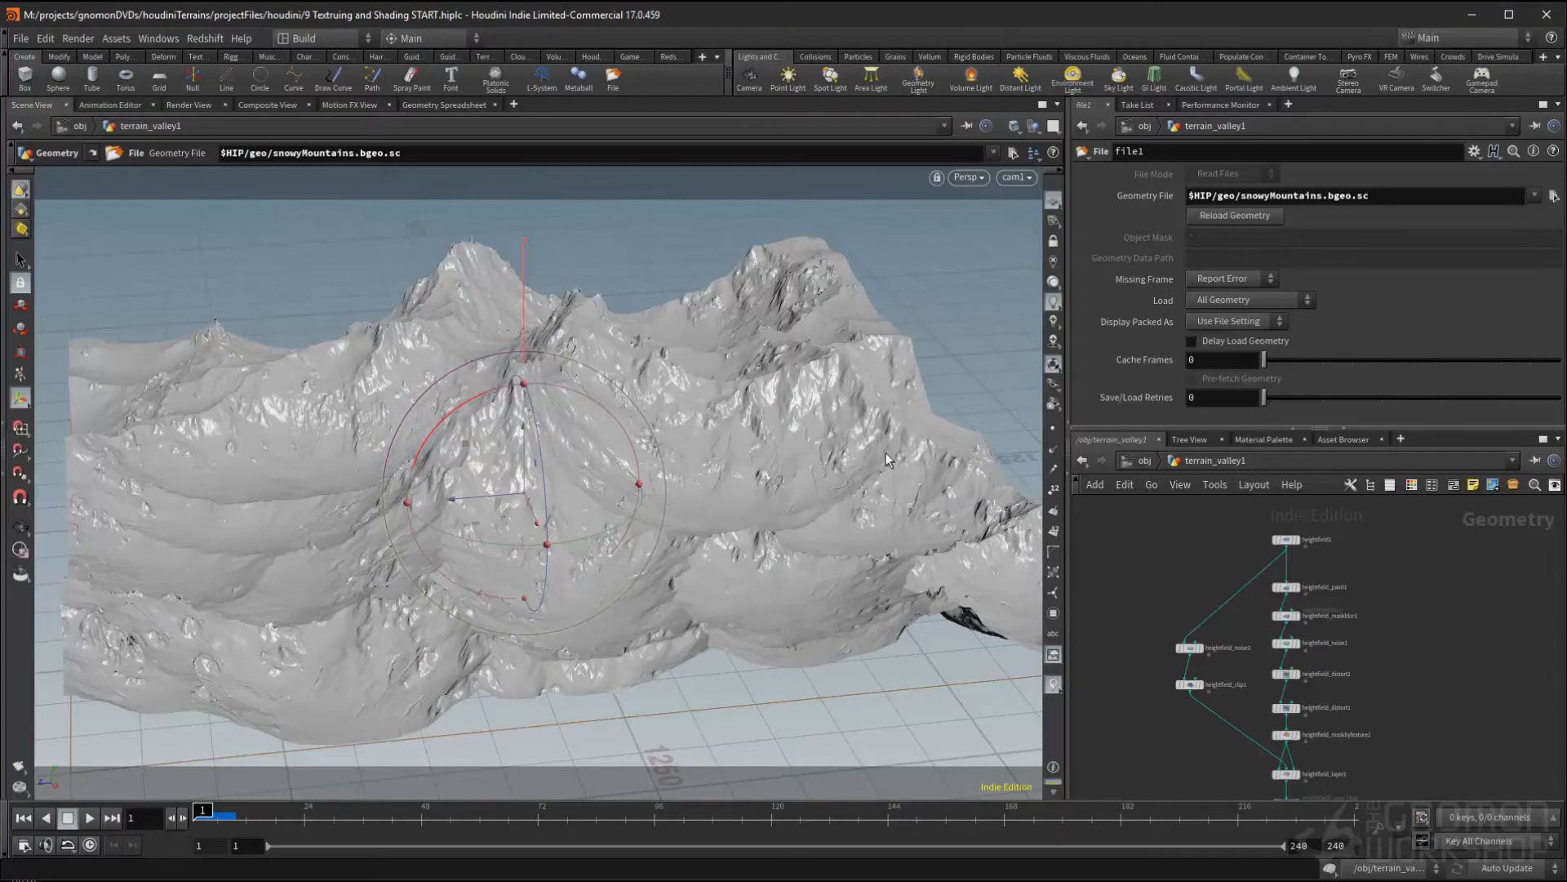
- Display the base heightfield, heightfield_paint1, heightfield_maskblur1 and heightfield_noise1 results one after another
scroll(1268, 570, up, 3)
click(1316, 519)
middle_drag(1388, 600, 1376, 561)
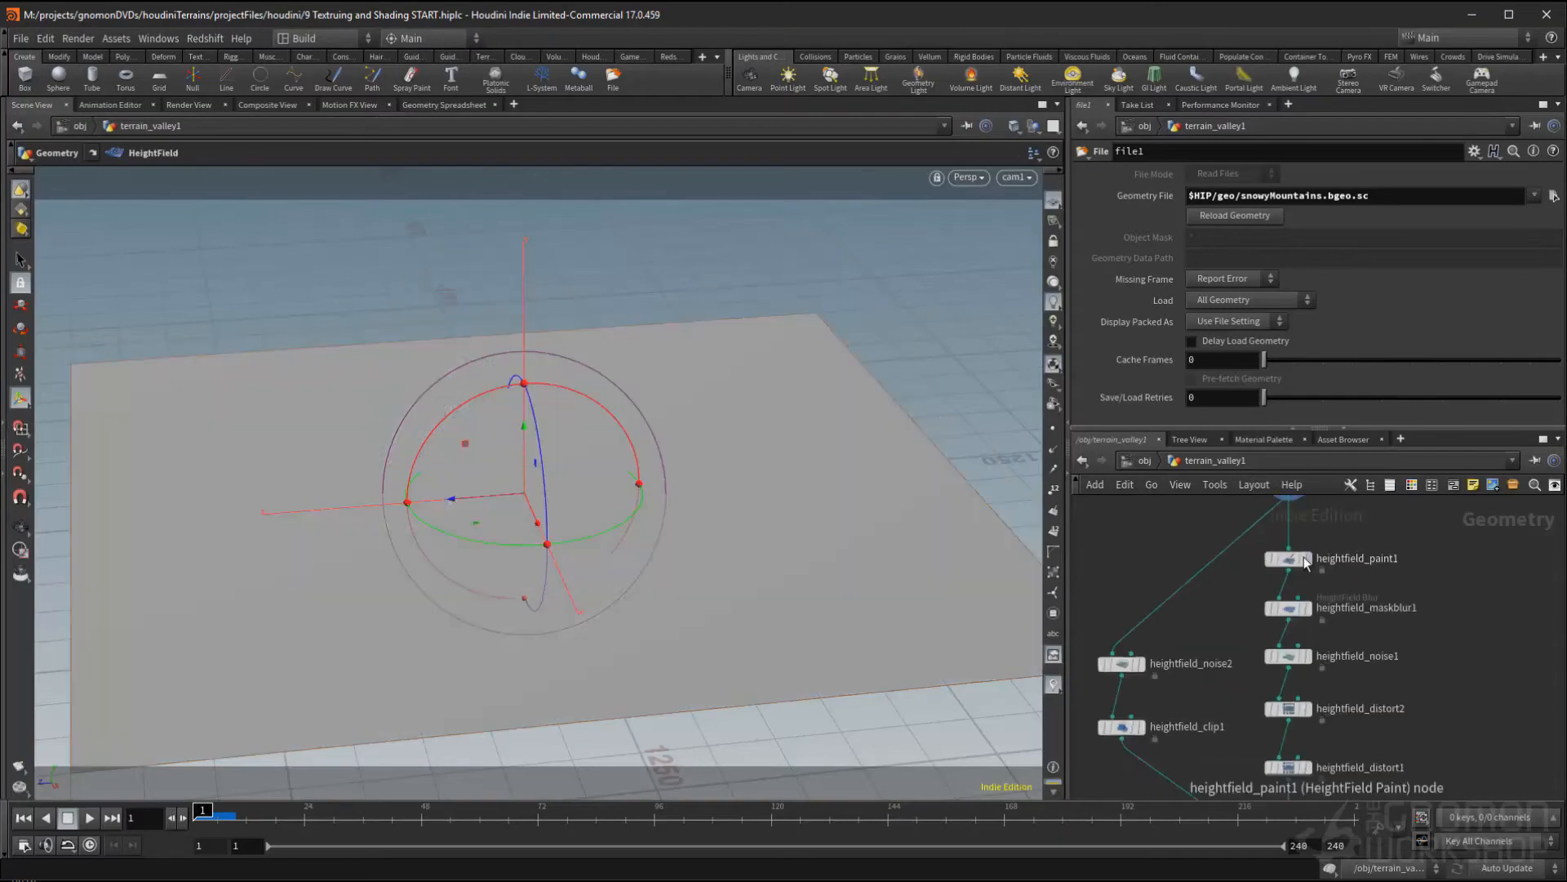
click(1309, 559)
click(1308, 608)
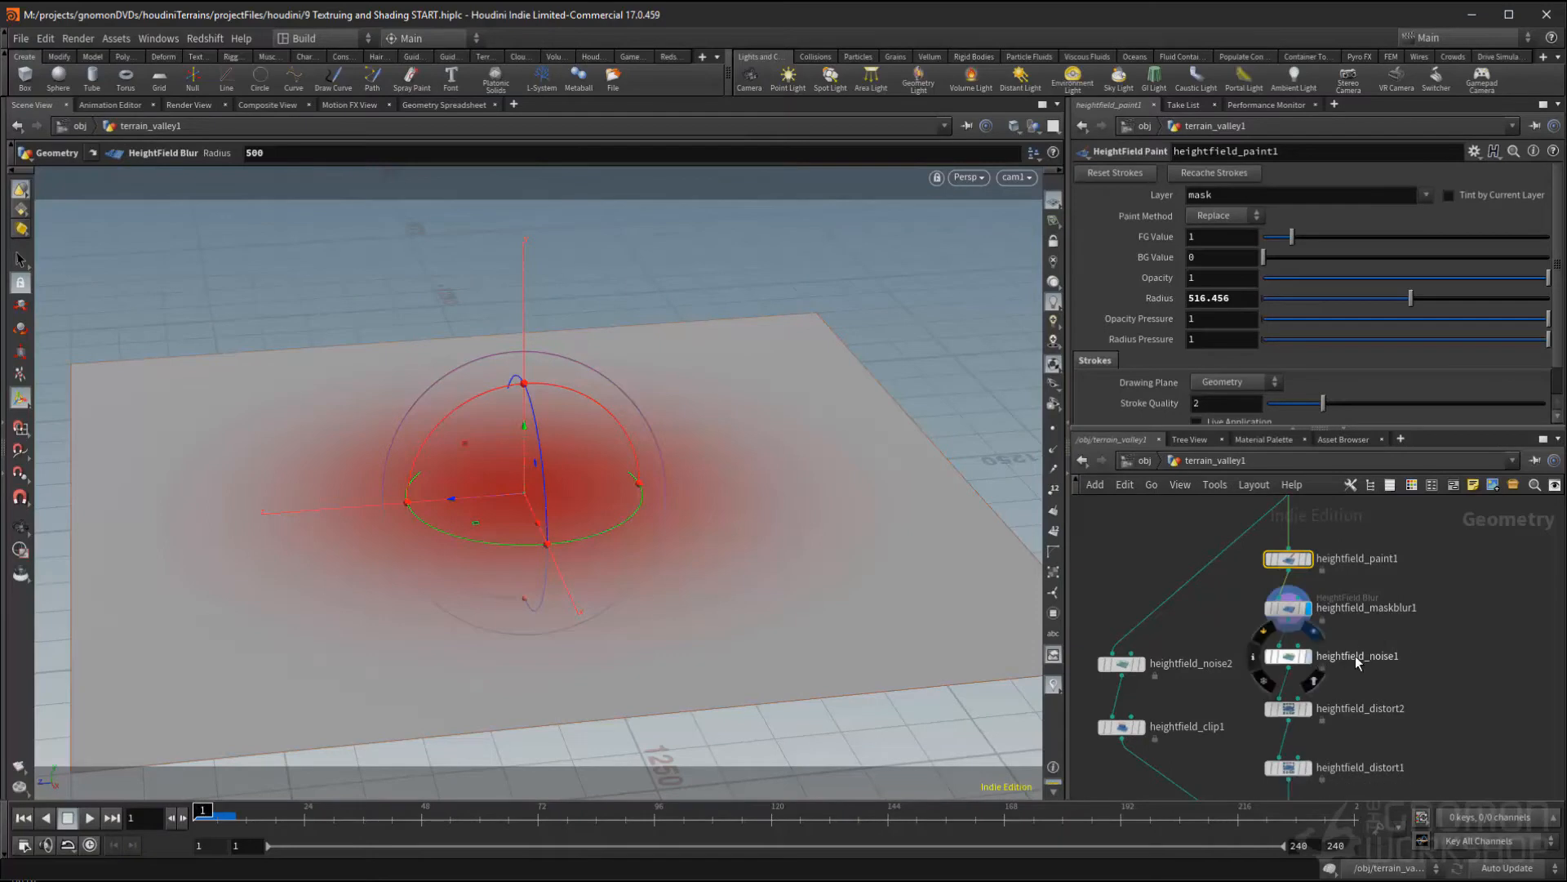
click(1308, 656)
middle_drag(1351, 645, 1369, 637)
drag(1388, 619, 1280, 546)
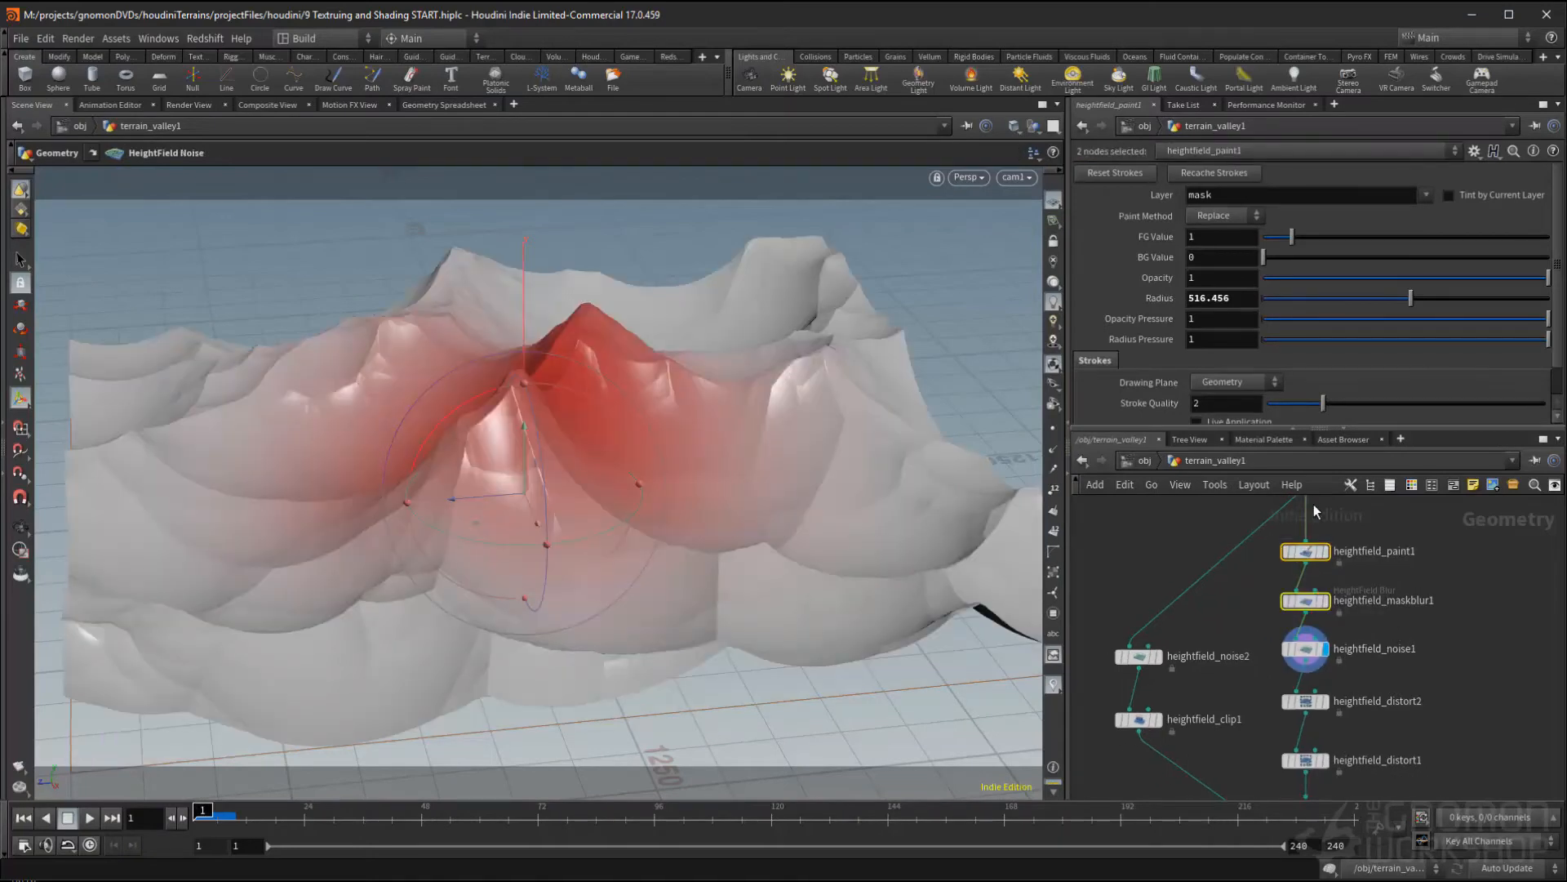
- Review the heightfield_noise1 settings, the distortion result and the slope mask from heightfield_maskbyfeature1
click(1306, 649)
mouse_move(1306, 649)
middle_down()
mouse_move(1316, 604)
mouse_move(1386, 574)
middle_up()
click(1333, 618)
middle_drag(1404, 643, 1329, 596)
click(1324, 636)
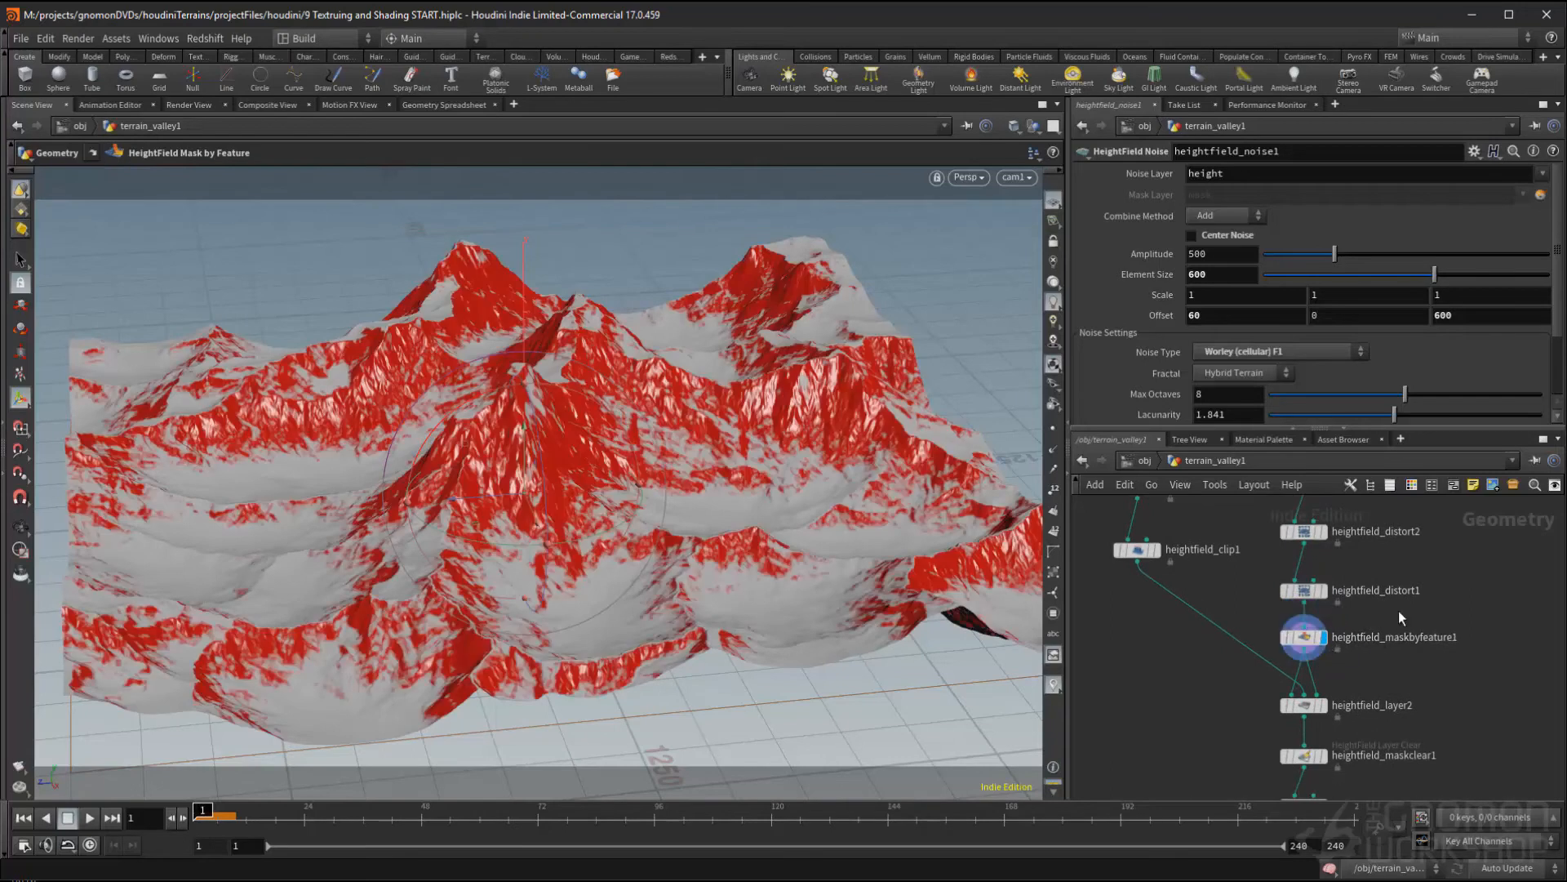
click(1390, 630)
middle_drag(1240, 594, 1234, 634)
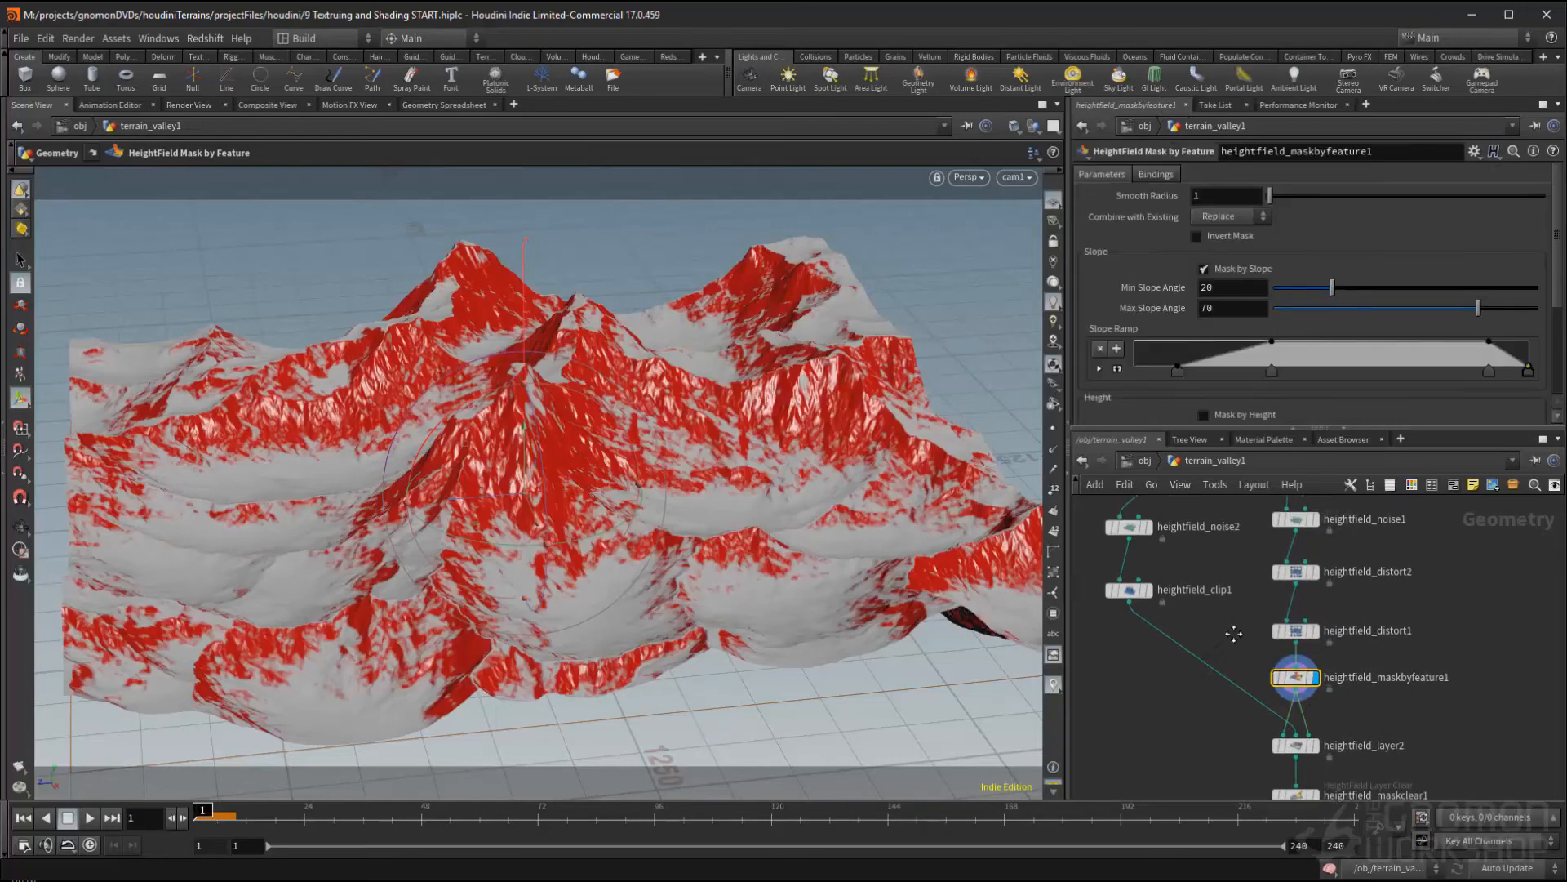
- Review the settings and displayed results of heightfield_noise2, heightfield_clip1 and heightfield_layer2
middle_drag(1195, 528, 1228, 656)
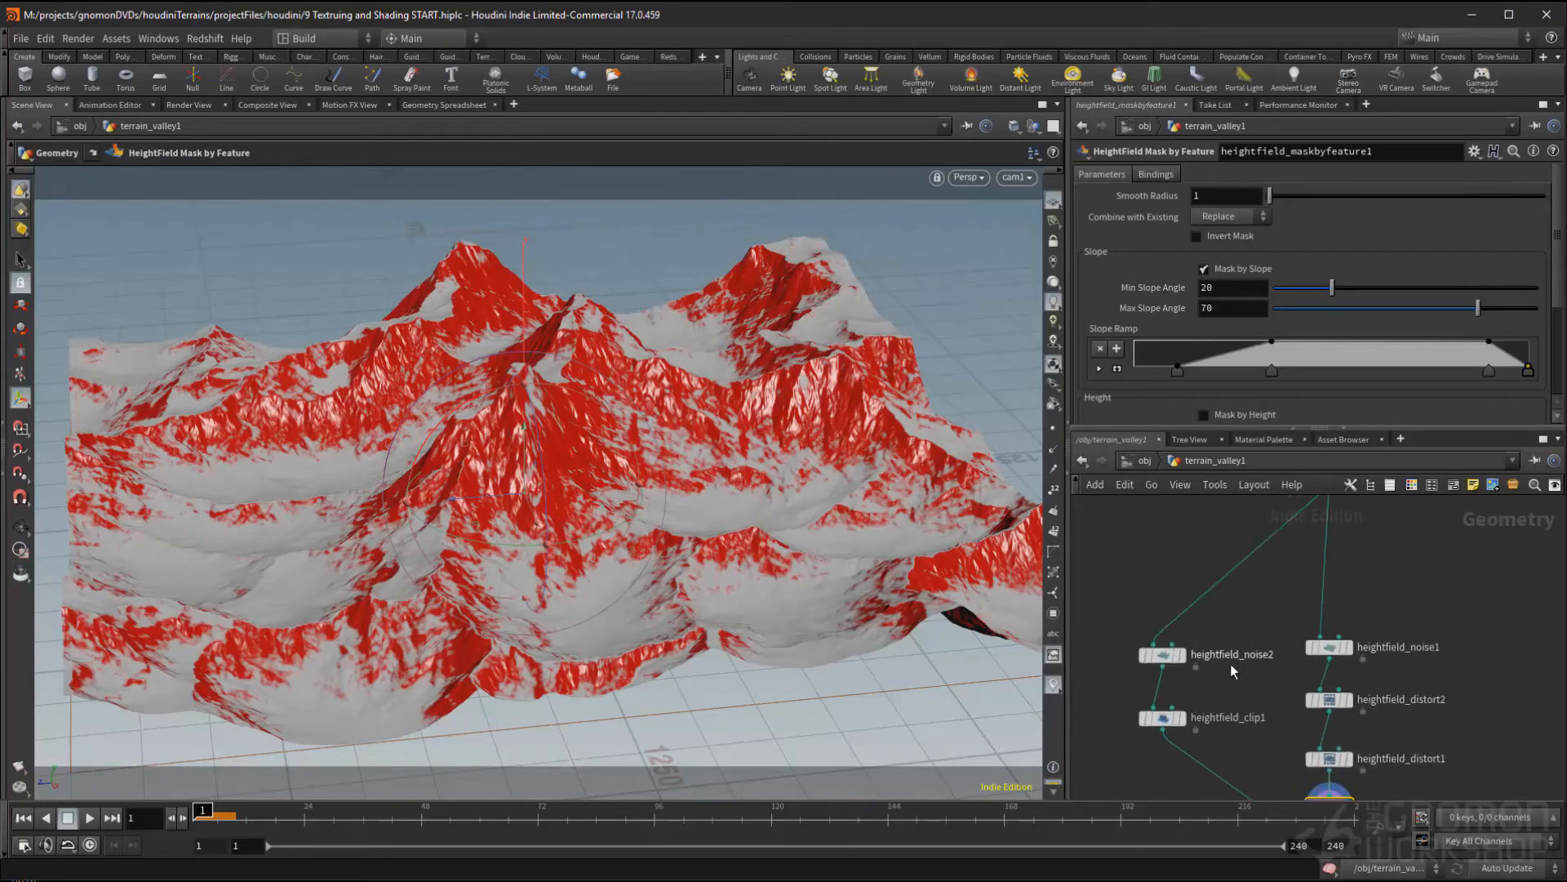
click(1182, 654)
click(1163, 654)
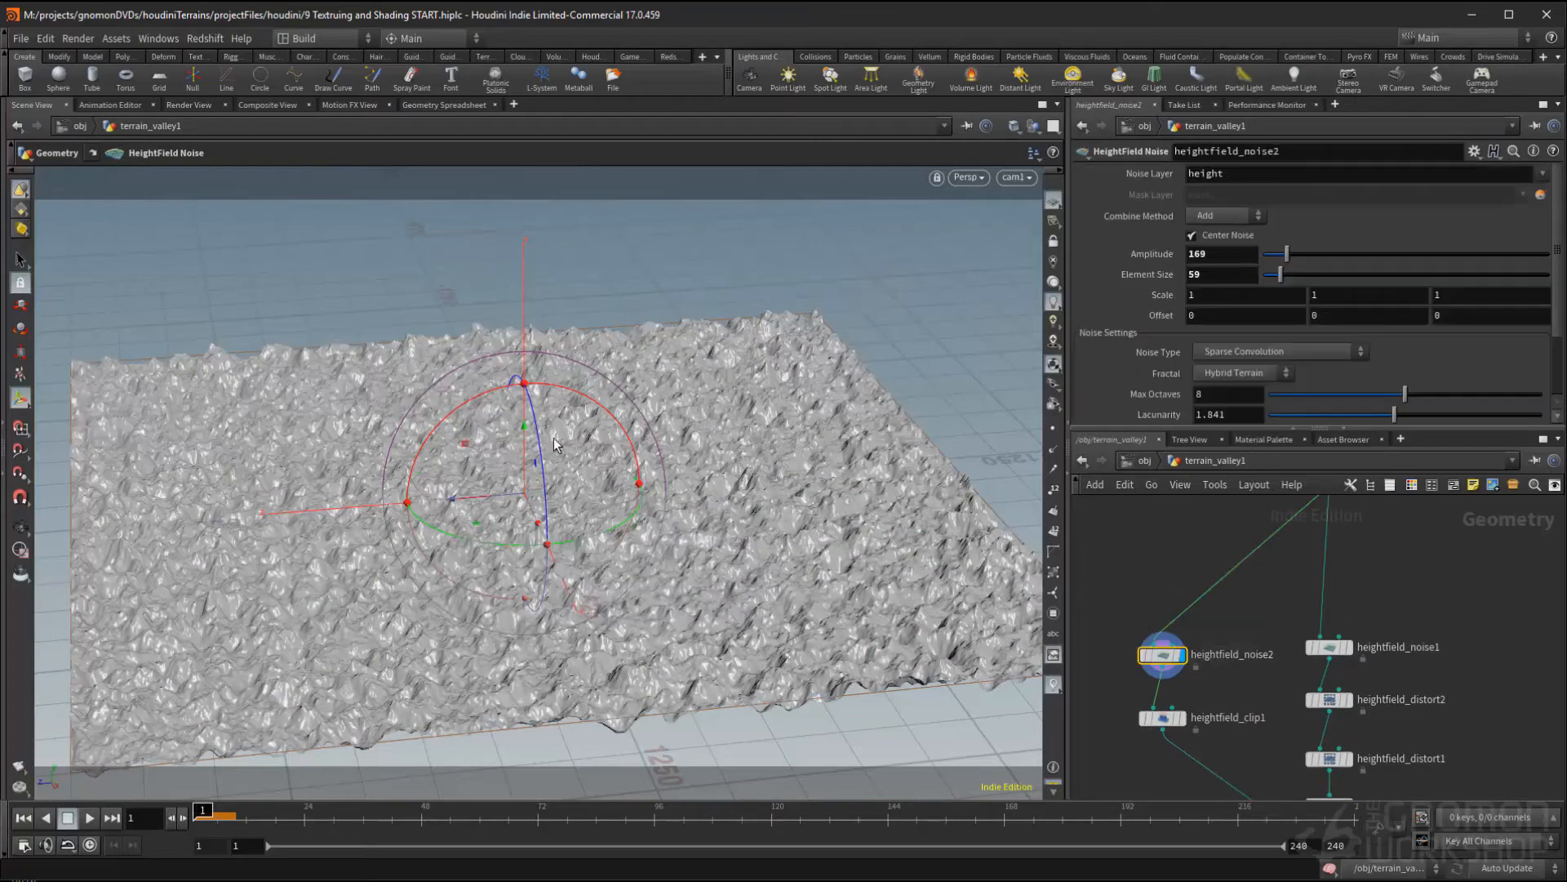
click(1181, 718)
click(1165, 718)
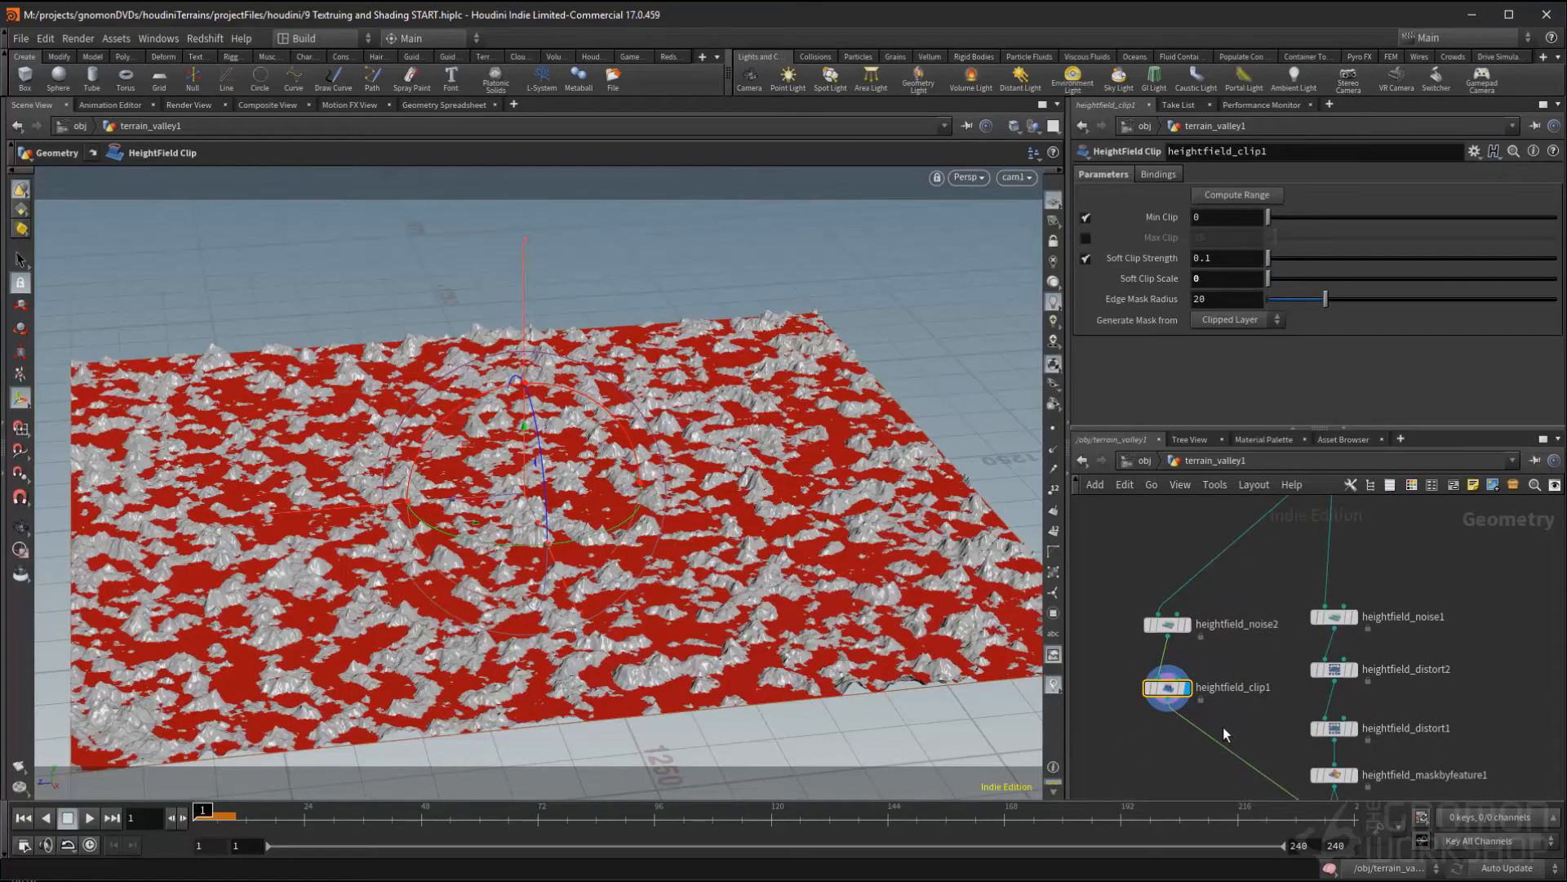
middle_drag(1204, 723, 1170, 608)
click(1315, 728)
click(1298, 728)
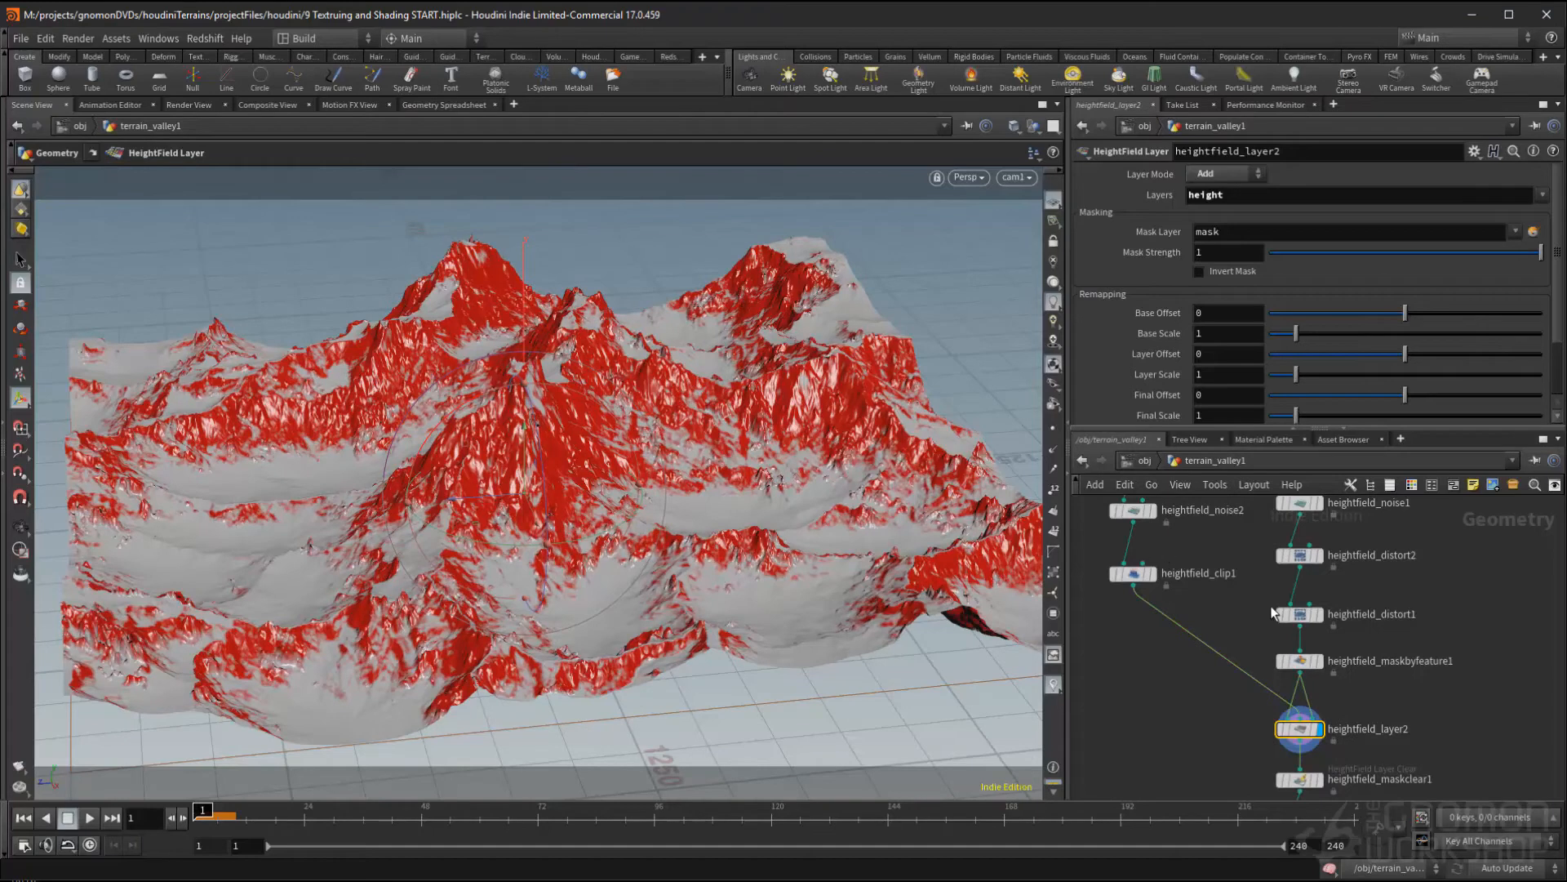
- Display the heightfield_maskclear1 result, and return the display to the file1 node that reads snowyMountains.bgeo.sc
scroll(1429, 674, down, 4)
click(1332, 663)
scroll(1383, 689, down, 1)
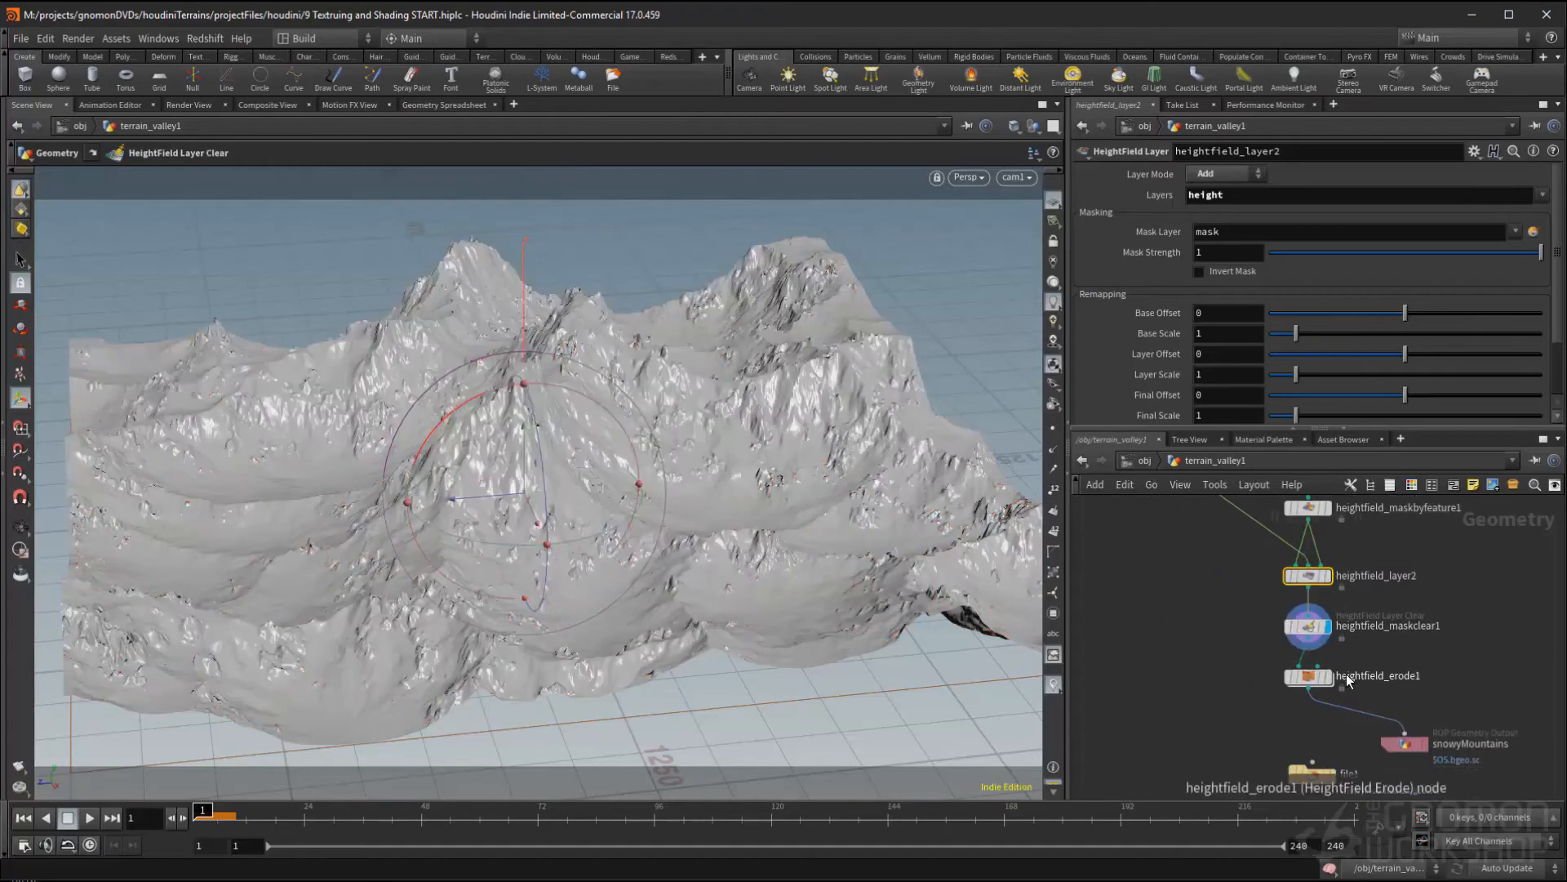
scroll(1331, 714, down, 3)
click(1323, 718)
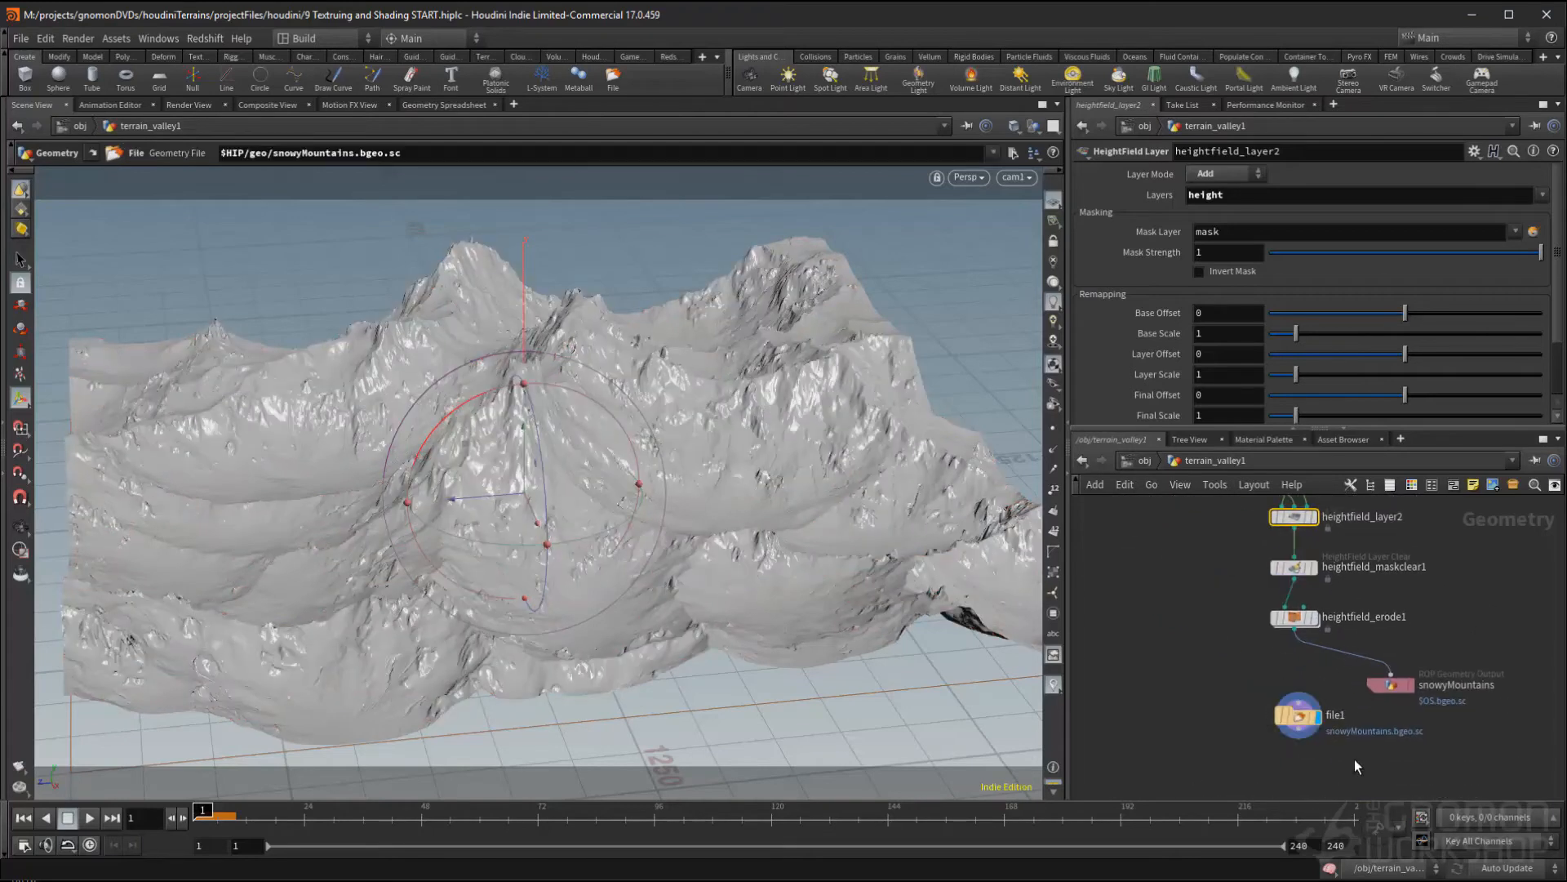
click(1304, 717)
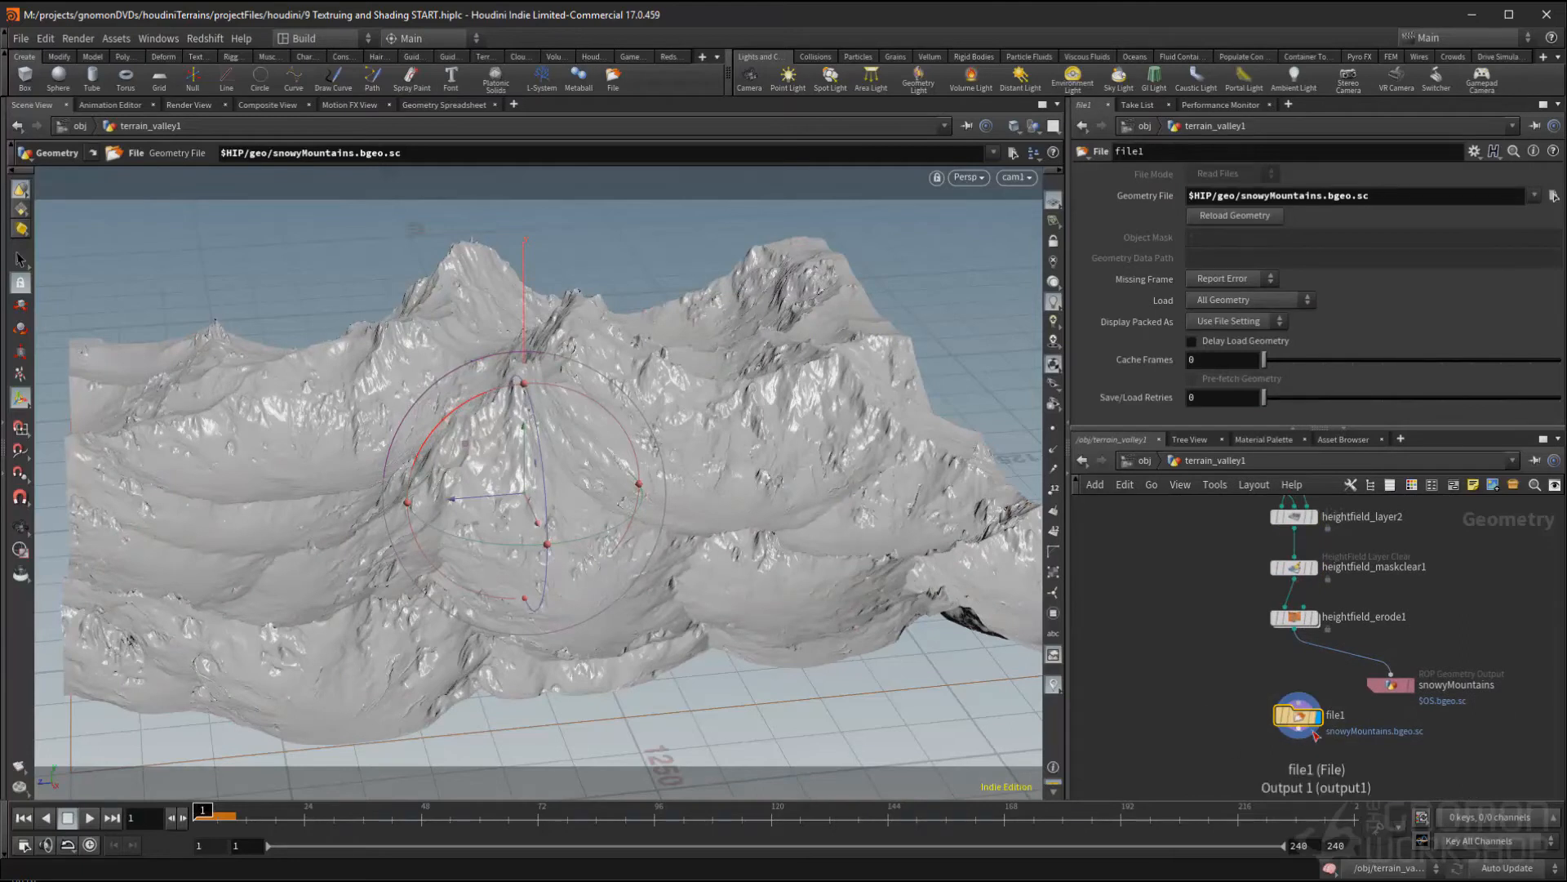
scroll(1306, 710, down, 3)
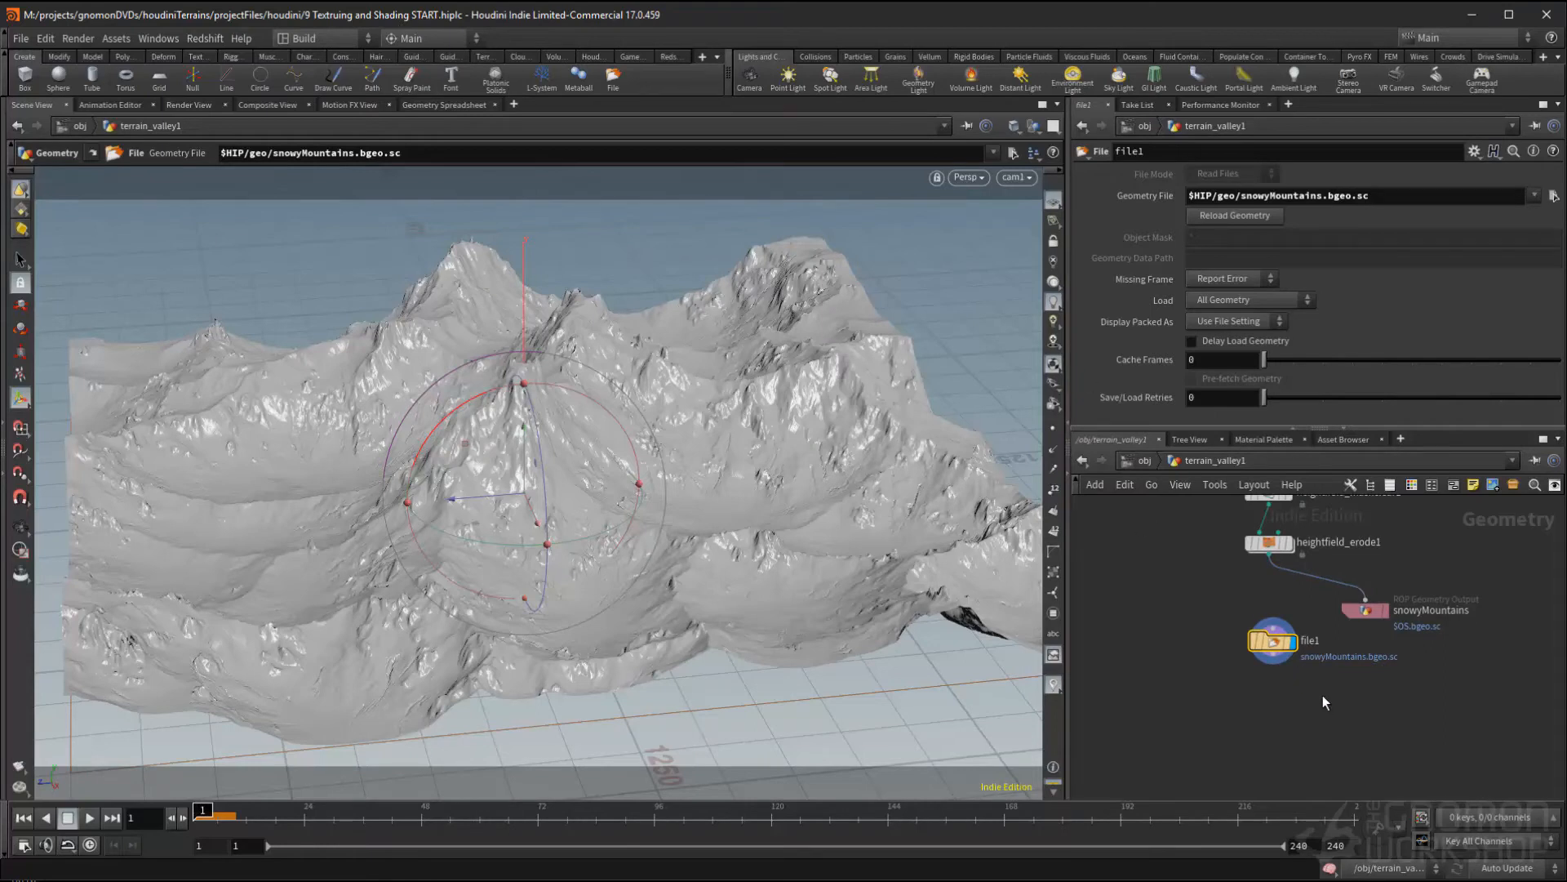
middle_drag(1336, 712, 1308, 715)
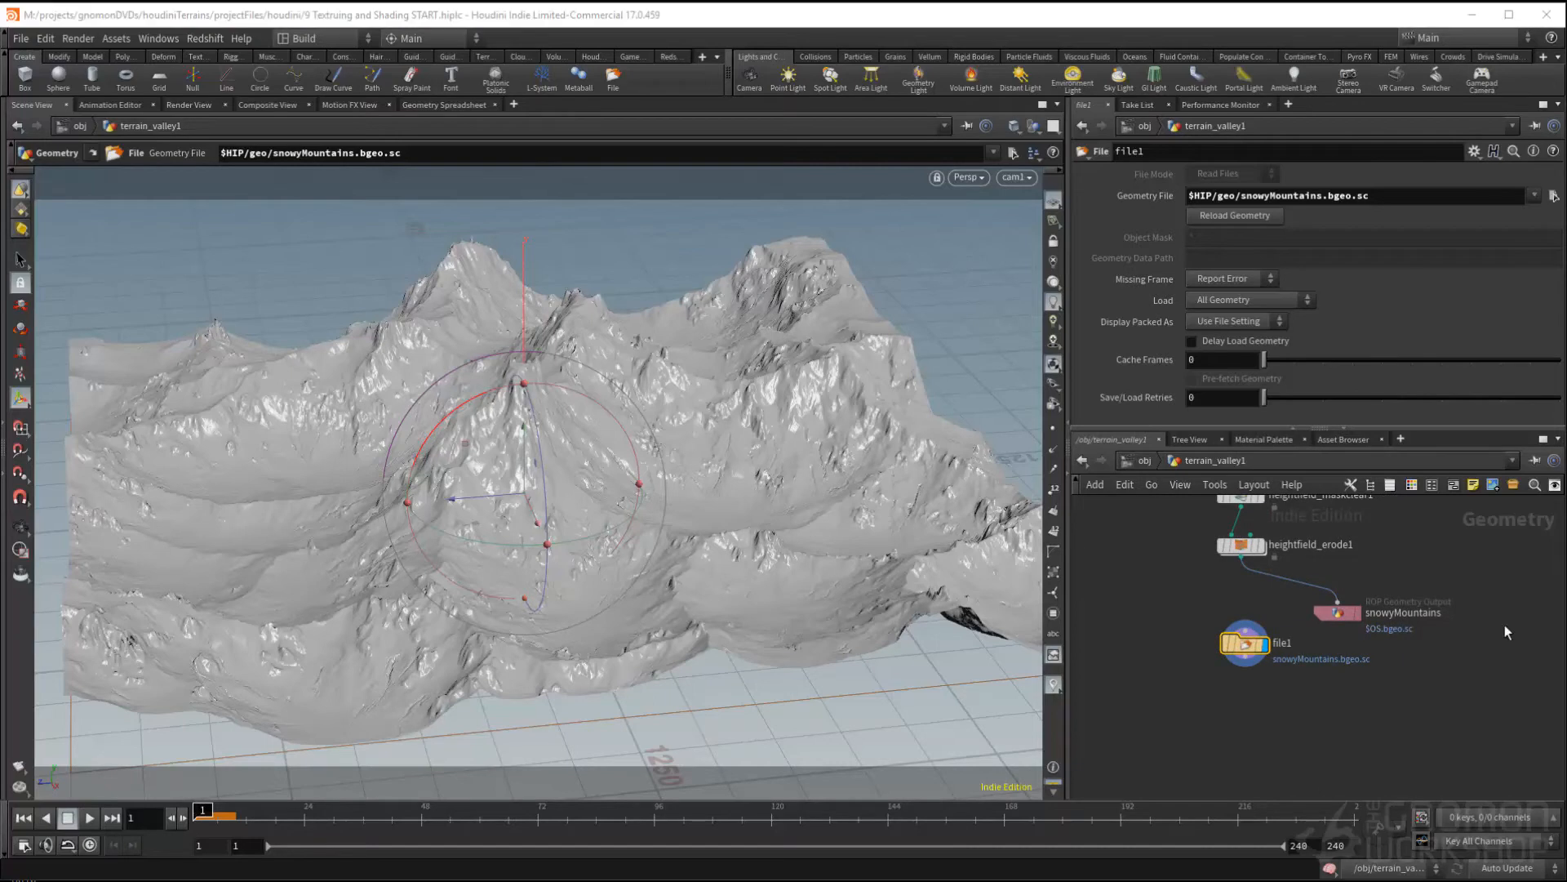
- Add a HeightField Visualize node beneath file1
click(1228, 708)
middle_drag(1254, 704, 1241, 689)
key(Tab)
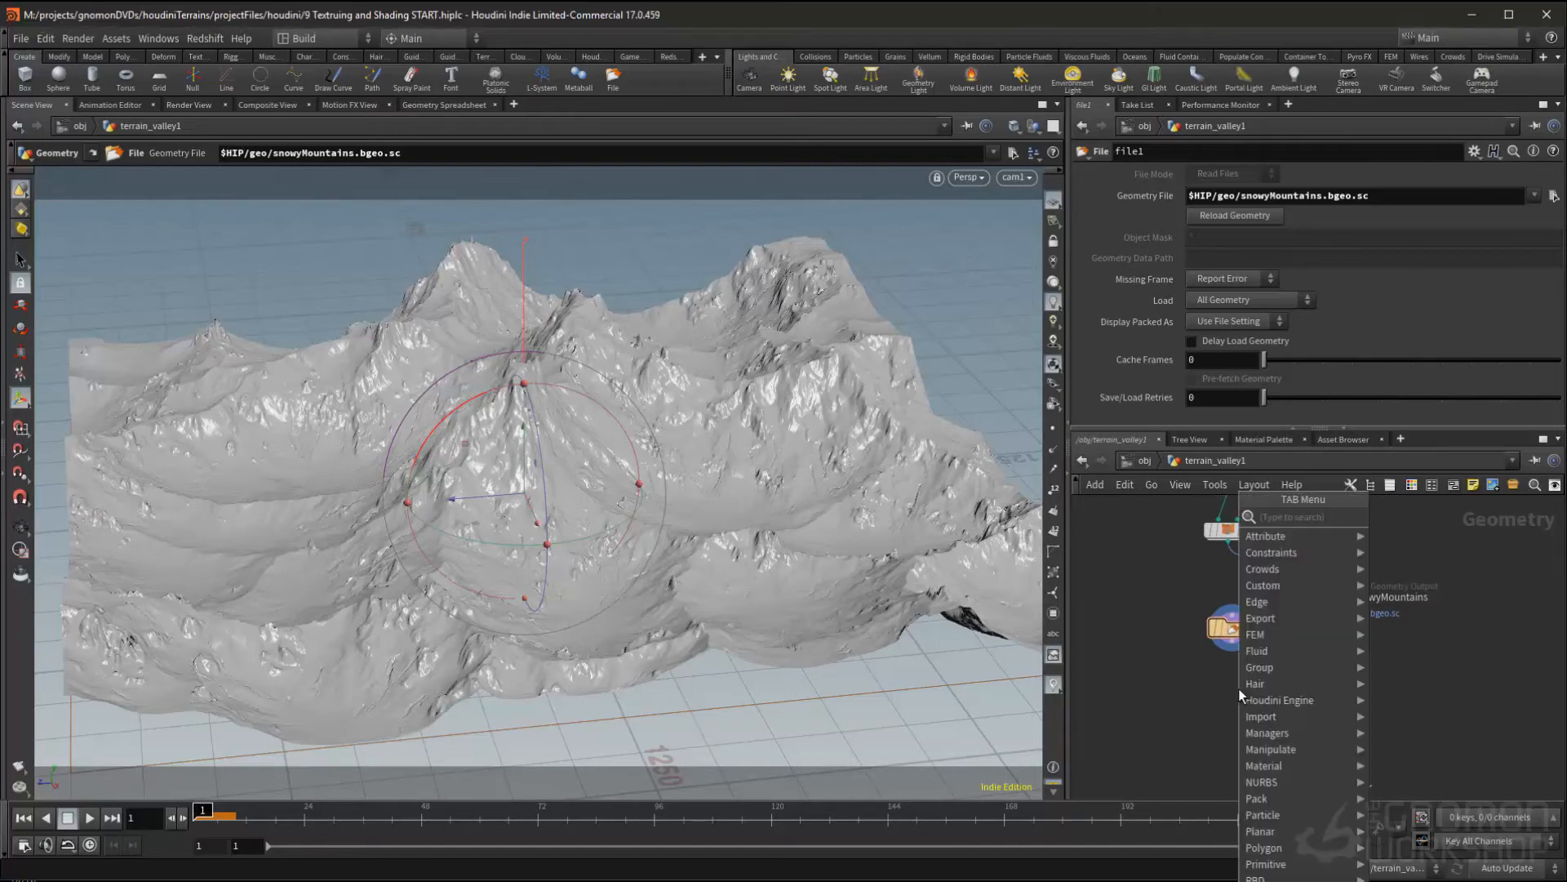
text(HF VISU)
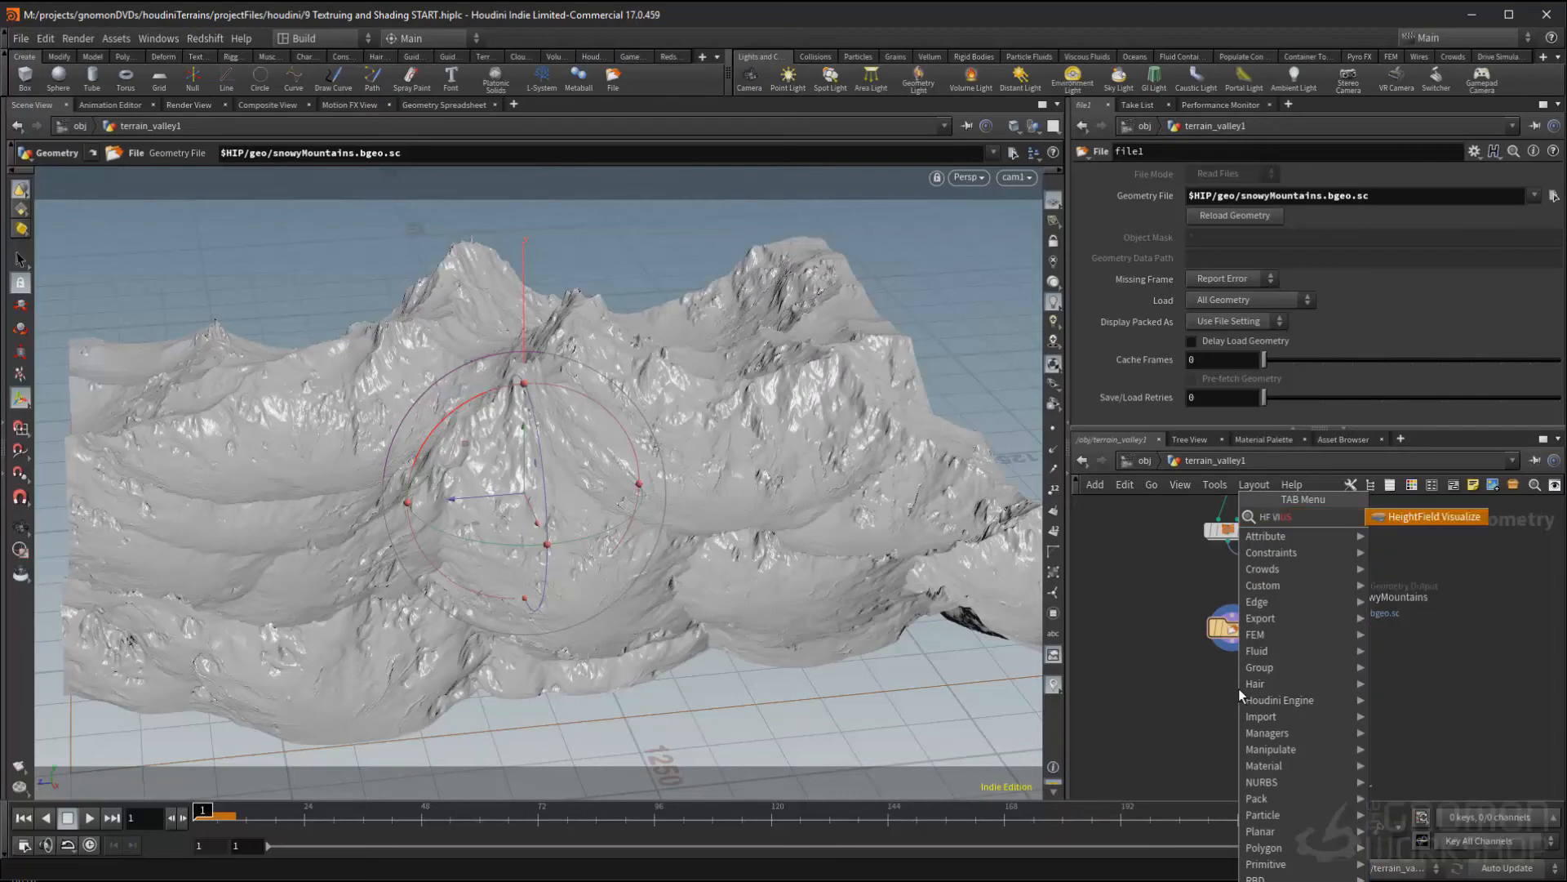
key(Return)
click(1240, 693)
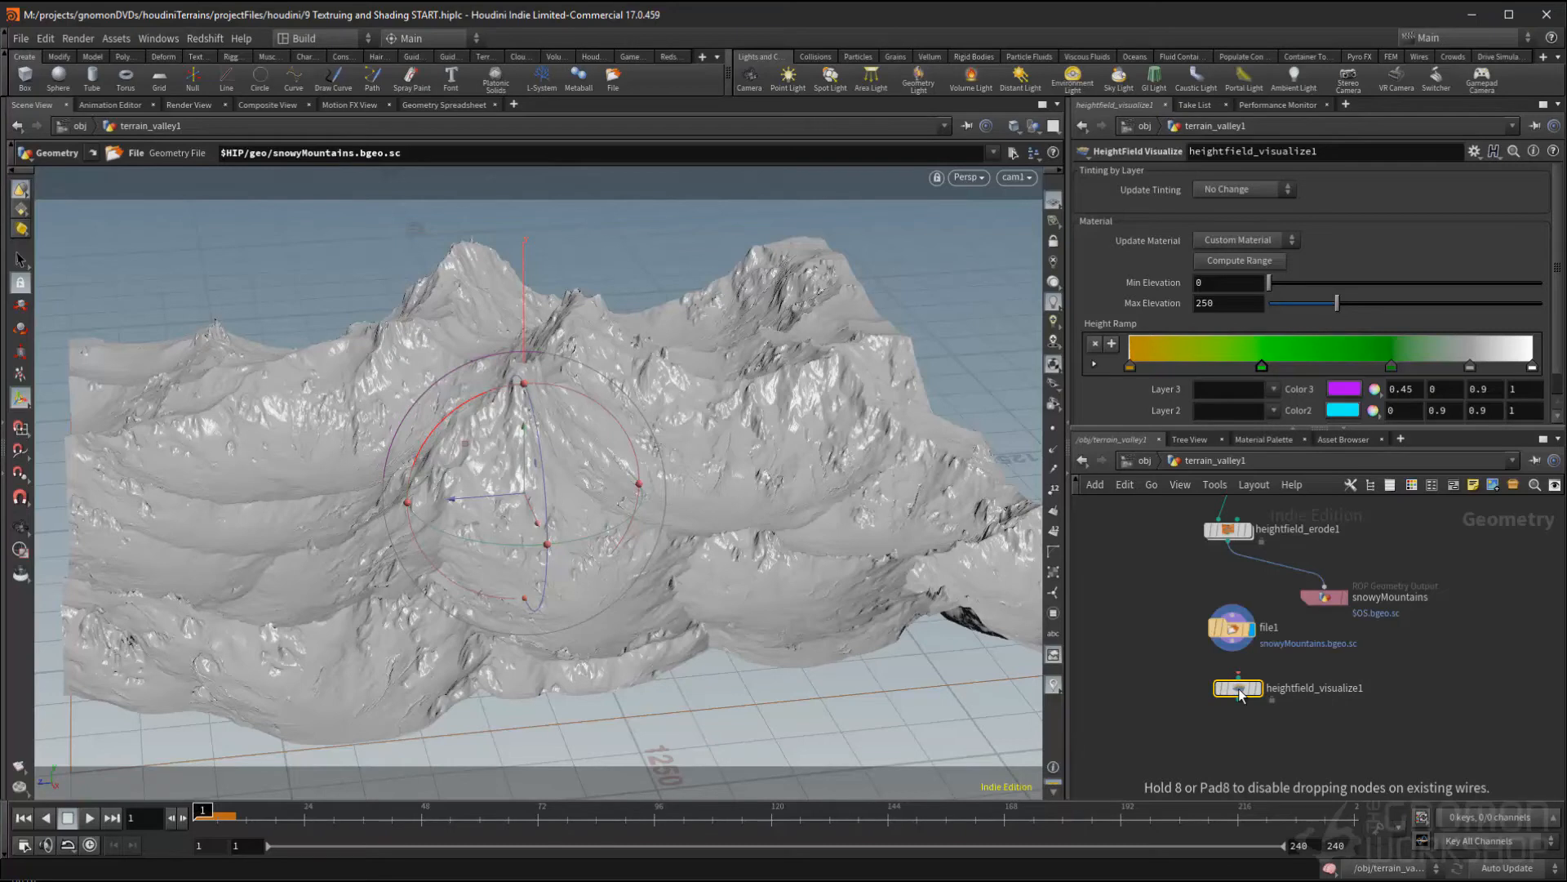
- Connect file1 to the HeightField Visualize node, display it and place it directly below file1
scroll(1284, 669, up, 3)
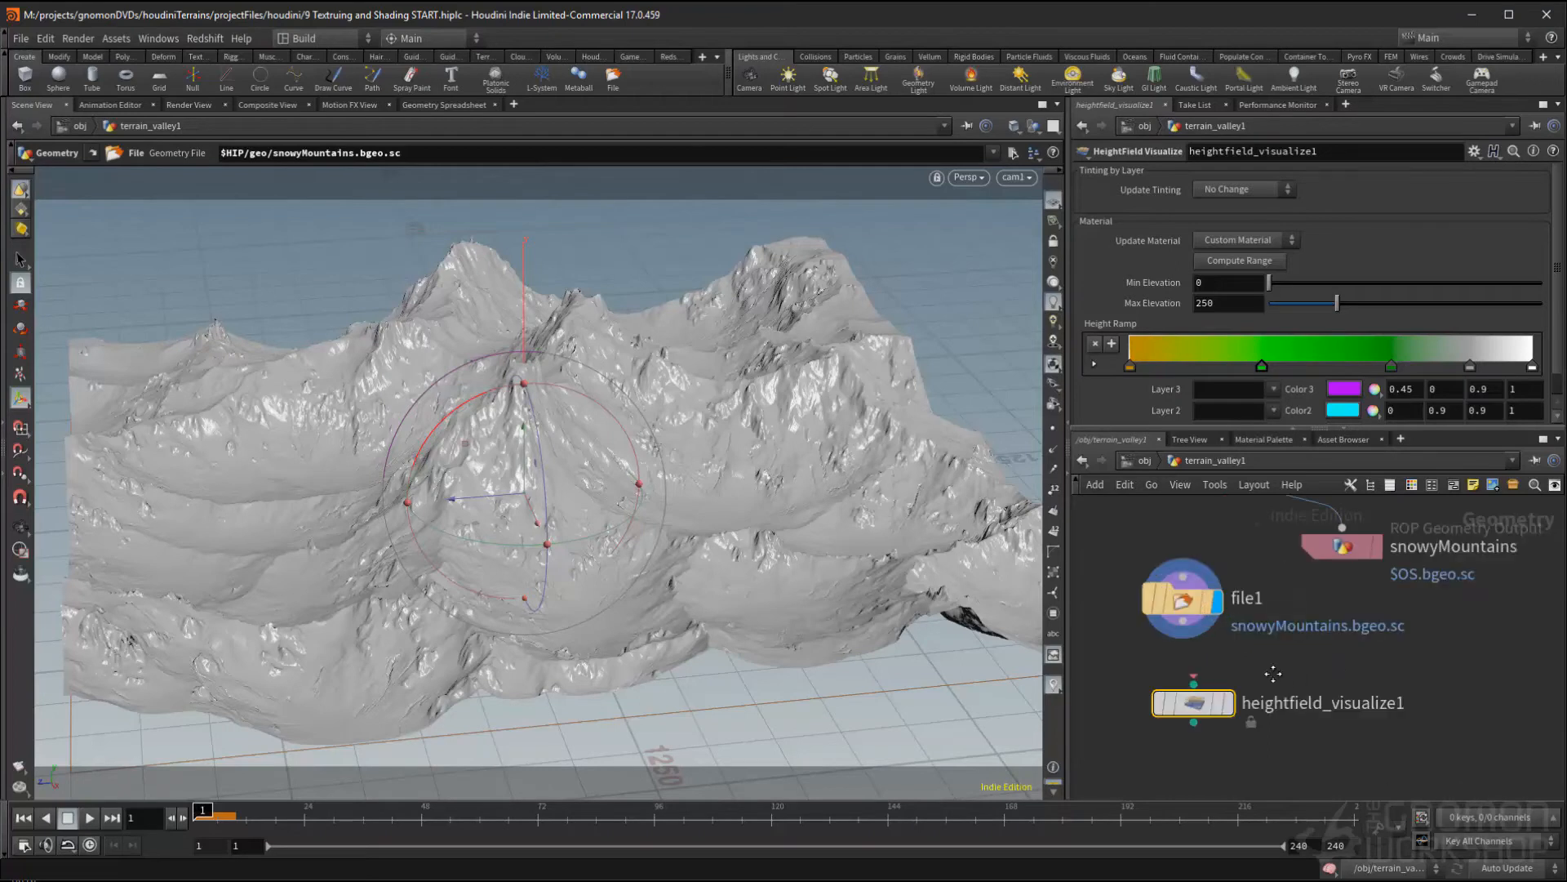
click(1298, 674)
click(1290, 620)
click(1329, 698)
drag(1298, 698, 1289, 723)
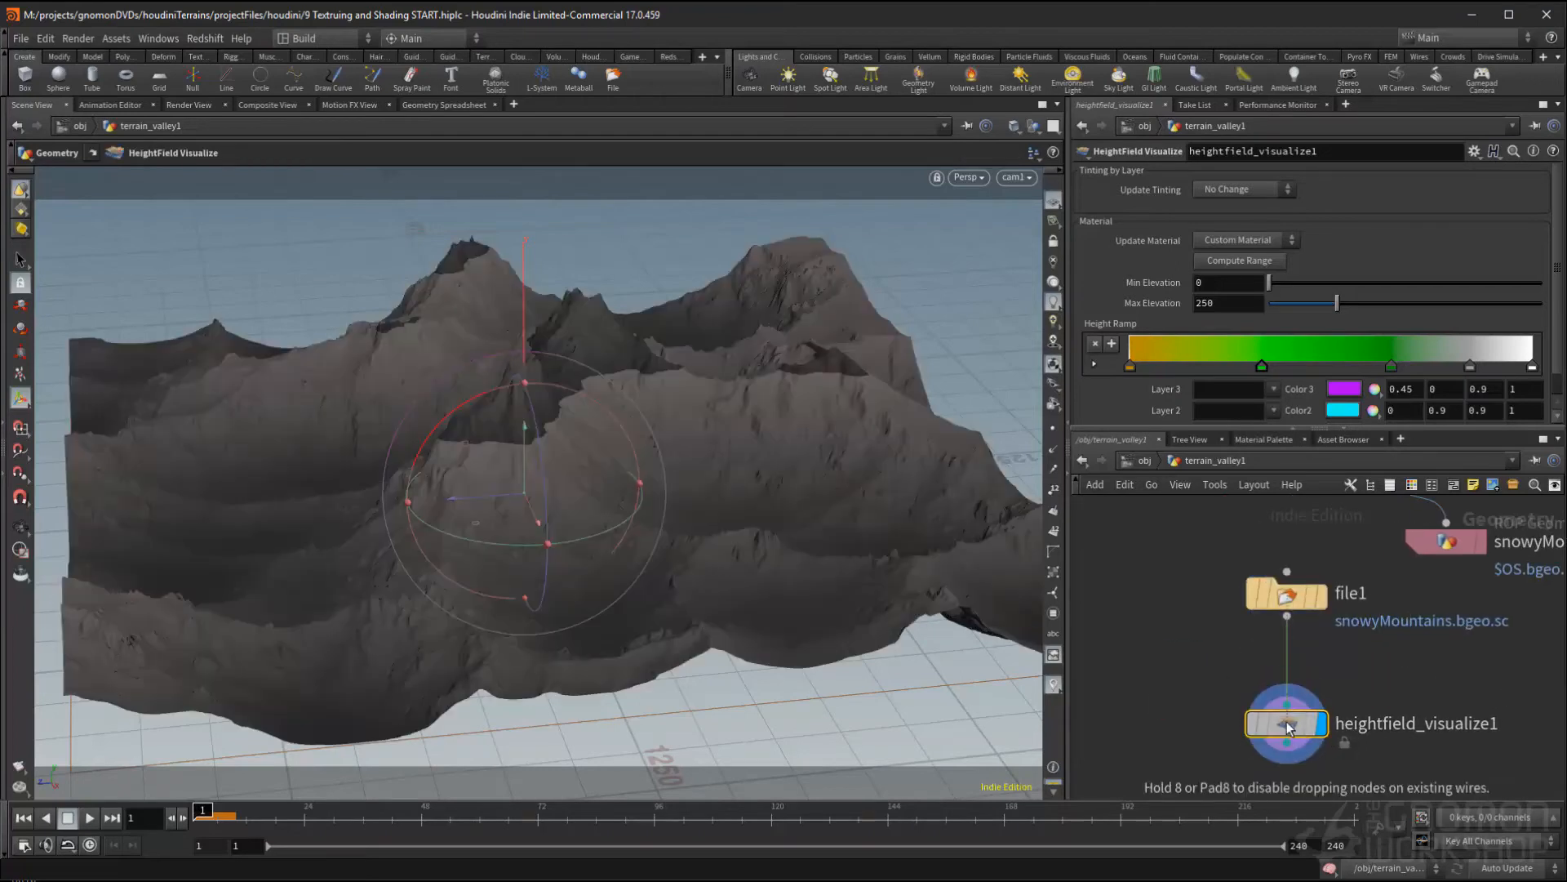
middle_drag(1393, 705, 1315, 689)
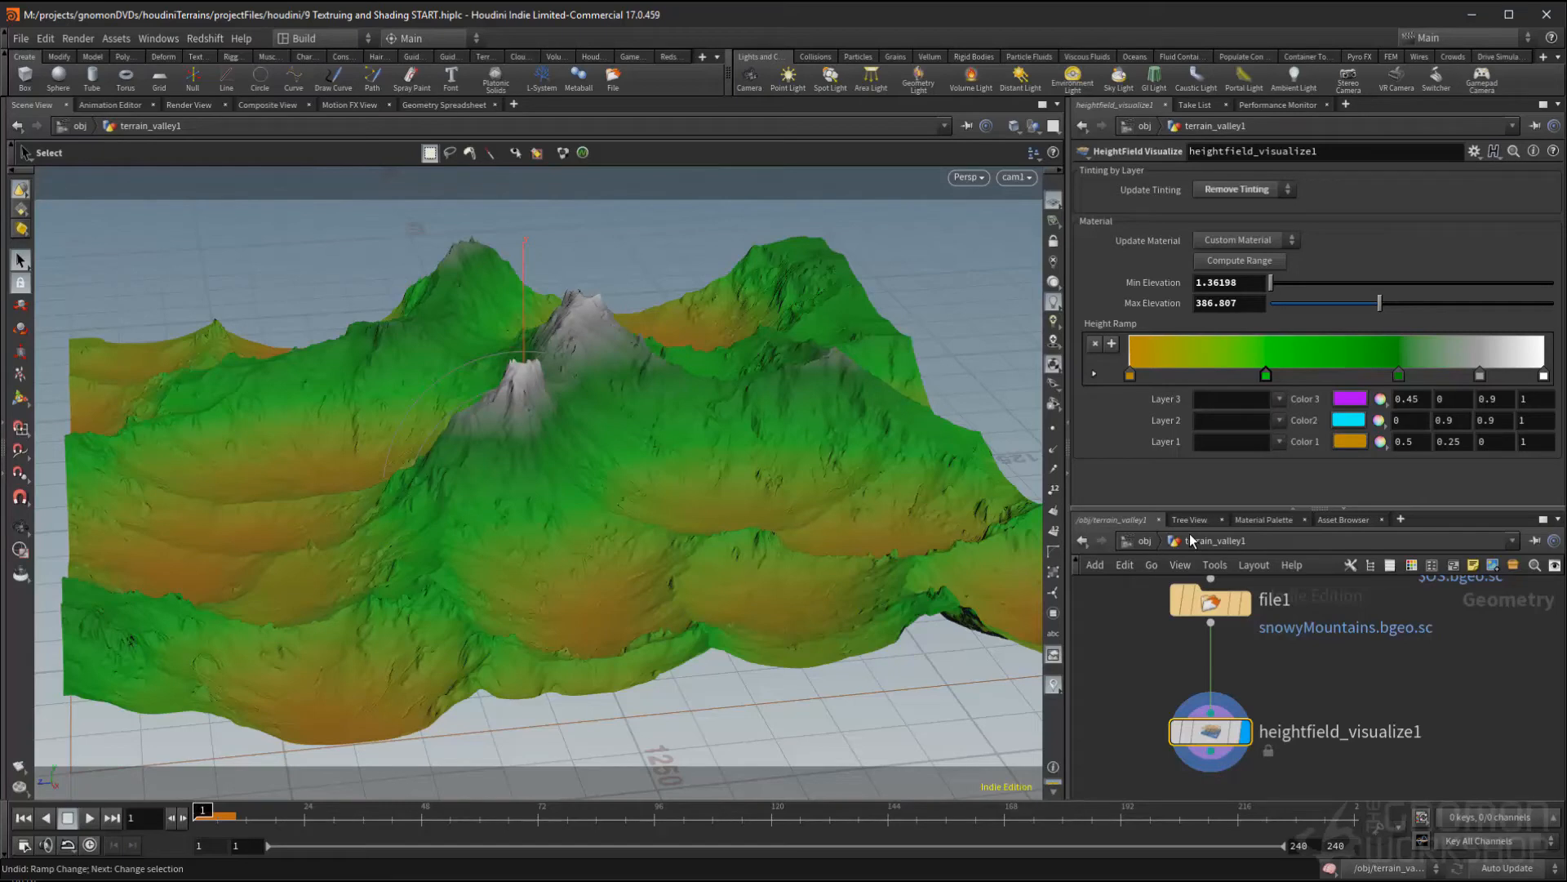
- Return to the object level, create a grid object and set its uniform scale to 250
click(1143, 540)
click(1295, 645)
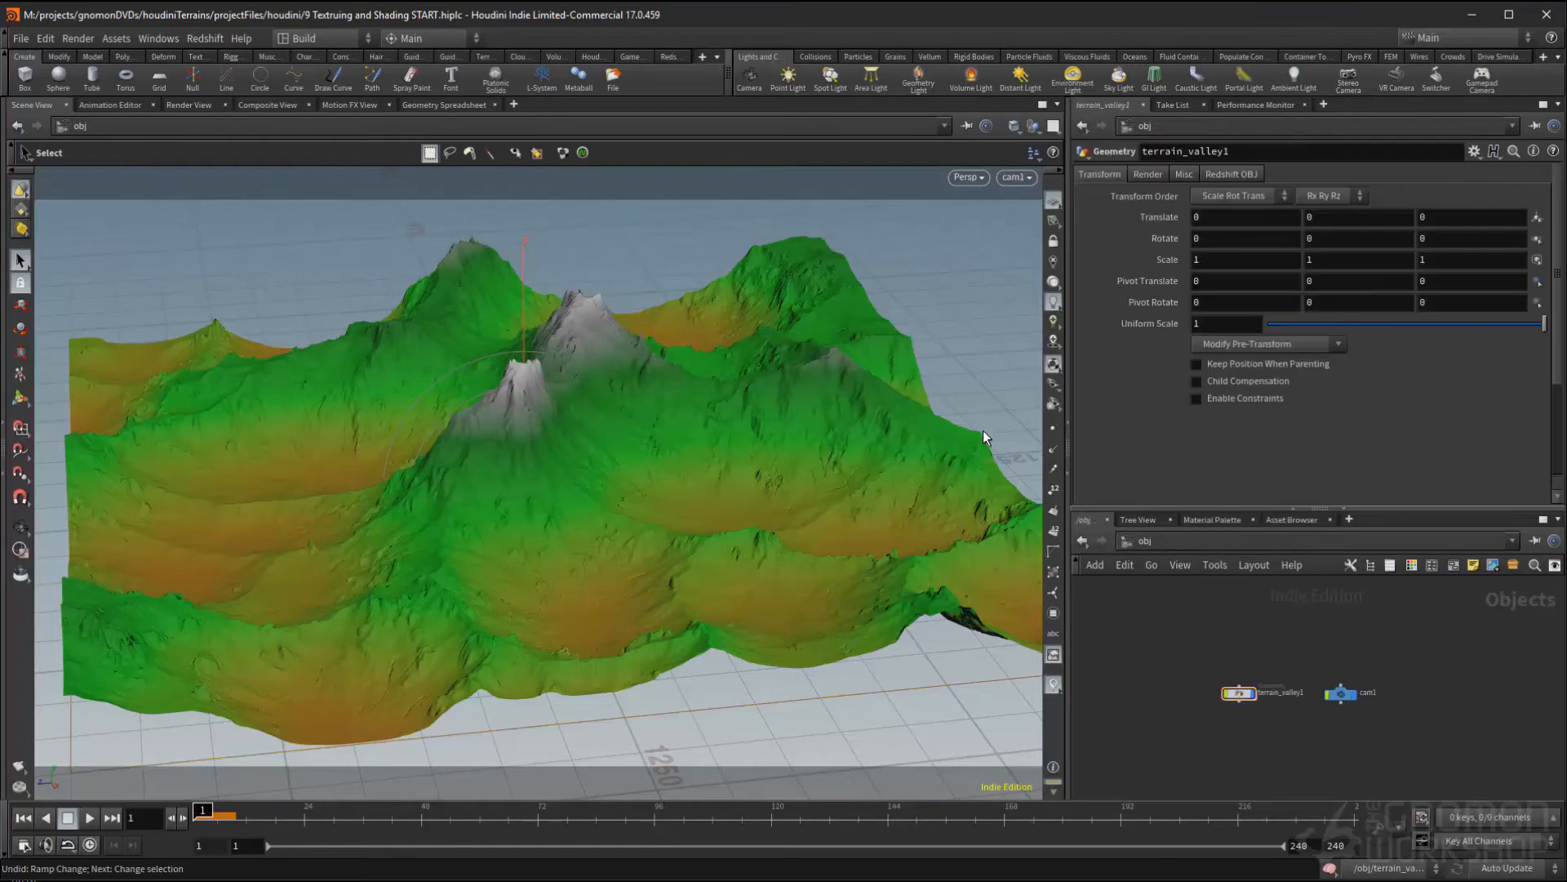
click(158, 81)
middle_drag(1398, 635, 1383, 621)
drag(1201, 324, 1058, 304)
text(250)
key(Return)
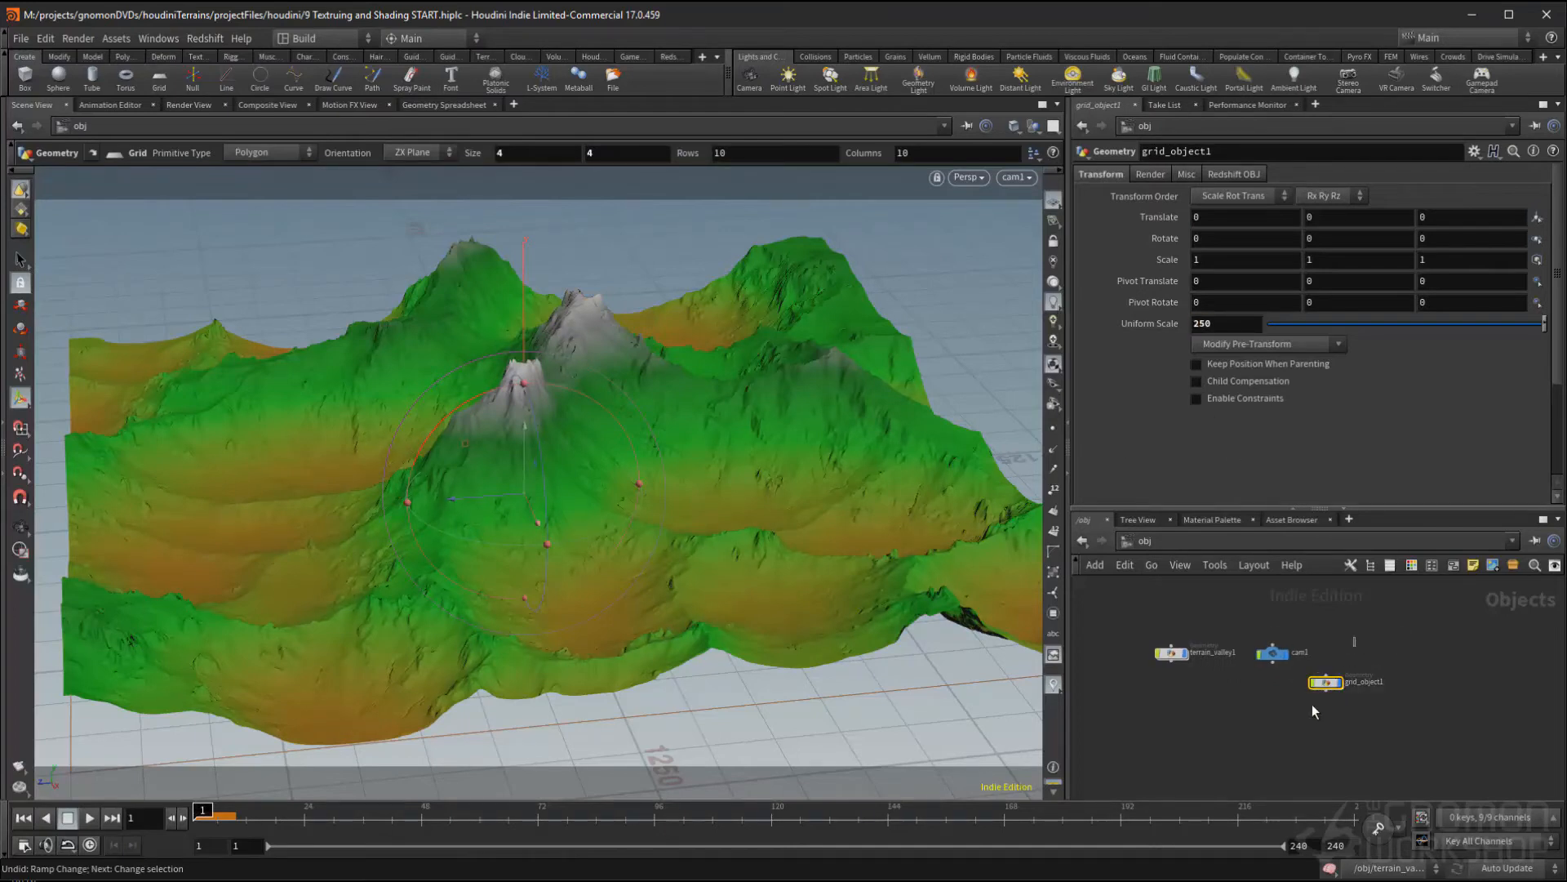
- Enlarge the grid object by setting its uniform scale to 400, and finally to 500
key(Escape)
drag(796, 380, 713, 294)
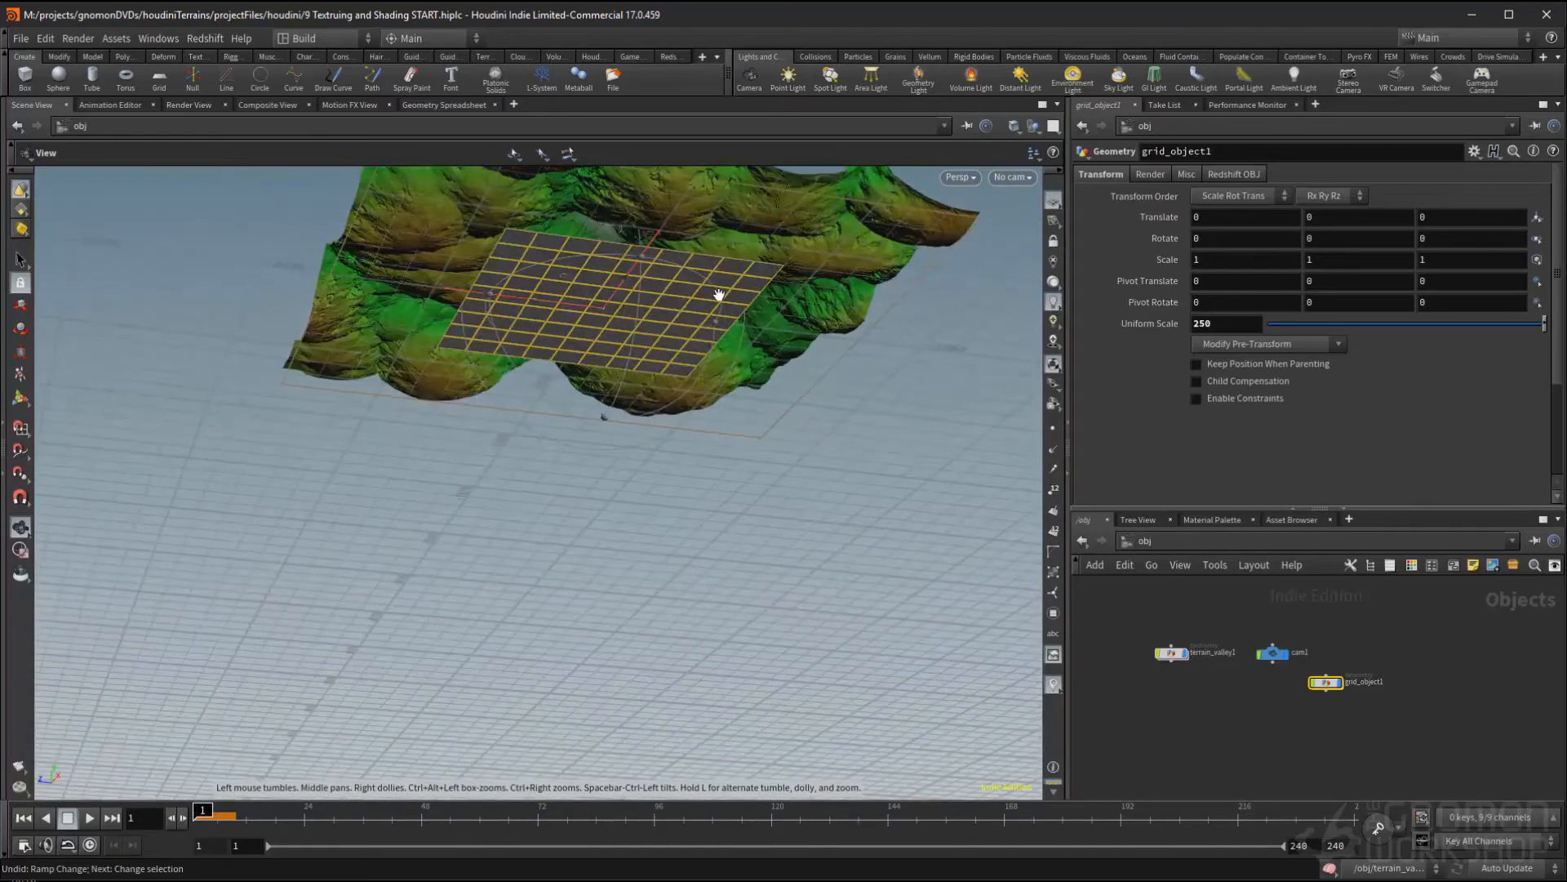
middle_drag(713, 294, 735, 471)
drag(1239, 324, 977, 273)
text(400)
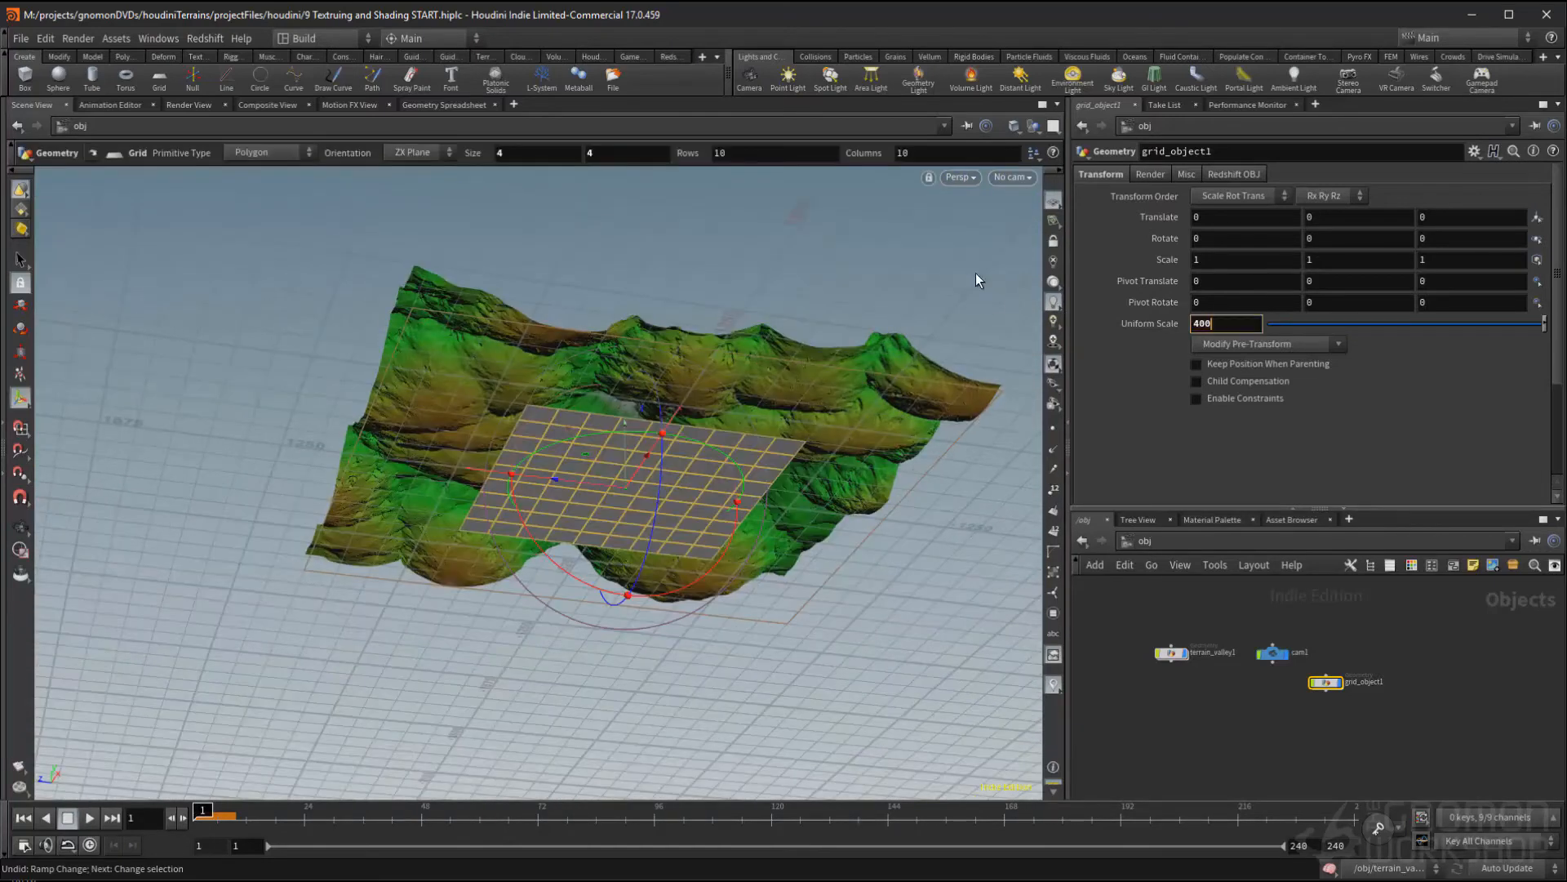
key(Return)
text(500)
key(Return)
- Move the grid object sideways so it lies beside the terrain
drag(588, 483, 1086, 549)
drag(866, 470, 539, 417)
key(Escape)
- Open the grid object's network and set the grid to 100 rows and 100 columns
double_click(1326, 682)
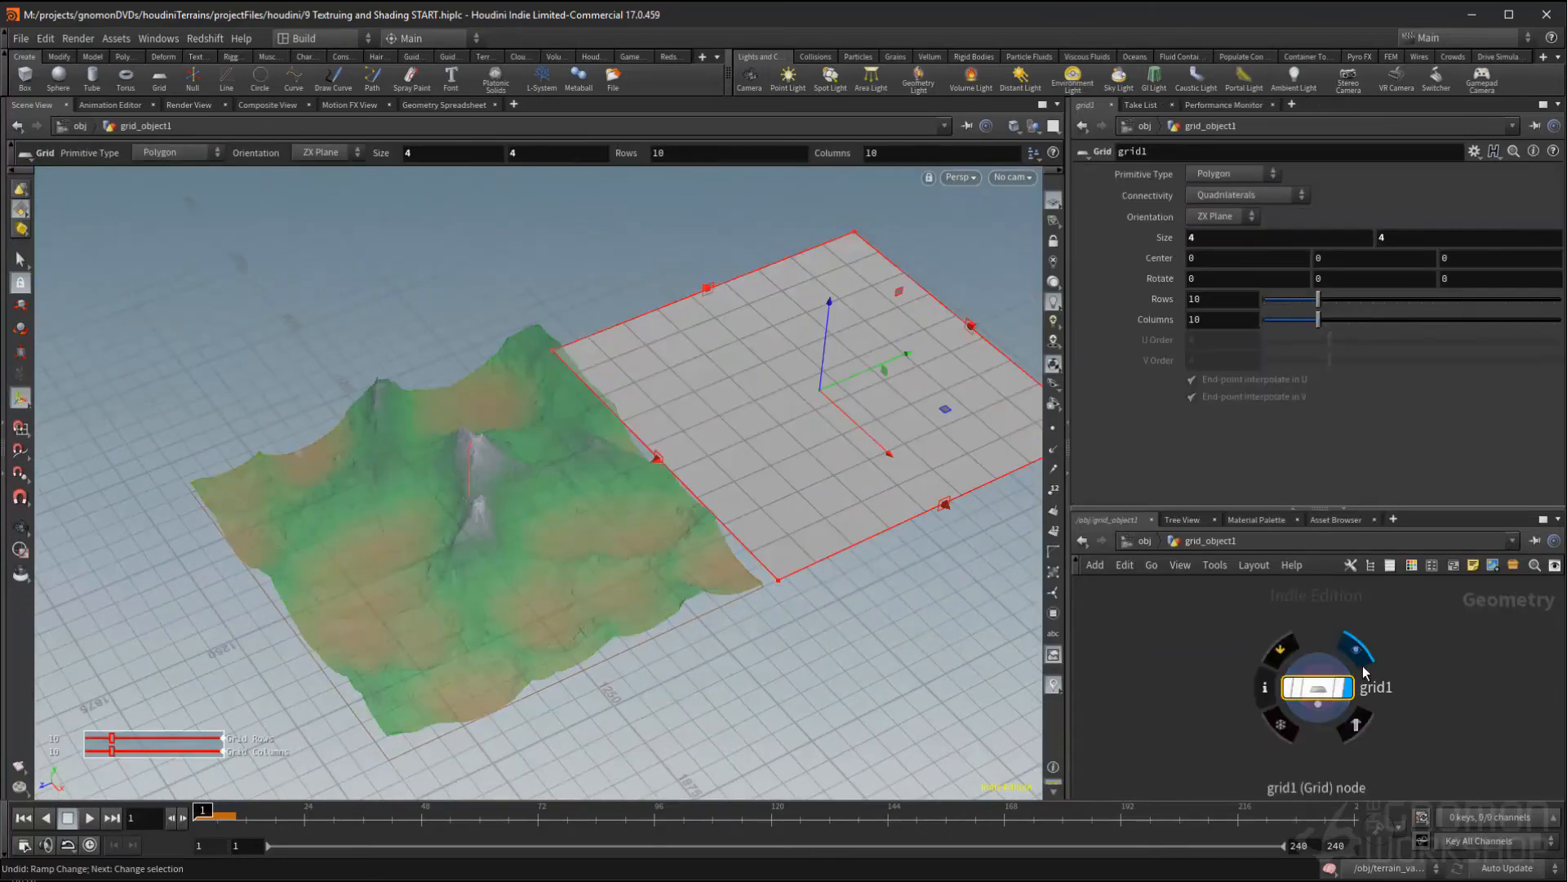
click(1227, 300)
text(0)
key(Return)
click(1227, 319)
text(0)
key(Return)
- Add an Attribute from Map node below grid1, connect it to the grid and display it
key(Tab)
text(ATTRFROMMAP)
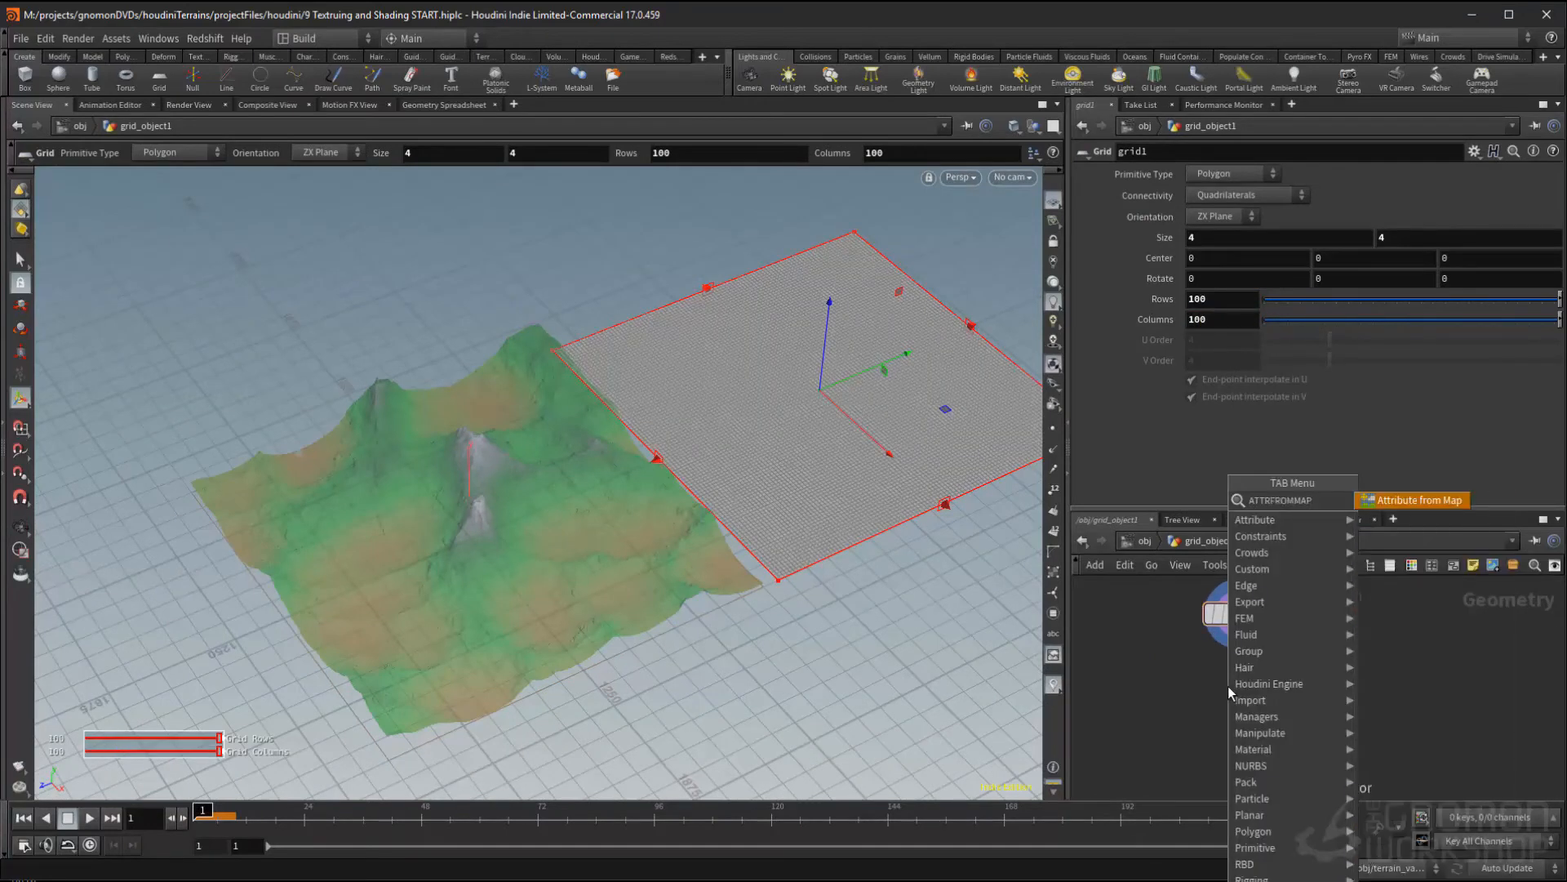
key(Return)
click(1228, 686)
click(1240, 630)
click(1257, 686)
drag(1237, 687, 1238, 708)
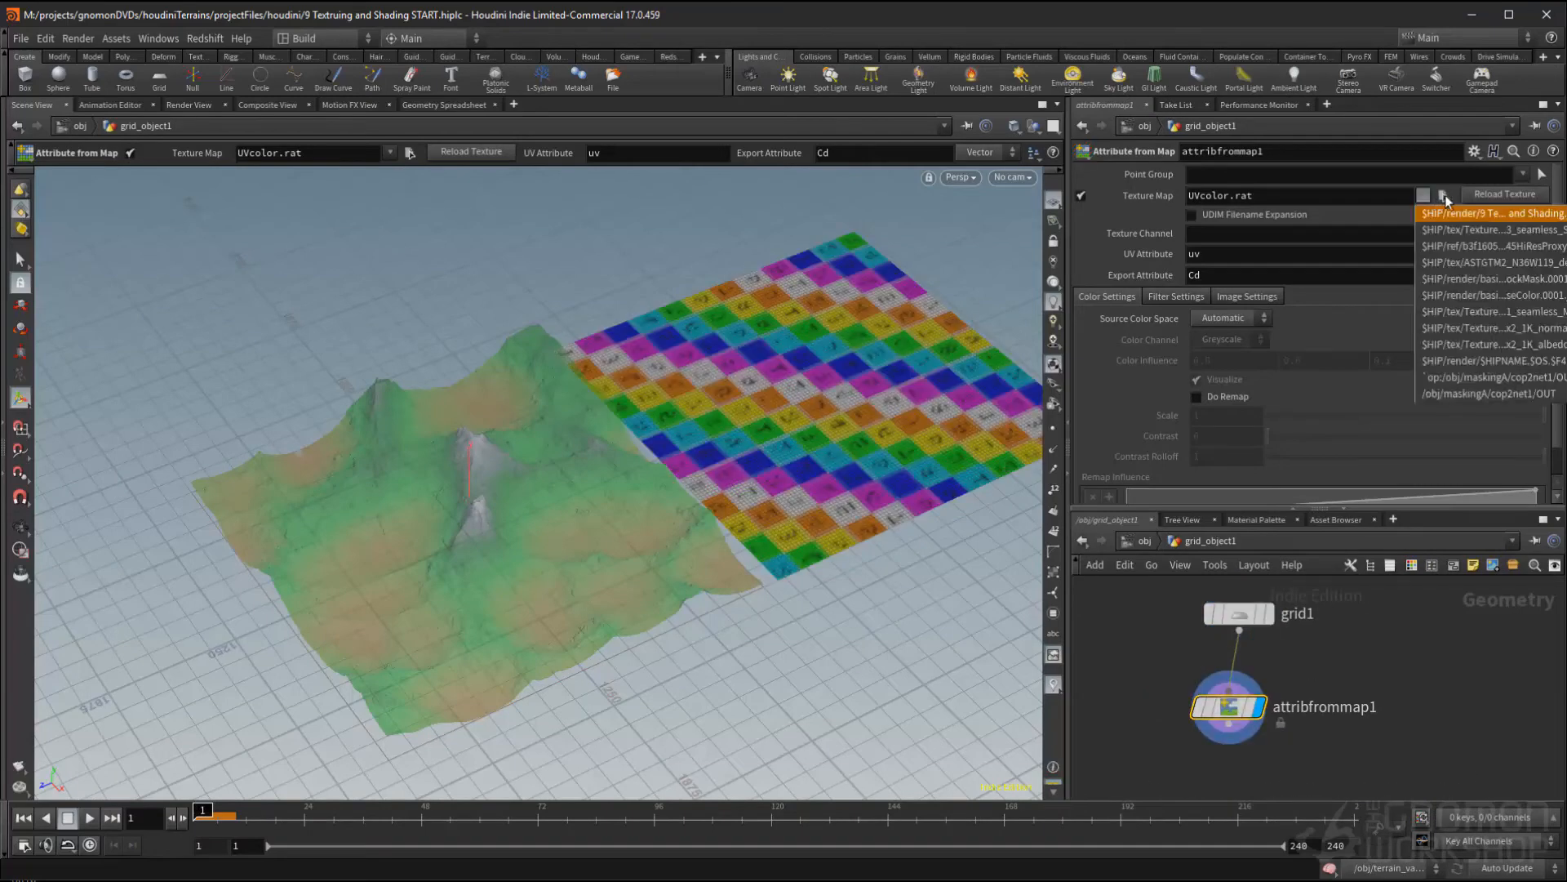
- Load the reference image starting with b3f1605f from $HIP/ref/ as the Attribute from Map texture
click(1443, 196)
click(798, 493)
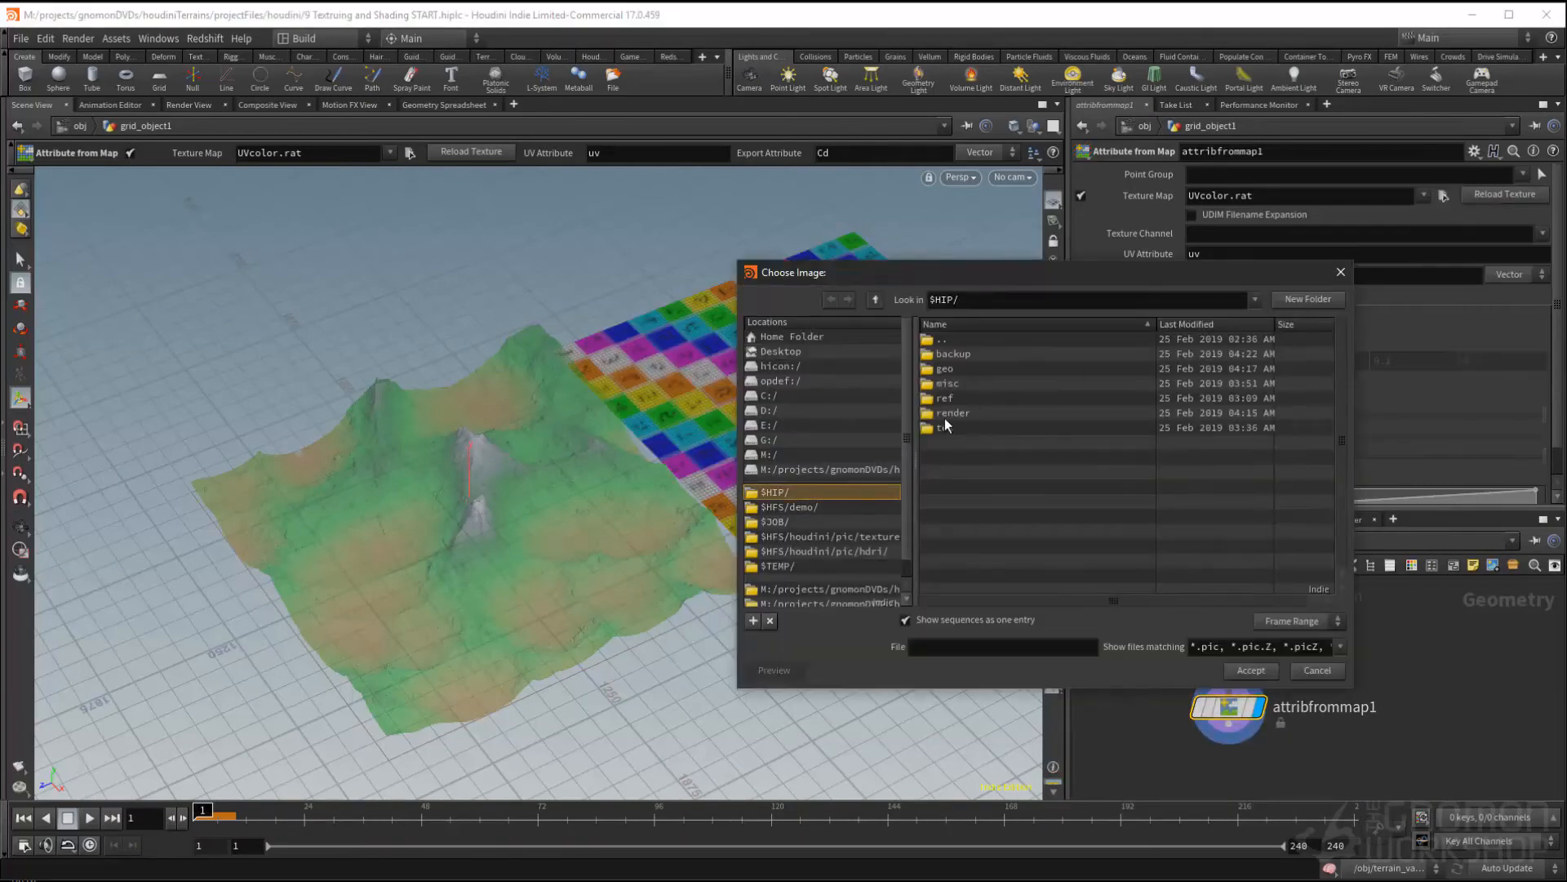
double_click(961, 402)
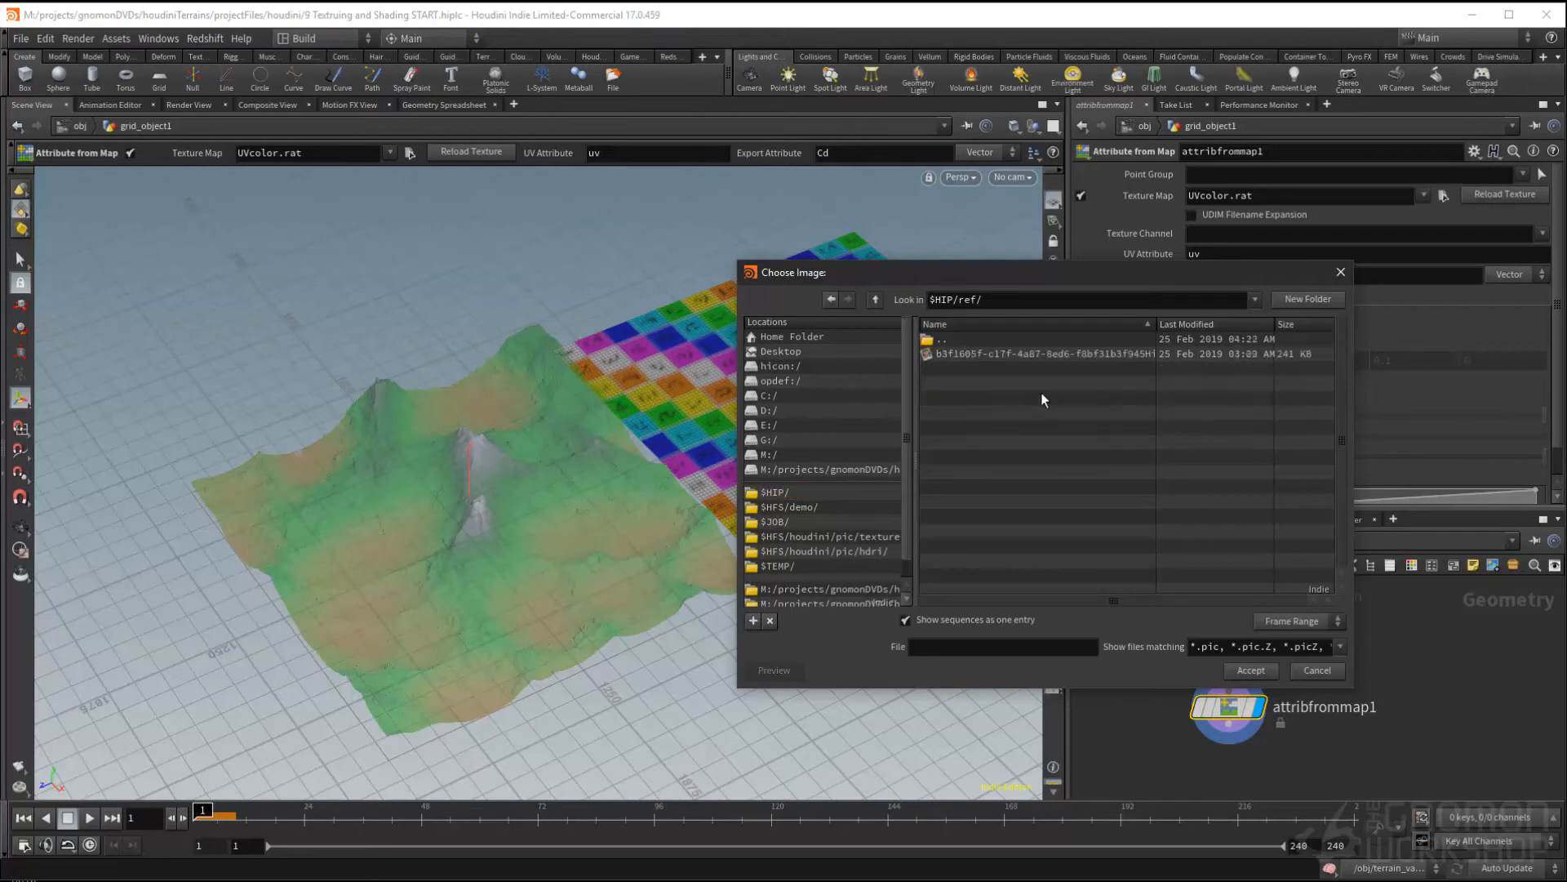
click(1037, 354)
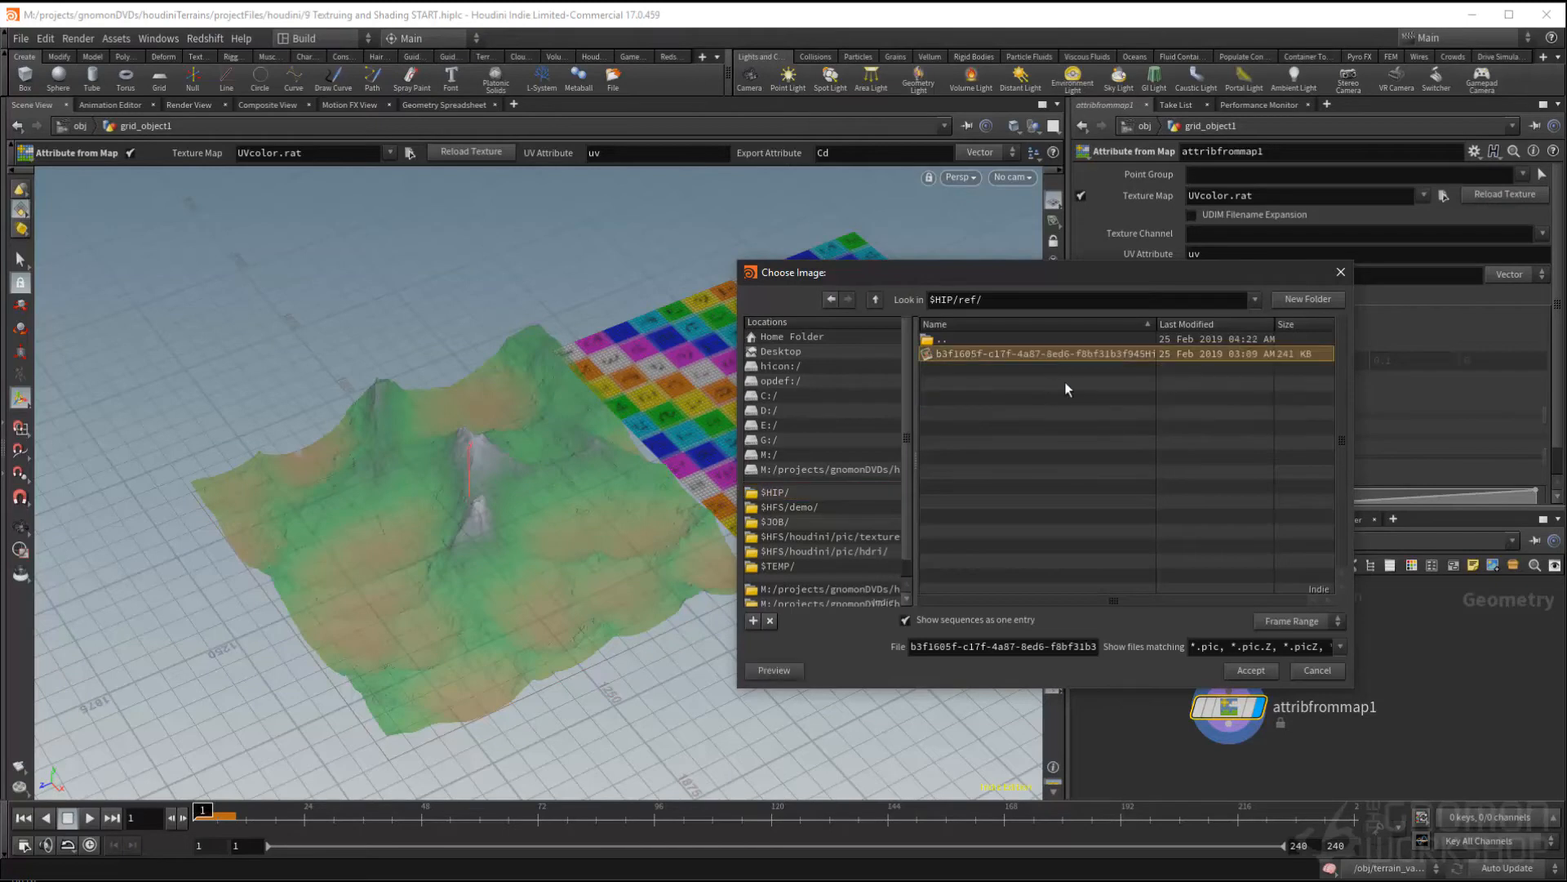
click(1250, 667)
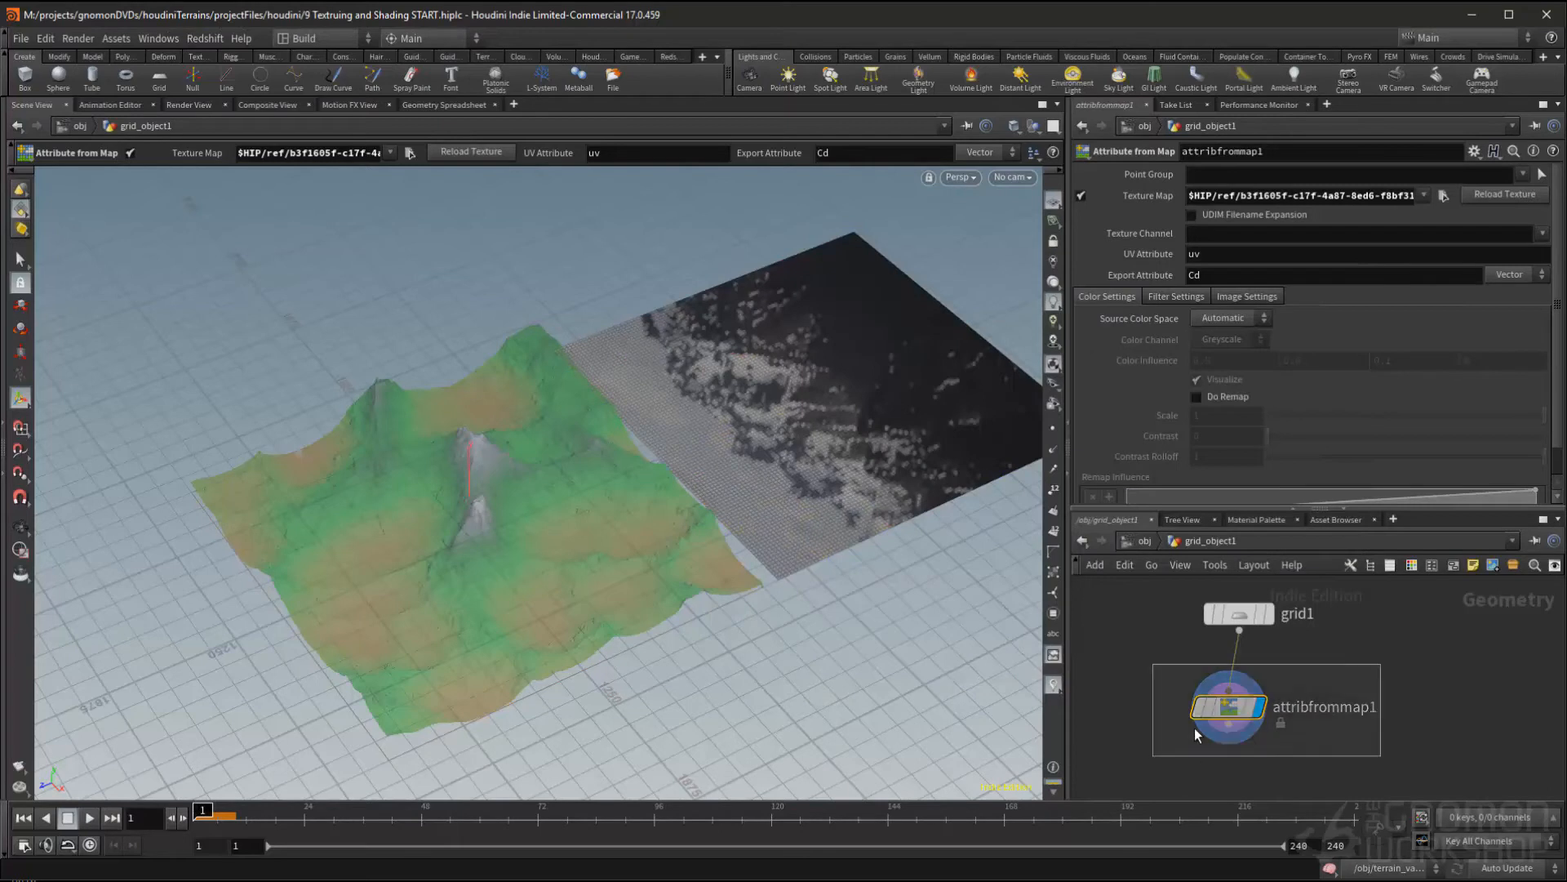
- Raise the resolution of grid1 to 1000 rows and 1000 columns
click(1229, 613)
click(1228, 295)
text(000)
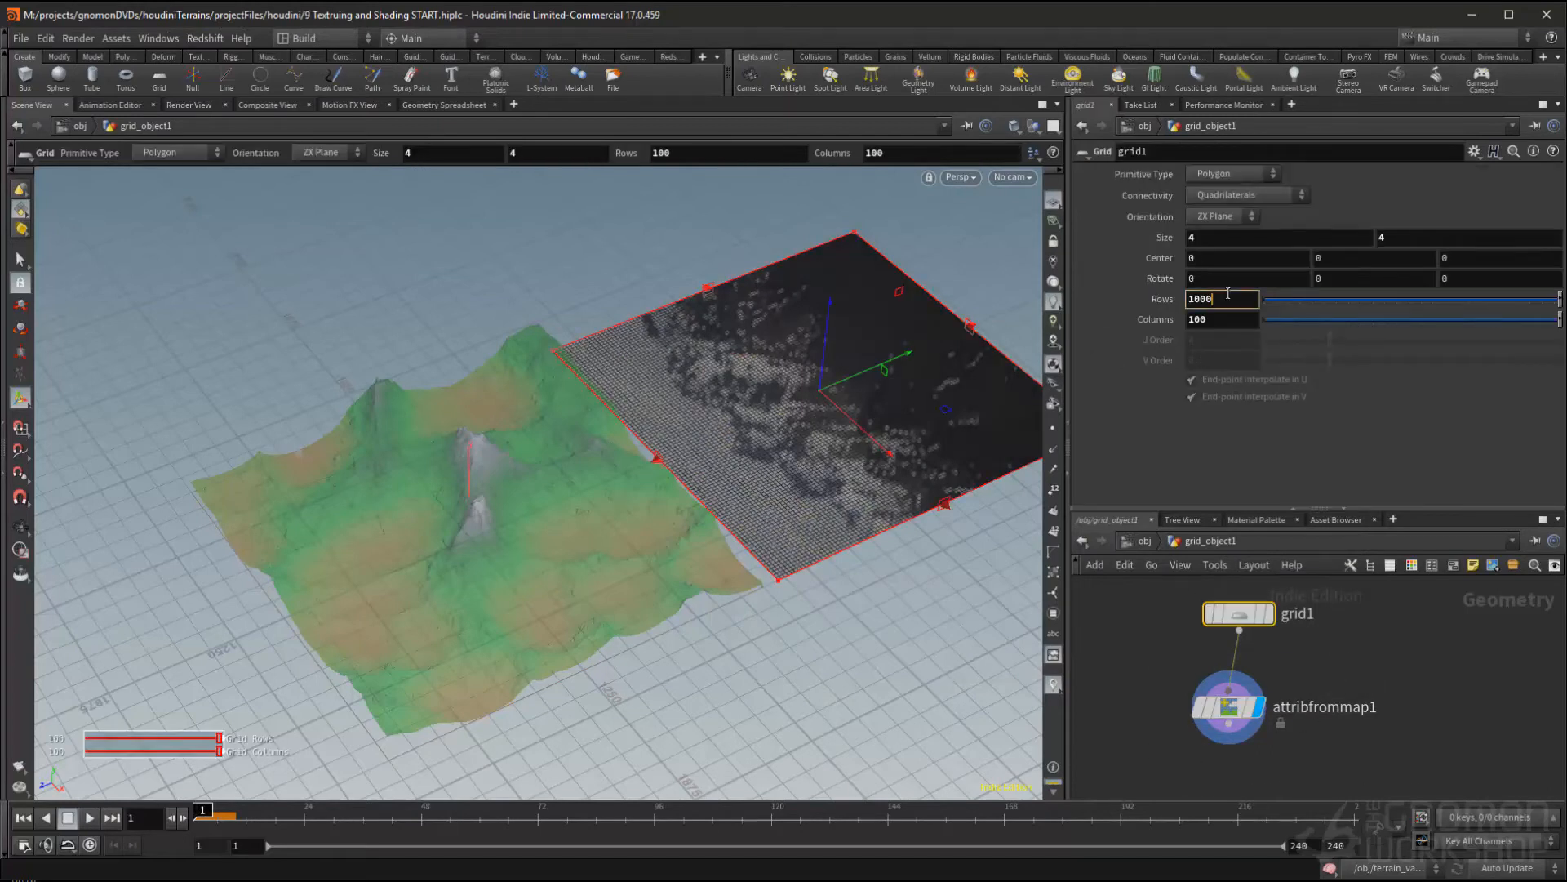
click(1232, 319)
text(0)
key(Return)
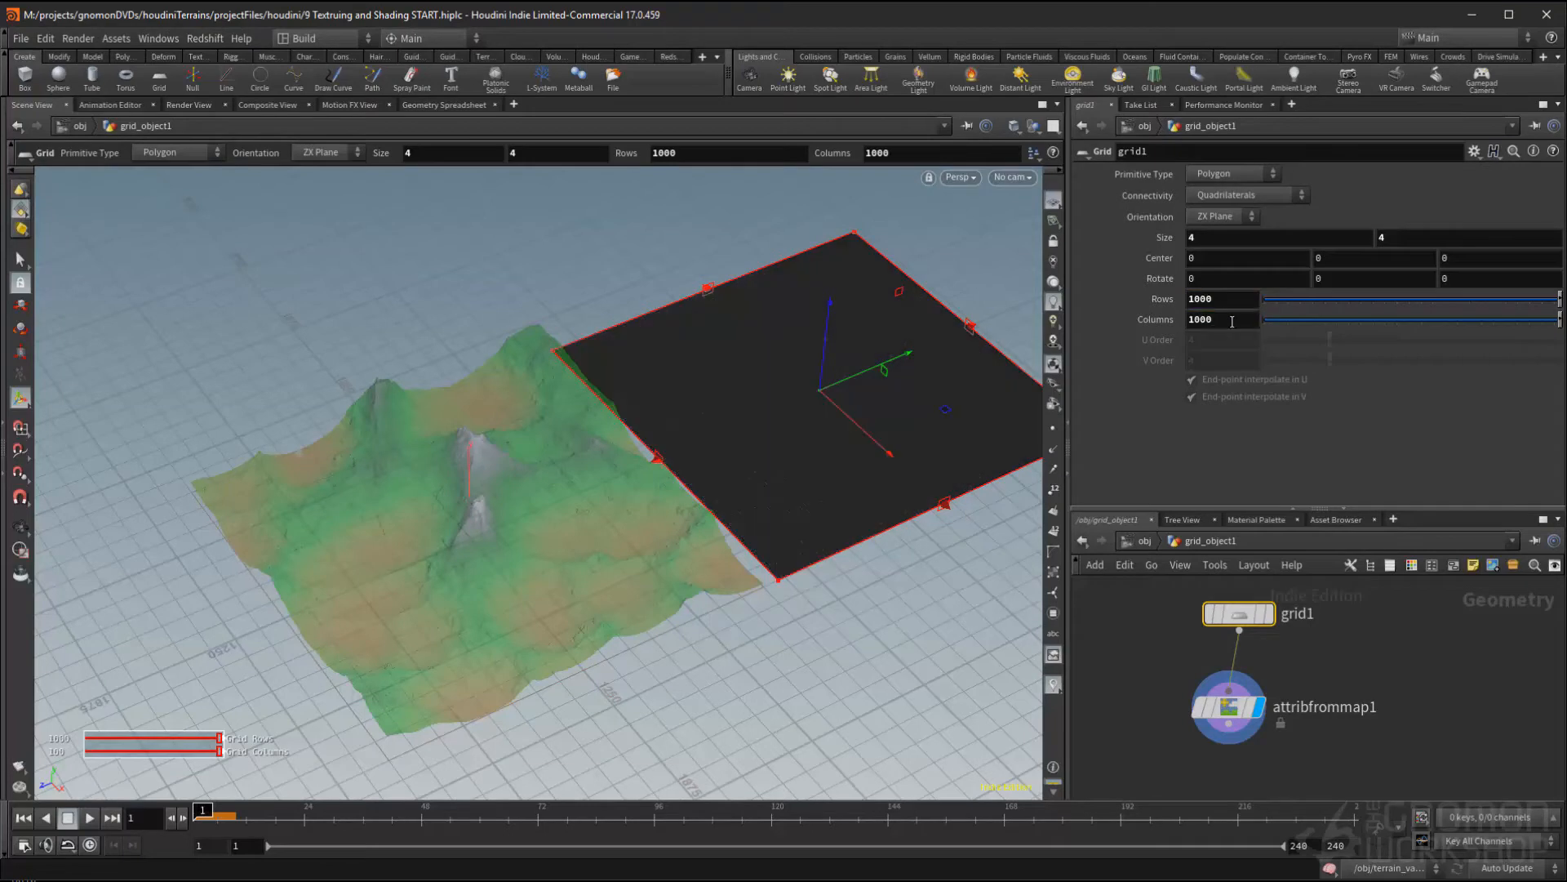
- Return to the object level and rename the grid object as ref
click(1228, 707)
drag(868, 607, 835, 483)
key(ctrl+h)
right_drag(836, 483, 710, 455)
drag(767, 493, 883, 545)
click(1146, 541)
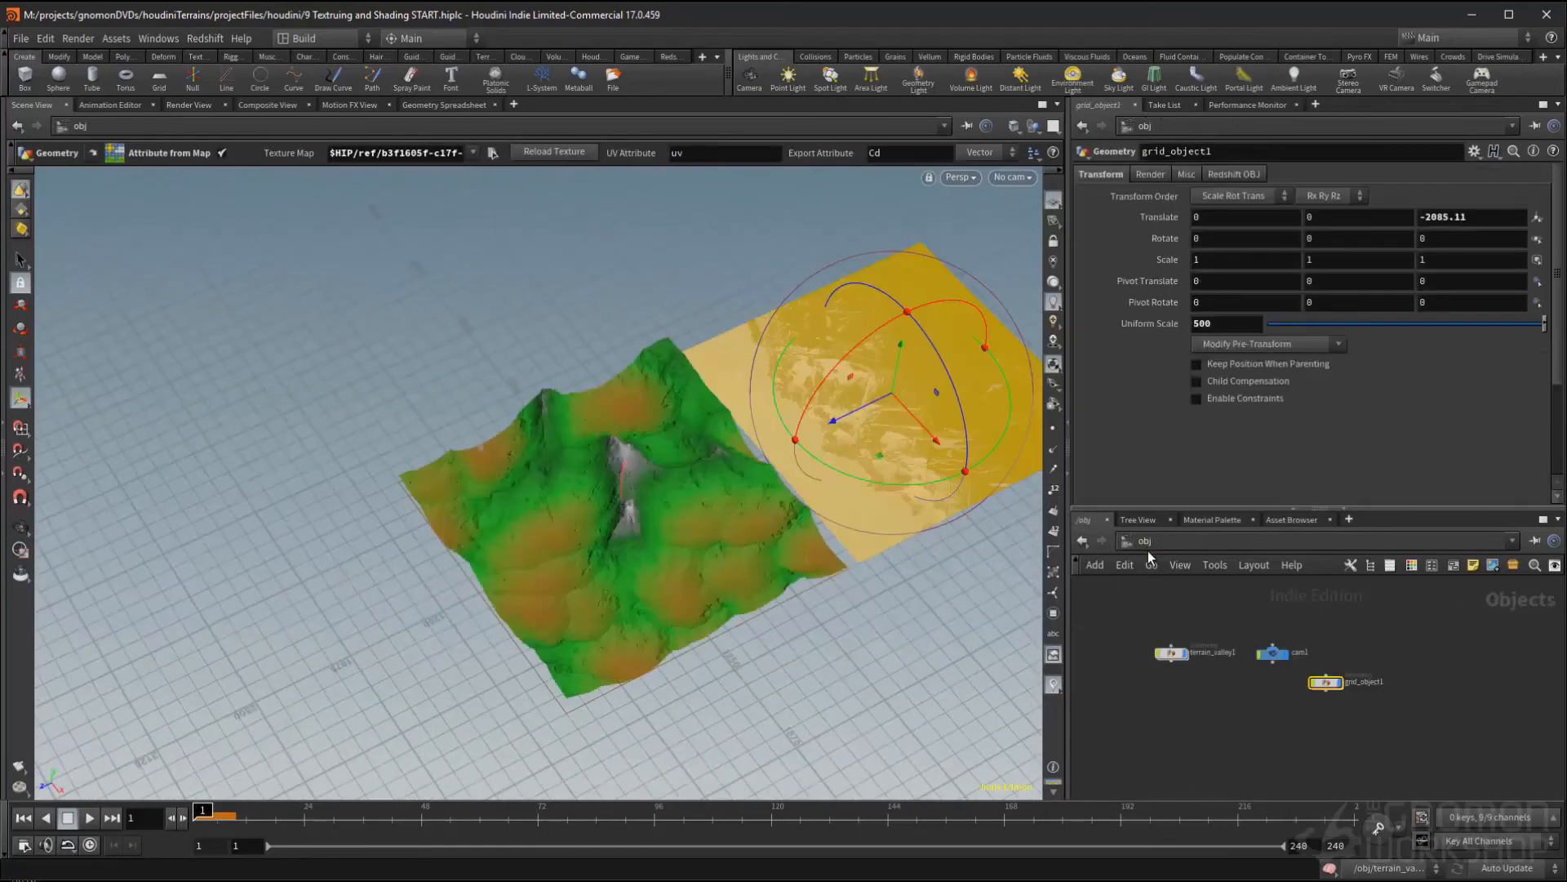
double_click(1375, 680)
text(REF)
key(Return)
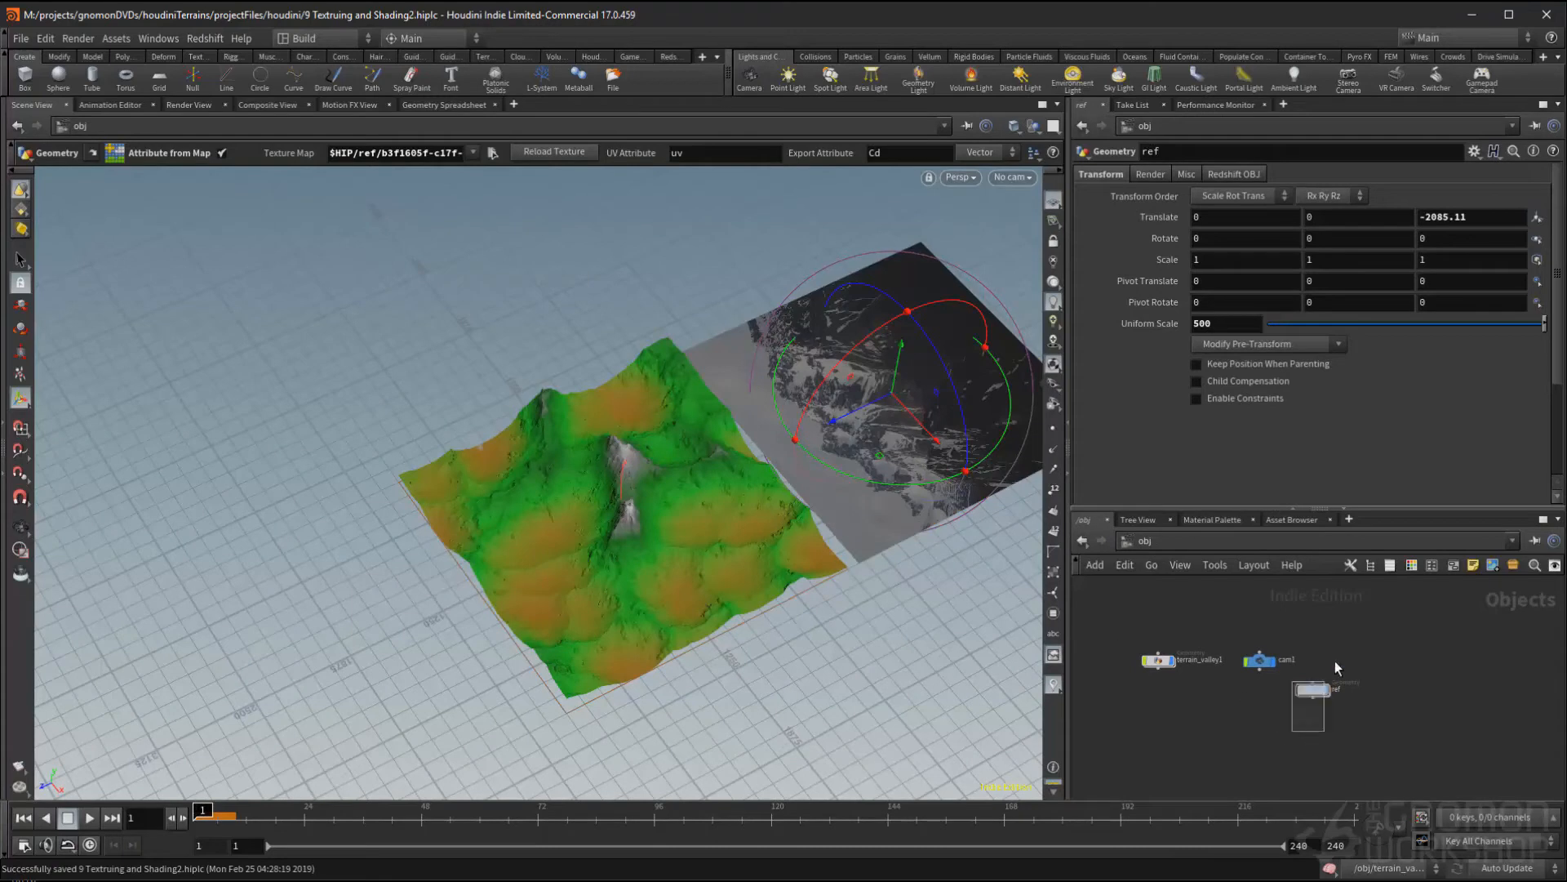
- Select the ref object and try a Y rotation of 90 degrees
drag(1335, 660, 1339, 653)
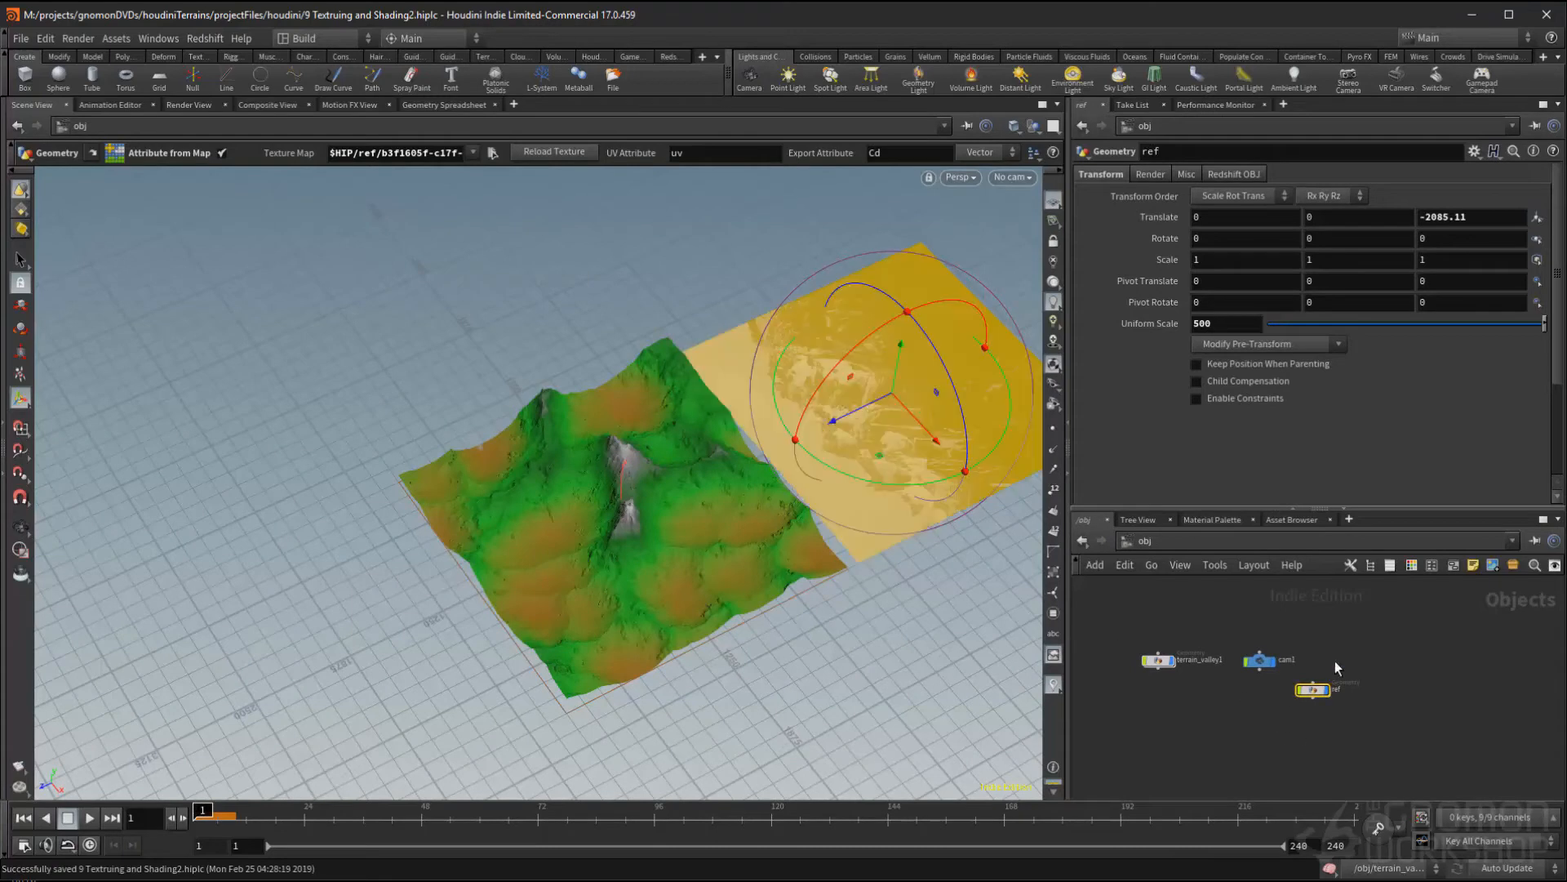
double_click(1331, 240)
text(90)
key(Return)
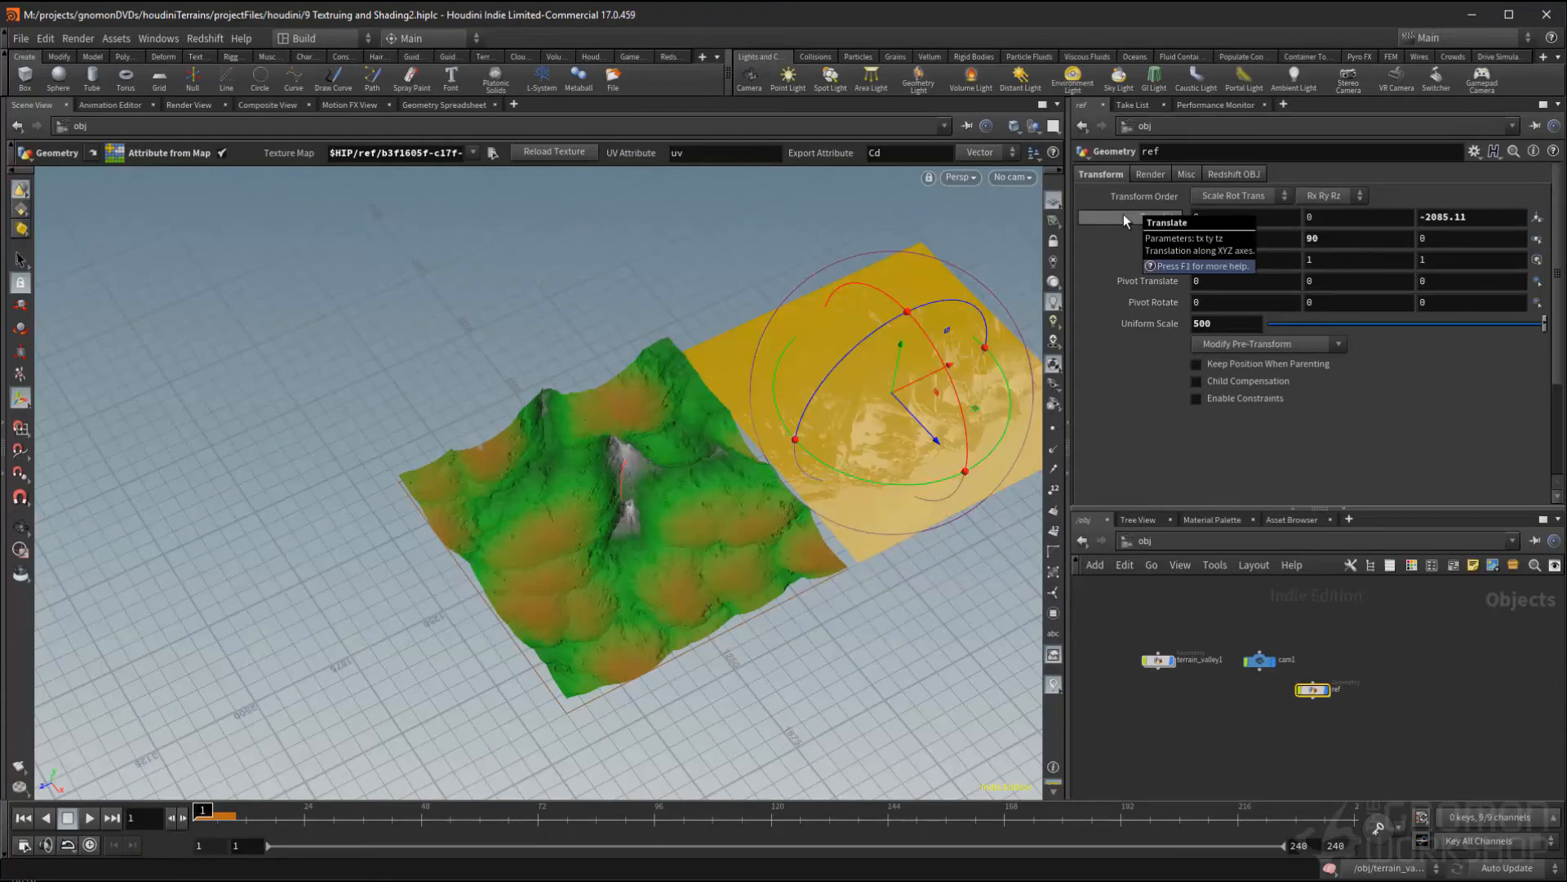
- Set the ref object's Y rotation to -90 degrees and deselect it
drag(1320, 241, 1154, 223)
text(-90)
key(Return)
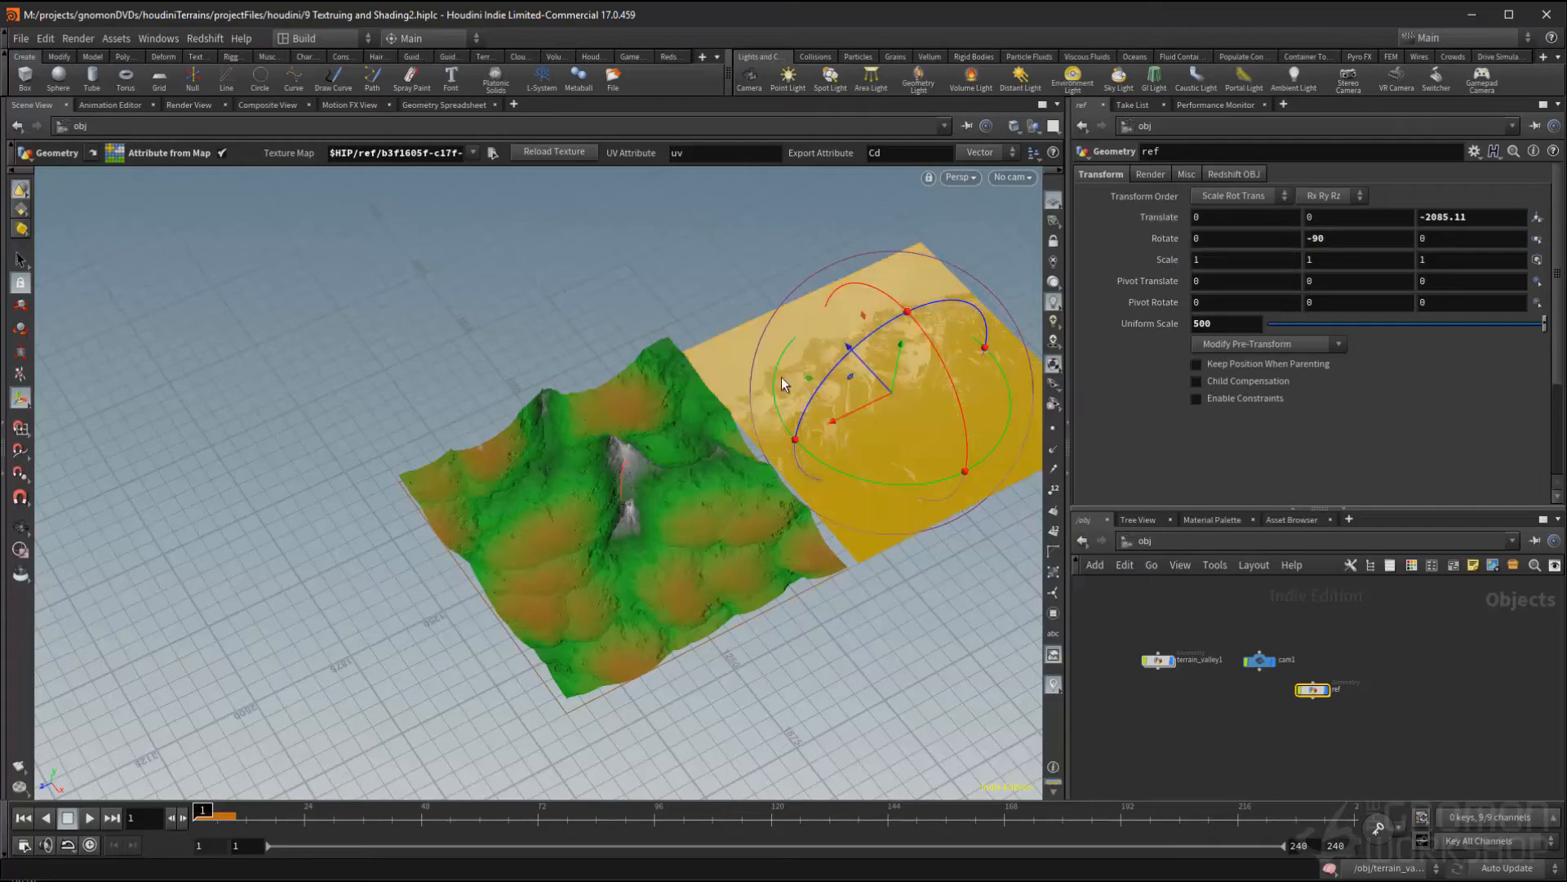
click(1385, 659)
alt+drag(775, 326, 818, 354)
alt+right_drag(818, 355, 808, 444)
alt+drag(808, 444, 753, 430)
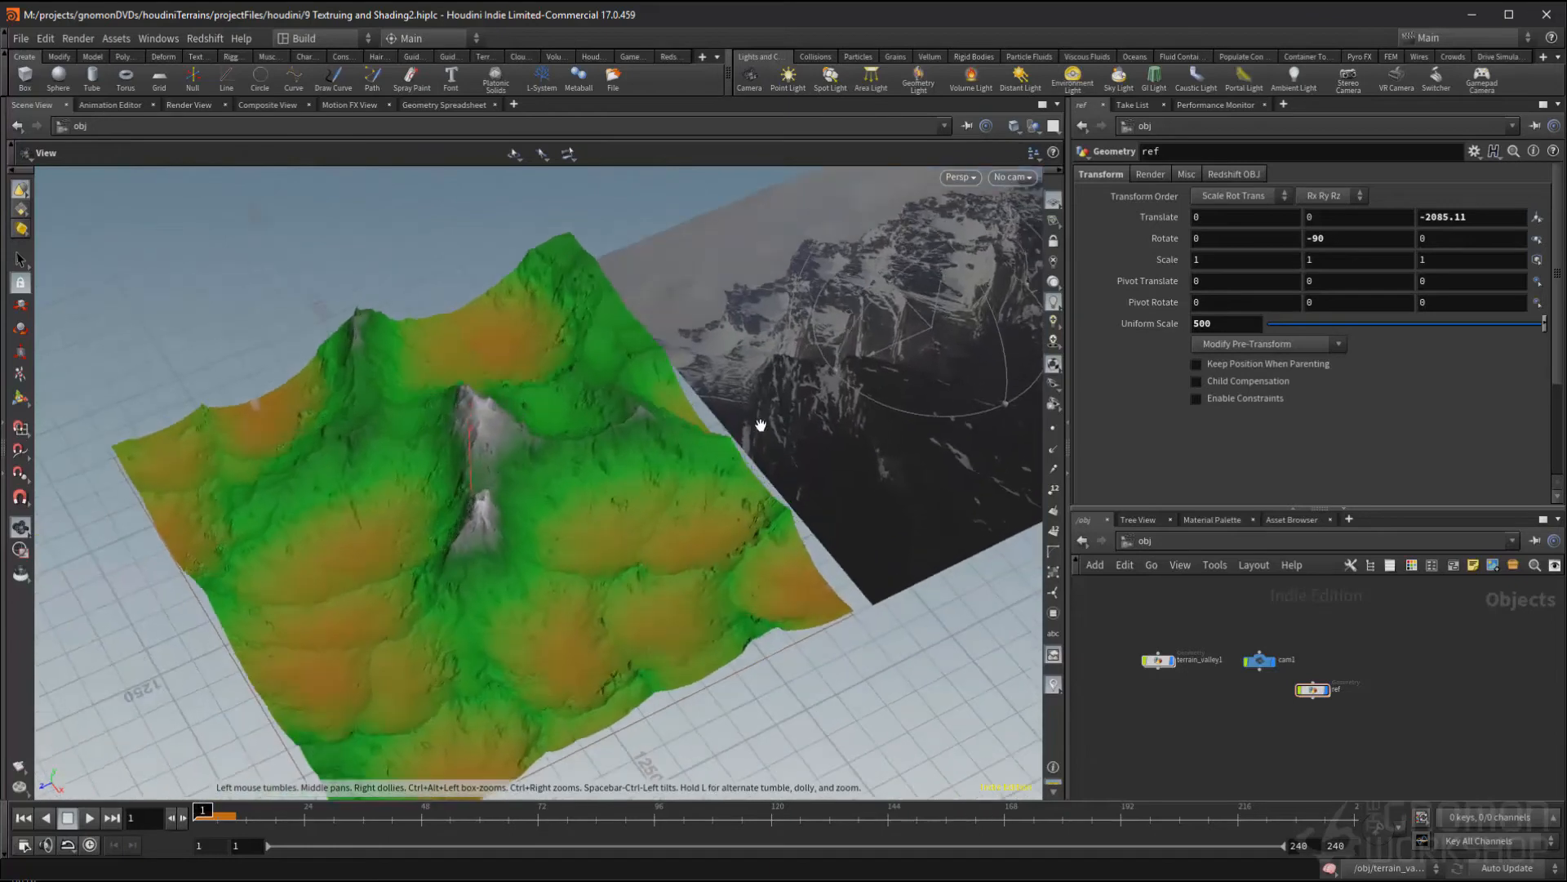
alt+middle_drag(753, 429, 724, 413)
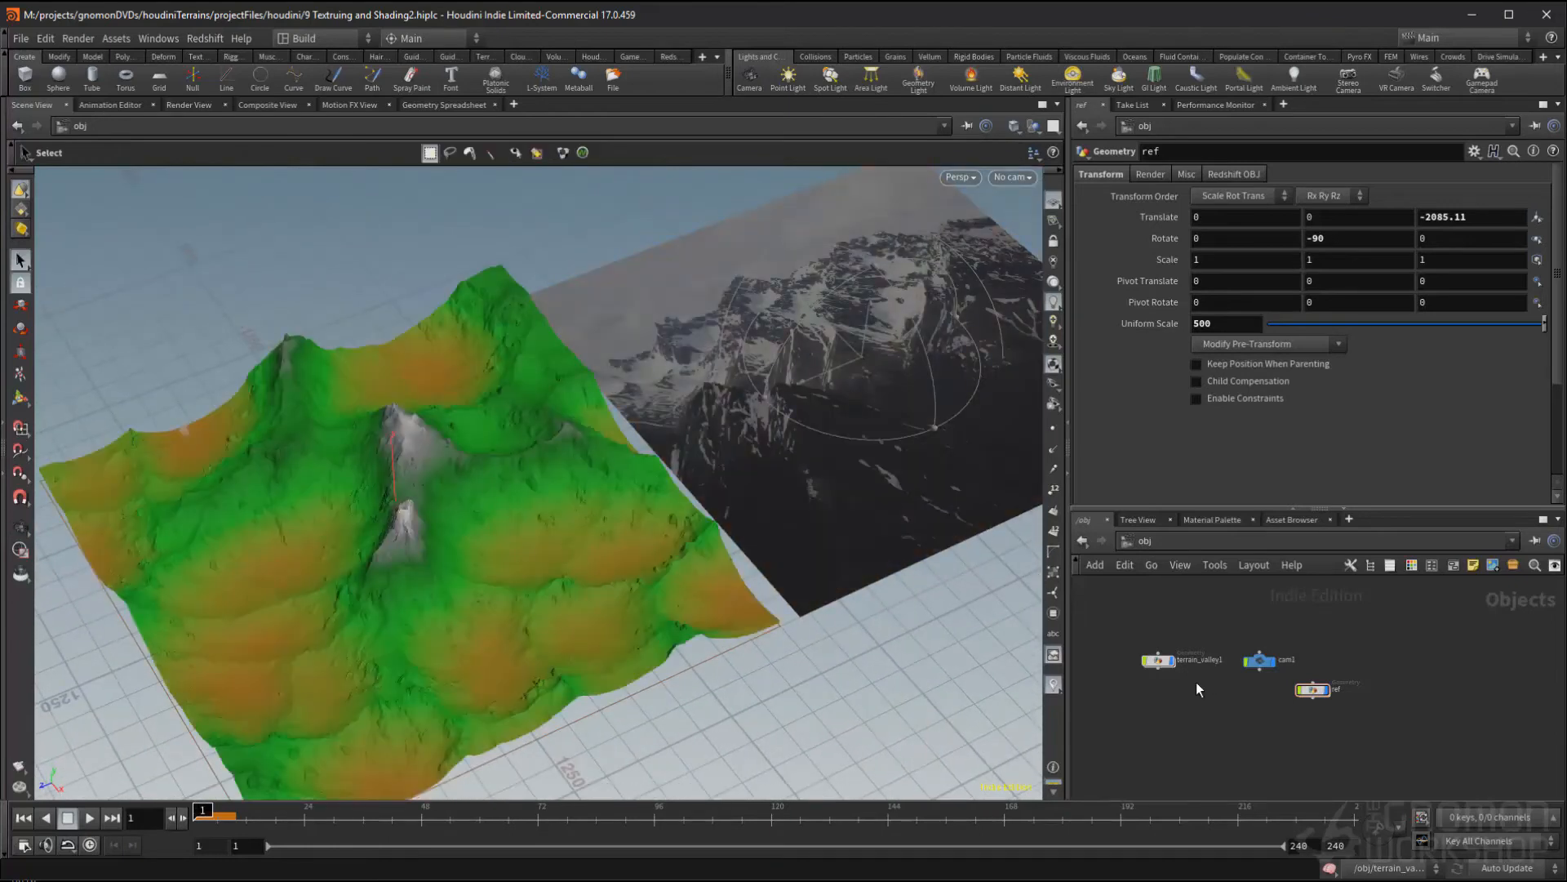
- Open the terrain_valley1 network and set the viewport to Show All Objects so the reference is not ghosted
double_click(1165, 662)
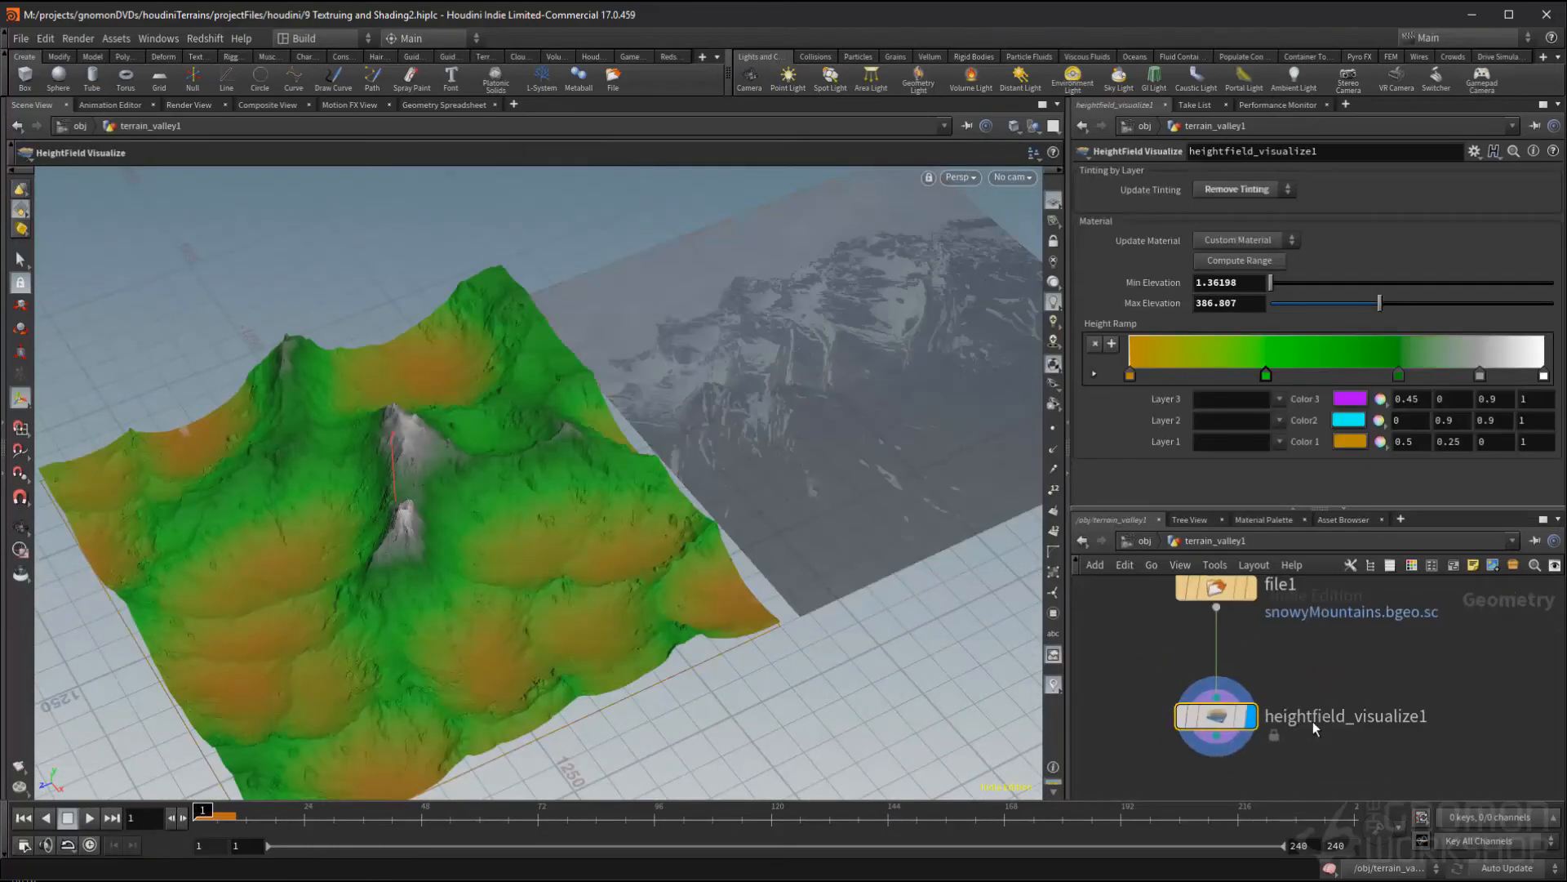
click(1034, 126)
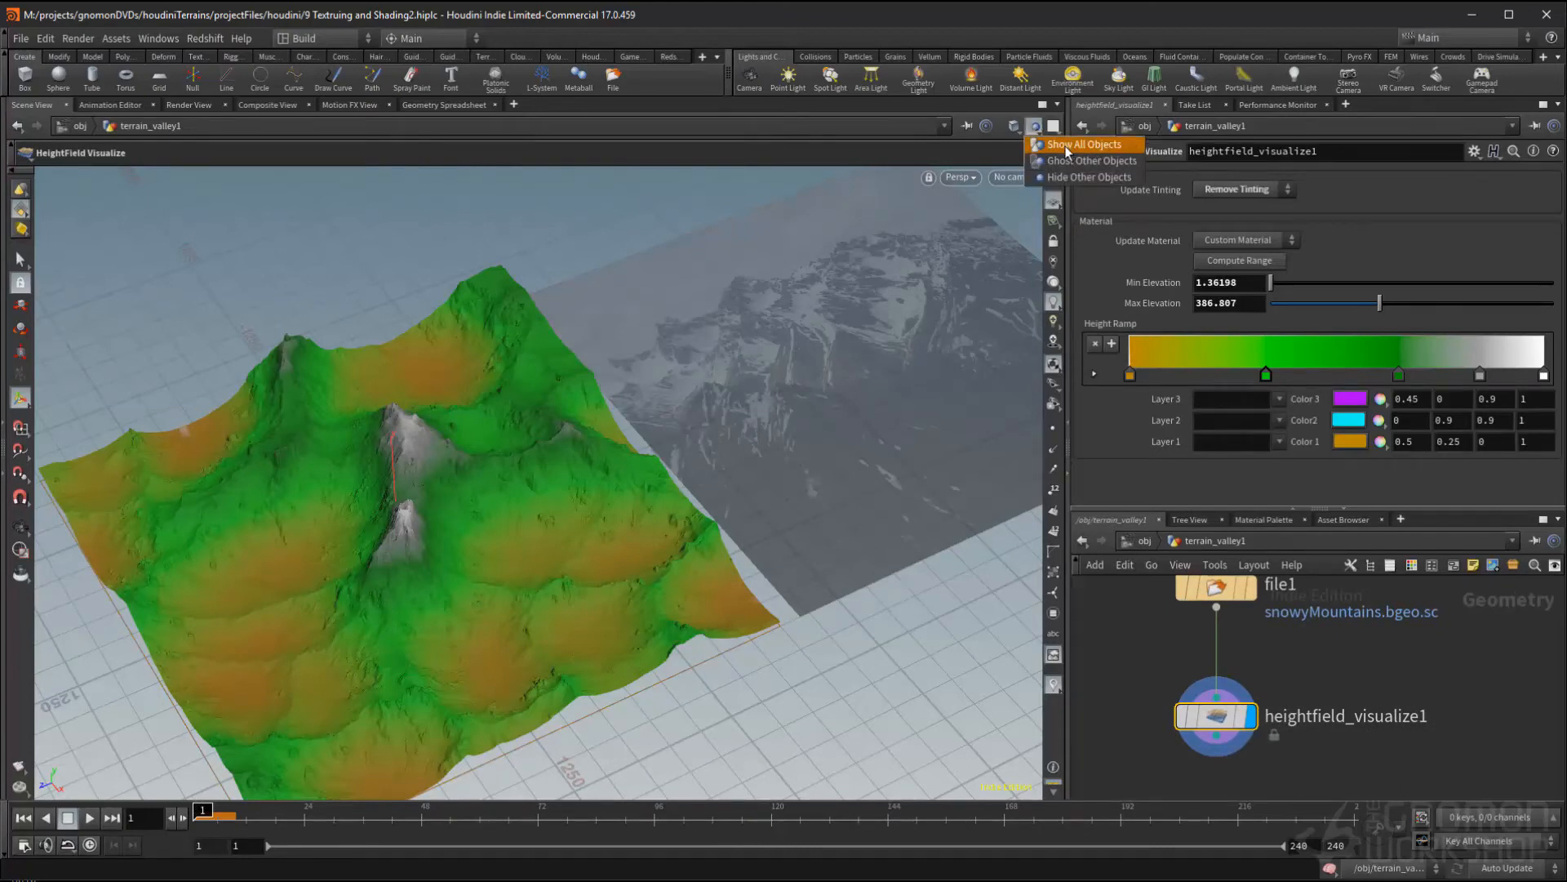
click(1066, 151)
drag(717, 444, 750, 418)
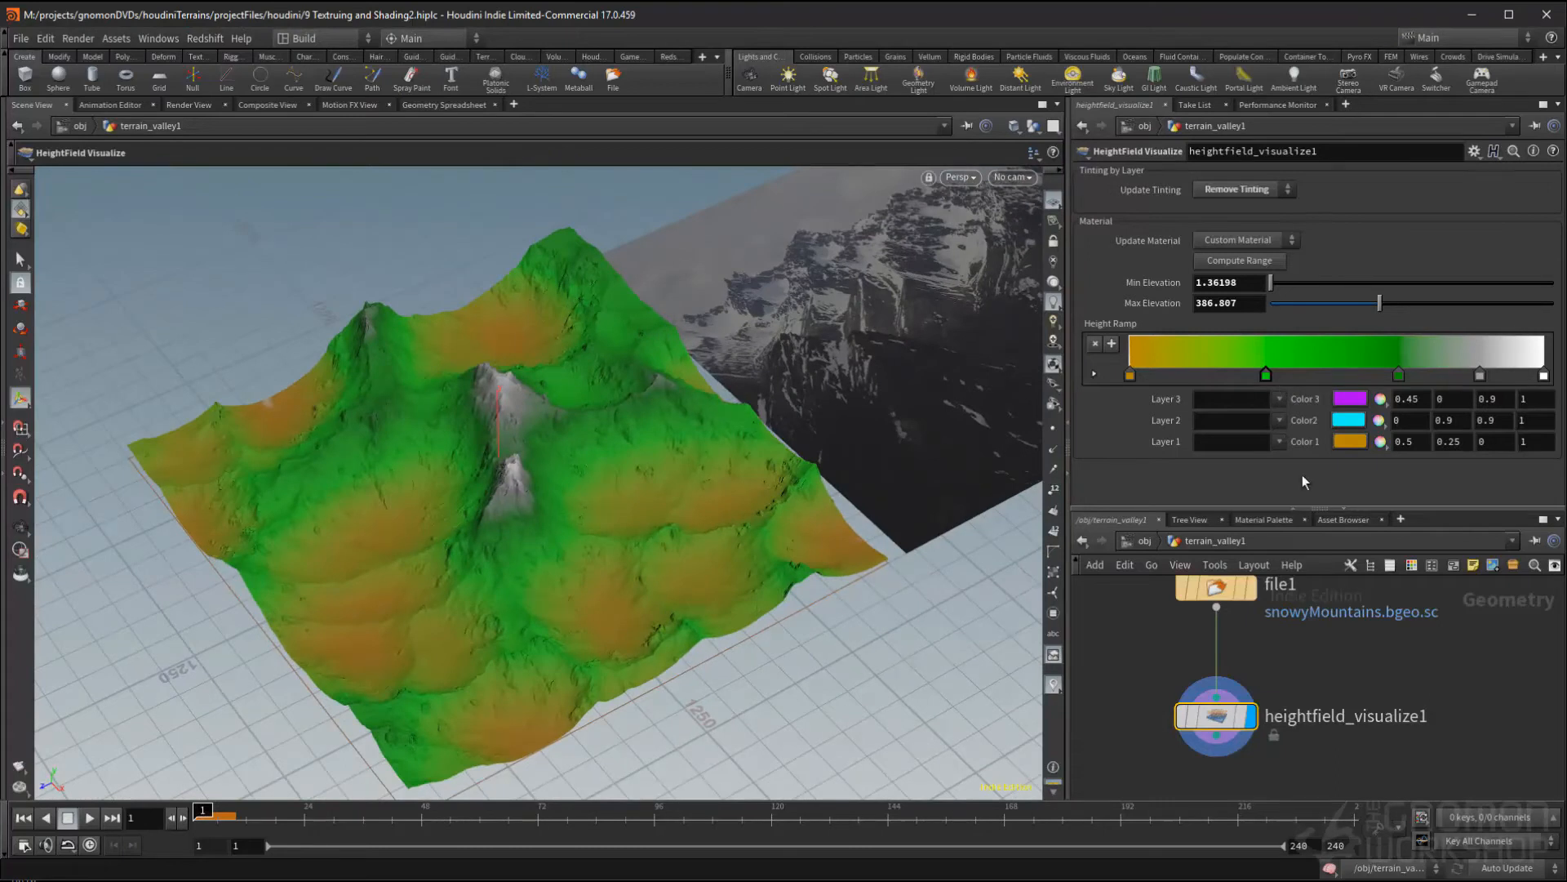
- Delete the two green points and the grey point from the Height Ramp, keeping only its two end points
click(1266, 375)
click(1095, 344)
click(1398, 374)
click(1096, 343)
click(1480, 374)
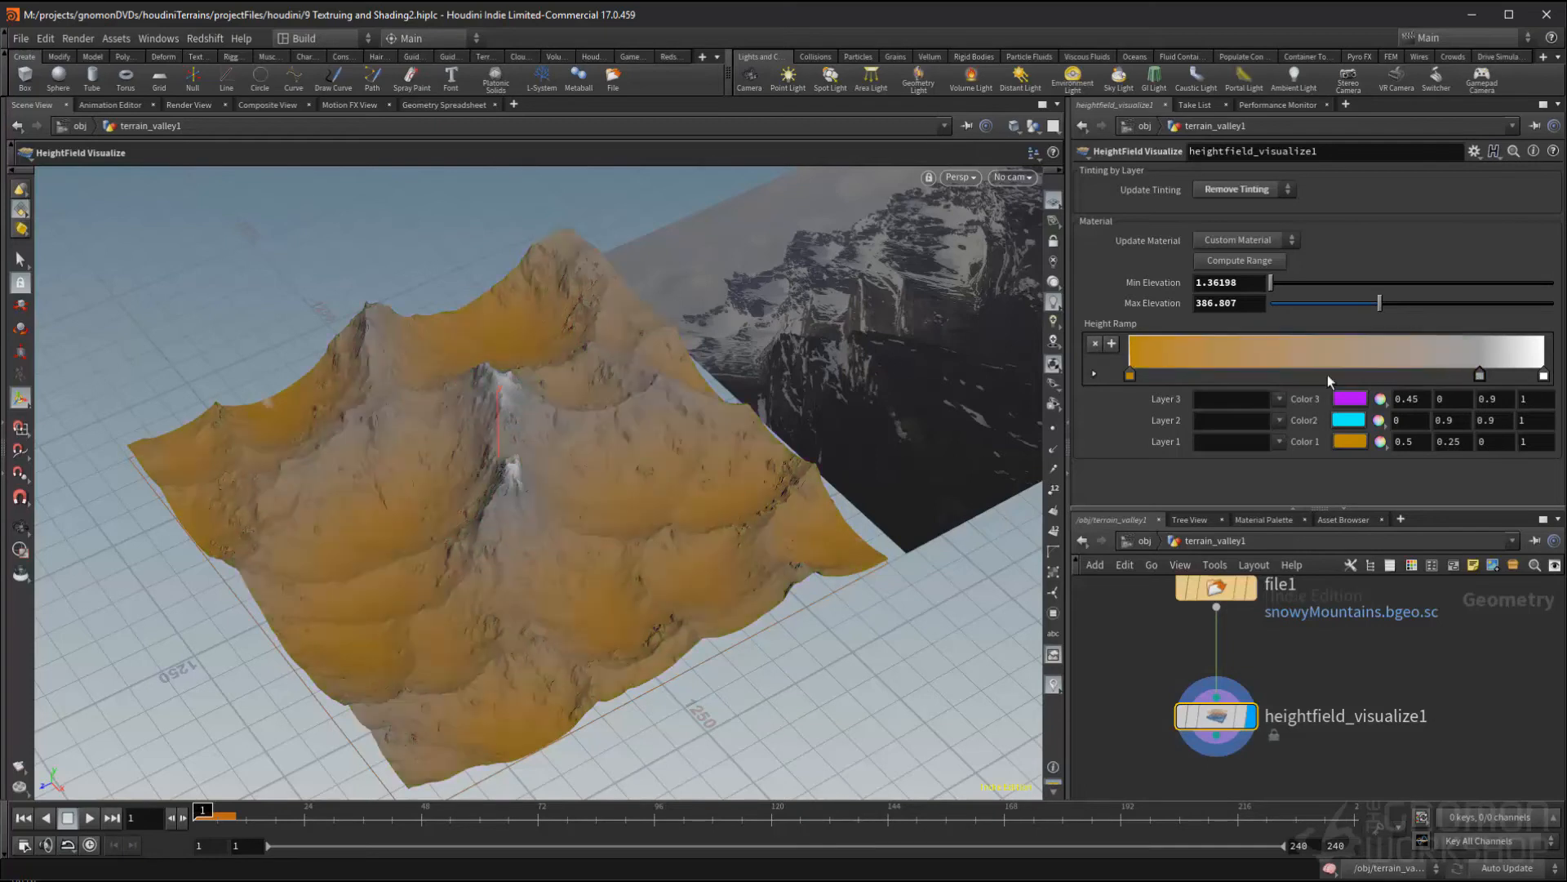
click(1095, 344)
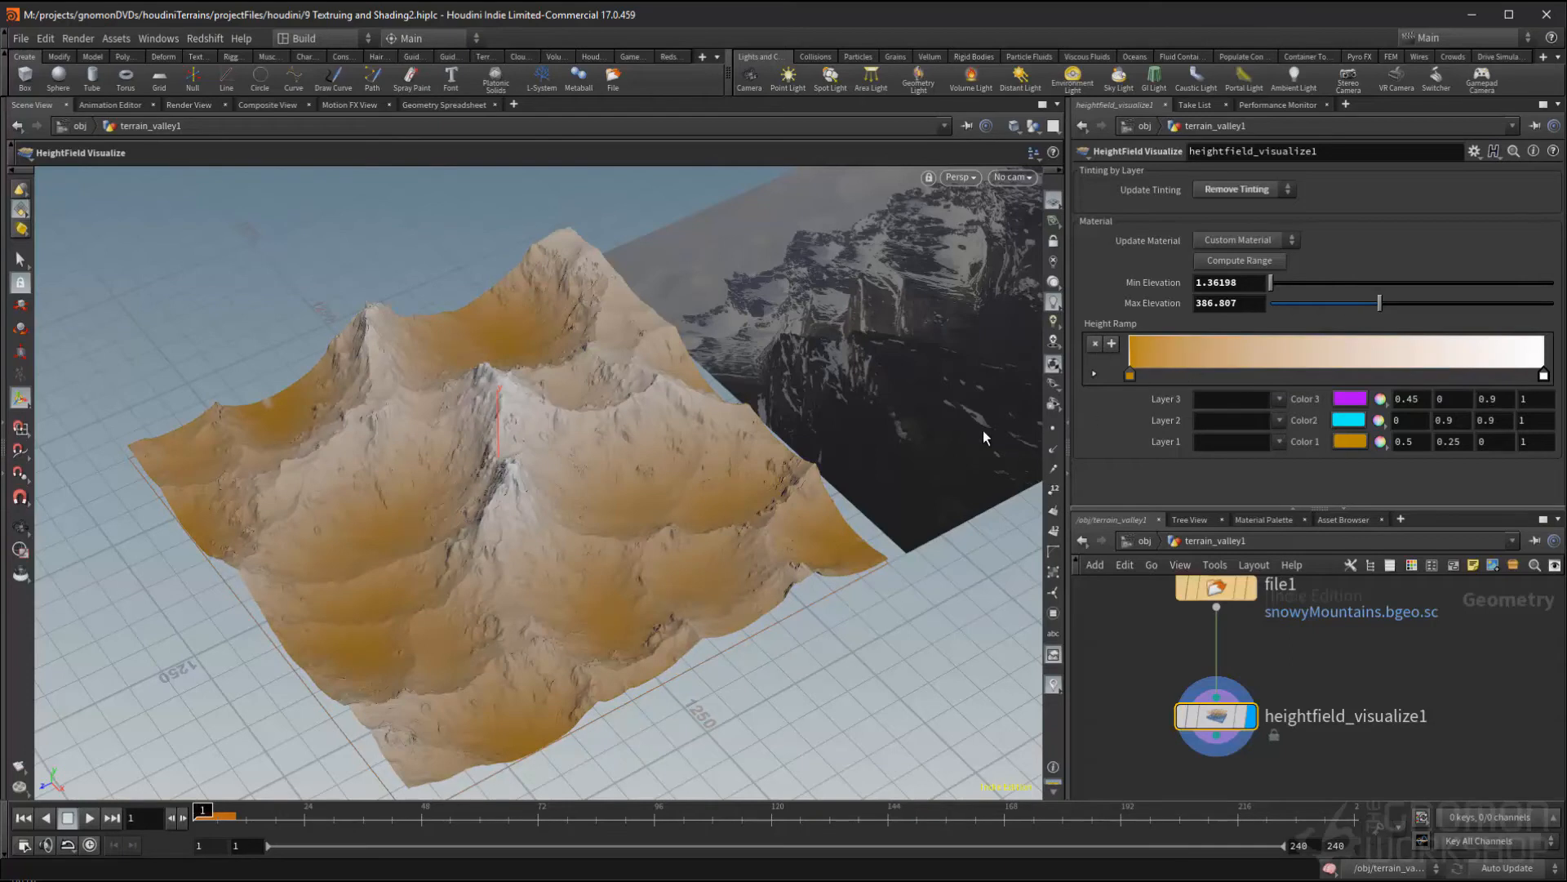
- Give the low end of the Height Ramp a near-black rock color sampled from the dark foreground slope of the reference image
key(w)
middle_drag(871, 406, 540, 454)
right_drag(541, 454, 694, 558)
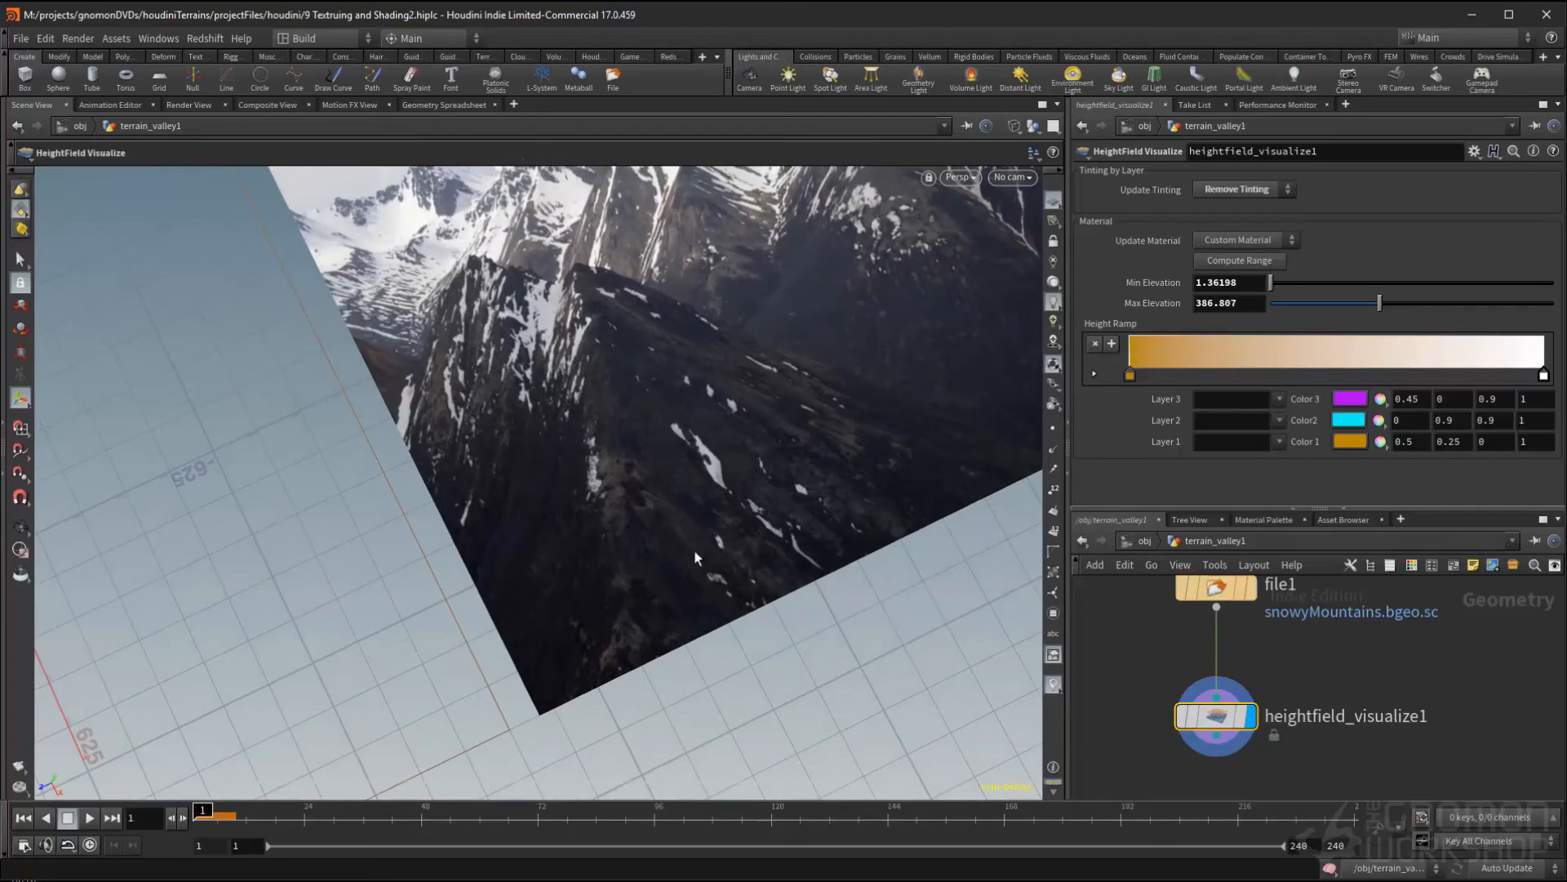
double_click(1131, 377)
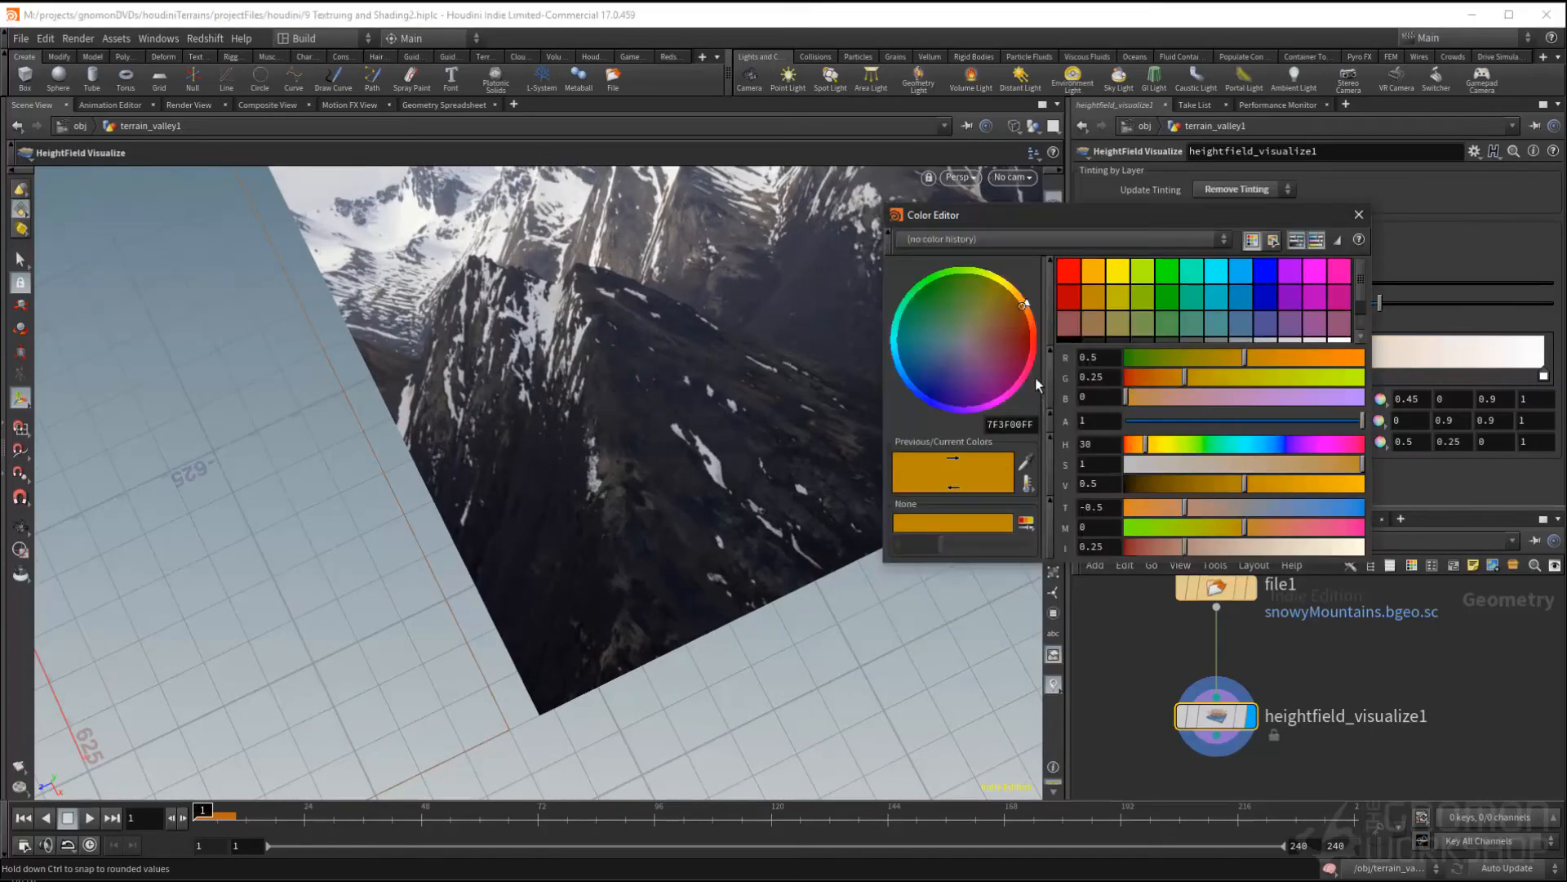
click(1022, 465)
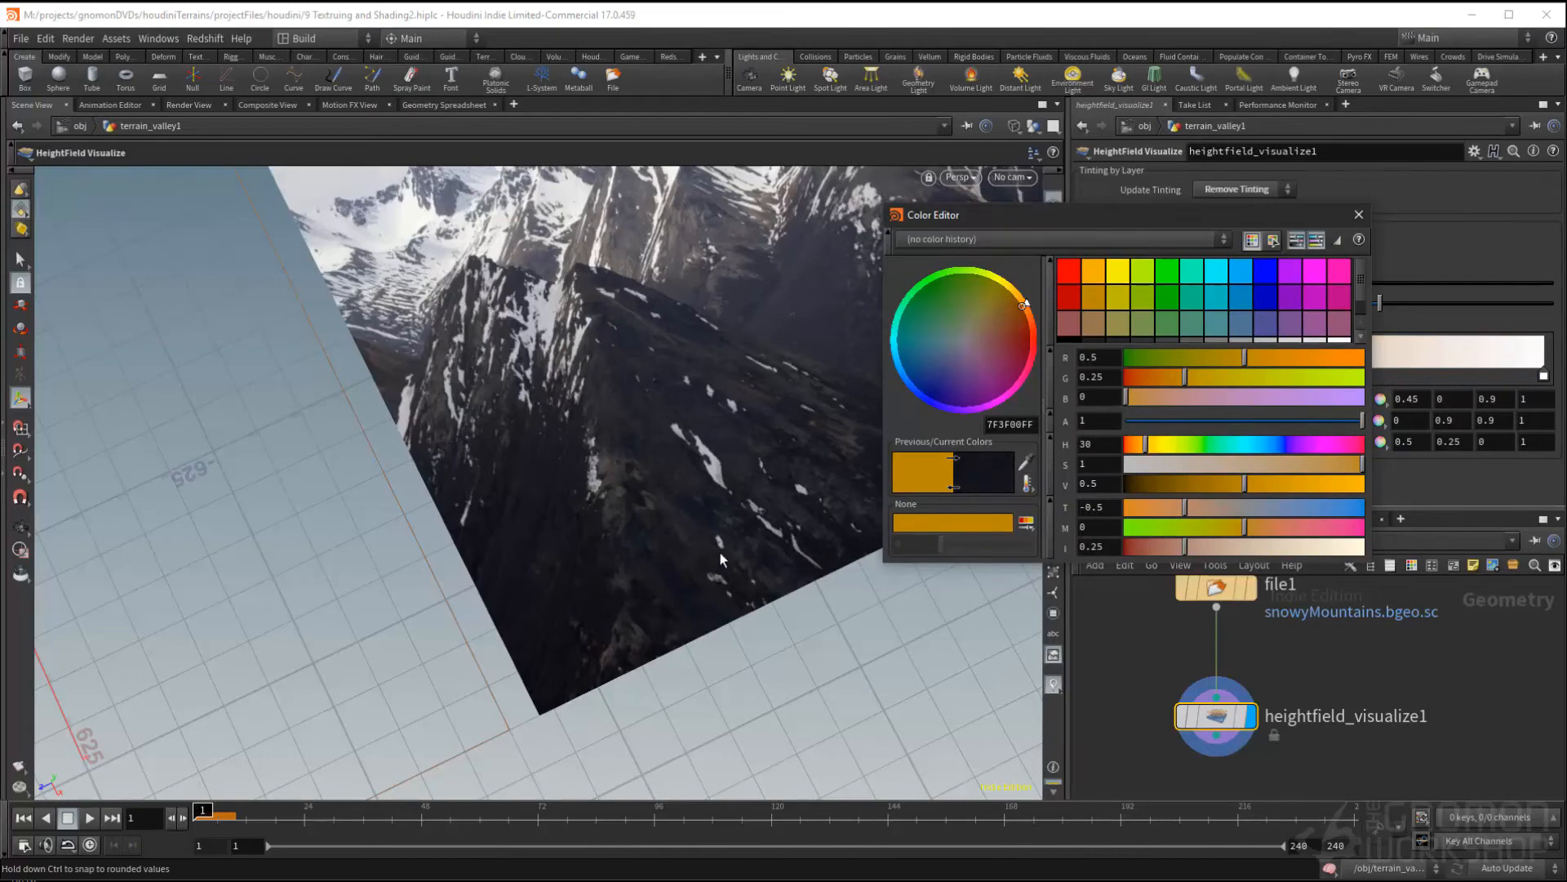
click(682, 532)
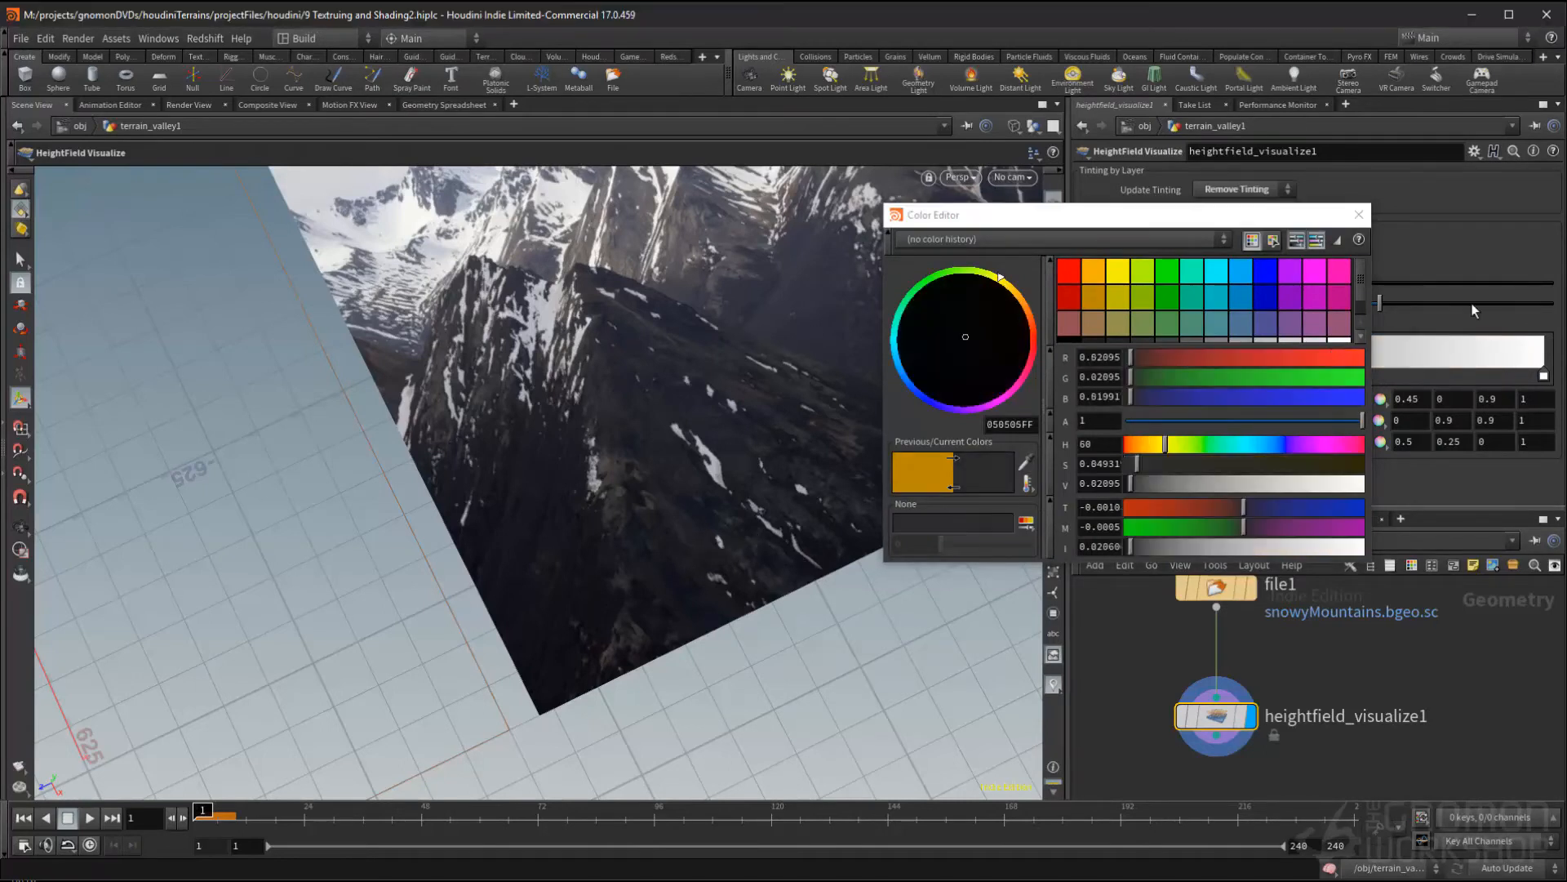
click(1357, 217)
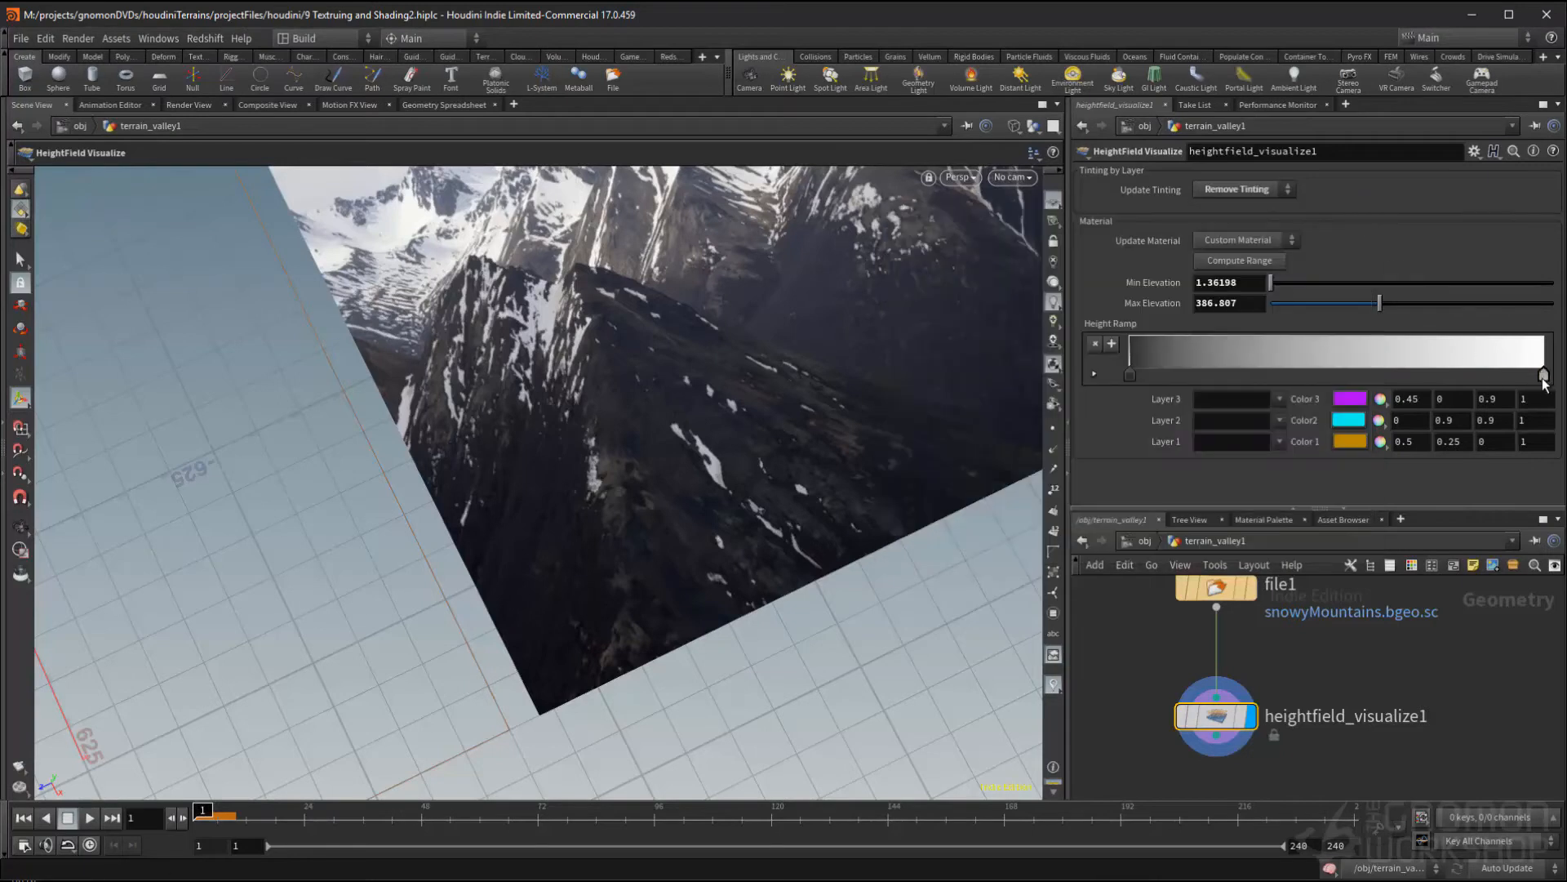
- Give the high end of the Height Ramp a brownish grey rock color sampled from the upper slopes of the reference image
click(1542, 377)
double_click(1542, 377)
click(1026, 469)
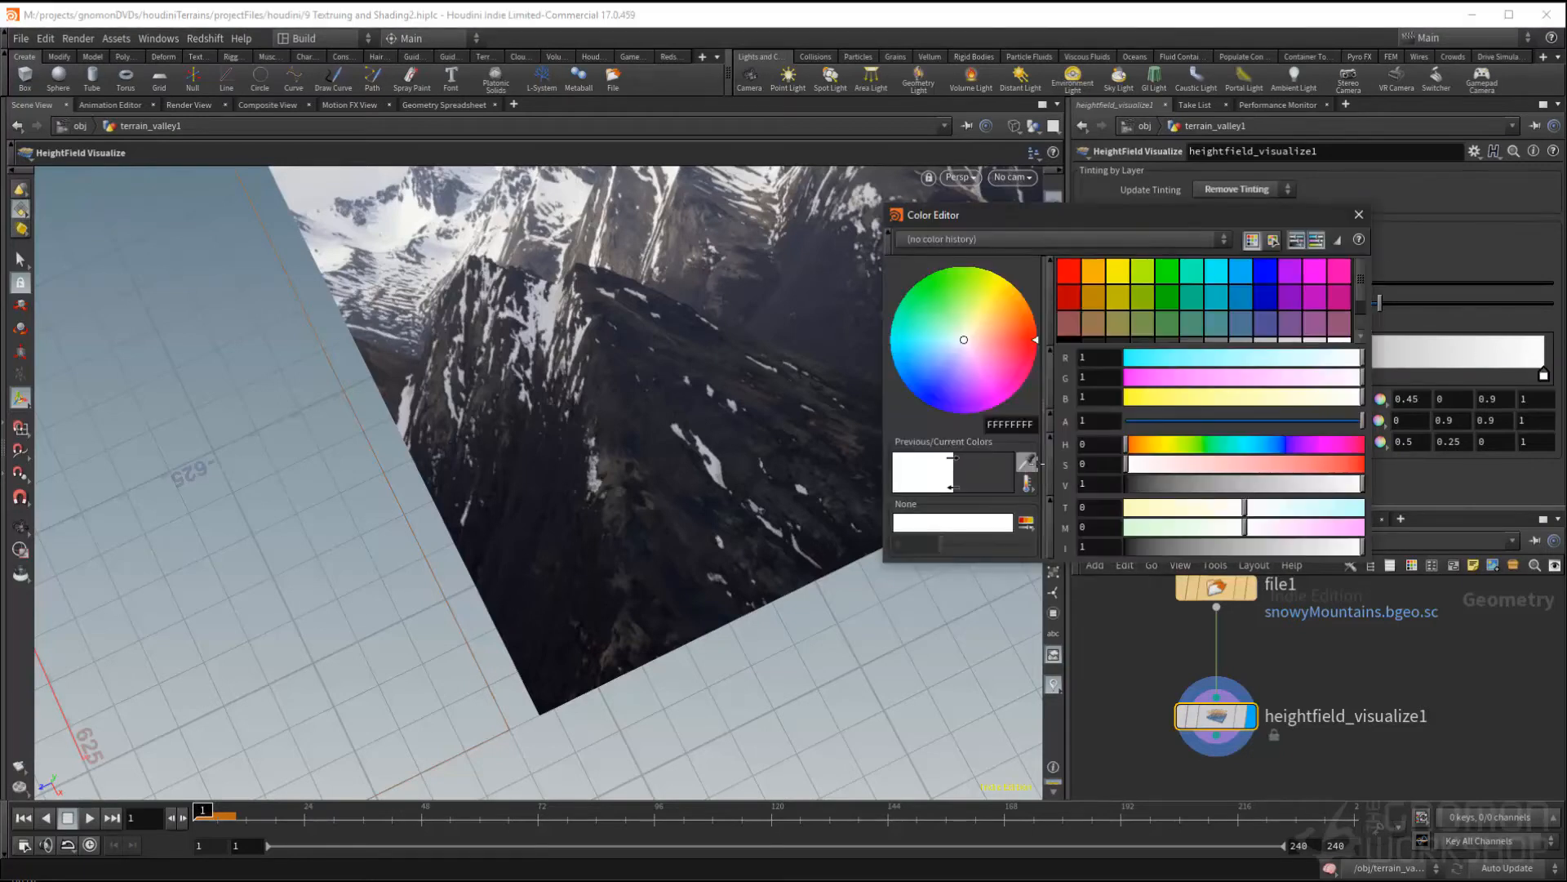
click(708, 283)
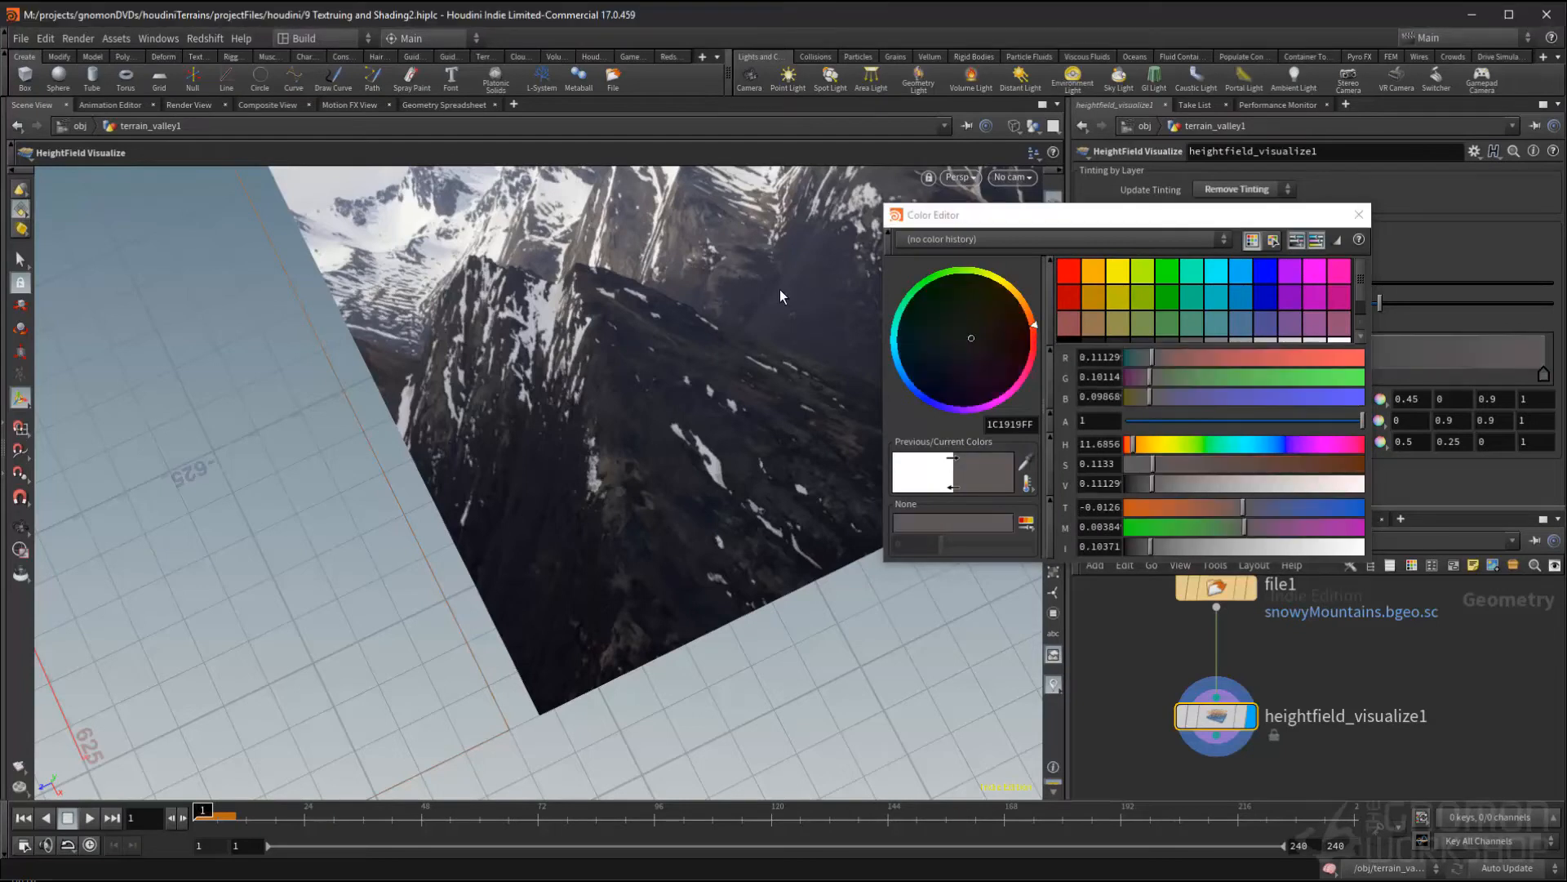
click(1357, 216)
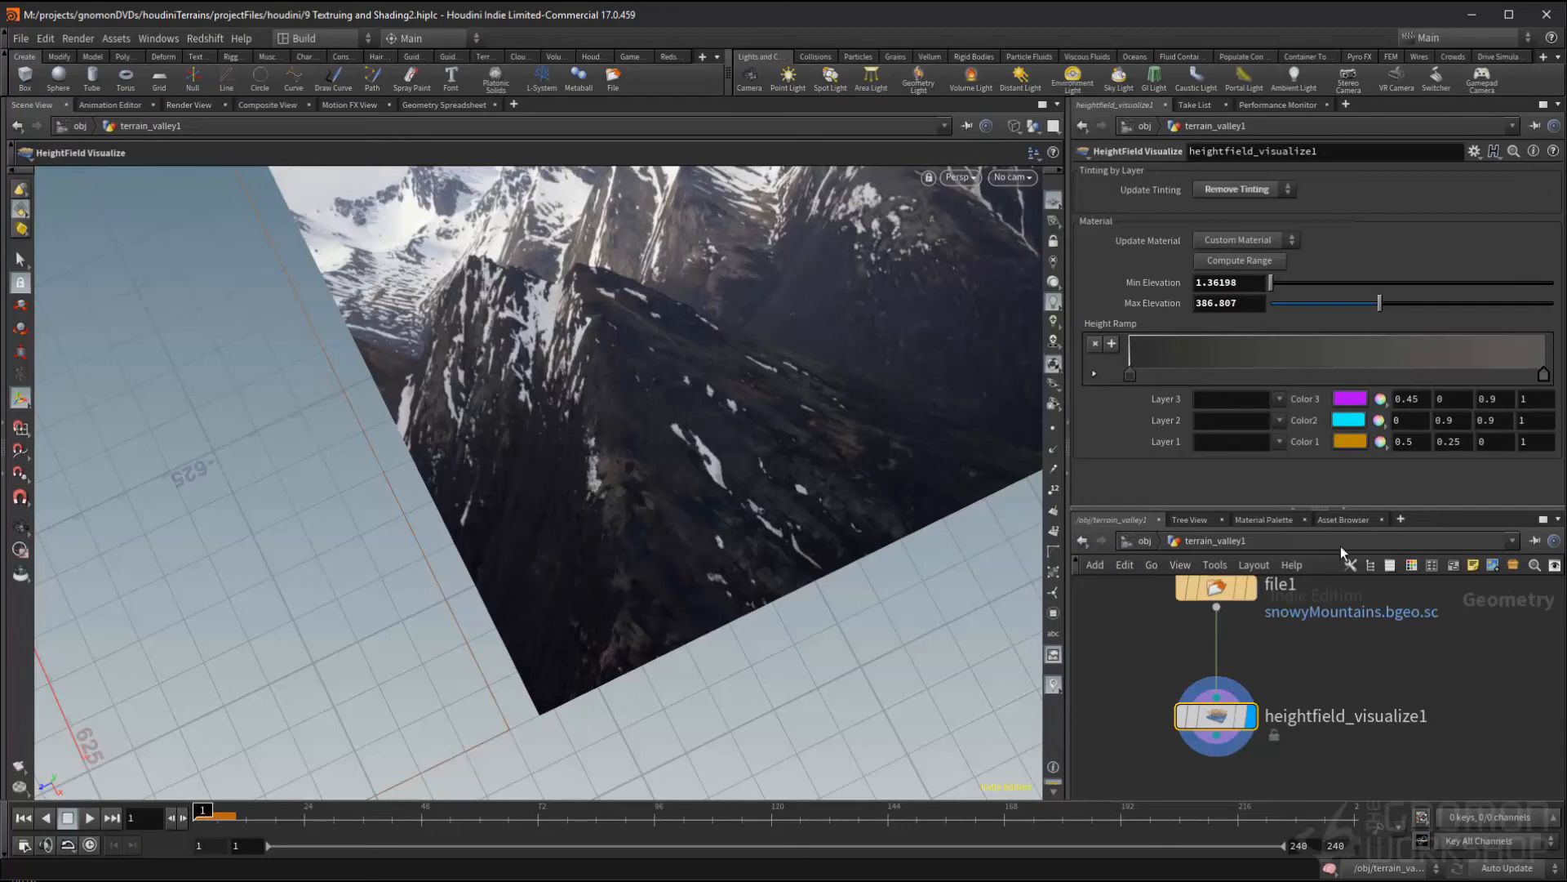
- Set the visualize node's Min Elevation to 0 and Max Elevation to 390
alt+drag(742, 418, 653, 367)
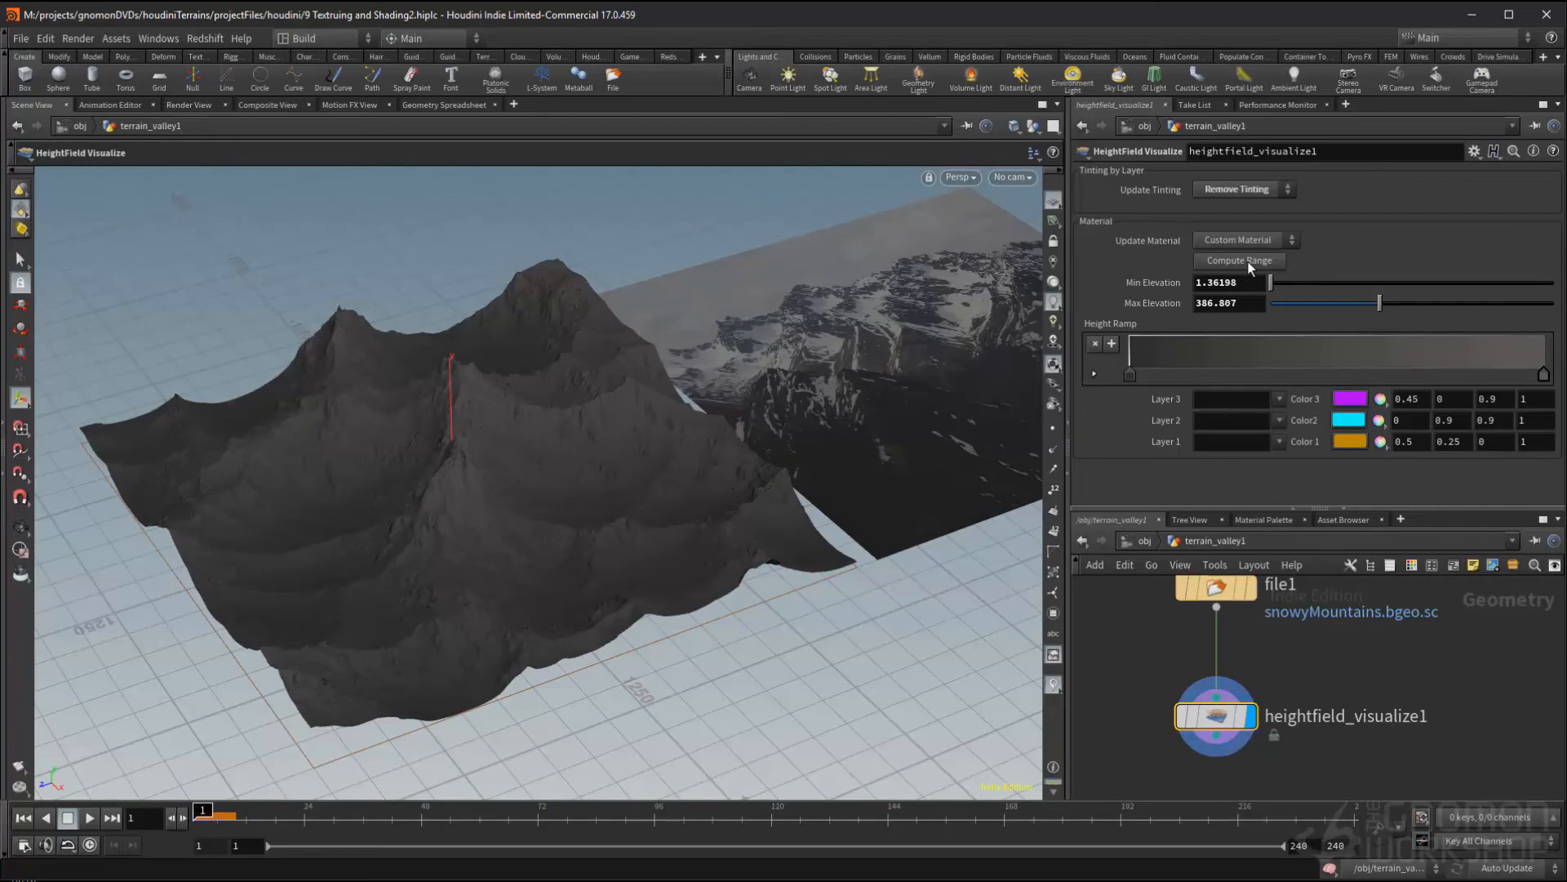
click(1200, 281)
text(0)
drag(1240, 304, 1082, 279)
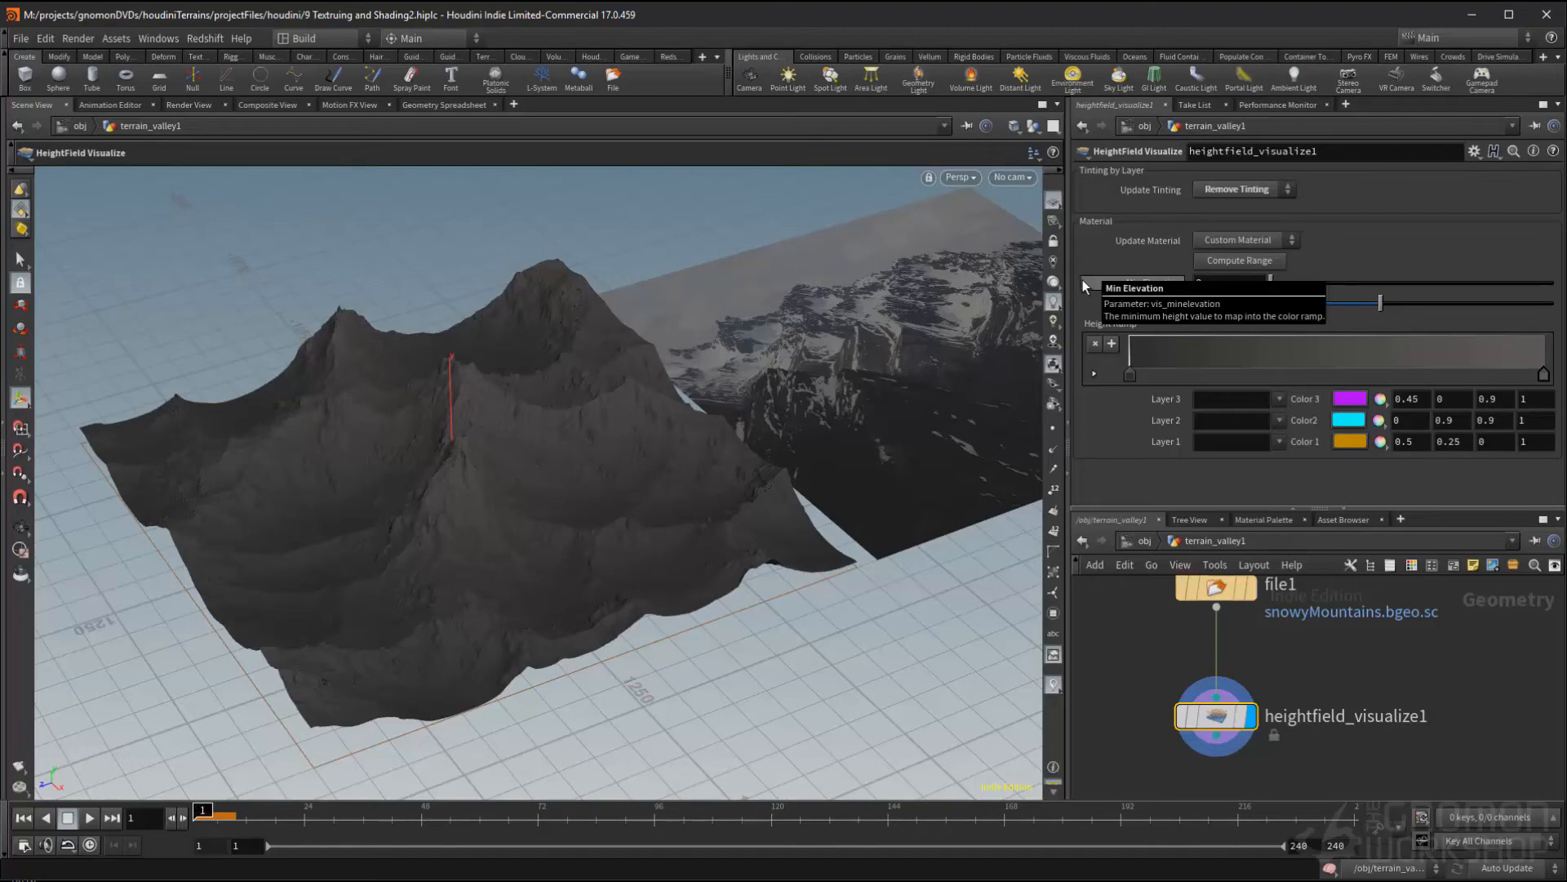
text(390)
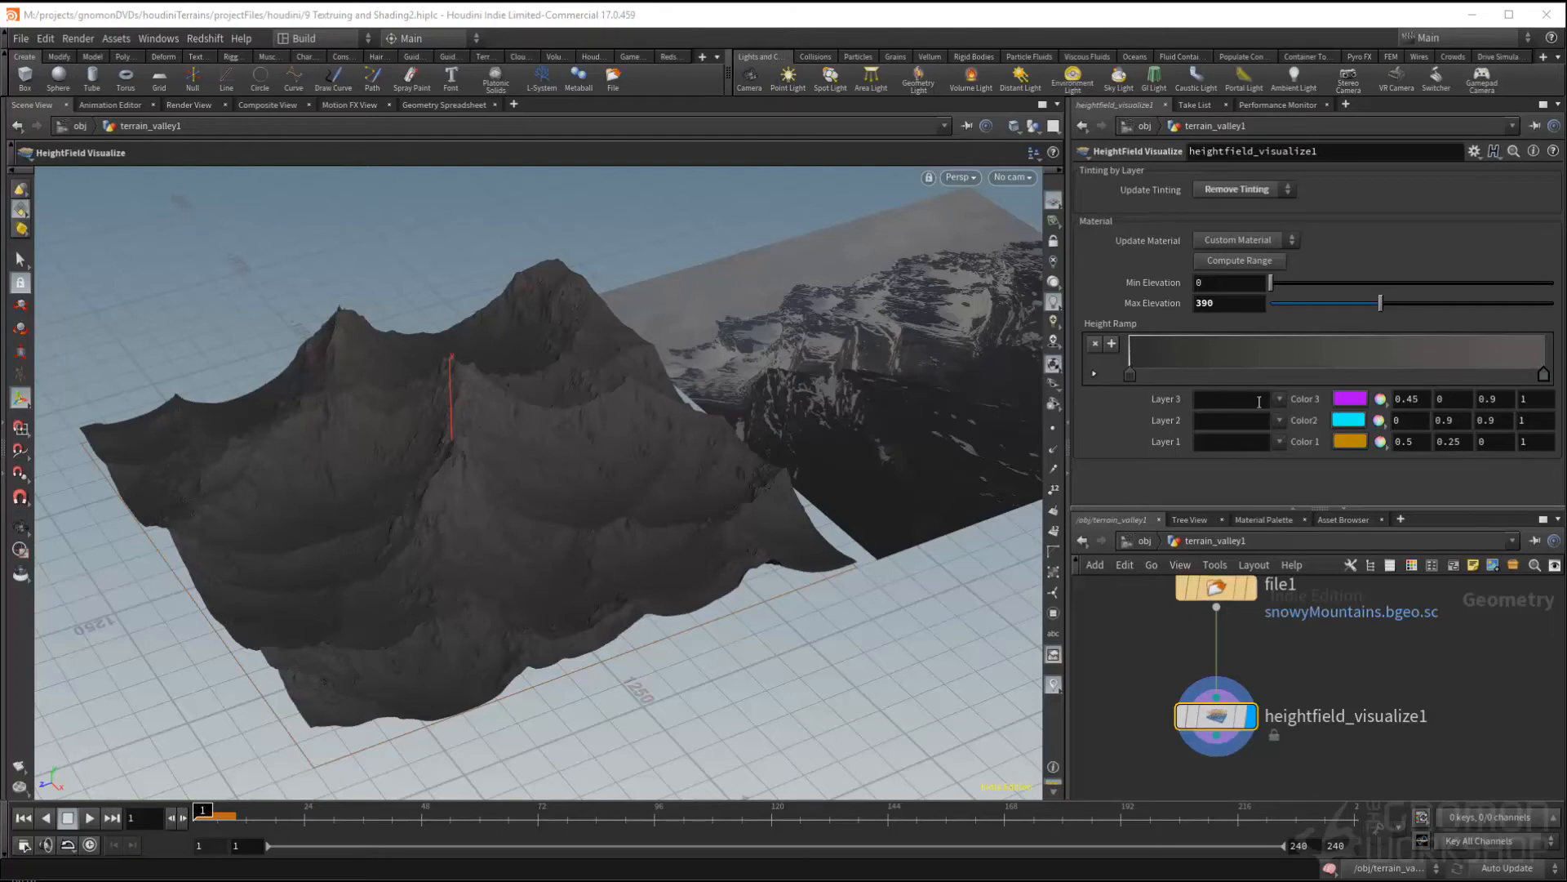
- Display the file1 node to view the terrain without the visualize colors
click(1278, 441)
click(1442, 684)
click(1248, 591)
middle_drag(1324, 653, 1311, 695)
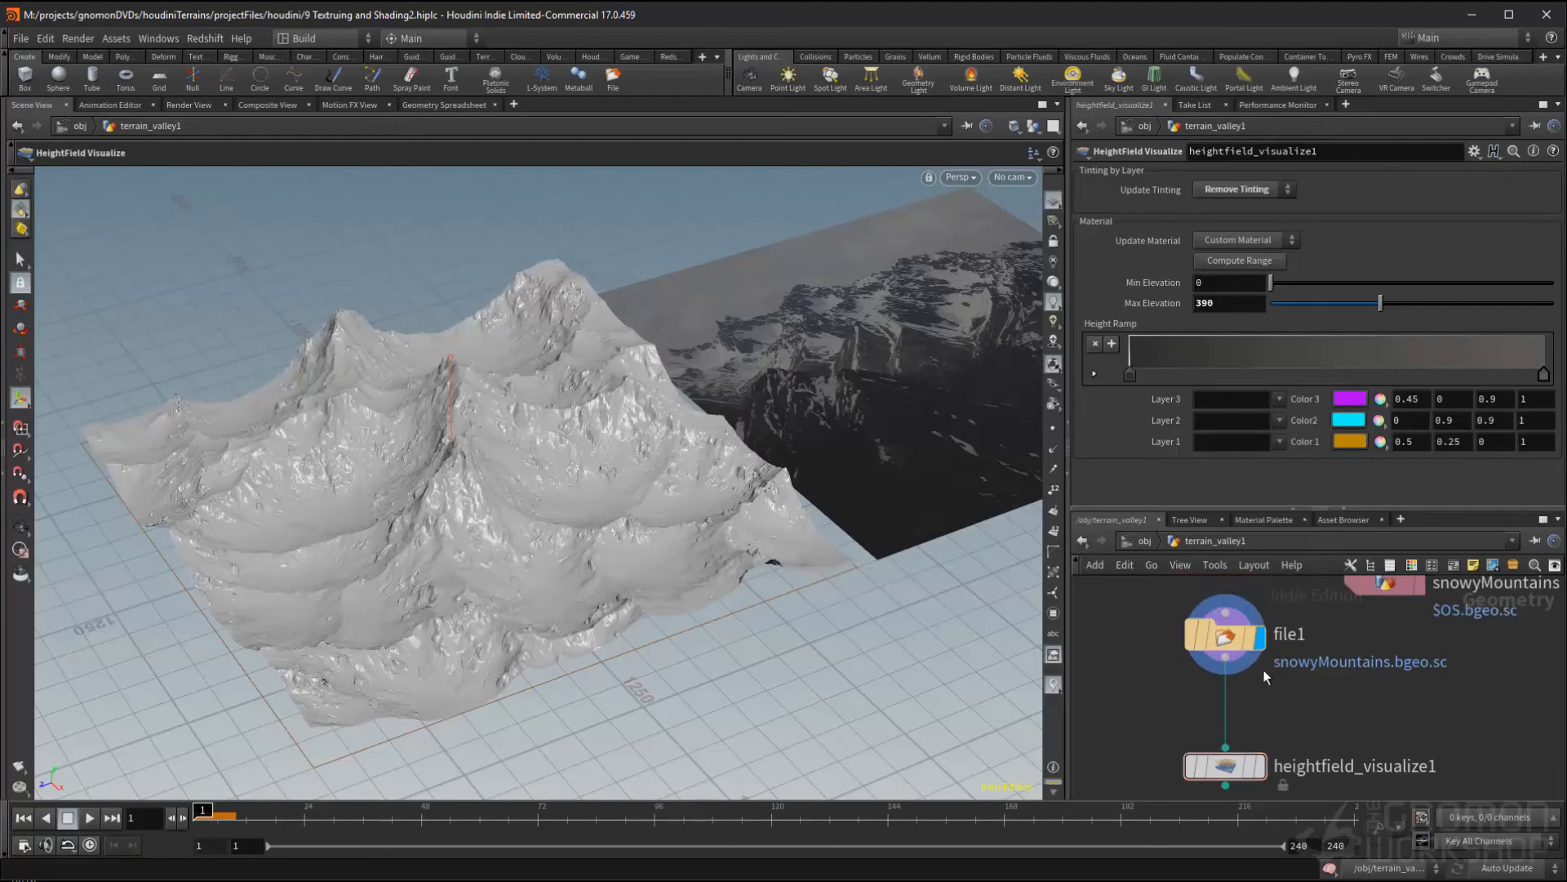
- Insert a HeightField Mask by Feature node between file1 and heightfield_visualize1 and display it
key(Tab)
text(hfmask)
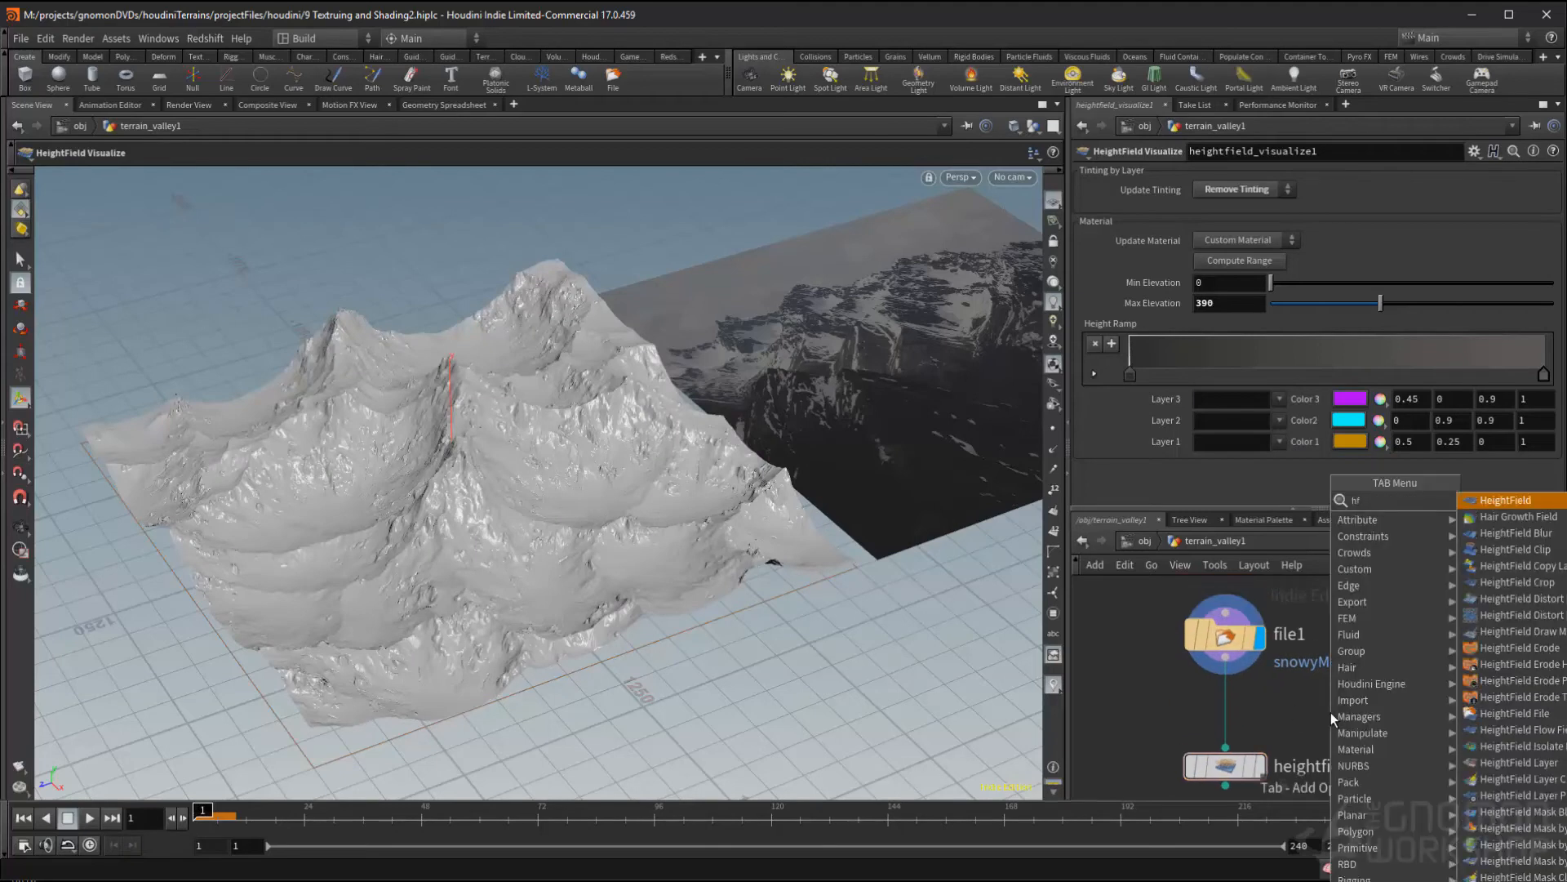
key(BackSpace)
key(BackSpace)
key(BackSpace)
key(BackSpace)
text(mask by)
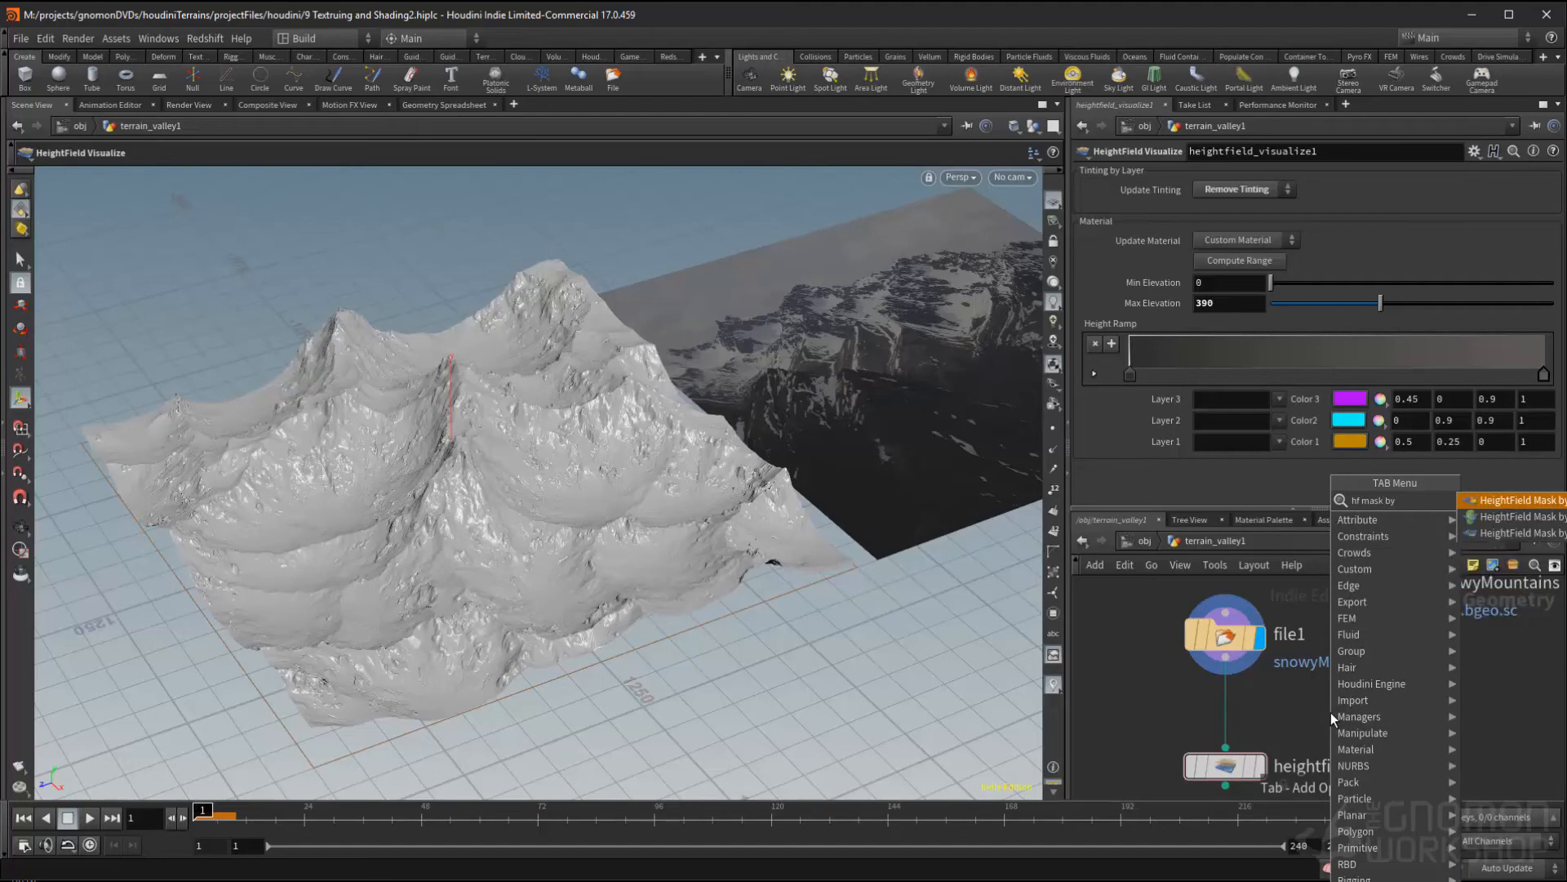
key(Return)
click(1264, 722)
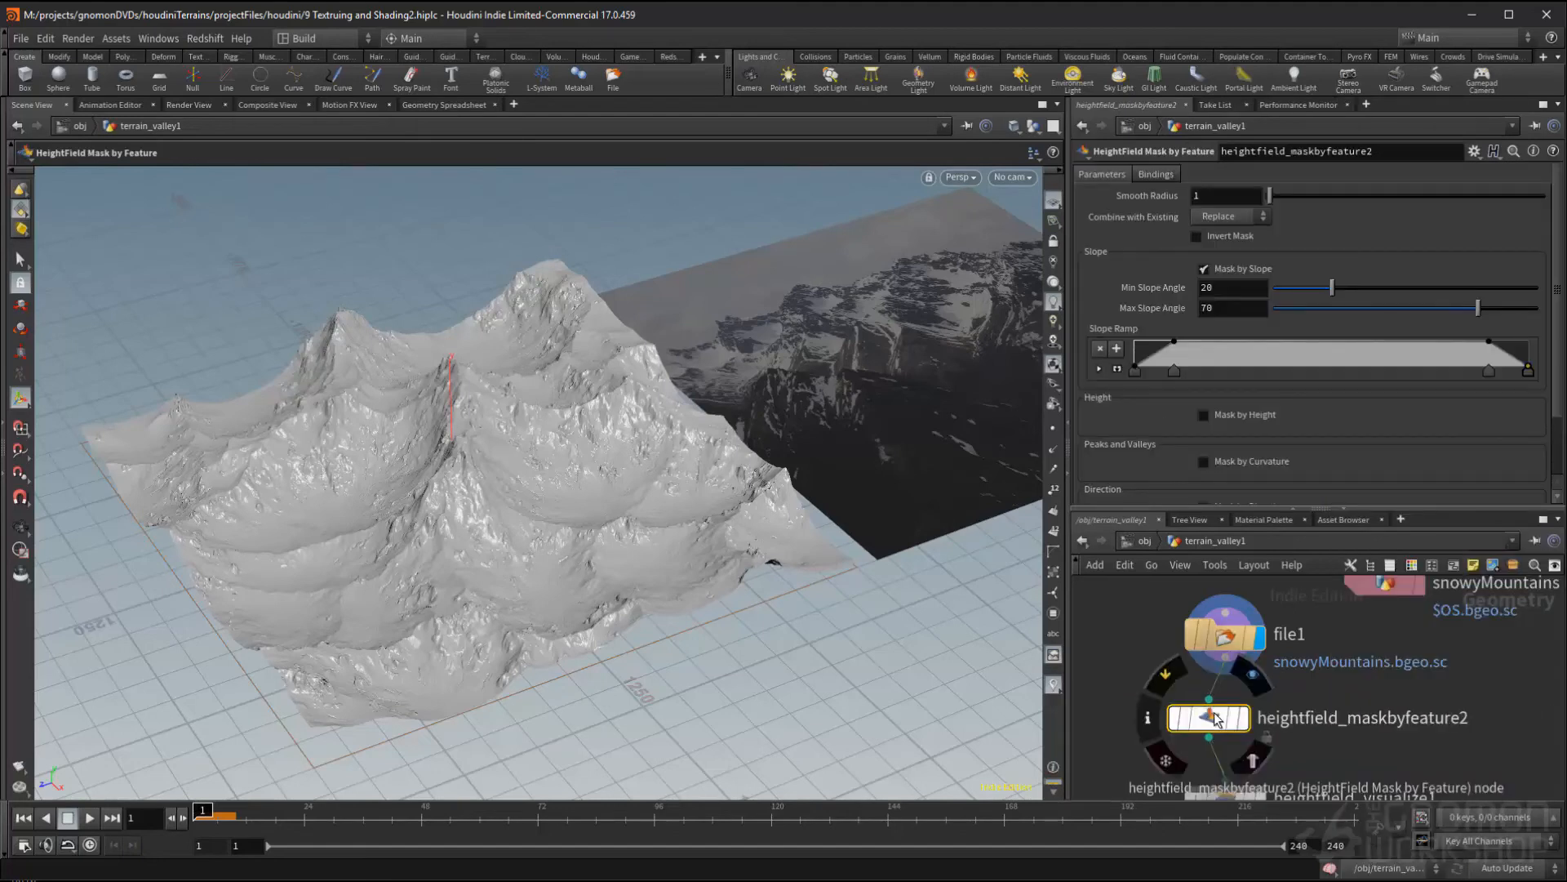
click(1262, 717)
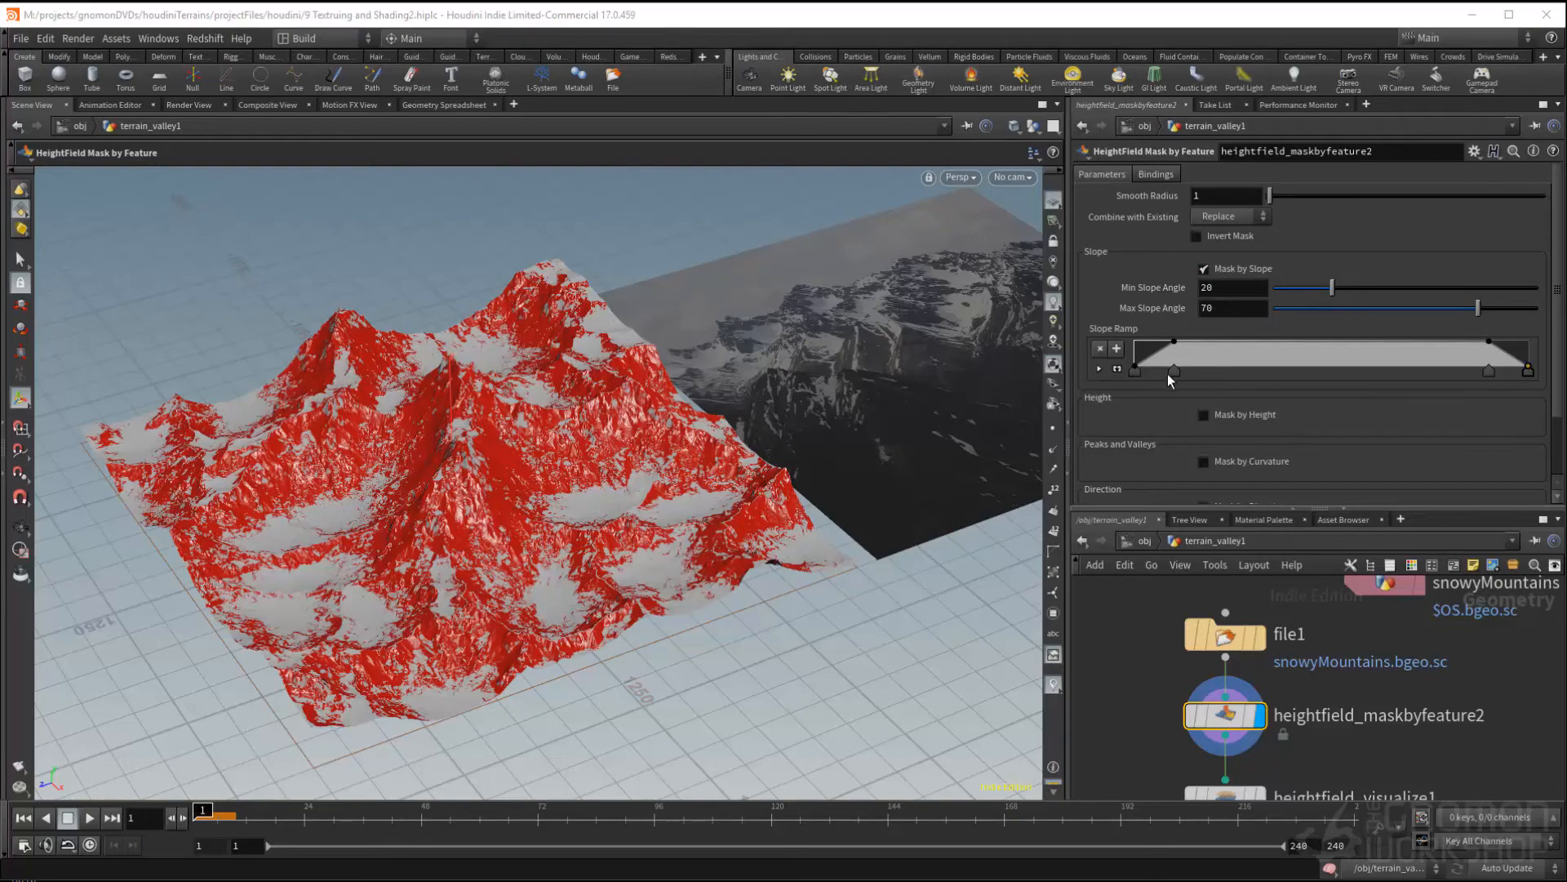
- Move the first two Slope Ramp points close together just before the ramp's middle, limiting the mask to steeper slopes with a sharp edge
drag(1175, 371, 1390, 367)
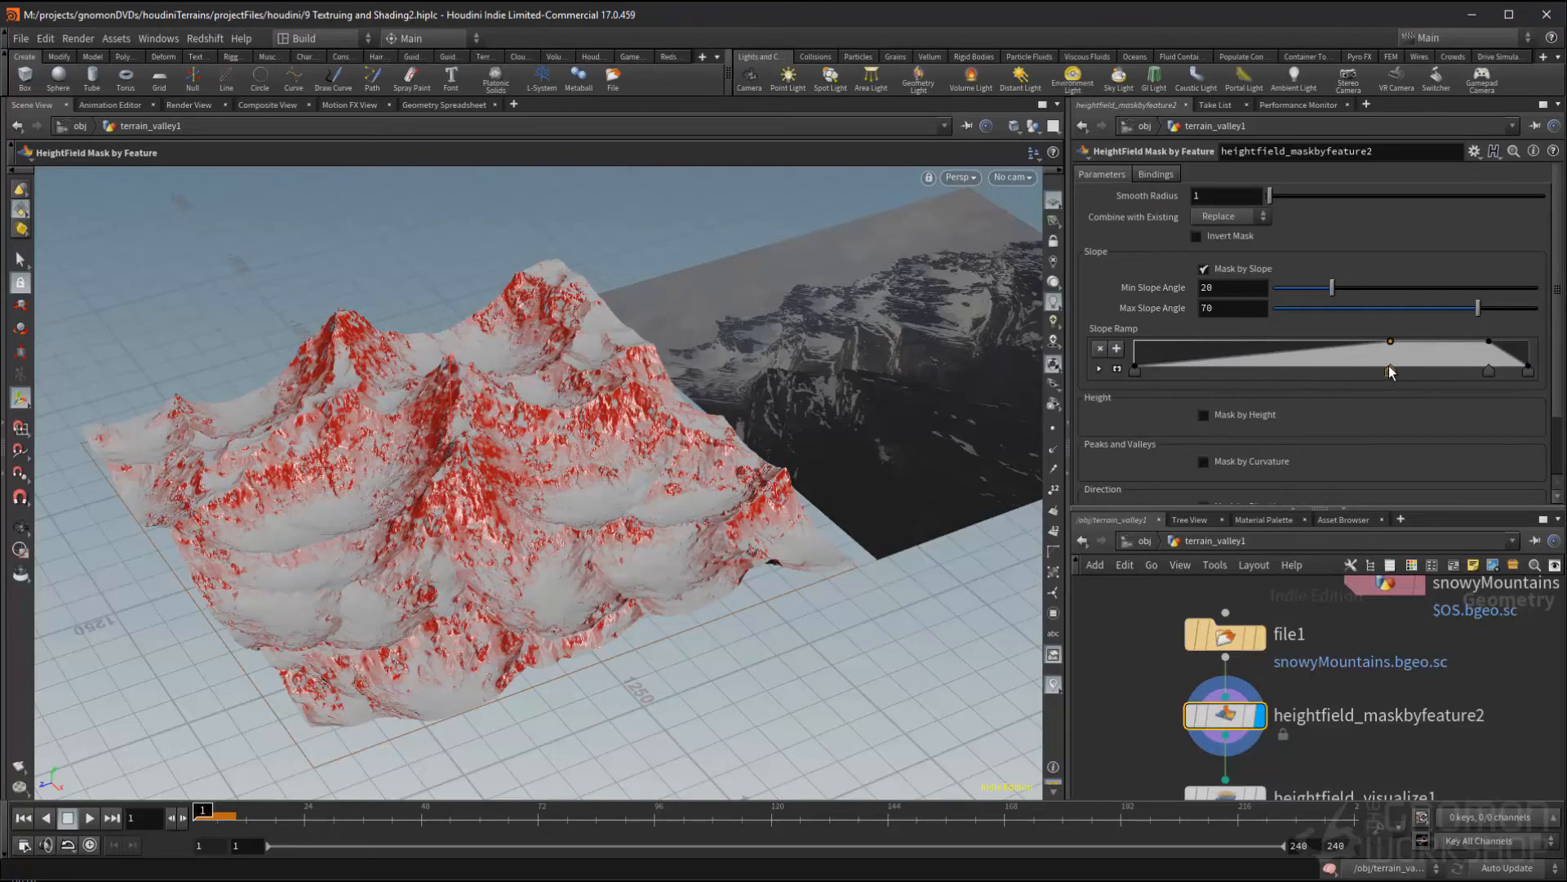
drag(1133, 369, 1324, 371)
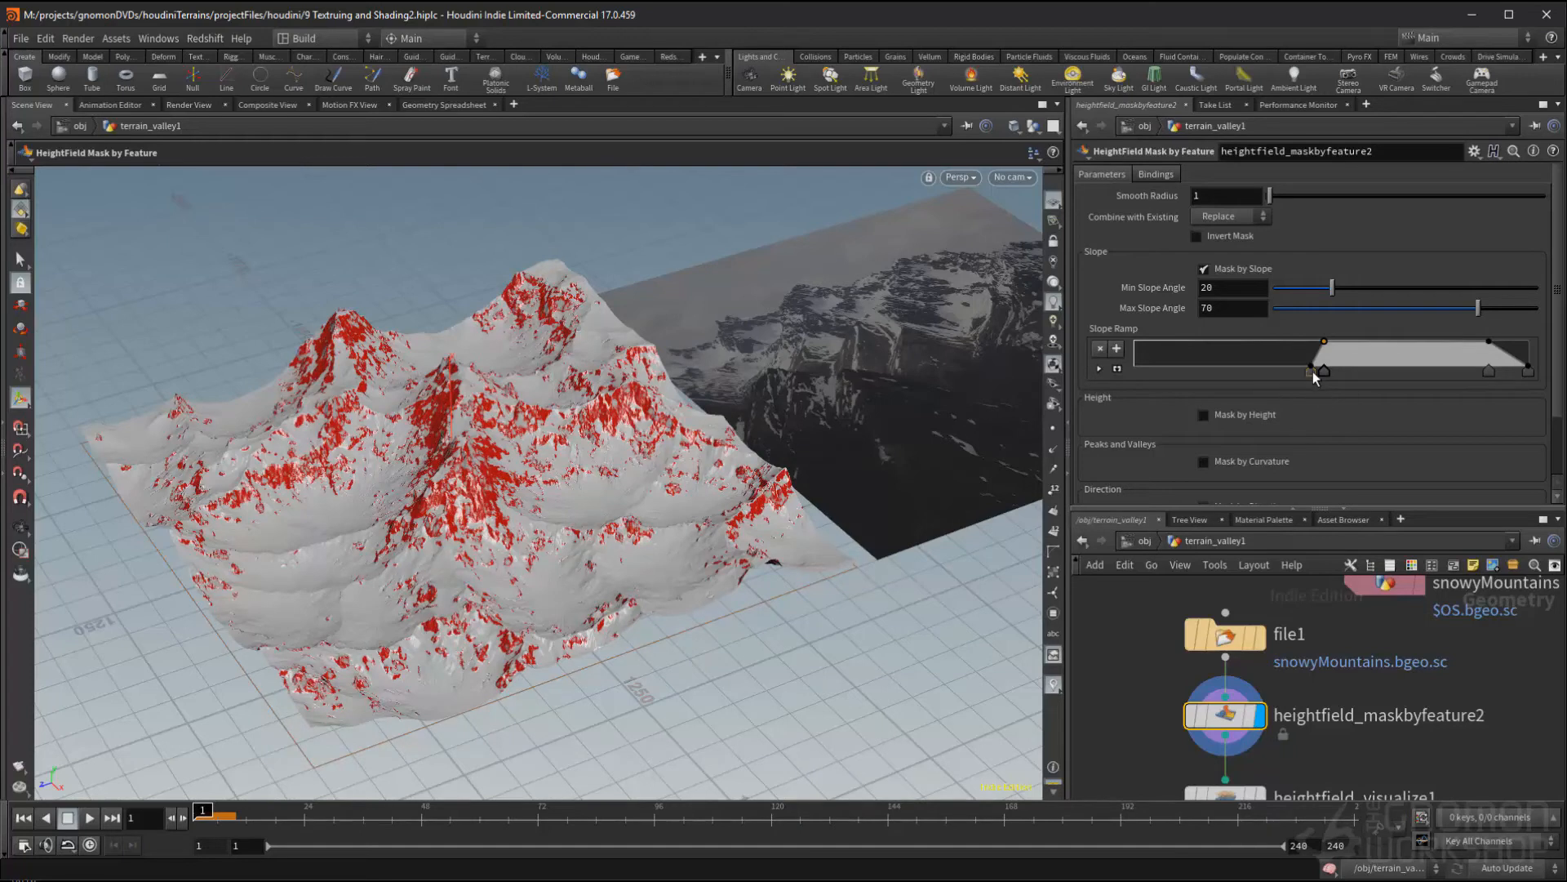
drag(1319, 373, 1316, 372)
drag(864, 261, 744, 327)
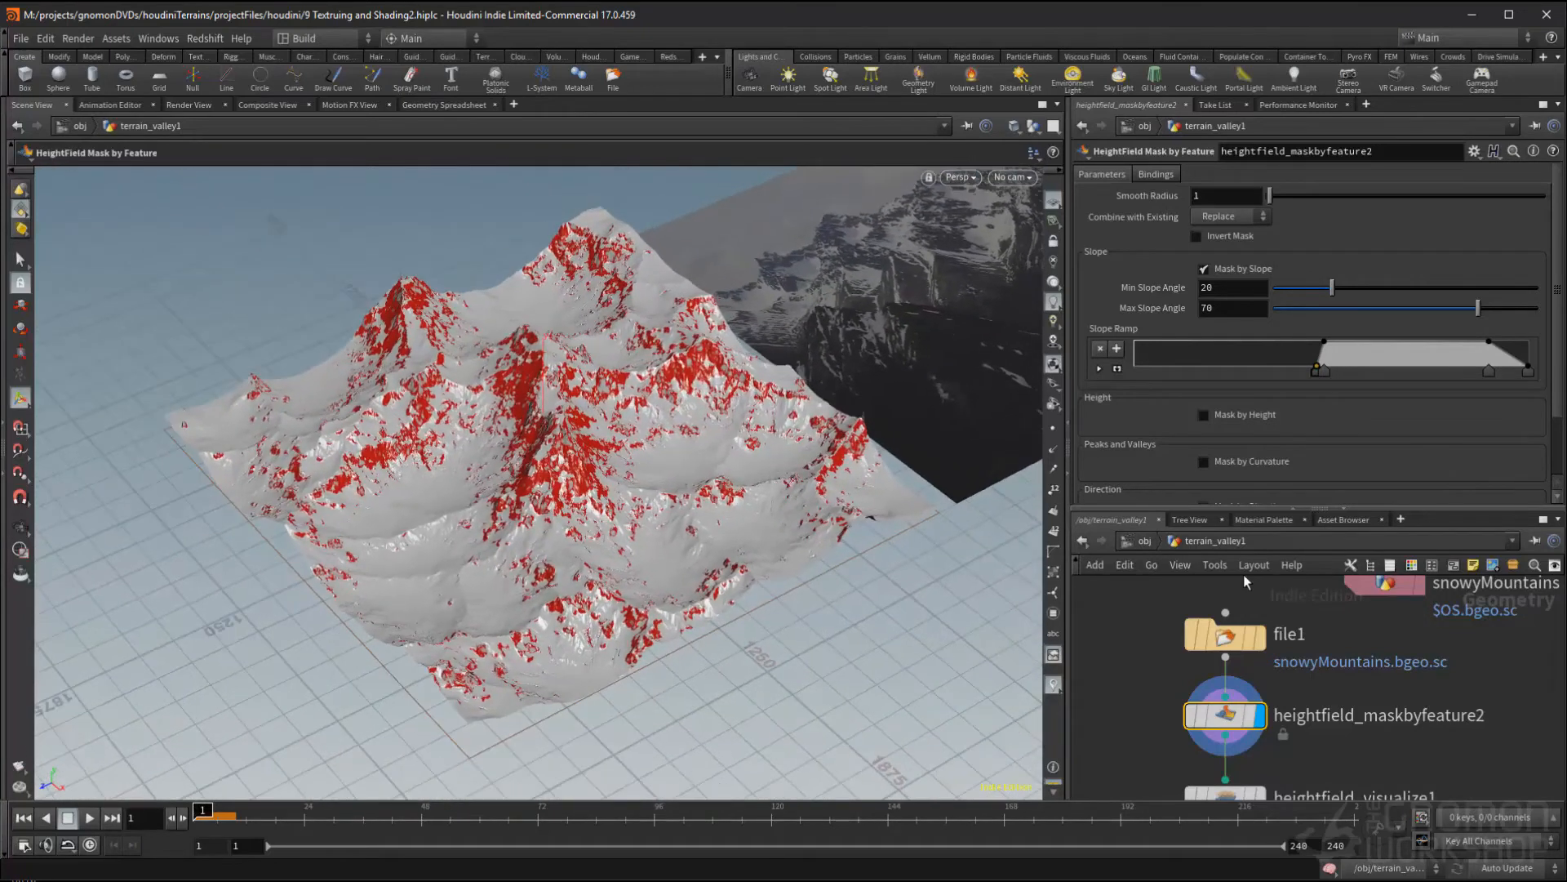
- Display heightfield_visualize1 and assign the mask layer to Layer 1
middle_drag(1389, 673, 1385, 589)
click(1257, 712)
middle_drag(1154, 708, 1155, 730)
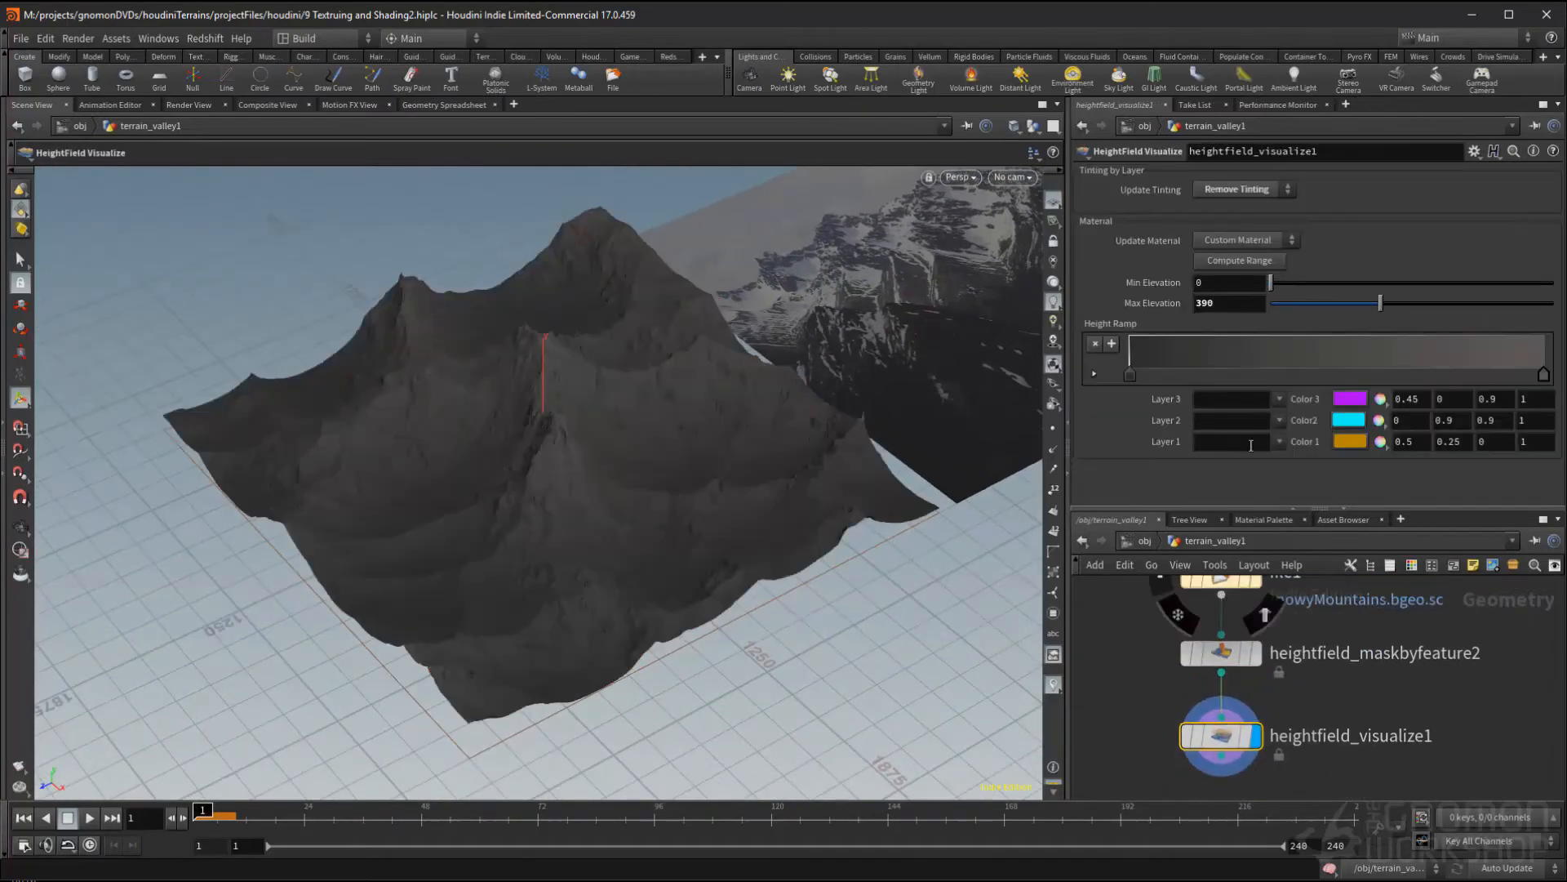
click(1224, 443)
click(1281, 442)
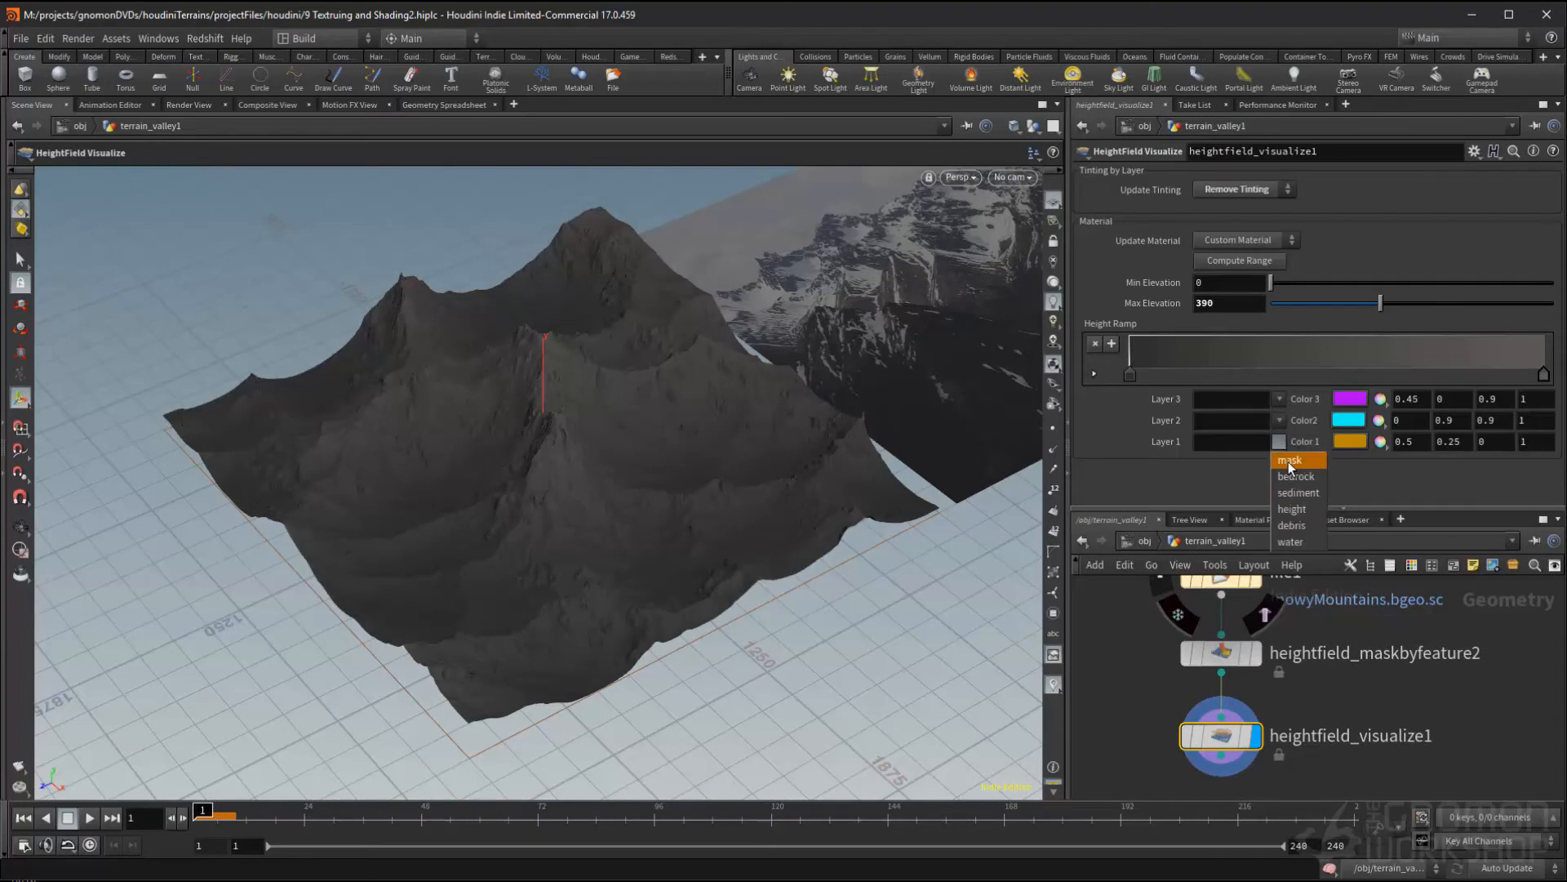
click(1290, 462)
- Set the visualize node's Color 1 to white
click(1357, 440)
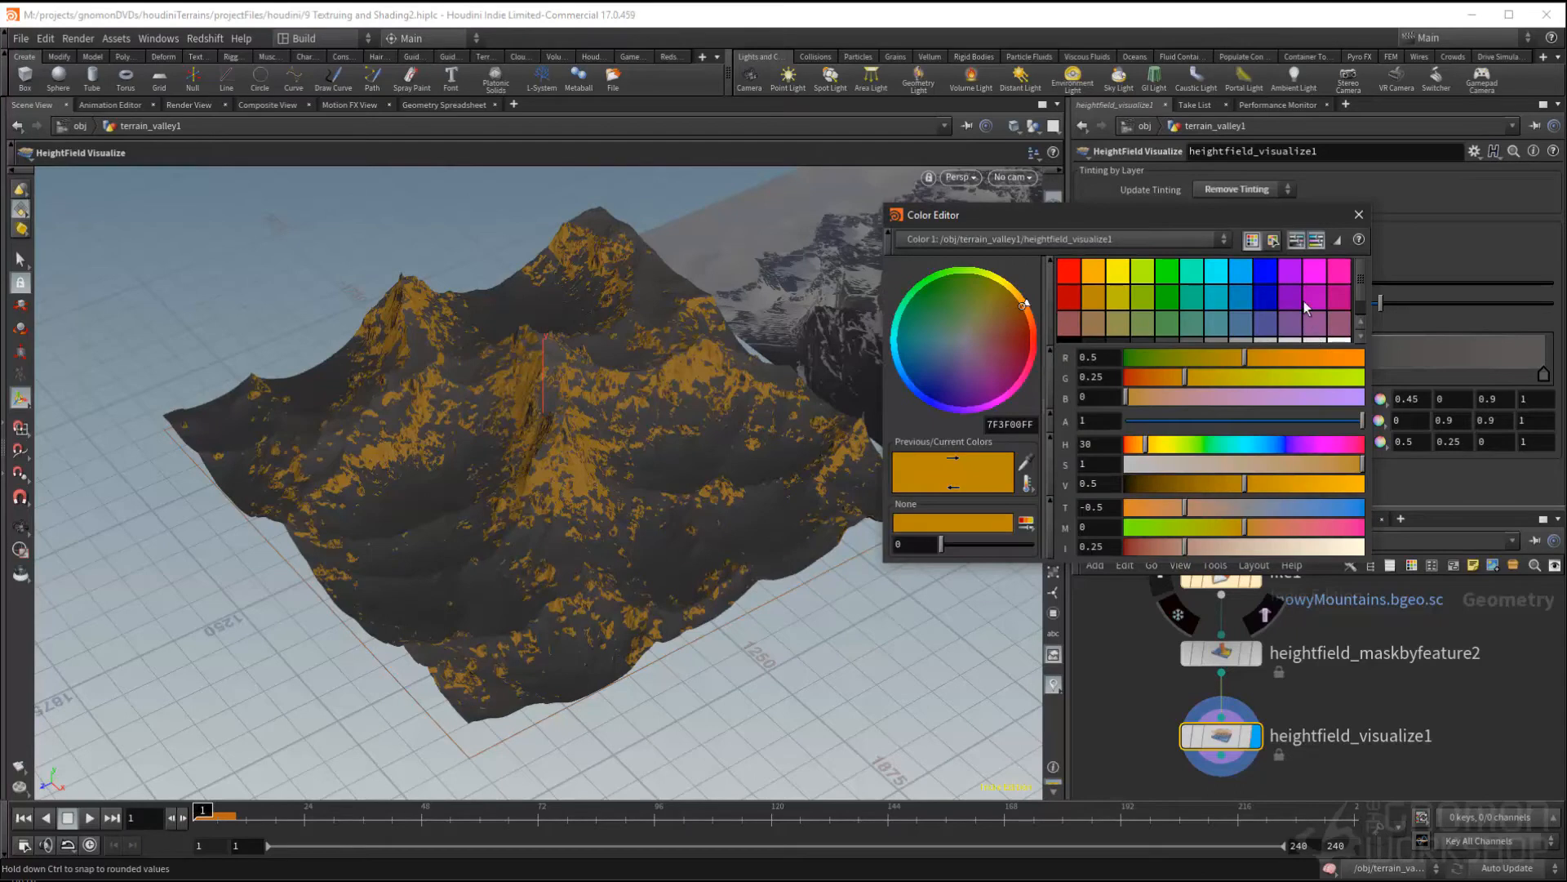
scroll(1305, 311, down, 1)
click(1339, 324)
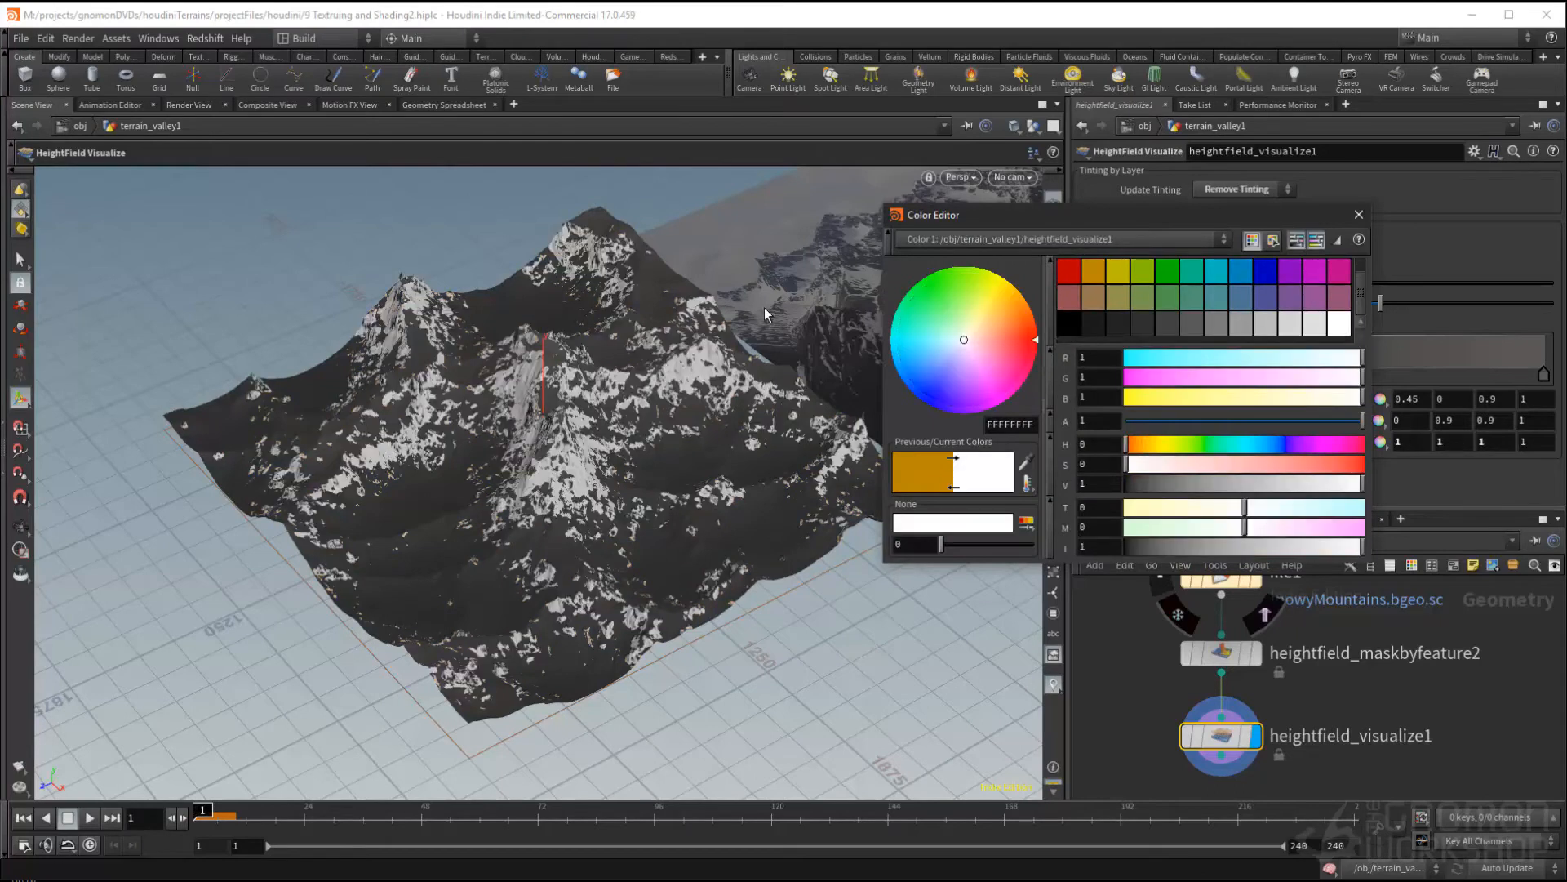
- Assign the debris layer to Layer 2 of heightfield_visualize1 and set its color to white
click(1360, 215)
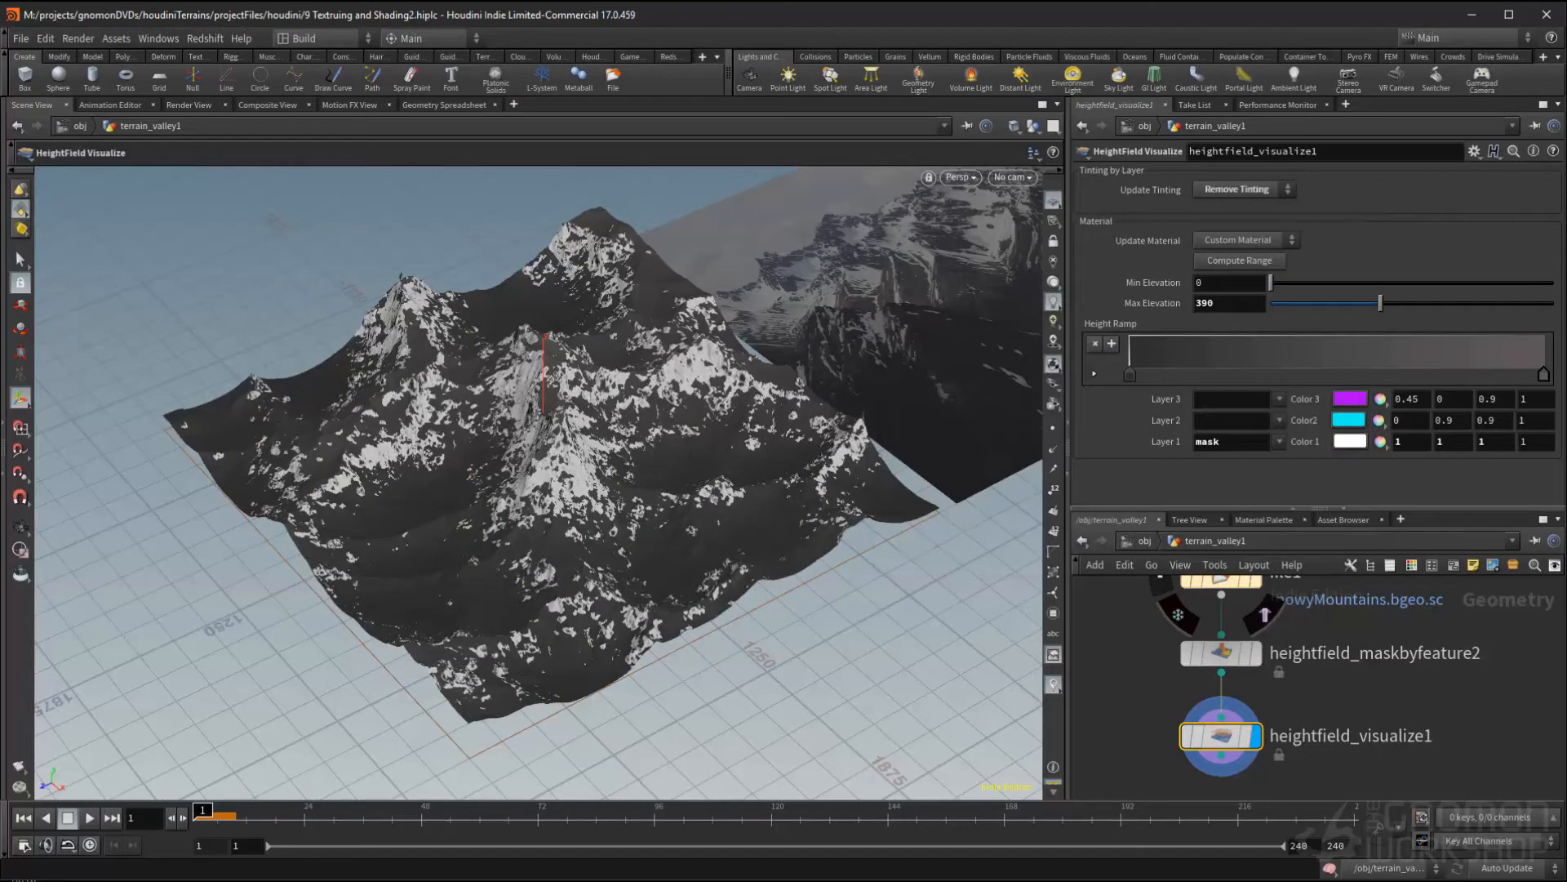
click(1250, 420)
click(1278, 419)
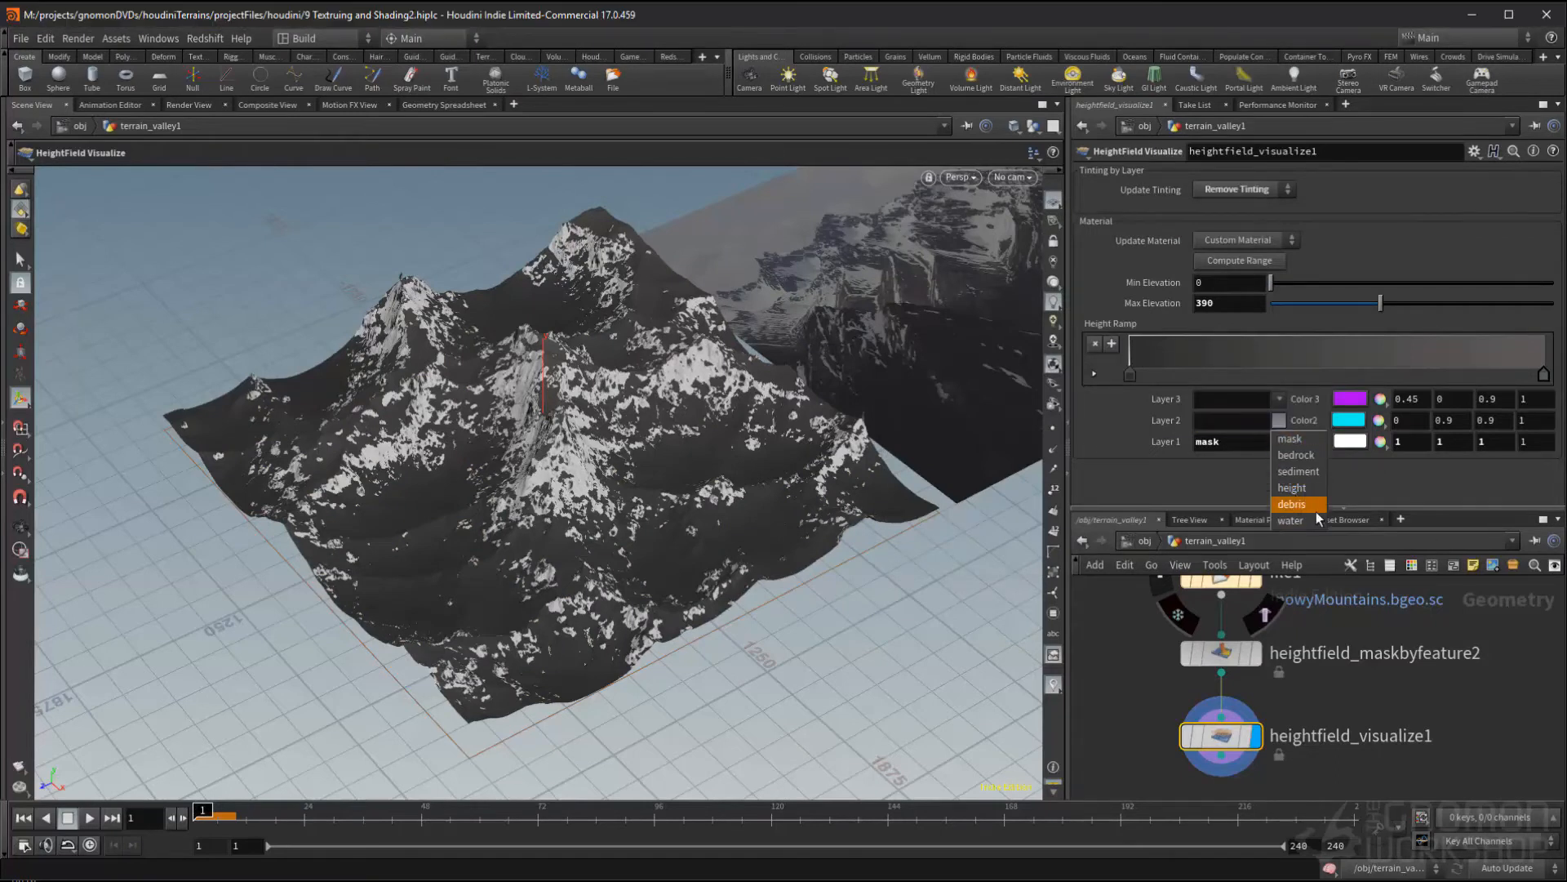
click(1311, 507)
click(1348, 420)
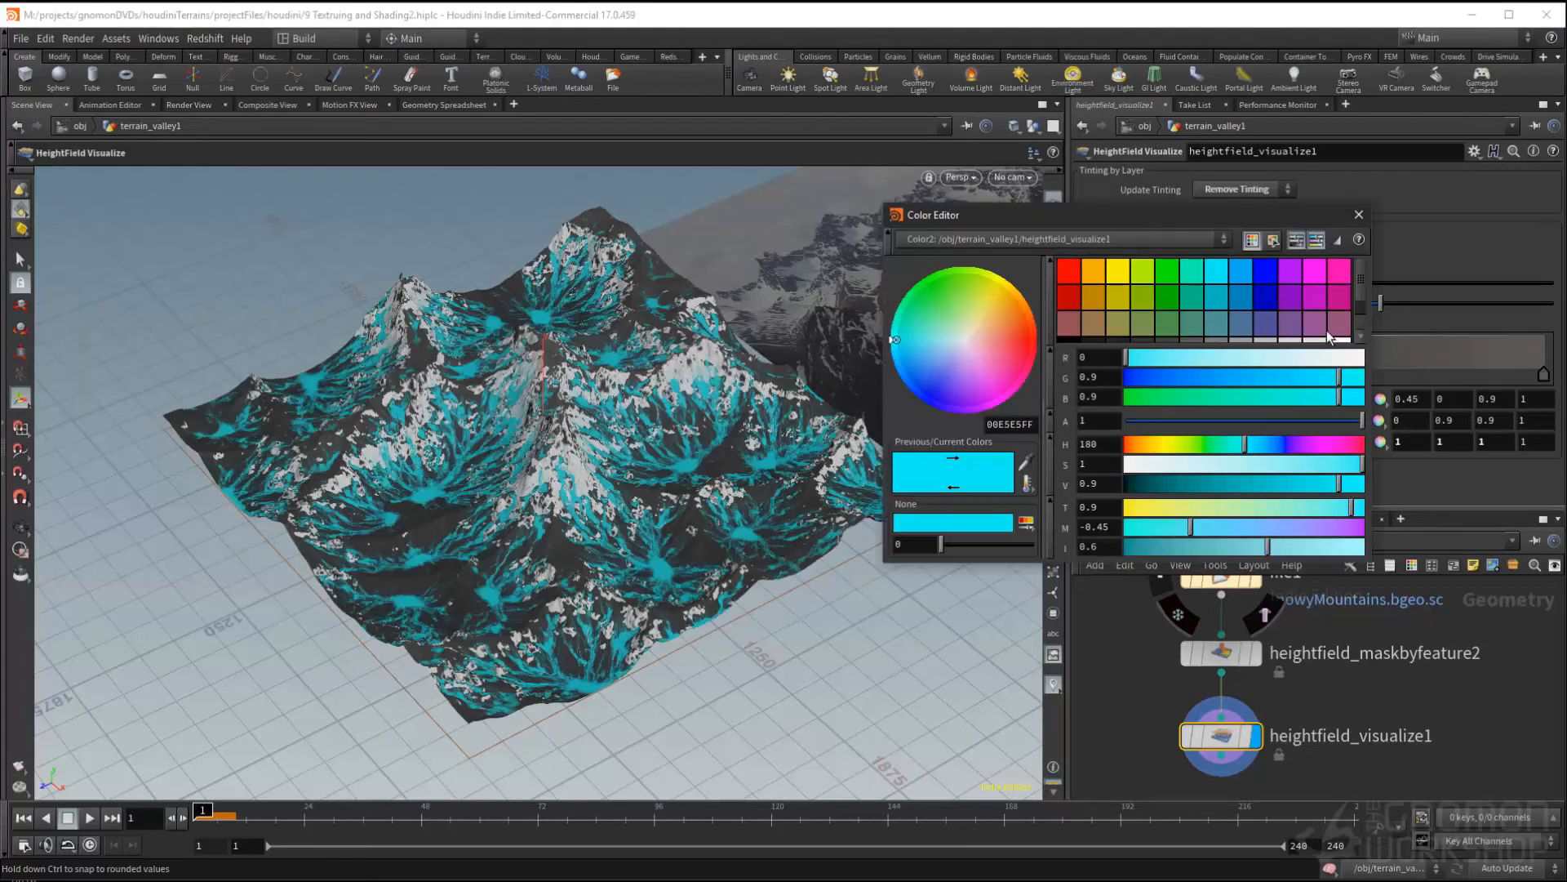
click(1339, 338)
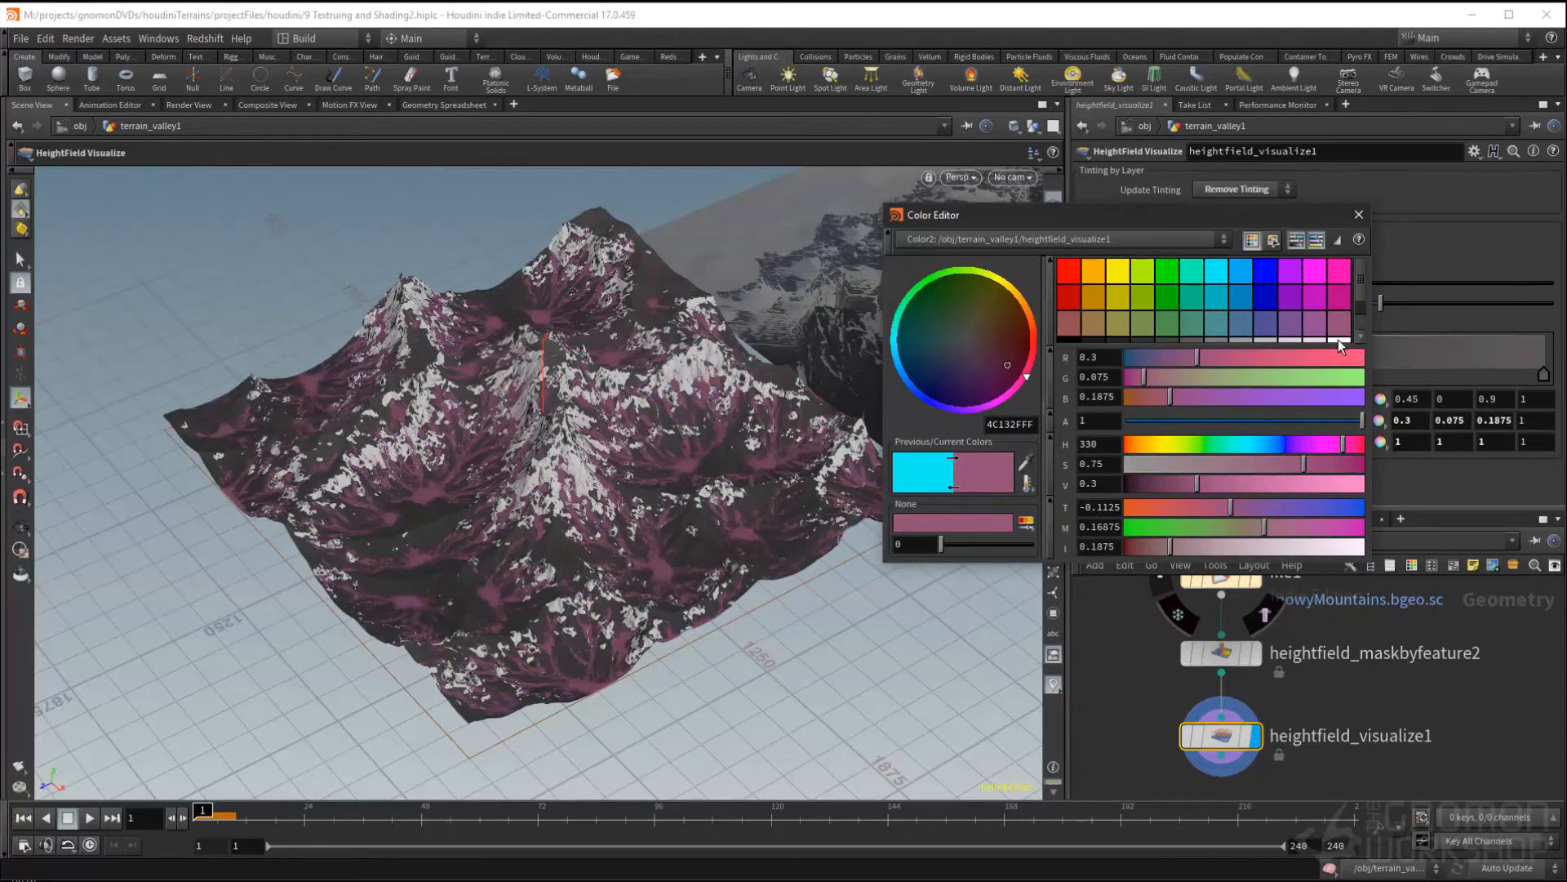
scroll(1340, 334, down, 1)
click(1339, 324)
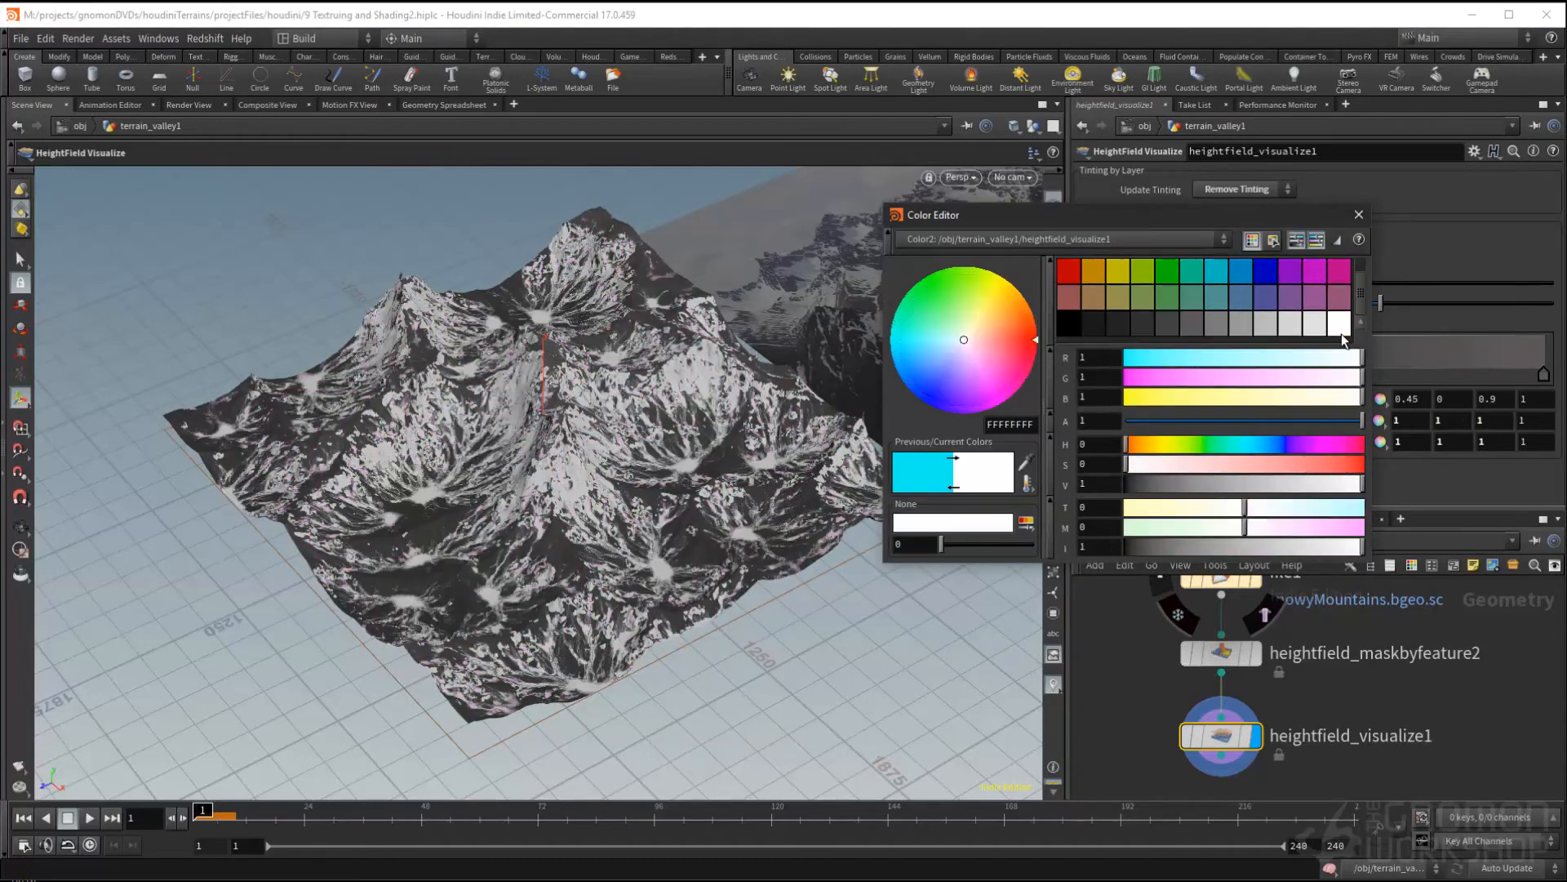
click(1358, 214)
- Assign the water layer to Layer 3 of heightfield_visualize1 and set its color to white
click(1280, 400)
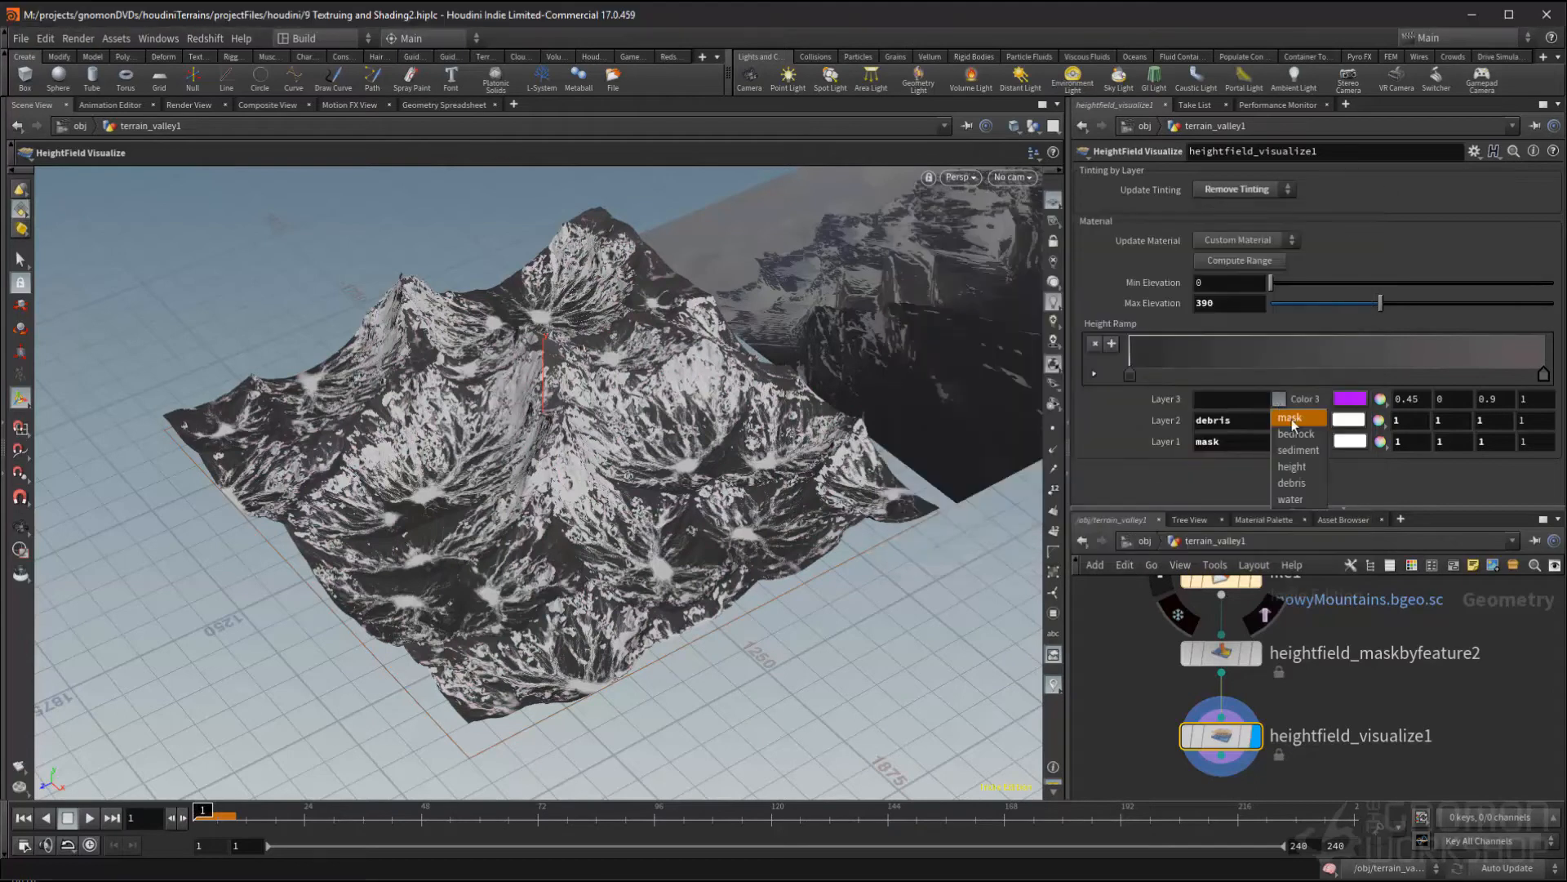
click(1295, 504)
click(1350, 399)
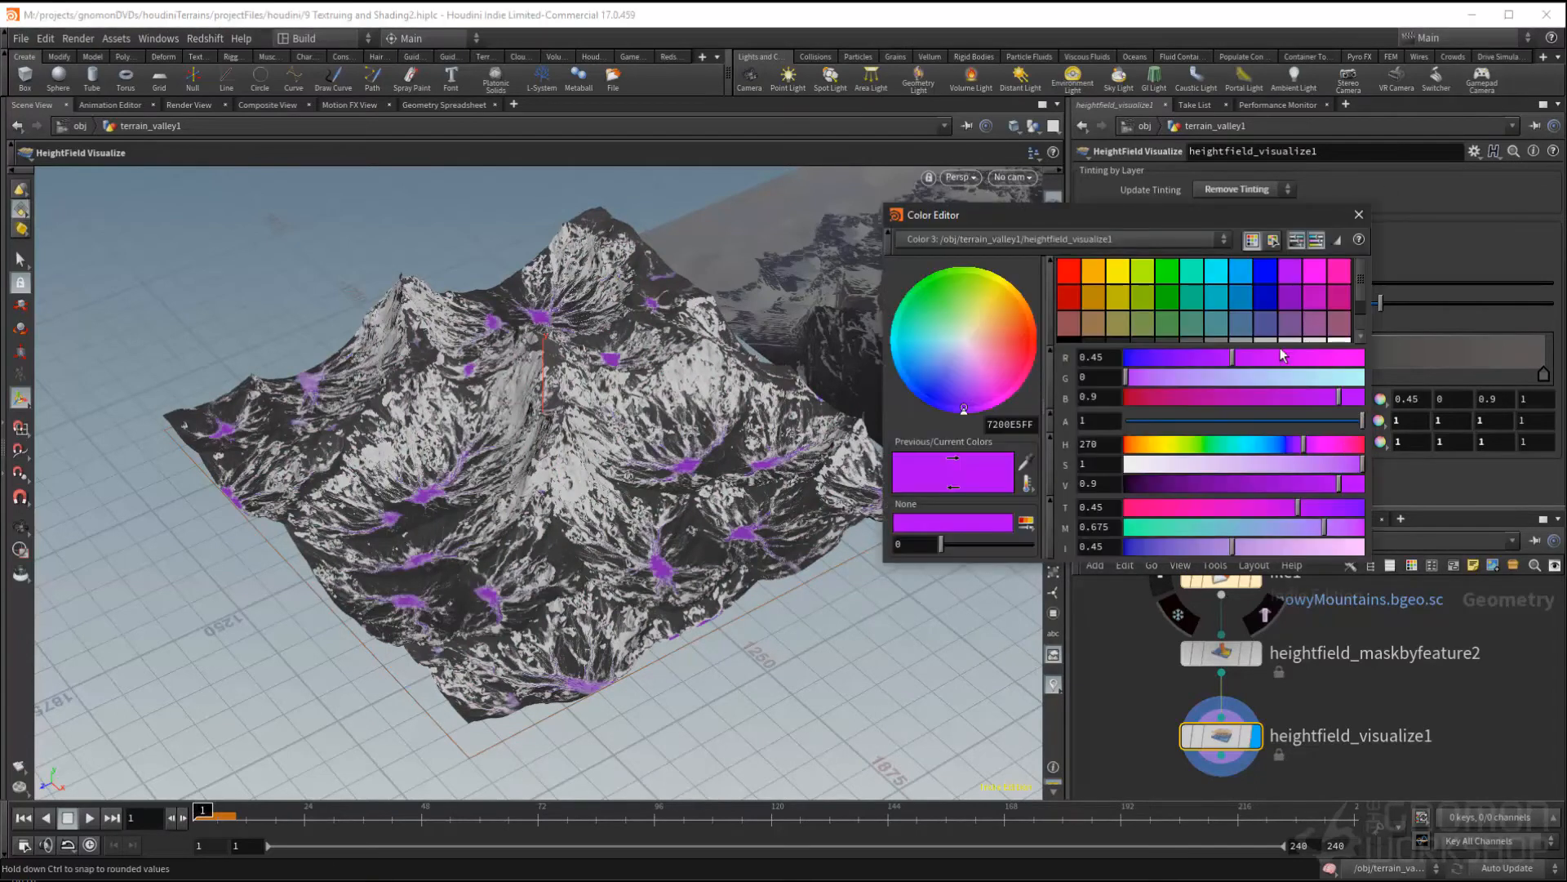
scroll(1343, 331, down, 1)
click(1339, 324)
click(1358, 215)
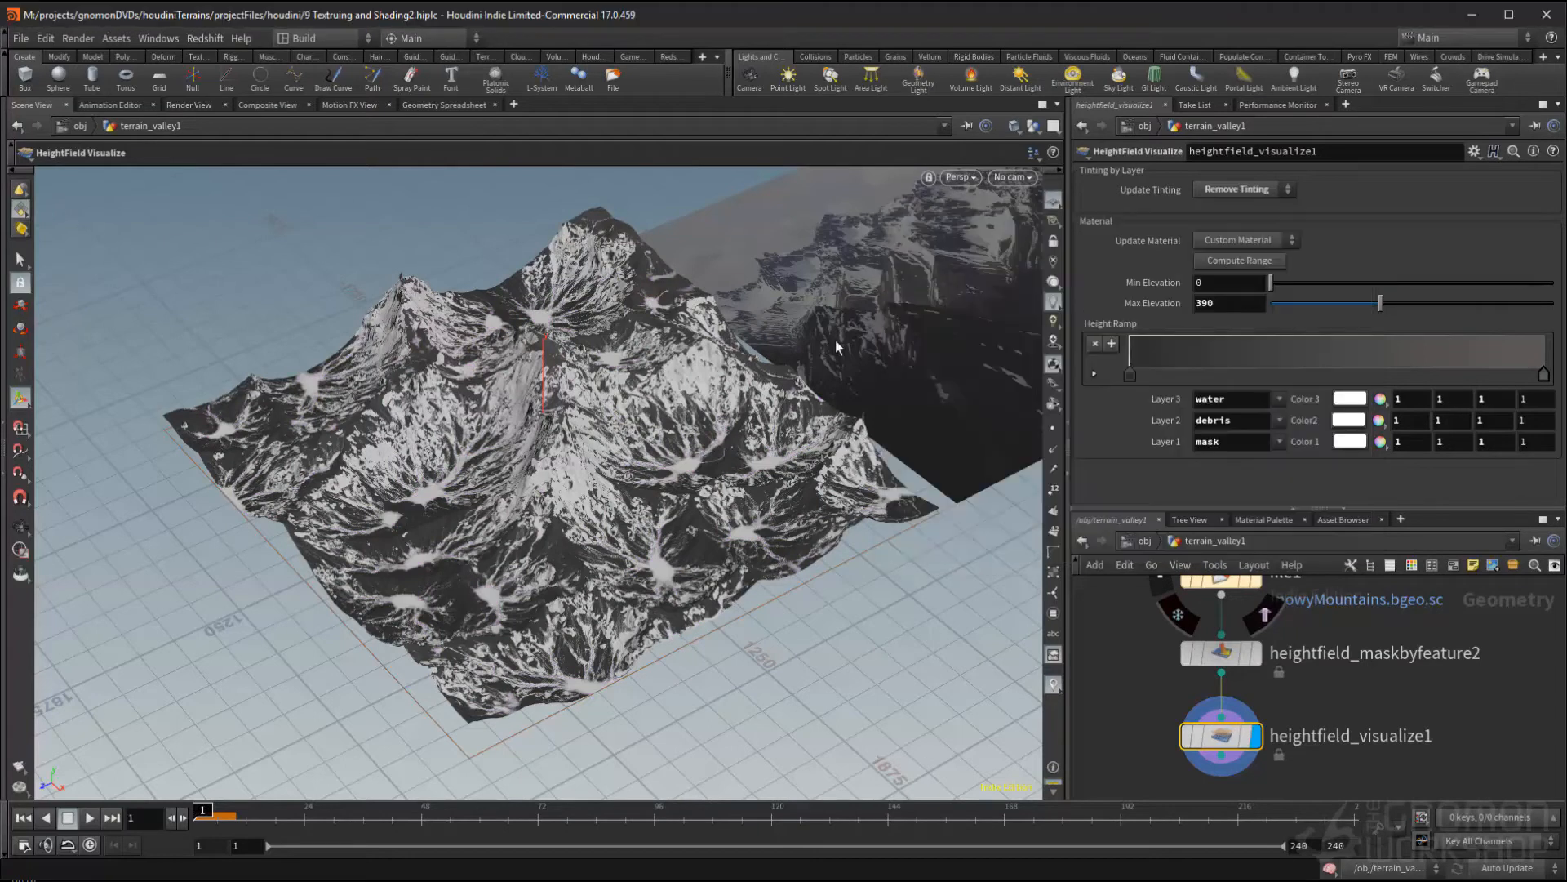
drag(1238, 399, 1052, 429)
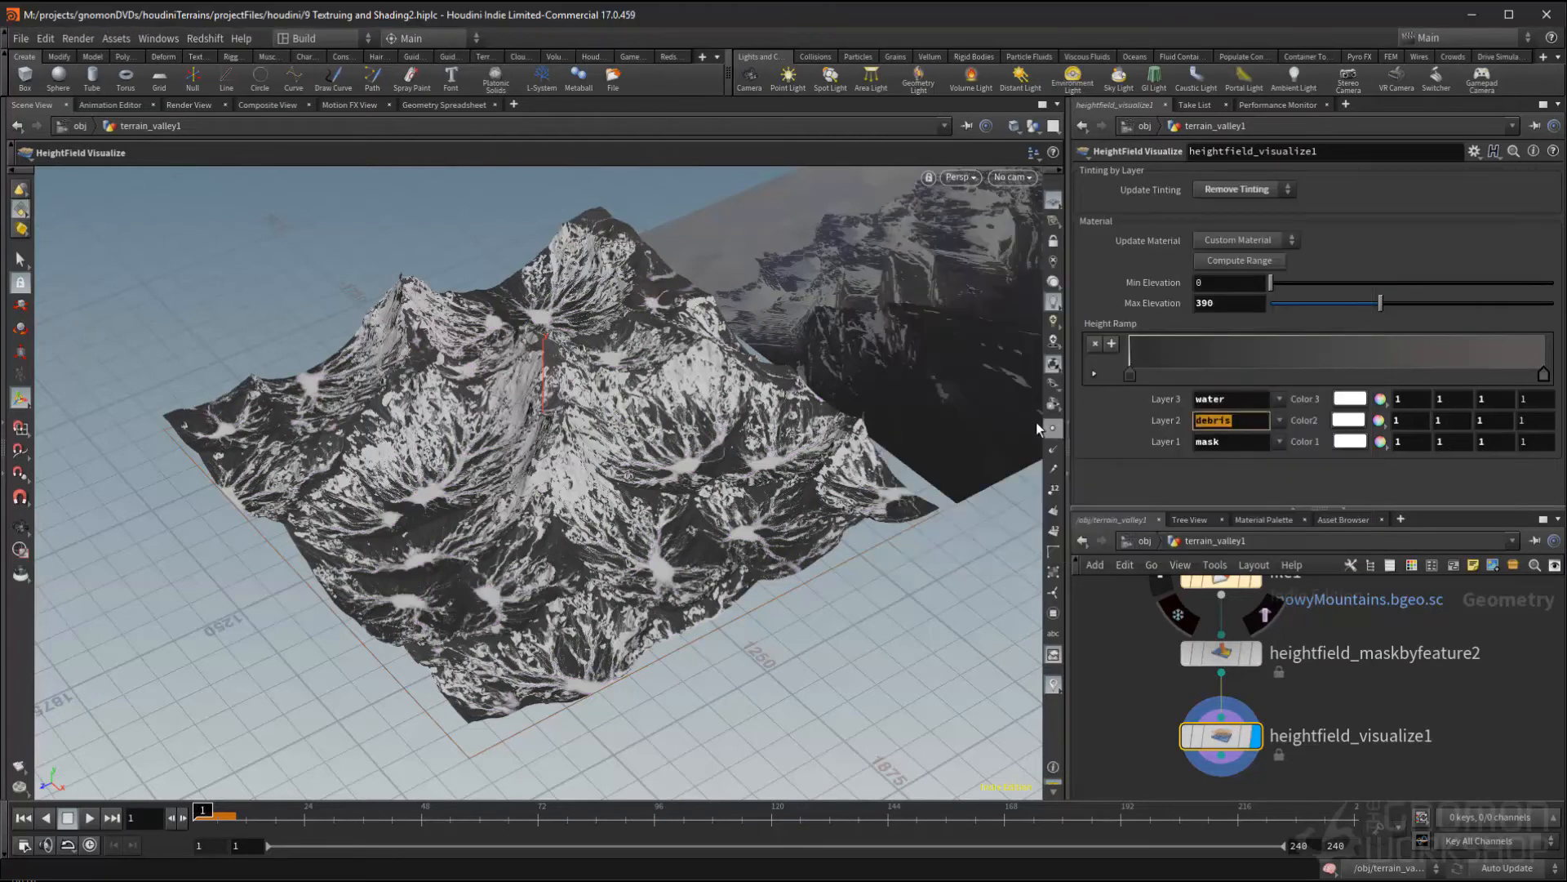
drag(1242, 401, 1079, 405)
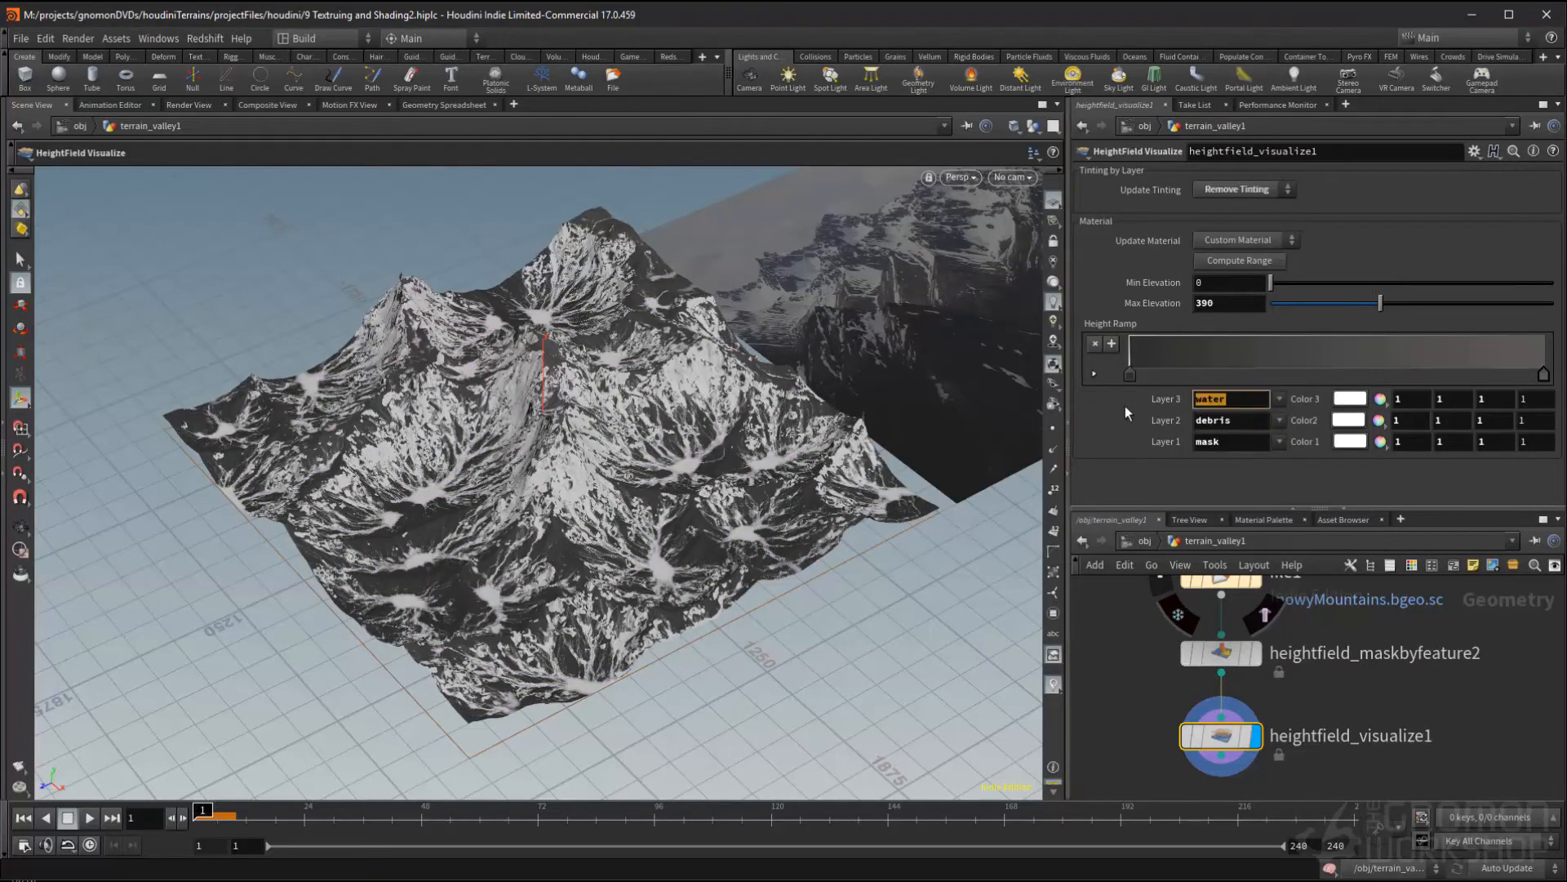
click(1245, 404)
click(1244, 421)
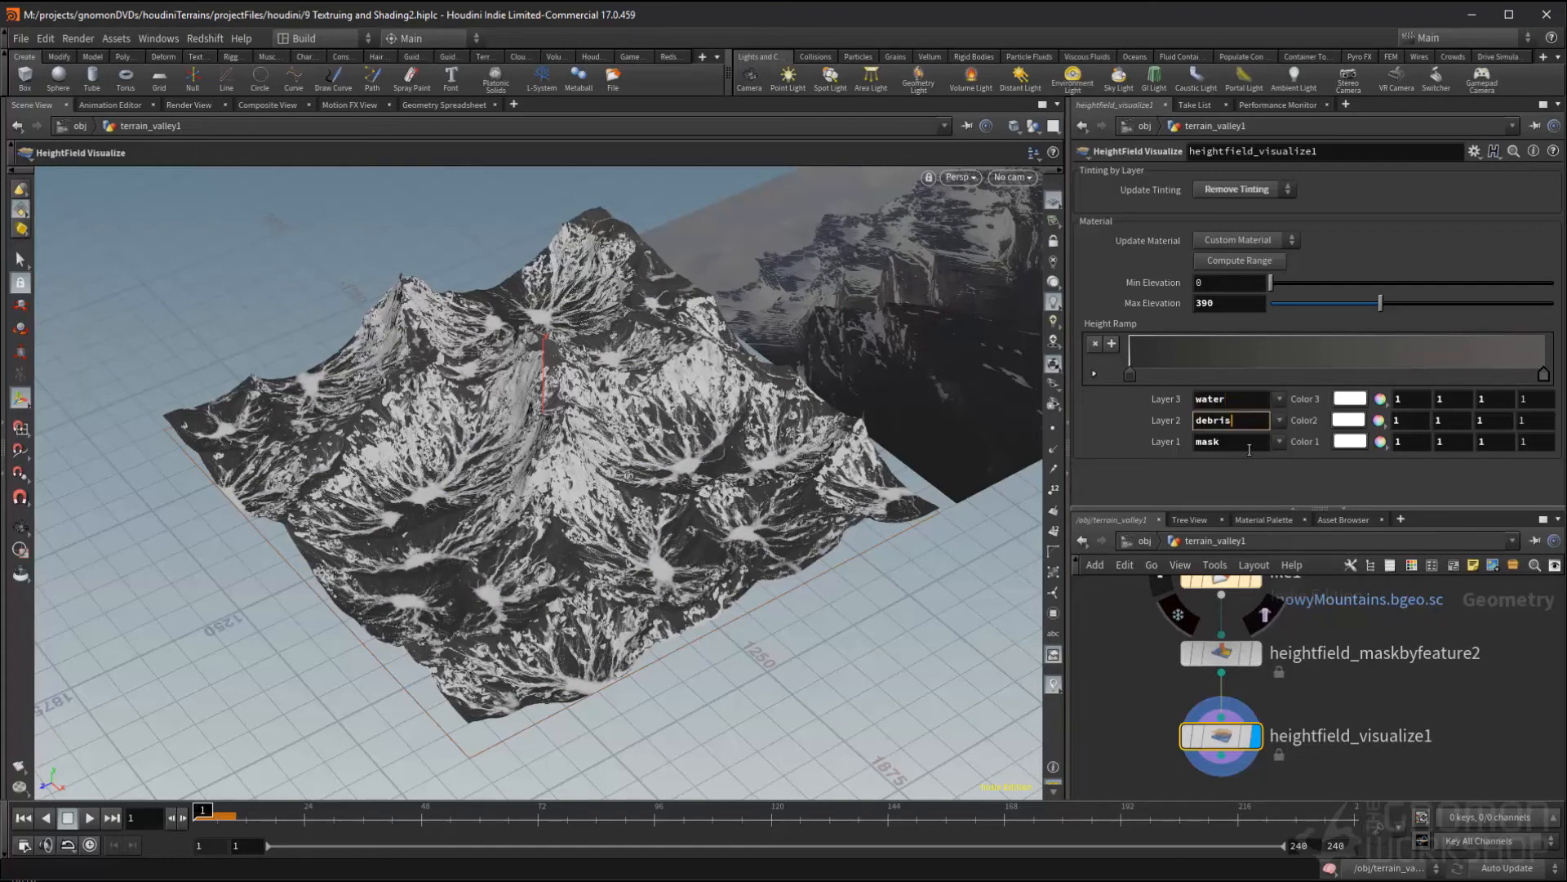
- Try the sediment, mask, bedrock and height layers as Layer 2 and return it to debris
click(1279, 420)
click(1297, 471)
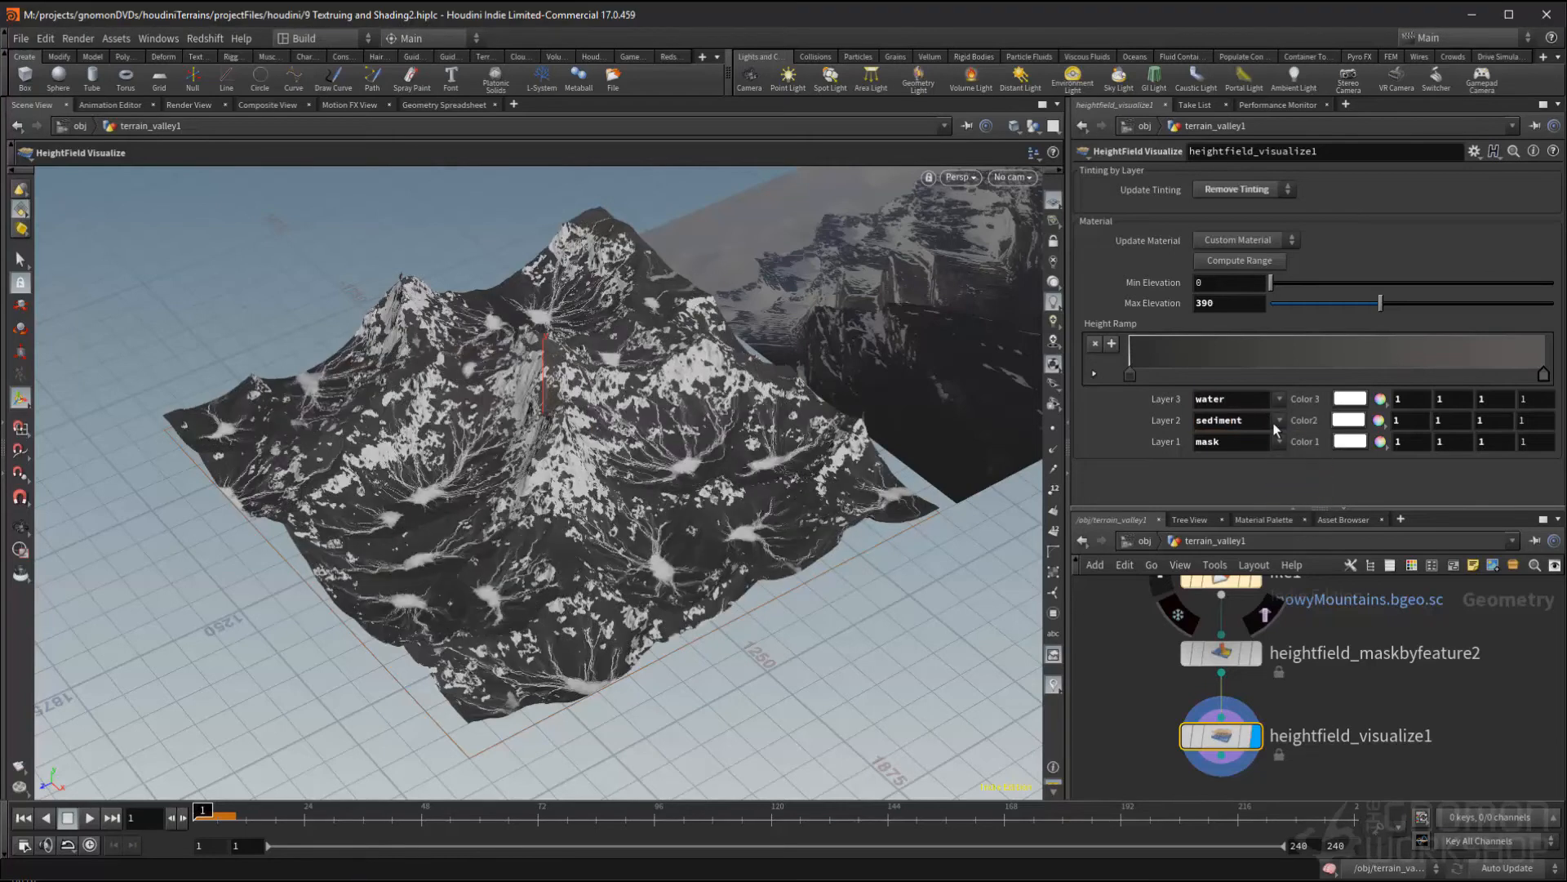
click(1298, 443)
click(1279, 420)
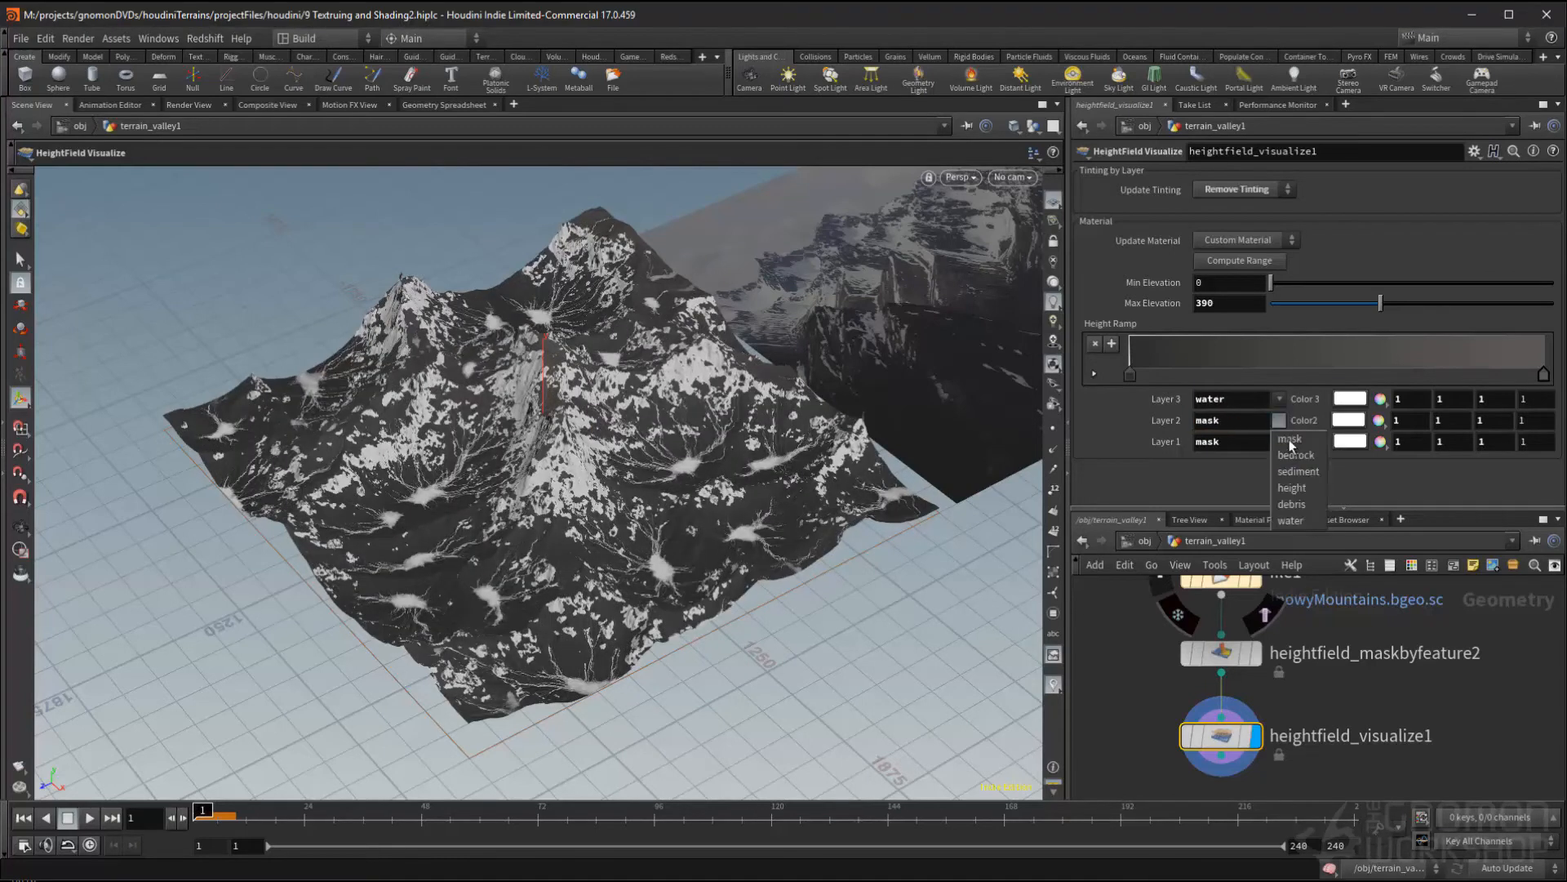
click(1295, 457)
click(1279, 421)
click(1295, 470)
click(1279, 420)
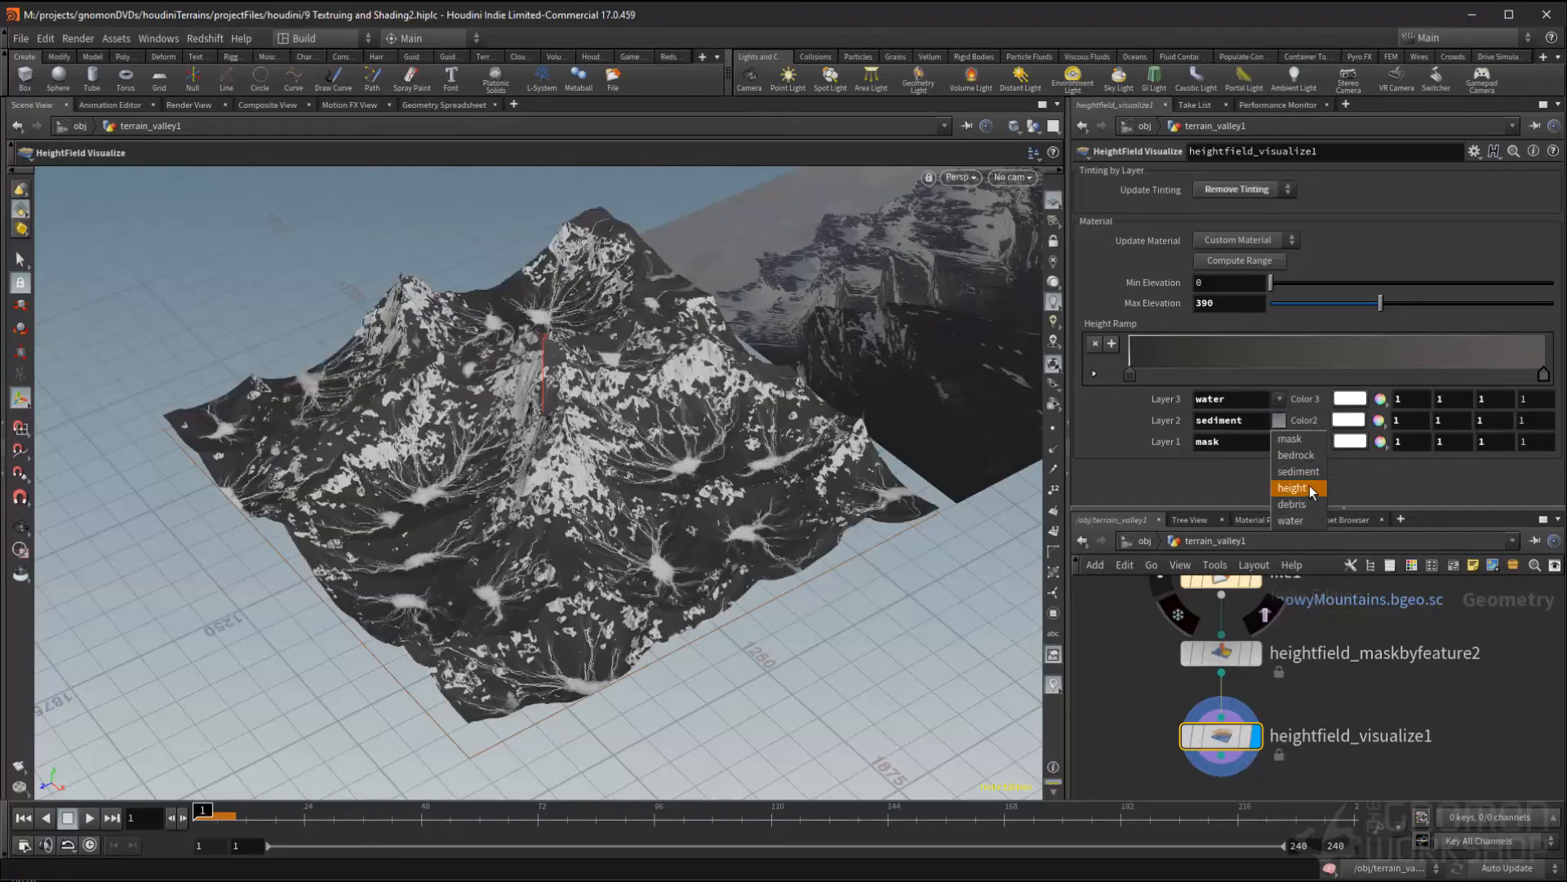
click(1307, 490)
click(1298, 503)
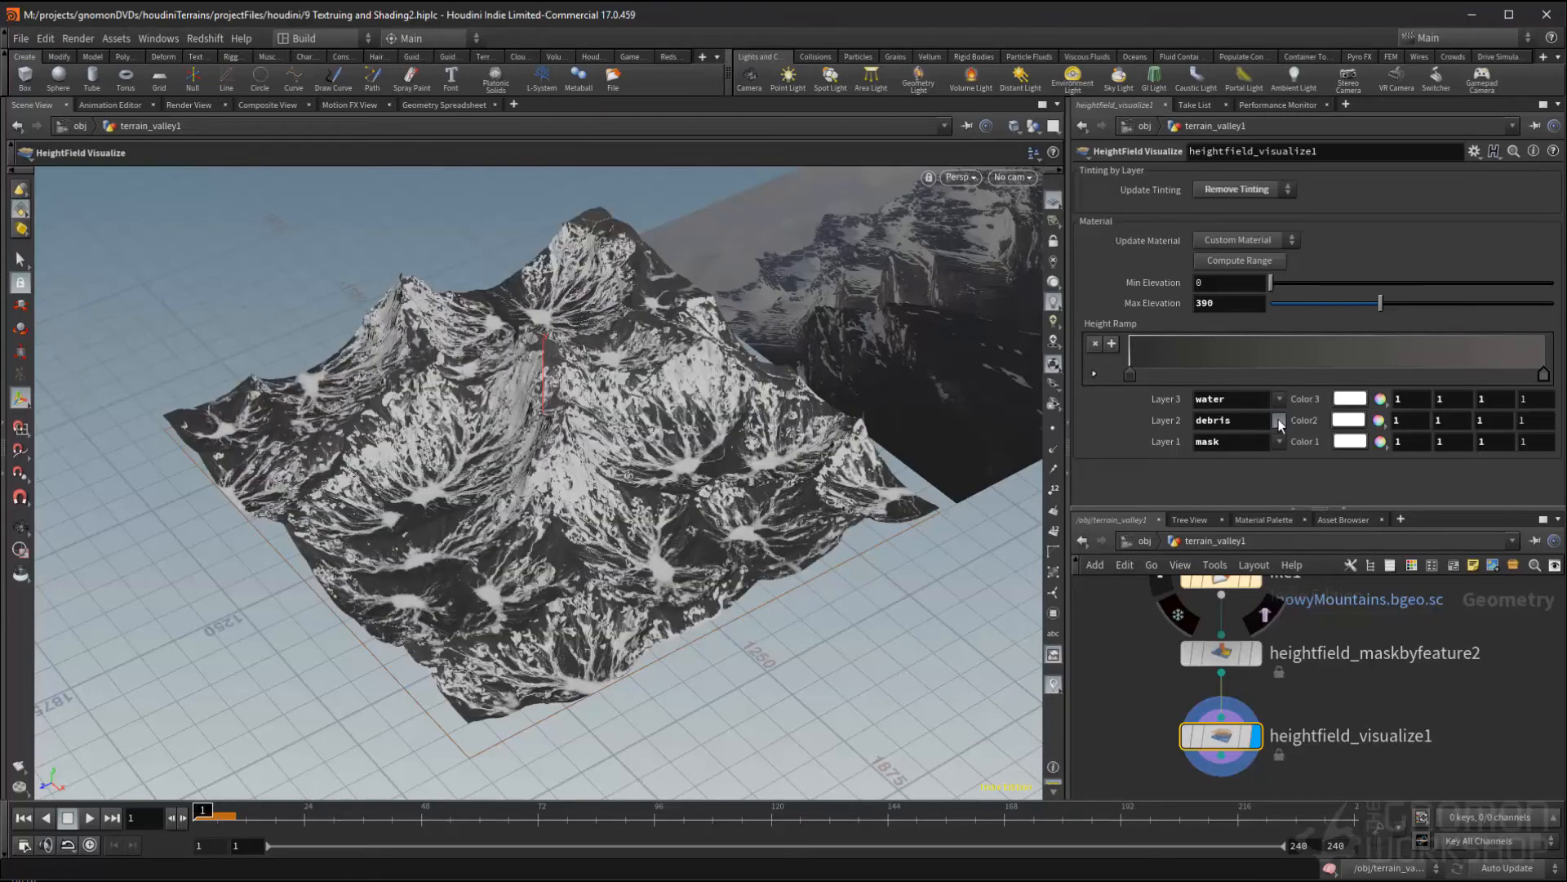
double_click(1246, 420)
- Move the first two Slope Ramp points of heightfield_maskbyfeature2 close together just past the ramp's middle, limiting the mask to steeper slopes
click(1200, 653)
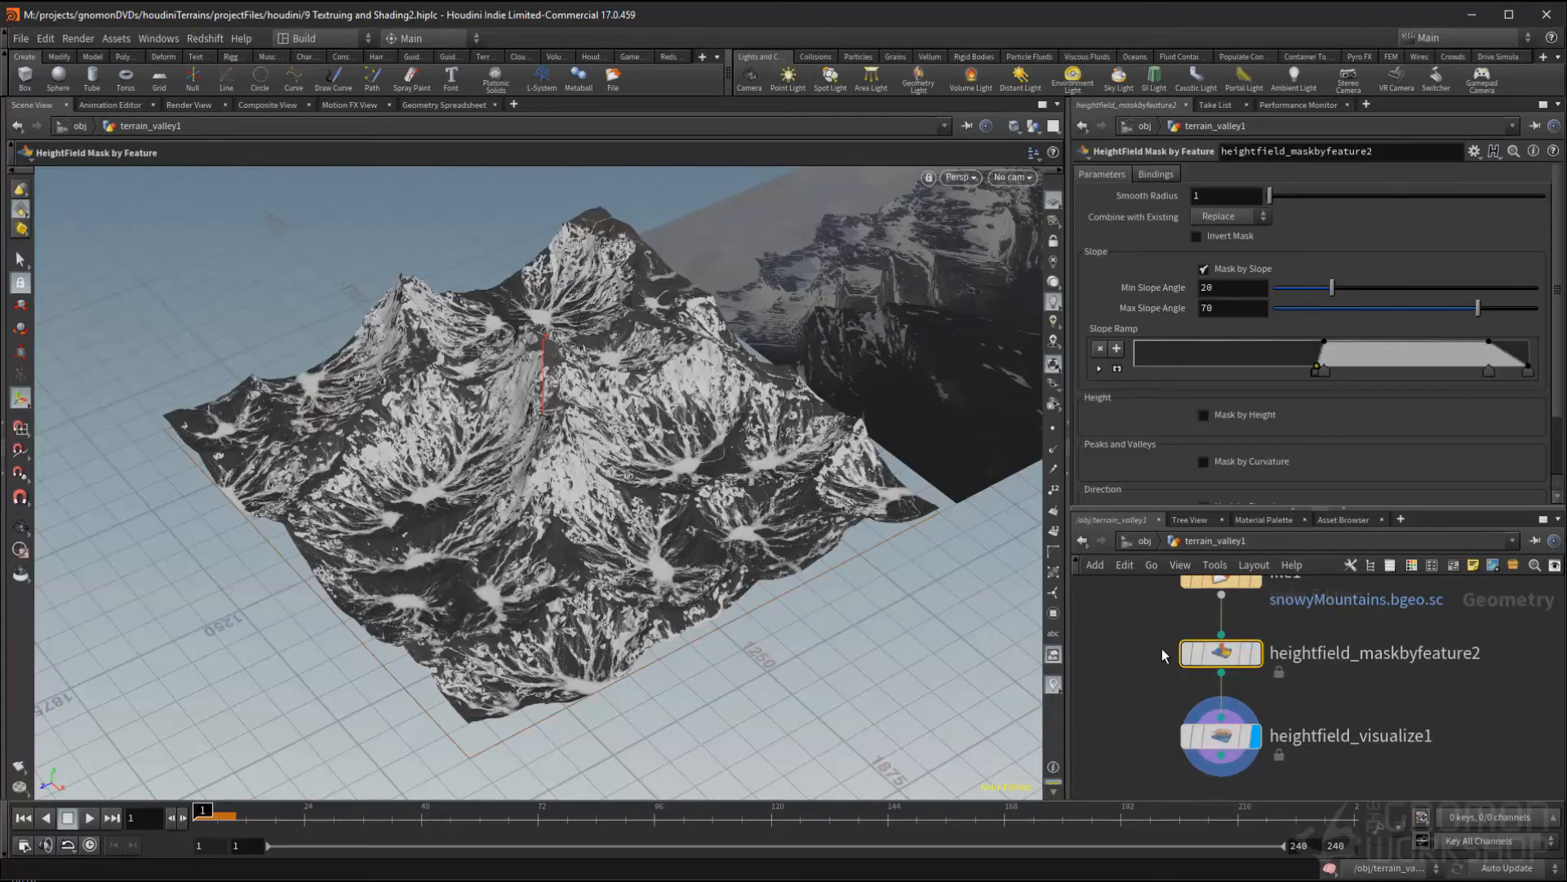
drag(1315, 369, 1364, 369)
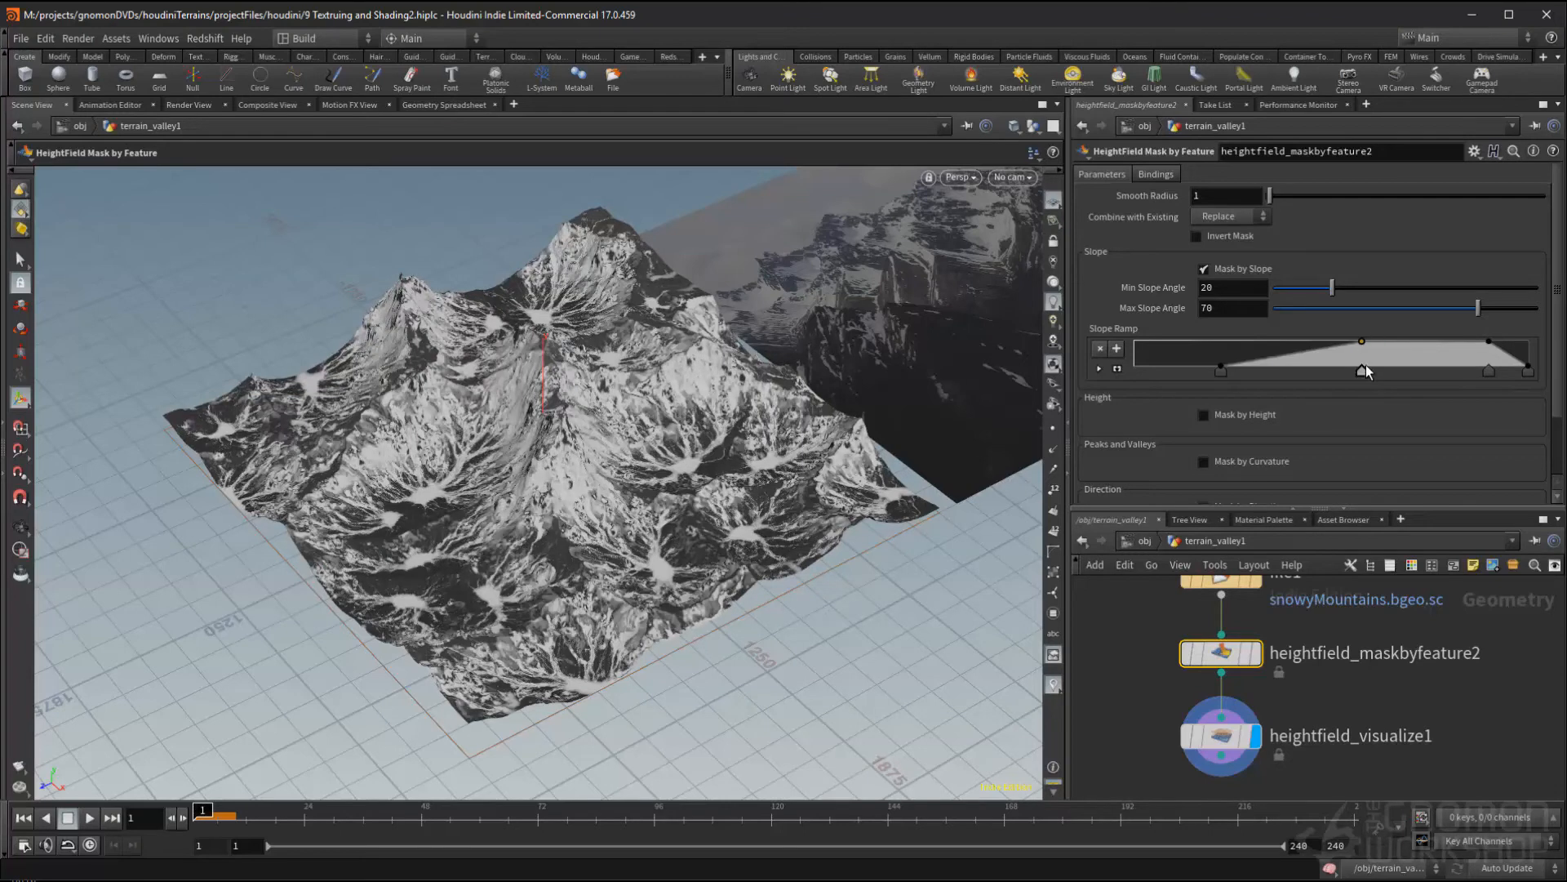
drag(1220, 371, 1354, 372)
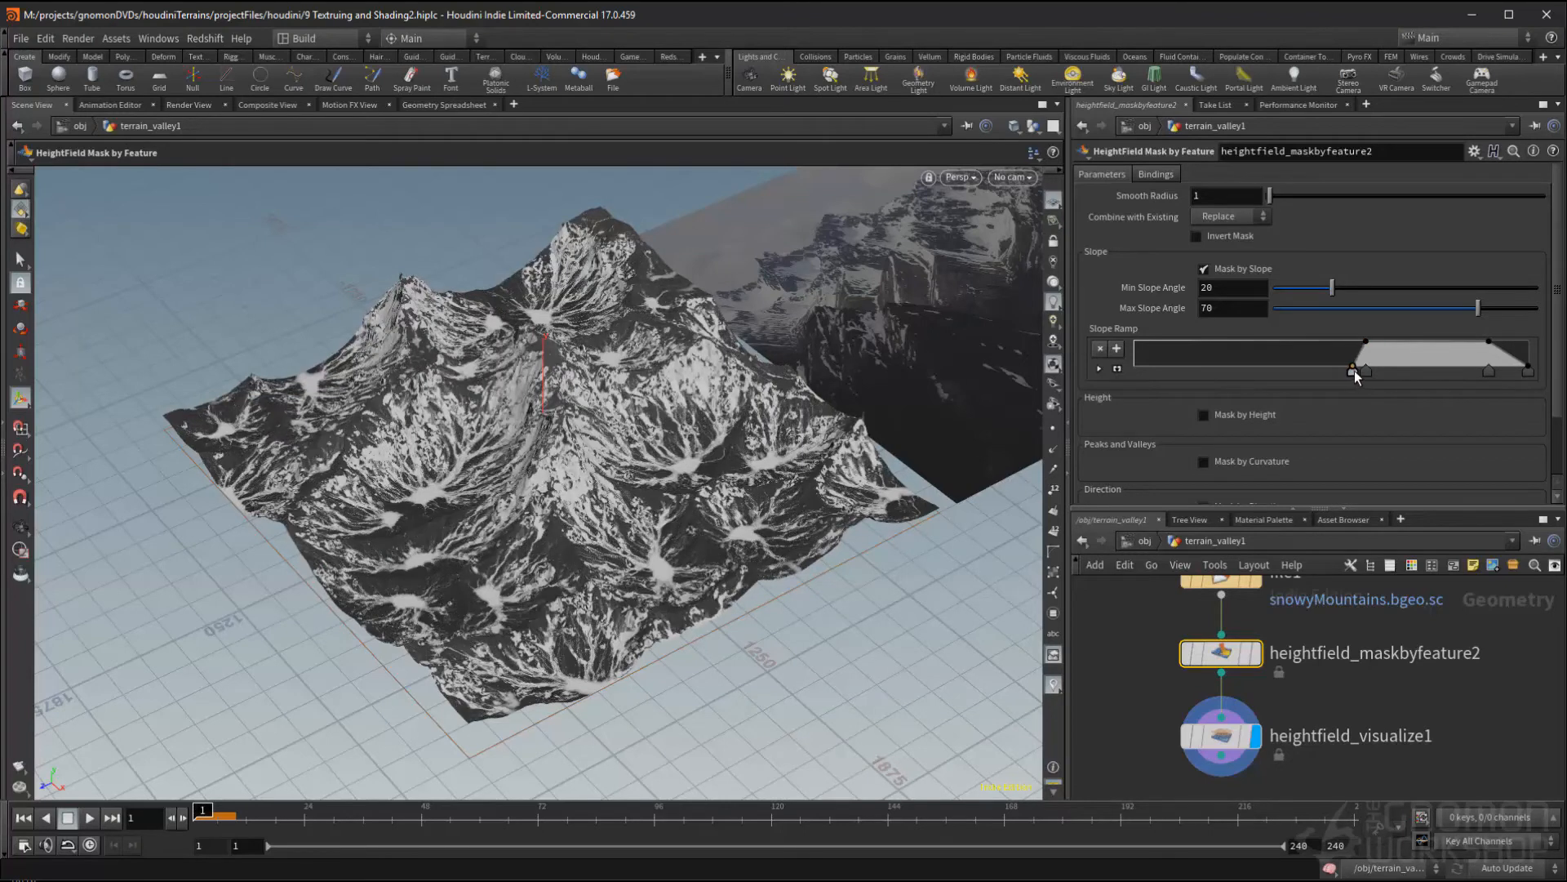
- Compare the terrain's snow coverage with the mountain reference image, switching the viewport's wireframe shading on and off
alt+drag(836, 302, 650, 353)
alt+middle_drag(650, 353, 465, 465)
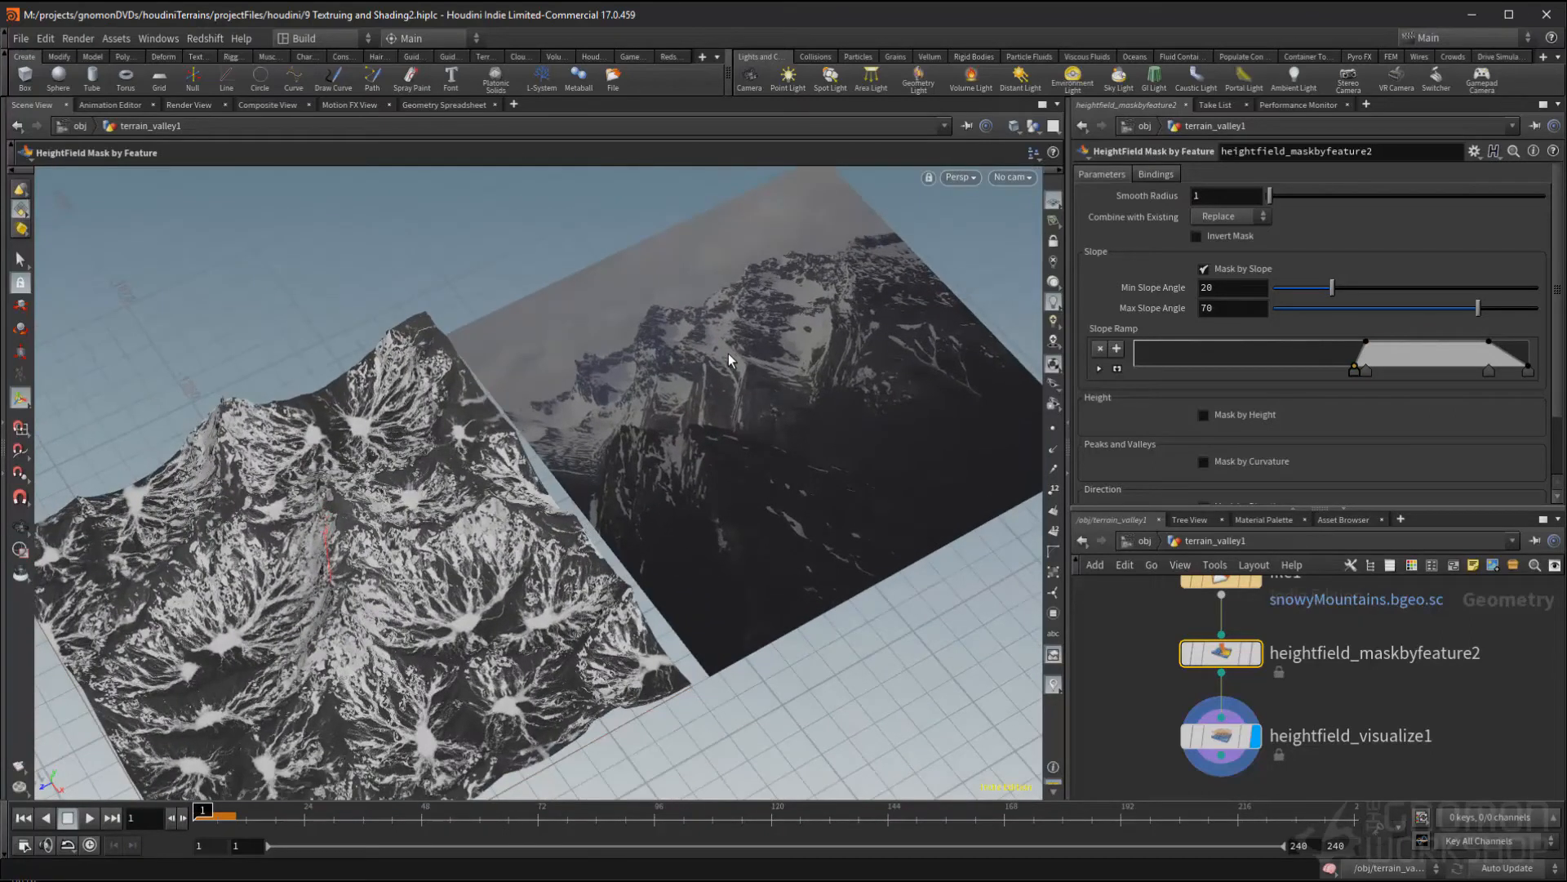
key(w)
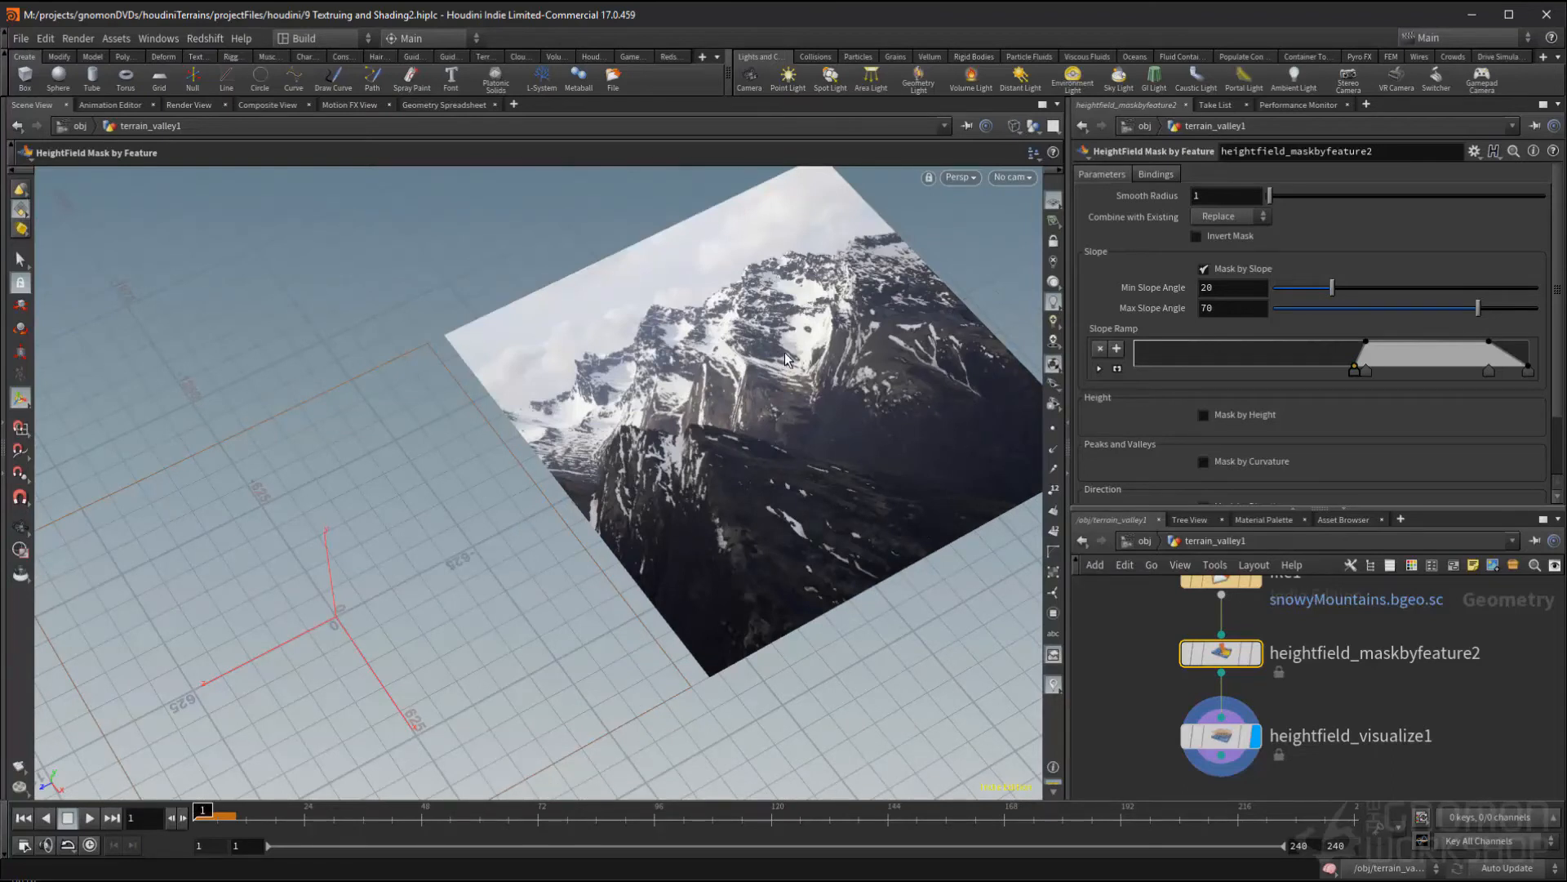
key(w)
mouse_move(808, 355)
alt+mouse_down()
mouse_move(742, 364)
mouse_move(685, 435)
alt+mouse_up()
key(Return)
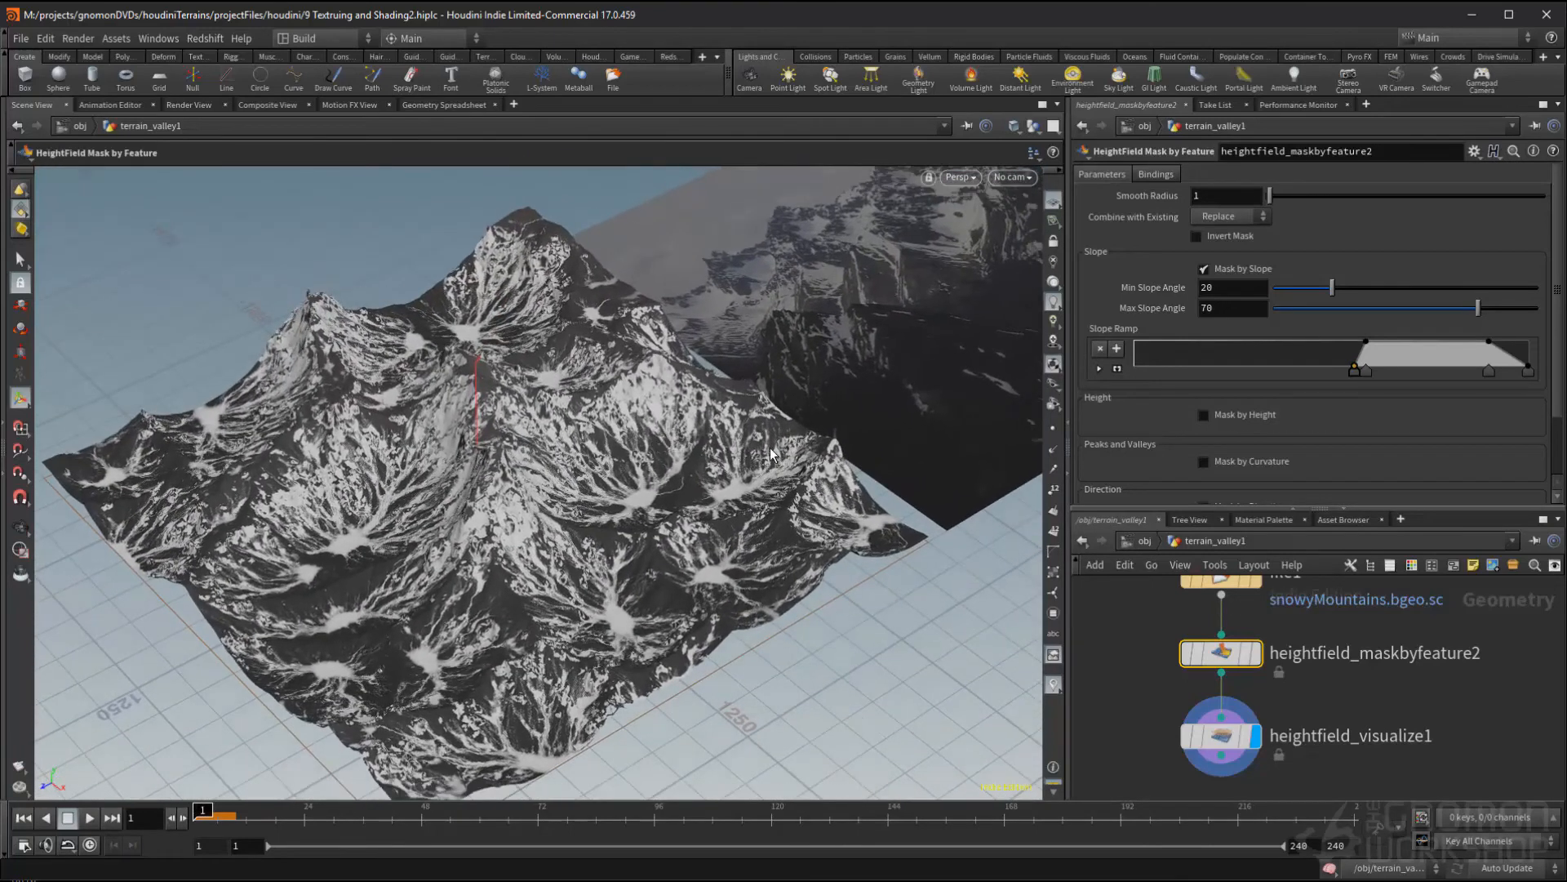
- Add a Convert HeightField node below heightfield_visualize1, display it and enable Bake Point Colors
drag(1231, 738, 1231, 747)
middle_drag(1311, 707, 1332, 658)
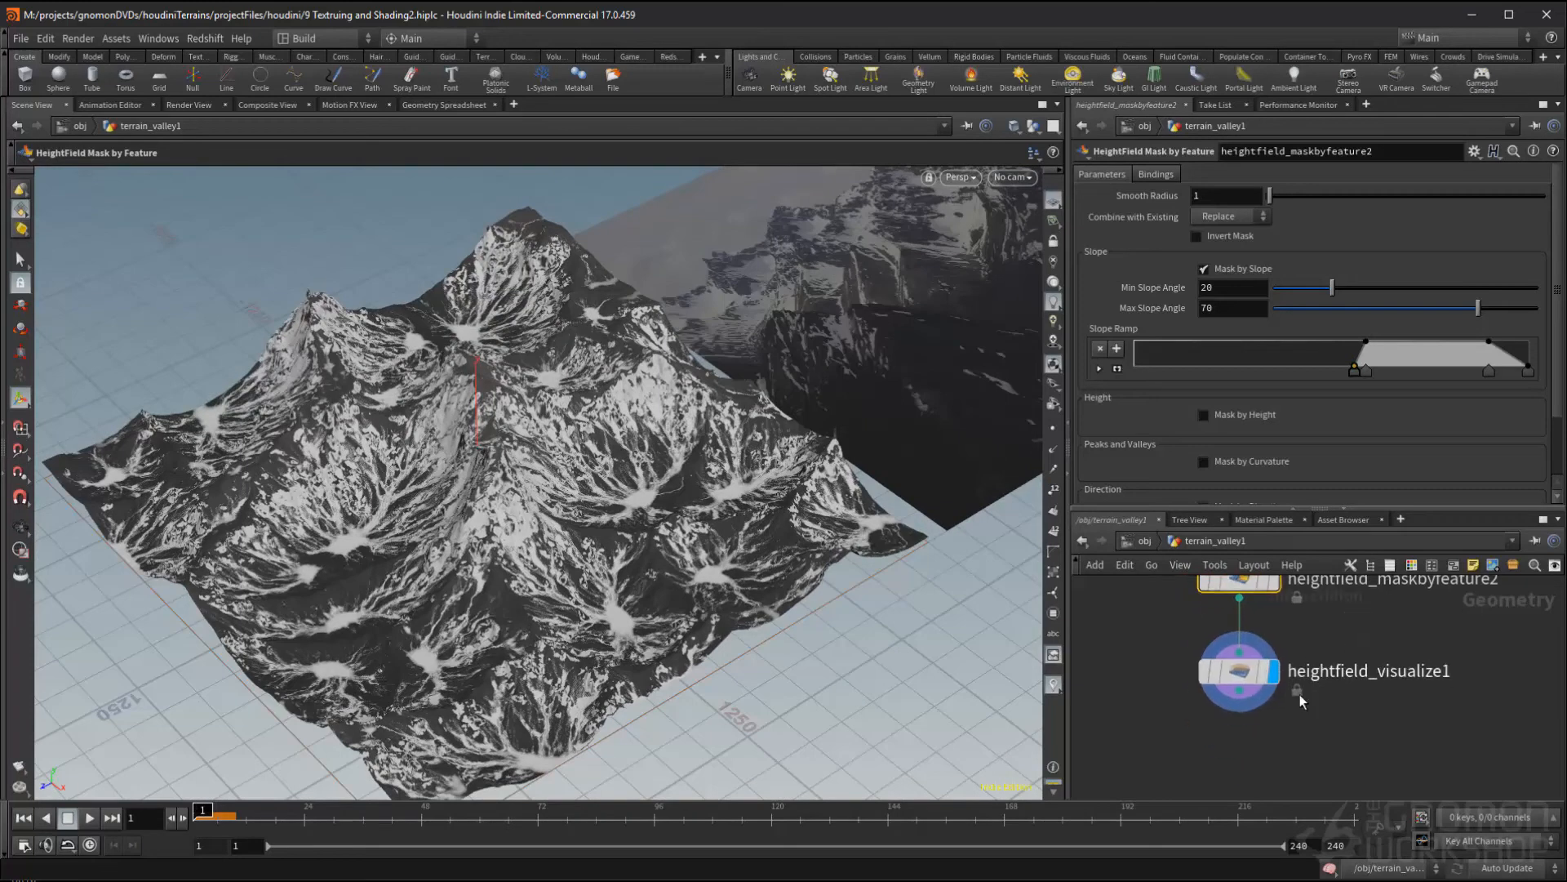
key(Tab)
text(hfconver)
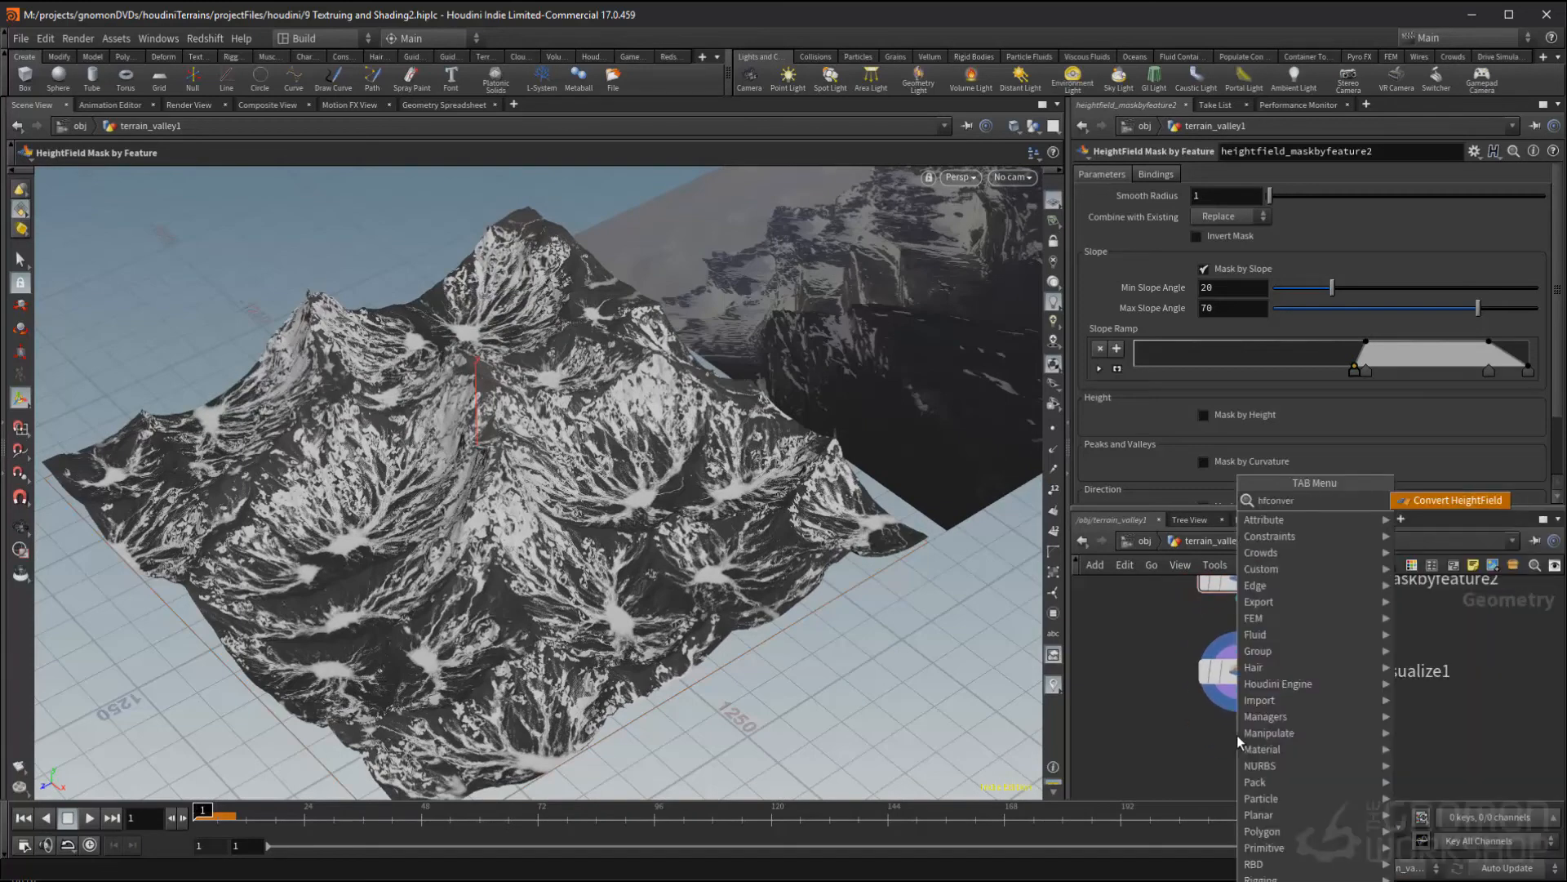
key(Return)
click(1237, 734)
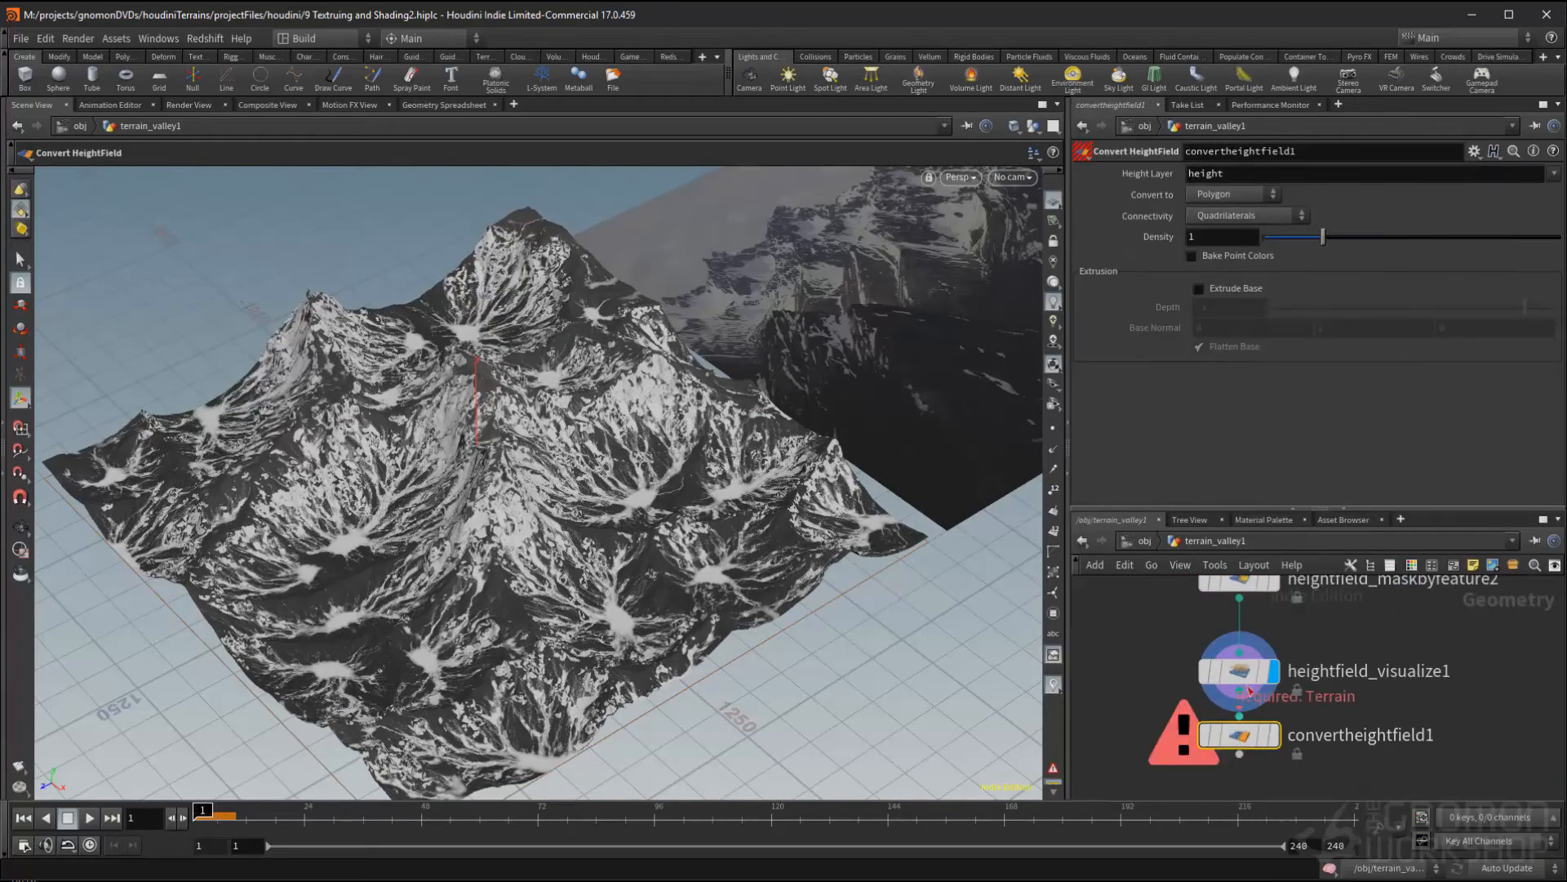
click(1279, 739)
click(1274, 735)
drag(1243, 739, 1242, 765)
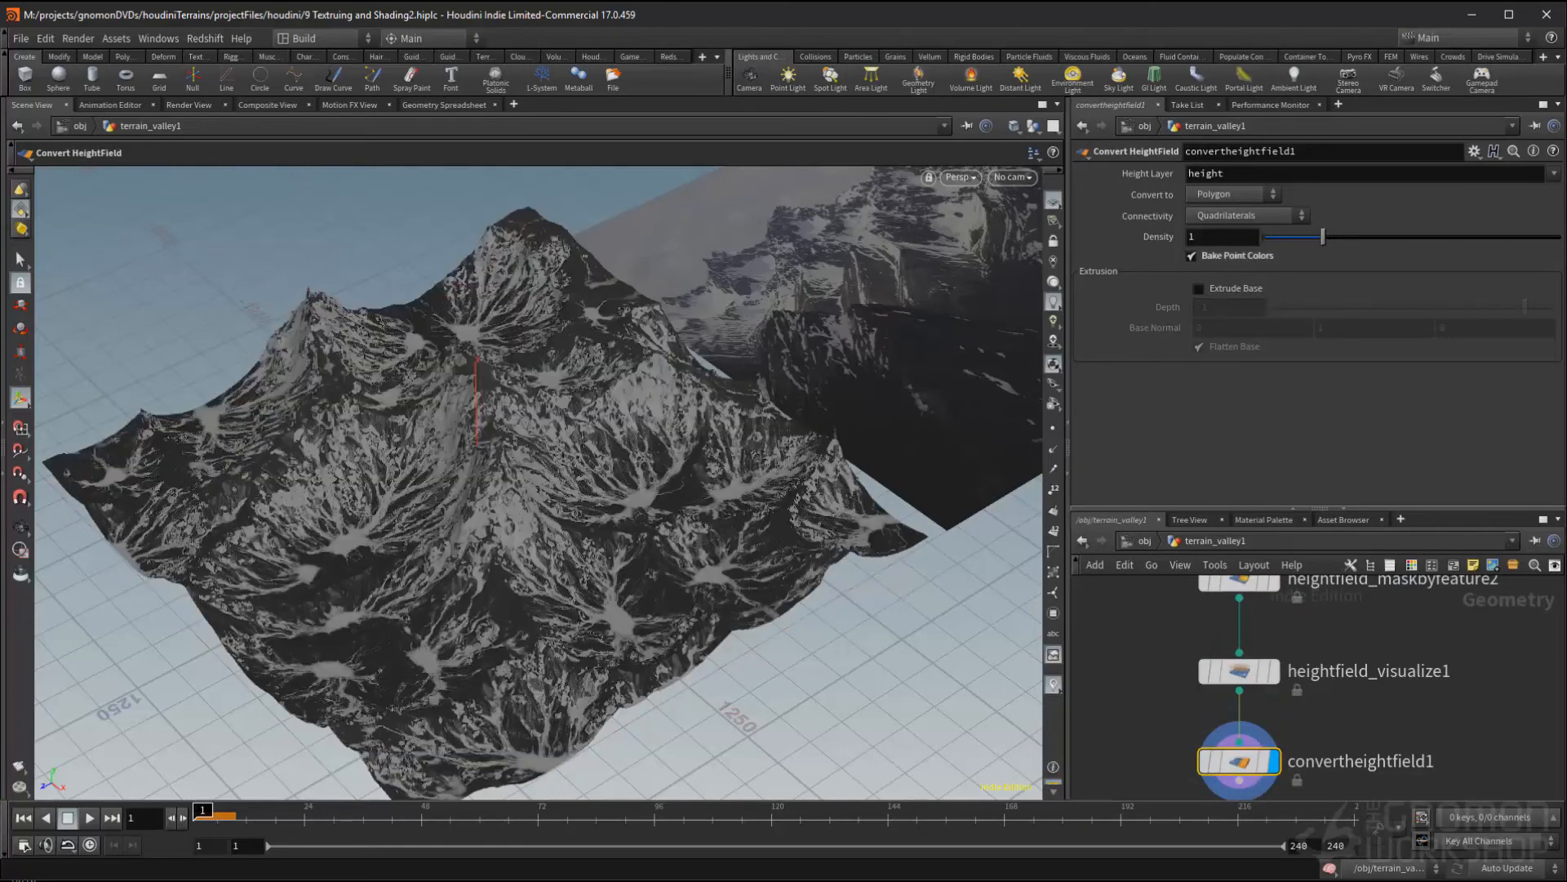
- Enlarge the network area around the terrain's node chain and look through cam1 in the viewport
scroll(1334, 678, down, 1)
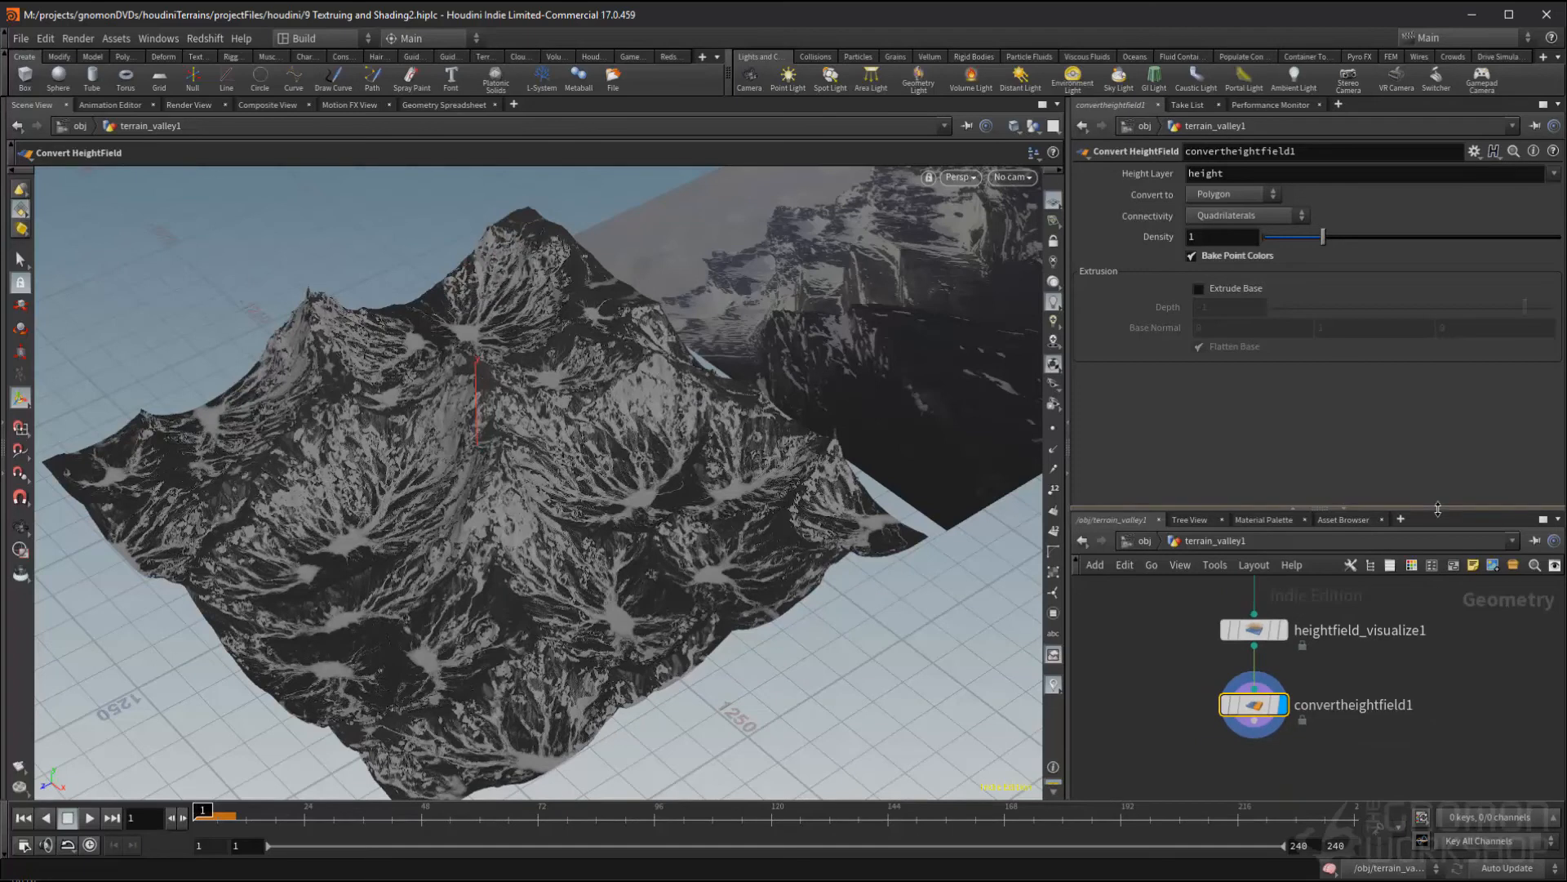
drag(1431, 508, 1422, 409)
middle_drag(1381, 621, 1281, 698)
scroll(1334, 677, down, 2)
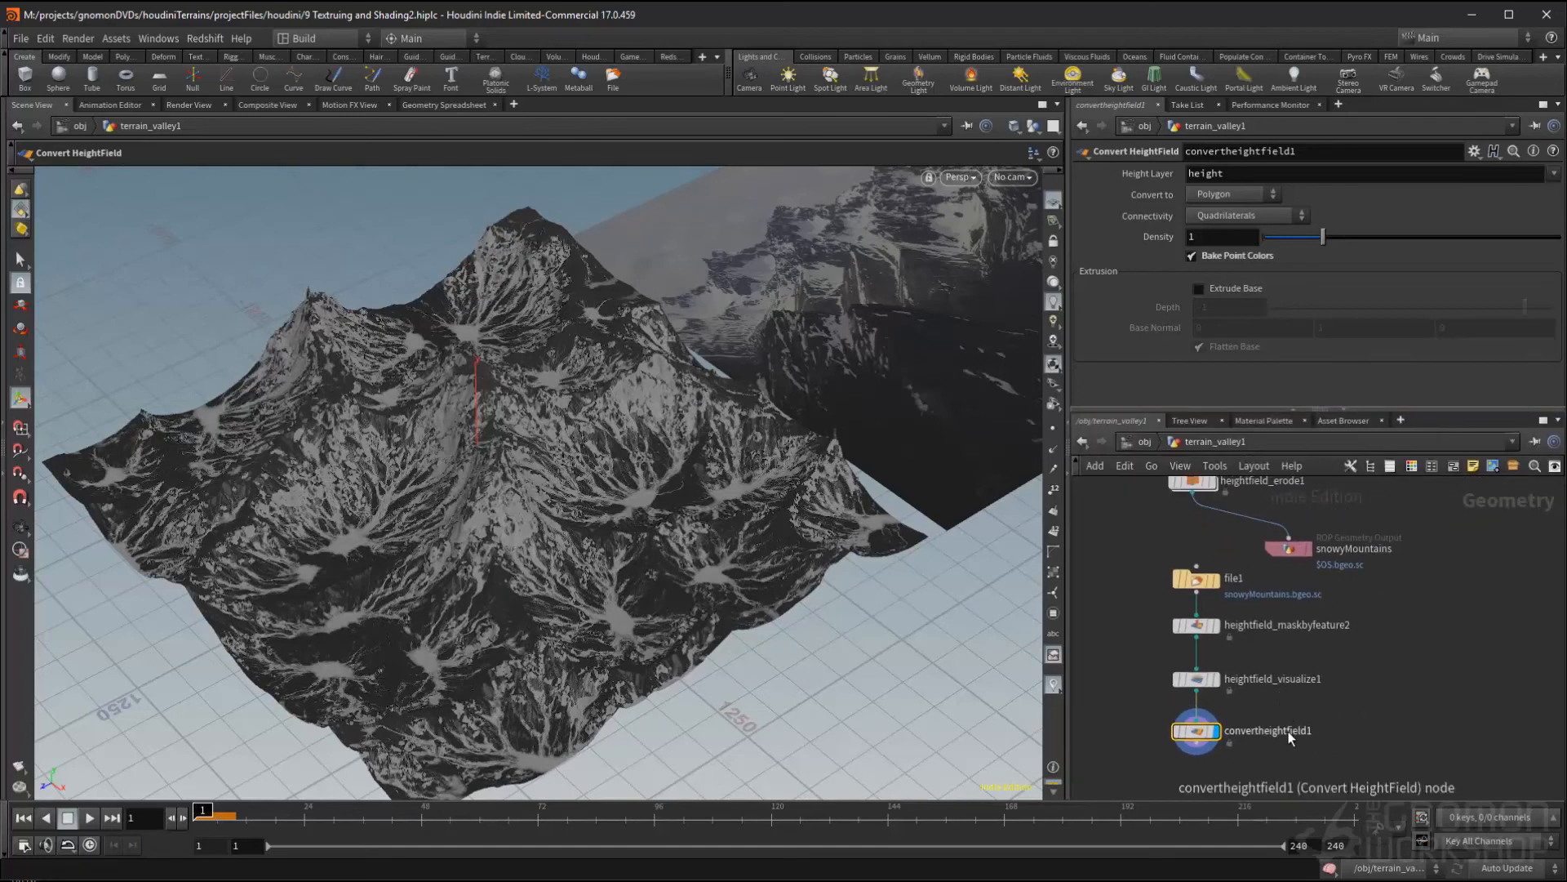
click(1014, 177)
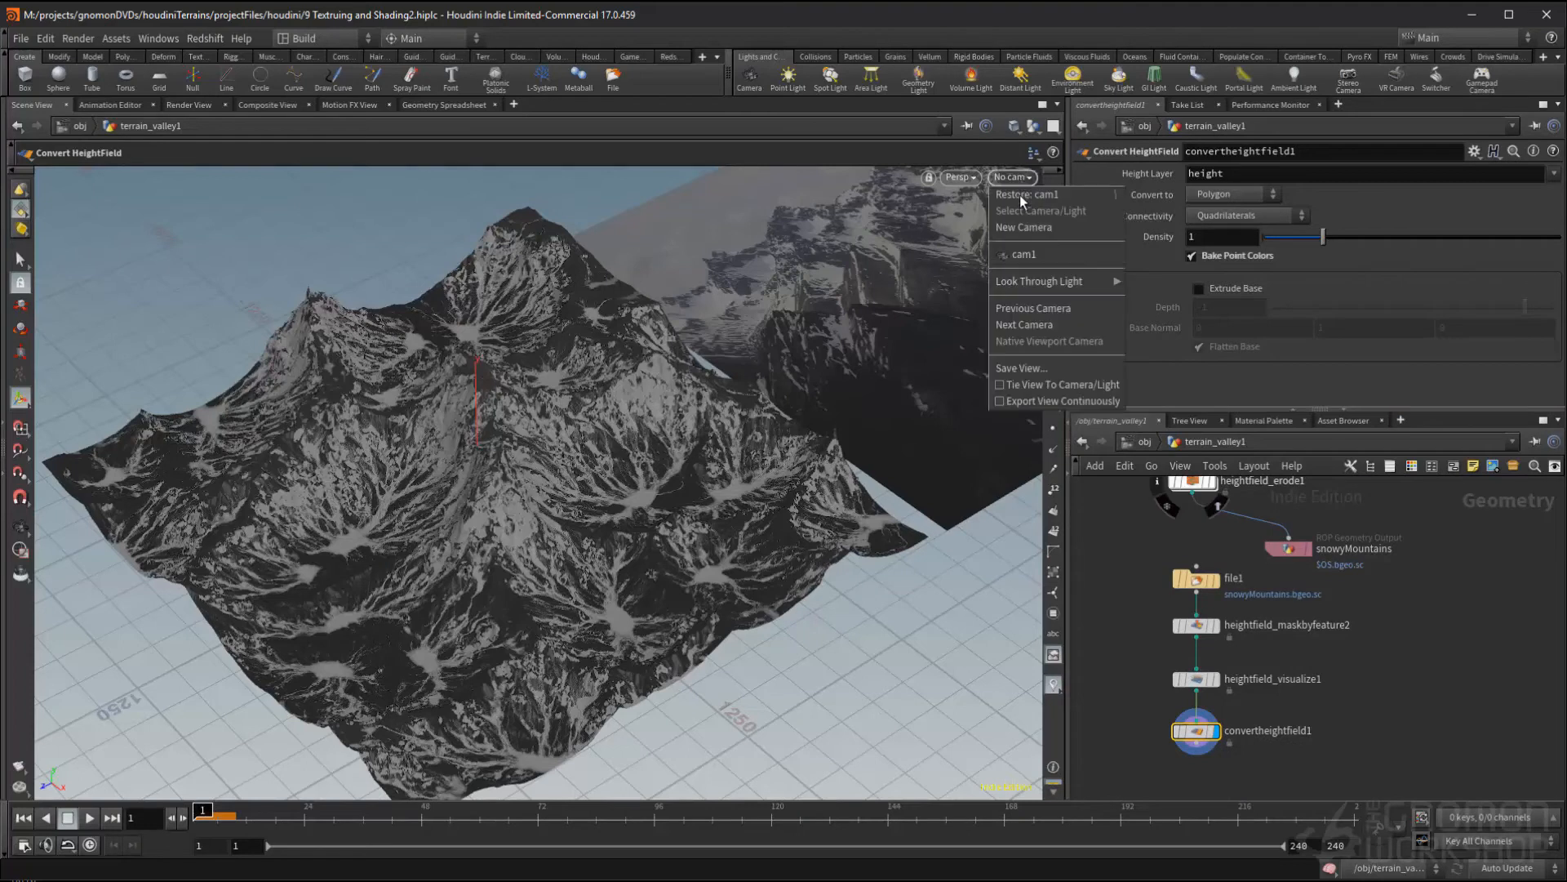
click(1050, 255)
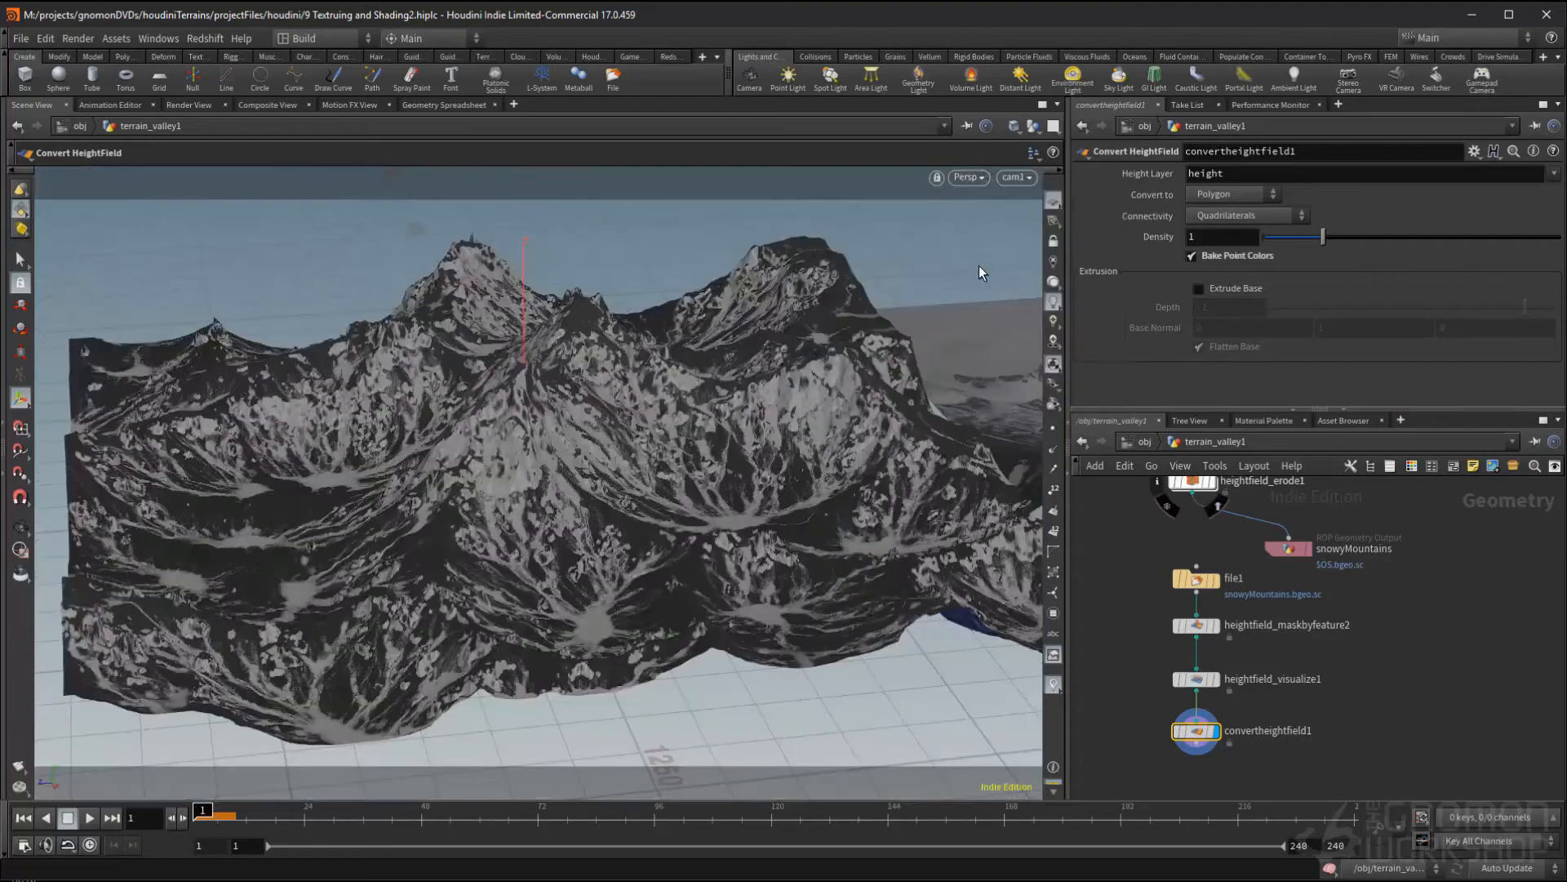
- Add a Sky Light to the scene and show more of its environment light parameters
click(1128, 442)
click(1324, 641)
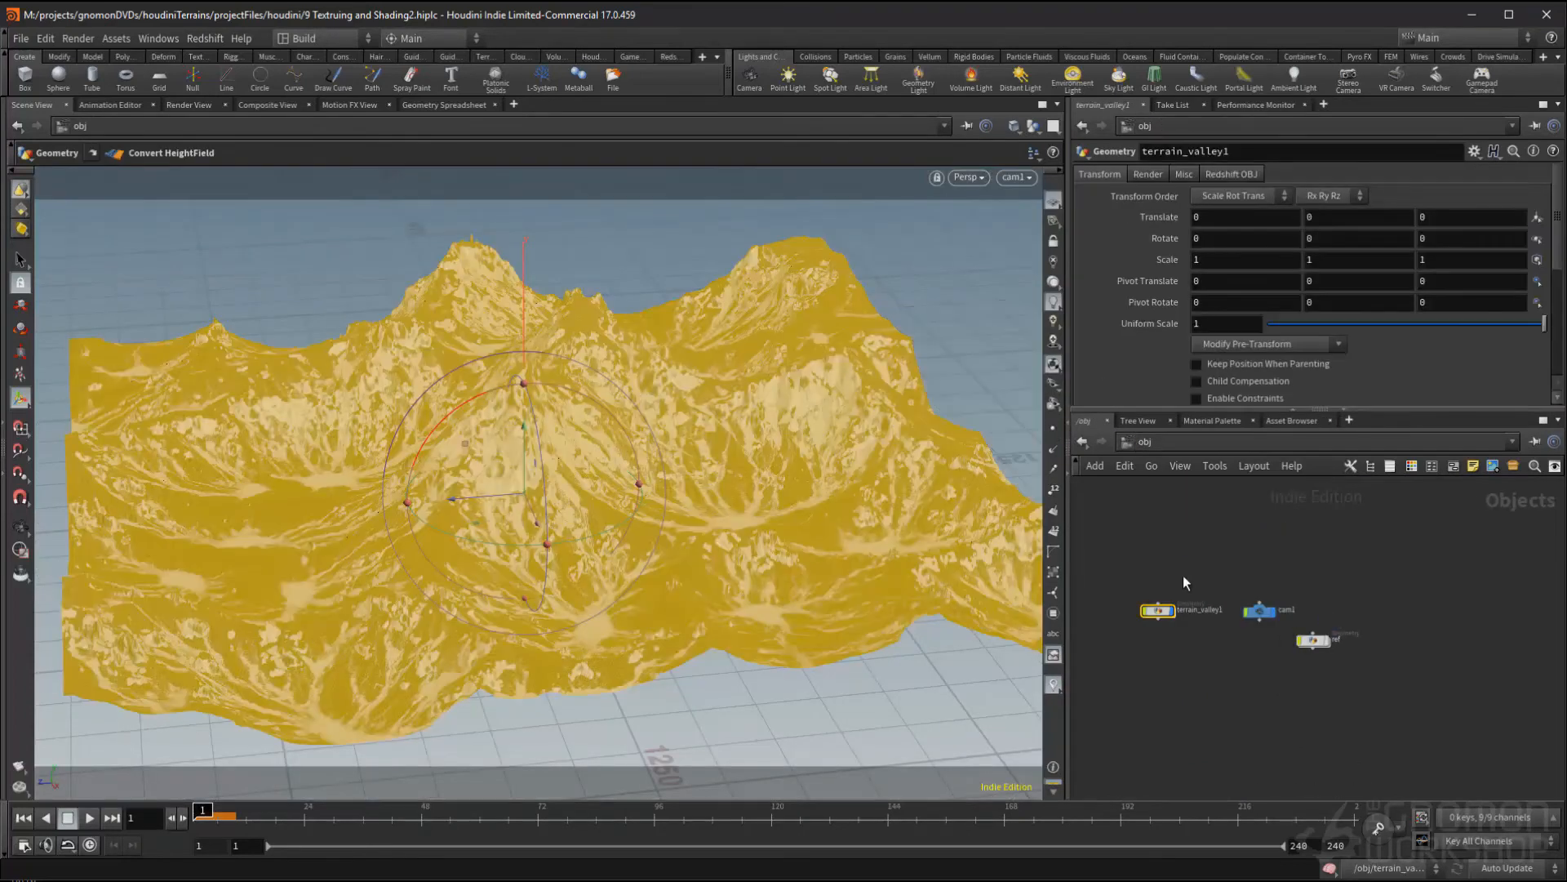
double_click(1158, 610)
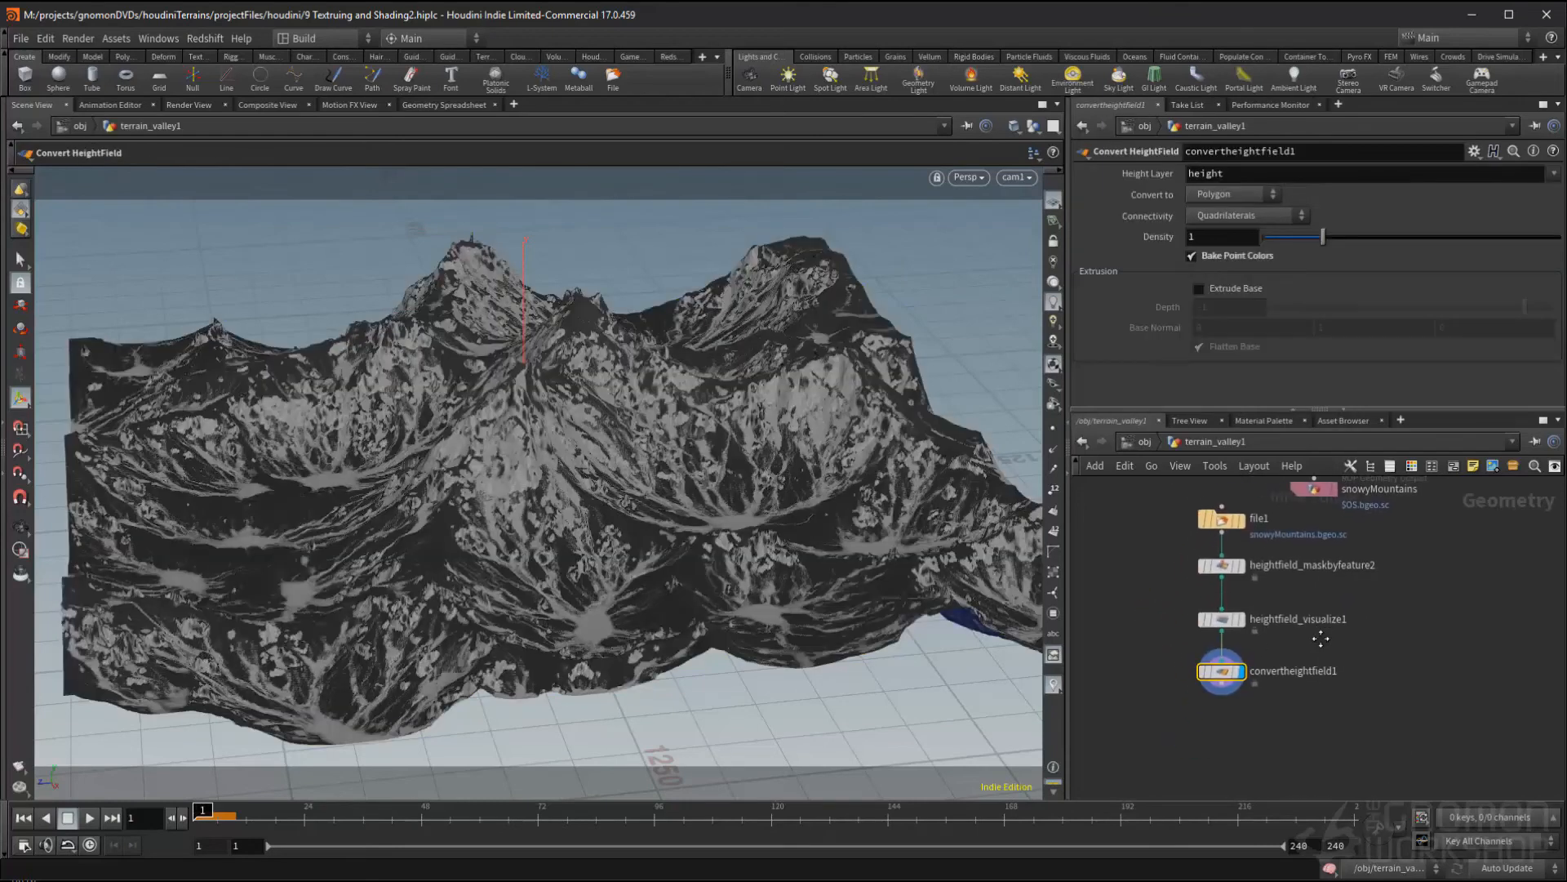
click(1124, 90)
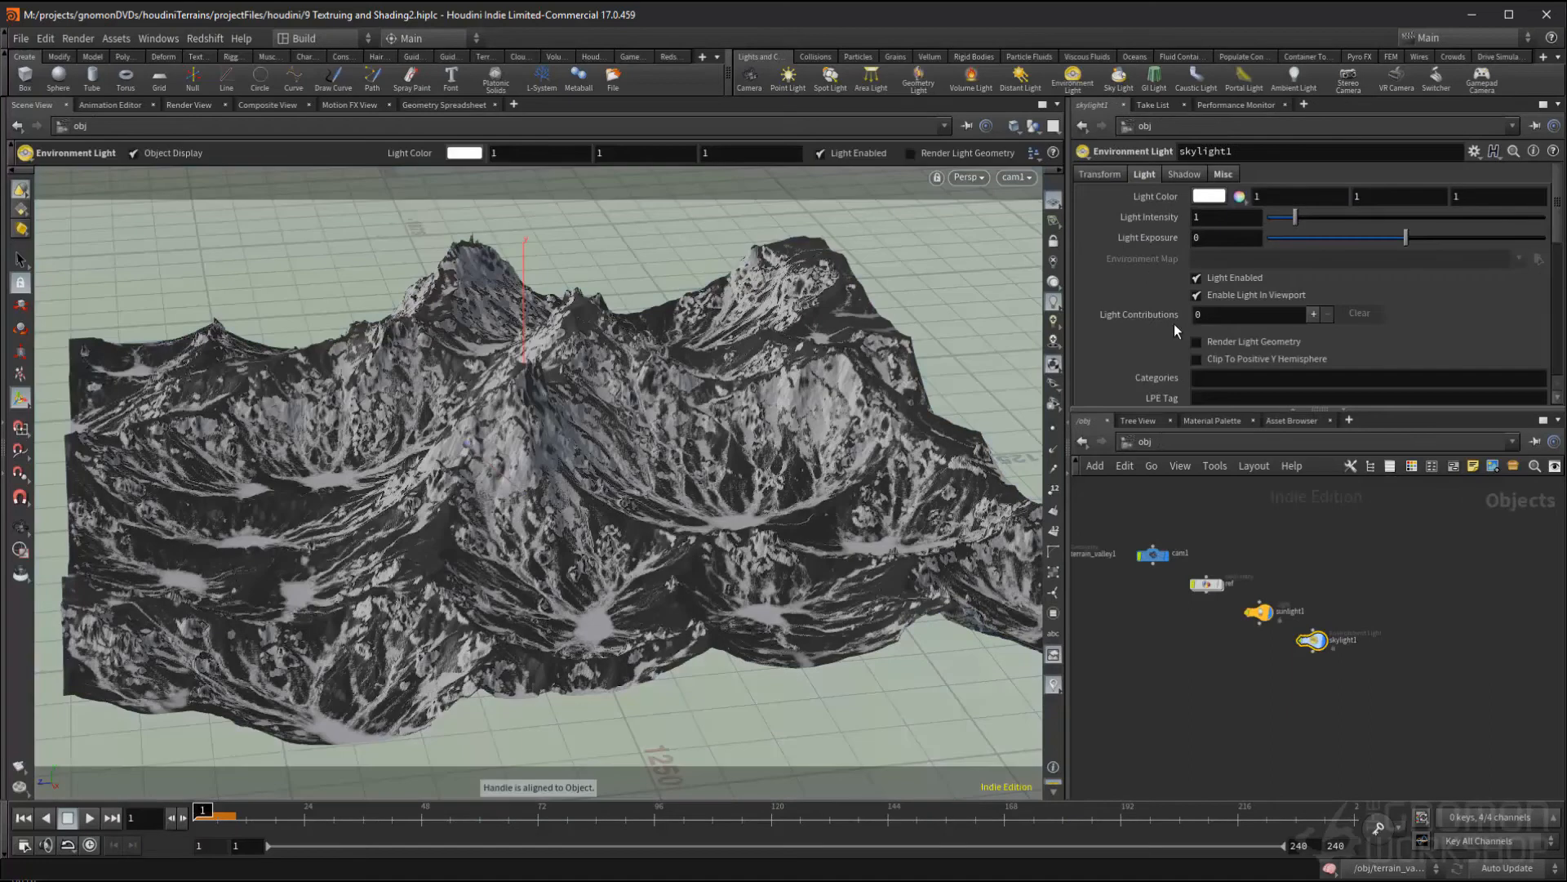
middle_drag(1304, 694, 1304, 719)
drag(1298, 718, 1383, 623)
middle_drag(1379, 633, 1397, 630)
drag(1419, 413, 1425, 627)
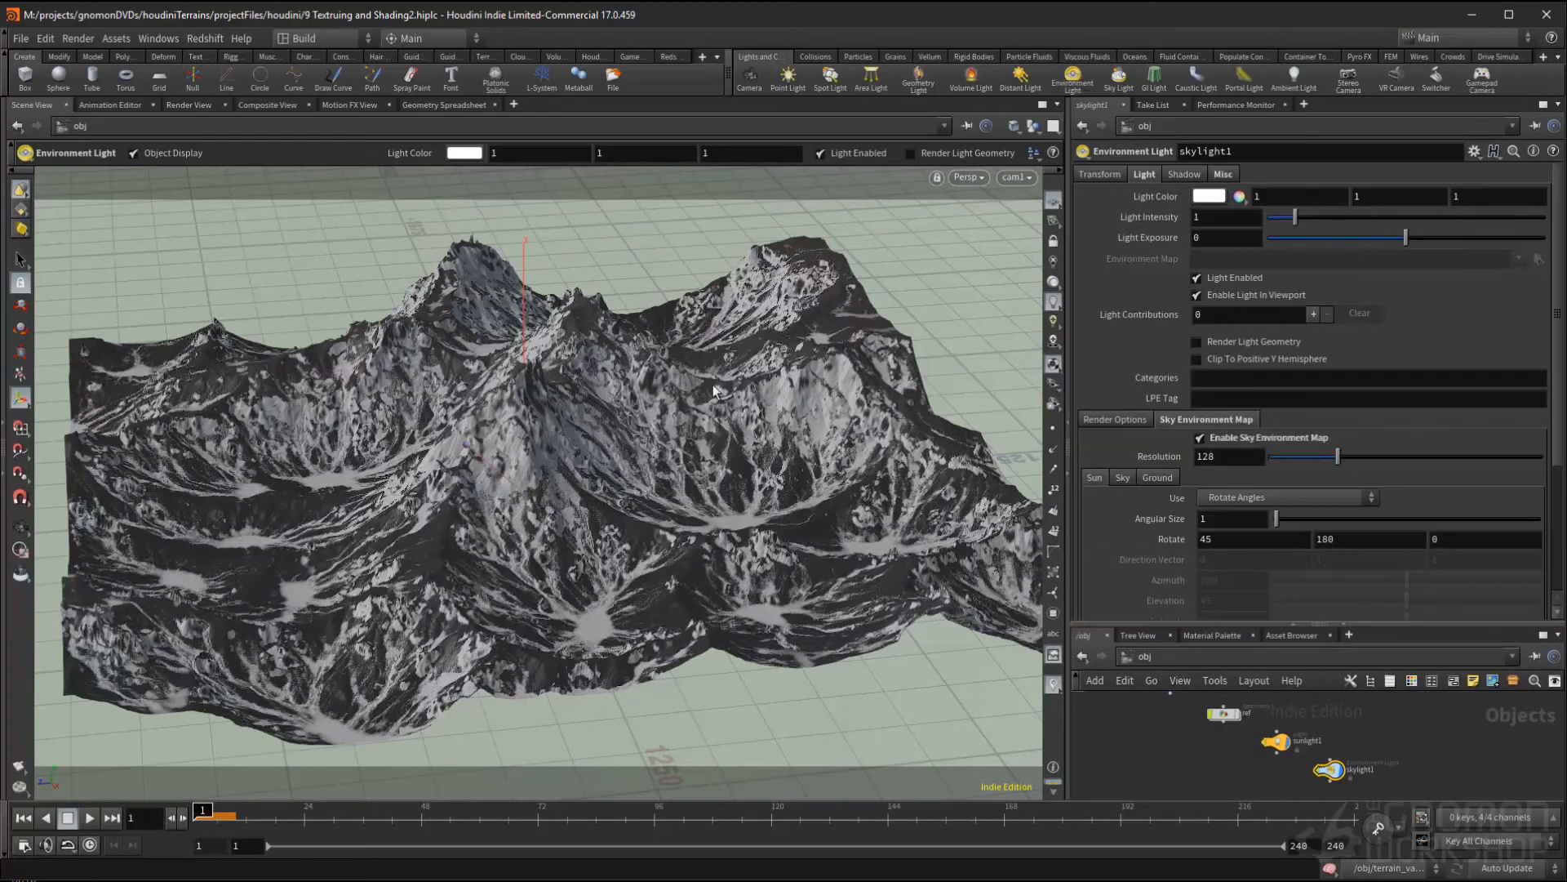
- Start a Mantra preview render of the lit terrain in the Render View
click(188, 105)
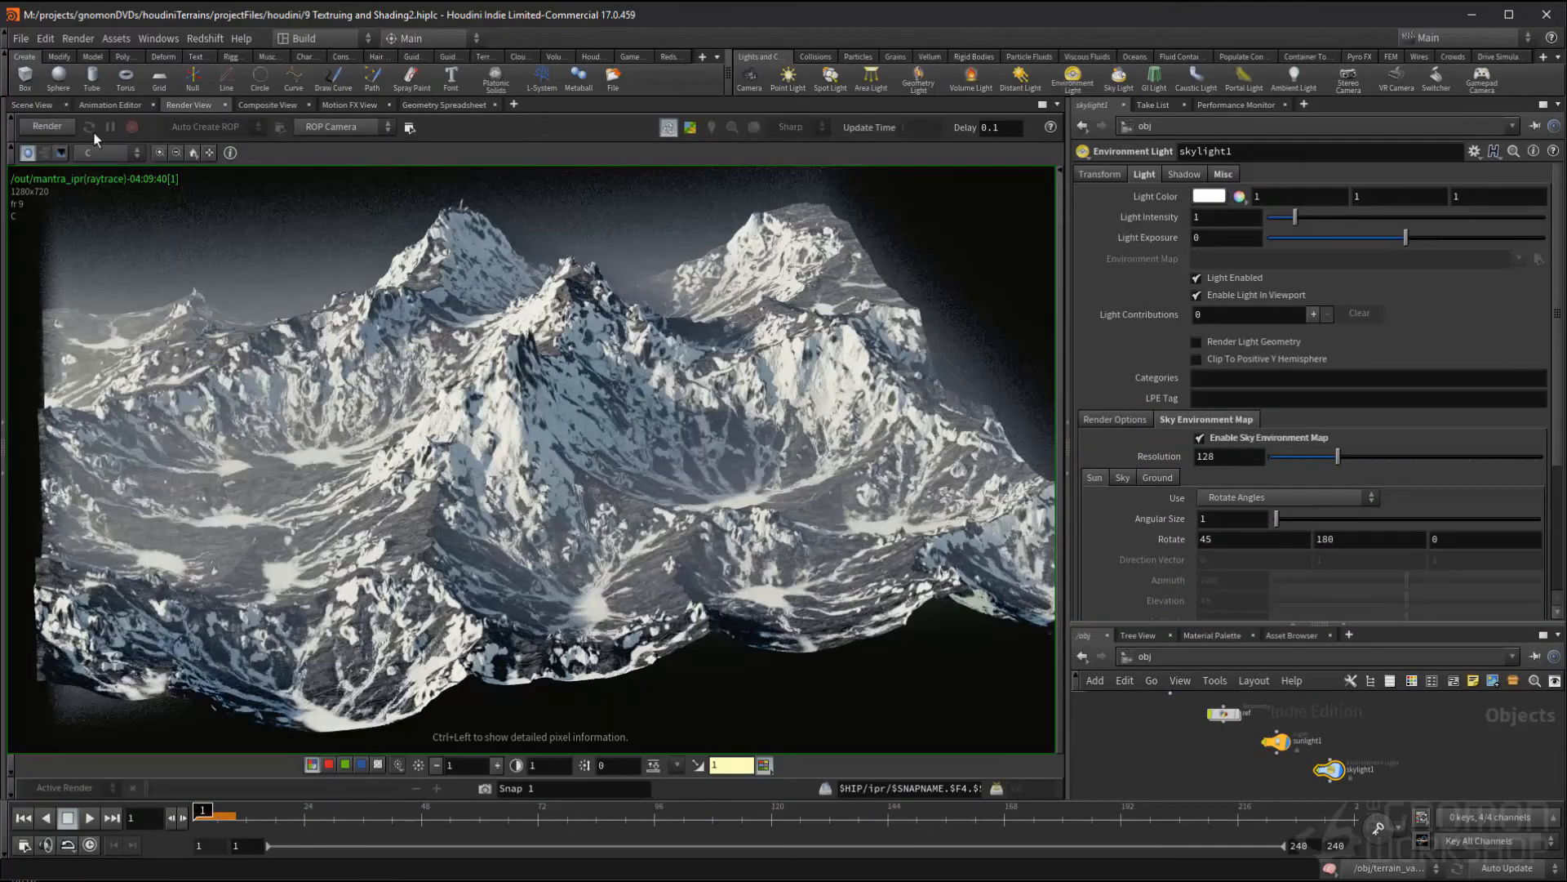
click(48, 126)
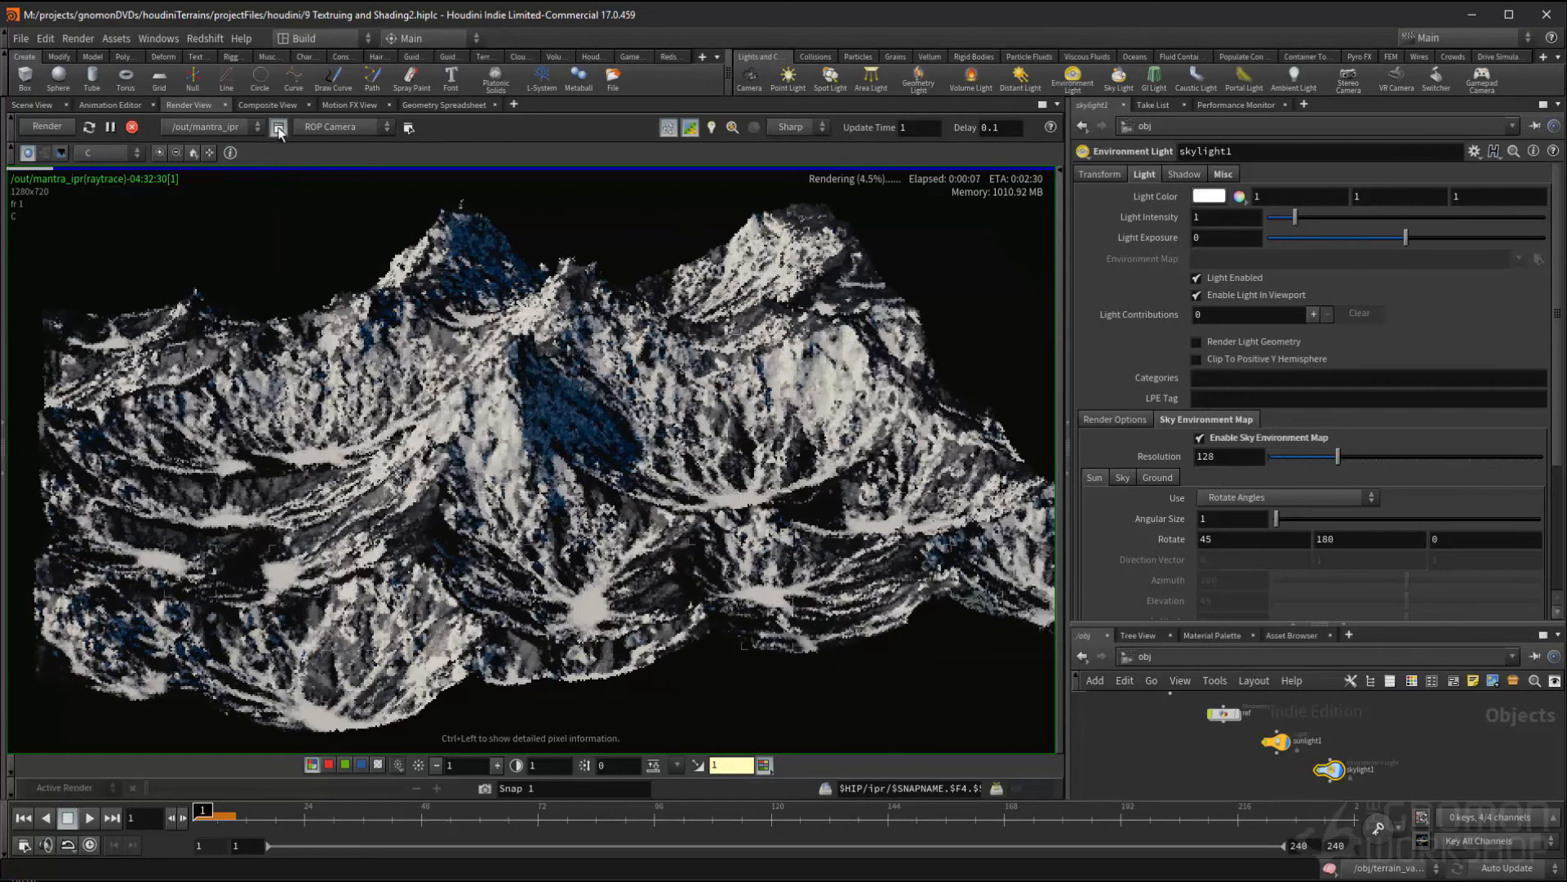
- Set the Mantra IPR node's rendering engine to Physically Based Rendering and close its parameters
click(278, 128)
click(138, 193)
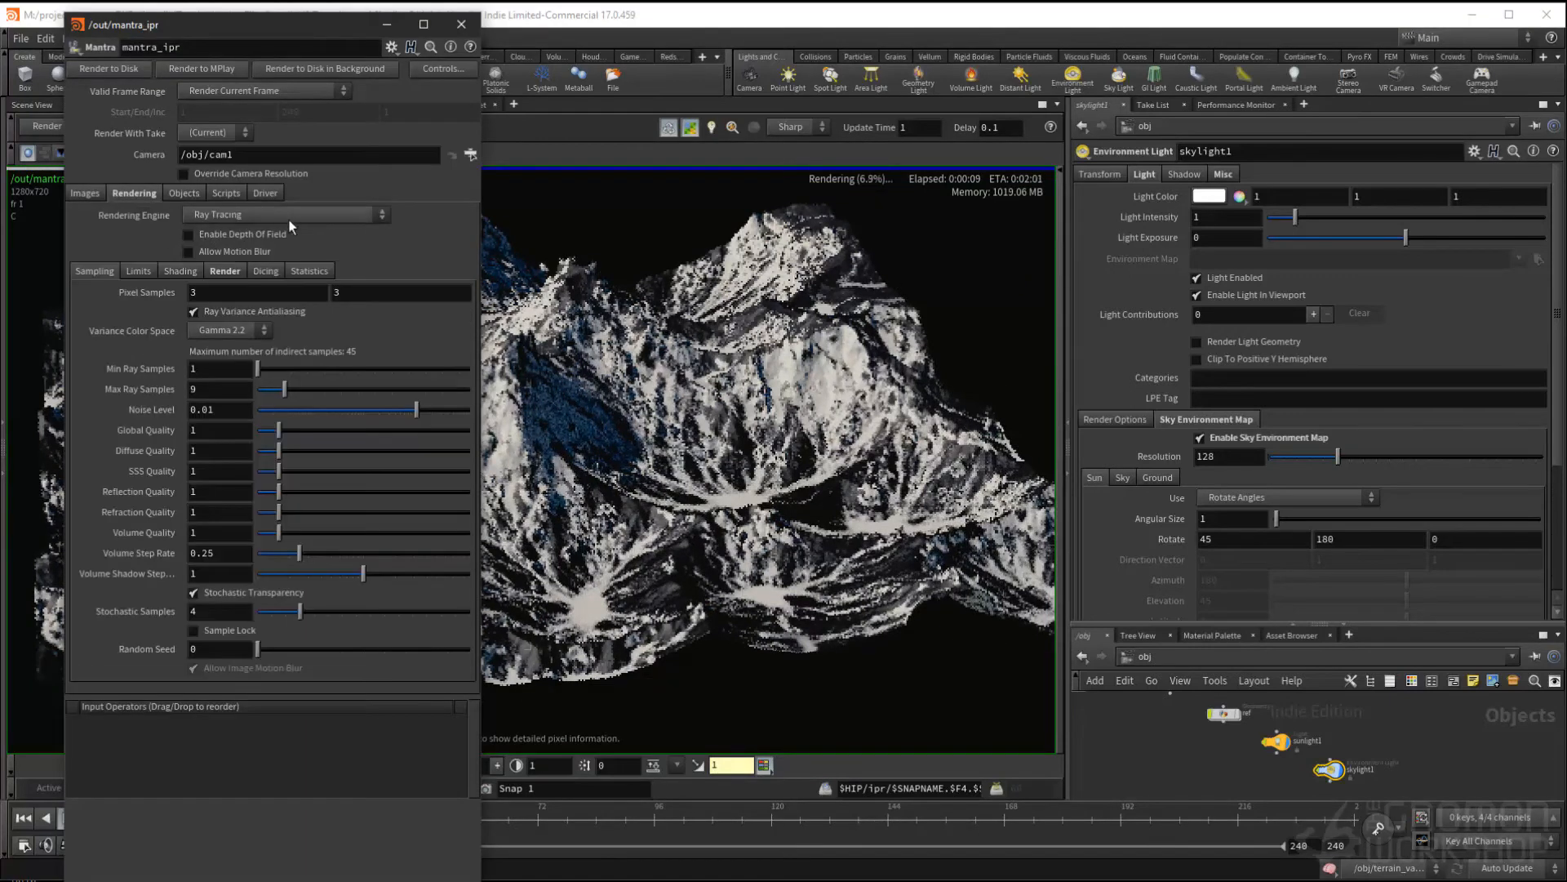
click(229, 215)
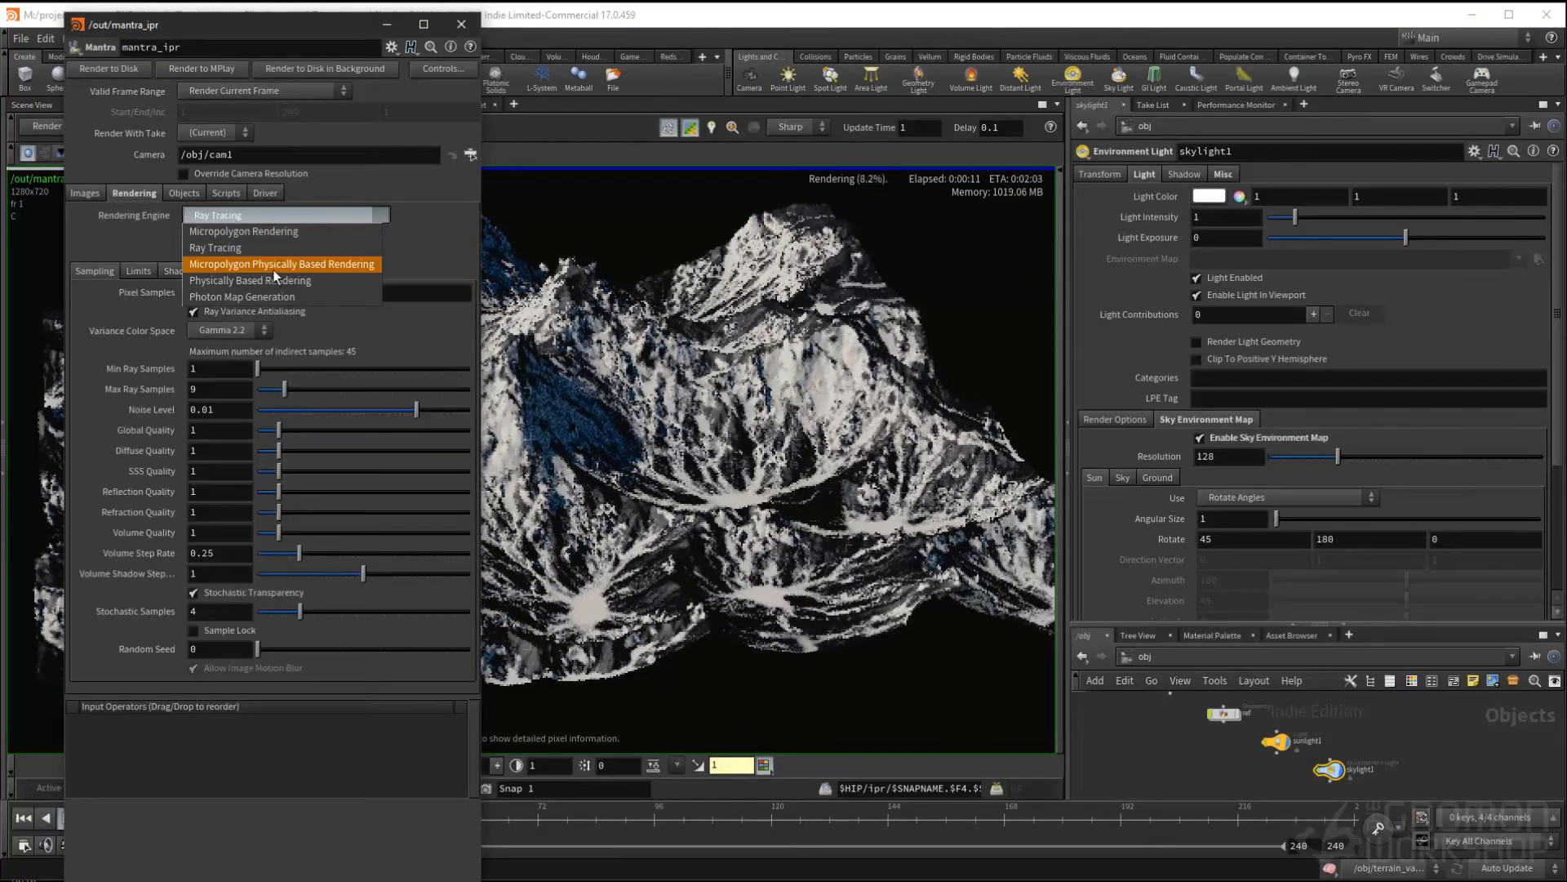
click(299, 281)
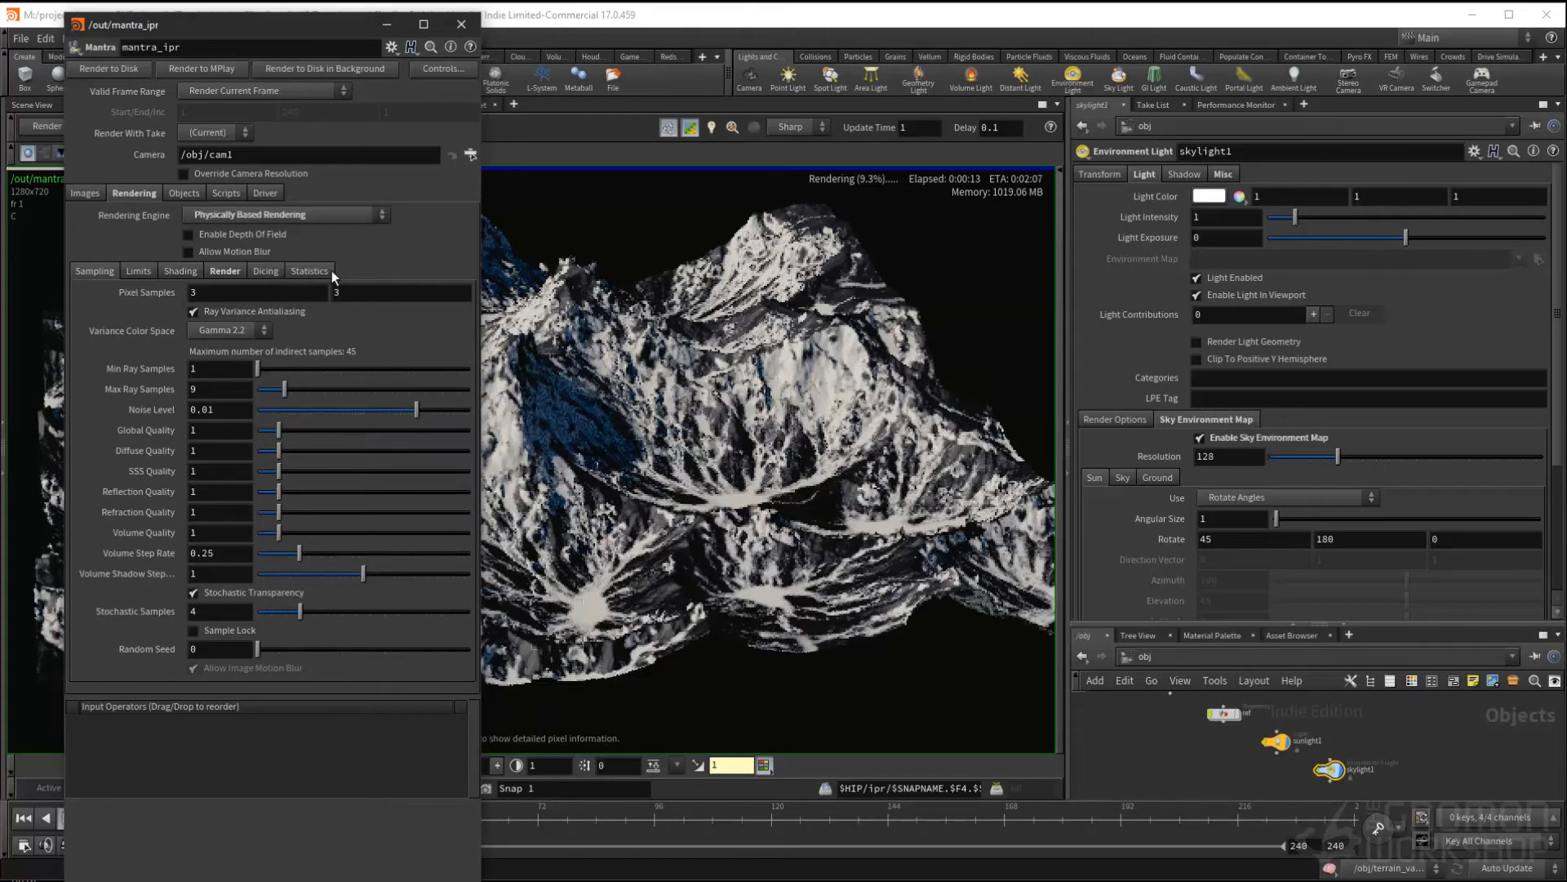
click(461, 24)
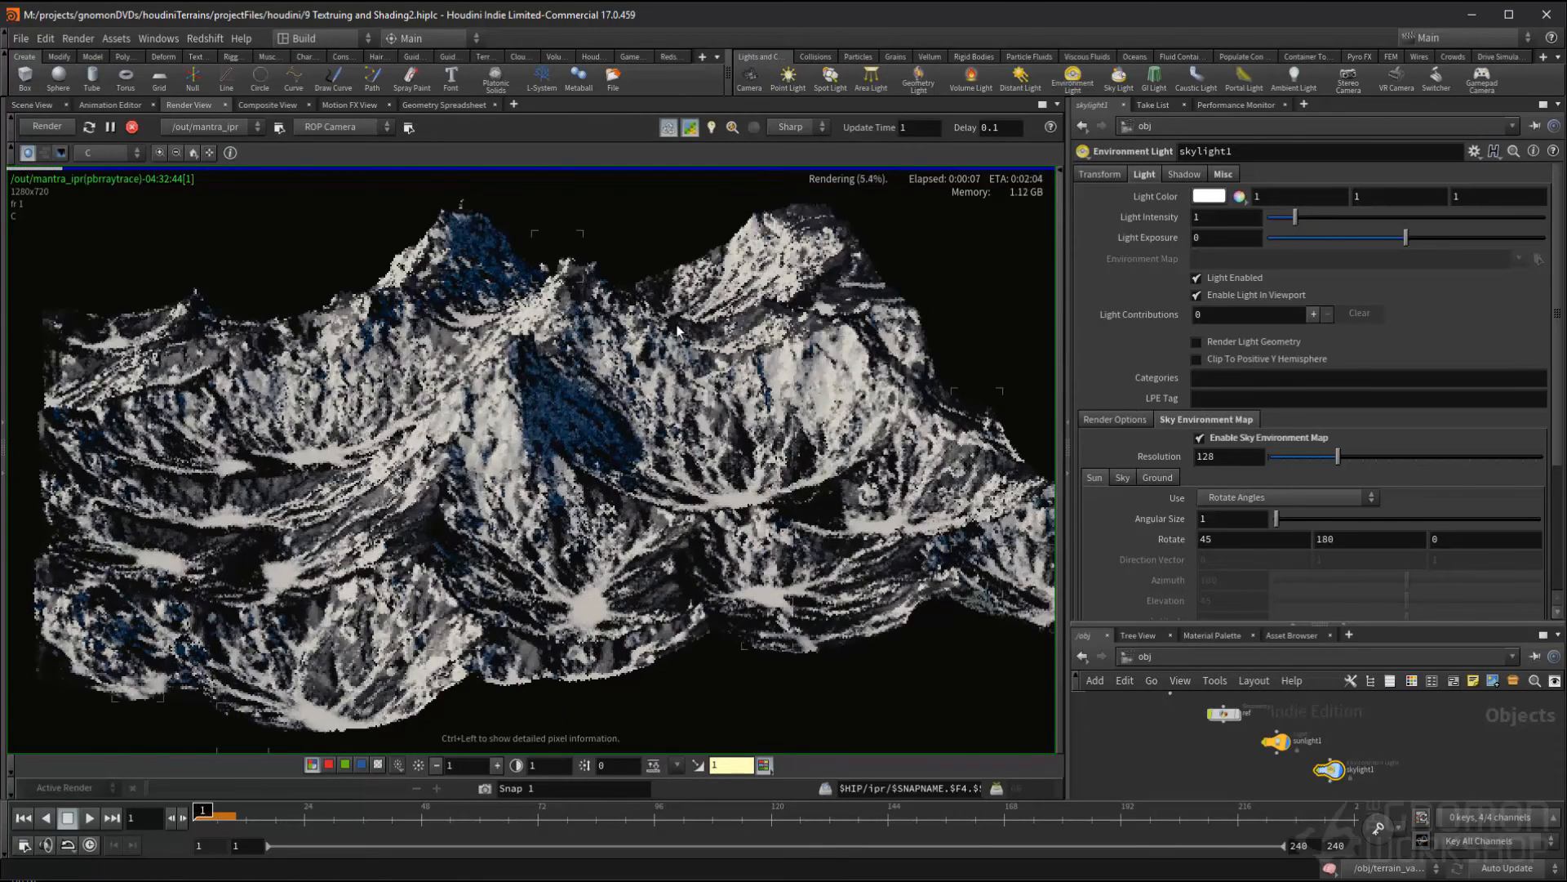
- Set the sky light's sun X rotation to 25 in its sky environment map settings
double_click(1252, 539)
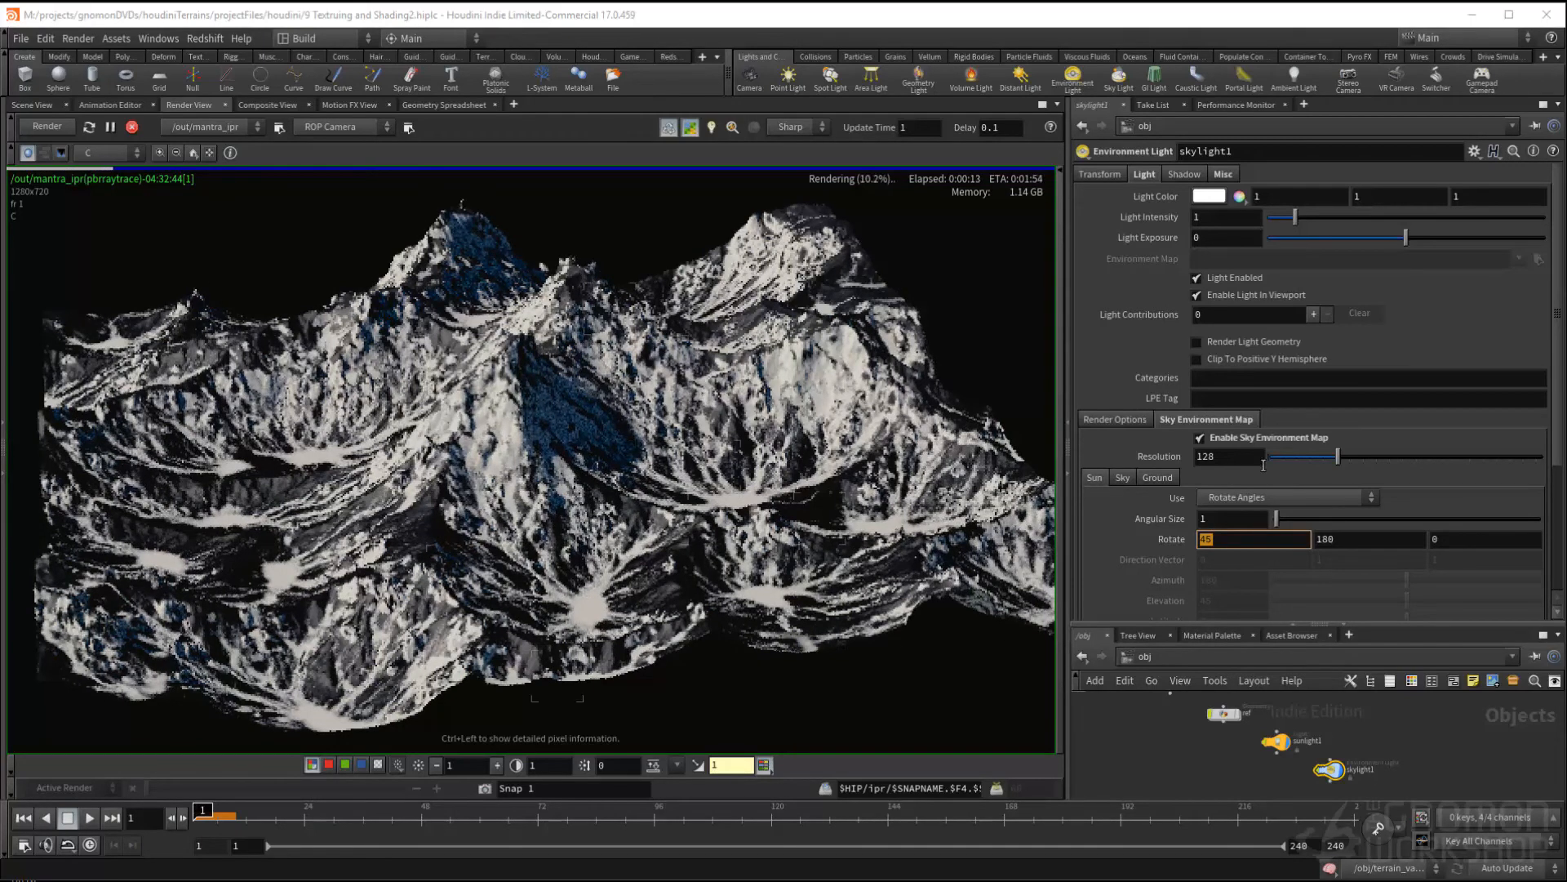
drag(1227, 543, 1155, 539)
click(1256, 538)
drag(1255, 539, 1220, 540)
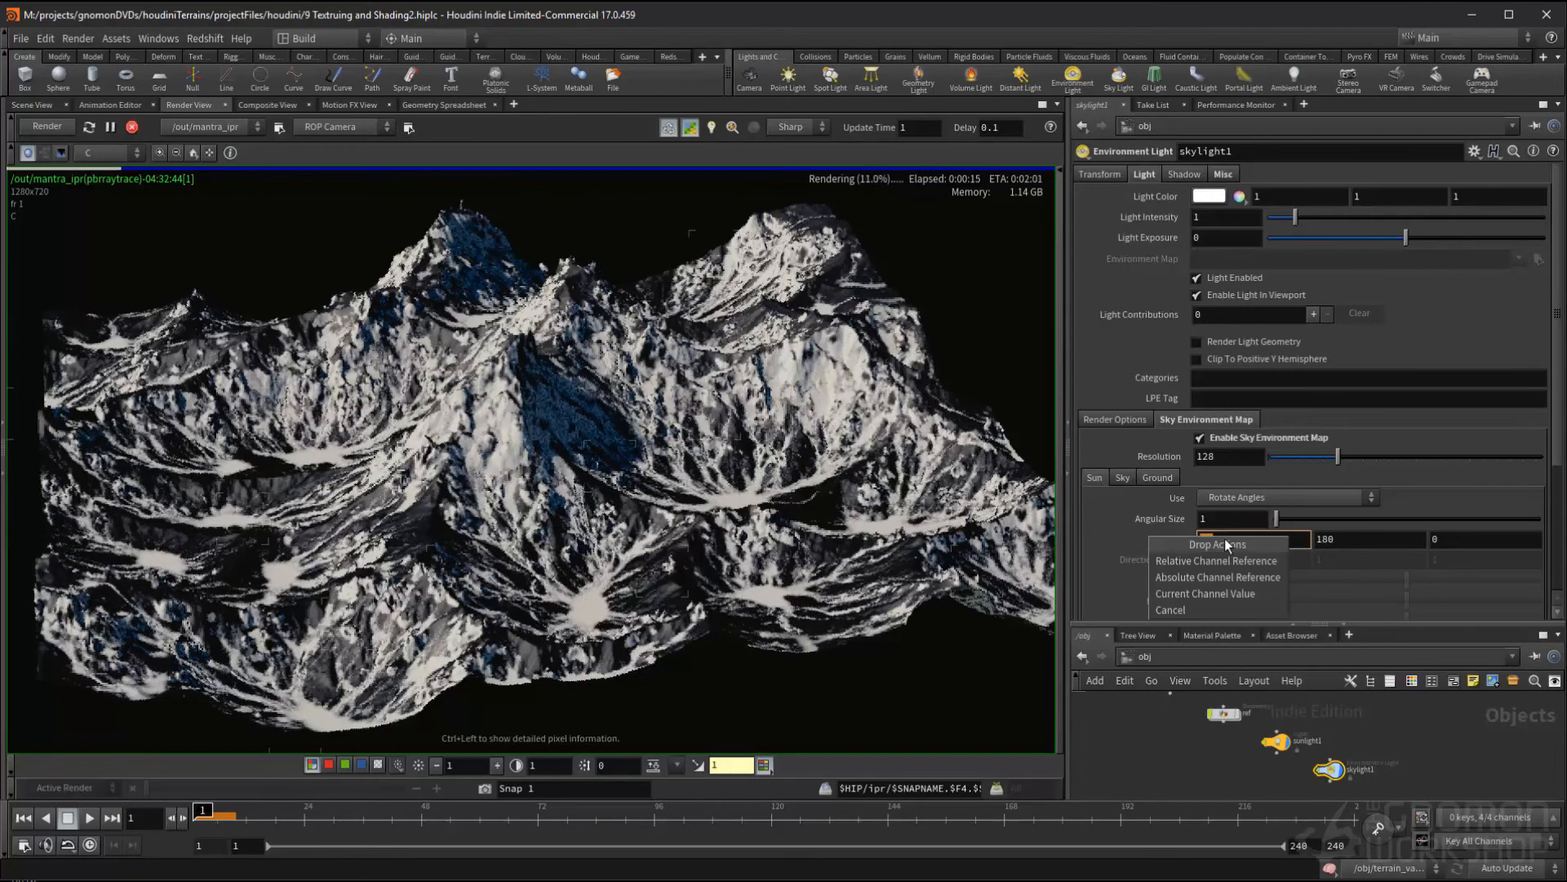
click(1146, 527)
click(1223, 537)
text(25)
key(Return)
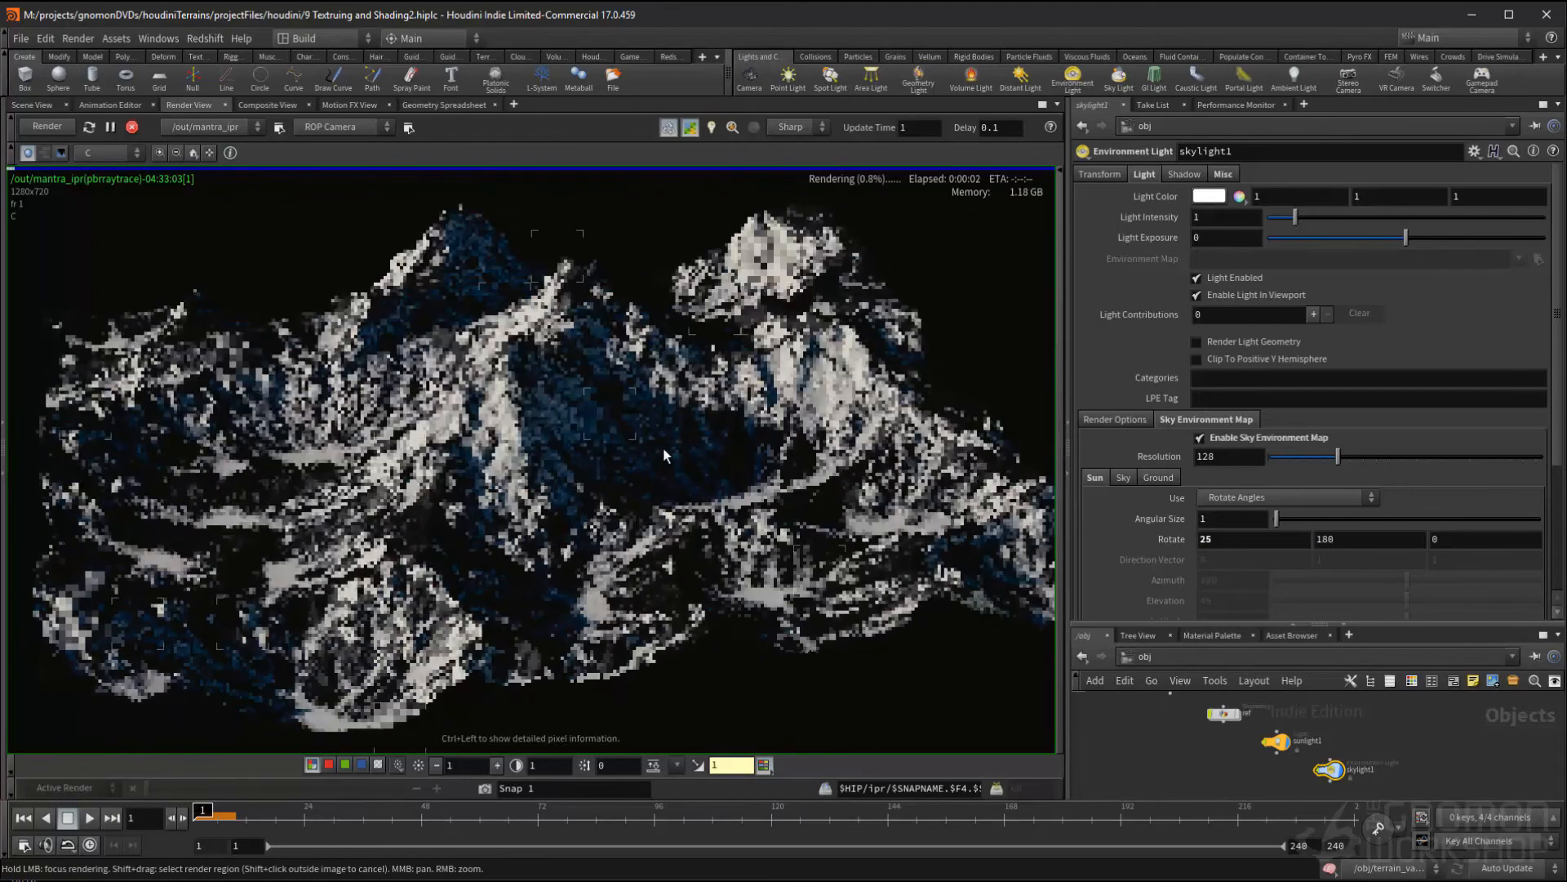
- Set the sky light's light intensity to 2
drag(1121, 224, 1004, 216)
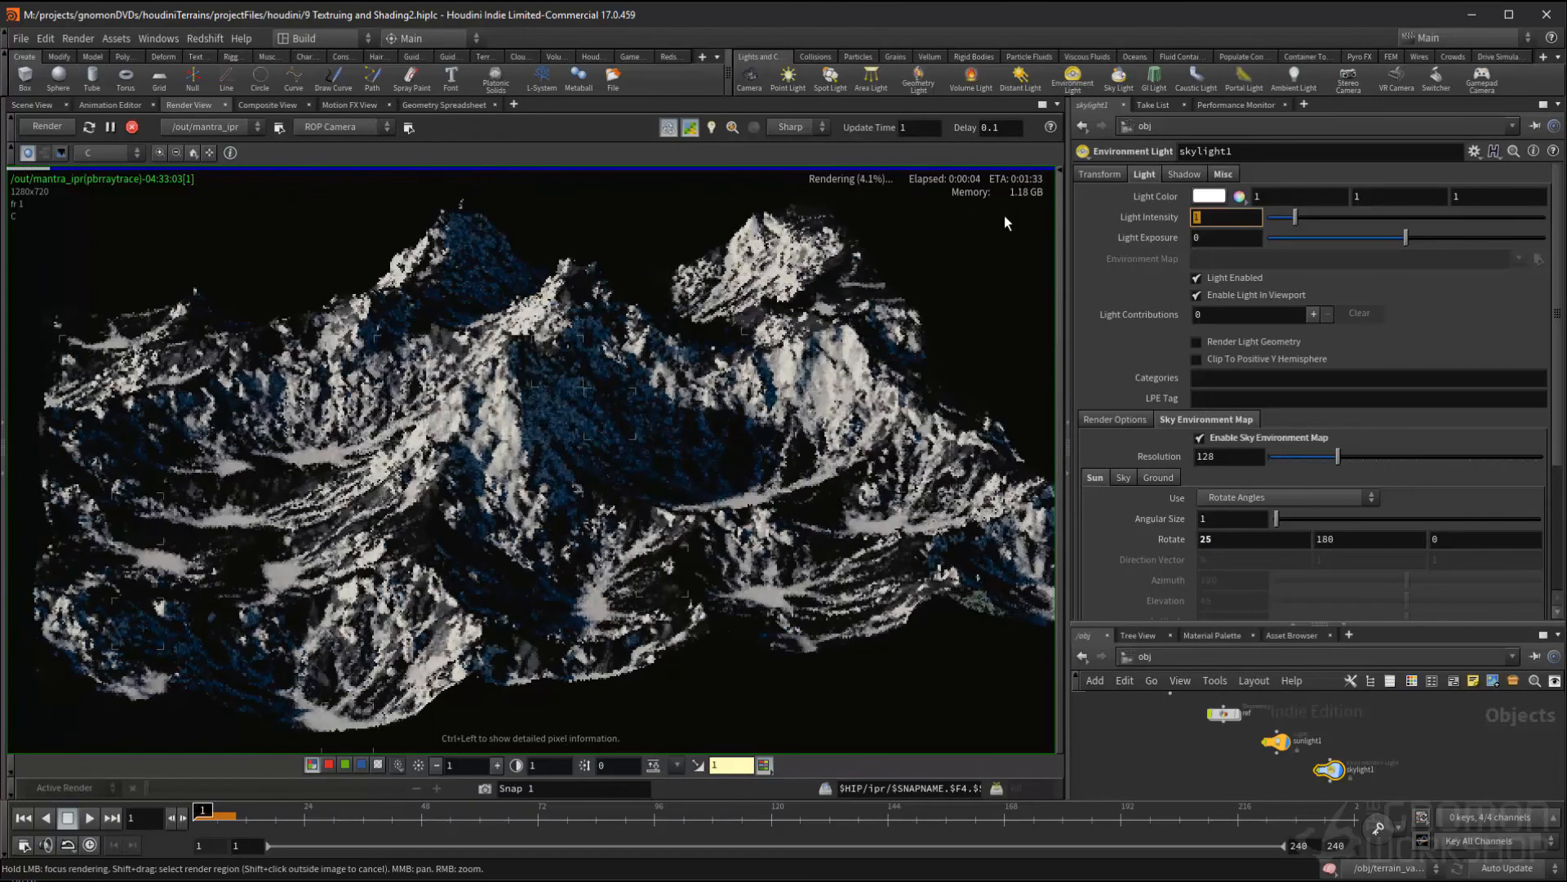
text(2)
key(Tab)
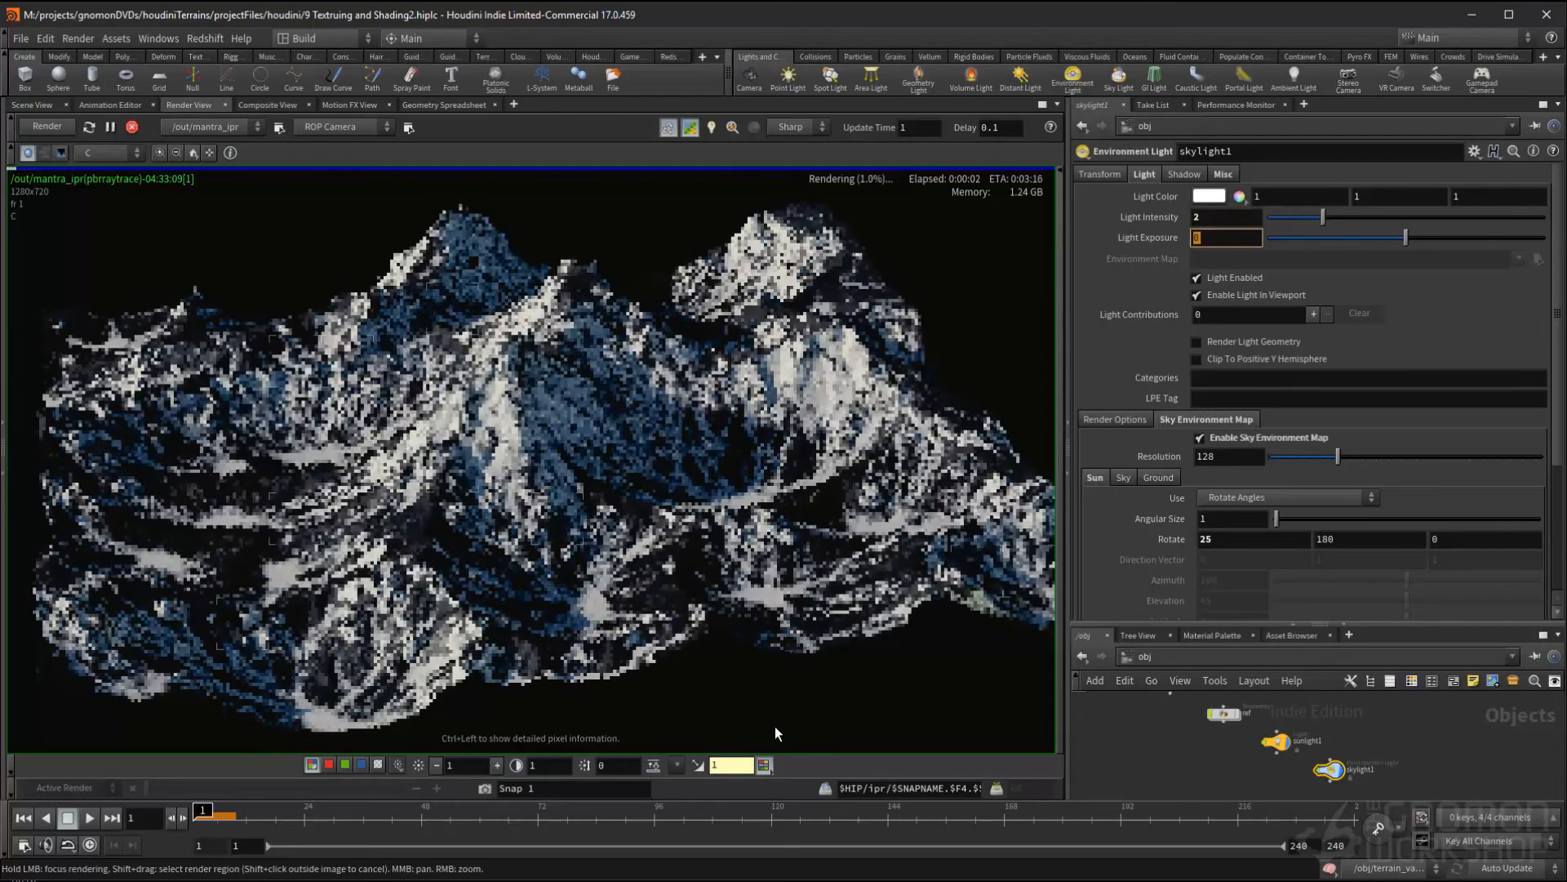
- Try a gamma of 2.2 for the render preview and return it to 1
text(2.2)
key(Return)
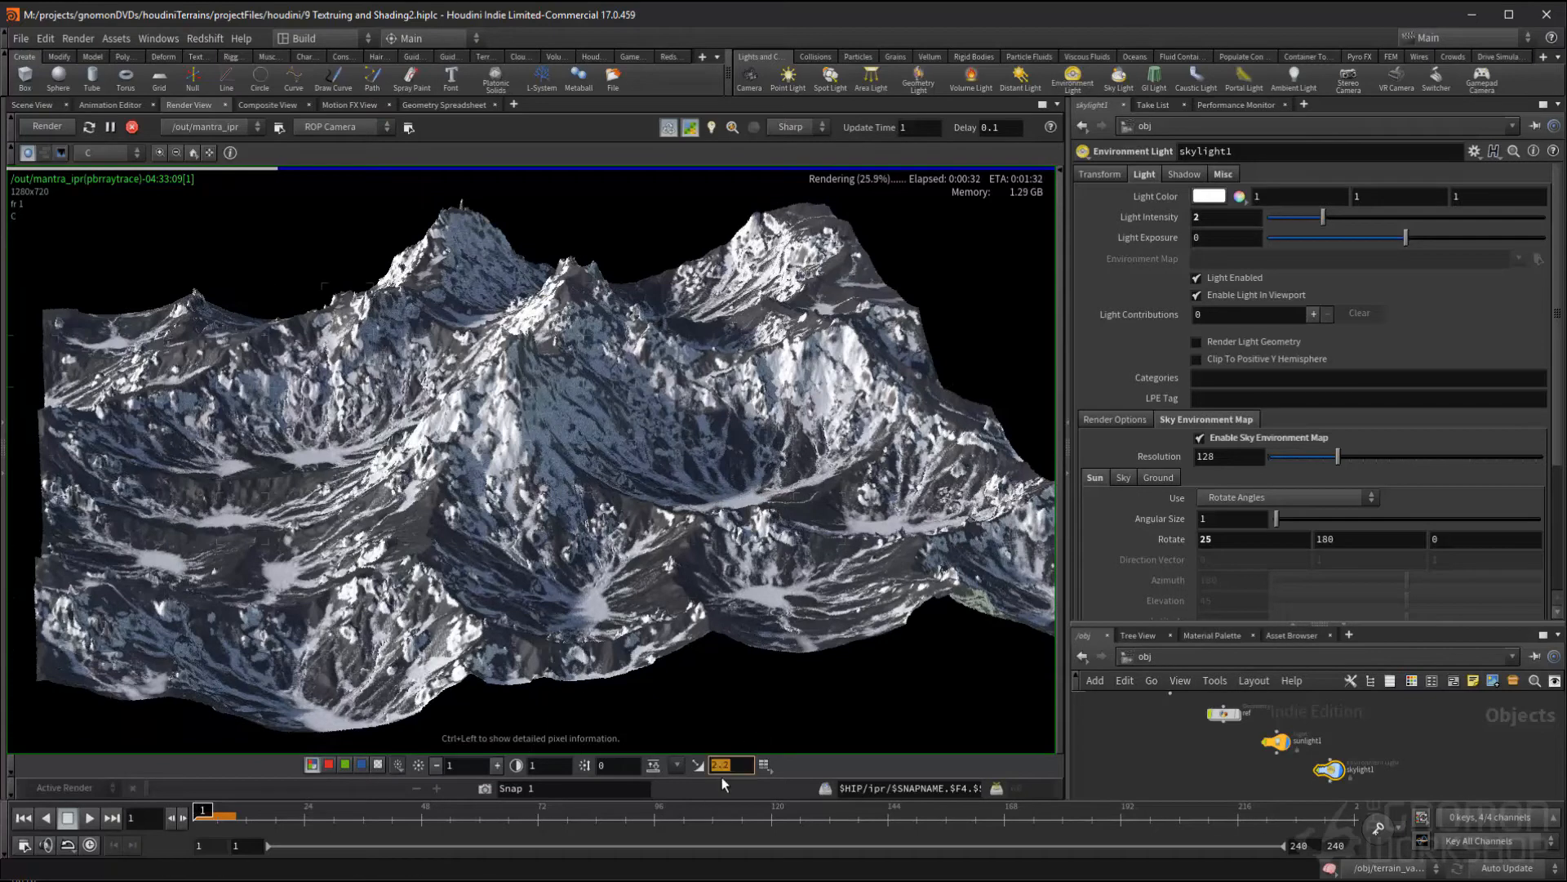
text(1)
key(Return)
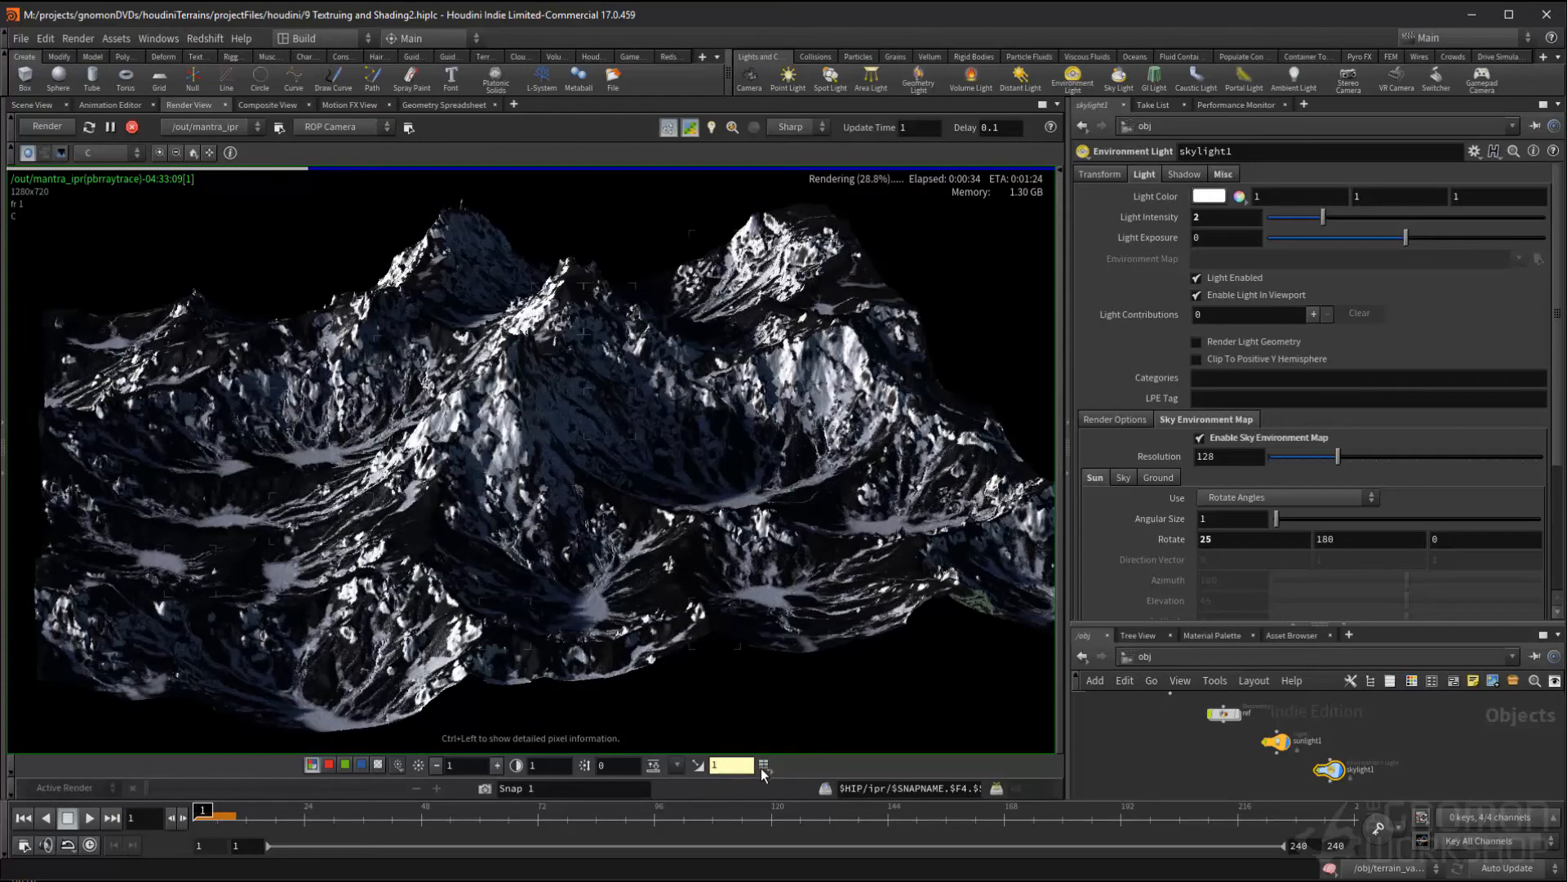
- Load the color correction LUT OCIO-houdini_spi-vfx_lnf_to_srgb8.lut from $HIP/misc for the render preview
click(762, 766)
click(795, 777)
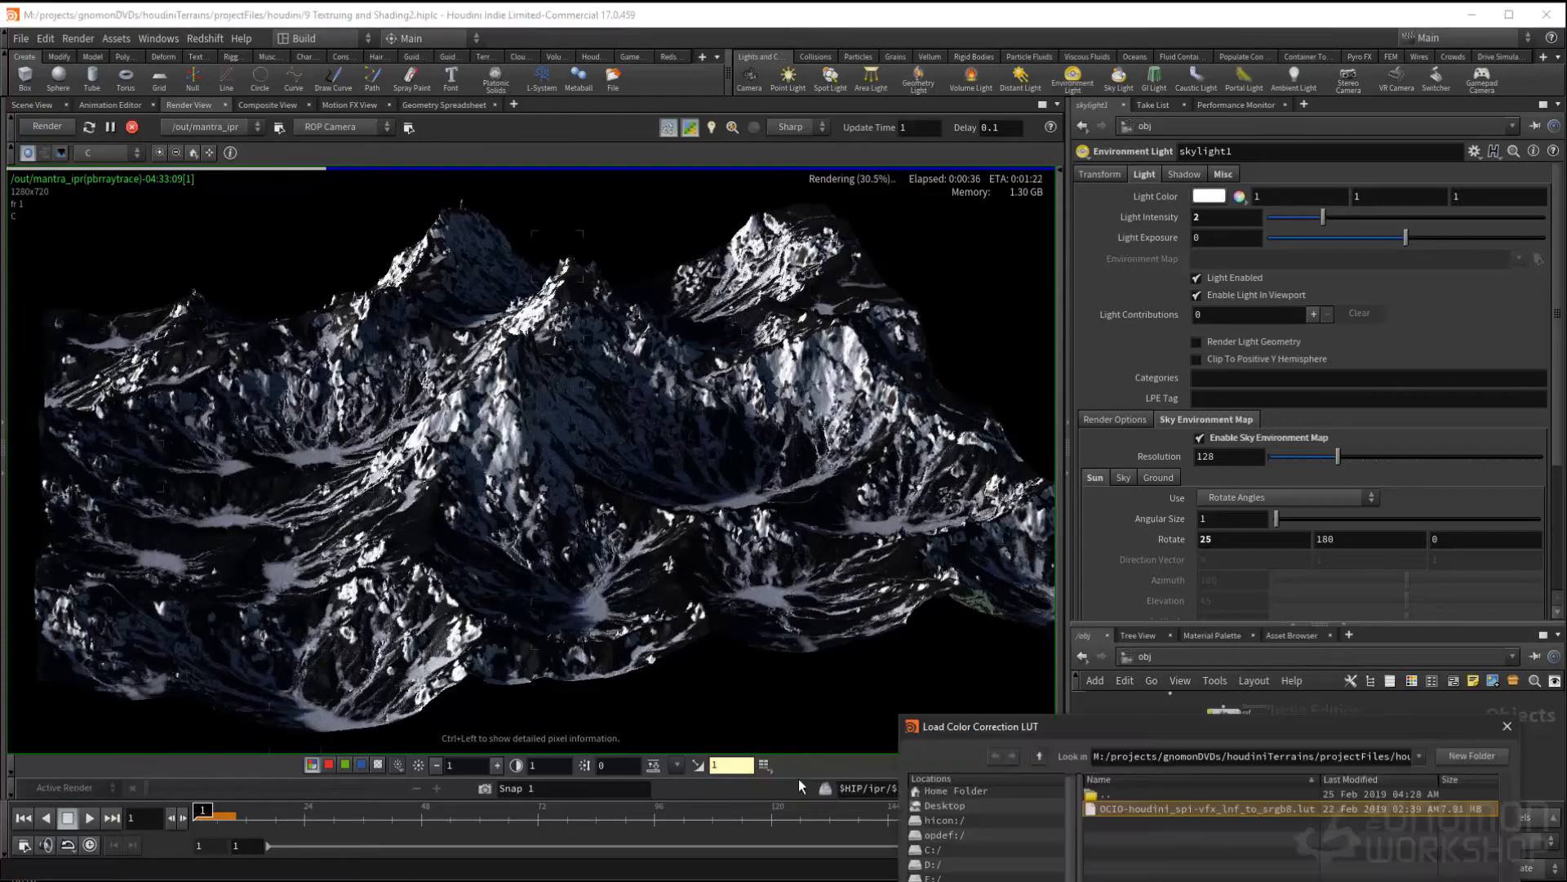
click(542, 699)
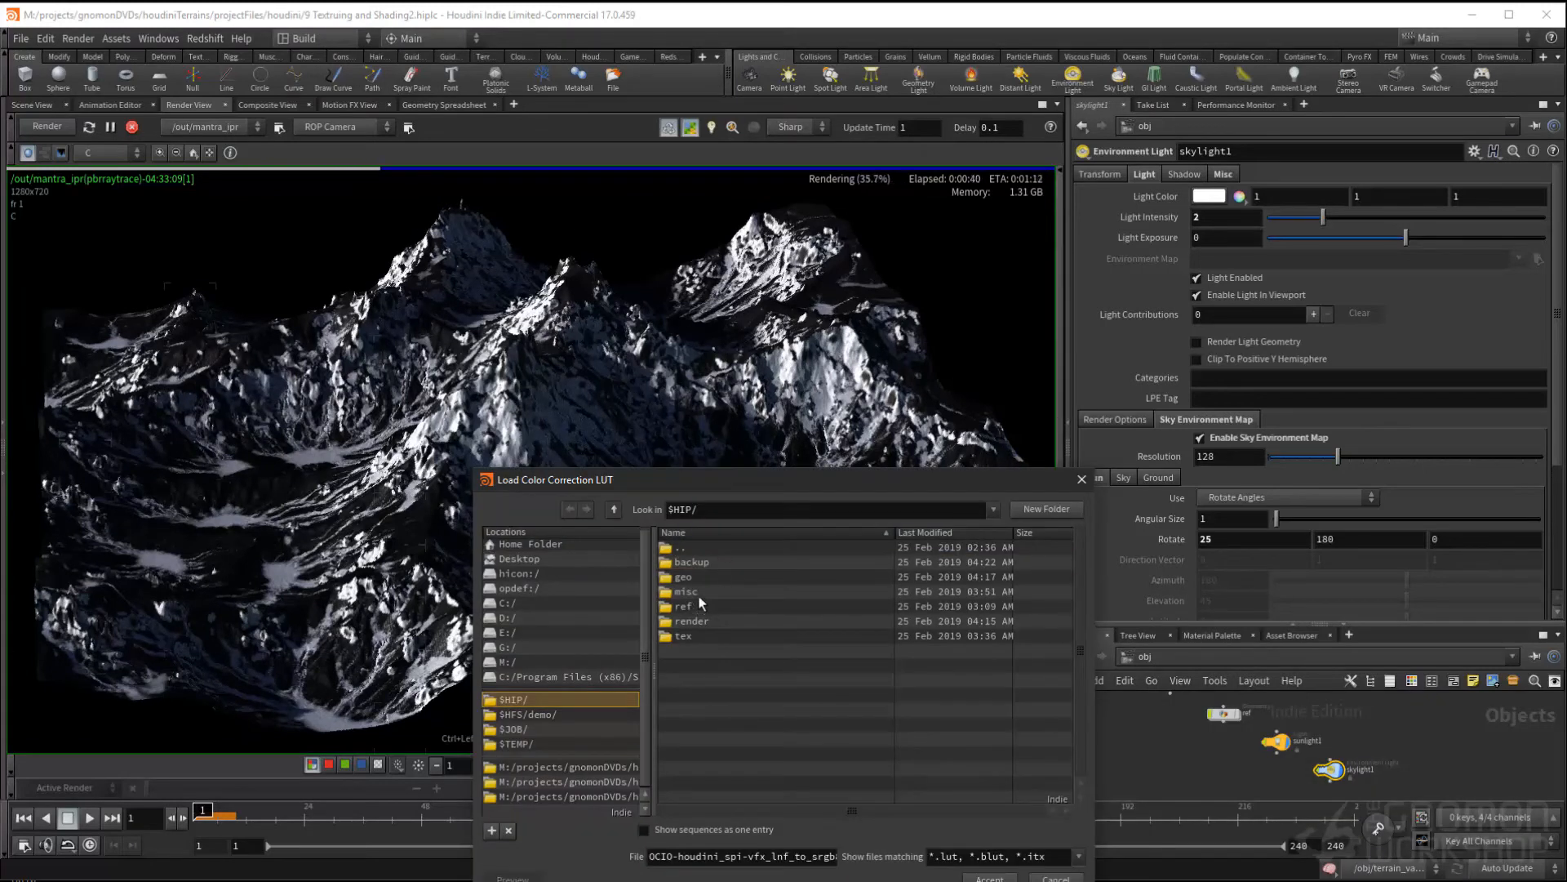
double_click(698, 591)
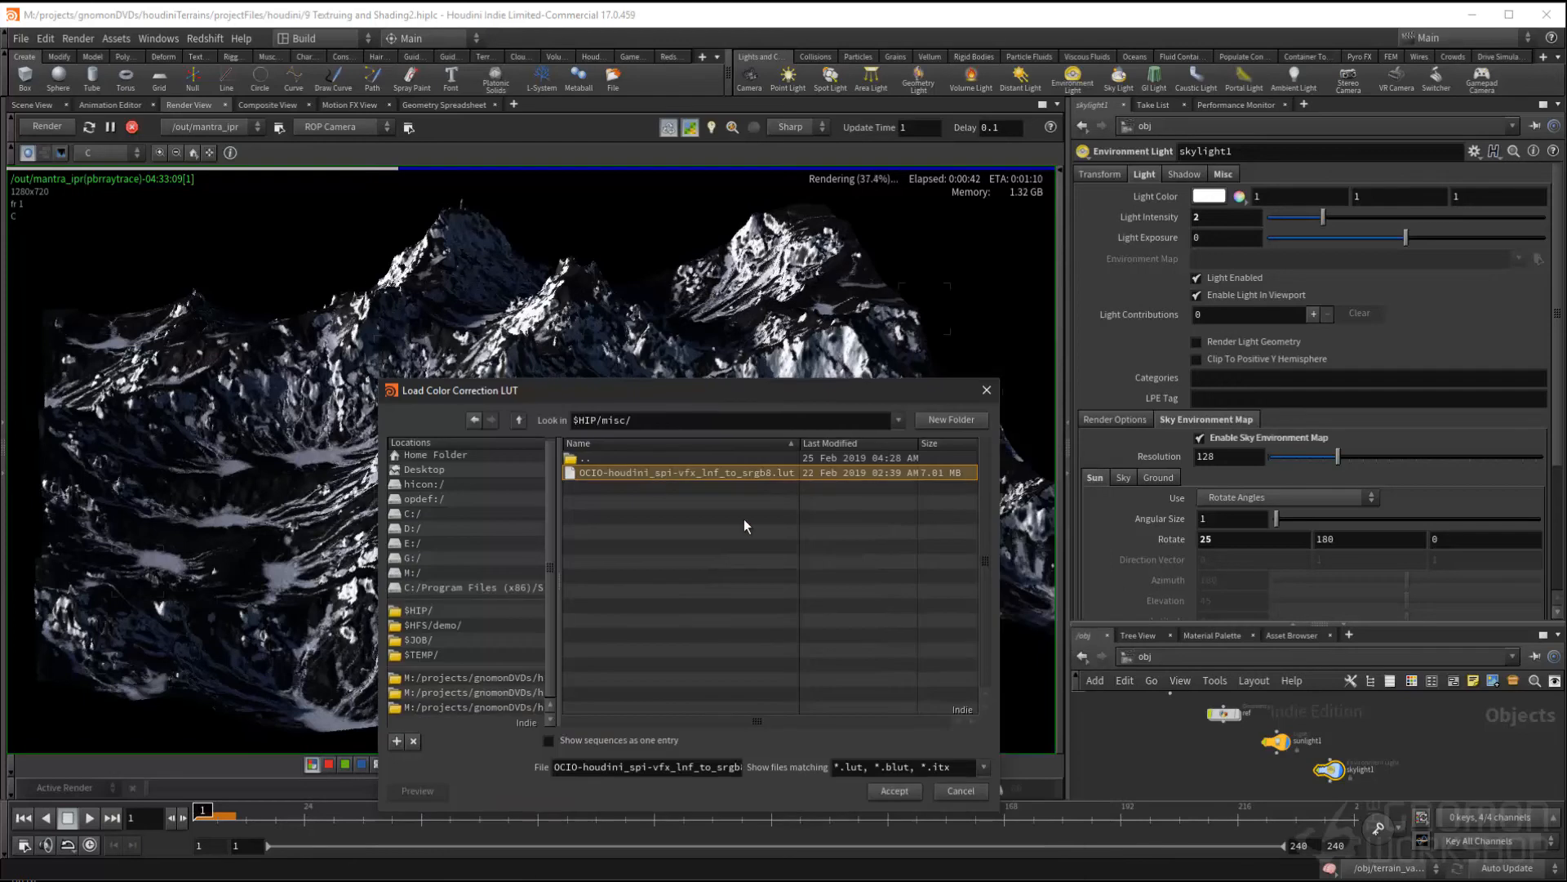
click(891, 790)
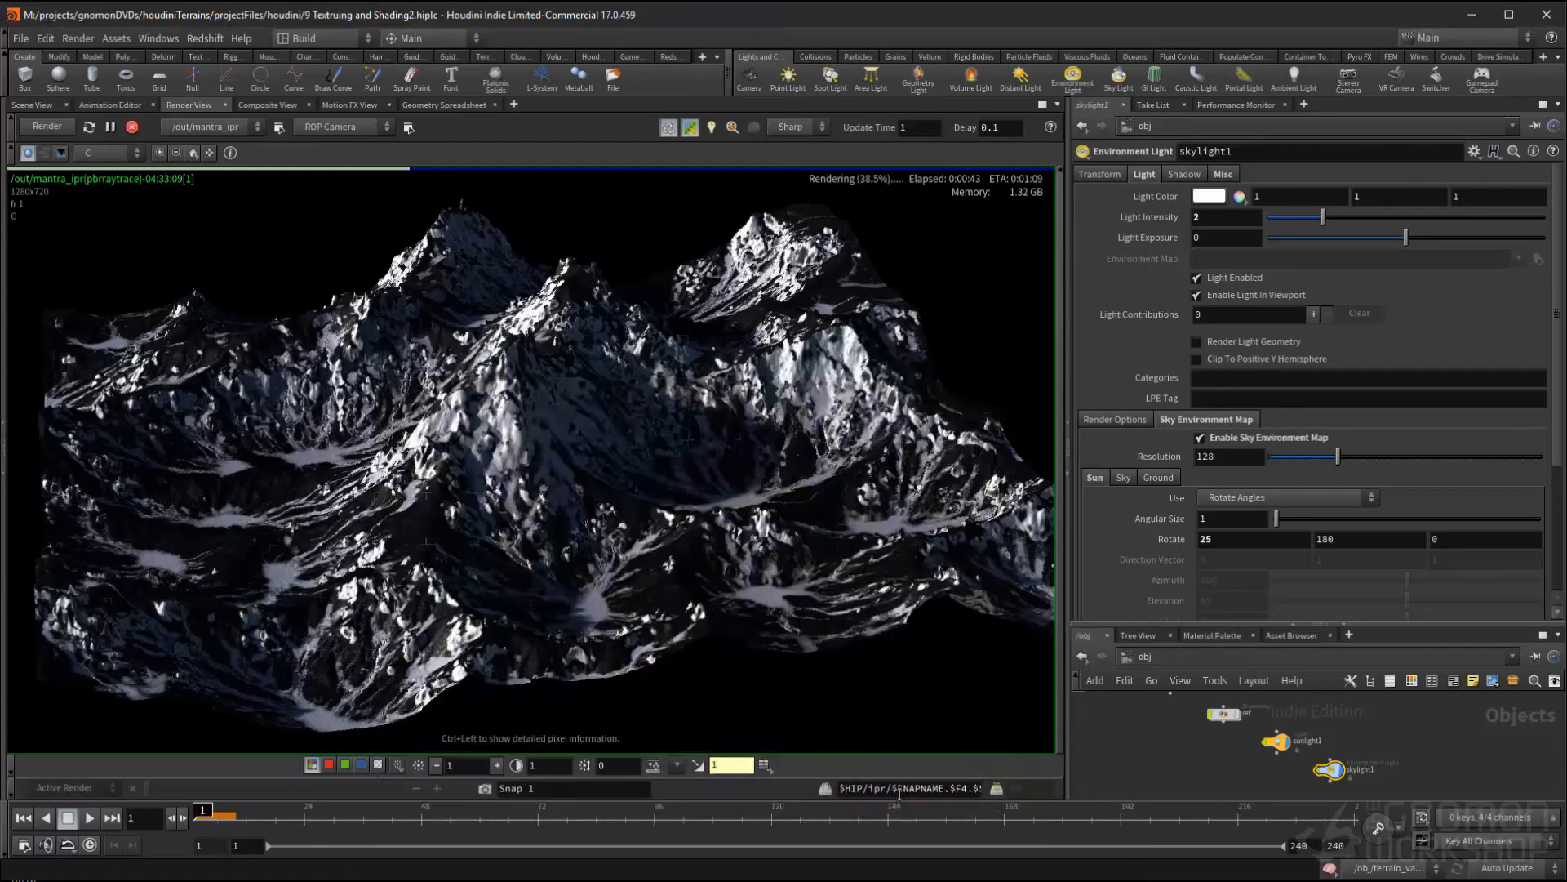
- Try a light intensity of 4 on the sky light and return it to 2
middle_drag(771, 546, 768, 564)
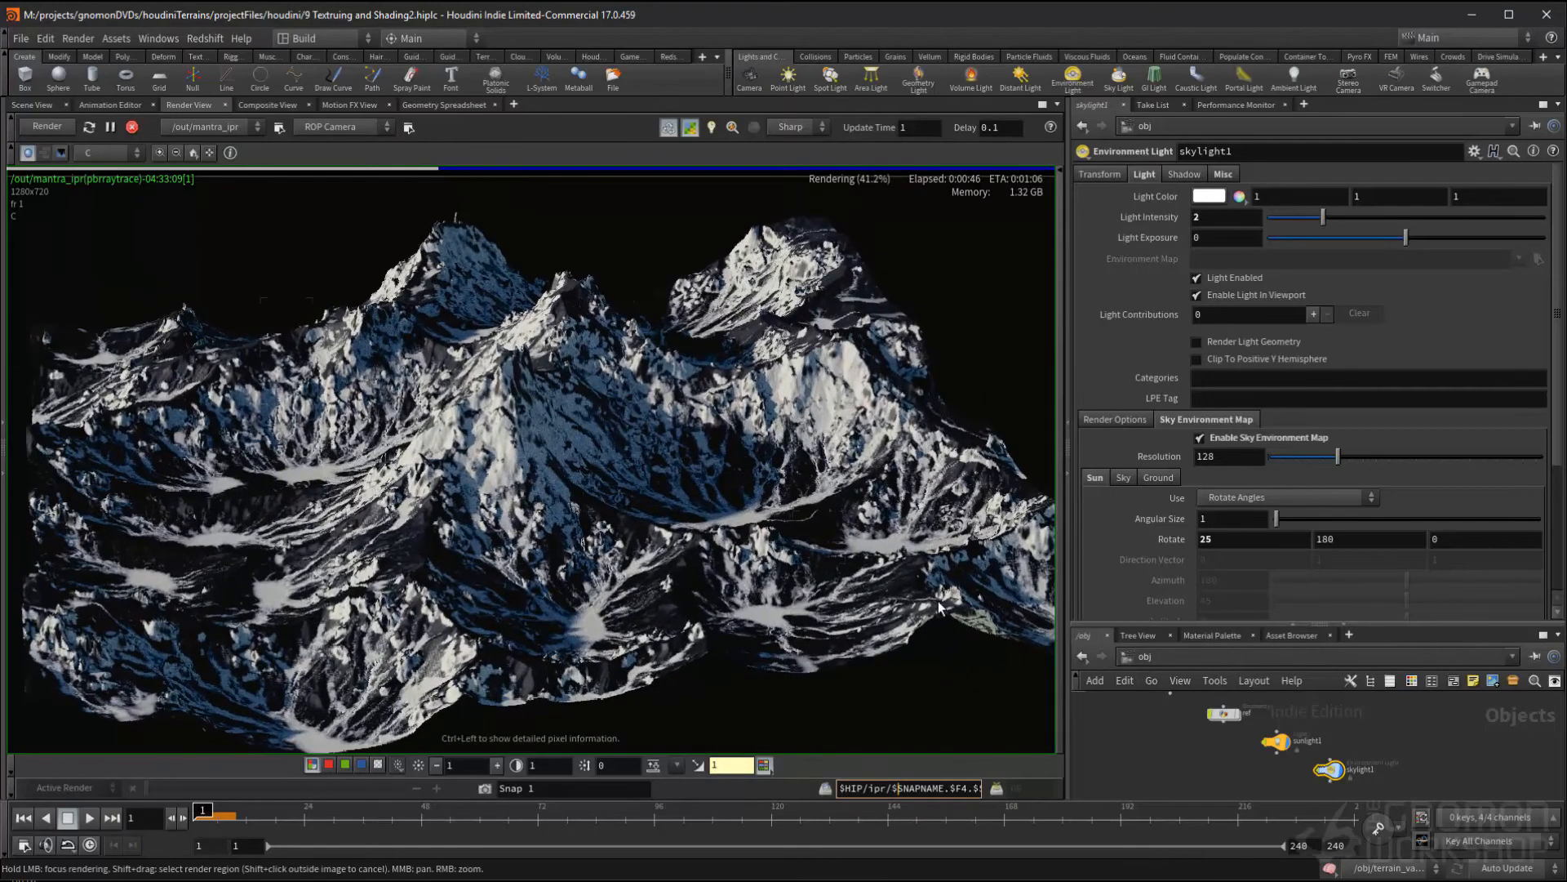
right_drag(777, 577, 762, 583)
drag(1204, 217, 1070, 210)
text(4)
key(Tab)
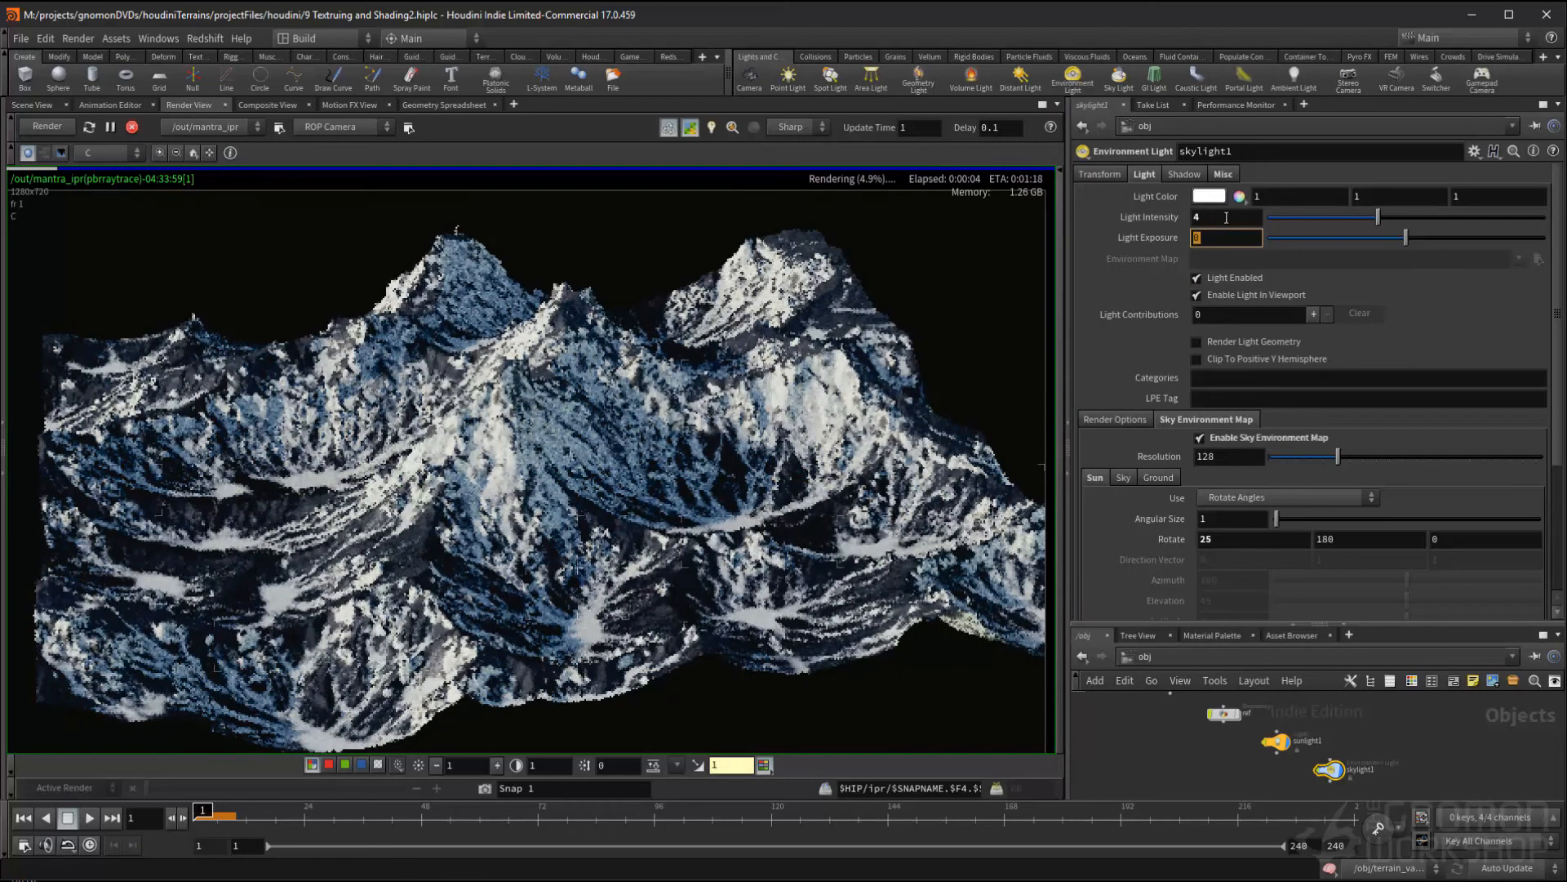
drag(1206, 217, 1100, 222)
text(2)
key(Return)
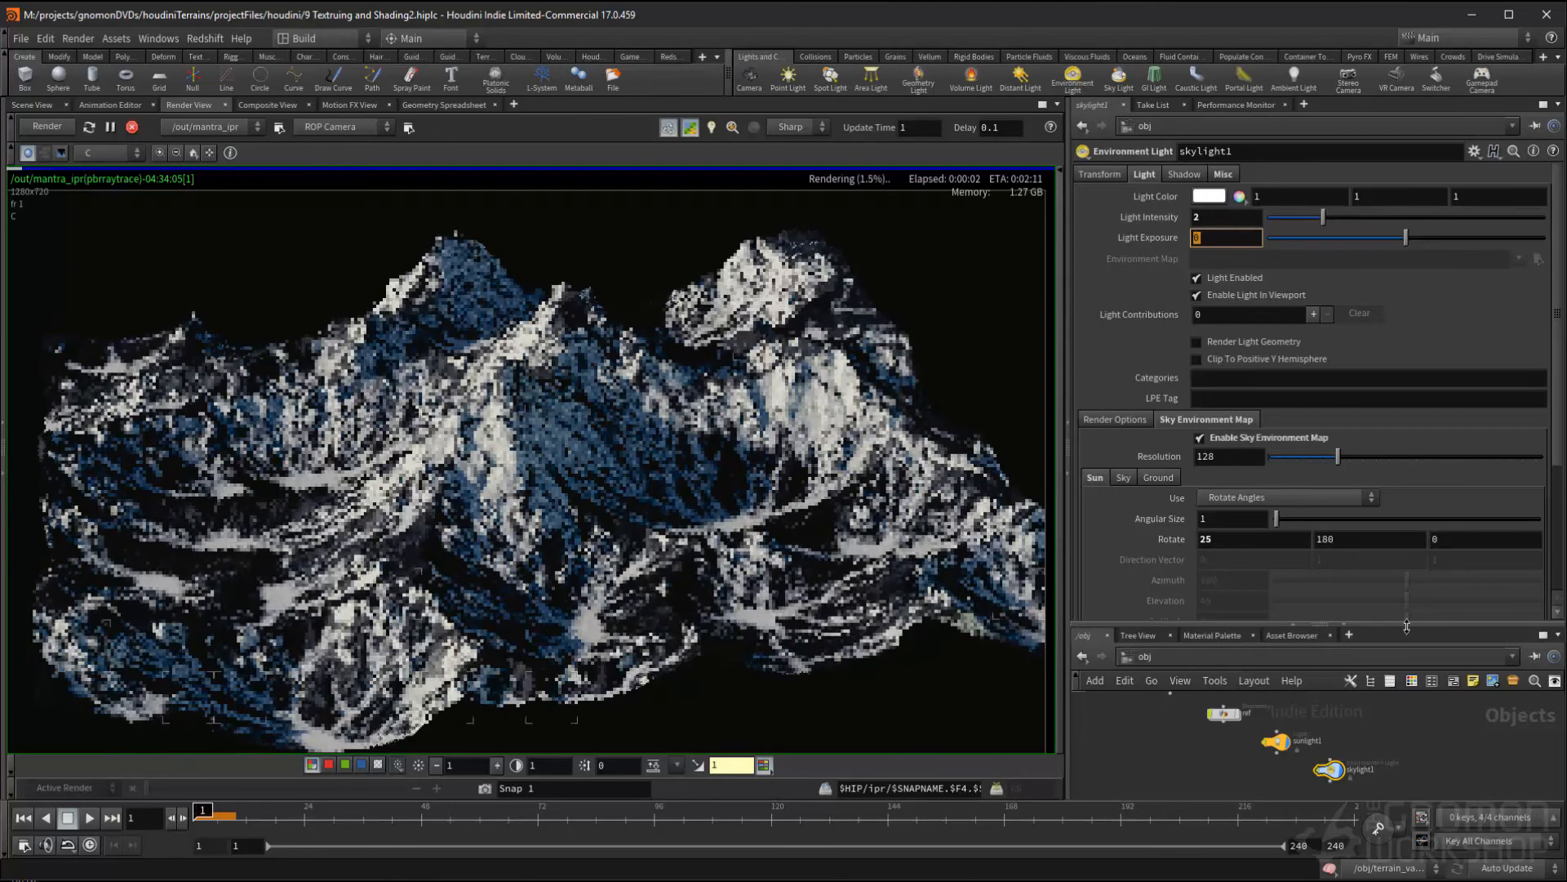
- Enter the terrain_valley1 network, enlarge the network area and stop the preview render
drag(1404, 629, 1404, 464)
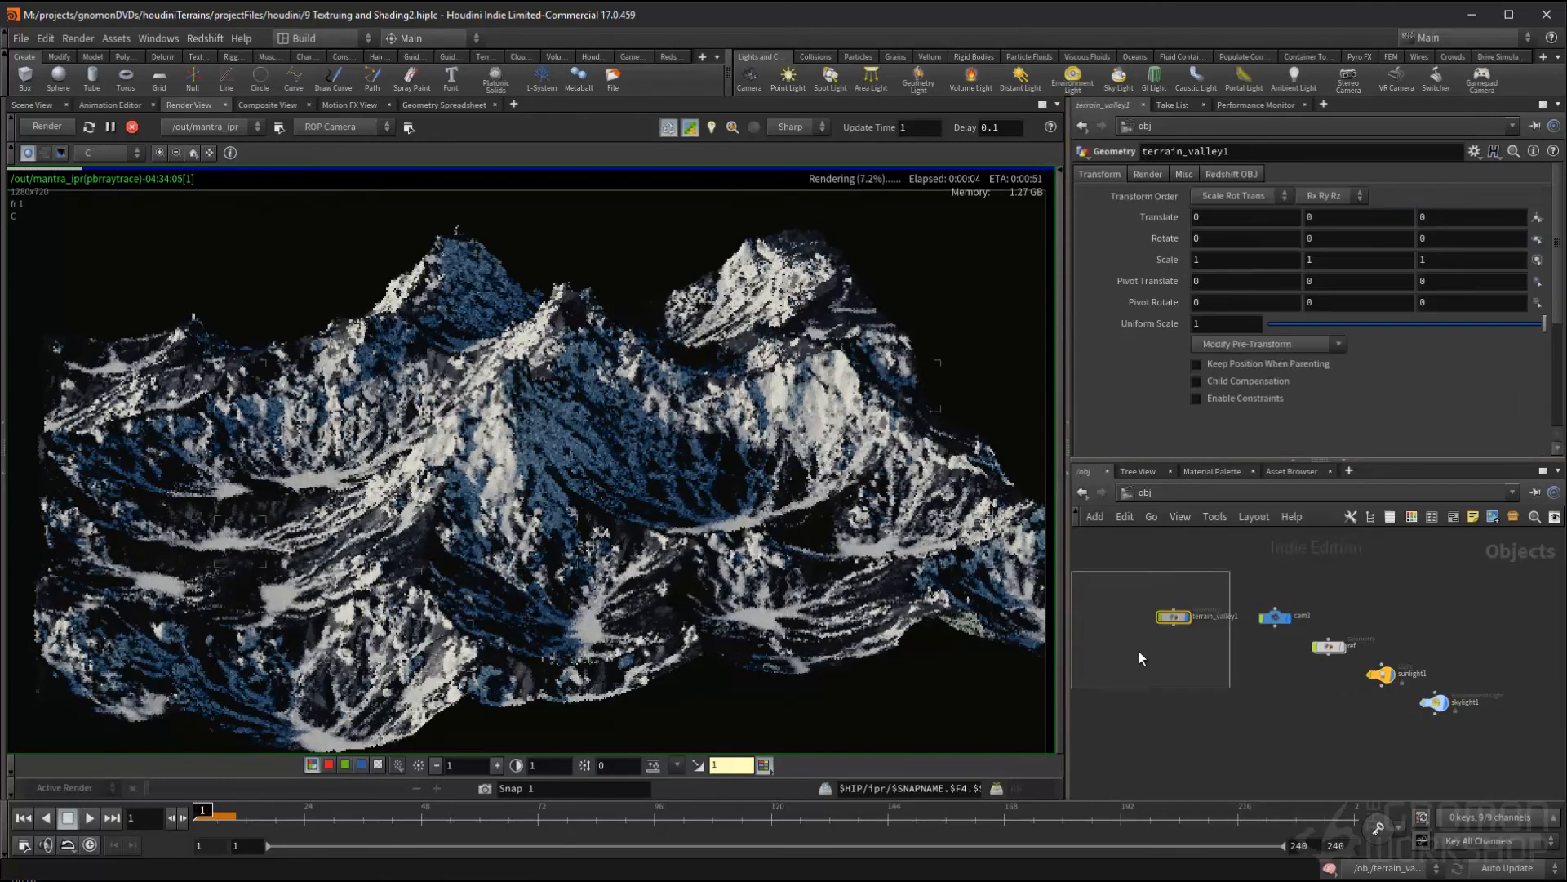
double_click(1172, 618)
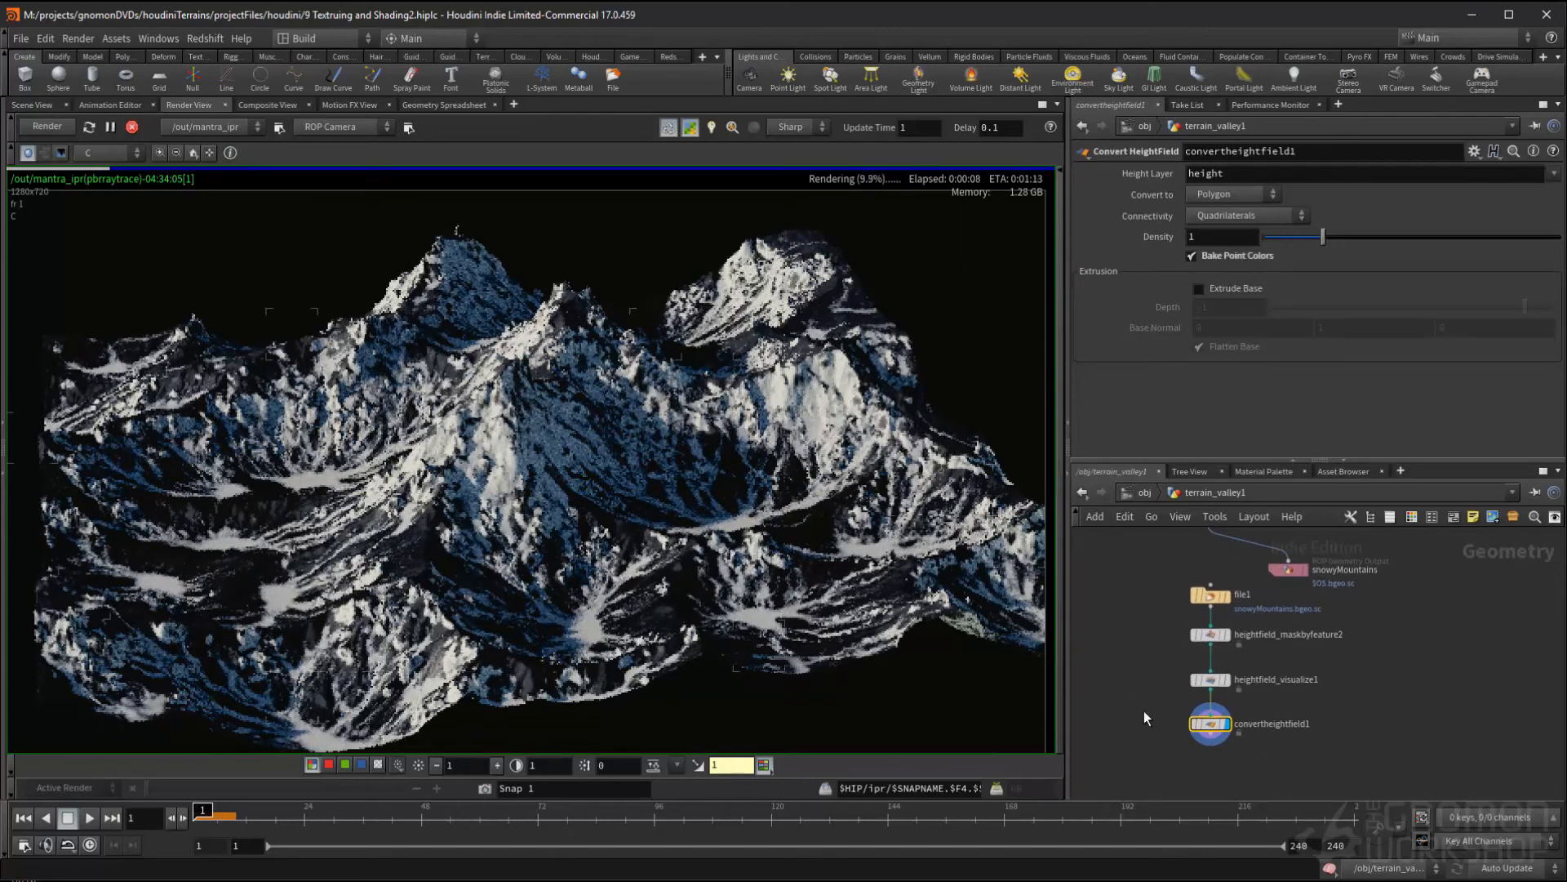
scroll(1143, 711, up, 1)
middle_drag(1144, 711, 1114, 696)
drag(1427, 461, 1427, 371)
middle_drag(1360, 640, 1341, 691)
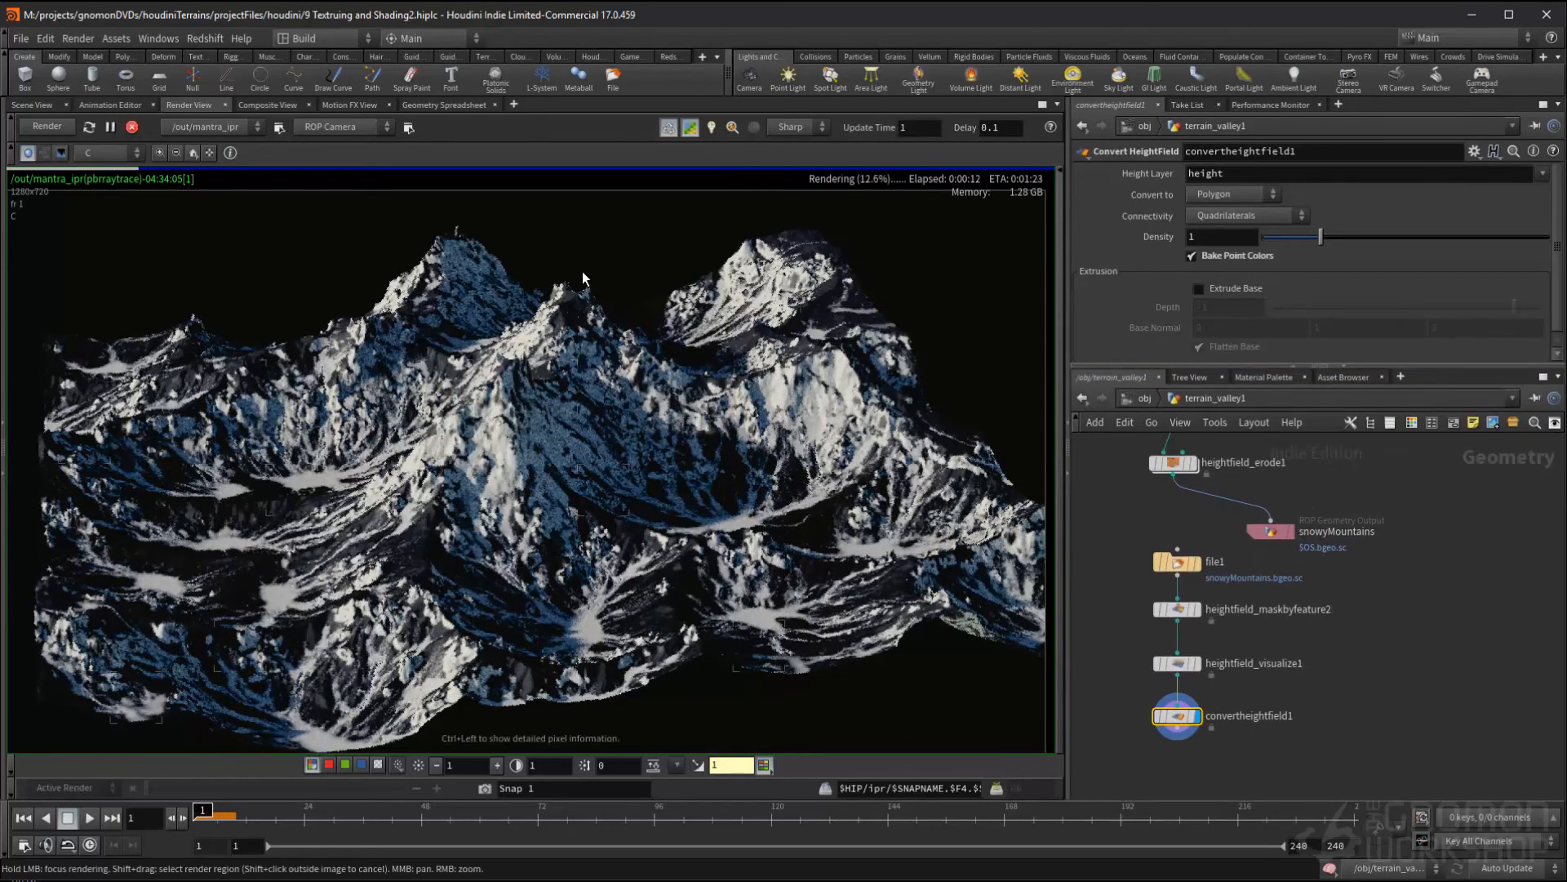
click(131, 127)
click(1359, 673)
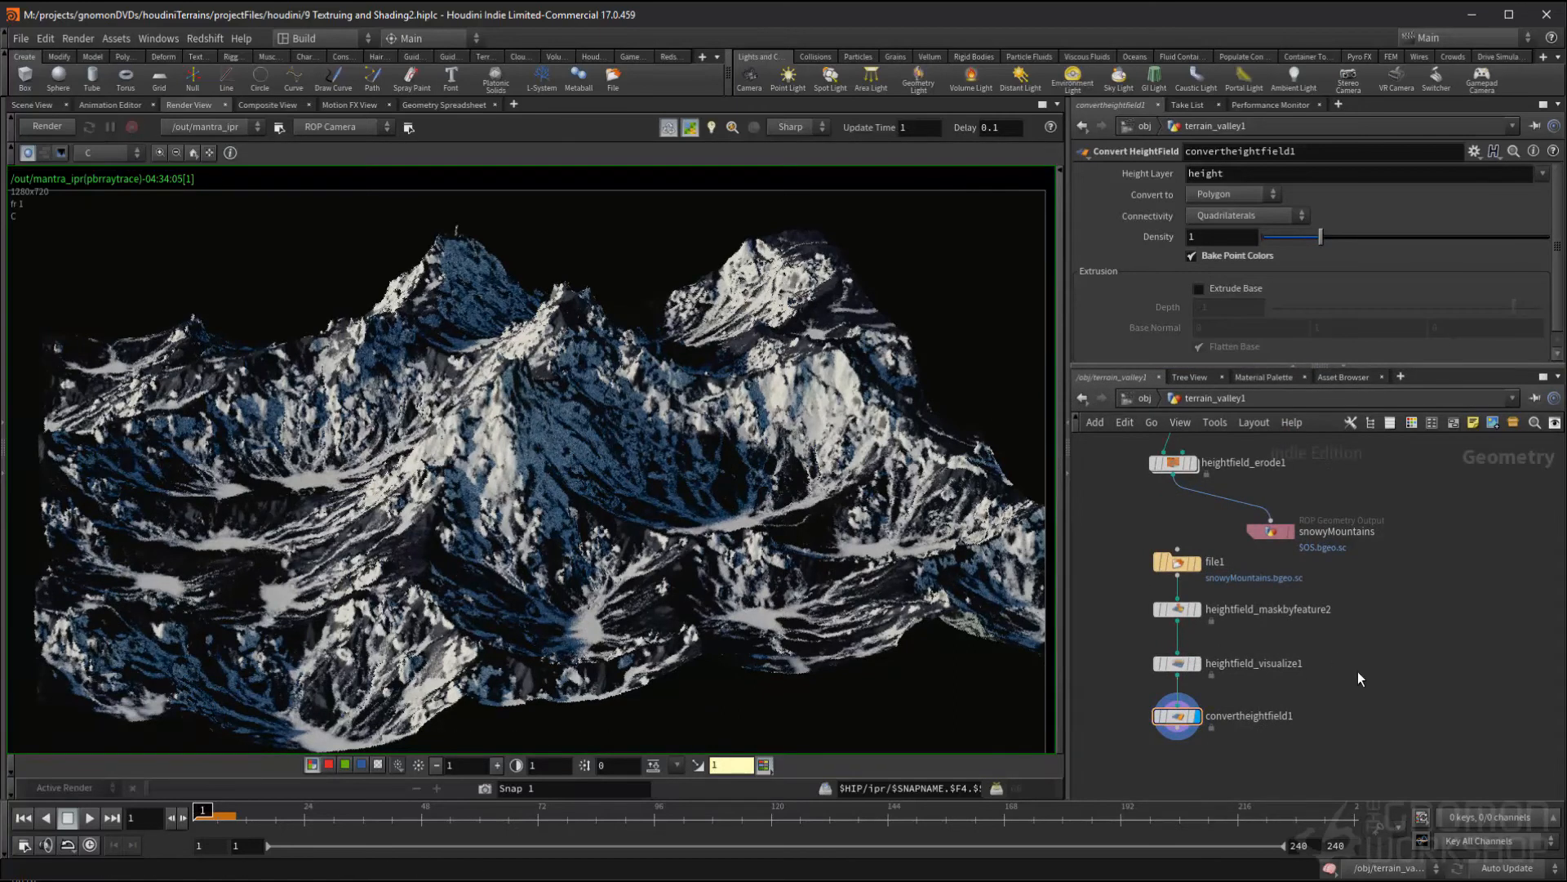
key(Tab)
text(mat)
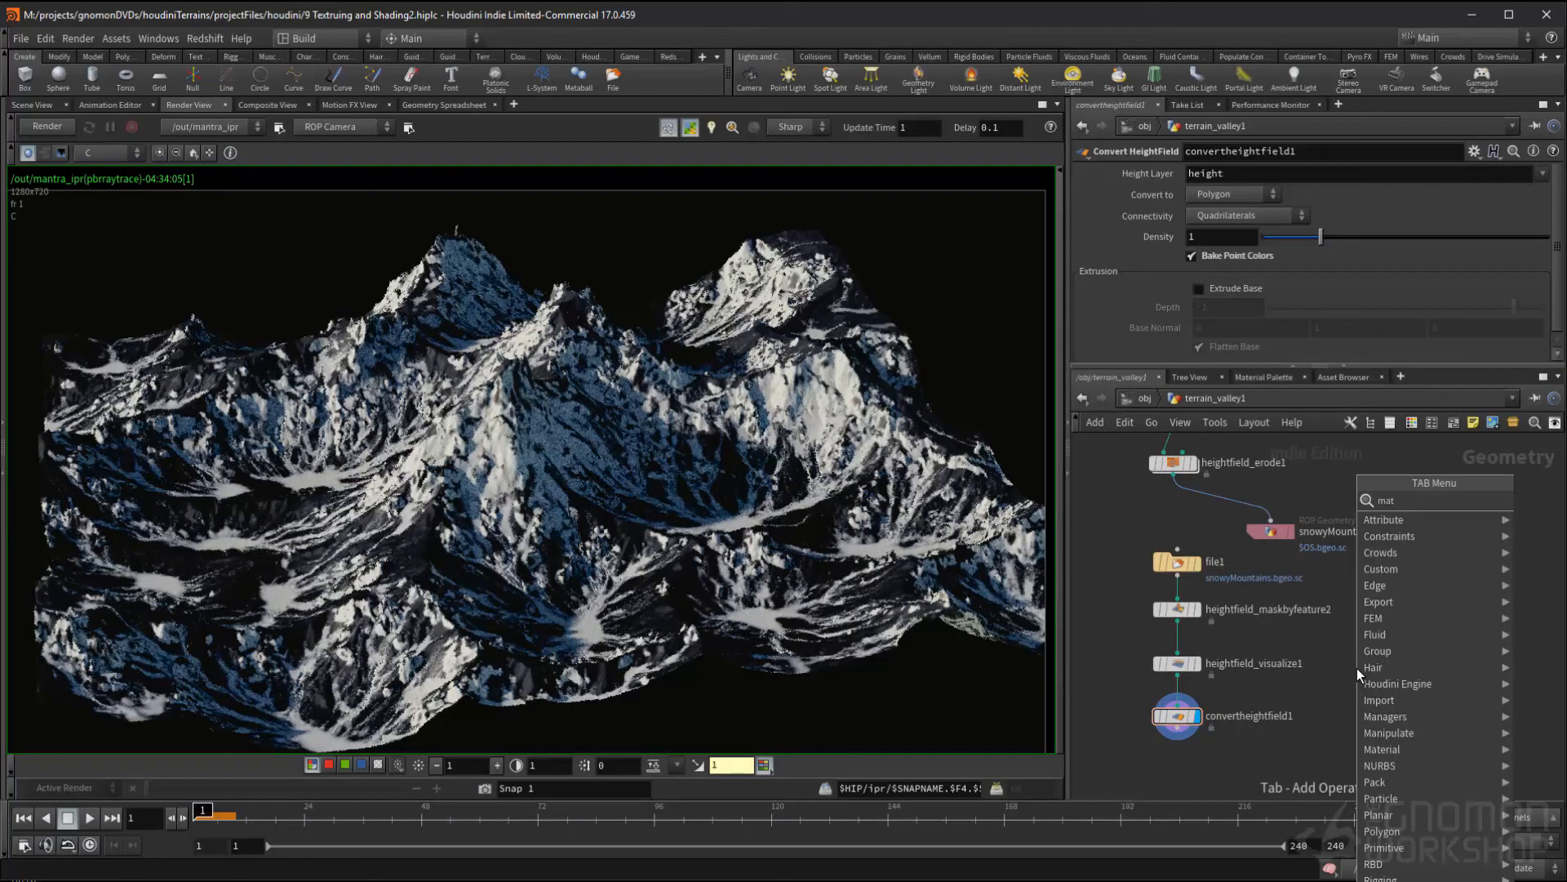
key(Return)
click(1357, 667)
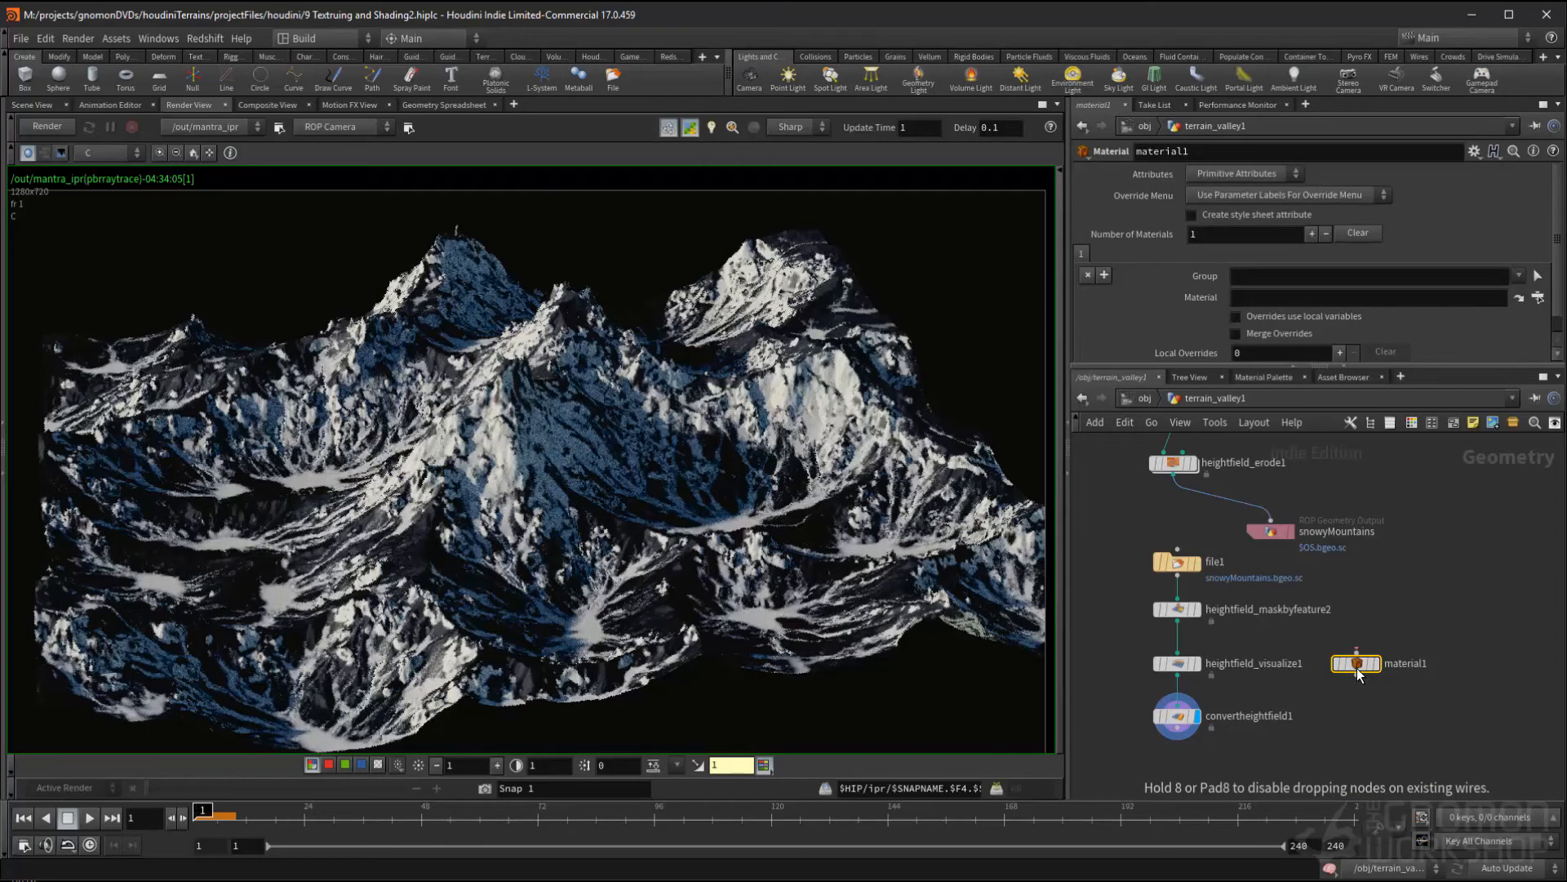
key(ctrl+z)
- Add a Material Network node beside heightfield_visualize1 in the terrain_valley1 network
key(Tab)
text(mat)
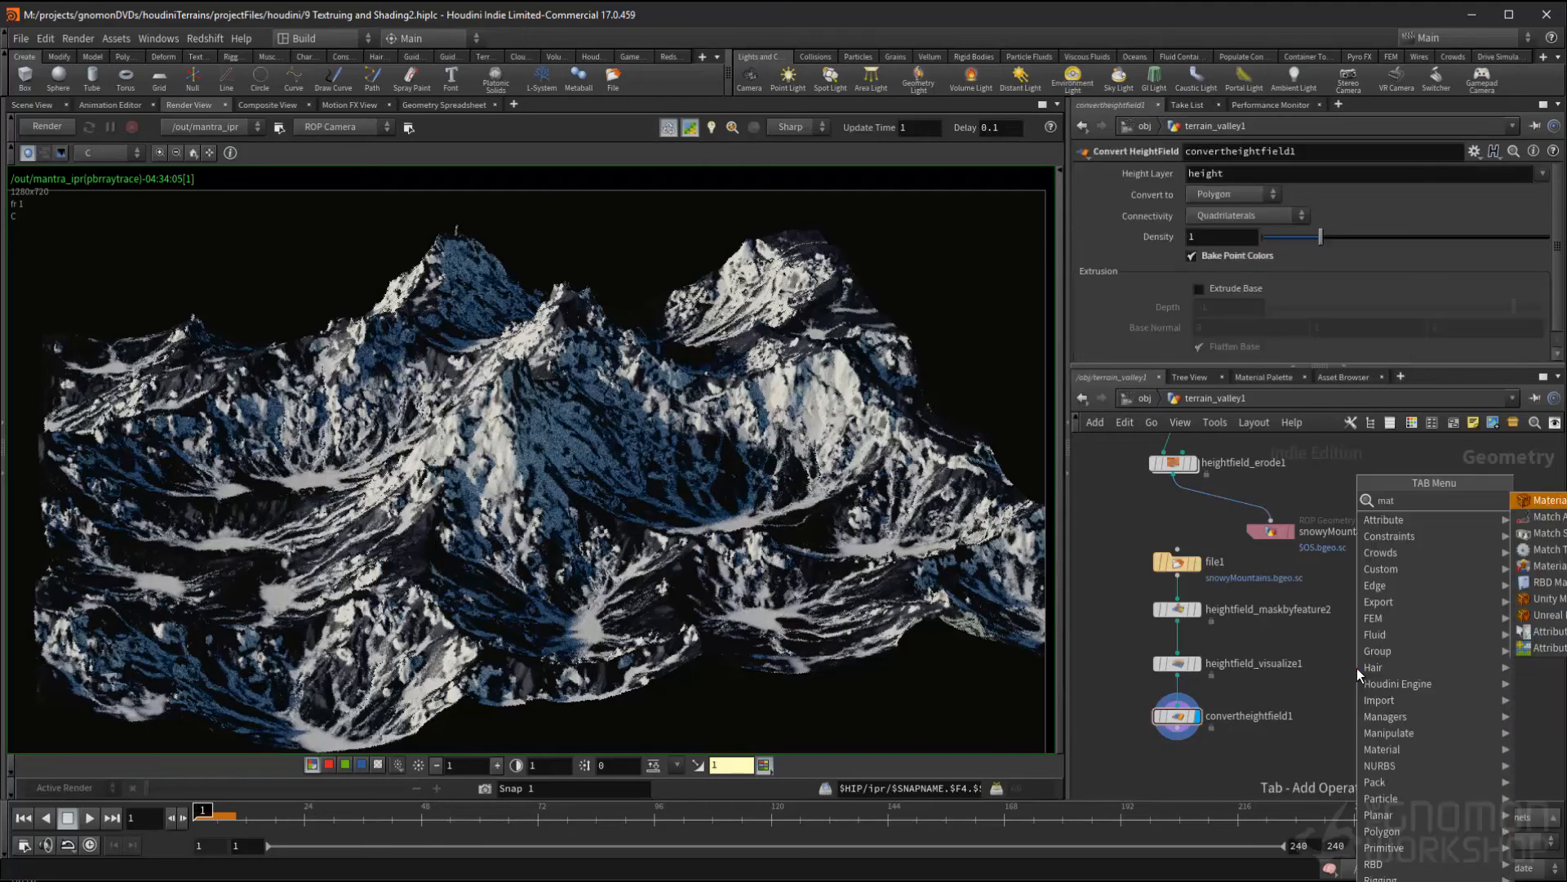
key(Down)
key(Down)
key(Down)
key(Down)
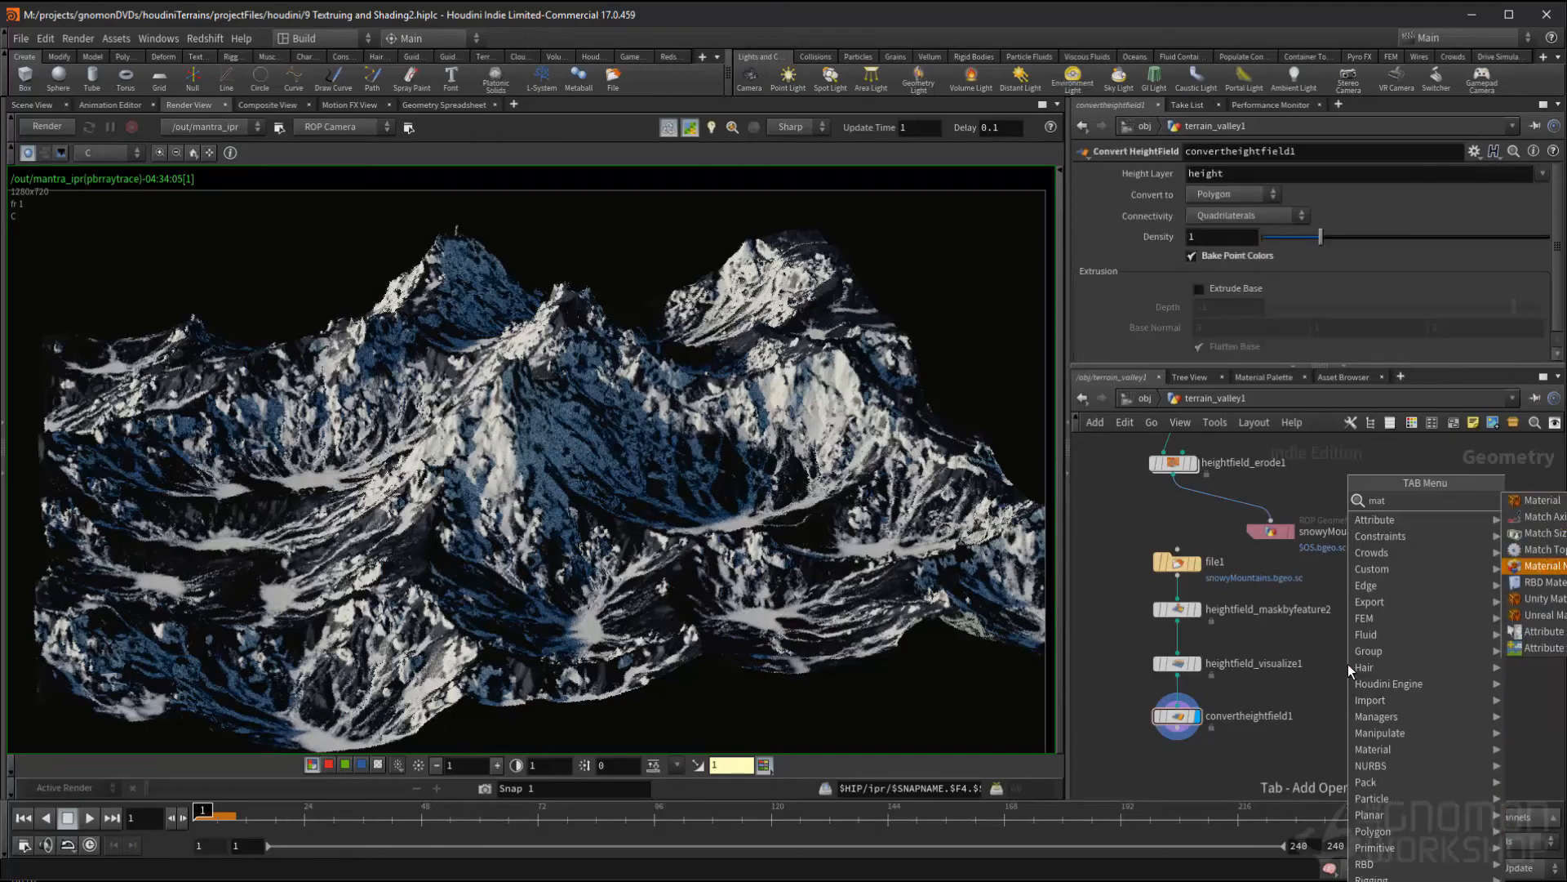
key(Return)
click(1348, 664)
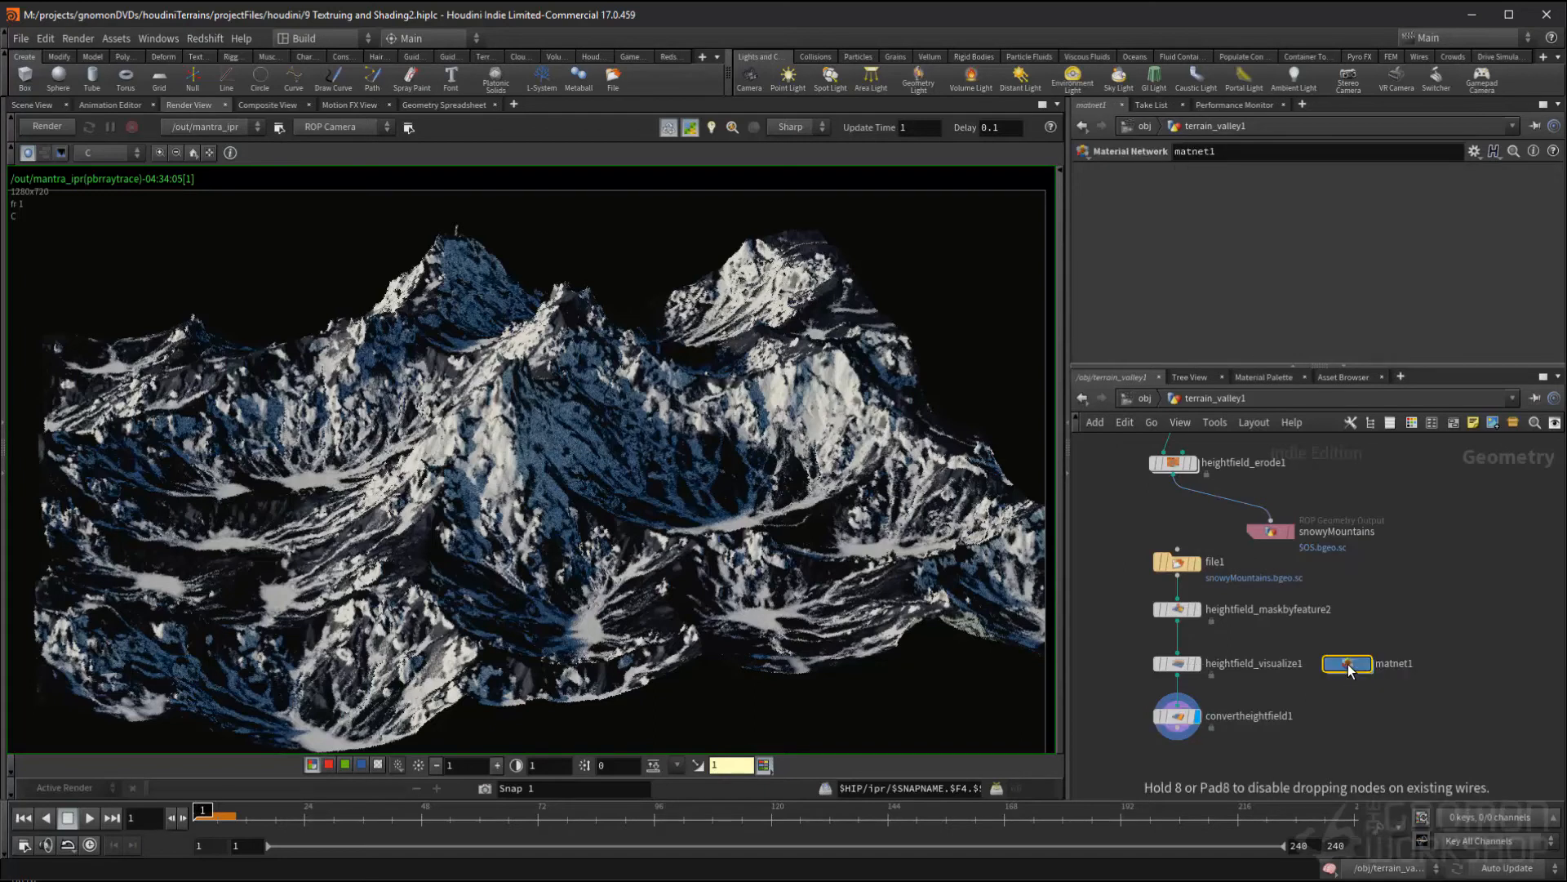
- Go inside matnet1 and add a Principled Shader
double_click(1348, 665)
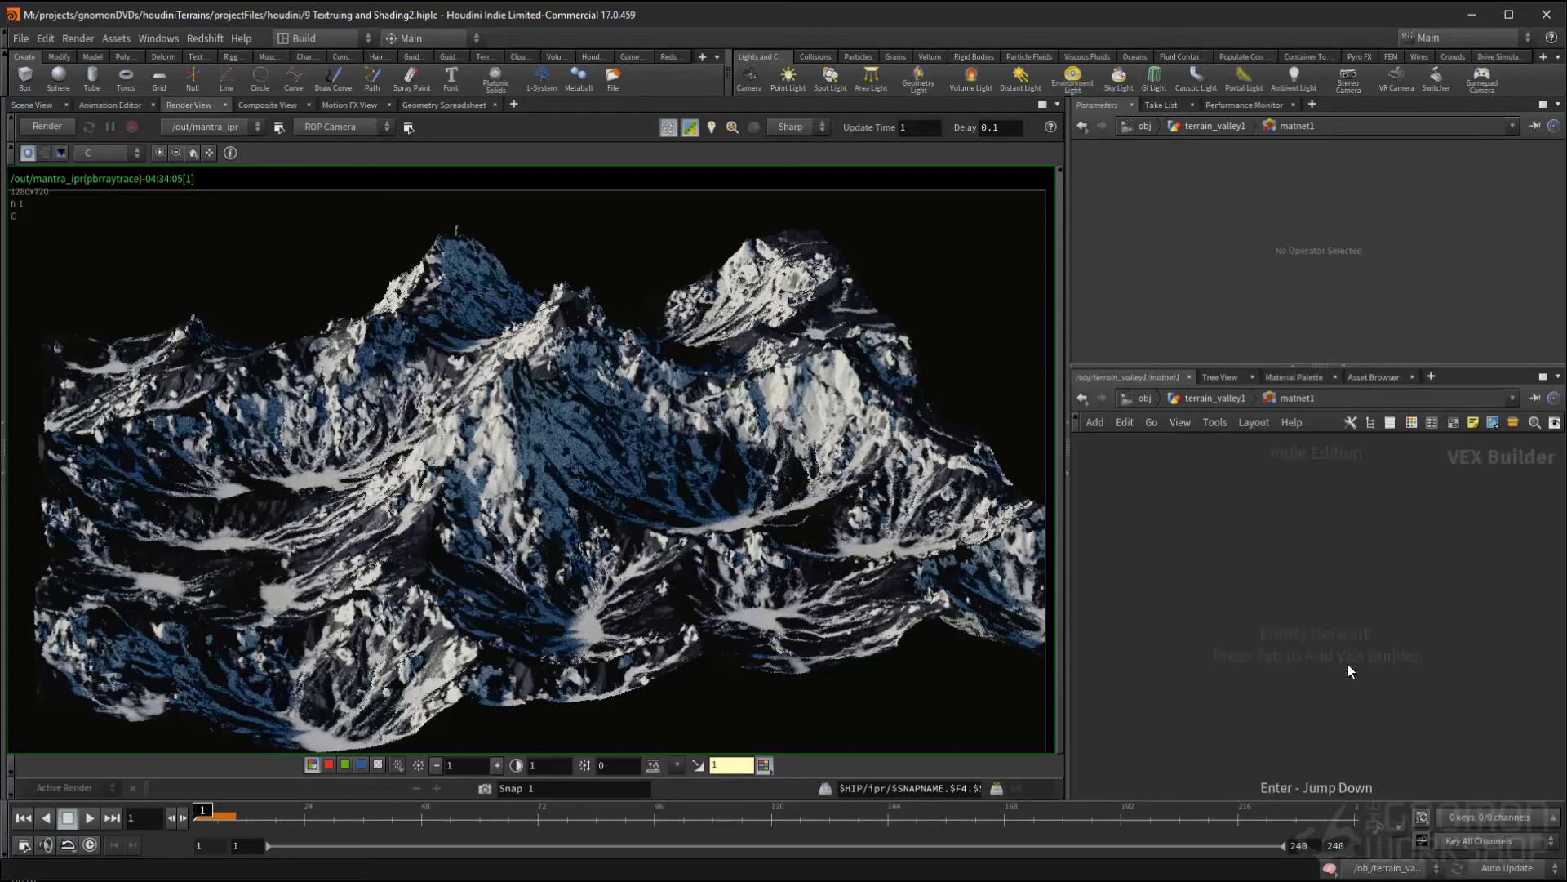
key(Tab)
text(prin)
key(Down)
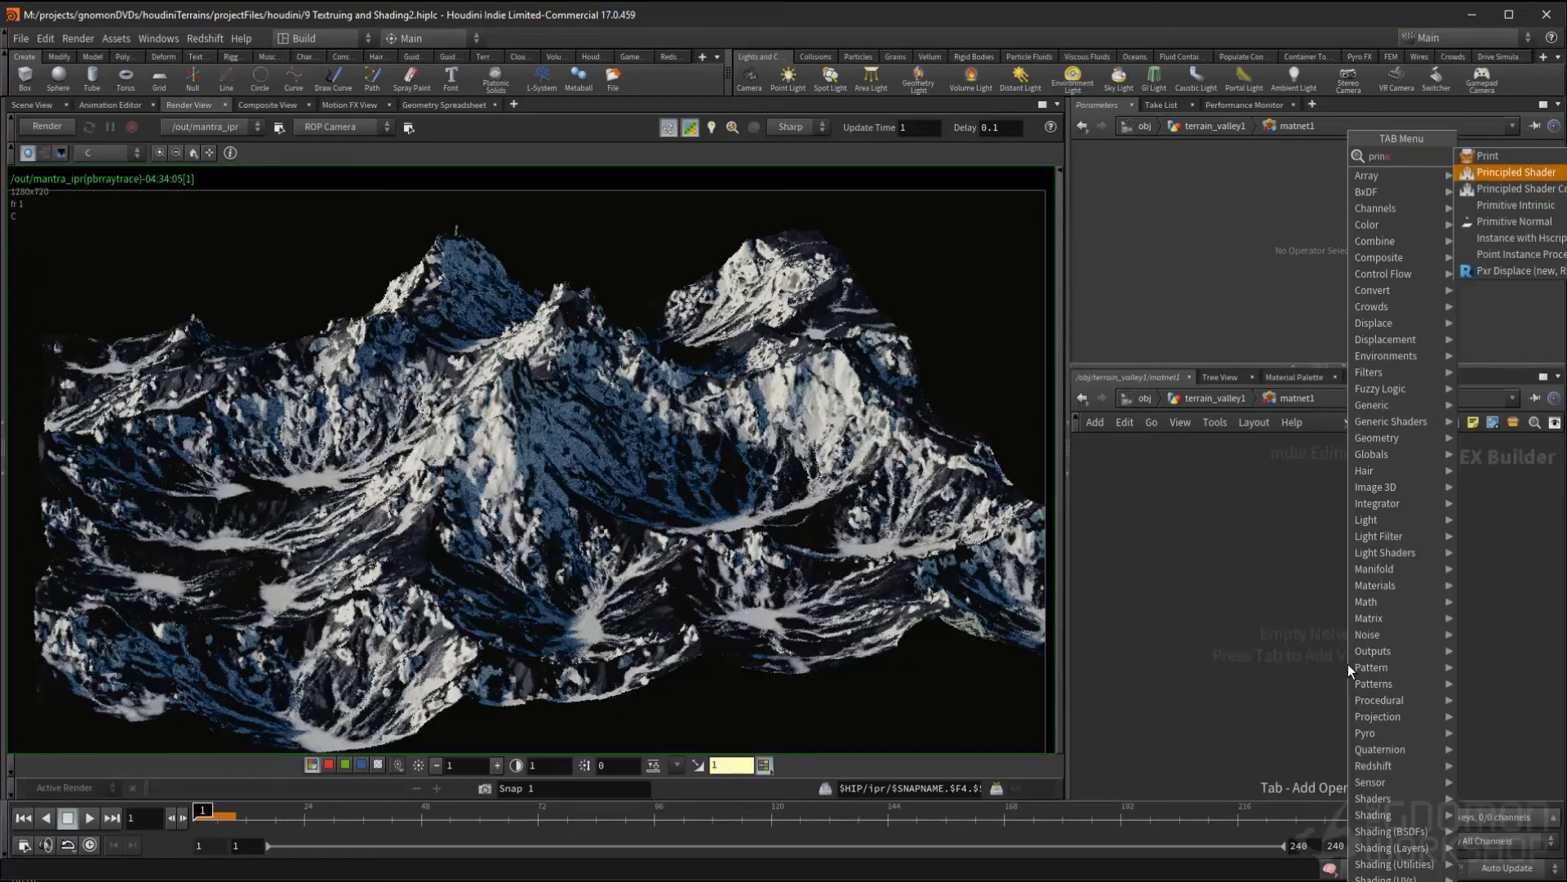
key(Return)
middle_drag(1308, 583, 1276, 526)
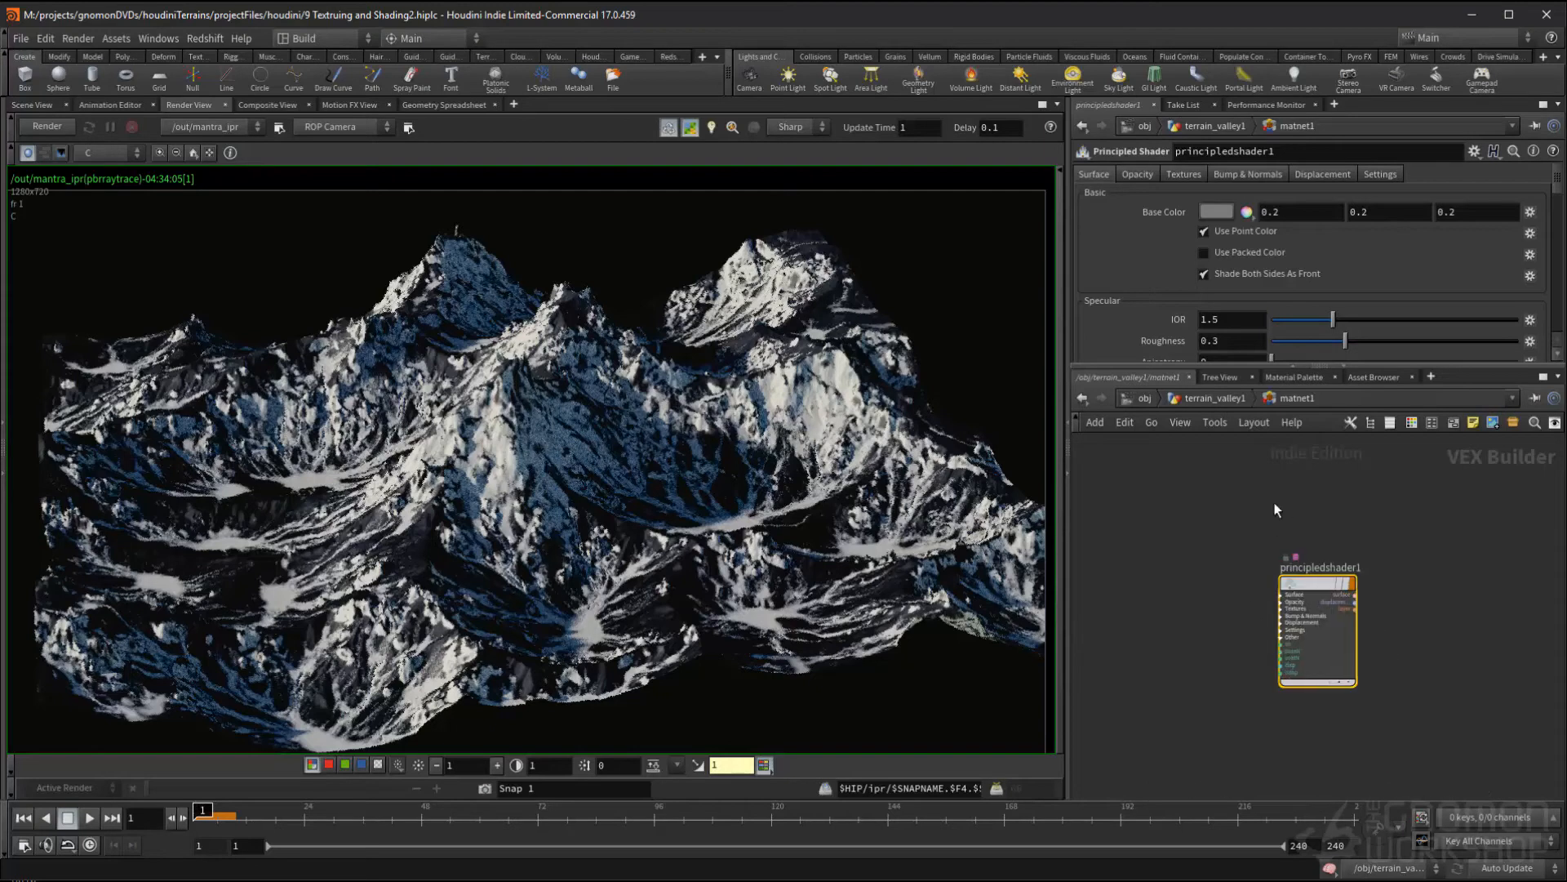
- Return to the terrain_valley1 network, add a Material node connected below convertheightfield1 and display it
click(1203, 401)
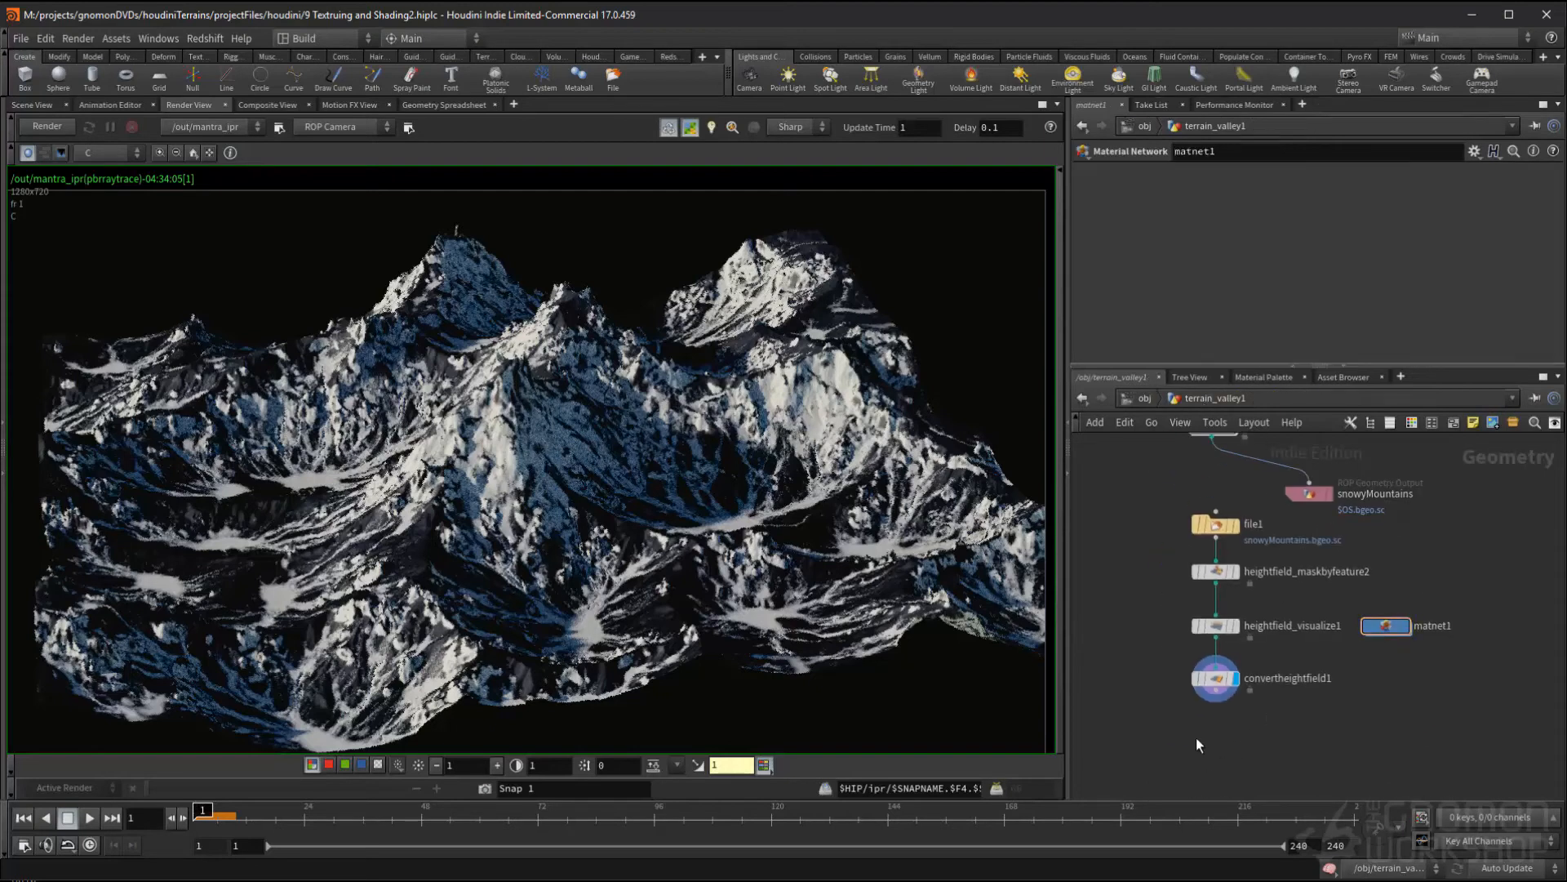
key(Tab)
text(materi)
key(Return)
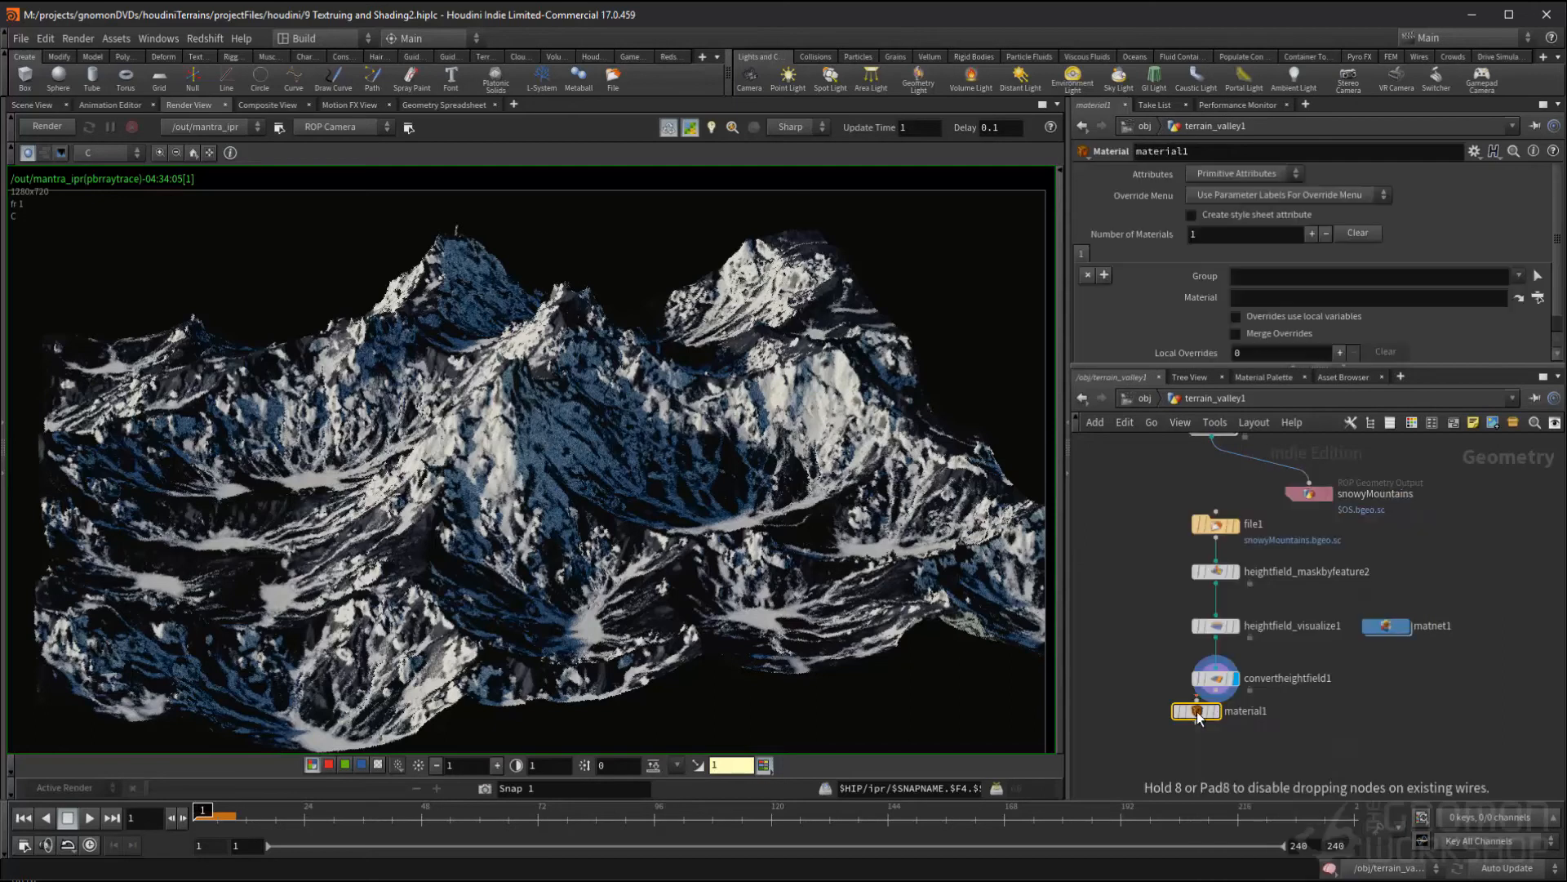
click(1223, 733)
drag(1223, 731, 1216, 684)
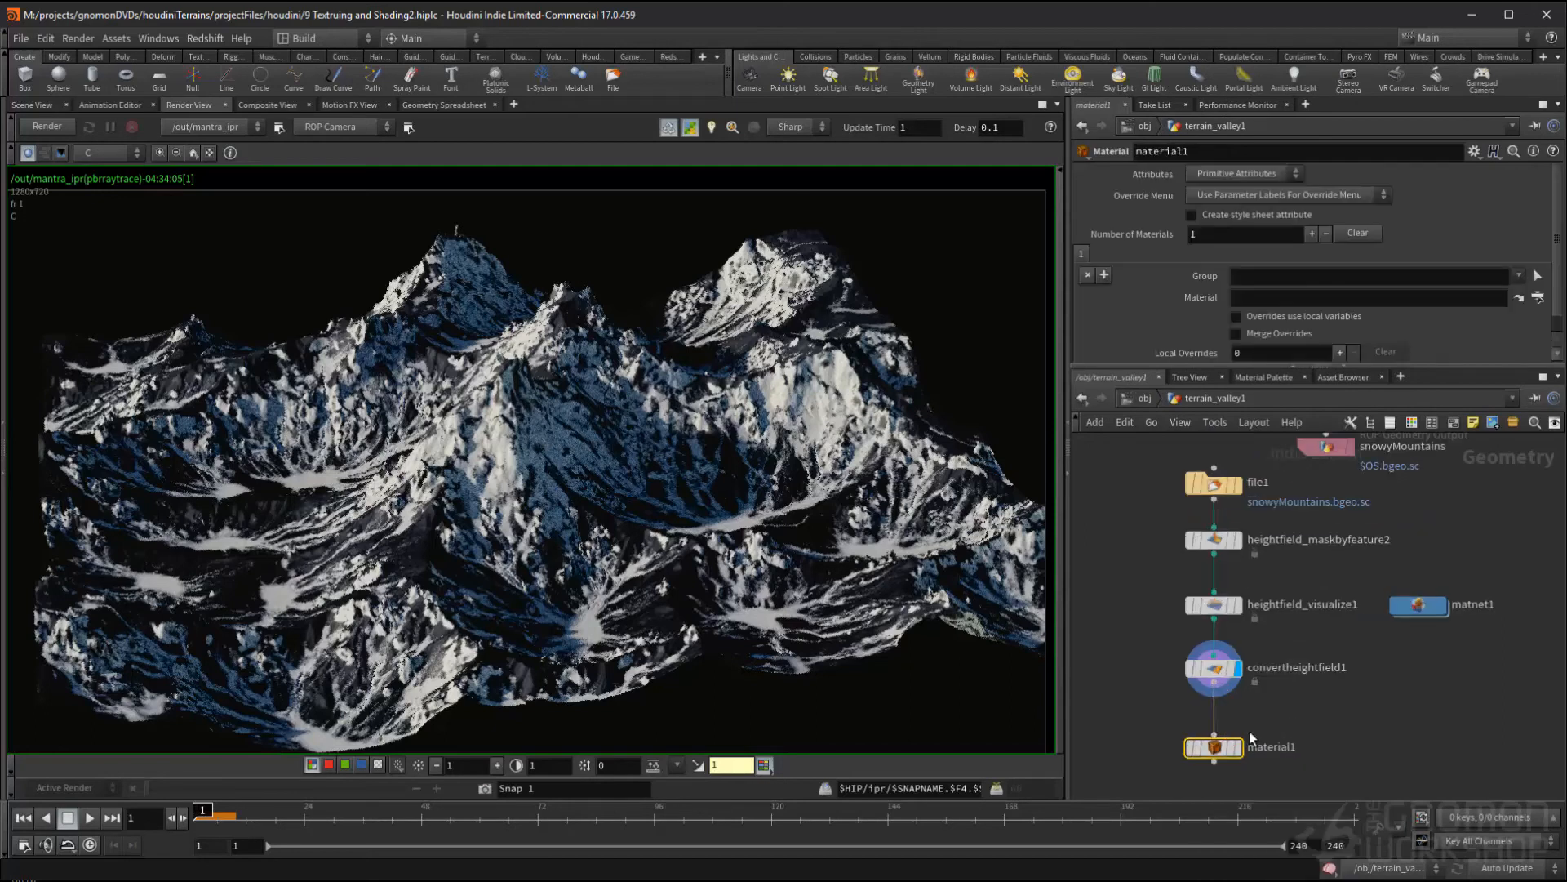
middle_drag(1262, 739, 1291, 702)
click(1268, 709)
drag(1362, 675, 1130, 757)
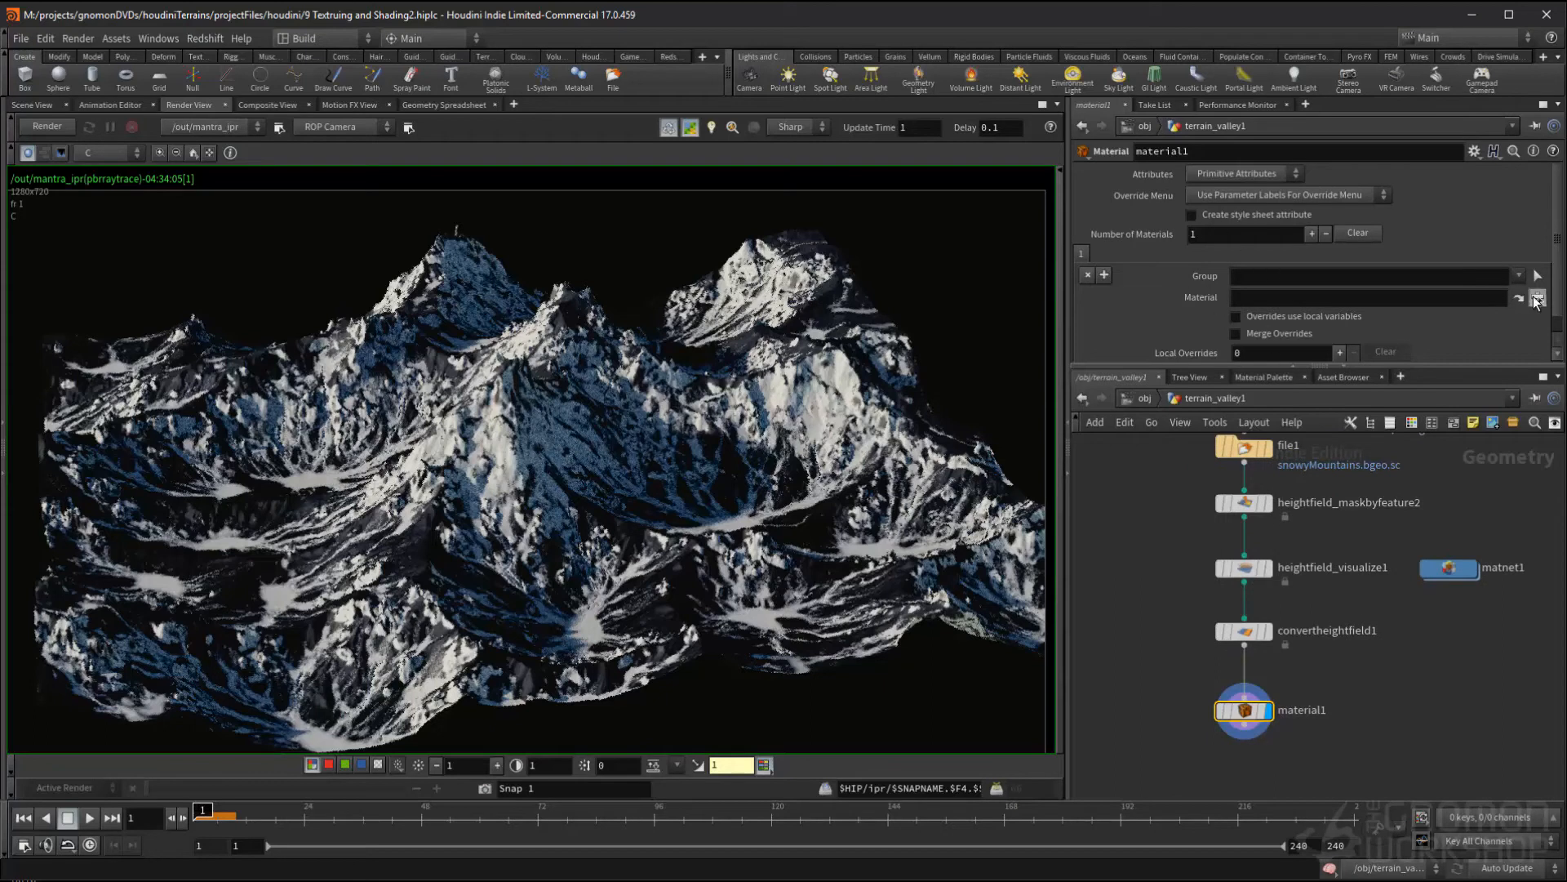
- Assign principledshader1 from matnet1 as the material of the material1 node
click(1538, 297)
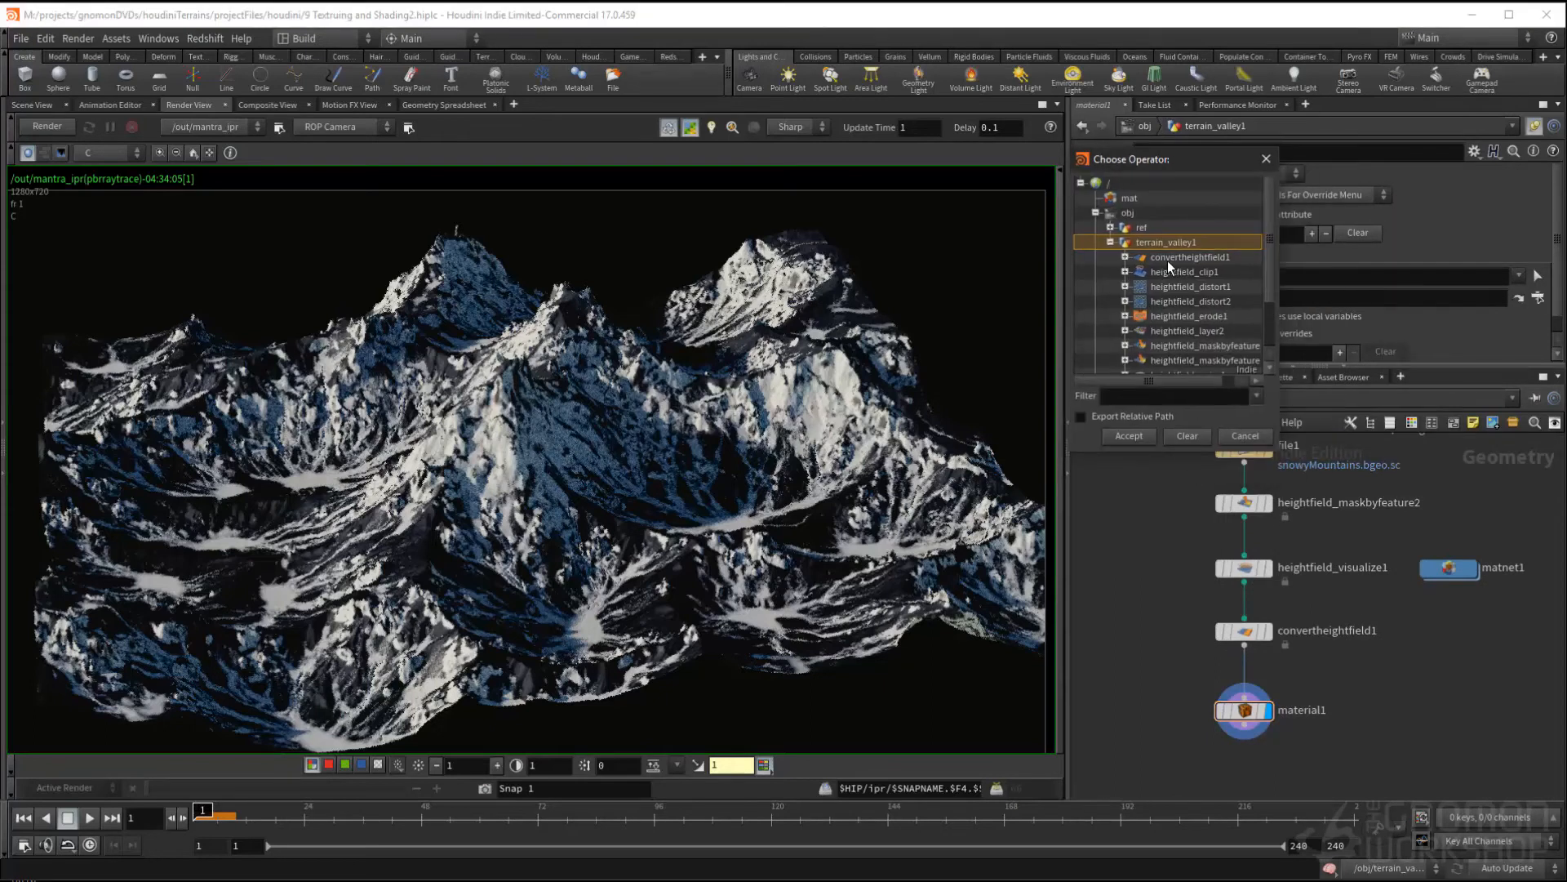
scroll(1193, 302, down, 3)
click(1126, 352)
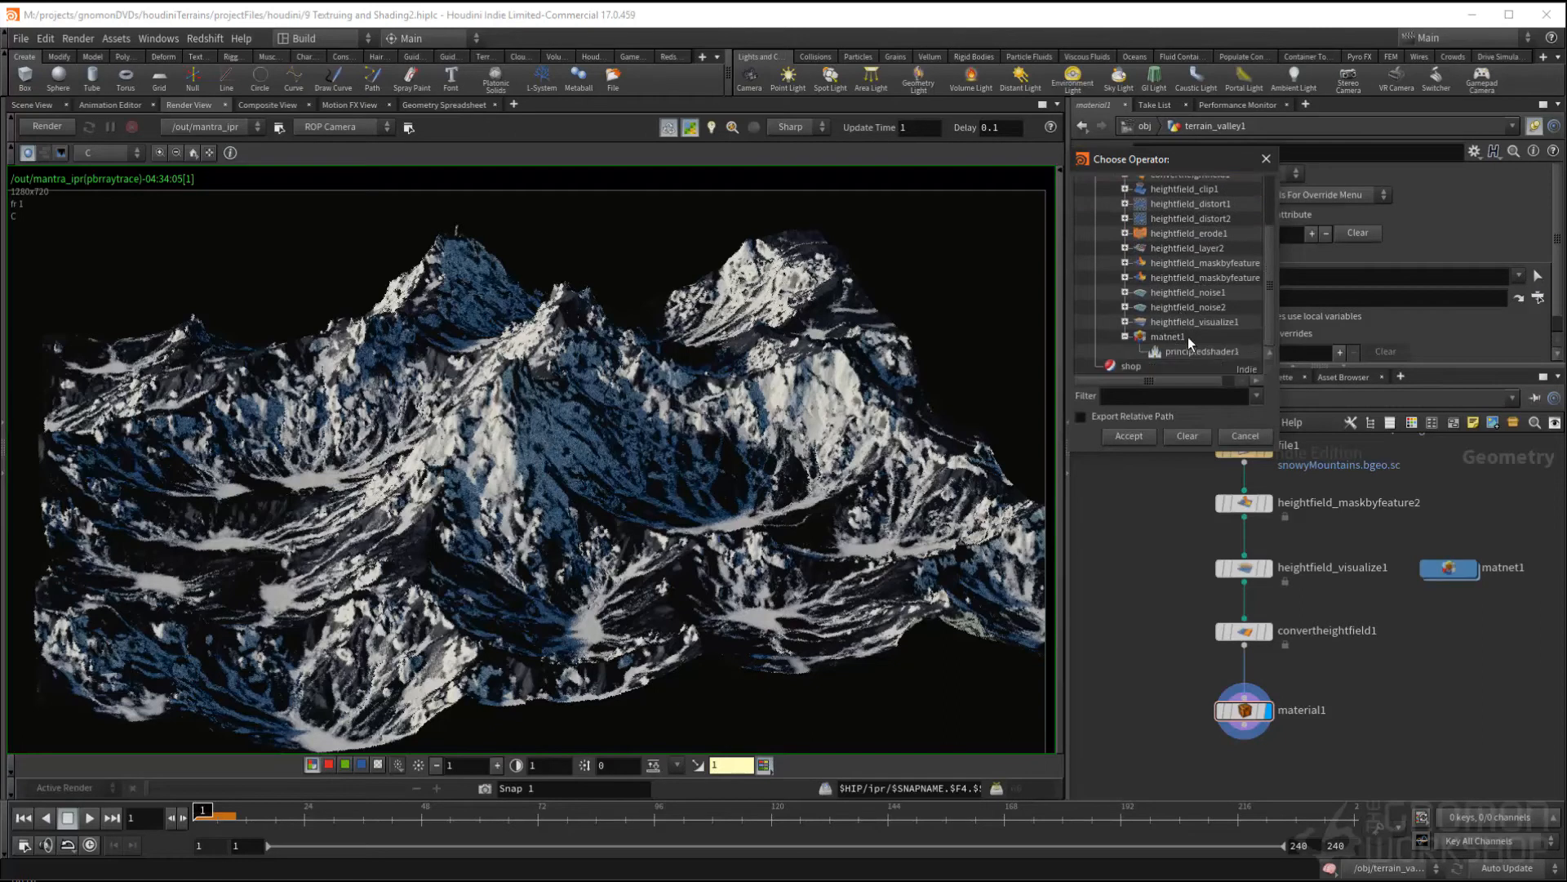
click(1190, 353)
click(1129, 436)
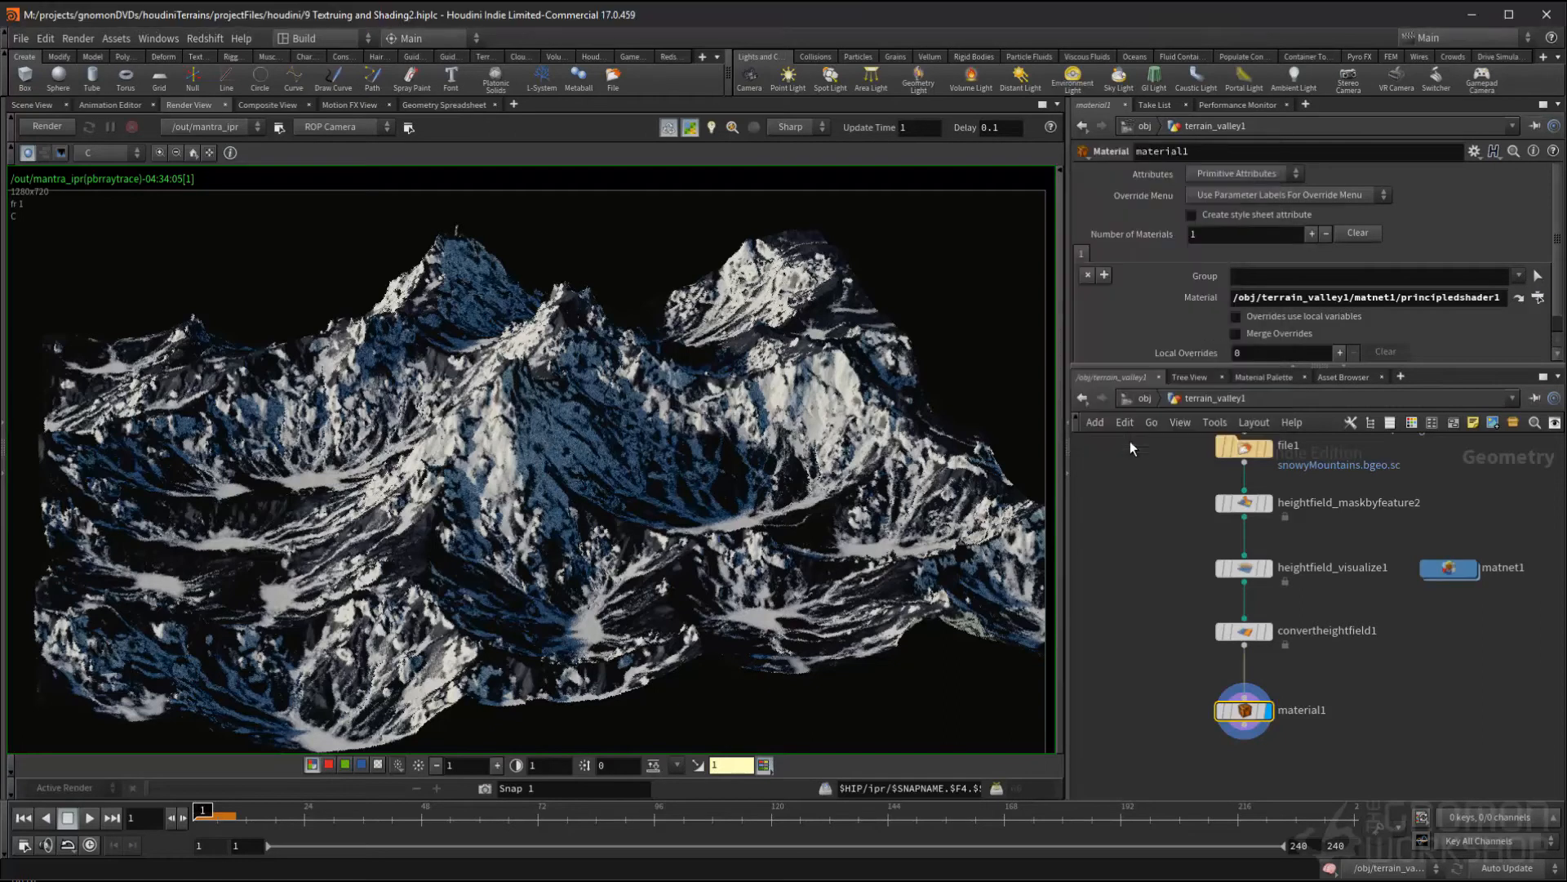
- Go inside matnet1, start the preview render and set the principled shader's Reflectivity to 0
double_click(1413, 580)
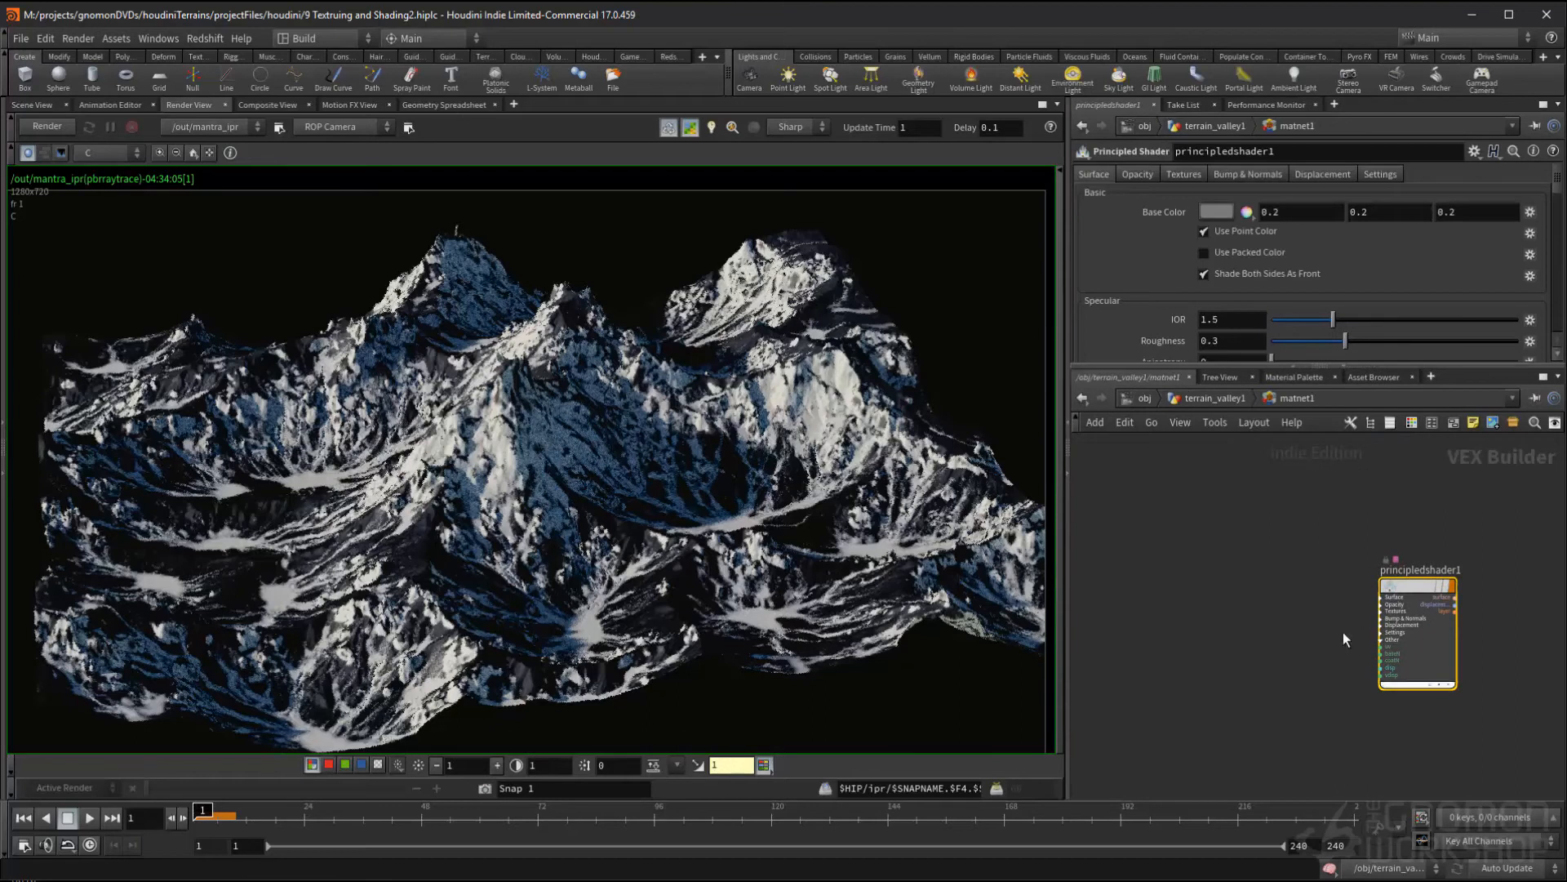
click(43, 128)
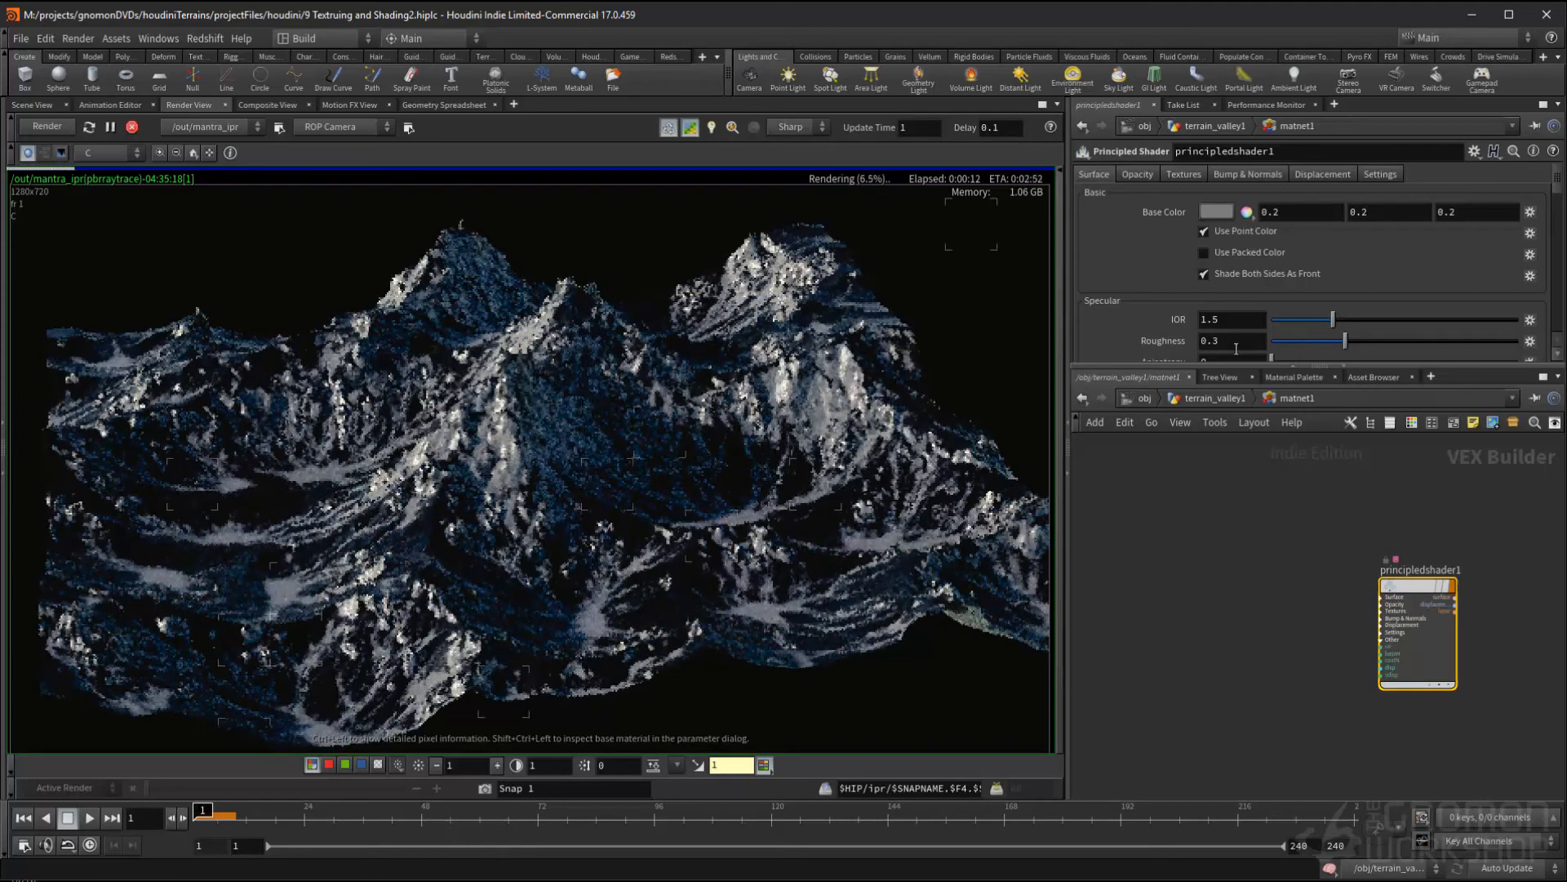
scroll(1227, 297, down, 3)
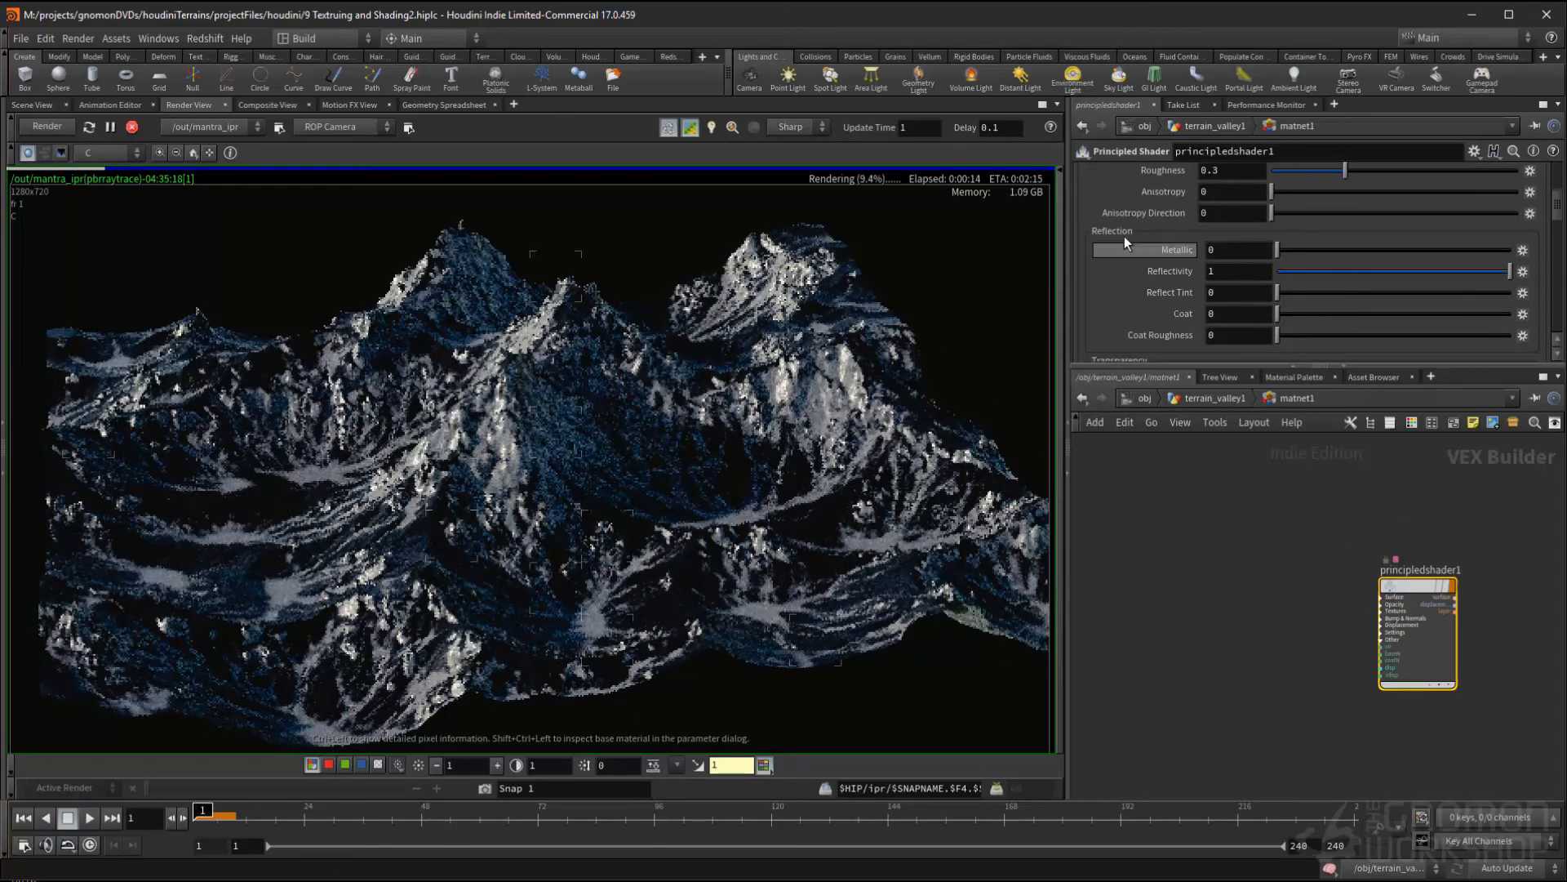
click(1224, 270)
key(Return)
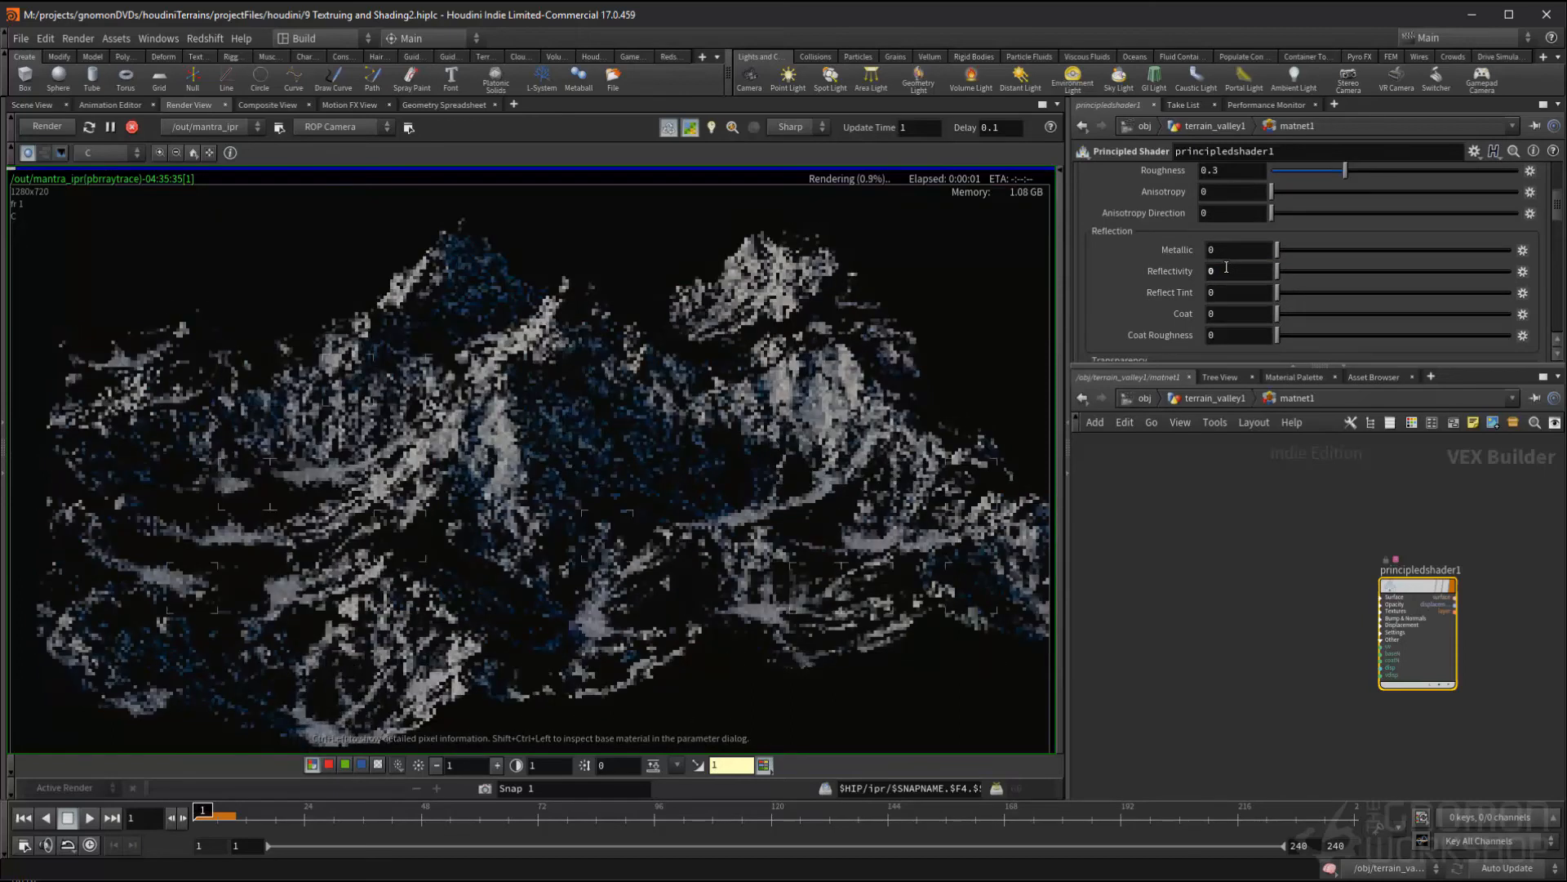
- Turn off Use Point Color on the principled shader and set its Base Color to 1, 1, 1
scroll(1291, 286, up, 3)
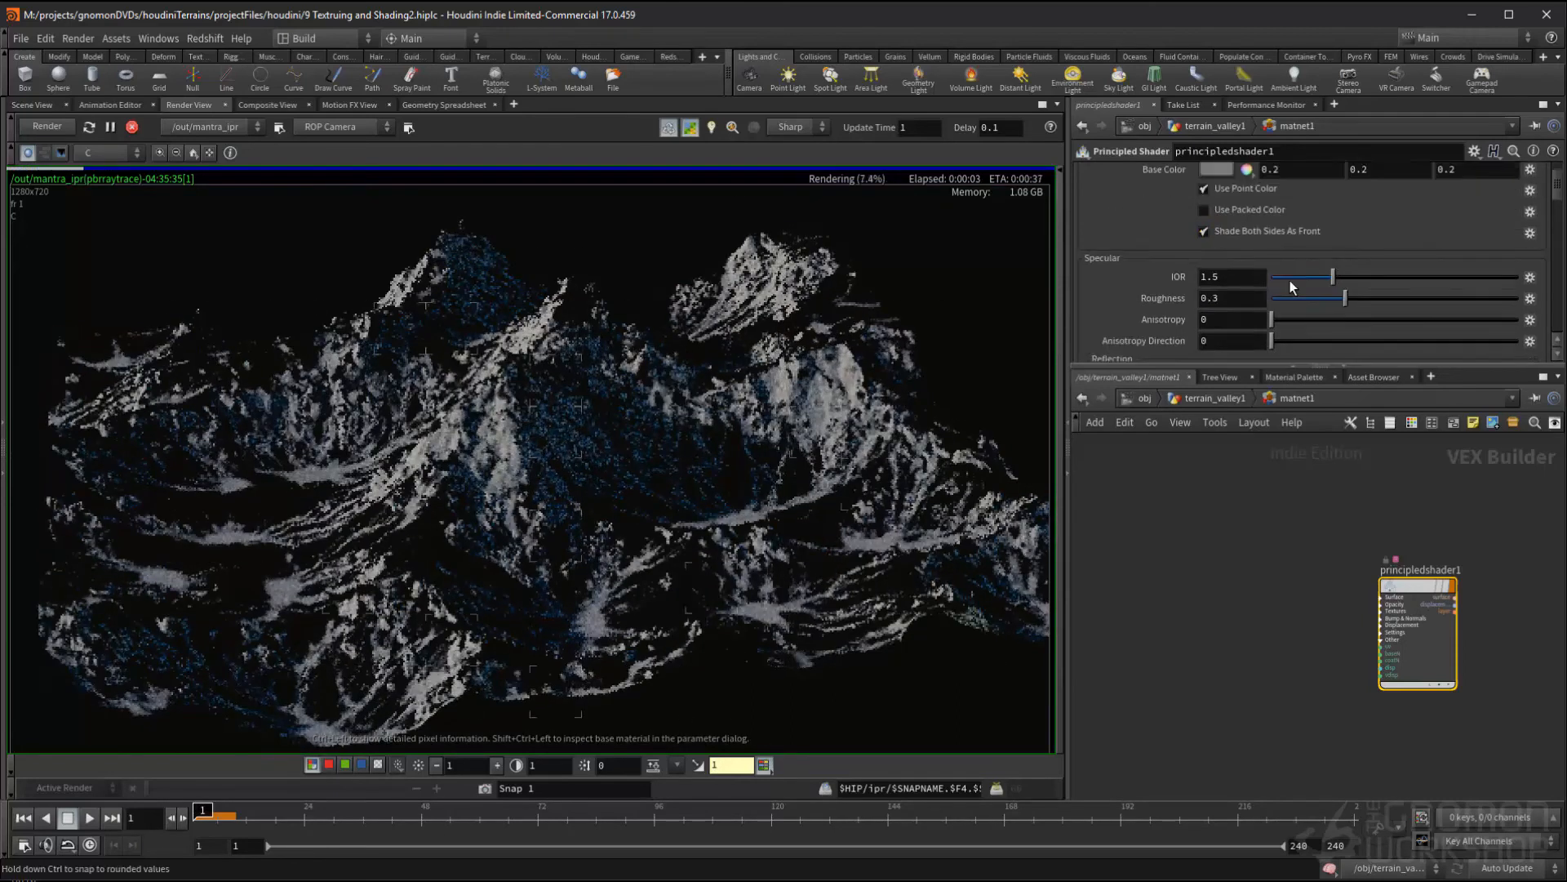
scroll(1290, 280, up, 2)
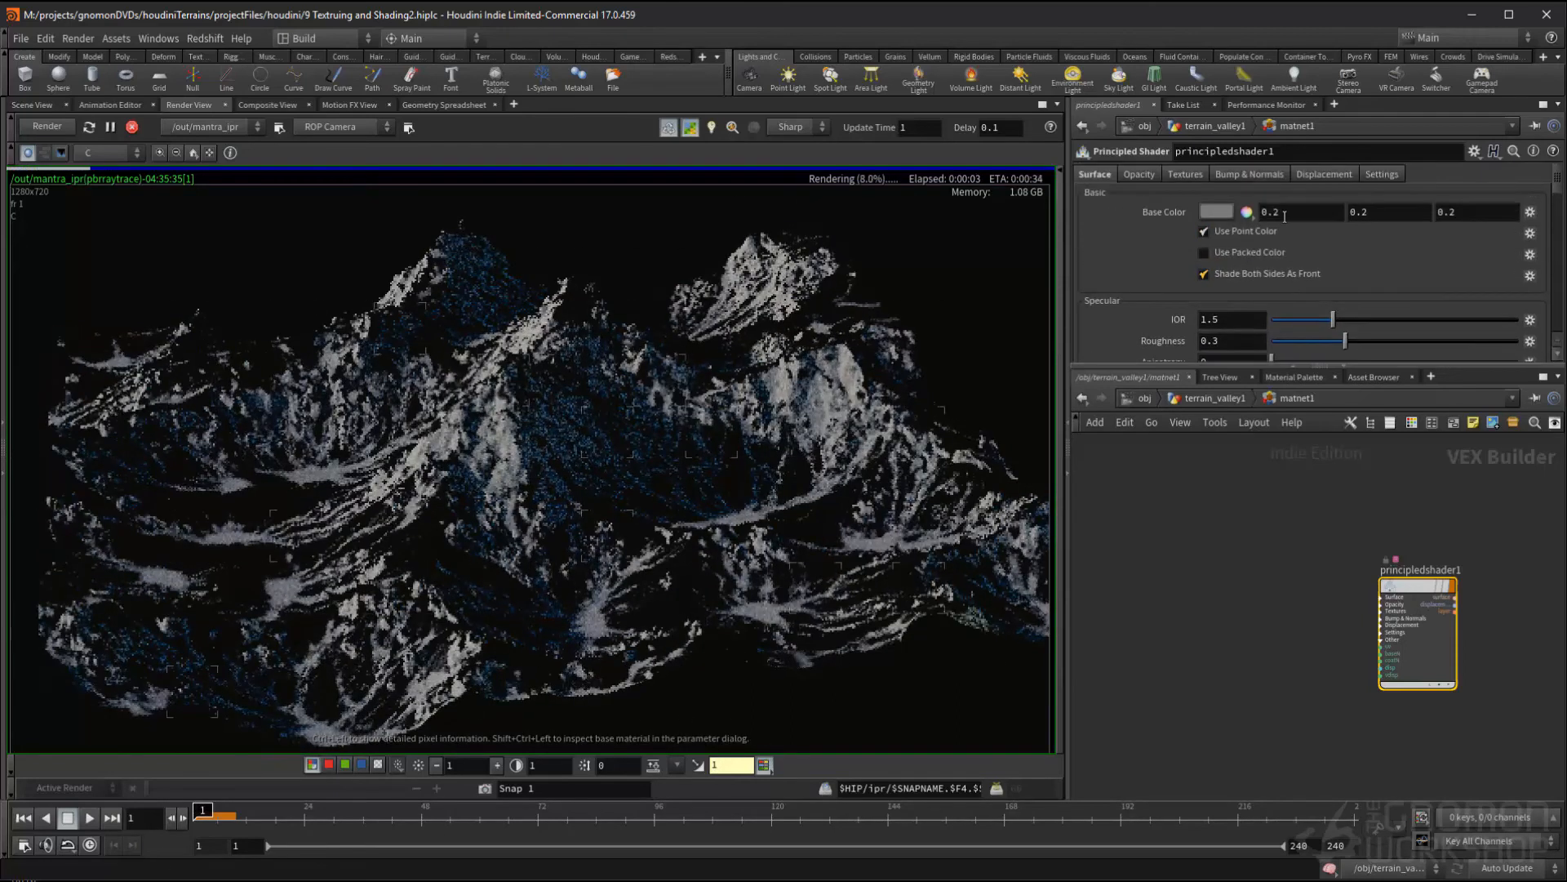
click(1236, 231)
drag(1282, 211, 1192, 212)
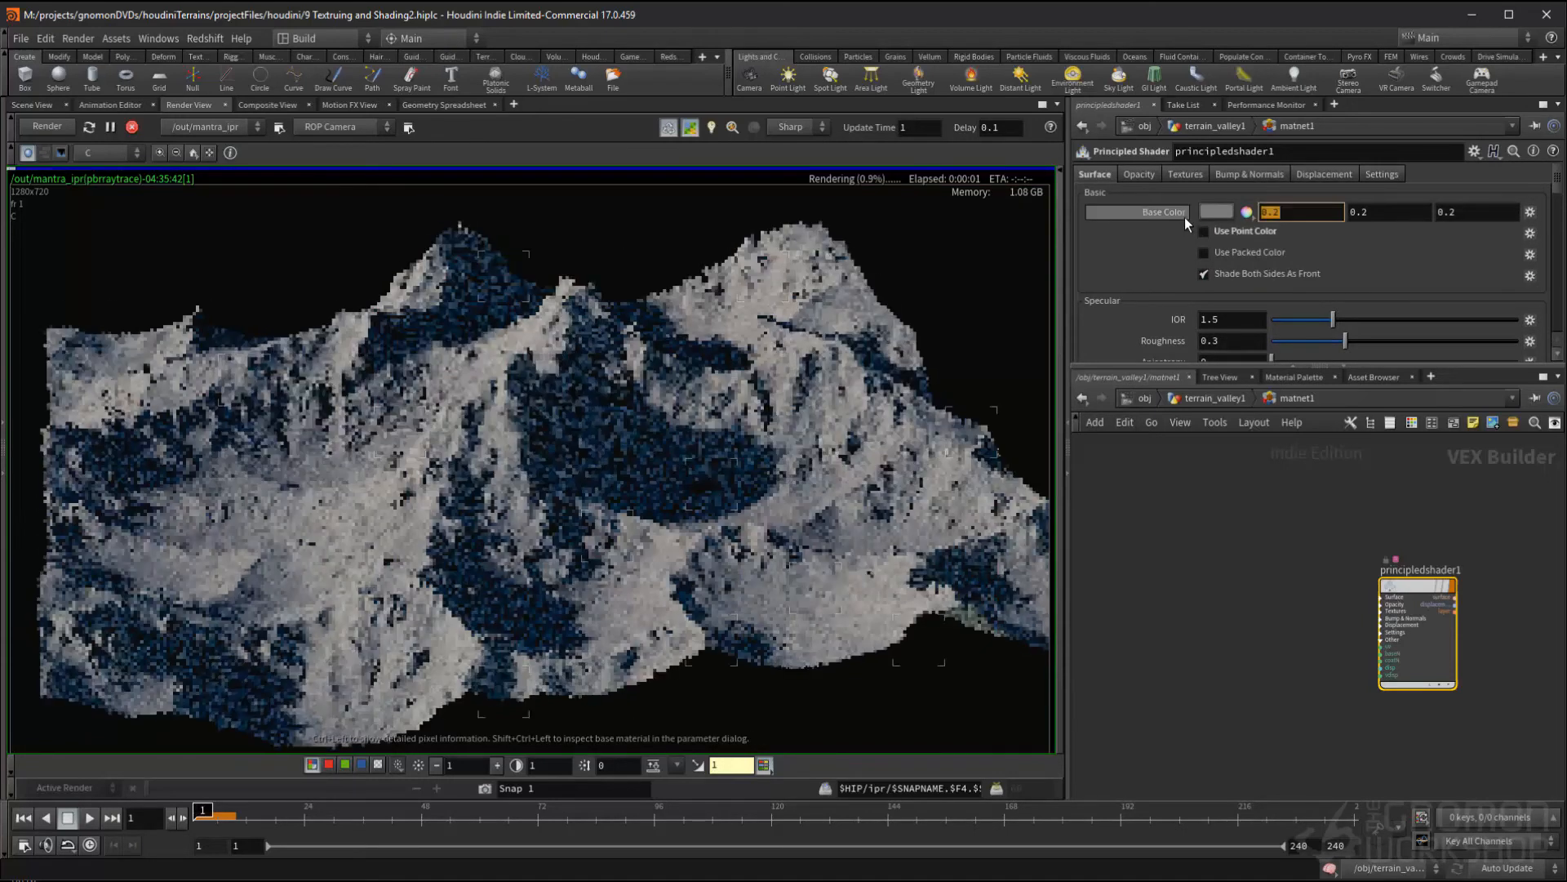
text(1)
key(Tab)
text(1)
key(Tab)
text(1)
key(Tab)
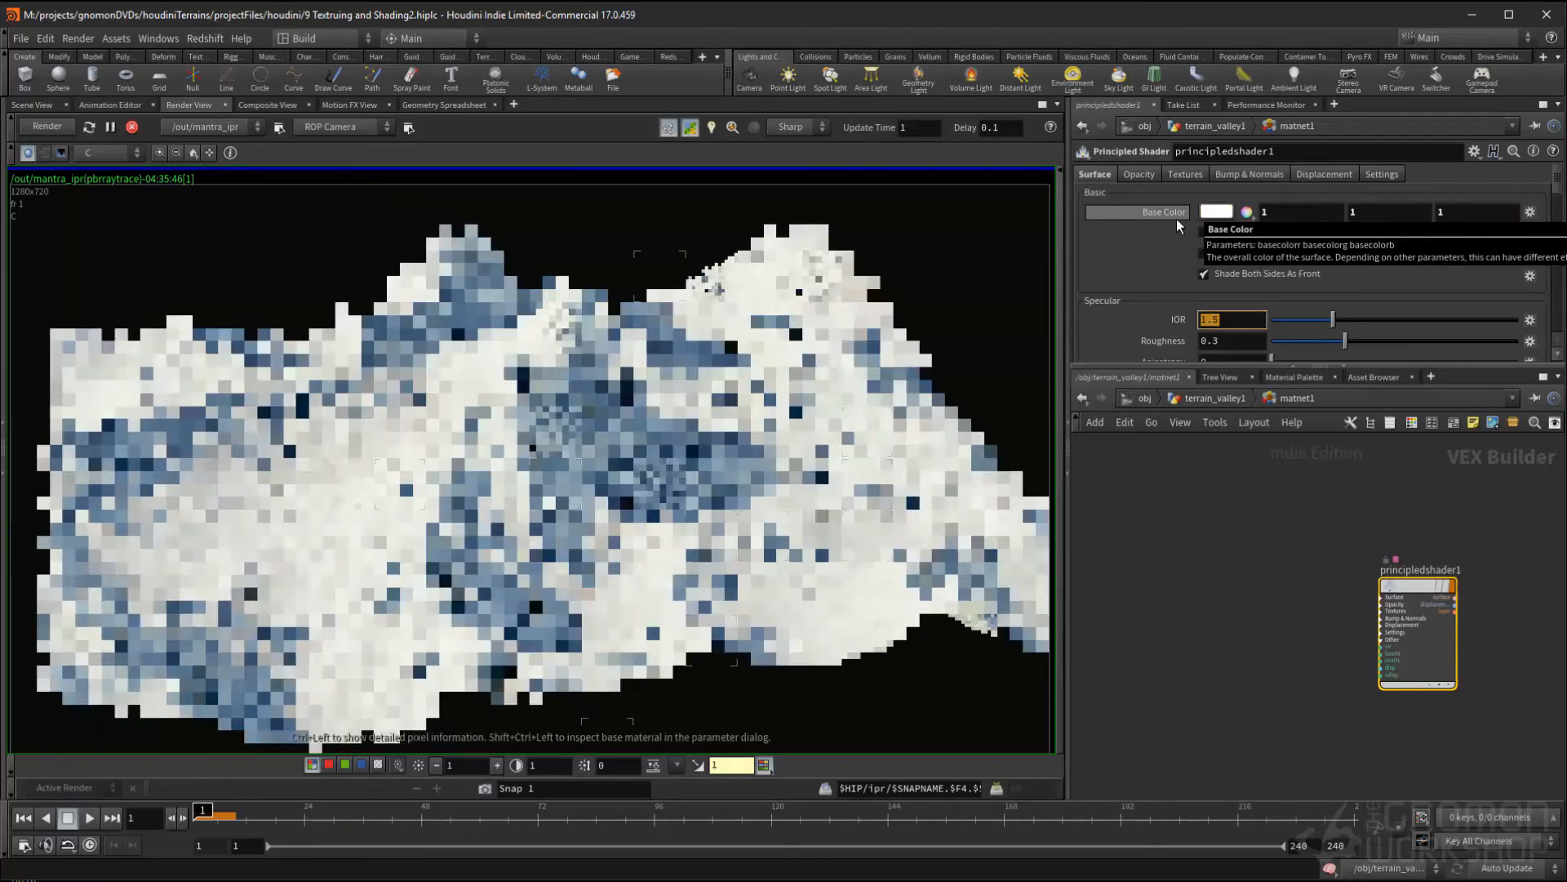
- Add a Parameter node to the left of principledshader1 and stop the preview render
click(1201, 596)
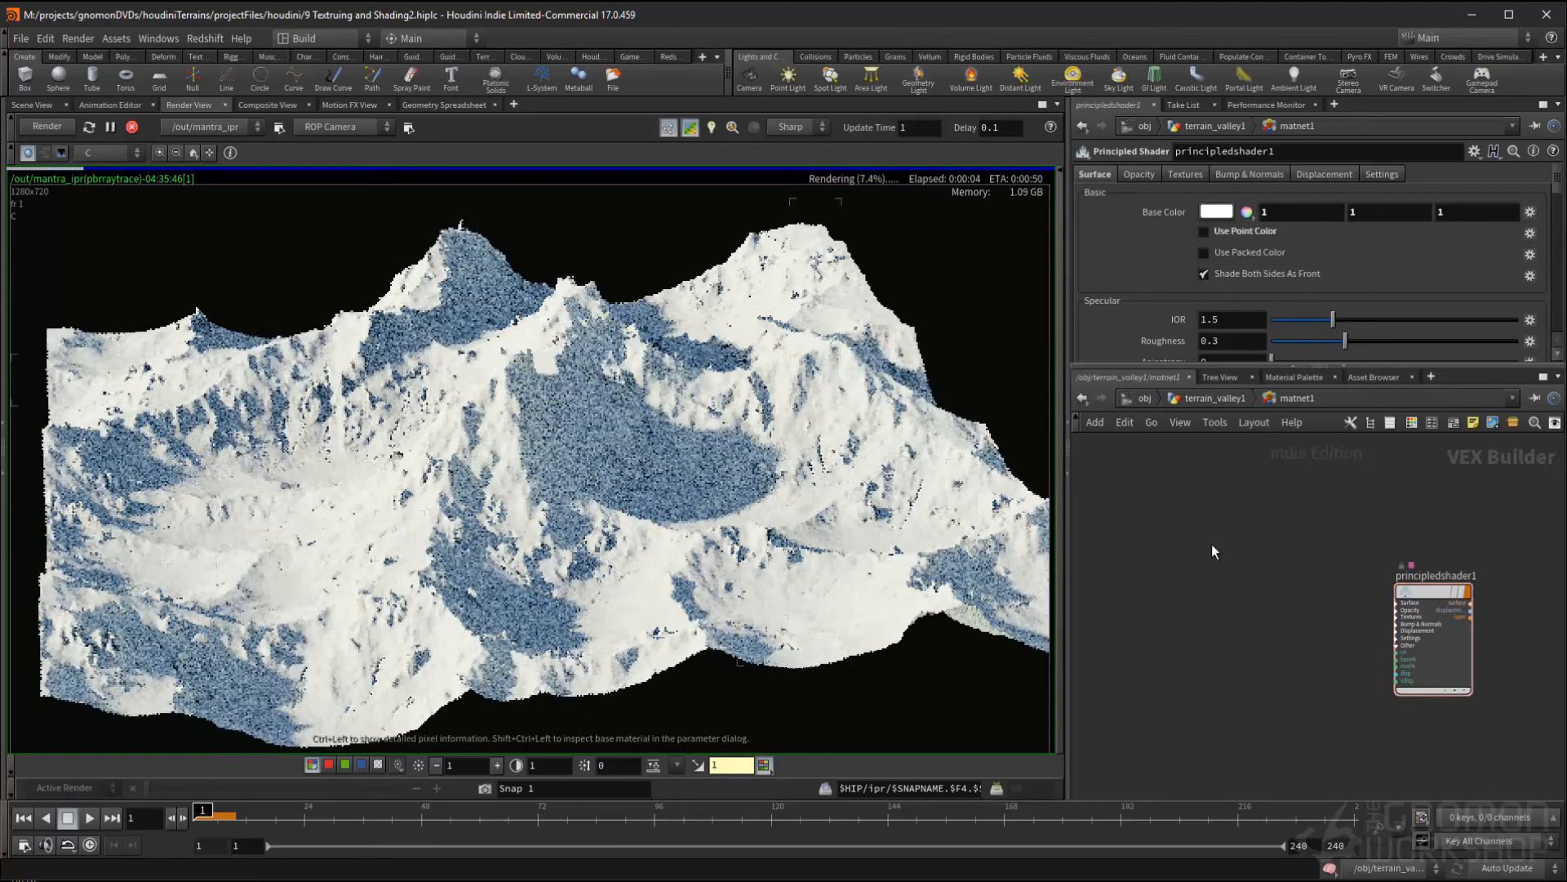
key(Tab)
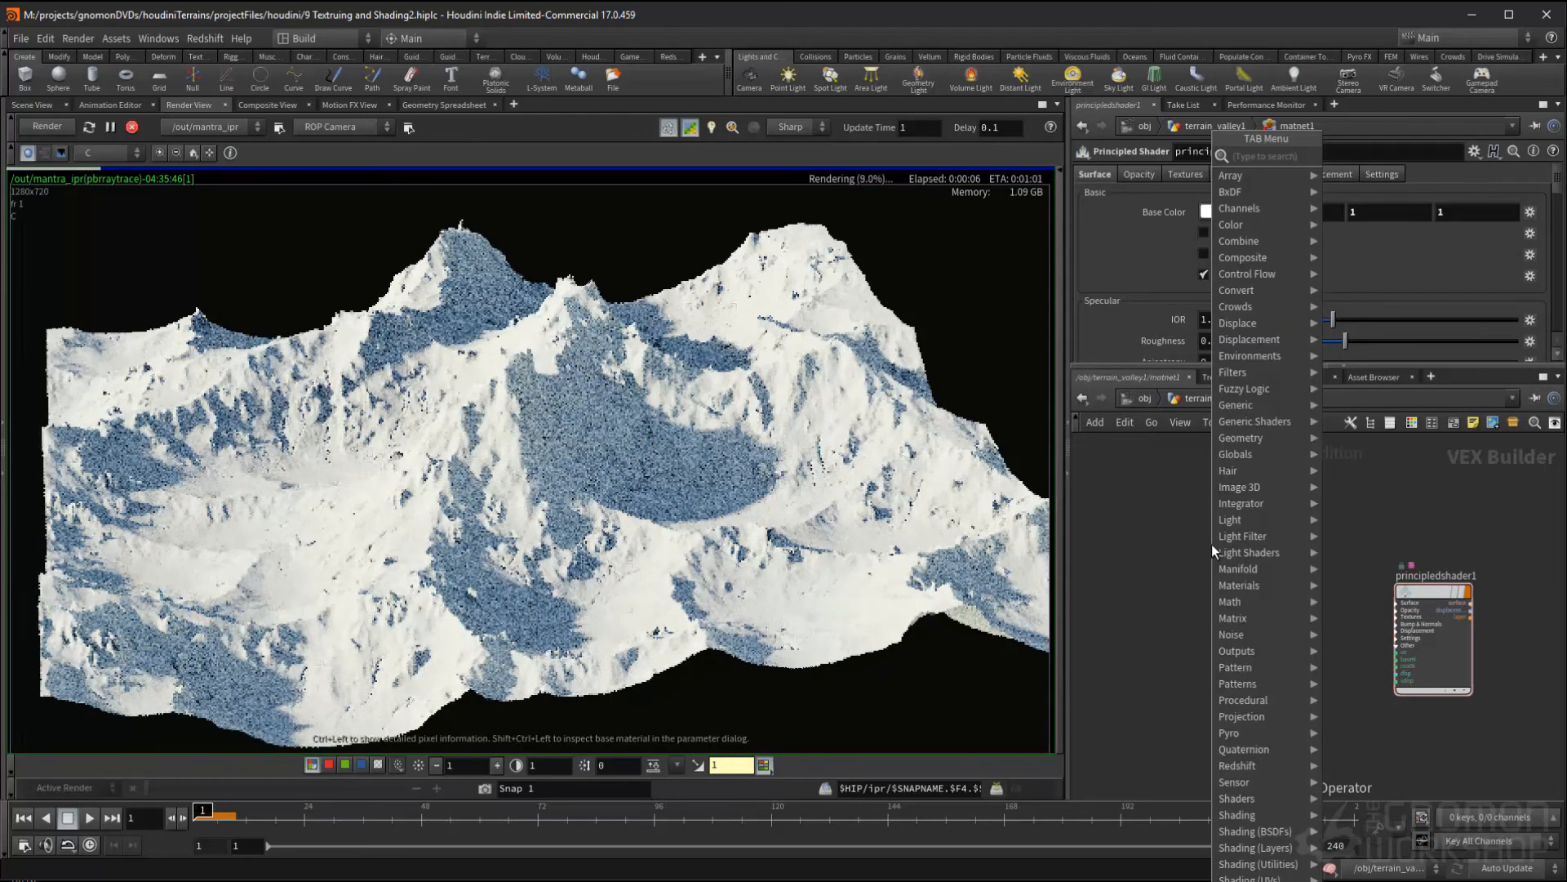
text(par)
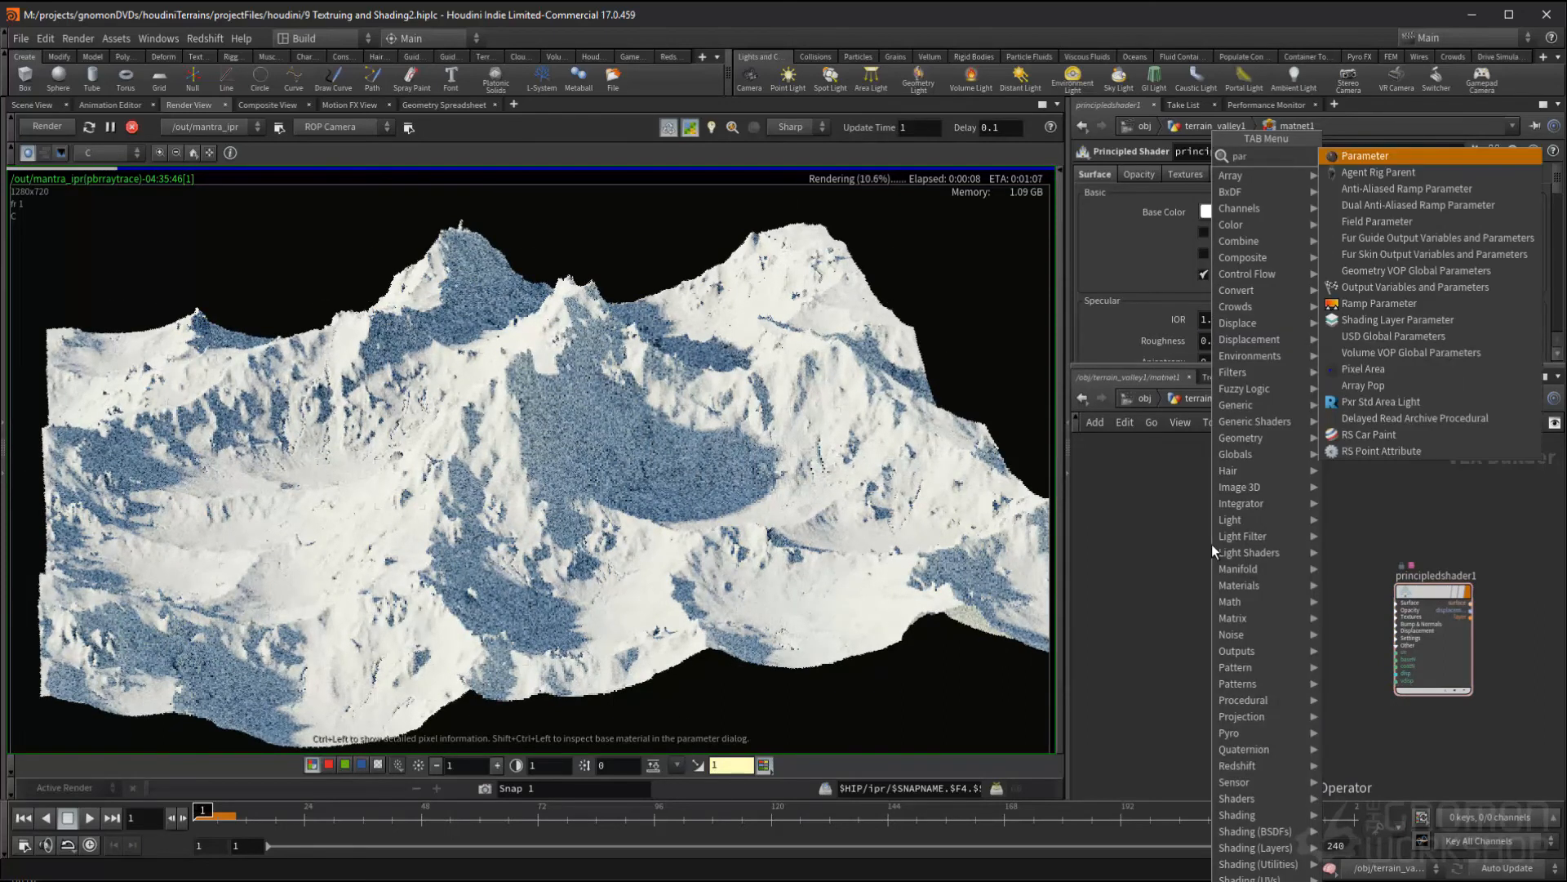
key(Return)
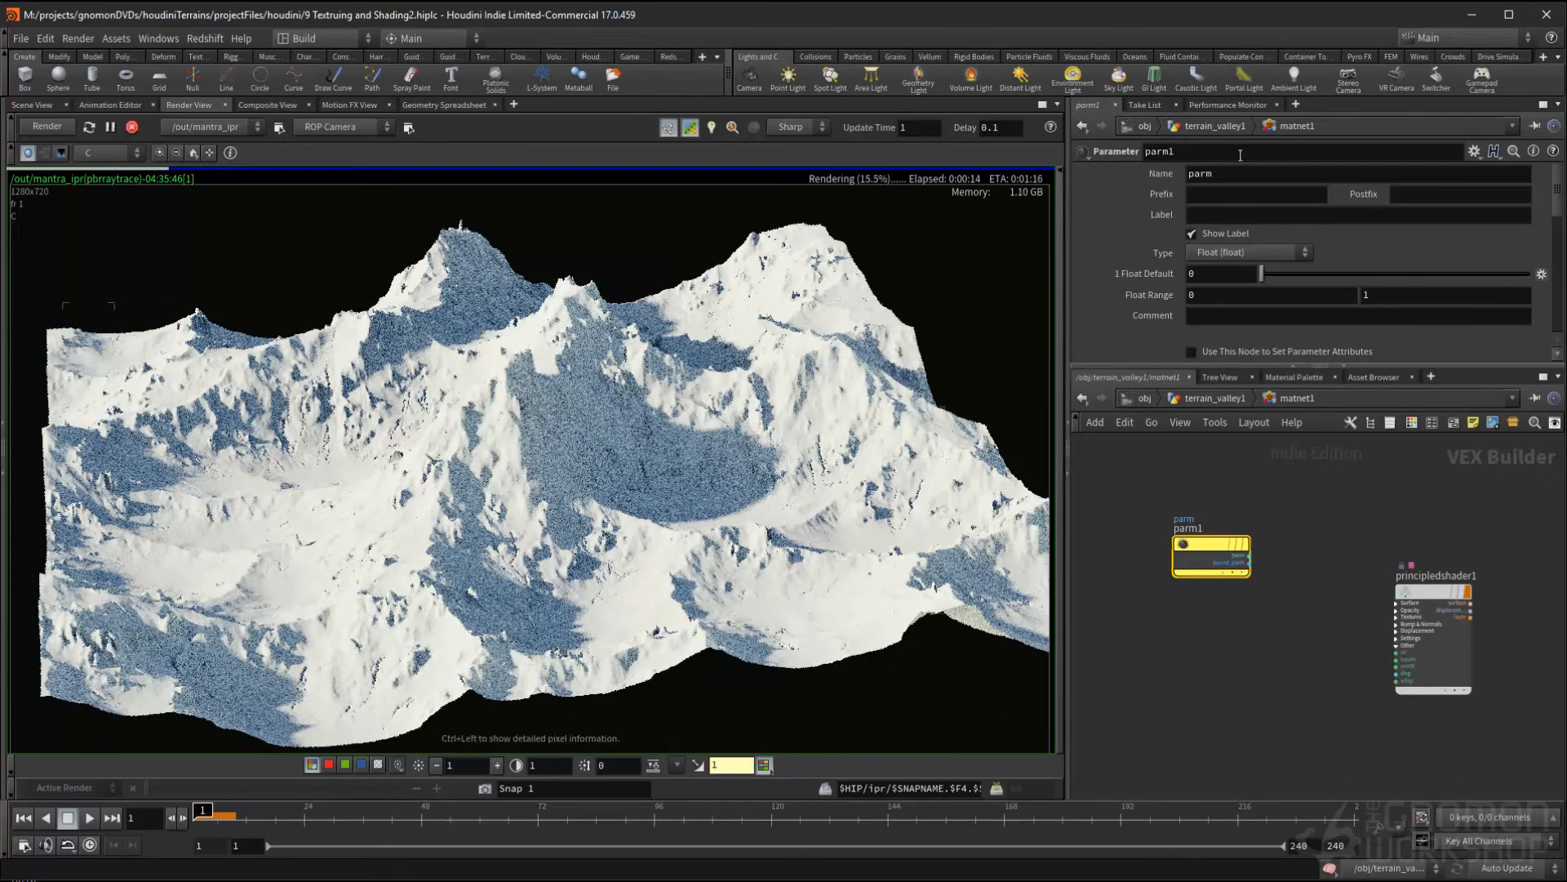
click(131, 127)
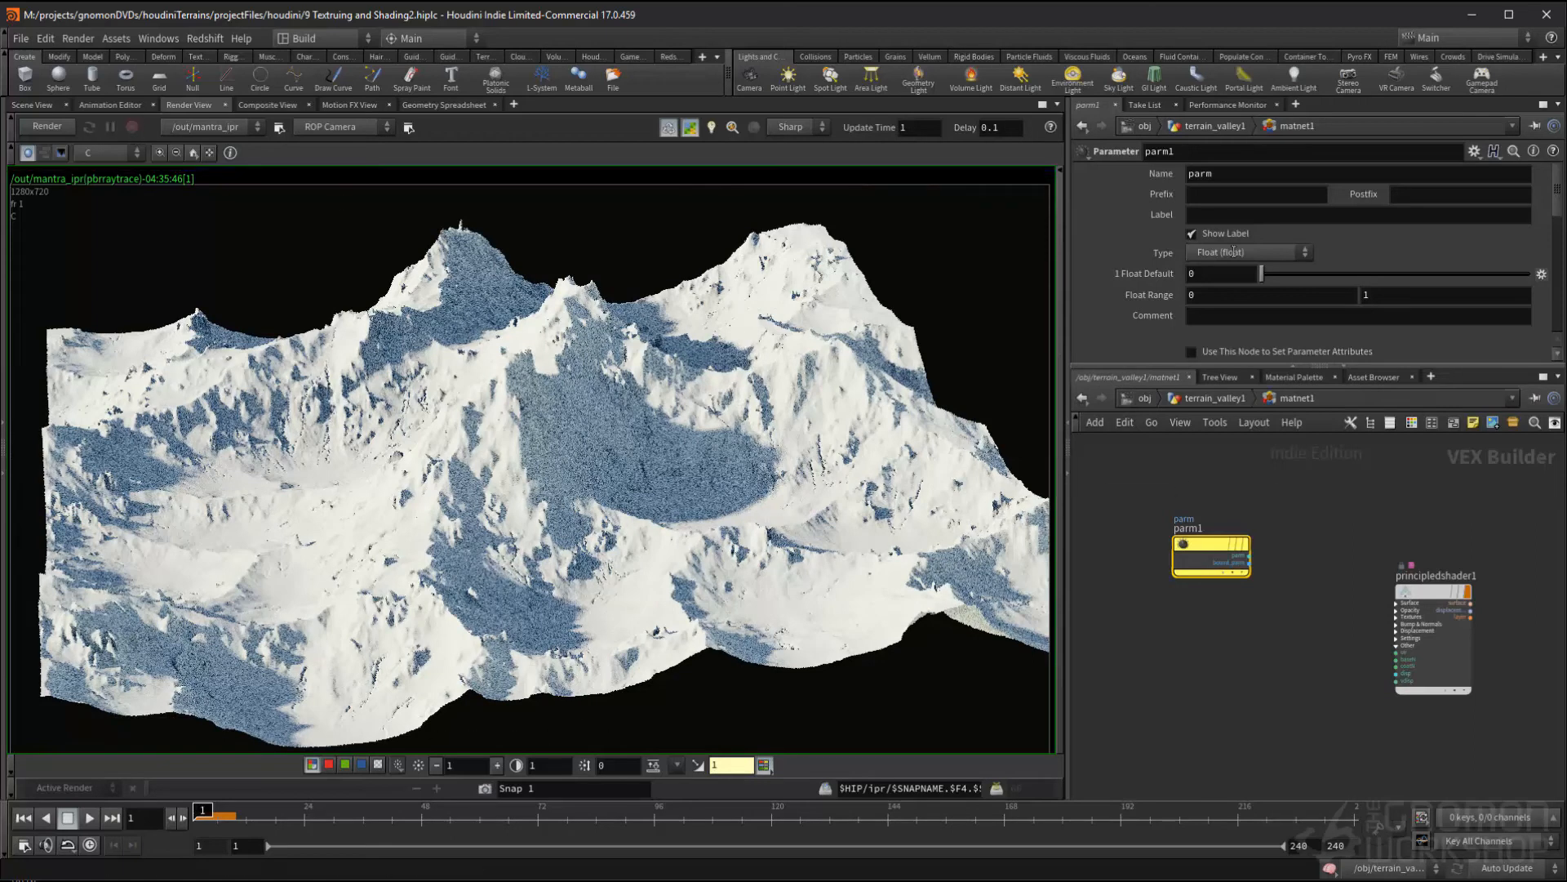
- Name the new parameter Cd and keep its type as Float
key(BackSpace)
key(BackSpace)
key(BackSpace)
key(BackSpace)
text(Cd)
key(Return)
click(1226, 253)
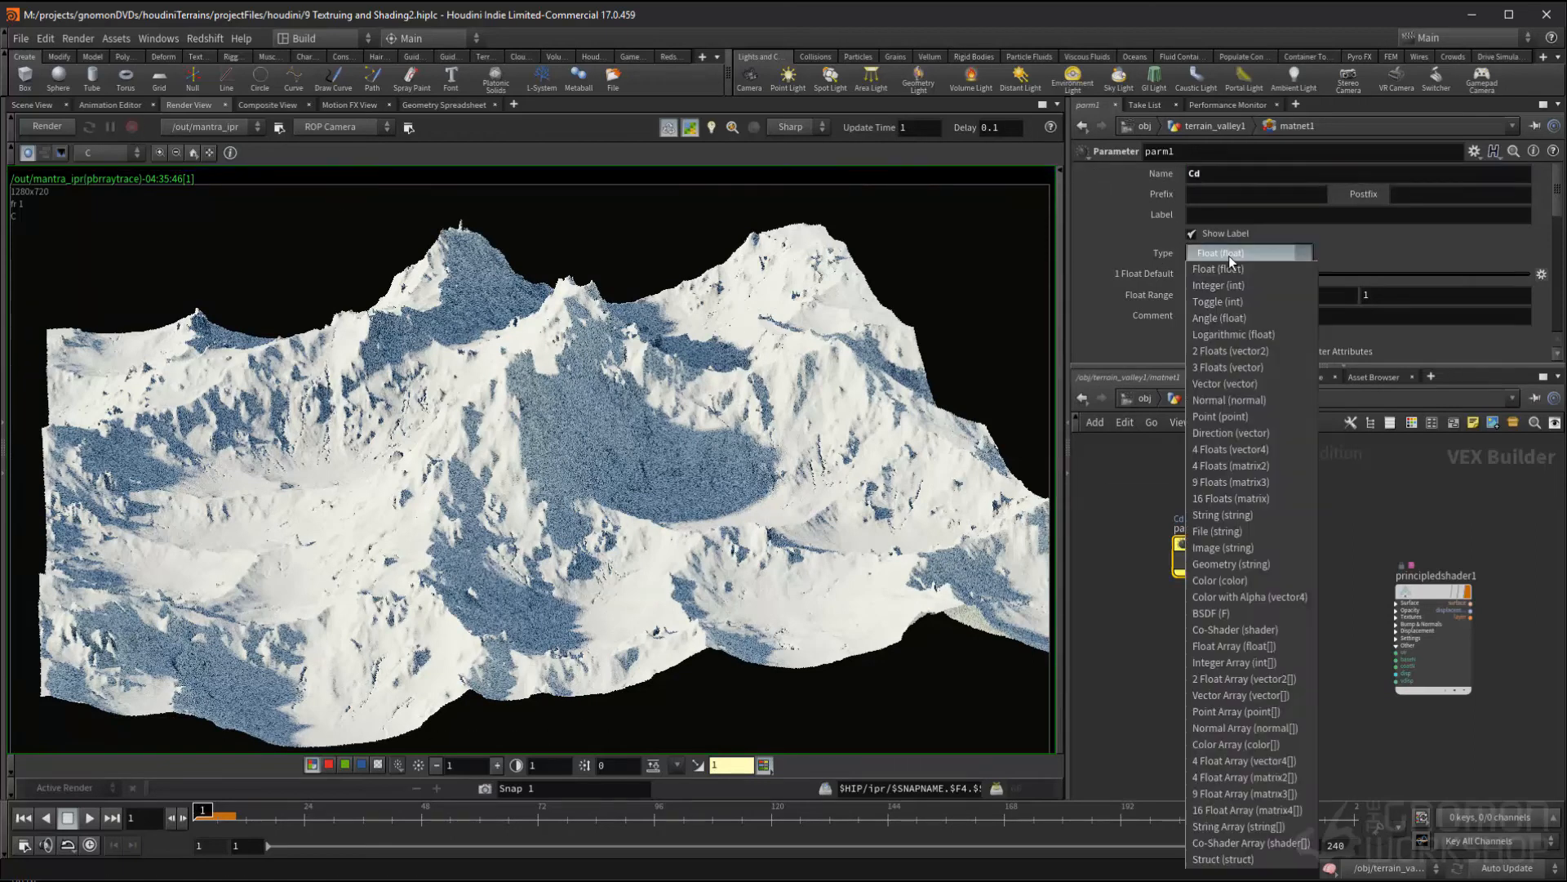
click(1236, 275)
- Connect the Cd parameter output to the principled shader's Base Color input and start the preview render
click(1250, 556)
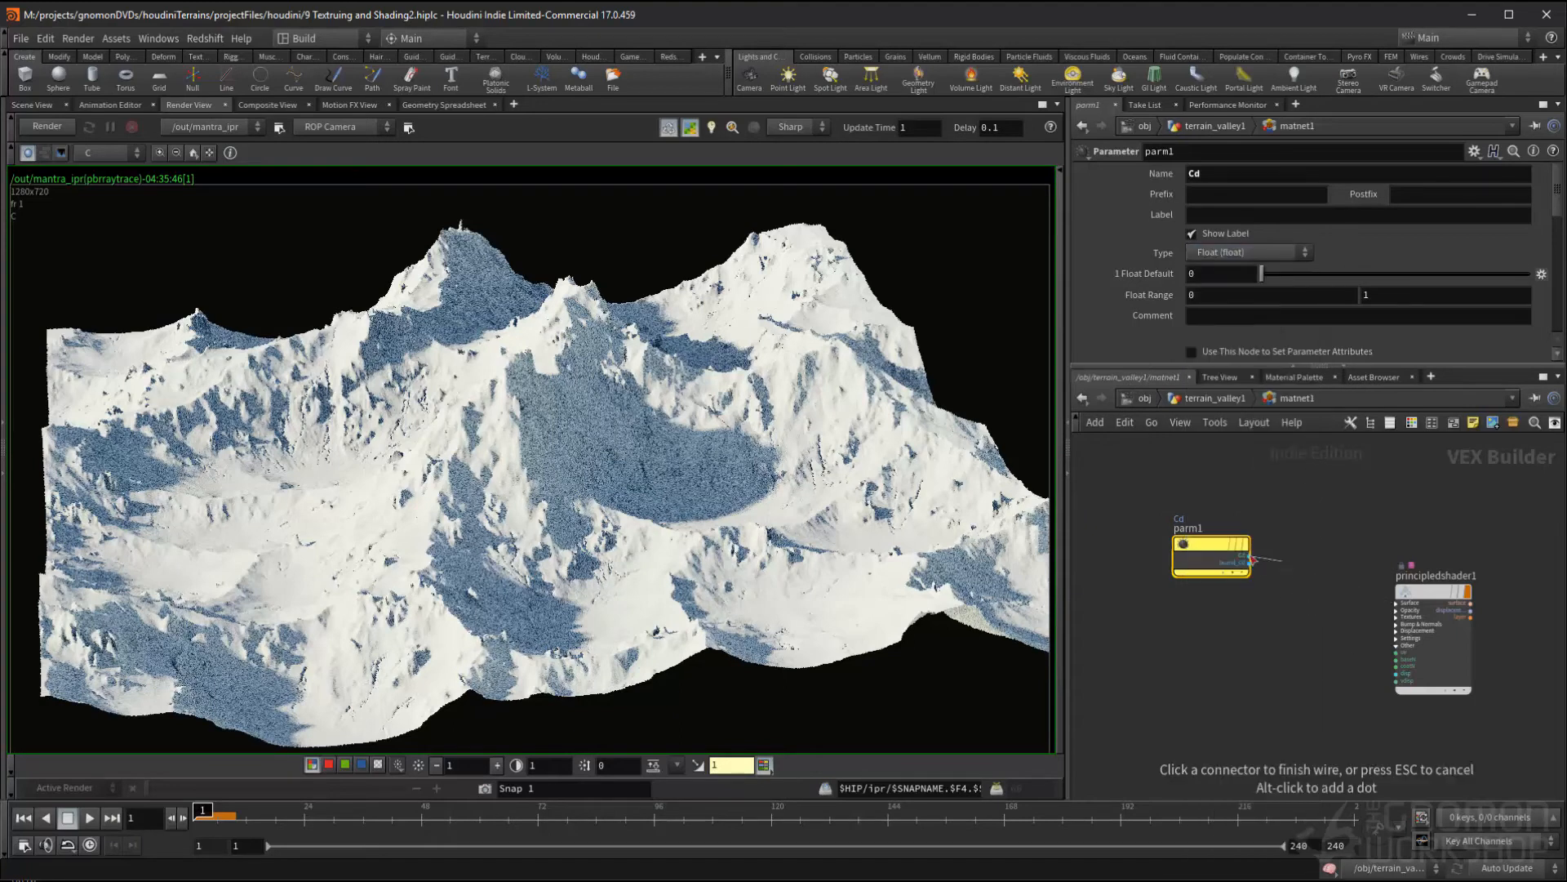
click(1391, 604)
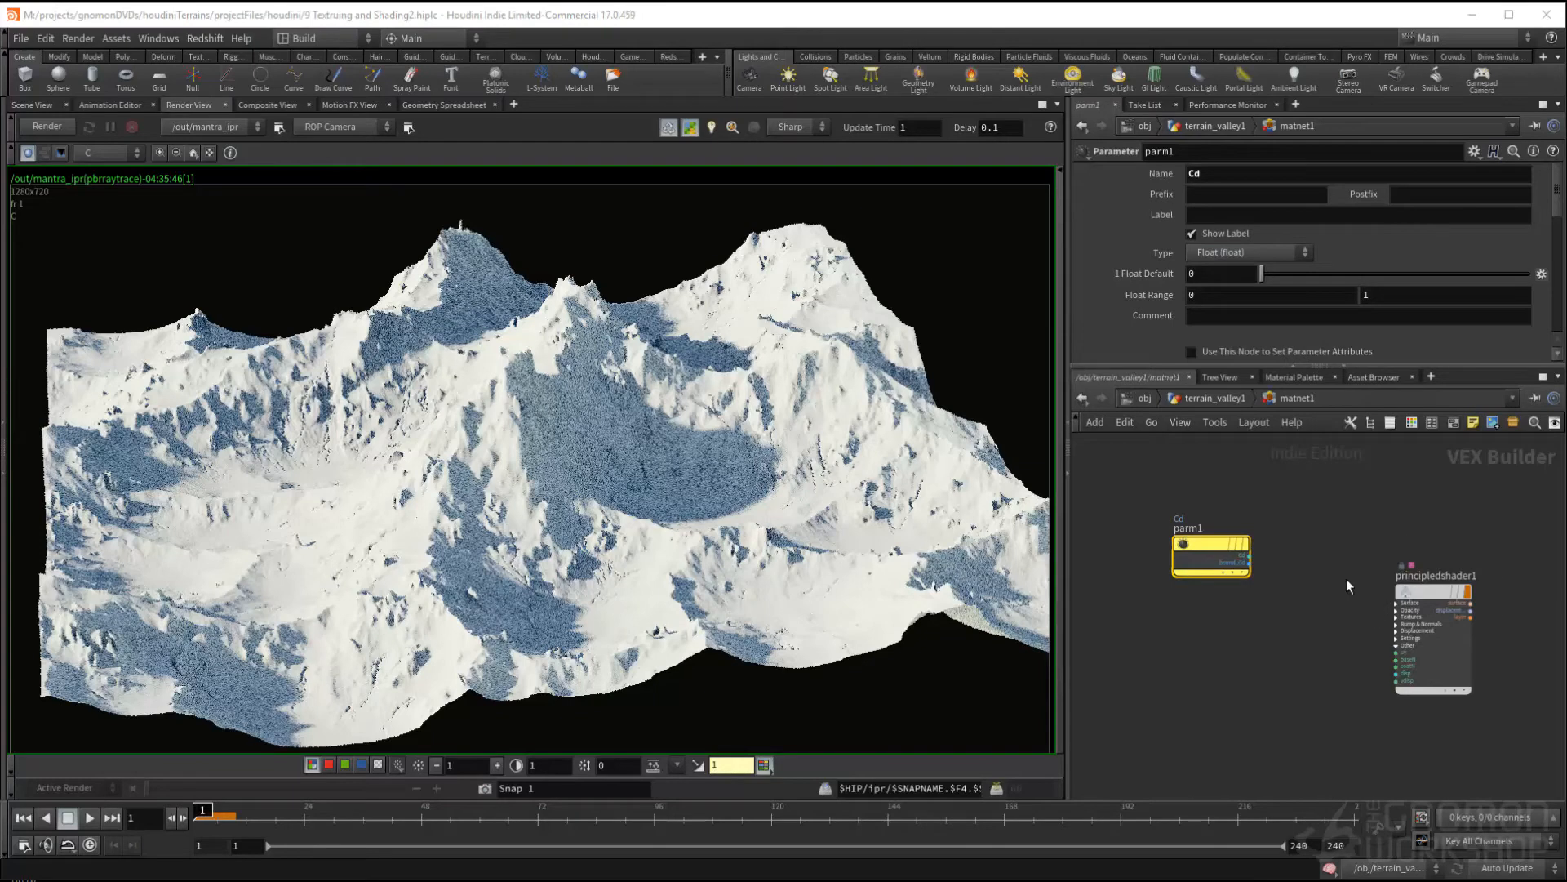
scroll(1345, 579, up, 2)
click(1190, 535)
click(1401, 604)
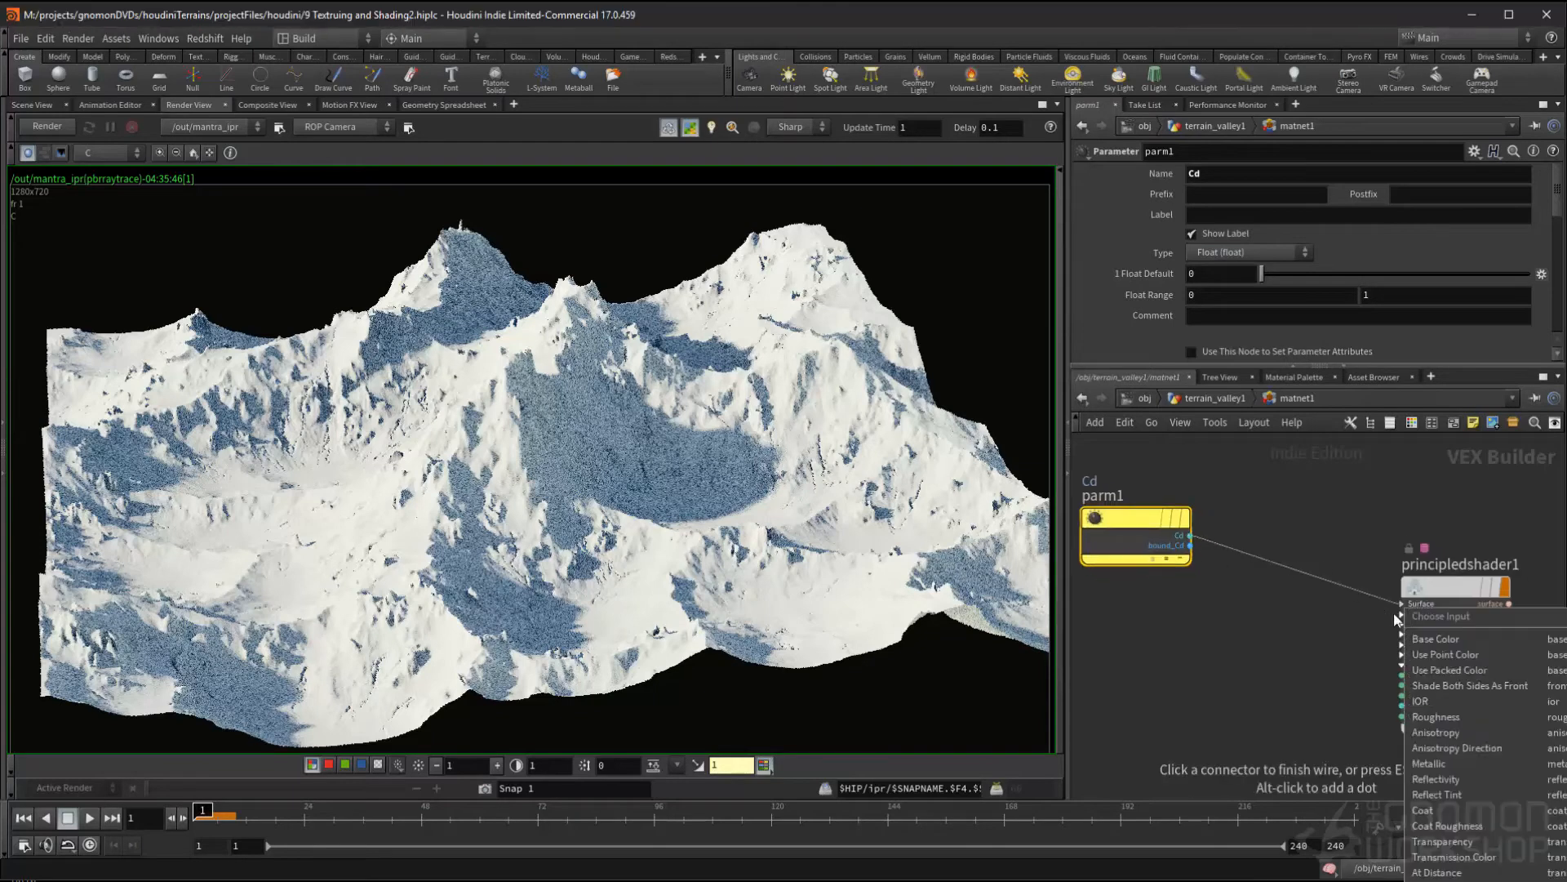
click(1438, 645)
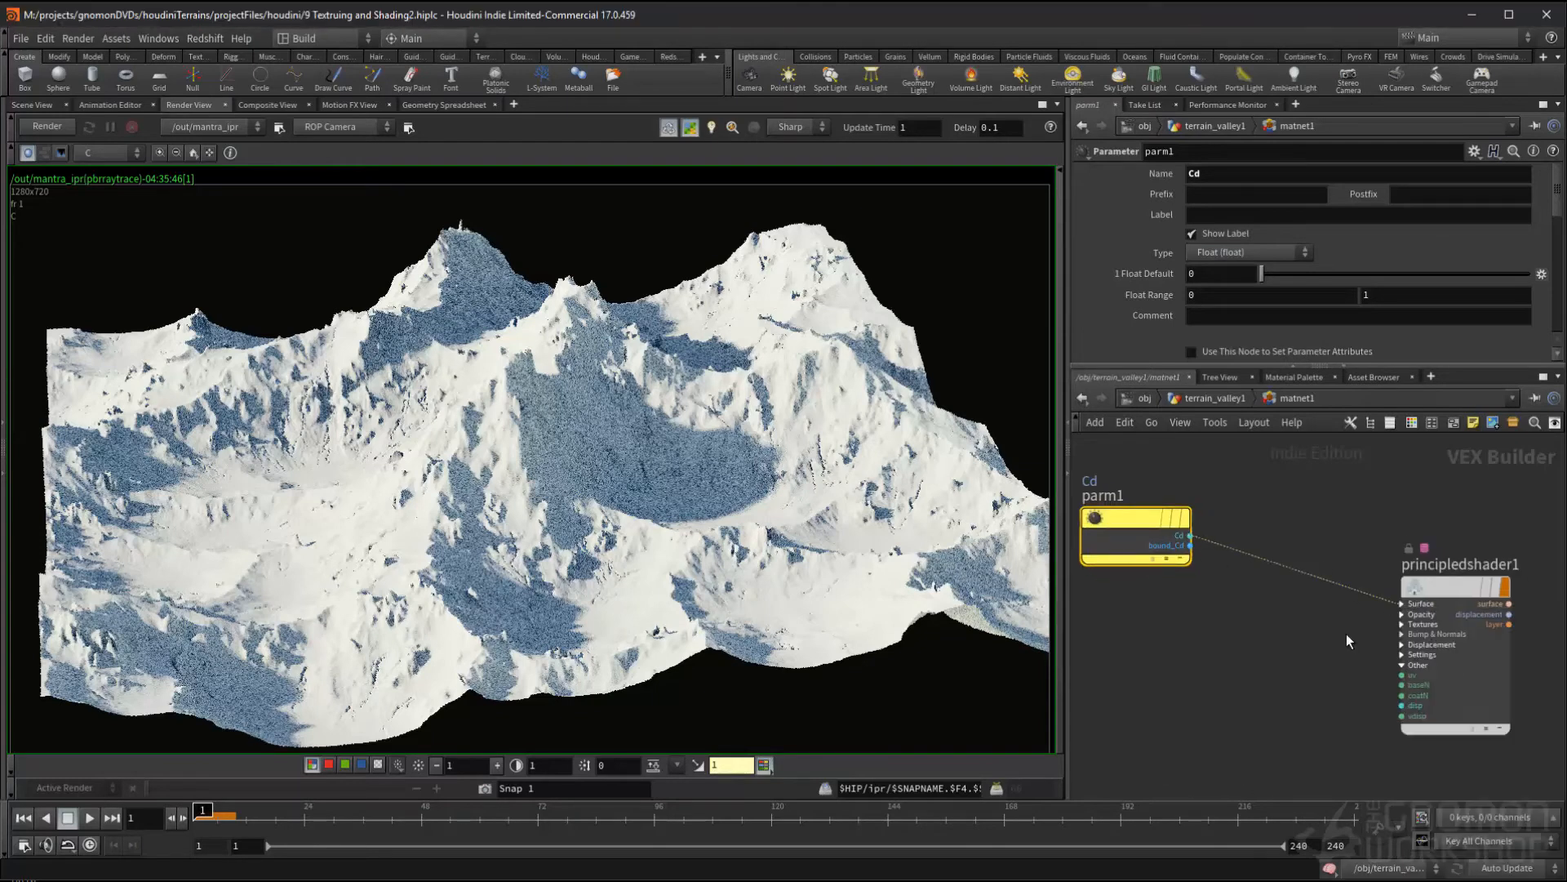
click(56, 126)
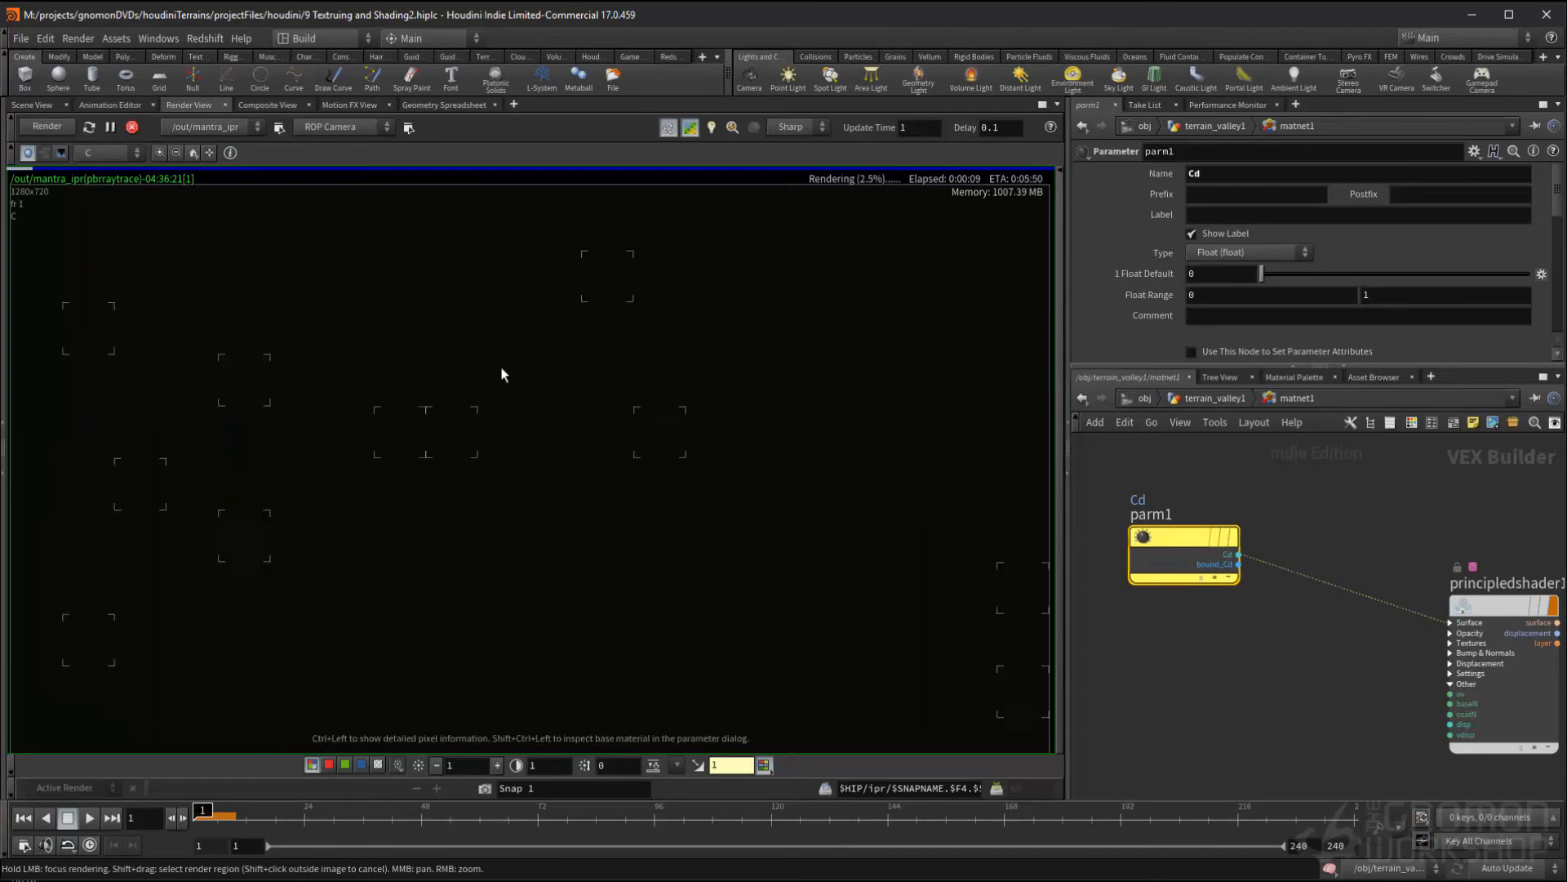
- Change the Cd parameter's type to Vector and select principledshader1 to inspect its settings
click(1227, 254)
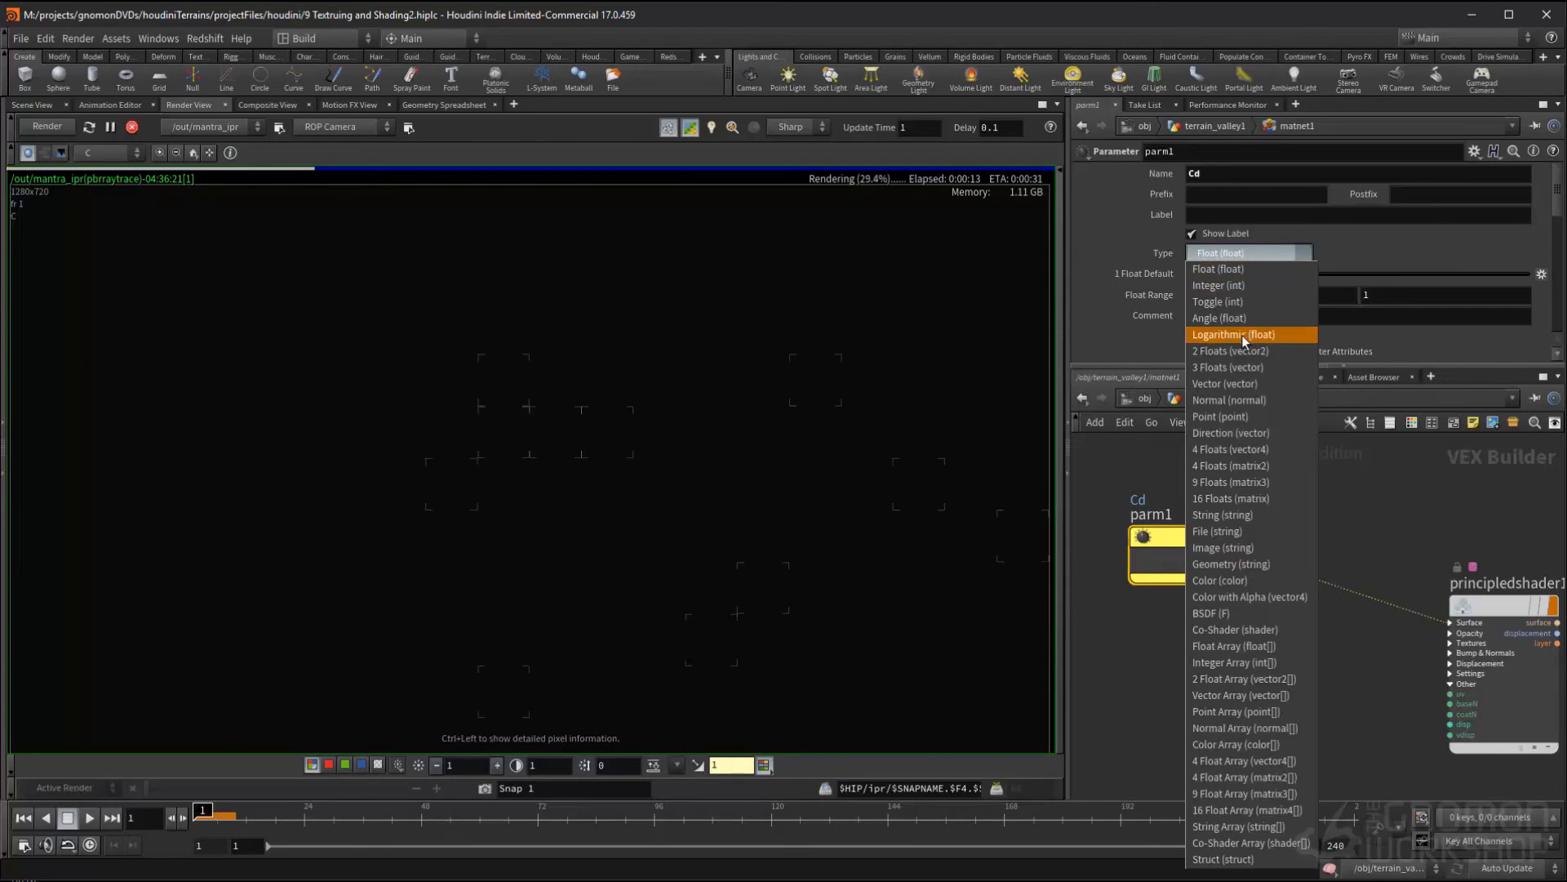
click(1231, 384)
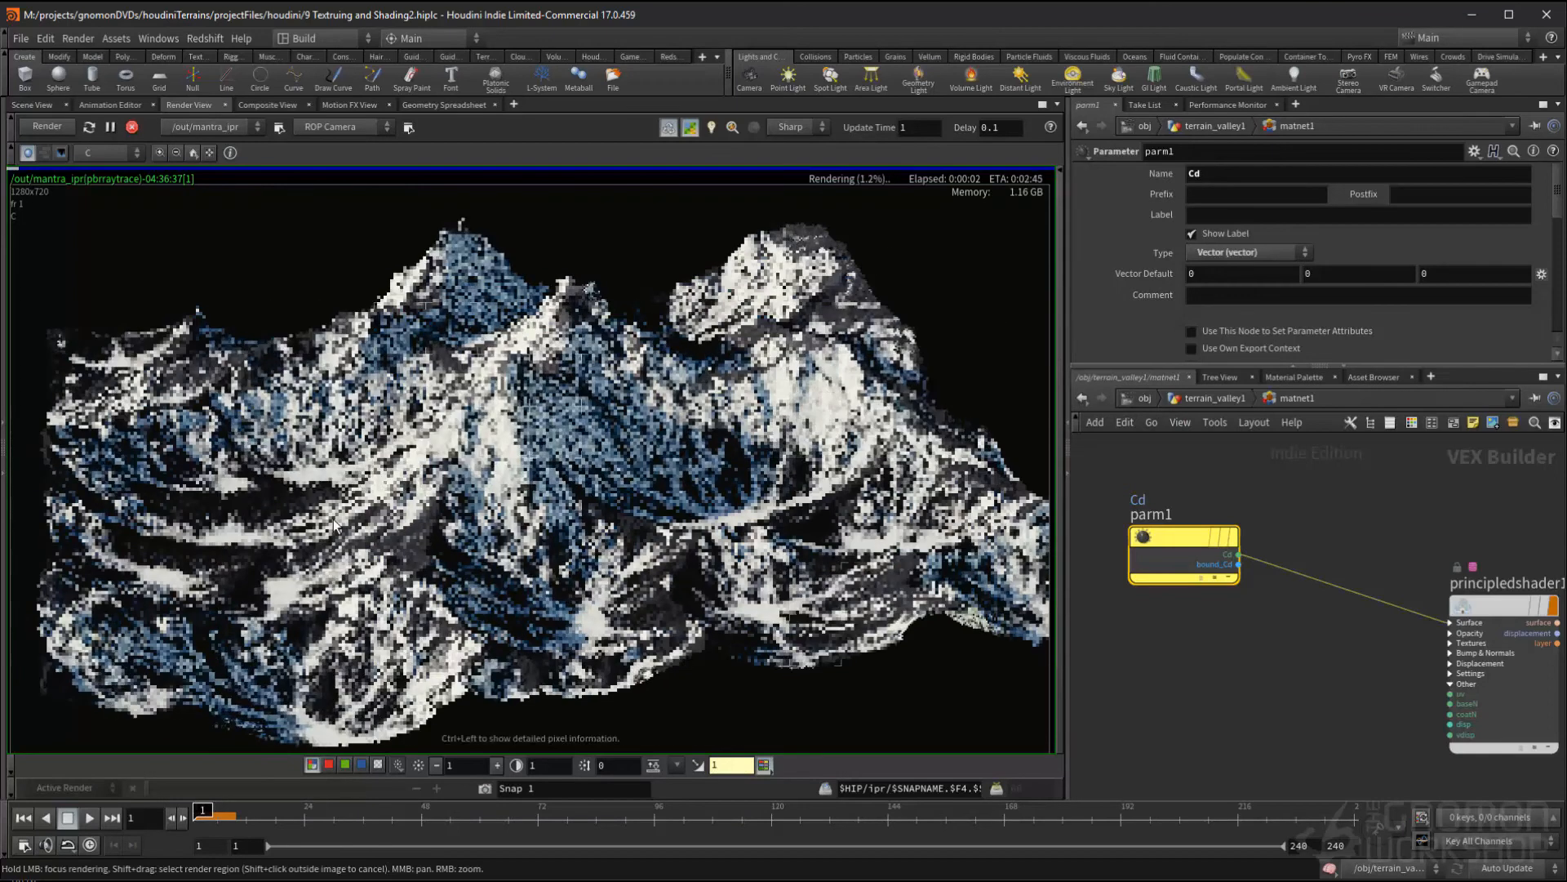
click(1509, 680)
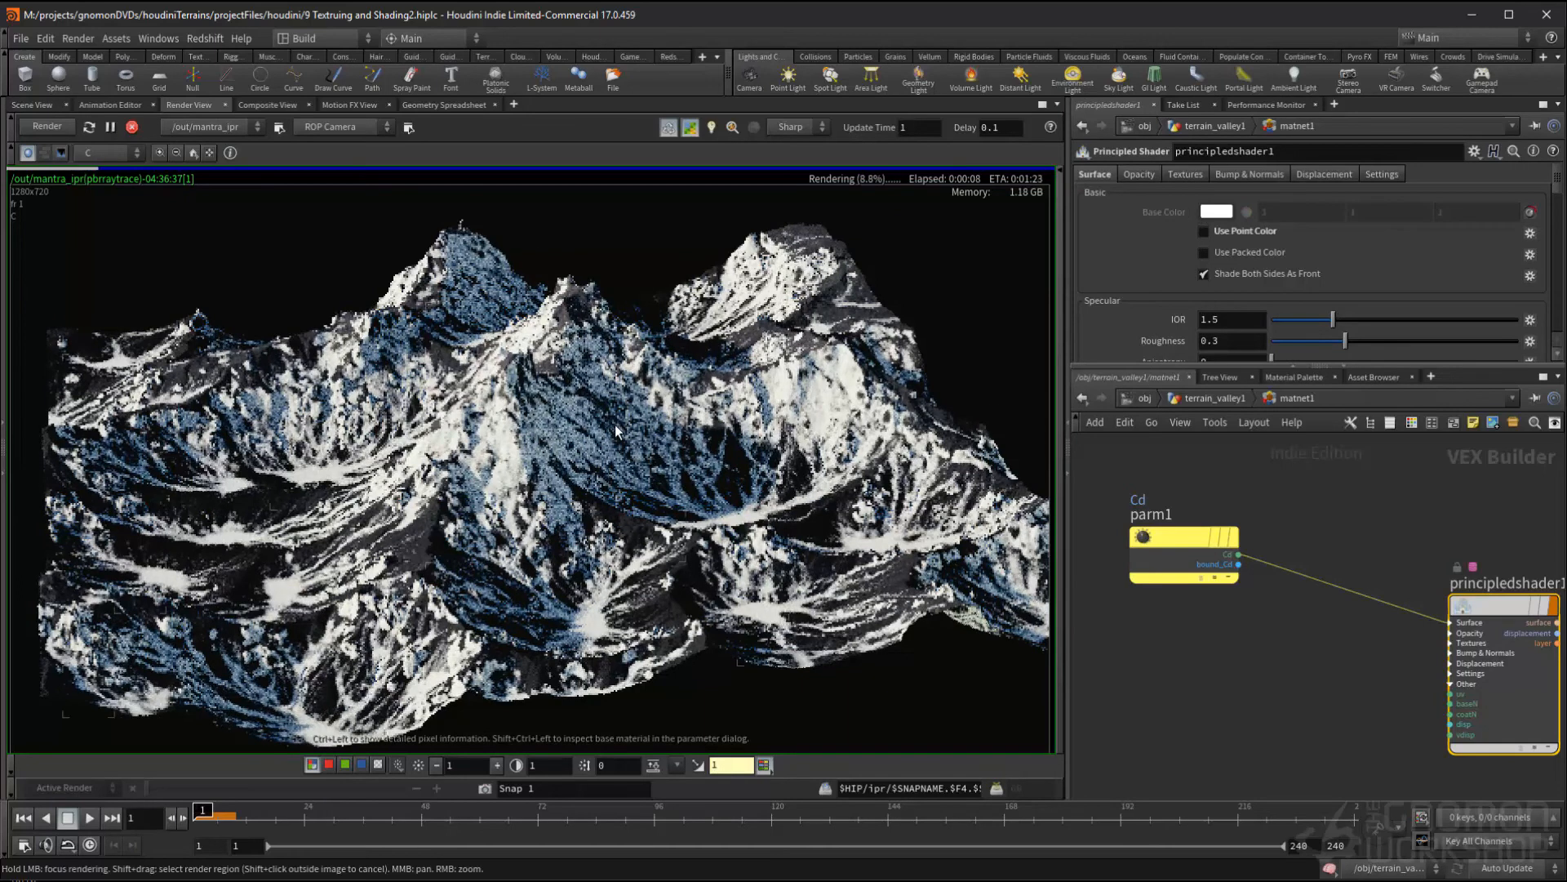
- Stop the preview render and add a Texture node below the Cd parameter node
click(131, 127)
key(Tab)
text(textu)
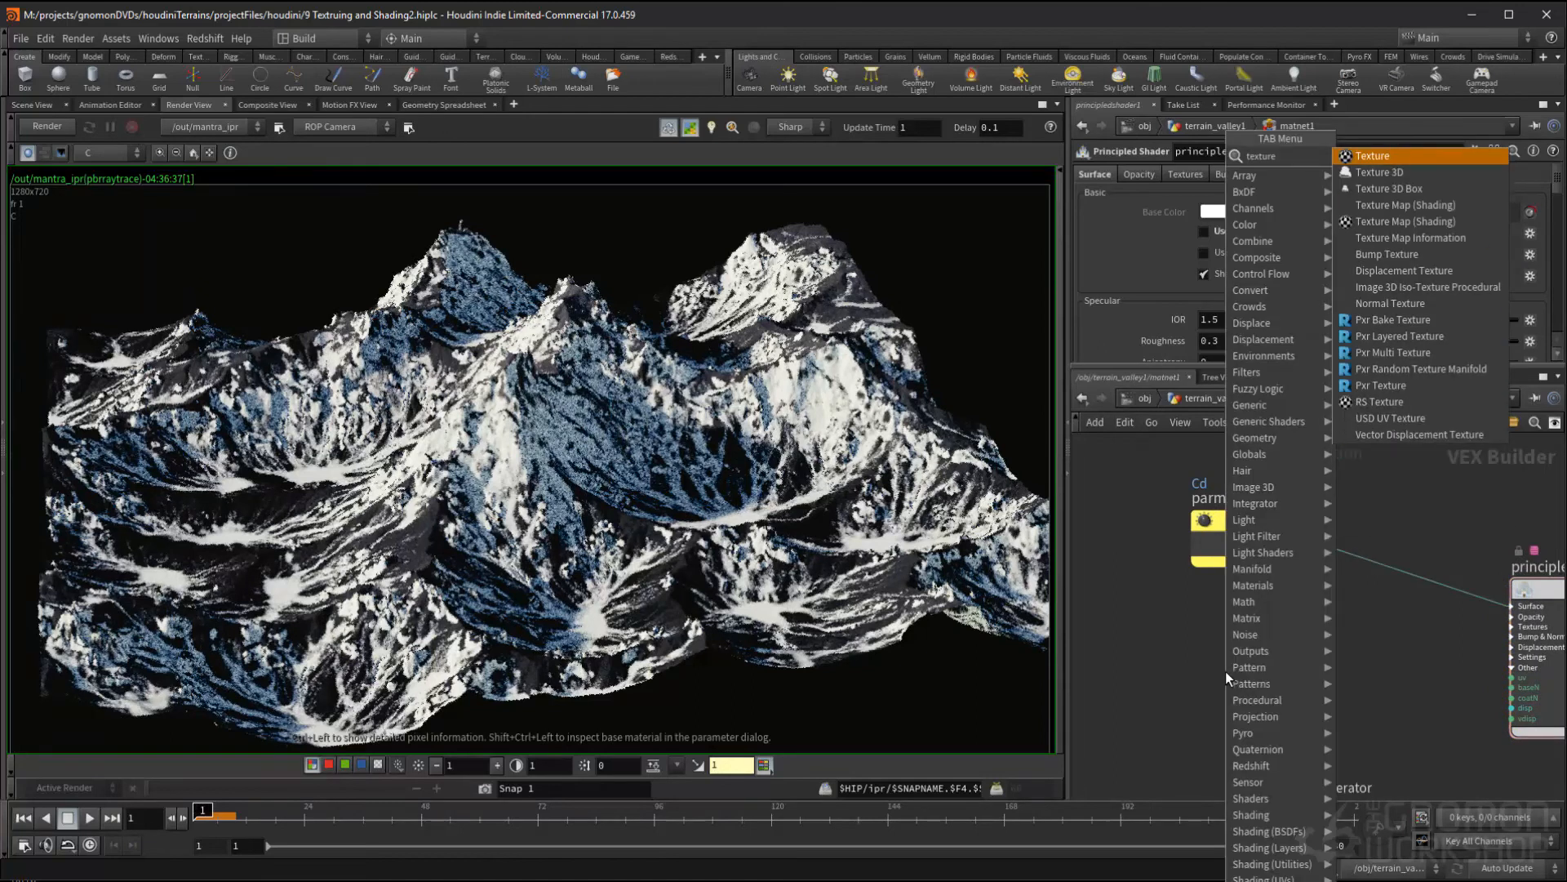
key(Return)
click(1226, 671)
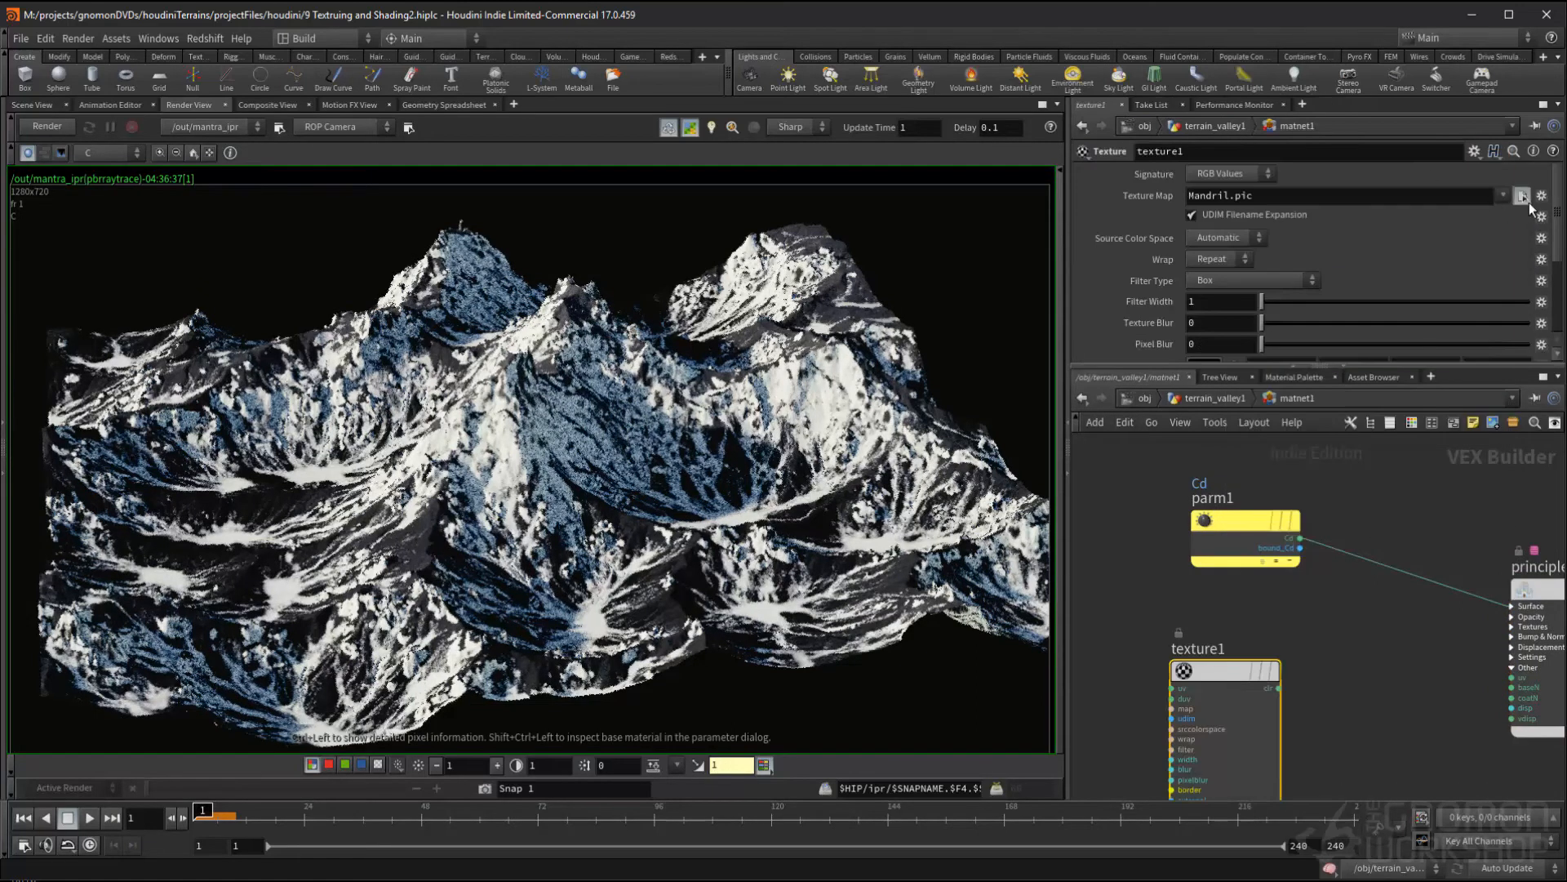
- Load TexturesCom_RockSharp0092_23_seamless_S.jpg from the $HIP/tex folder as the texture map of texture1
click(1522, 196)
click(785, 493)
click(963, 427)
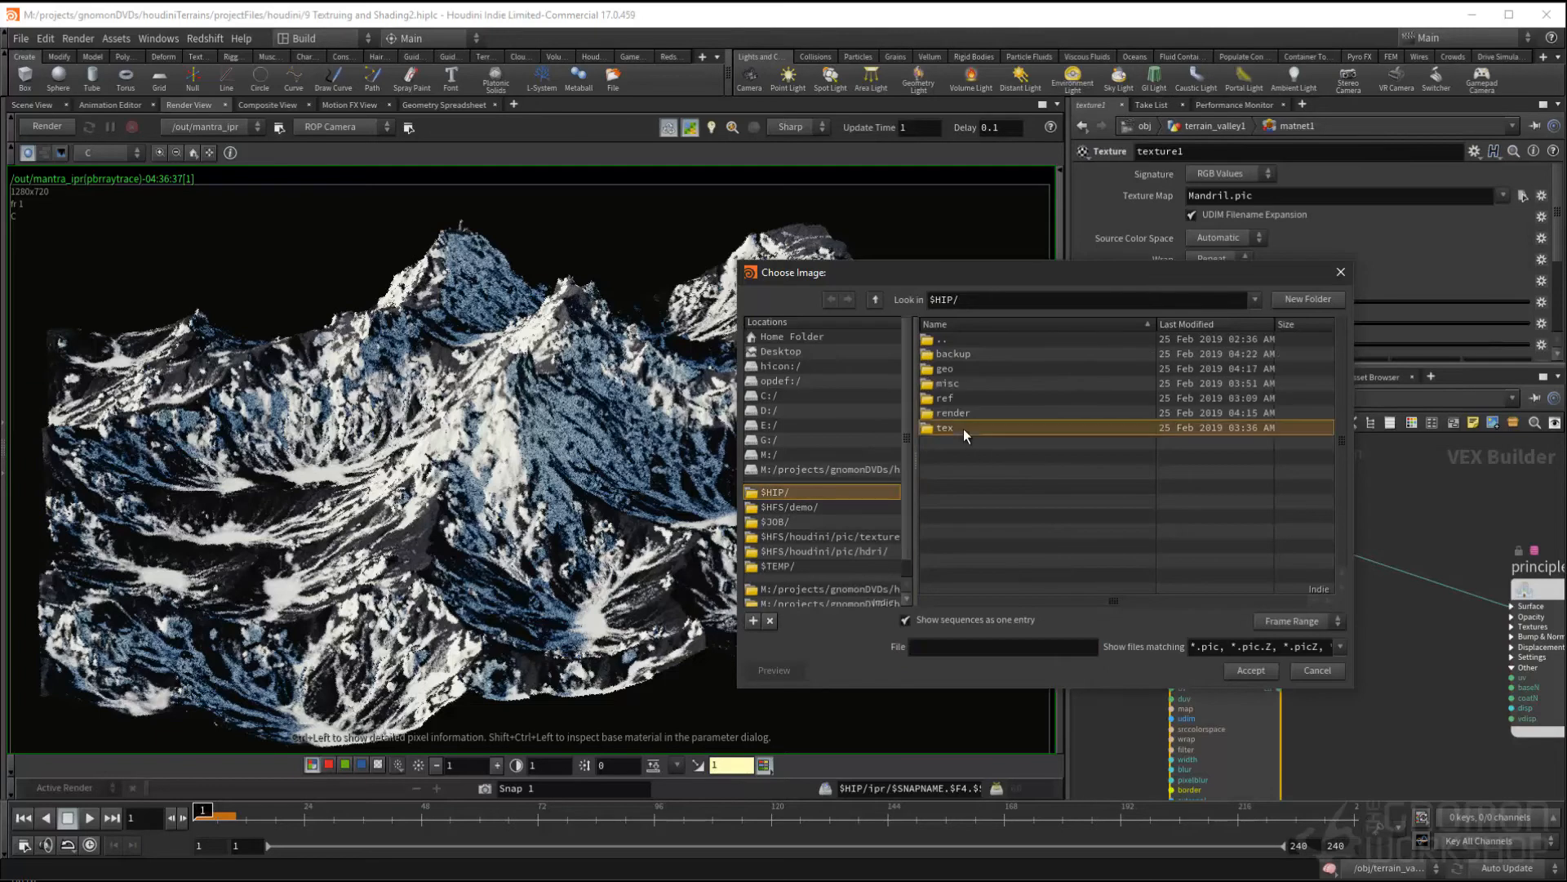
double_click(963, 428)
click(1005, 397)
mouse_move(1024, 277)
mouse_down()
mouse_move(978, 279)
mouse_move(997, 264)
mouse_up()
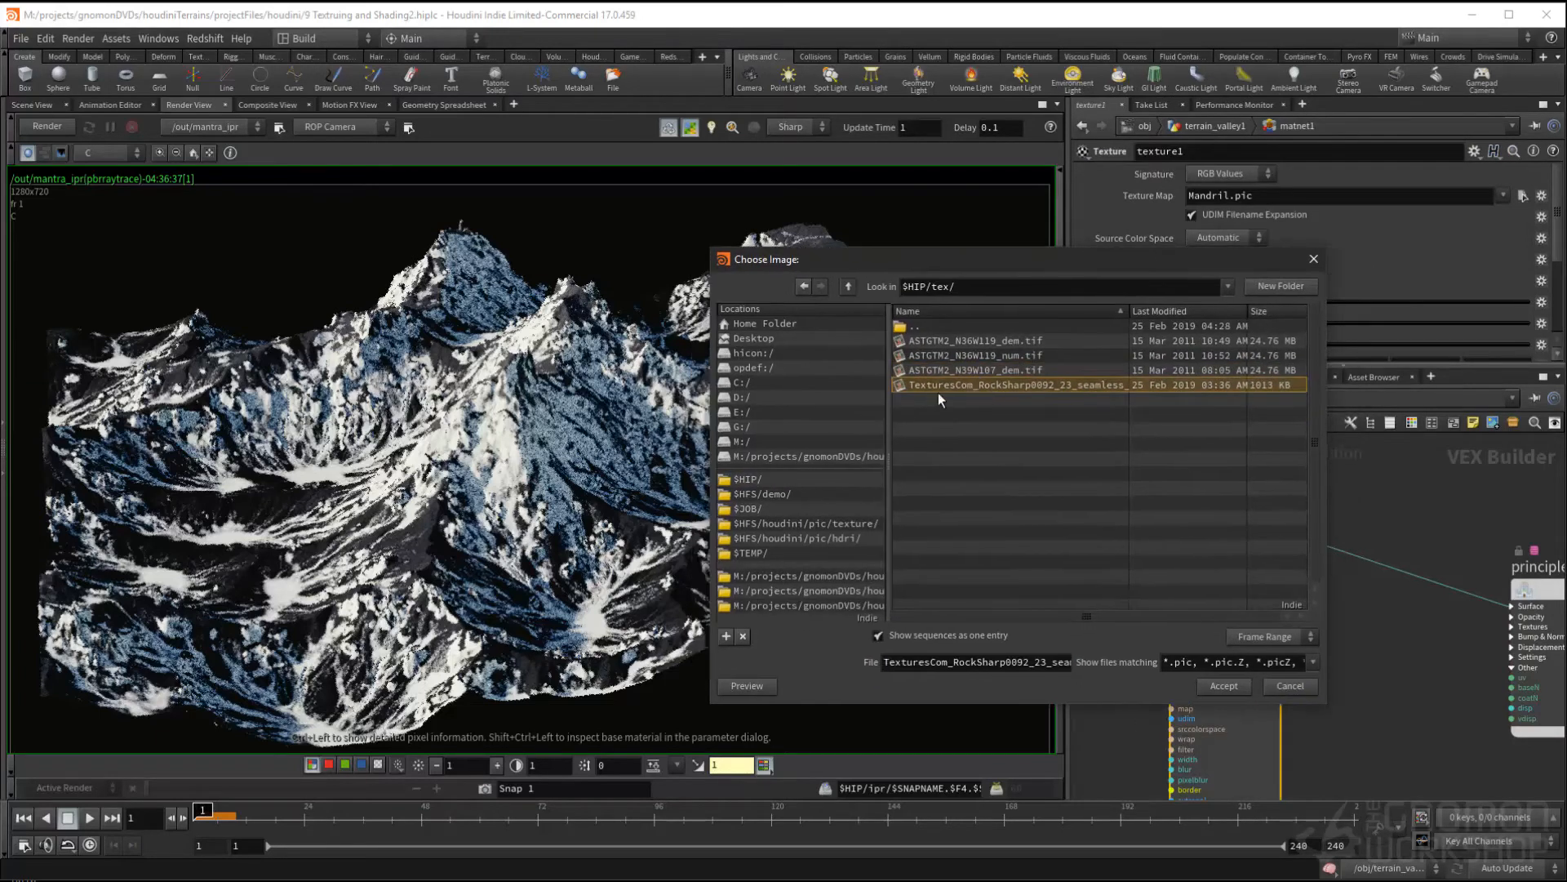
click(1211, 689)
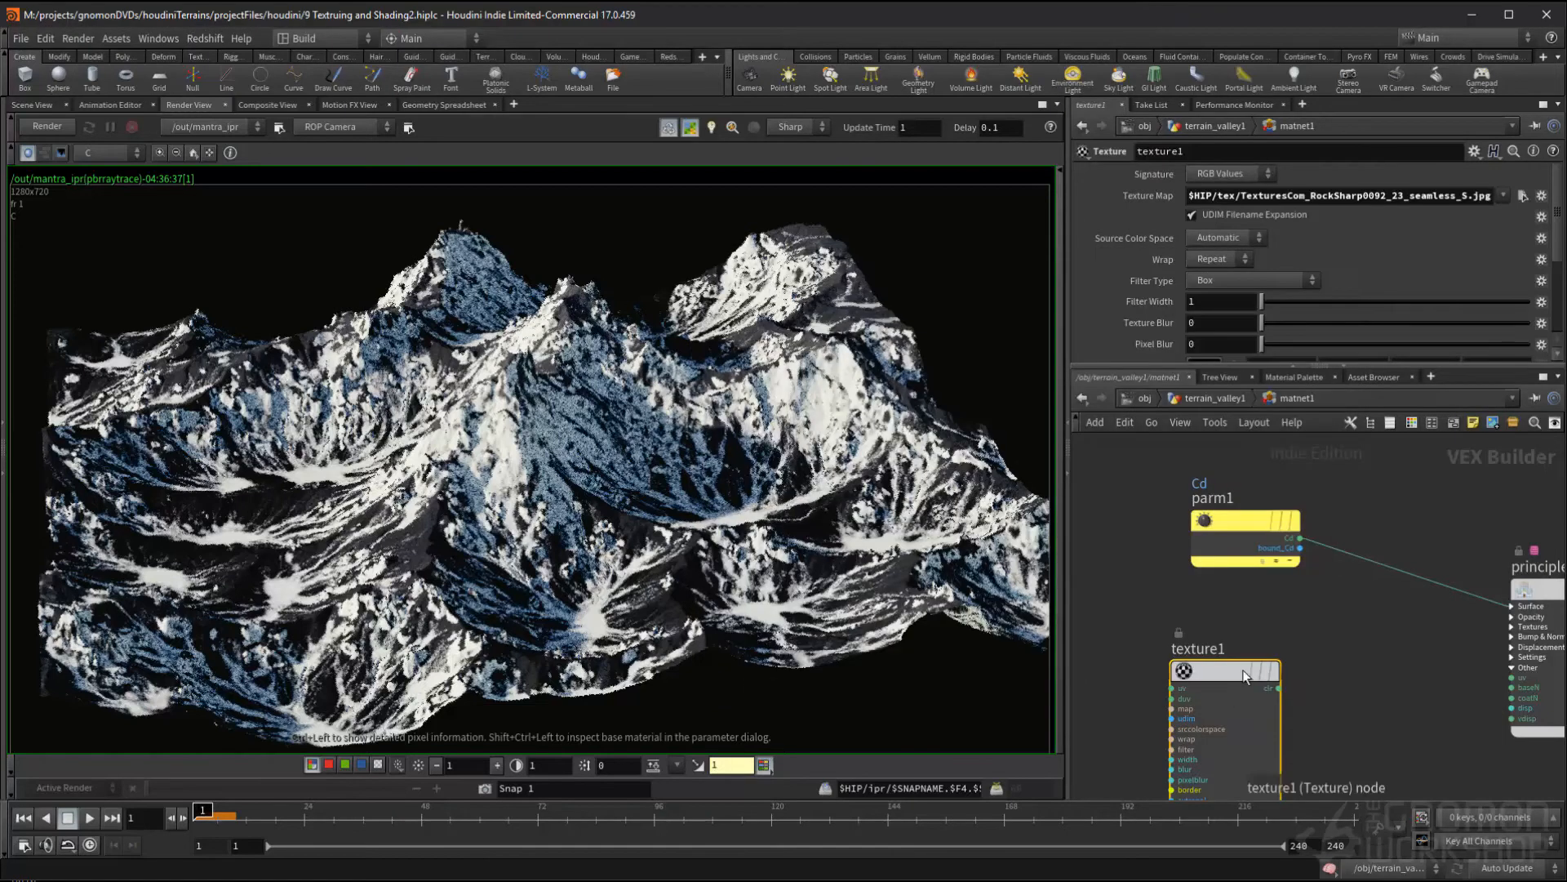
- Connect texture1's color output to the principled shader's Base Color in place of Cd and start the preview render
click(1279, 688)
click(1487, 605)
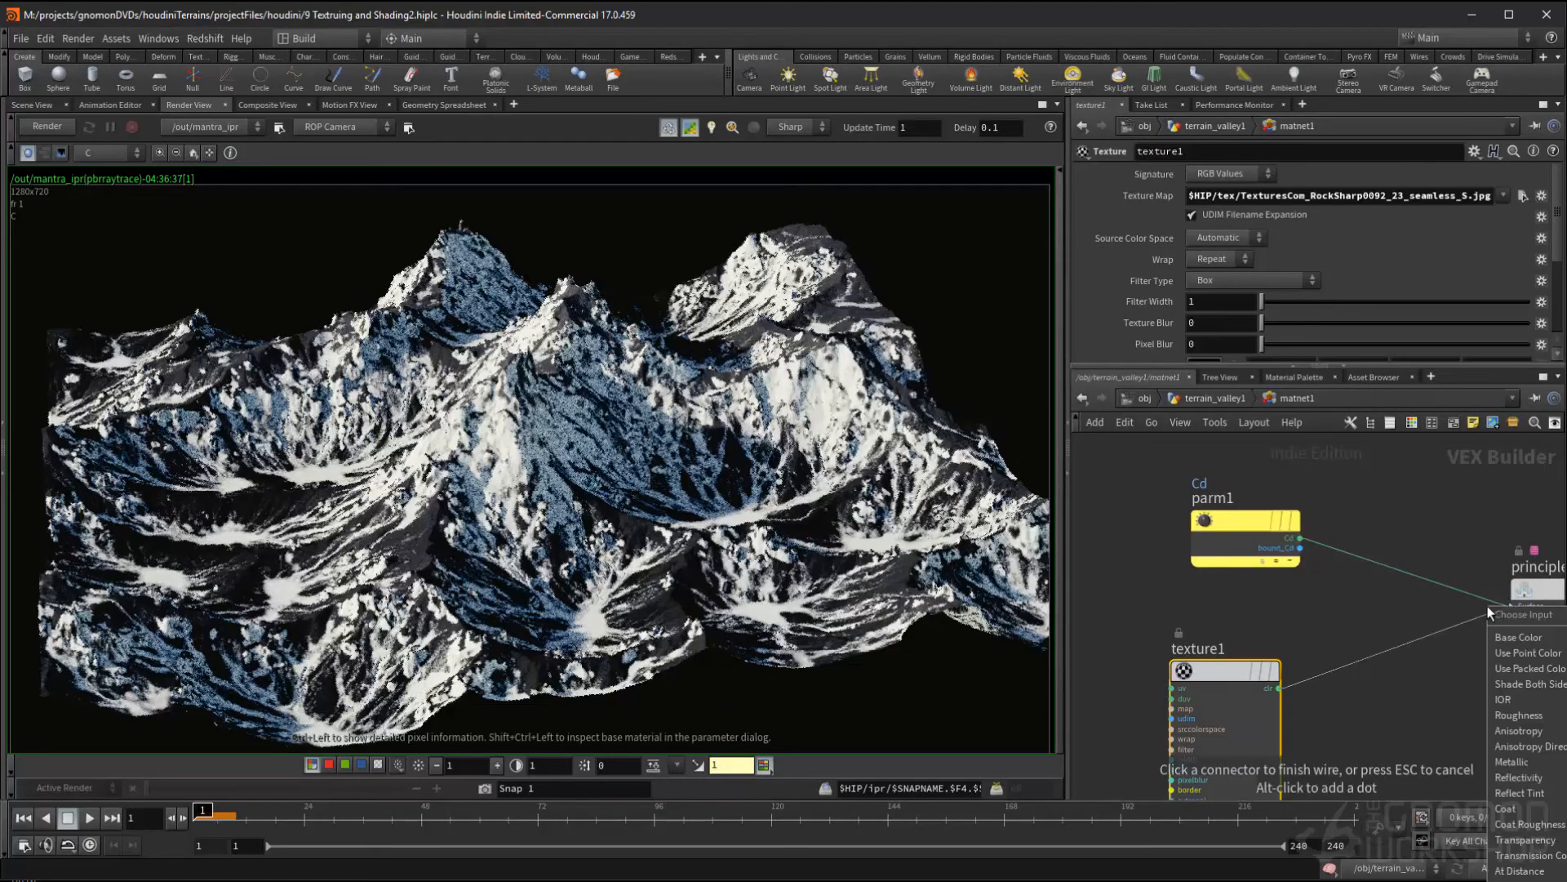
click(1535, 641)
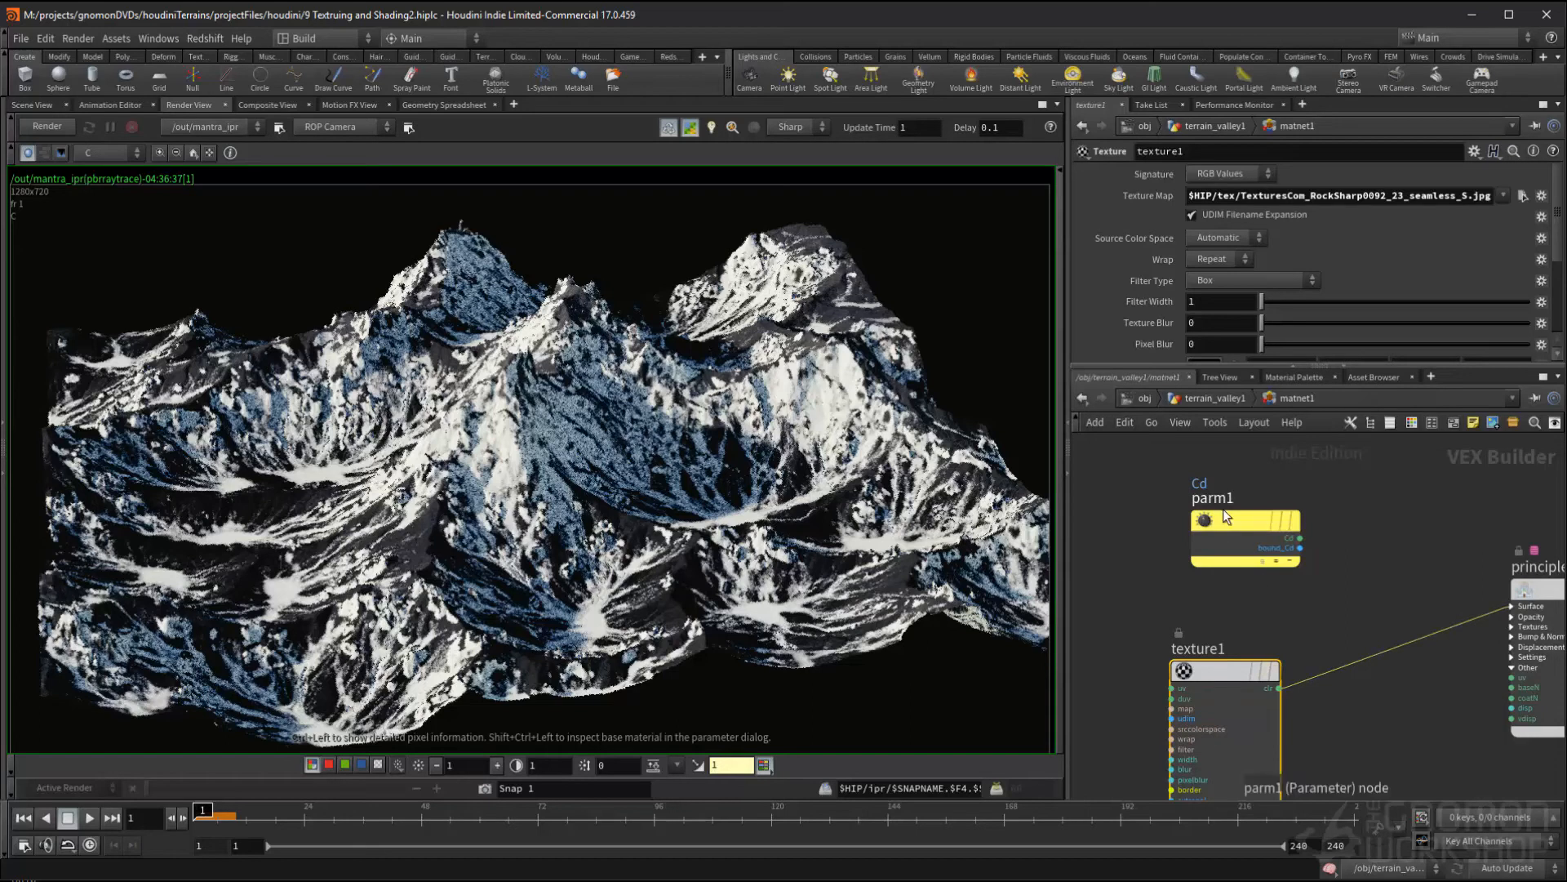
scroll(1242, 581, down, 2)
middle_drag(1159, 600, 1255, 589)
scroll(1242, 581, down, 1)
scroll(1213, 599, up, 1)
click(45, 127)
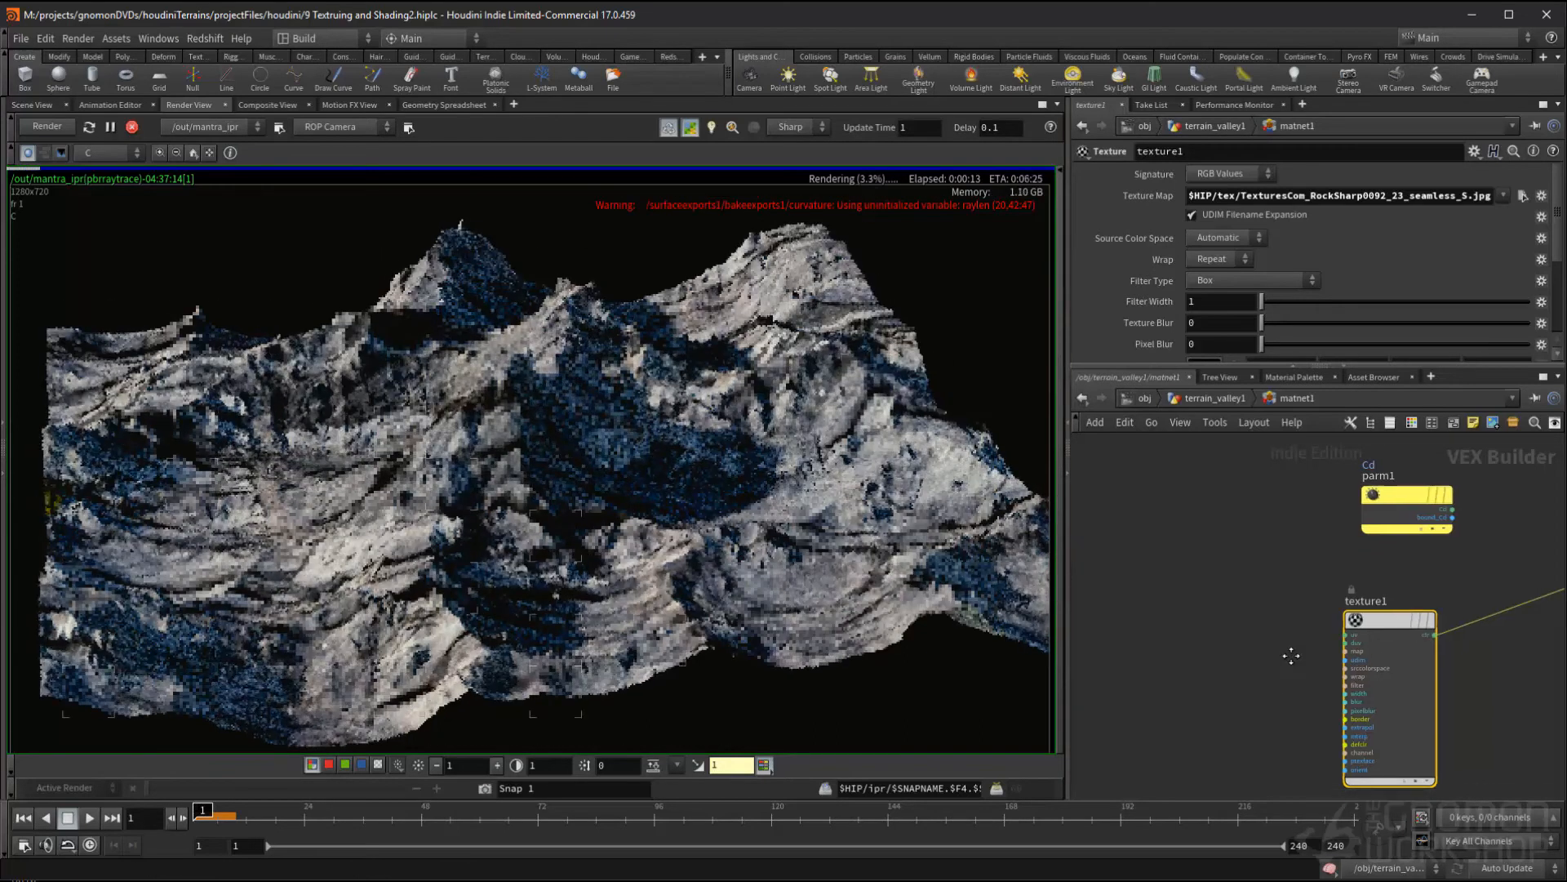
- Add a UV Coords node beside the texture1 node in the material network
key(Tab)
text(uv)
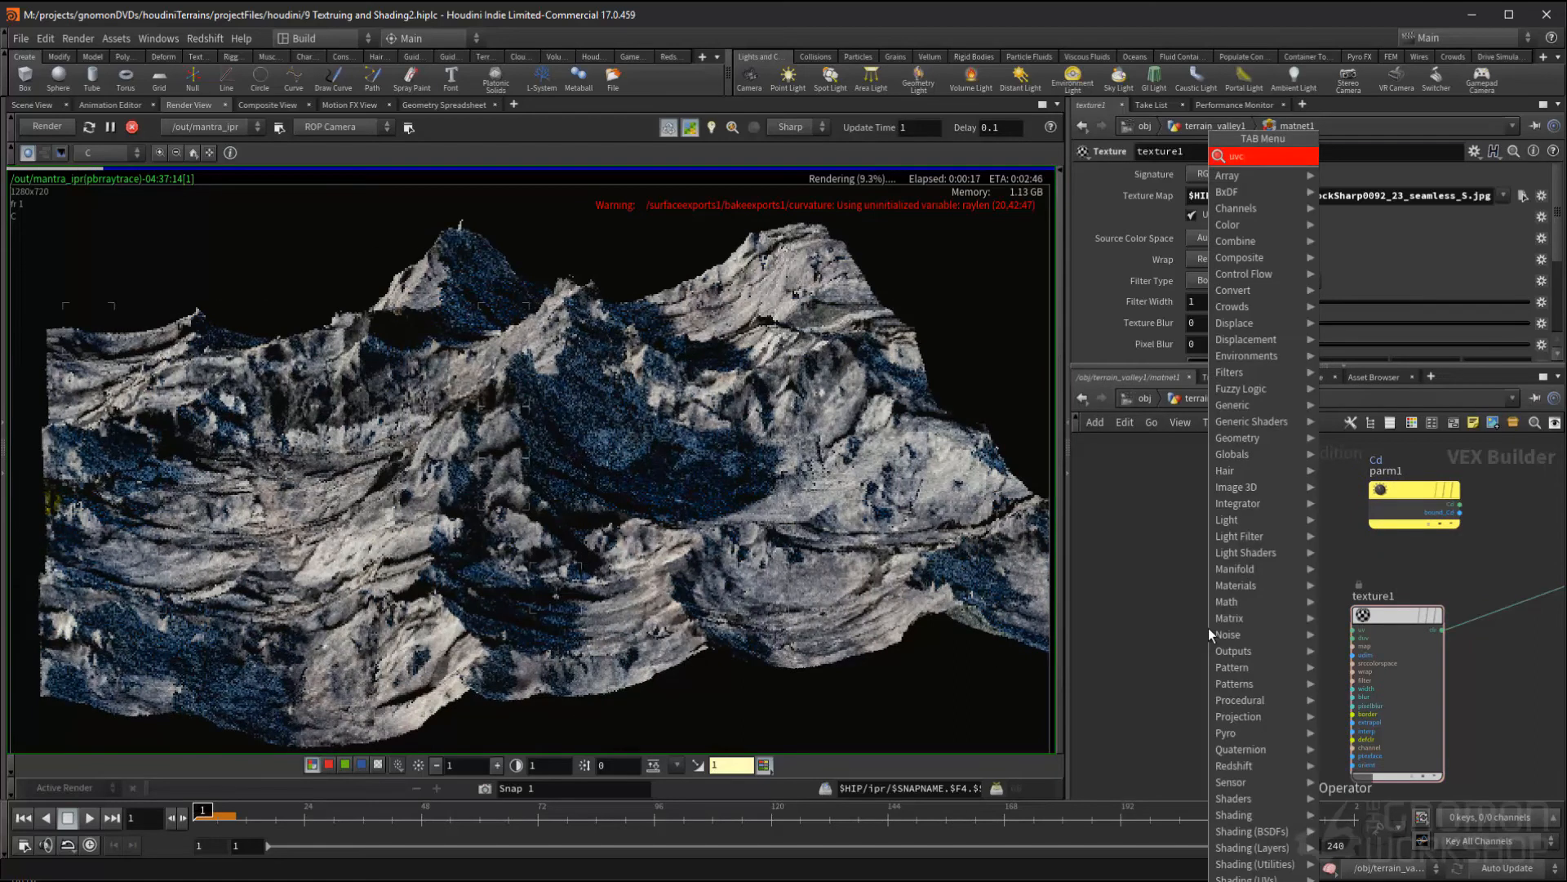
key(Return)
key(Tab)
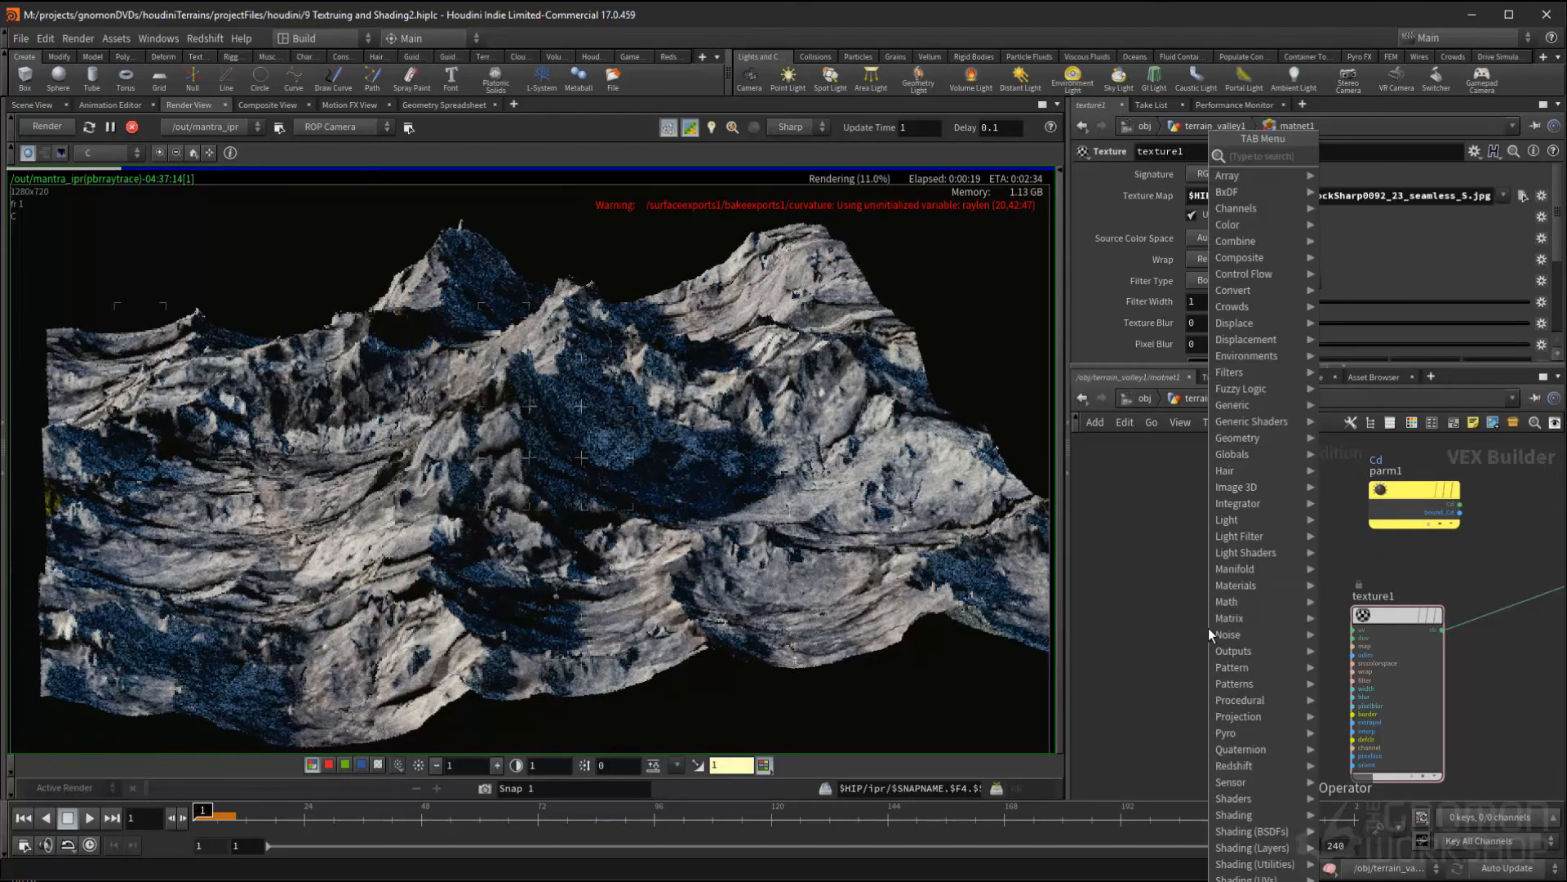
text(uv)
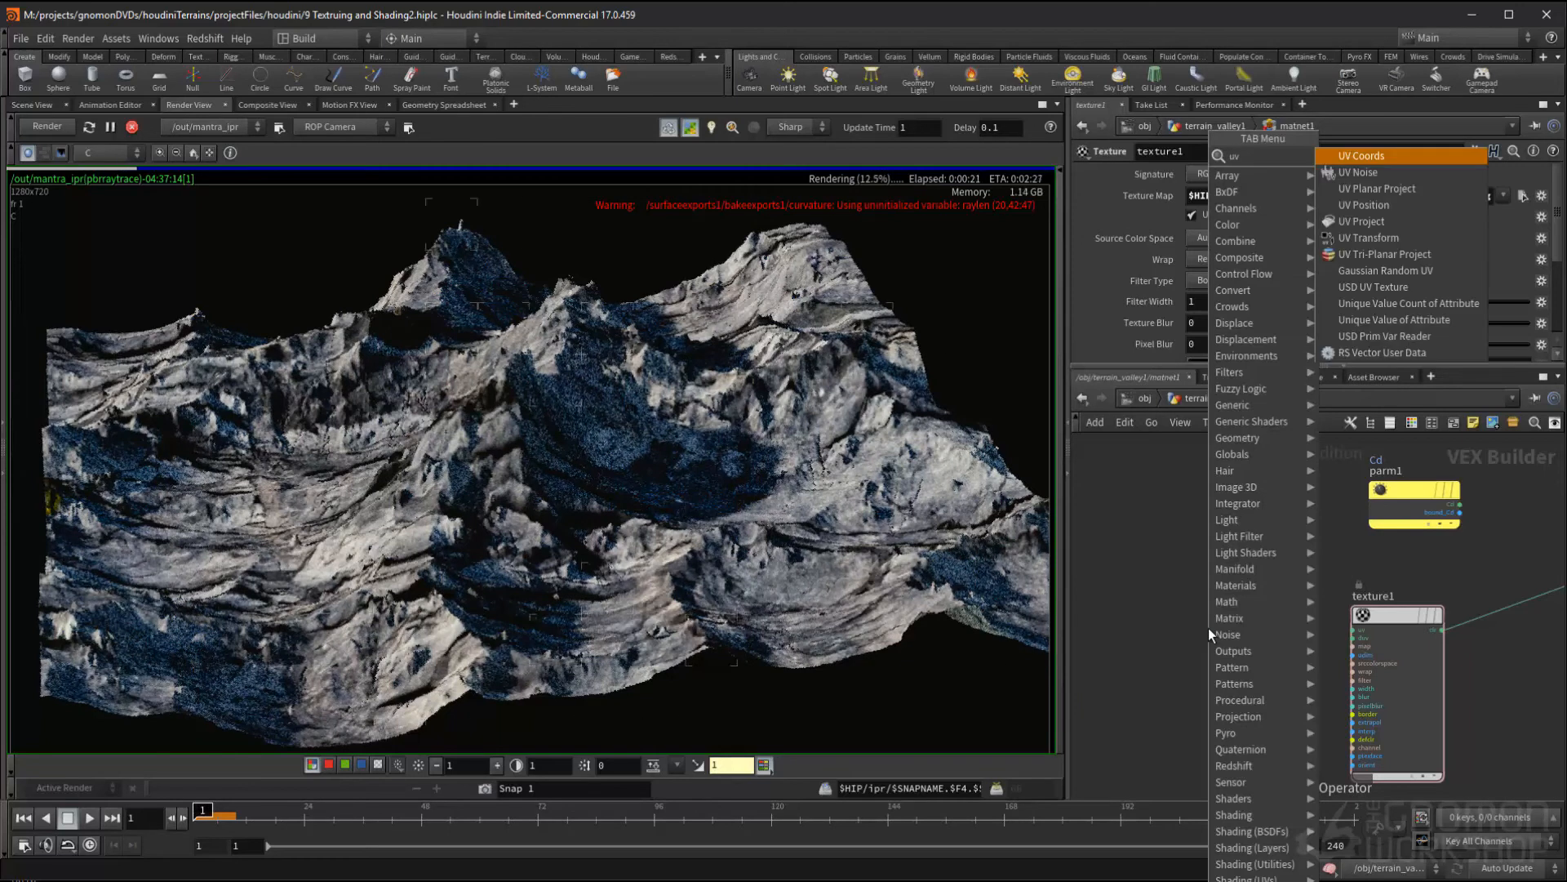
key(Return)
click(1209, 629)
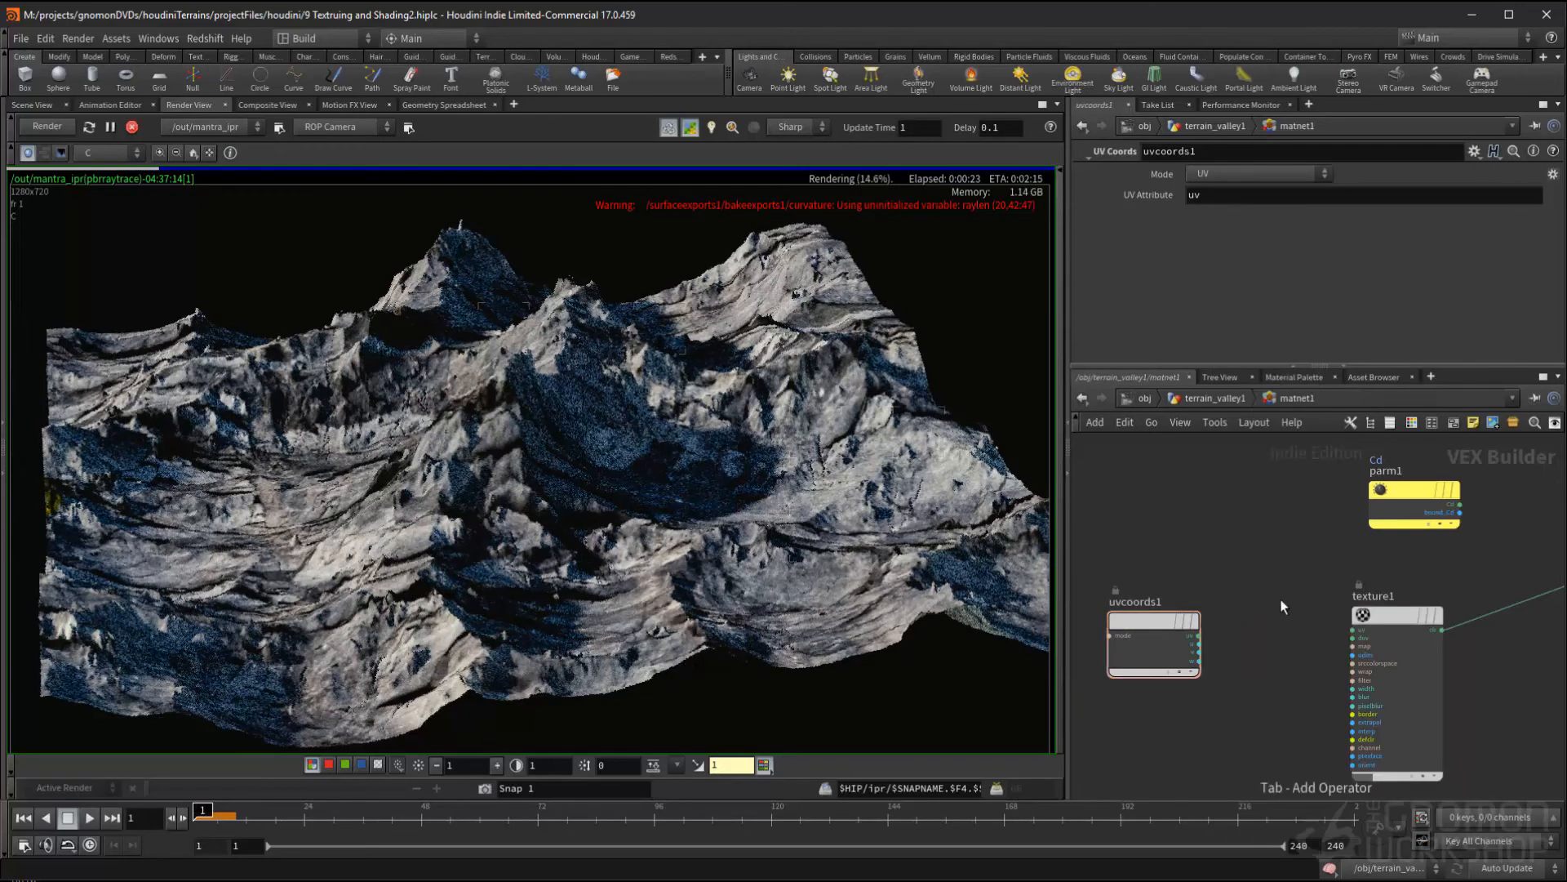
- Add a Multiply Constant node between uvcoords1 and texture1
key(Tab)
text(multi)
key(Down)
key(Down)
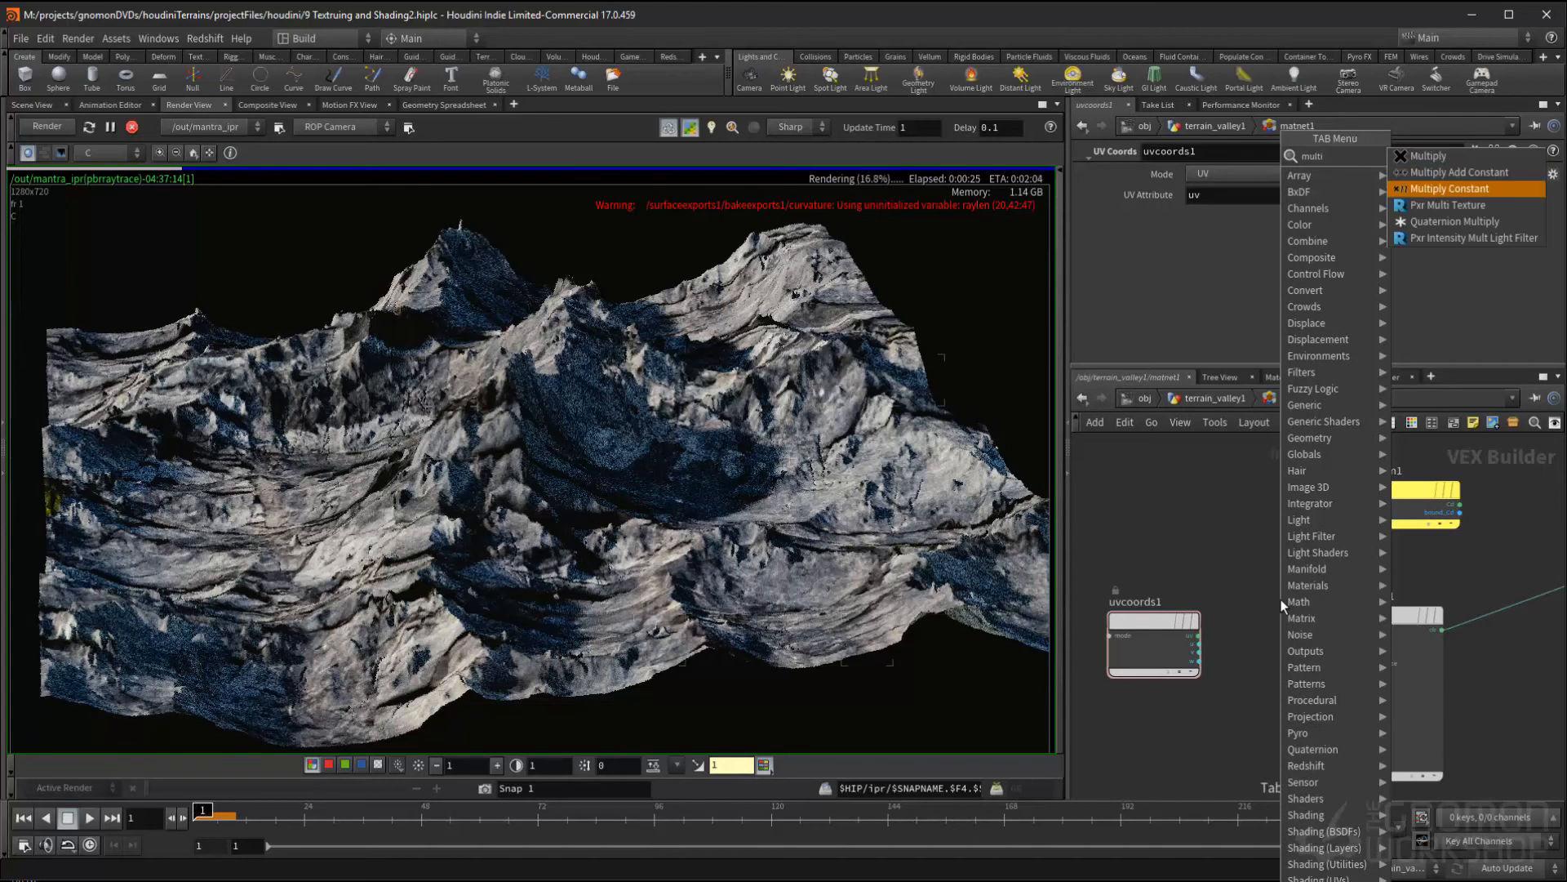
key(Return)
click(1276, 612)
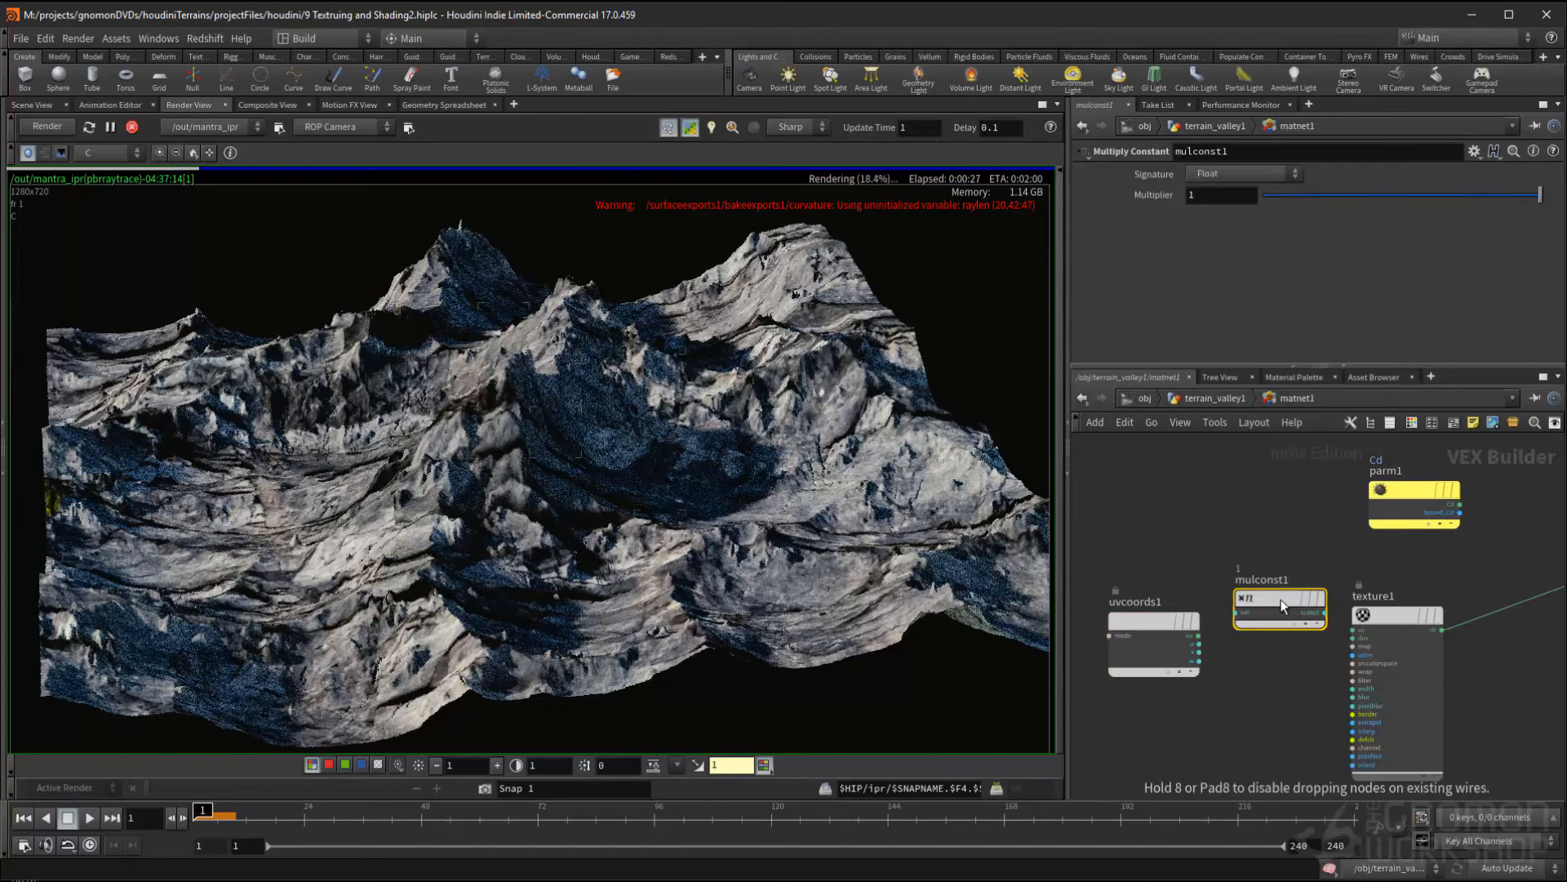
- Connect uvcoords1's uv output through mulconst1 into texture1's uv input and center mulconst1 between the two nodes
scroll(1216, 656, up, 1)
drag(1216, 640, 1162, 612)
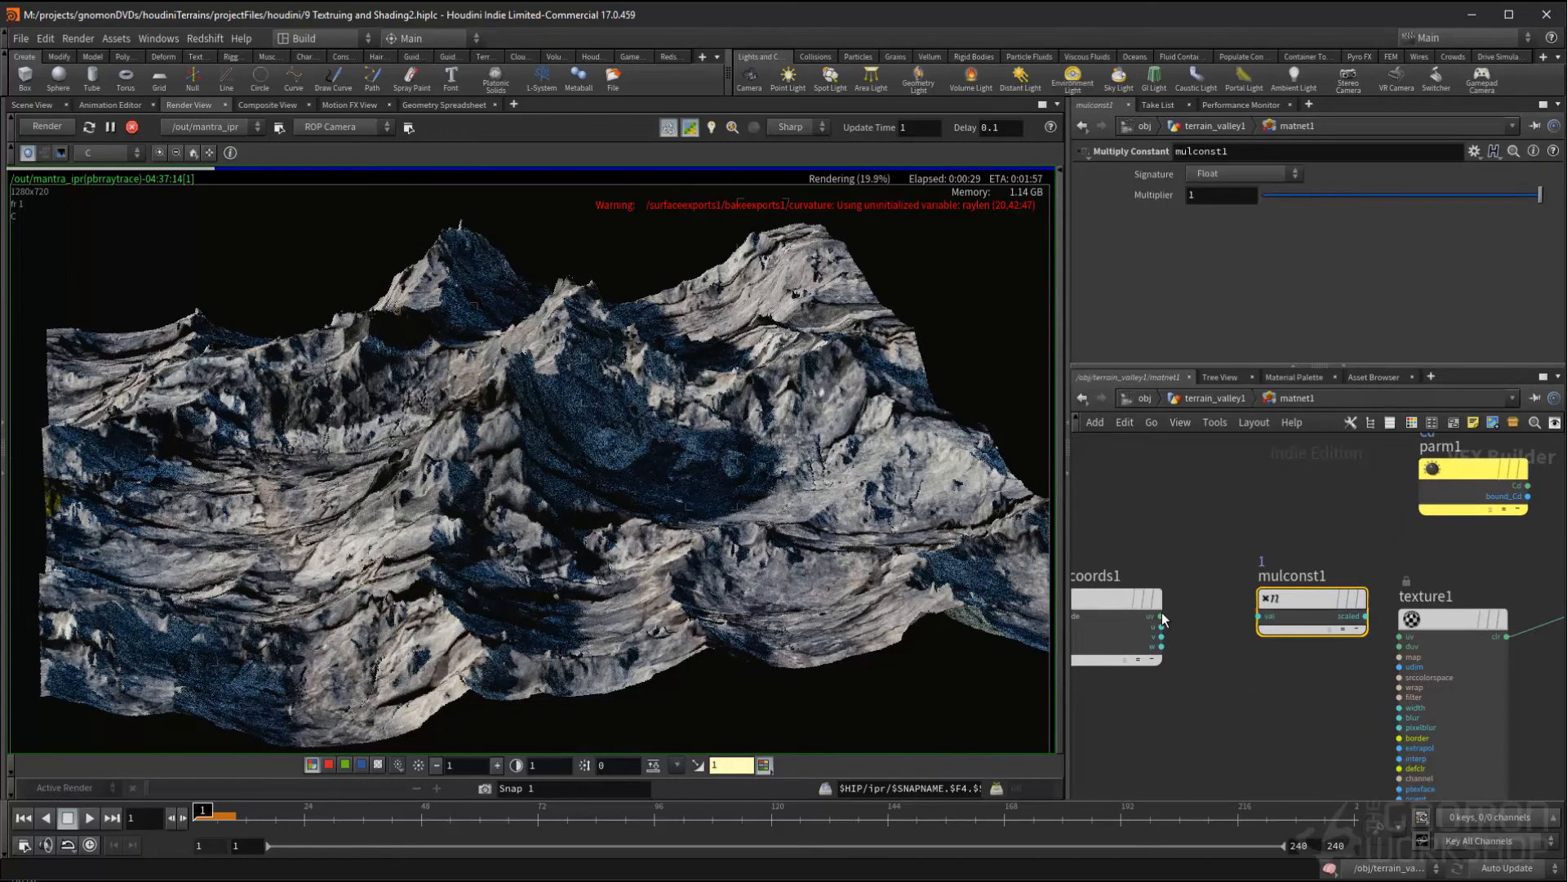
click(1258, 615)
click(1160, 616)
click(1310, 600)
click(1367, 616)
click(1400, 636)
drag(1271, 605, 1220, 605)
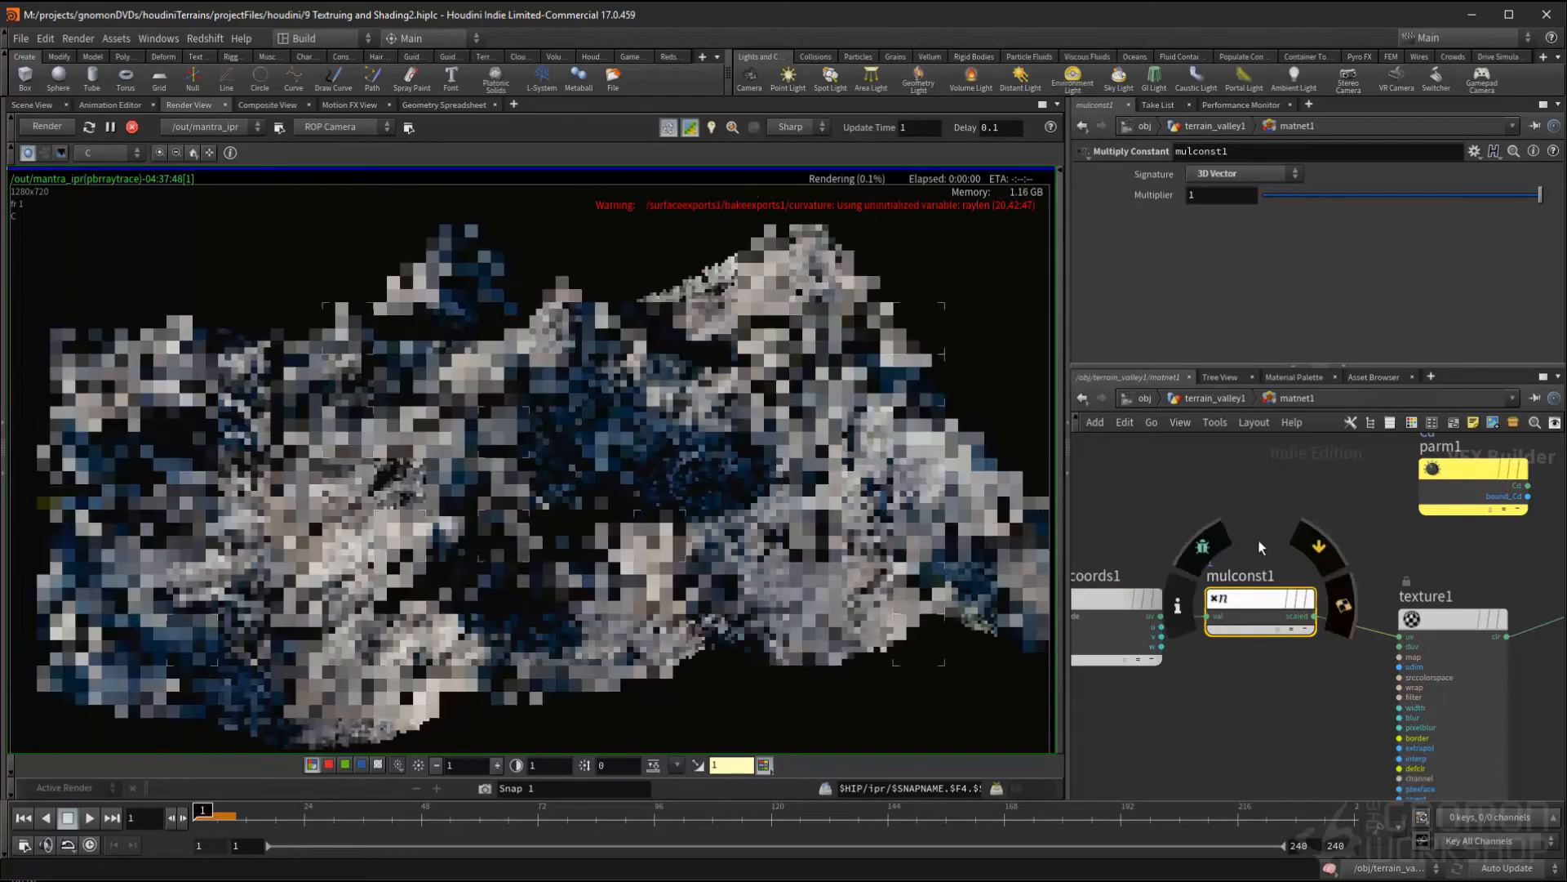
drag(1268, 489, 1268, 679)
- Set the multiplier of mulconst1 to 4 and raise it to 12 to tile the rock texture more densely
drag(1212, 196, 1085, 199)
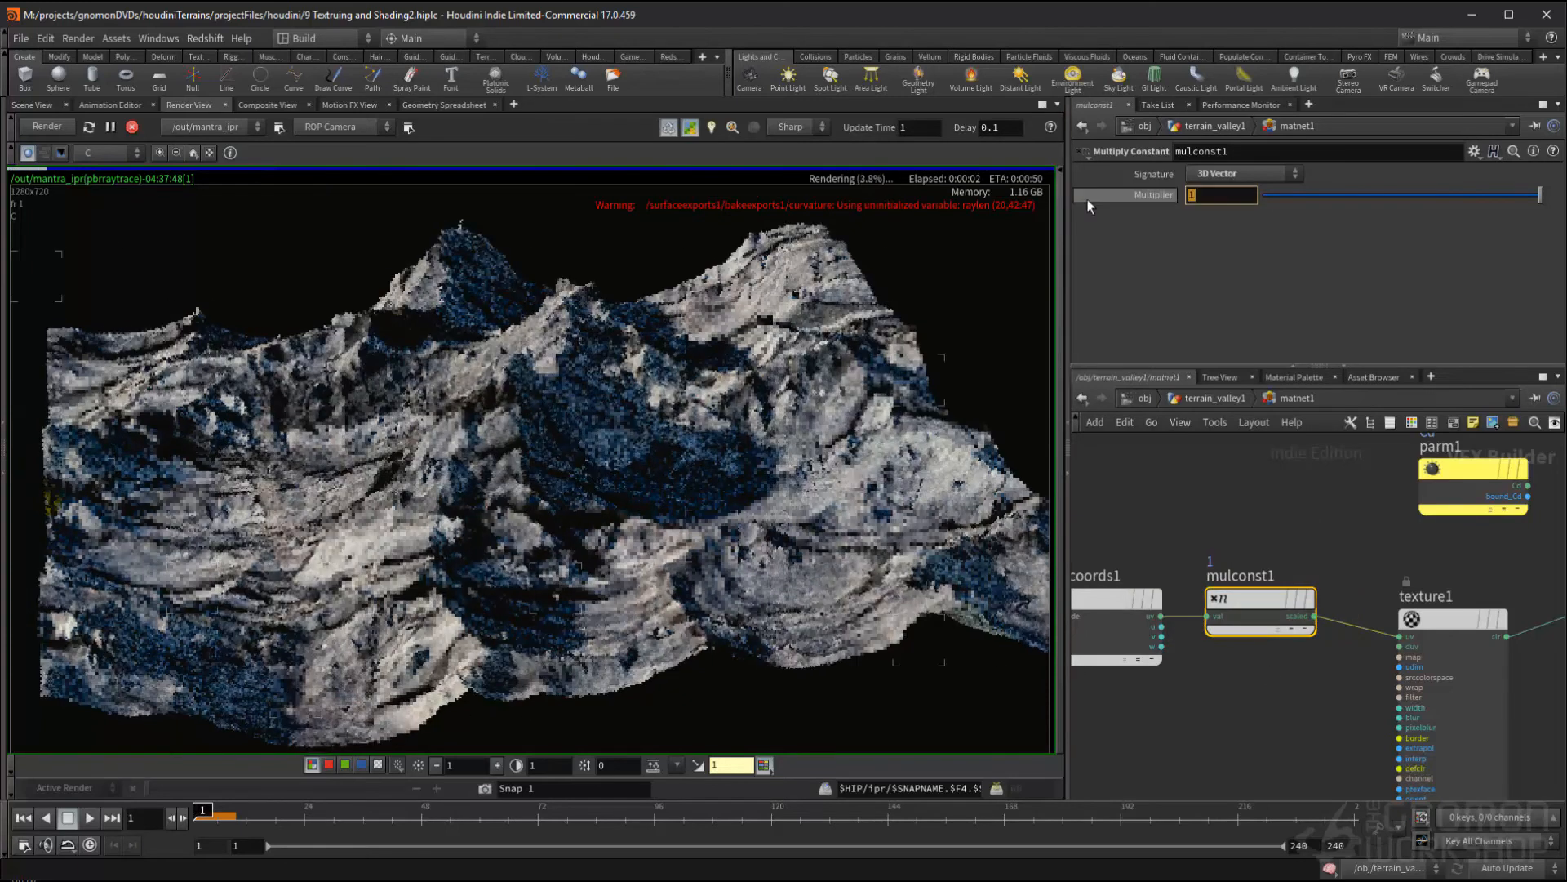
text(4)
key(Tab)
click(1218, 197)
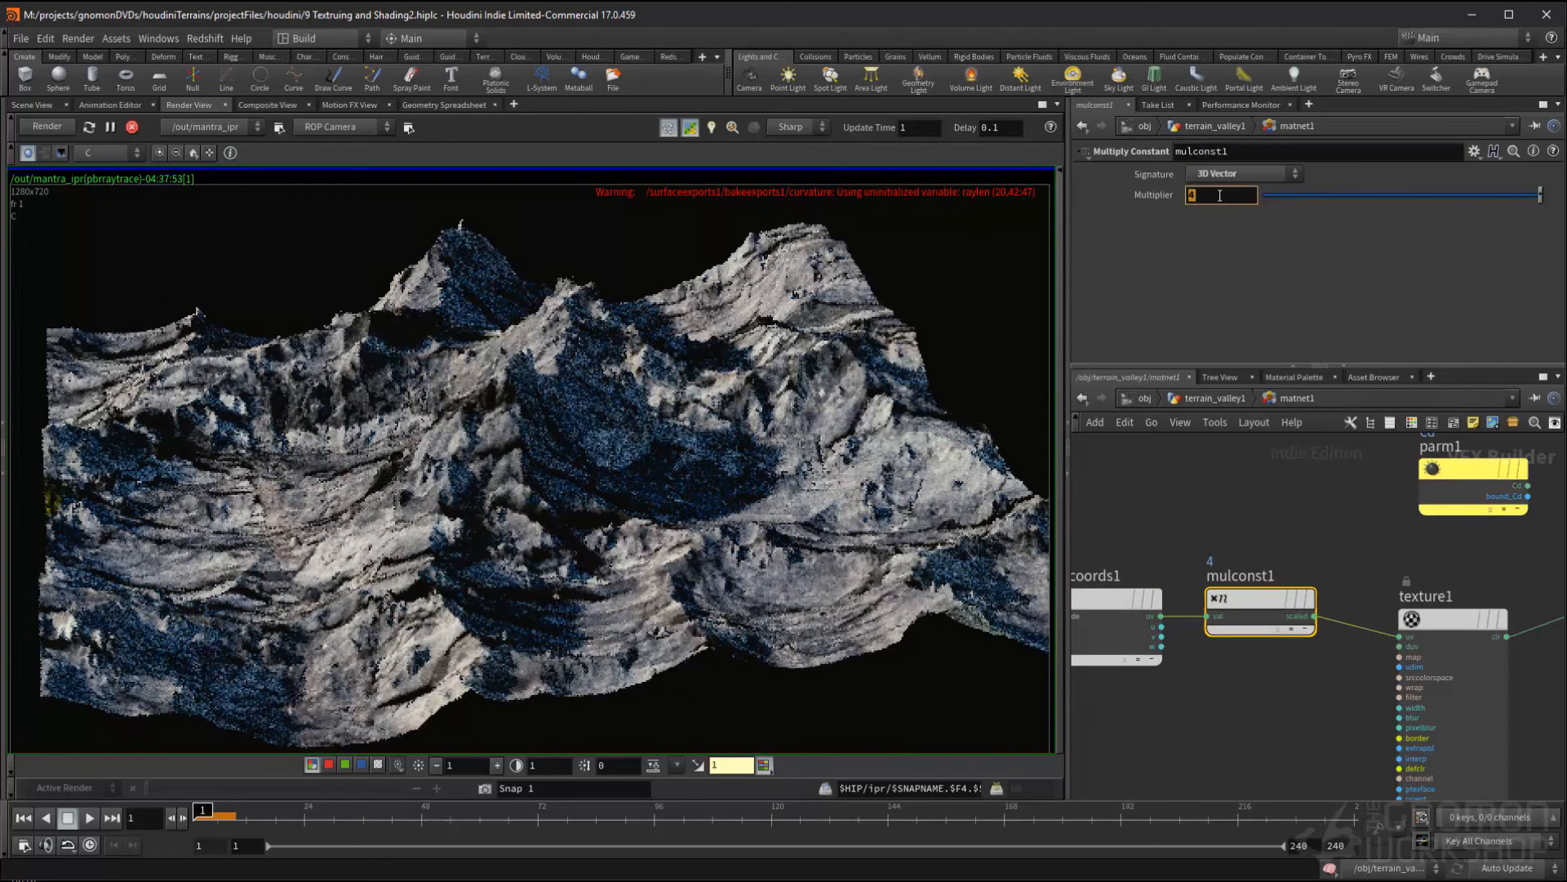
text(12)
key(Return)
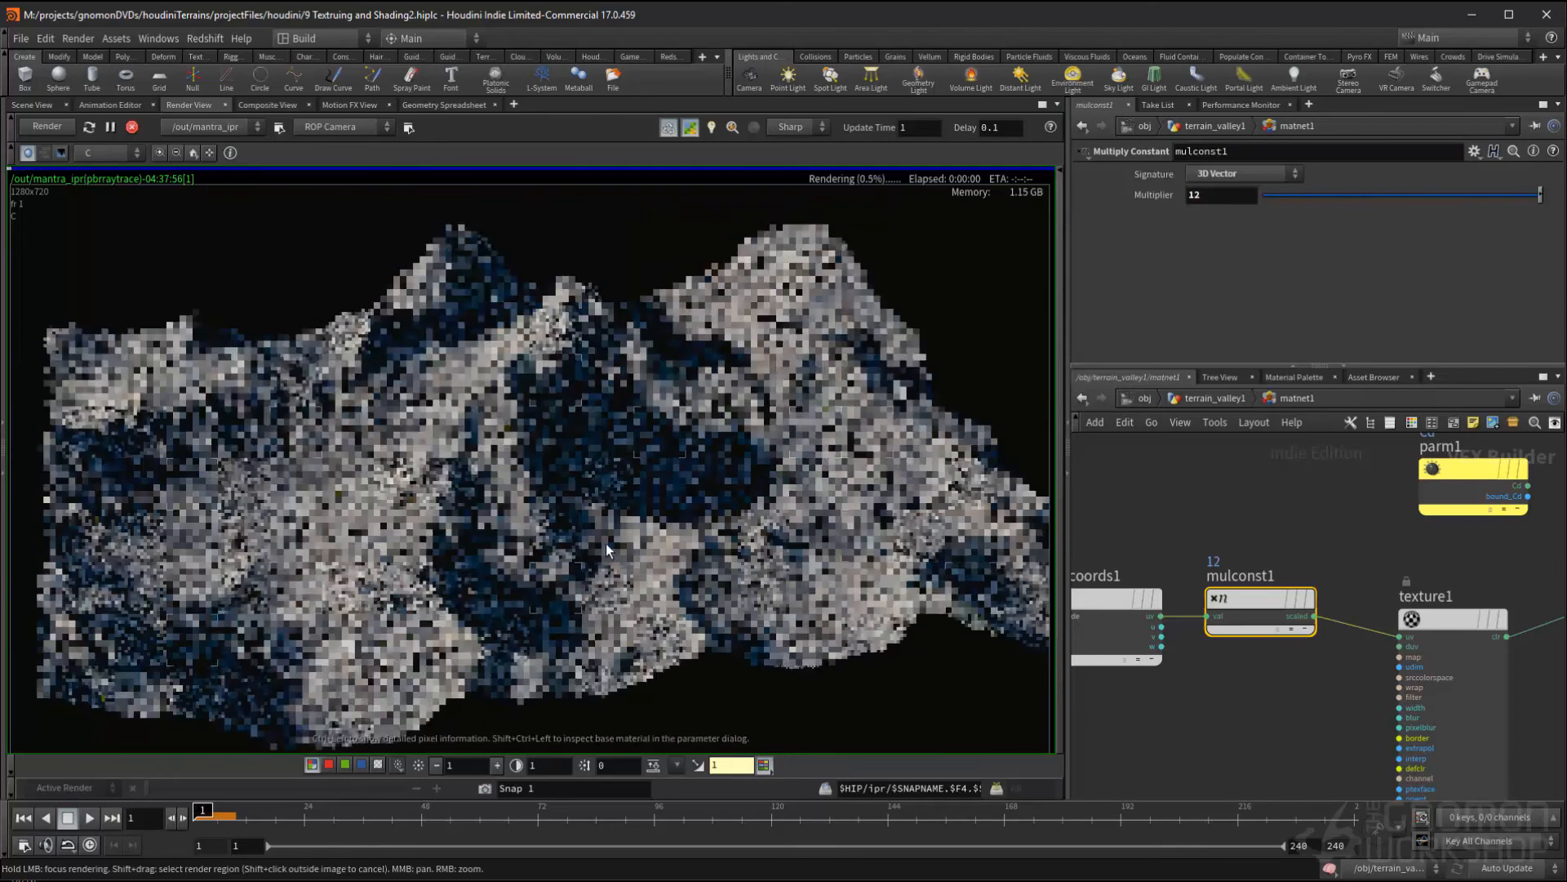
- Examine the tiled rock texture up close on the central ridge in the preview render
middle_drag(632, 515, 640, 478)
scroll(524, 478, up, 3)
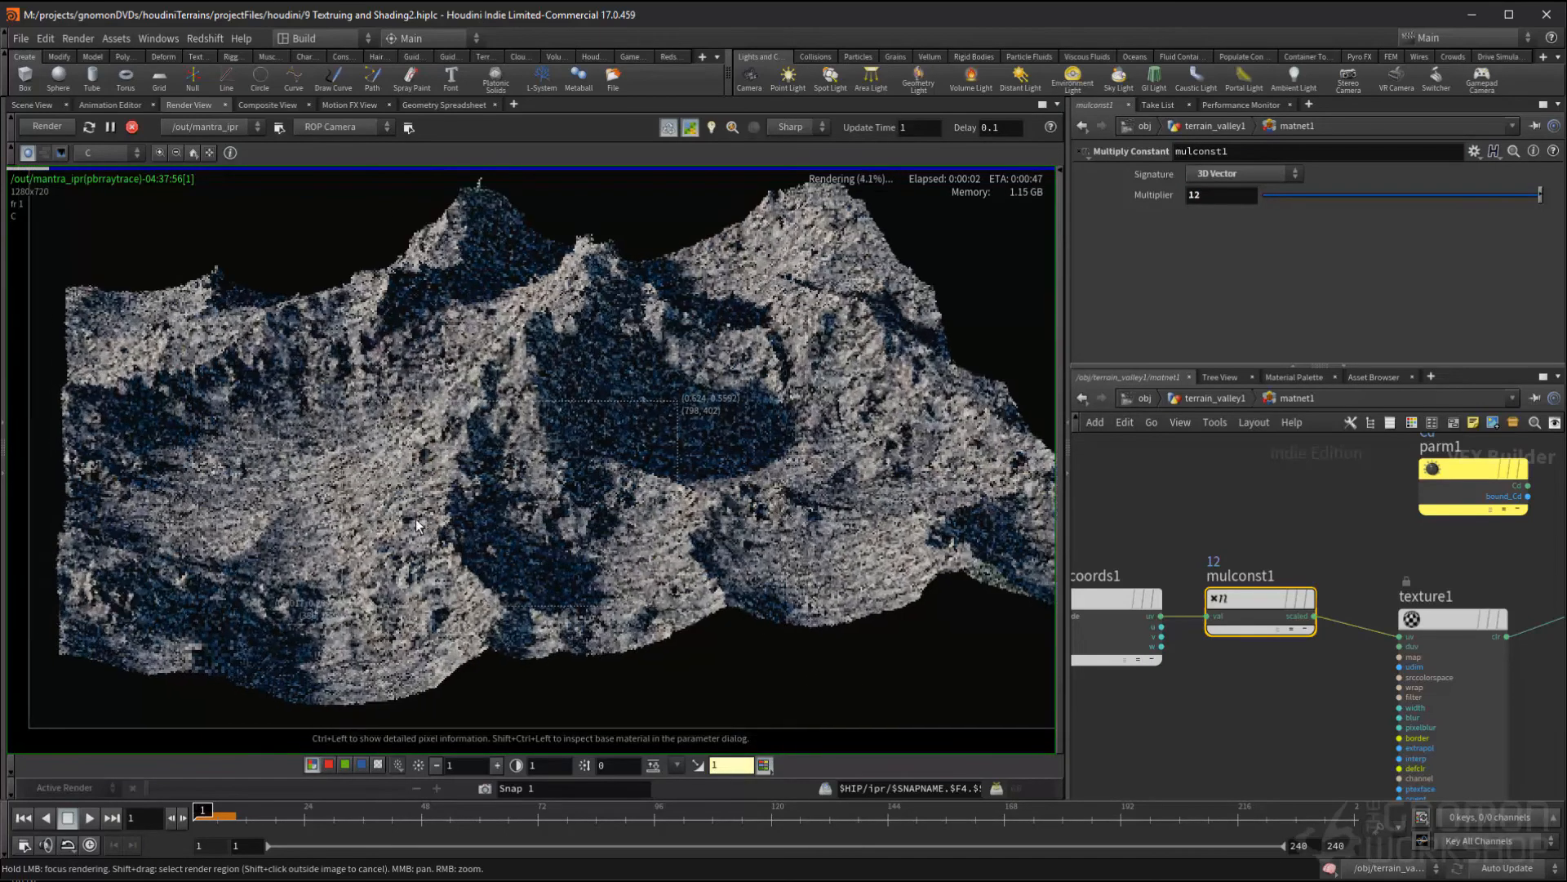
scroll(565, 511, up, 3)
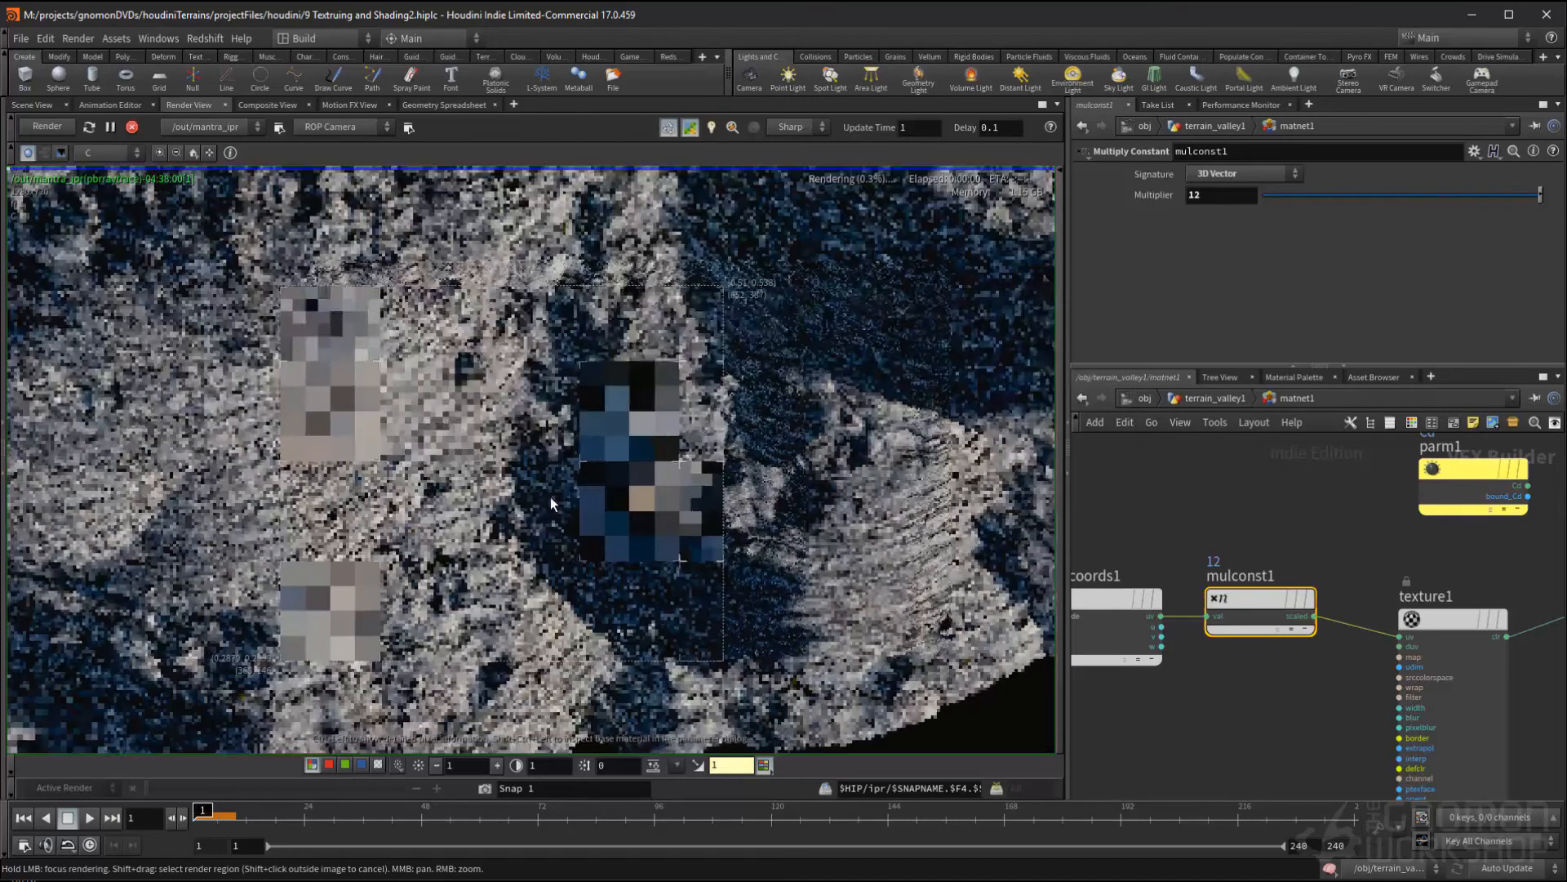
scroll(524, 455, up, 2)
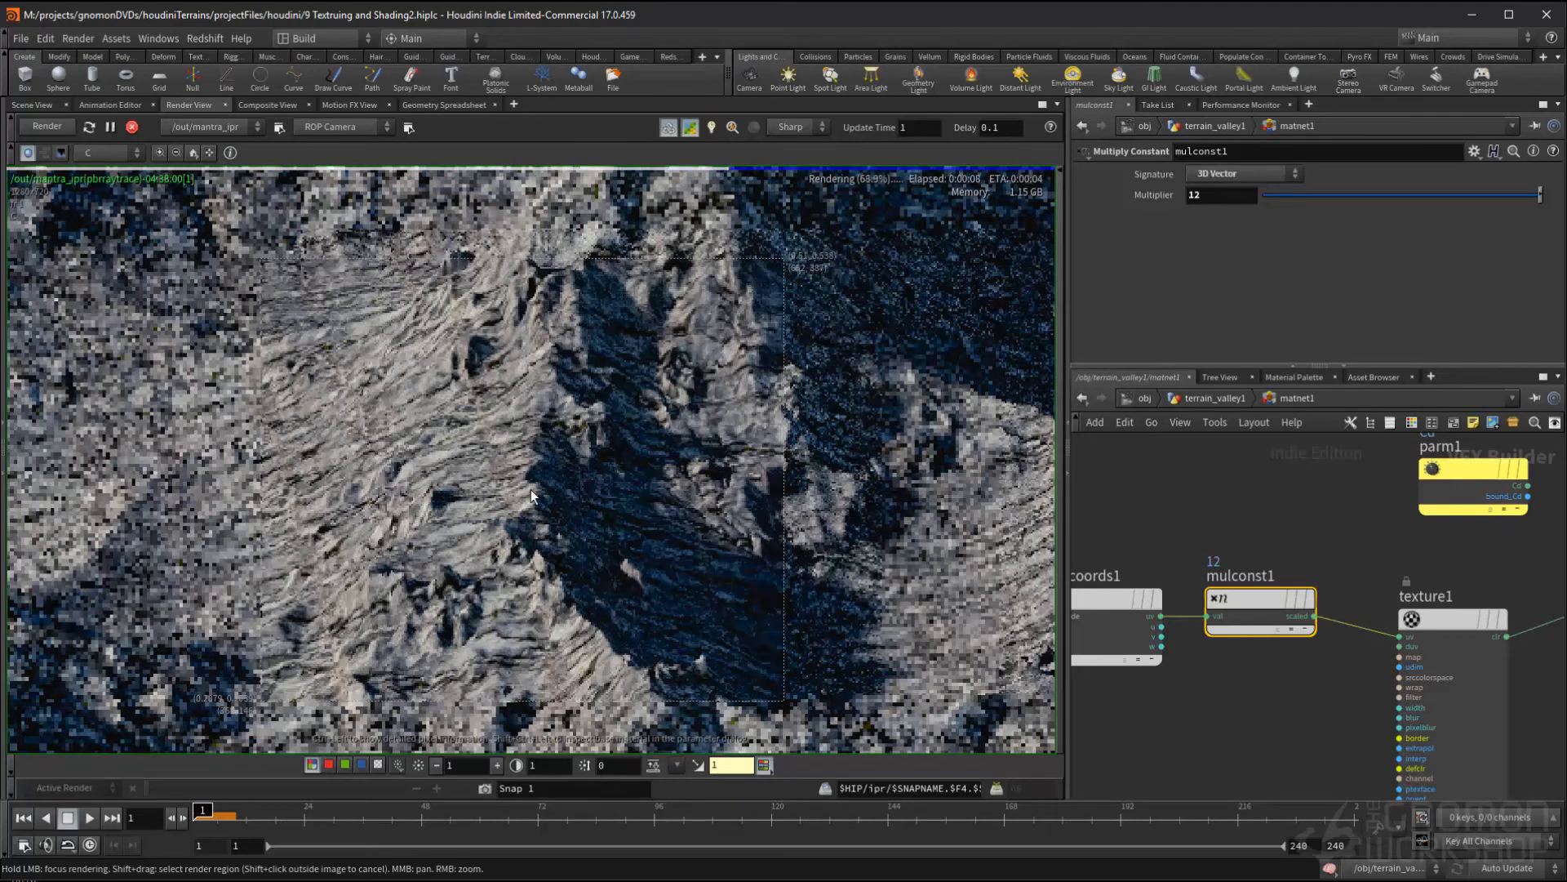
middle_drag(536, 483, 537, 507)
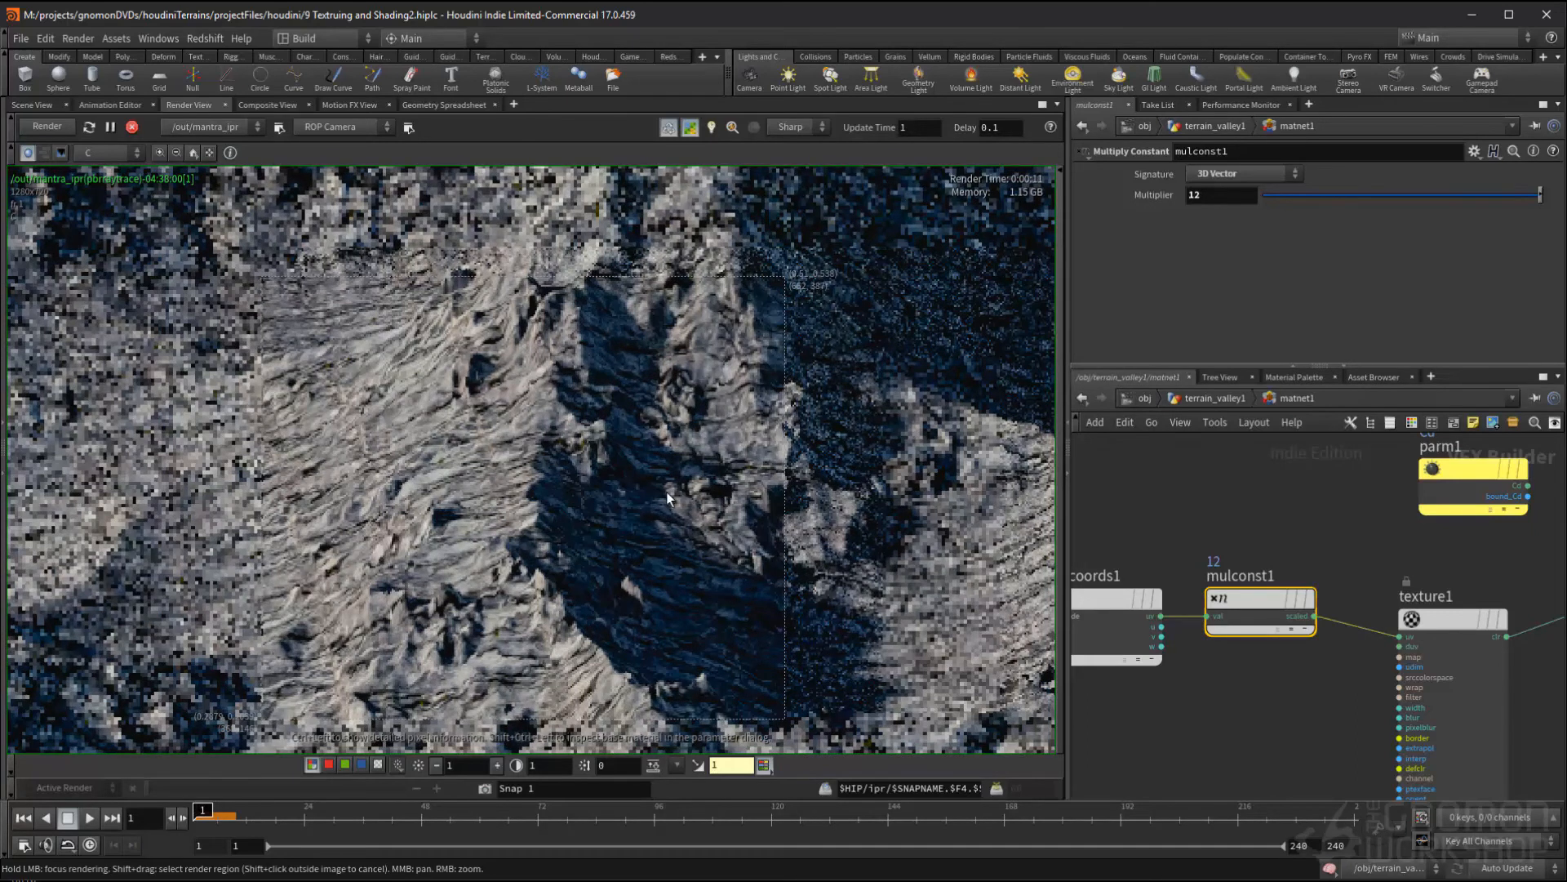
right_drag(668, 492, 551, 470)
middle_drag(551, 470, 480, 515)
middle_drag(552, 423, 554, 358)
right_drag(555, 358, 599, 477)
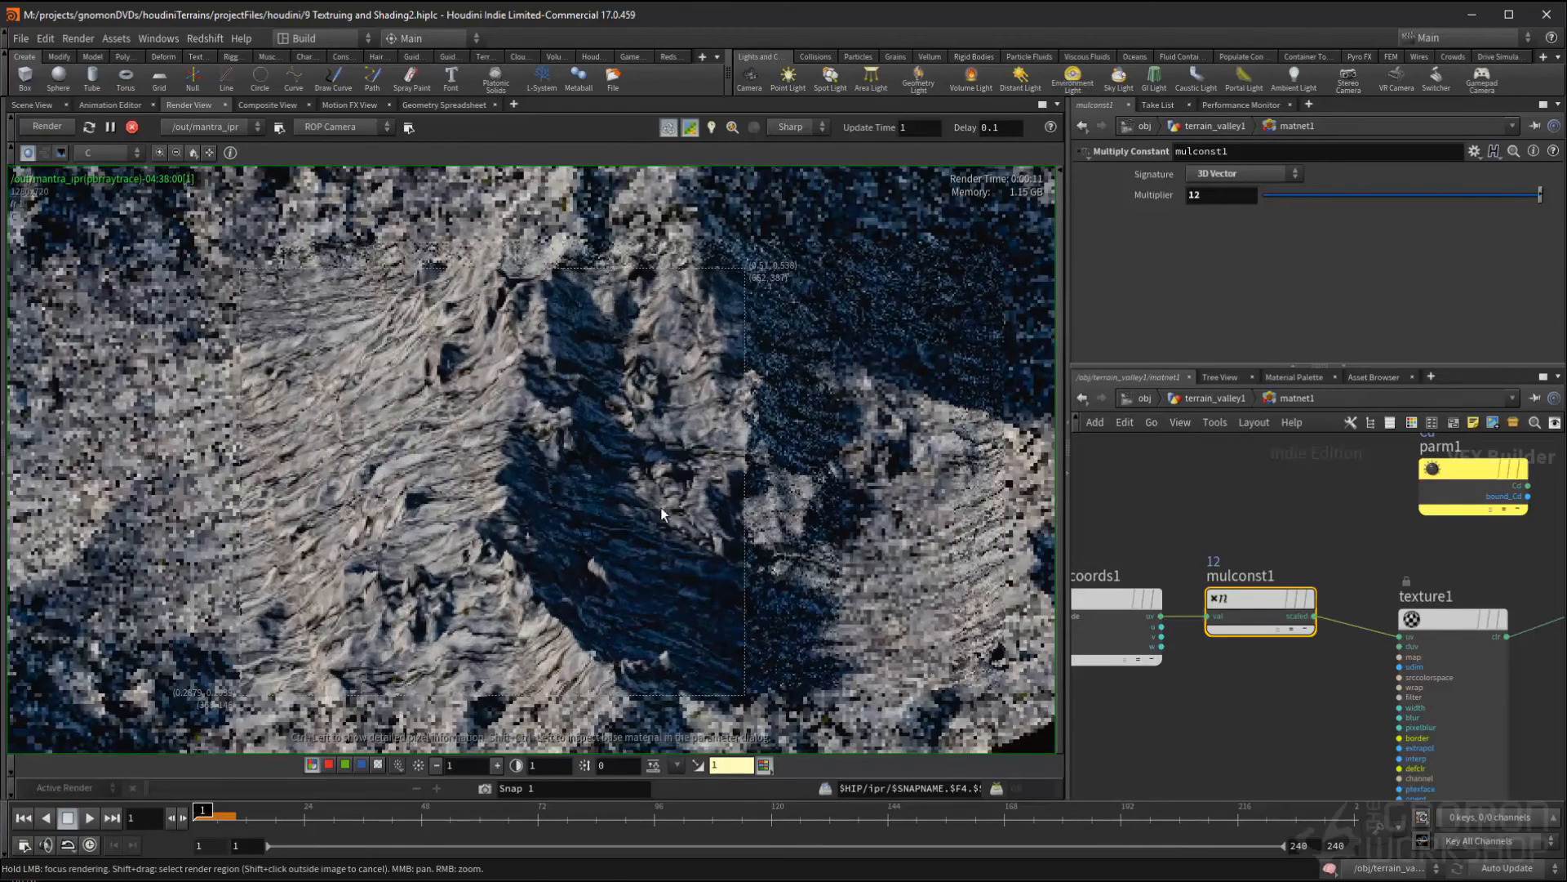
- Move the Cd parameter node up, disconnect texture1 from the principled shader's Base Color and stop the preview render
middle_drag(1512, 579, 1294, 613)
click(1247, 490)
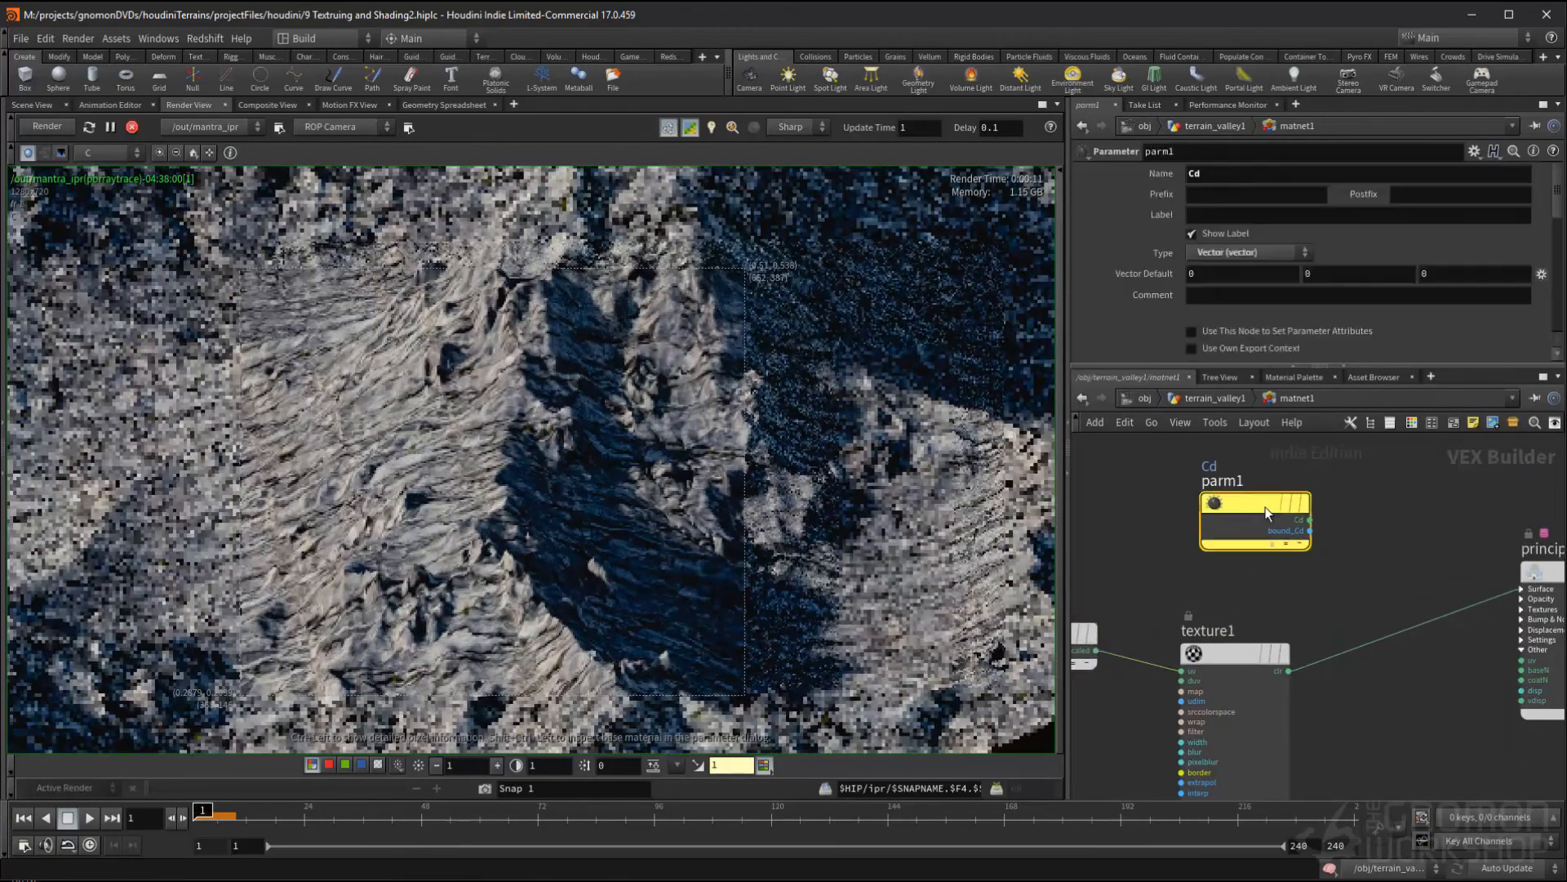
drag(1247, 490, 1217, 458)
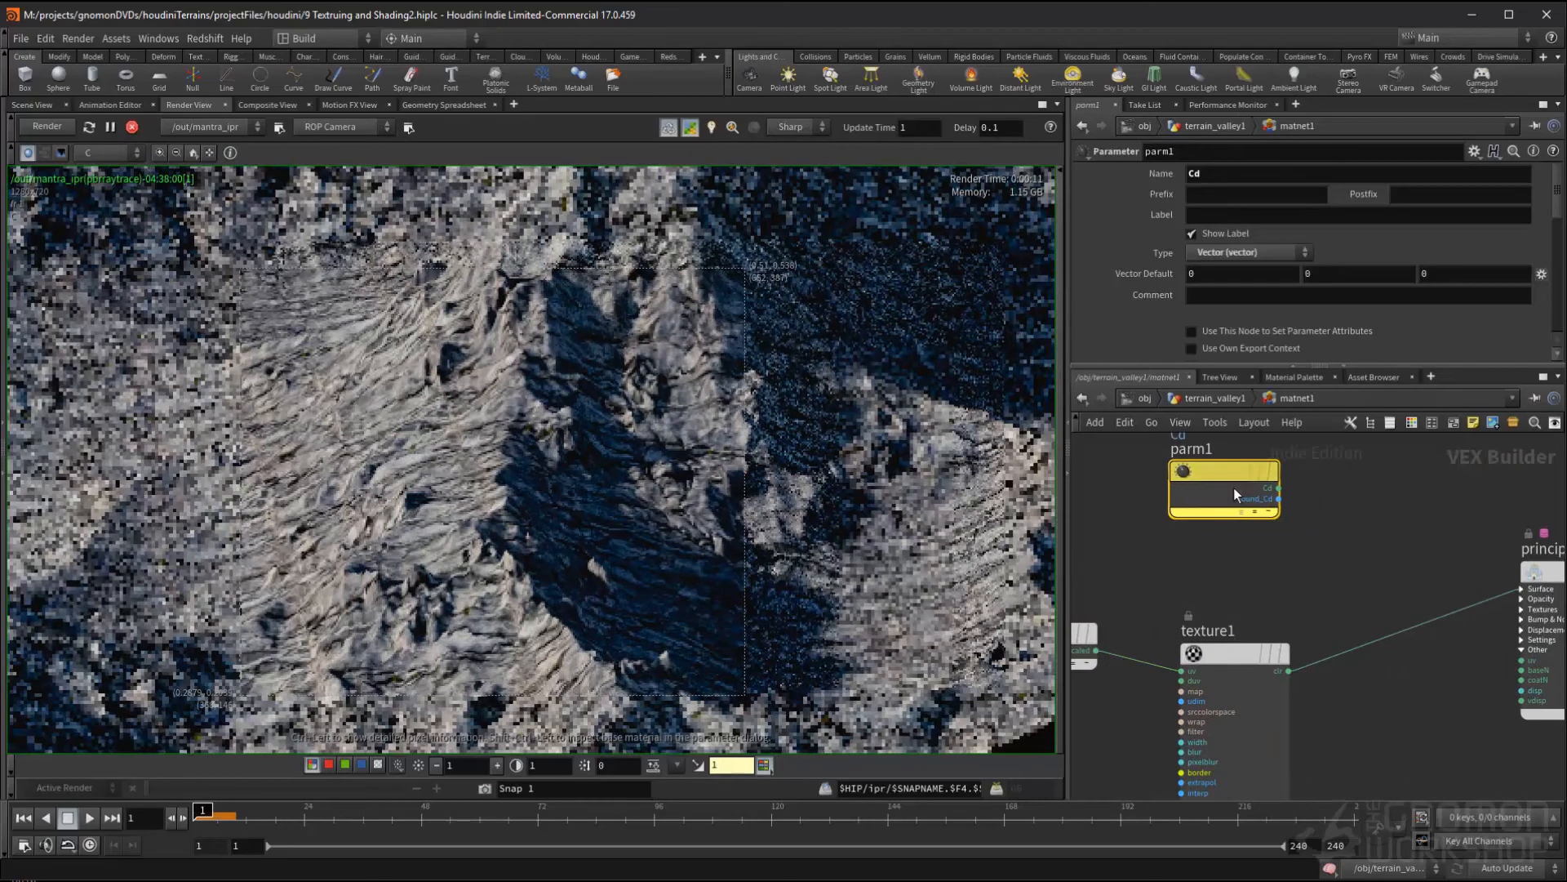
middle_drag(1398, 578, 1277, 588)
click(1395, 597)
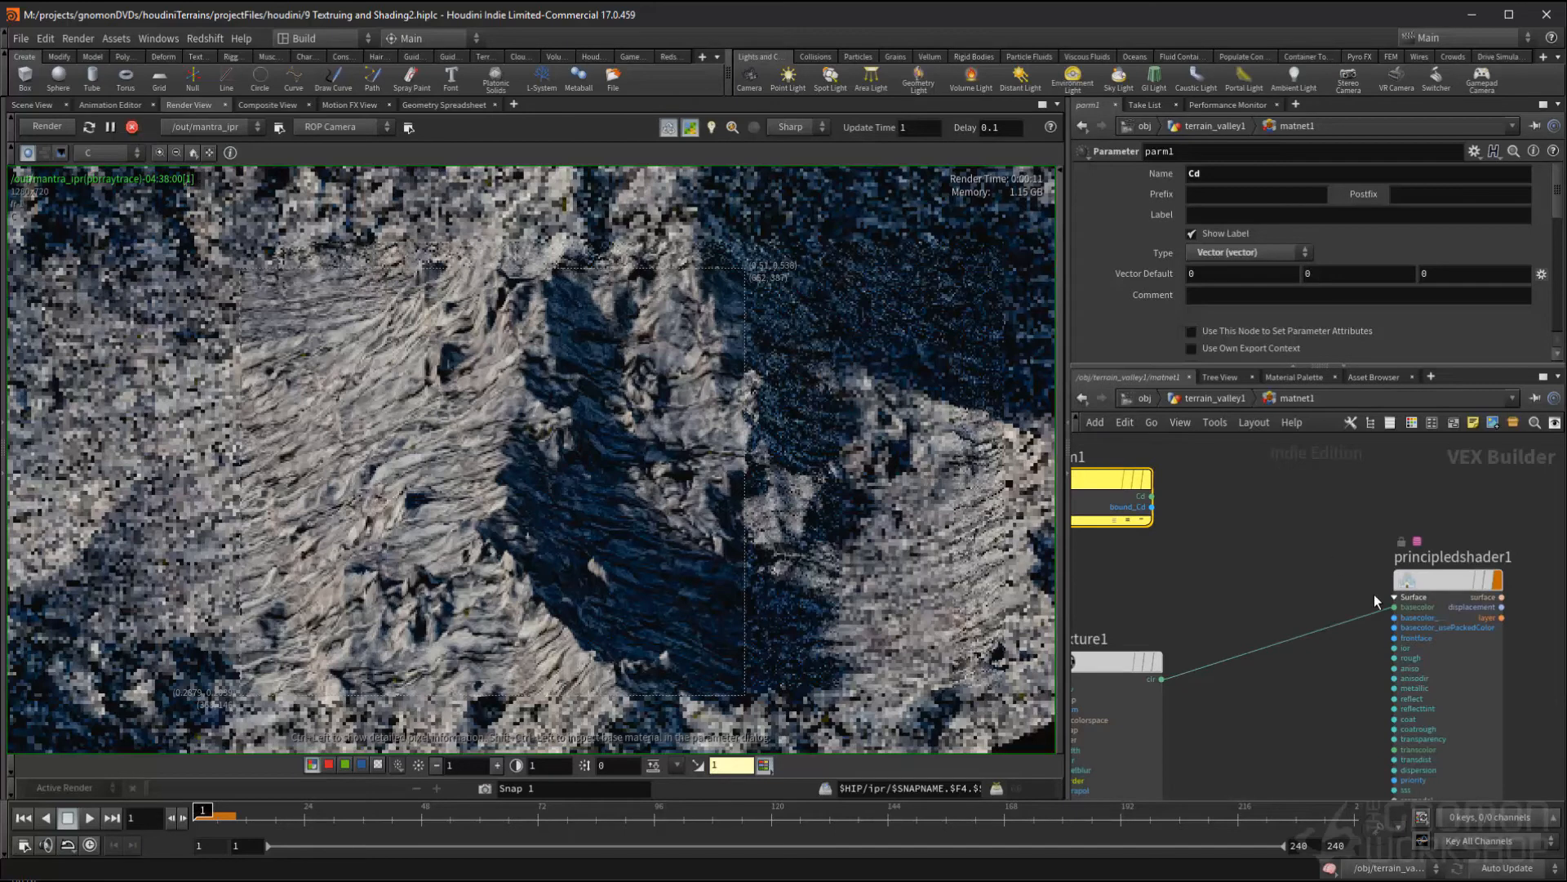
drag(1394, 606, 1276, 633)
middle_drag(1319, 673, 1287, 668)
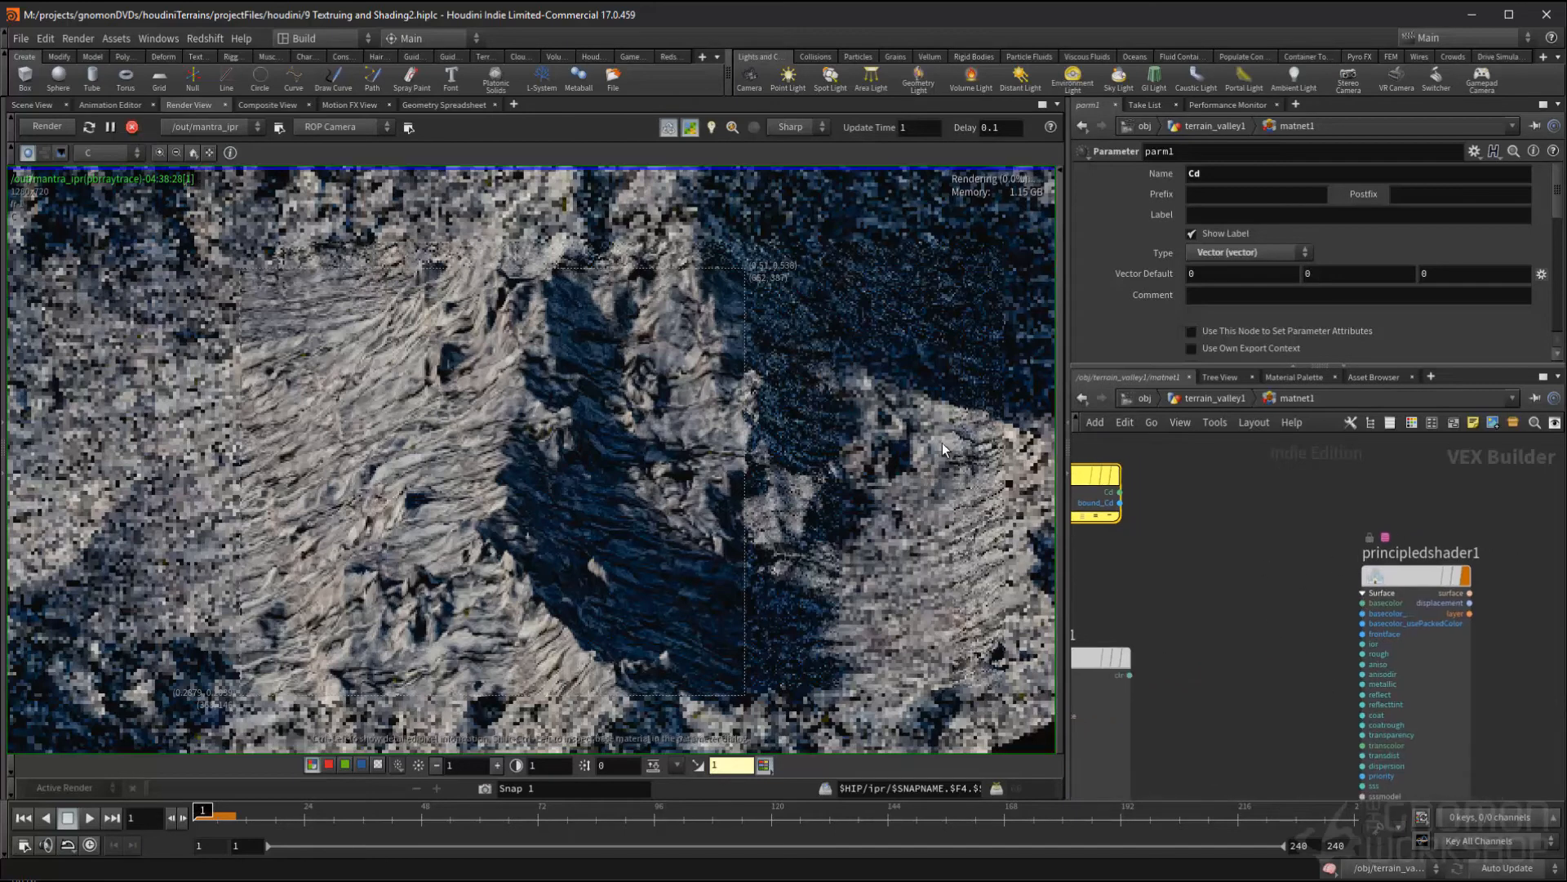
click(132, 126)
scroll(470, 407, down, 2)
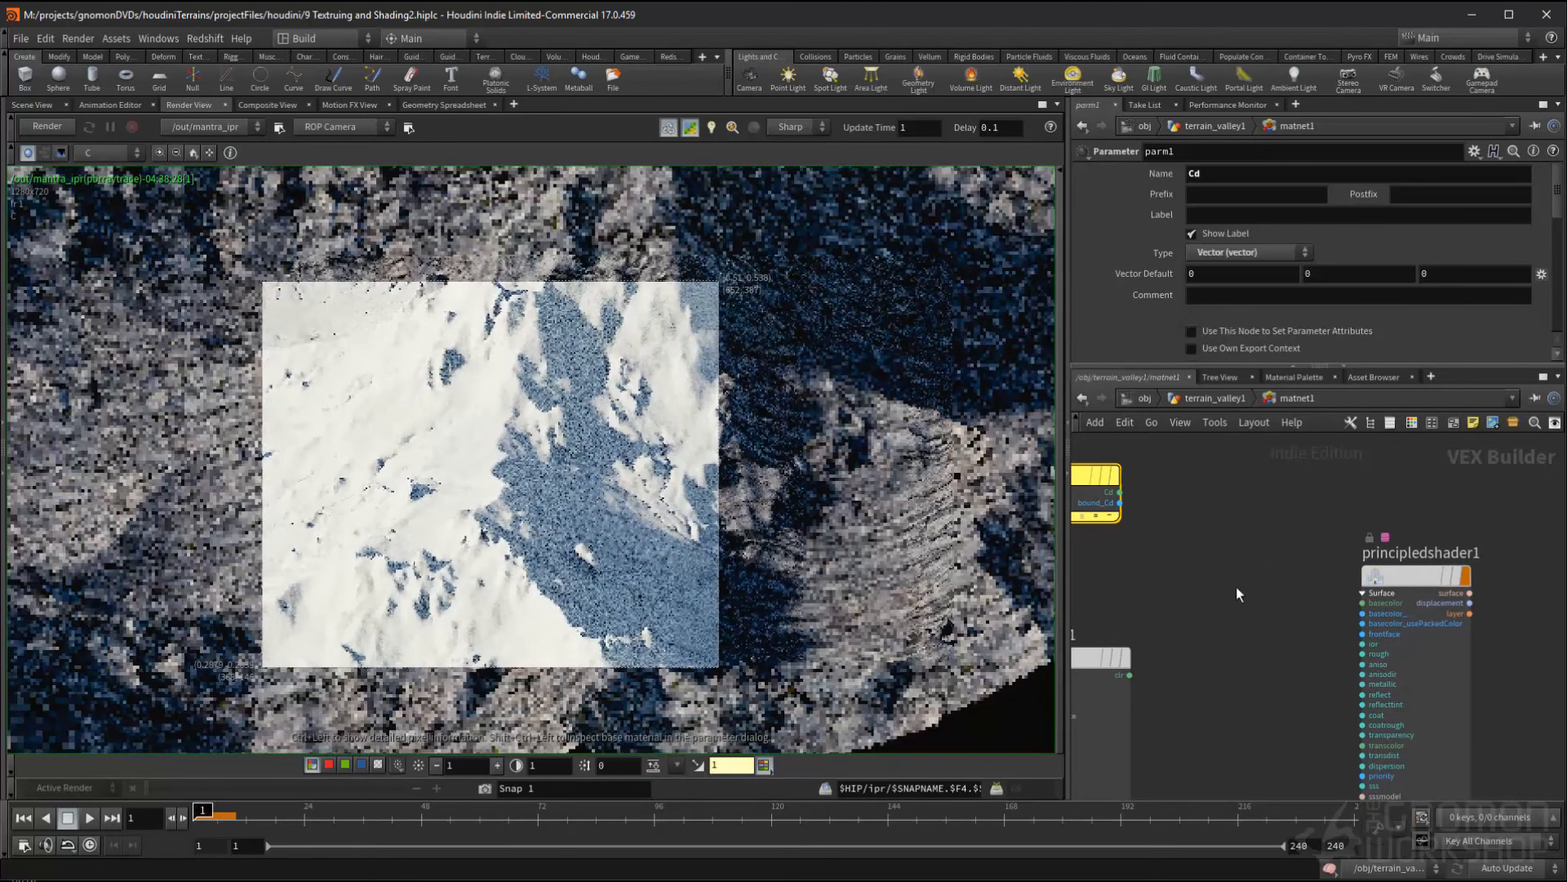
- Enable the base normal on principledshader1 and load TexturesCom_RockSharp0092_23_seamless_S.jpg from $HIP/tex as its texture path
click(1417, 576)
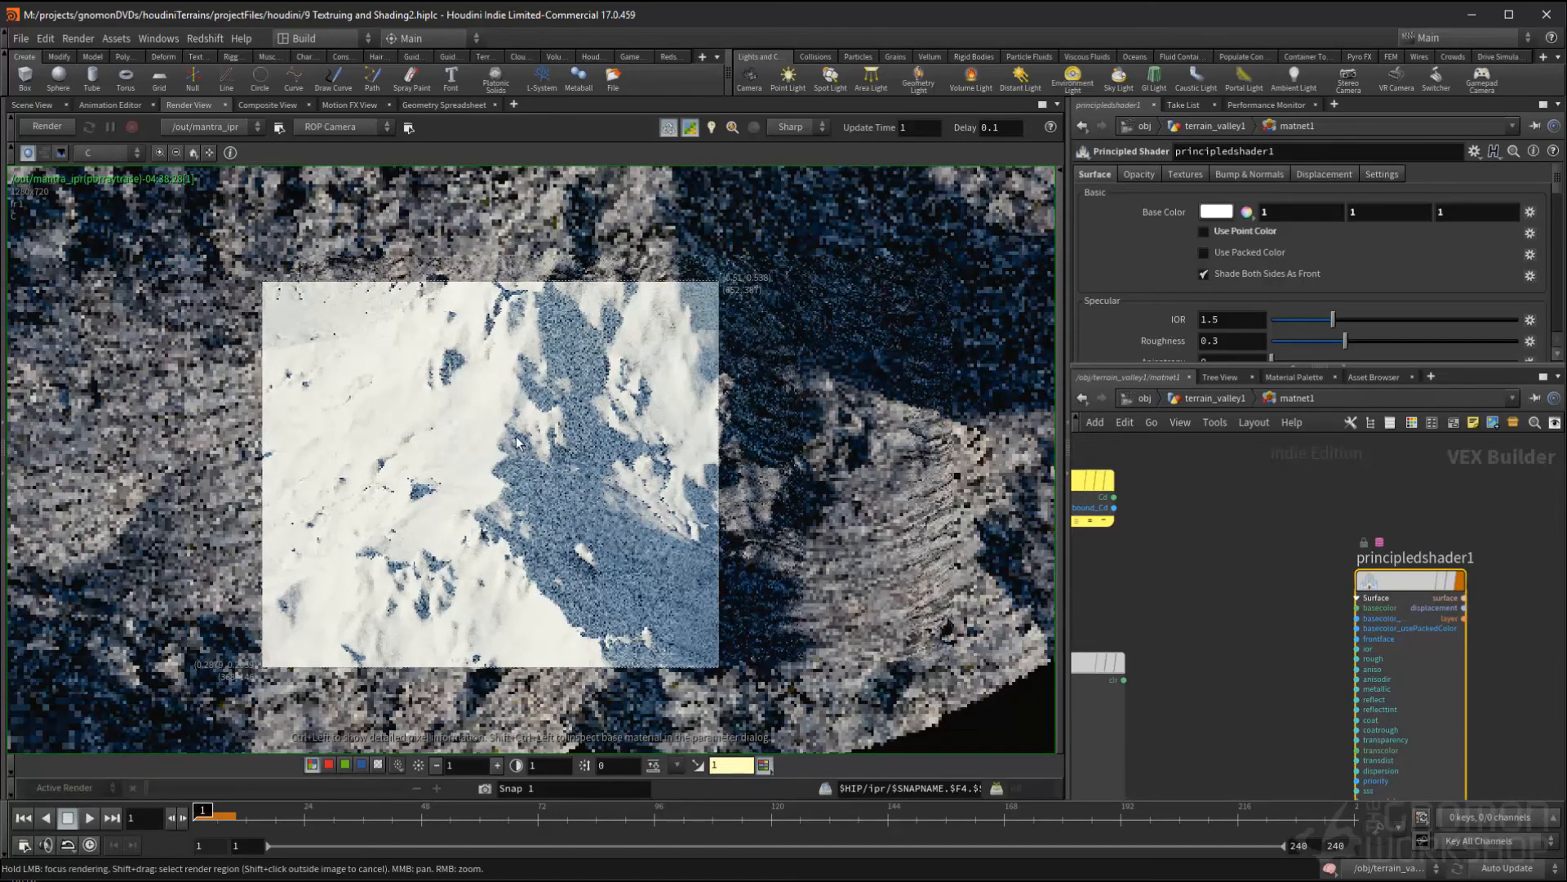
click(1252, 174)
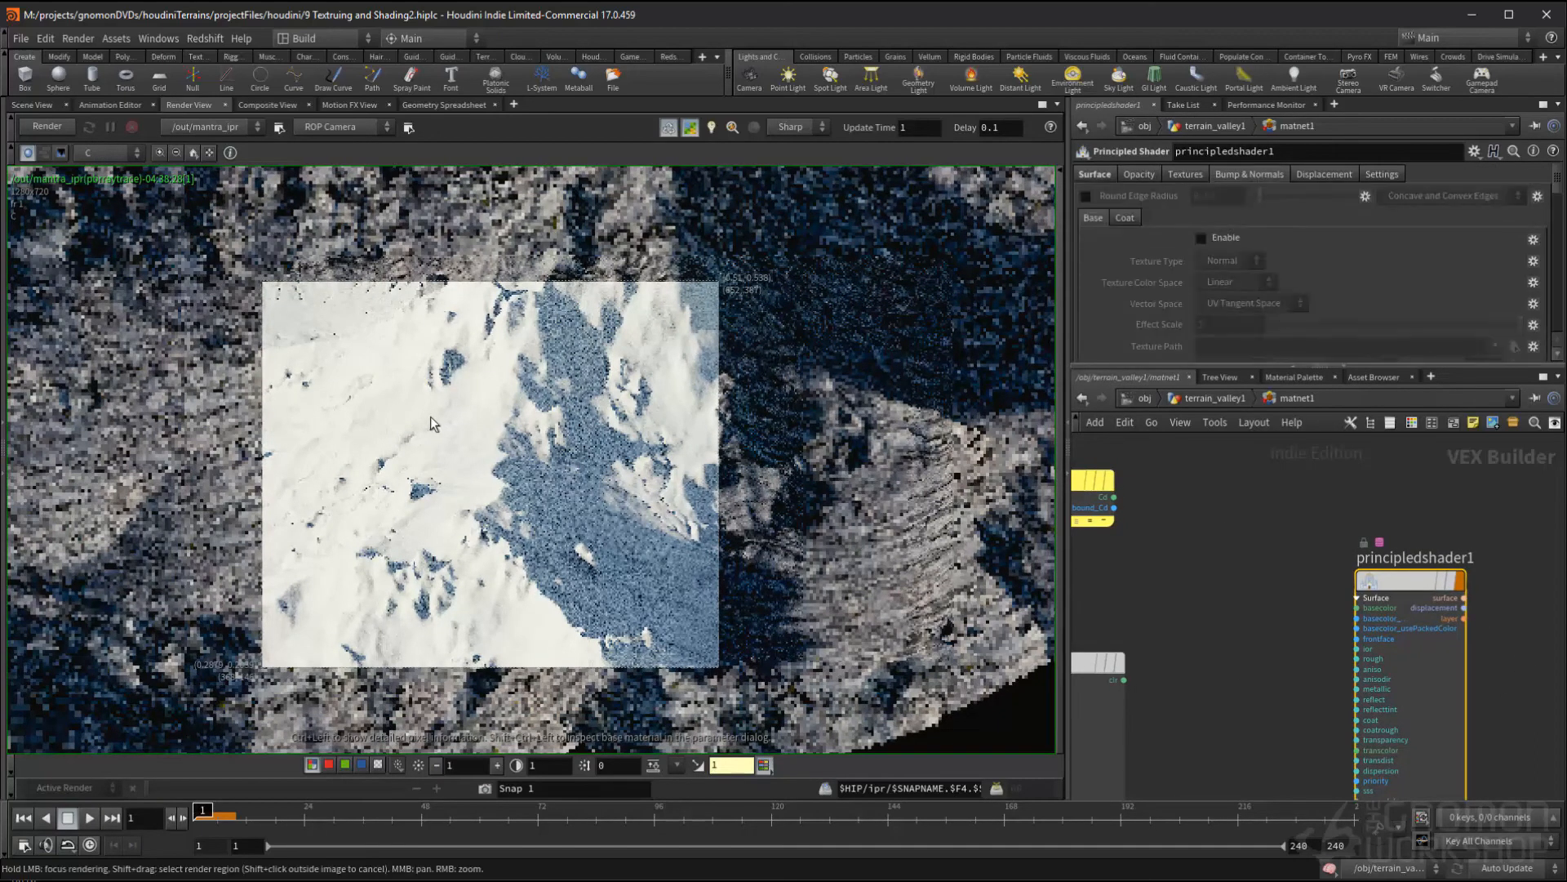
middle_drag(667, 633, 668, 547)
right_drag(668, 546, 596, 494)
middle_drag(596, 495, 588, 434)
middle_drag(423, 350, 443, 459)
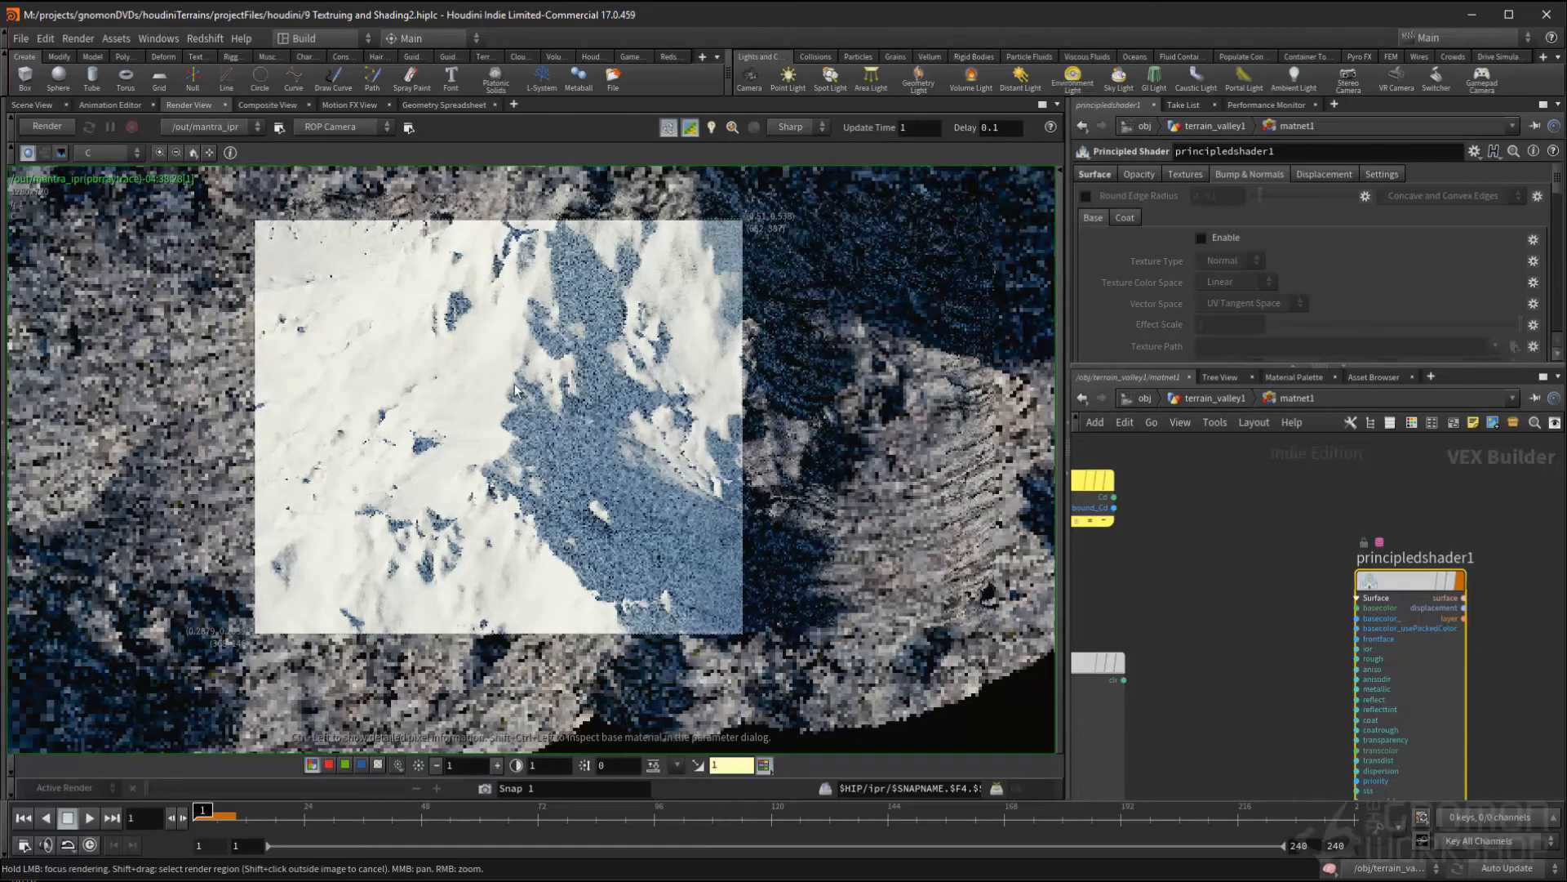
middle_drag(524, 515, 546, 479)
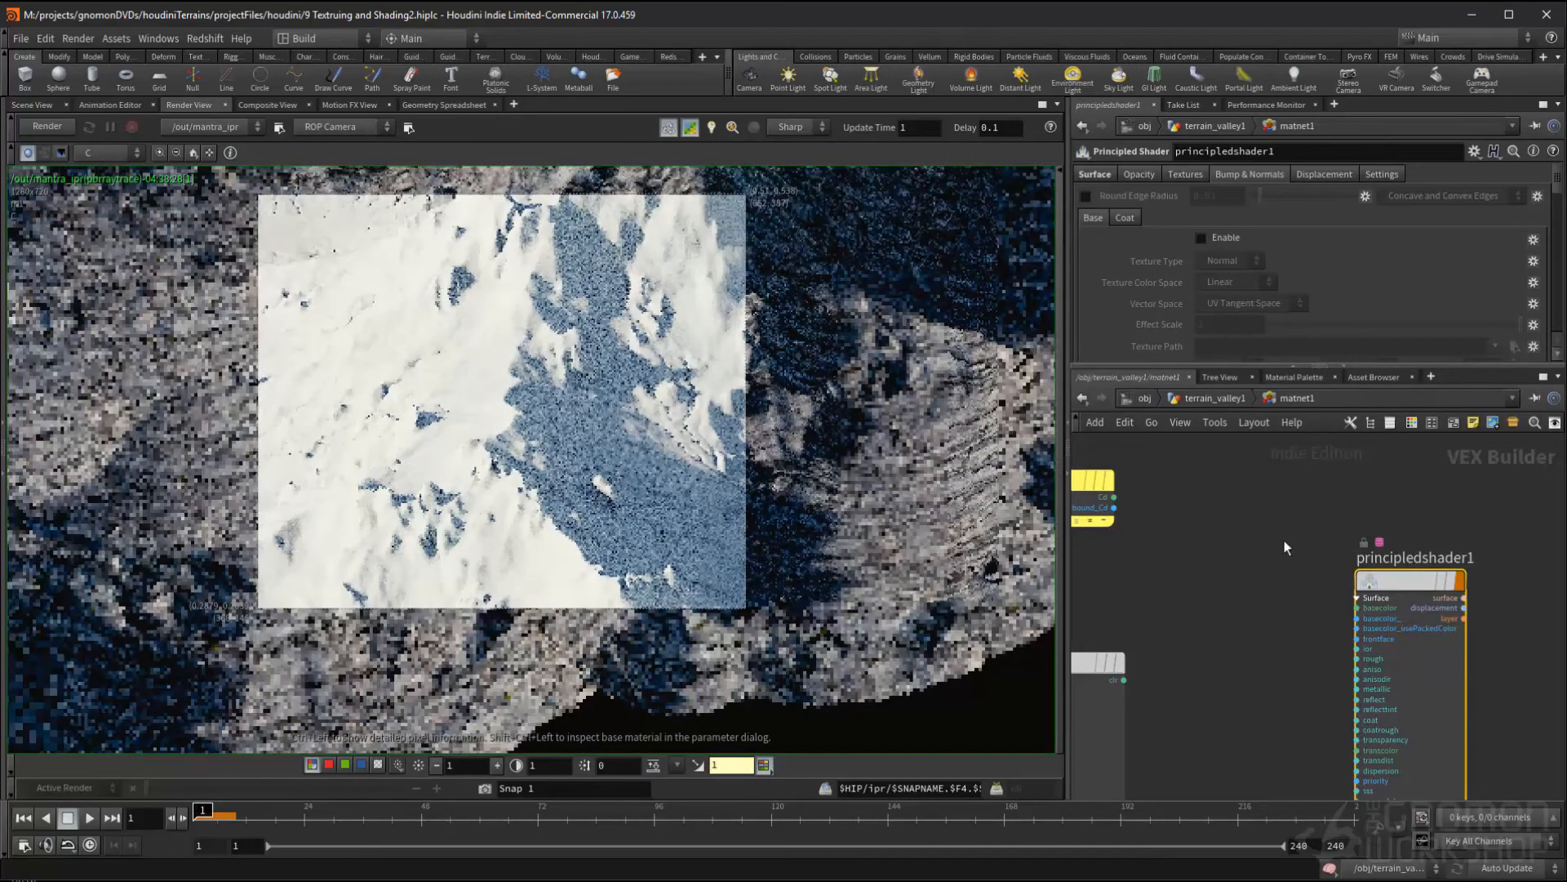
drag(1469, 365, 1471, 545)
click(1221, 242)
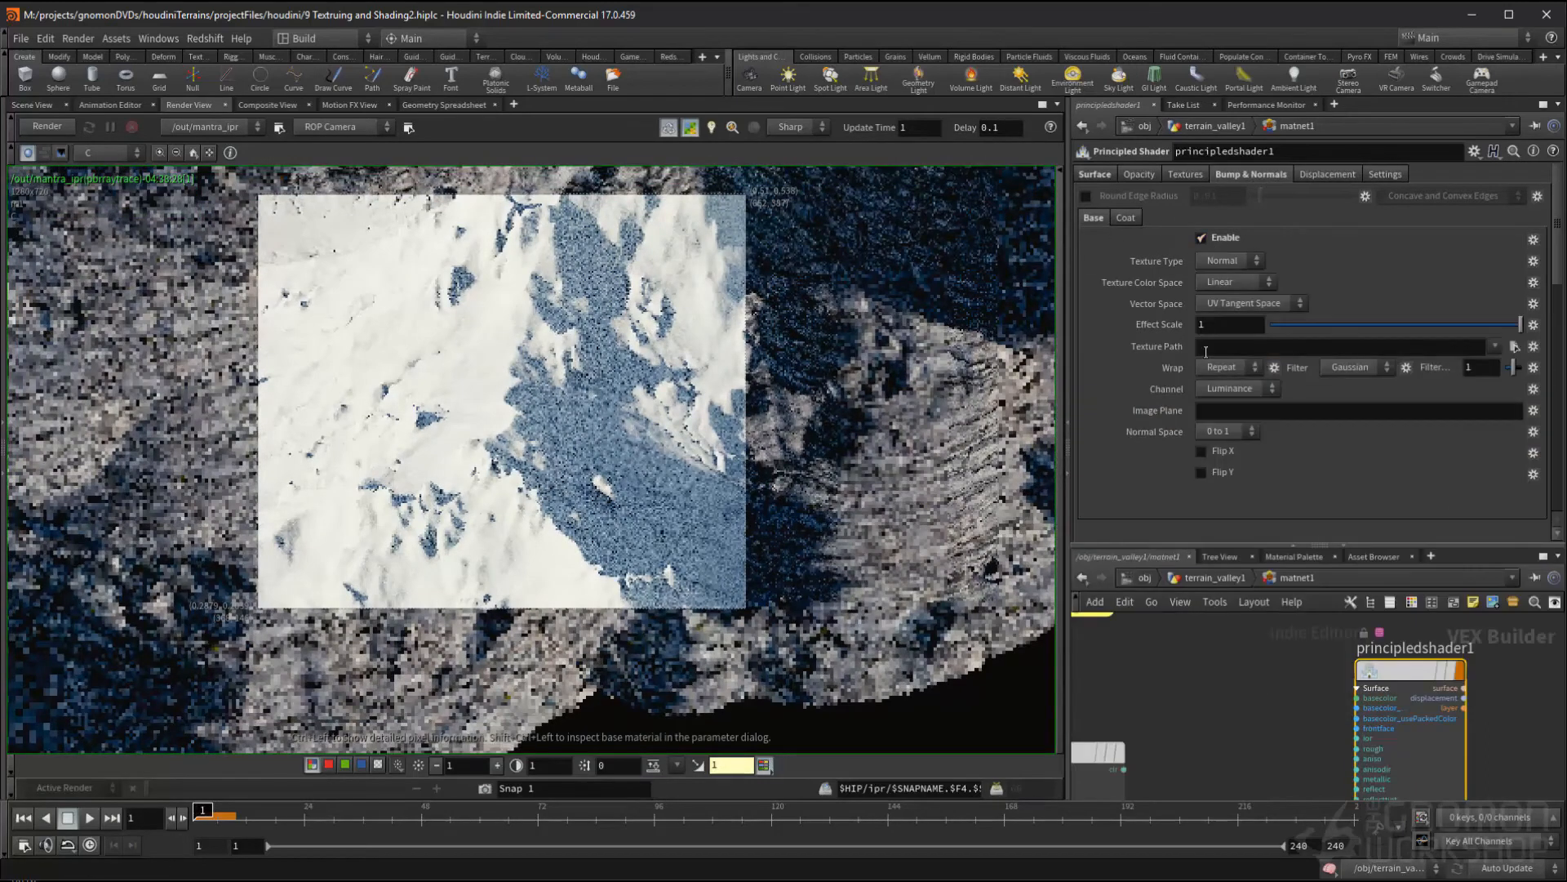
click(1515, 346)
click(968, 386)
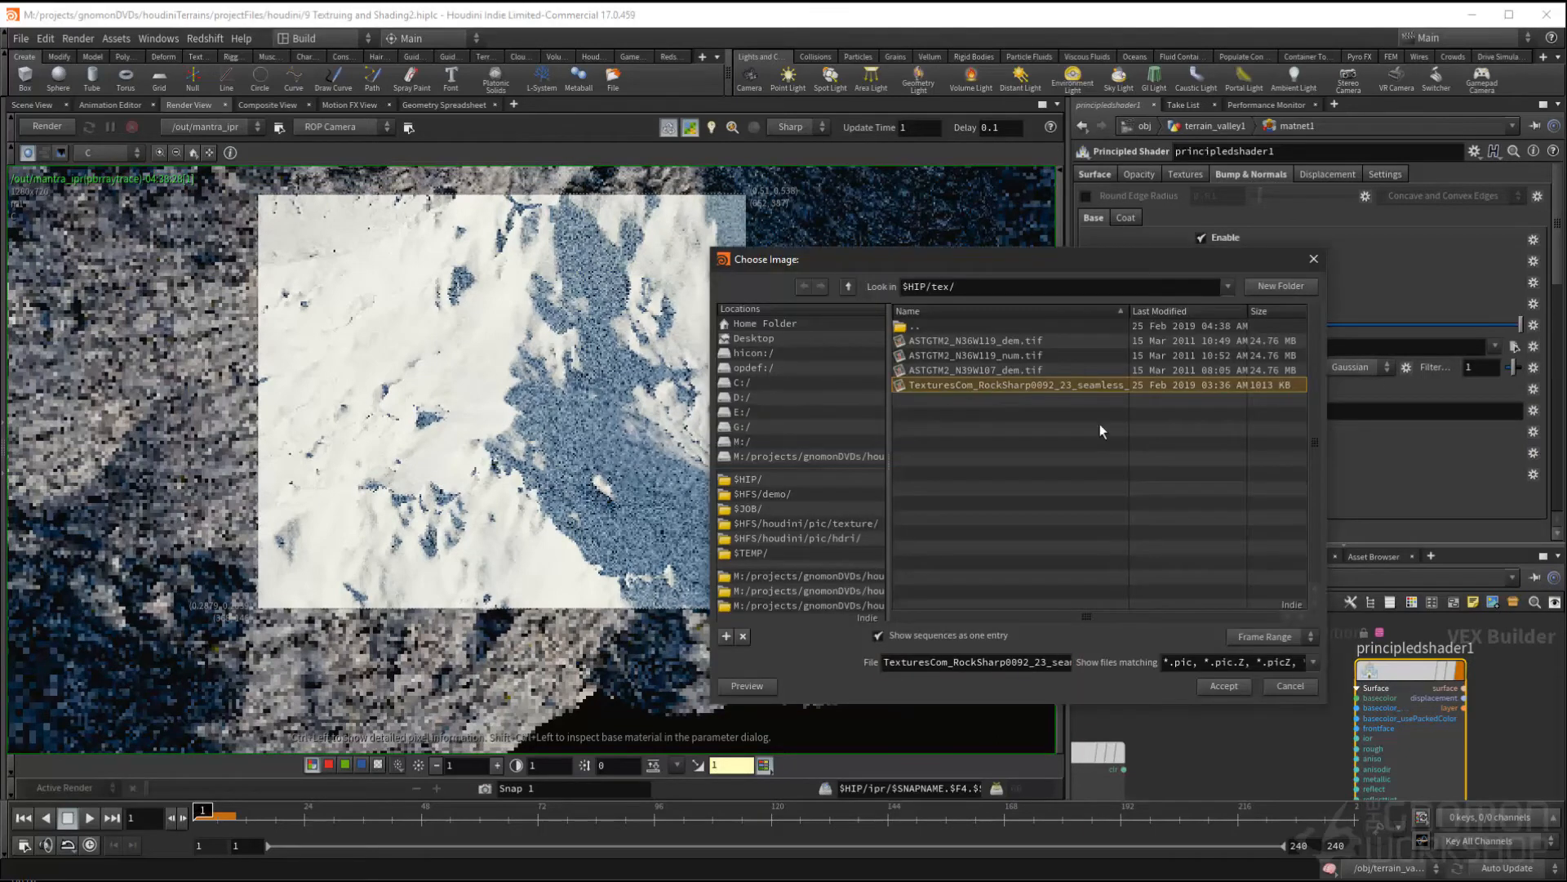
click(1226, 687)
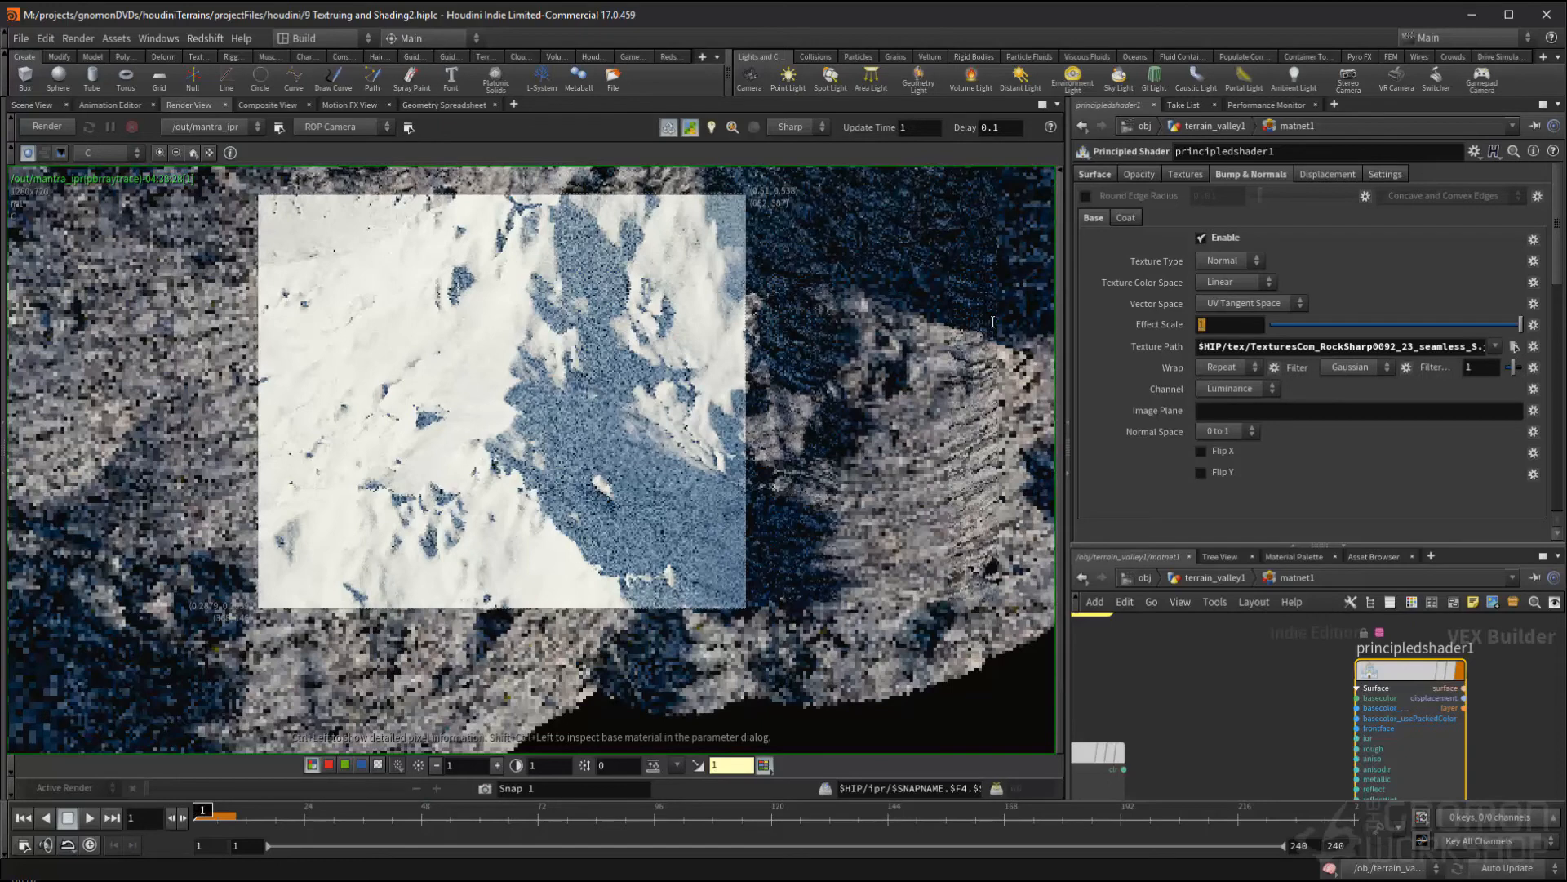
- Start the preview render and check the normal effect on the snowy ridge
middle_drag(656, 401, 584, 340)
scroll(583, 320, down, 3)
click(29, 127)
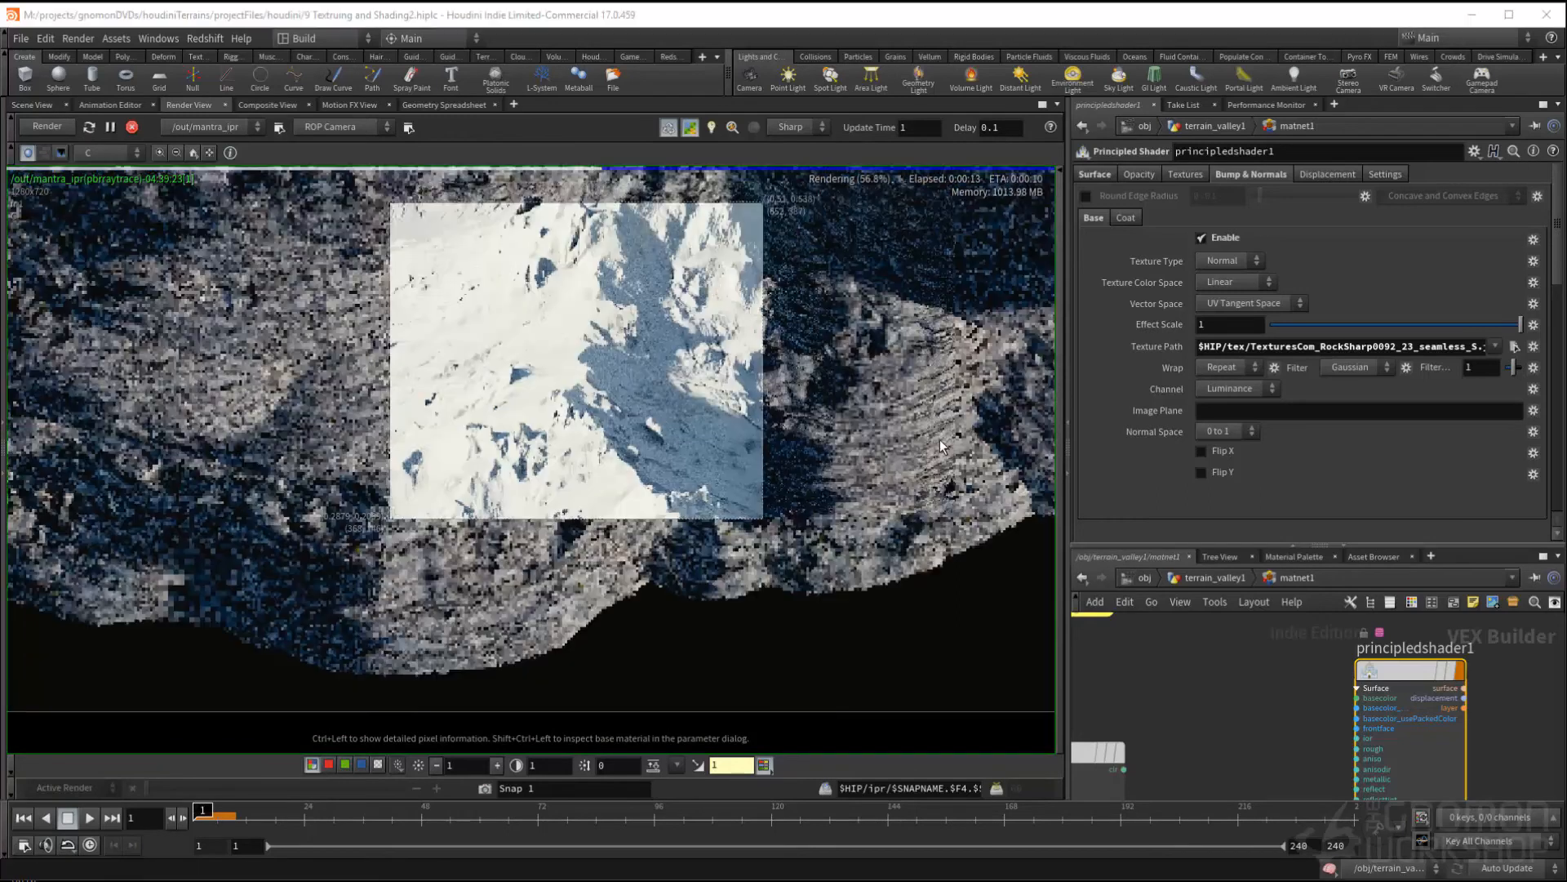
middle_drag(635, 363, 639, 375)
middle_drag(617, 463, 610, 419)
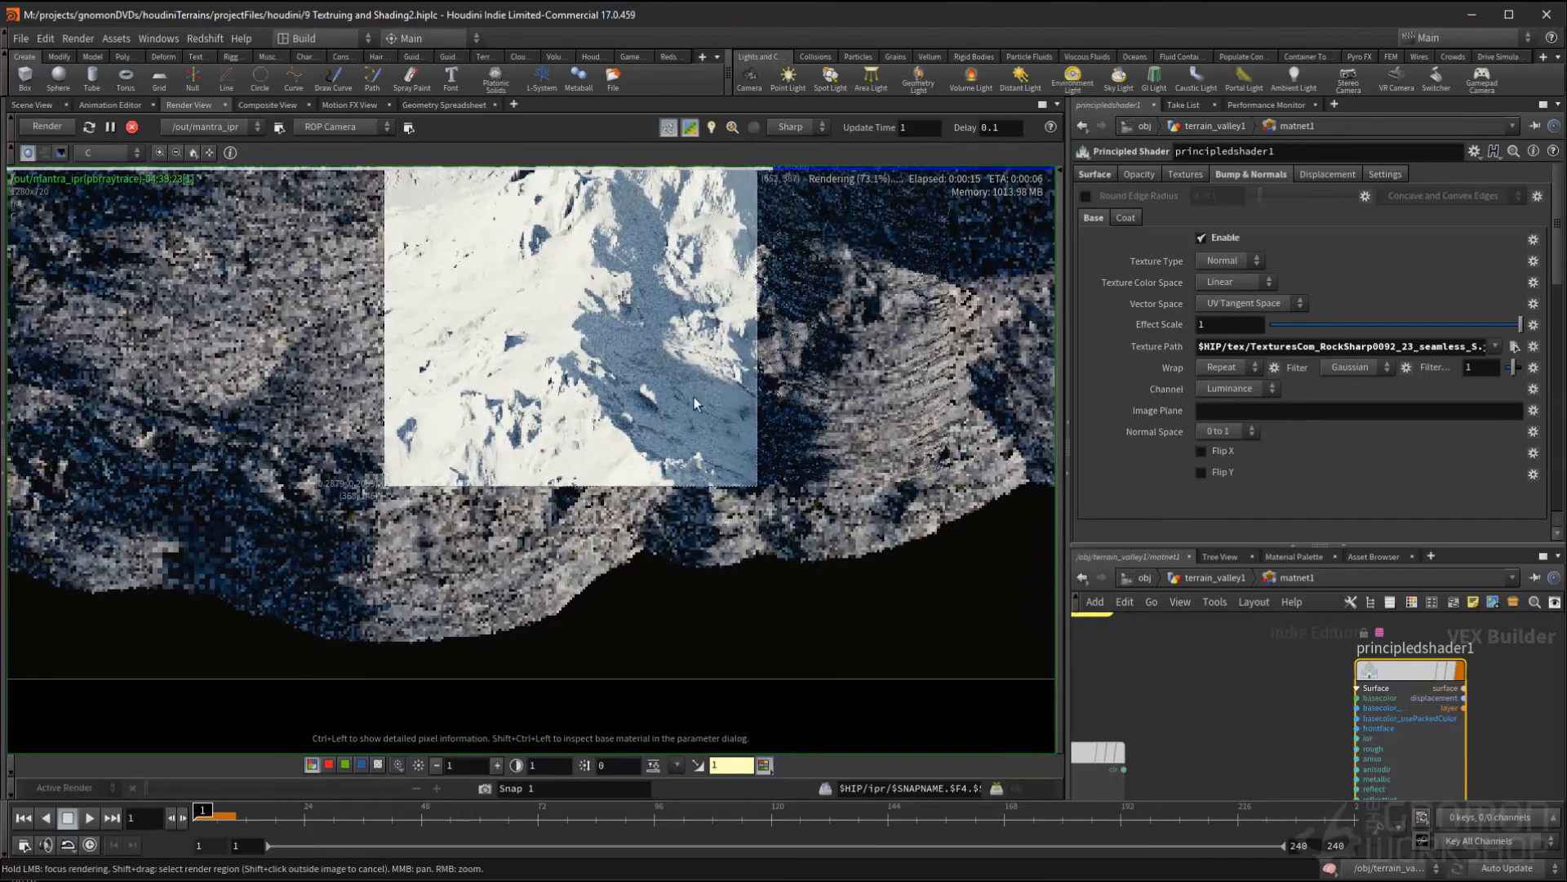
- Render a close-up of the lower ridge and set the base normal's Effect Scale to 2000
scroll(581, 531, up, 5)
shift+click(649, 463)
click(1217, 325)
text(2000)
key(Return)
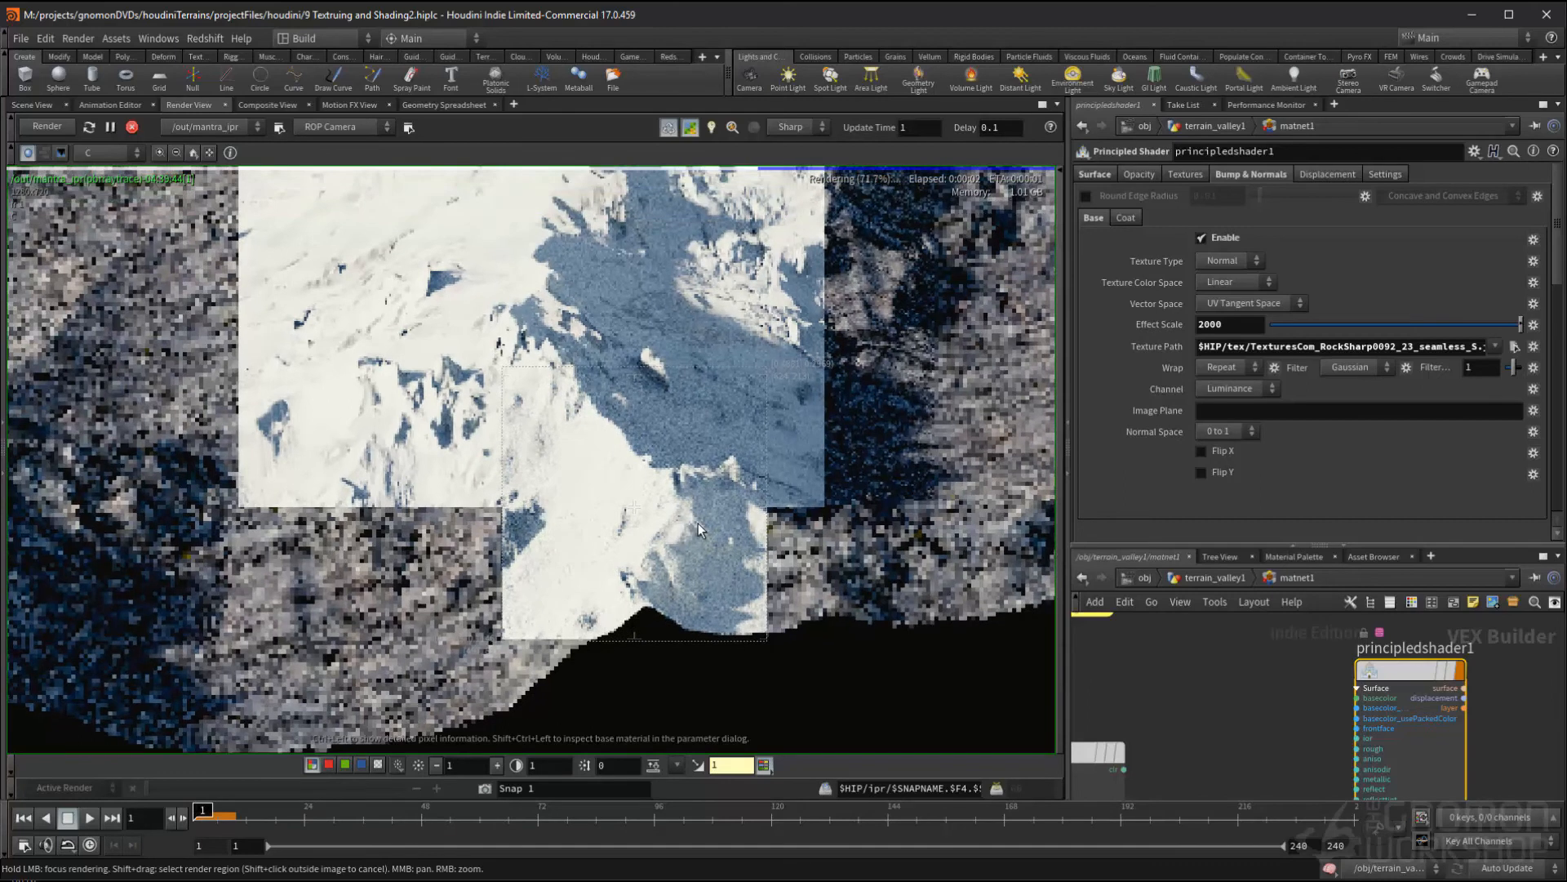
- Render a region over the upper part of the ridge and examine the normal effect there
right_drag(704, 521, 701, 327)
middle_drag(701, 327, 693, 473)
shift+drag(742, 295, 498, 507)
middle_drag(552, 448, 543, 469)
right_drag(653, 384, 688, 434)
middle_drag(688, 434, 672, 422)
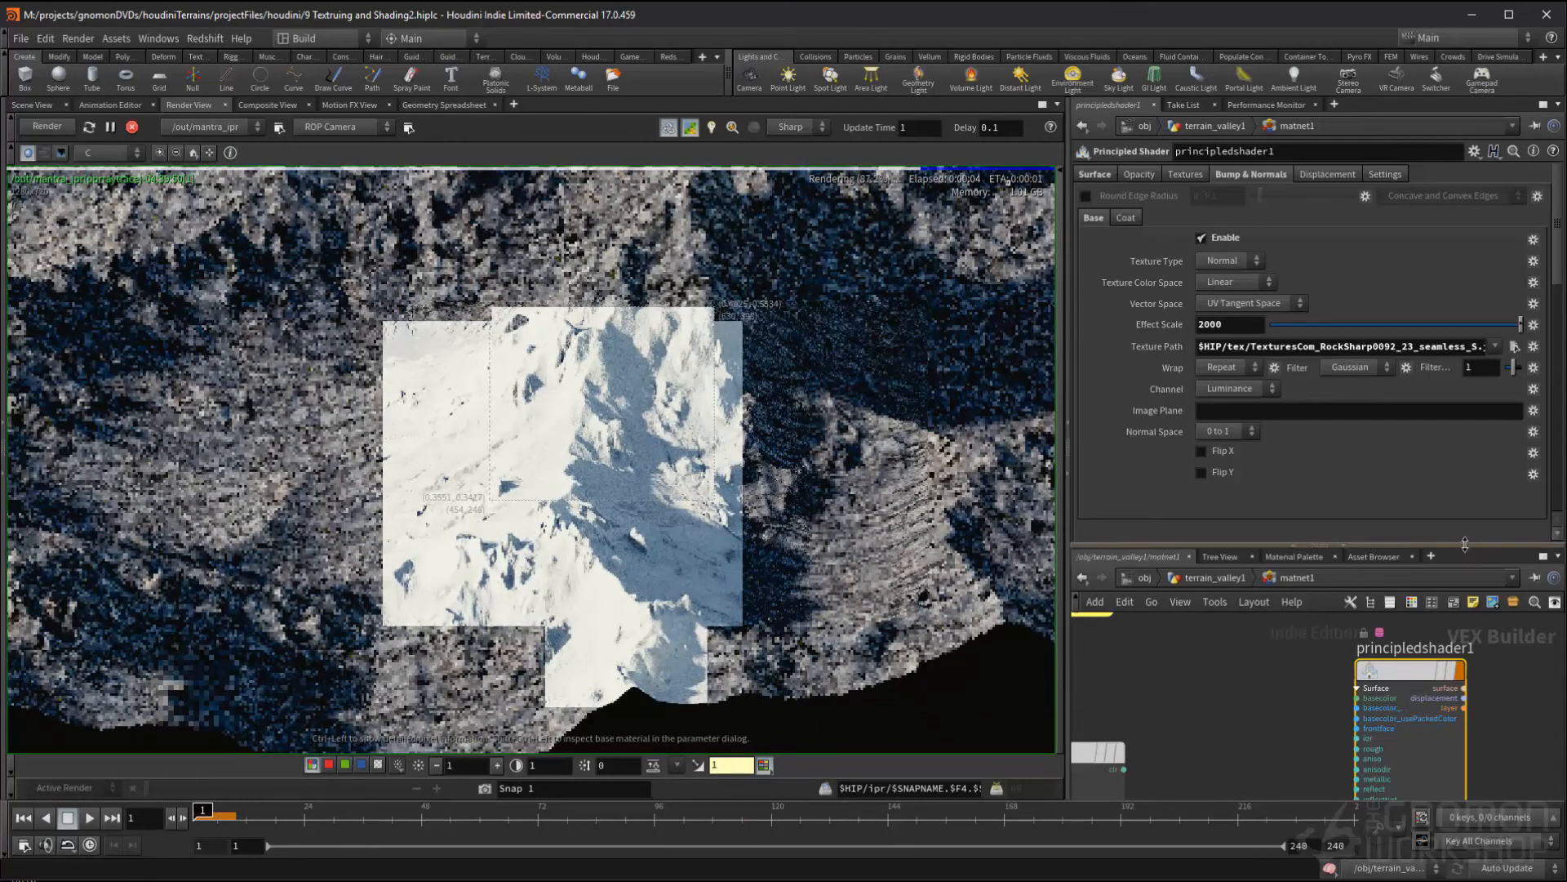
- Enlarge the network view and move the uvcoords1, mulconst1, texture1 and parm1 nodes farther away from principledshader1
drag(1465, 545, 1465, 320)
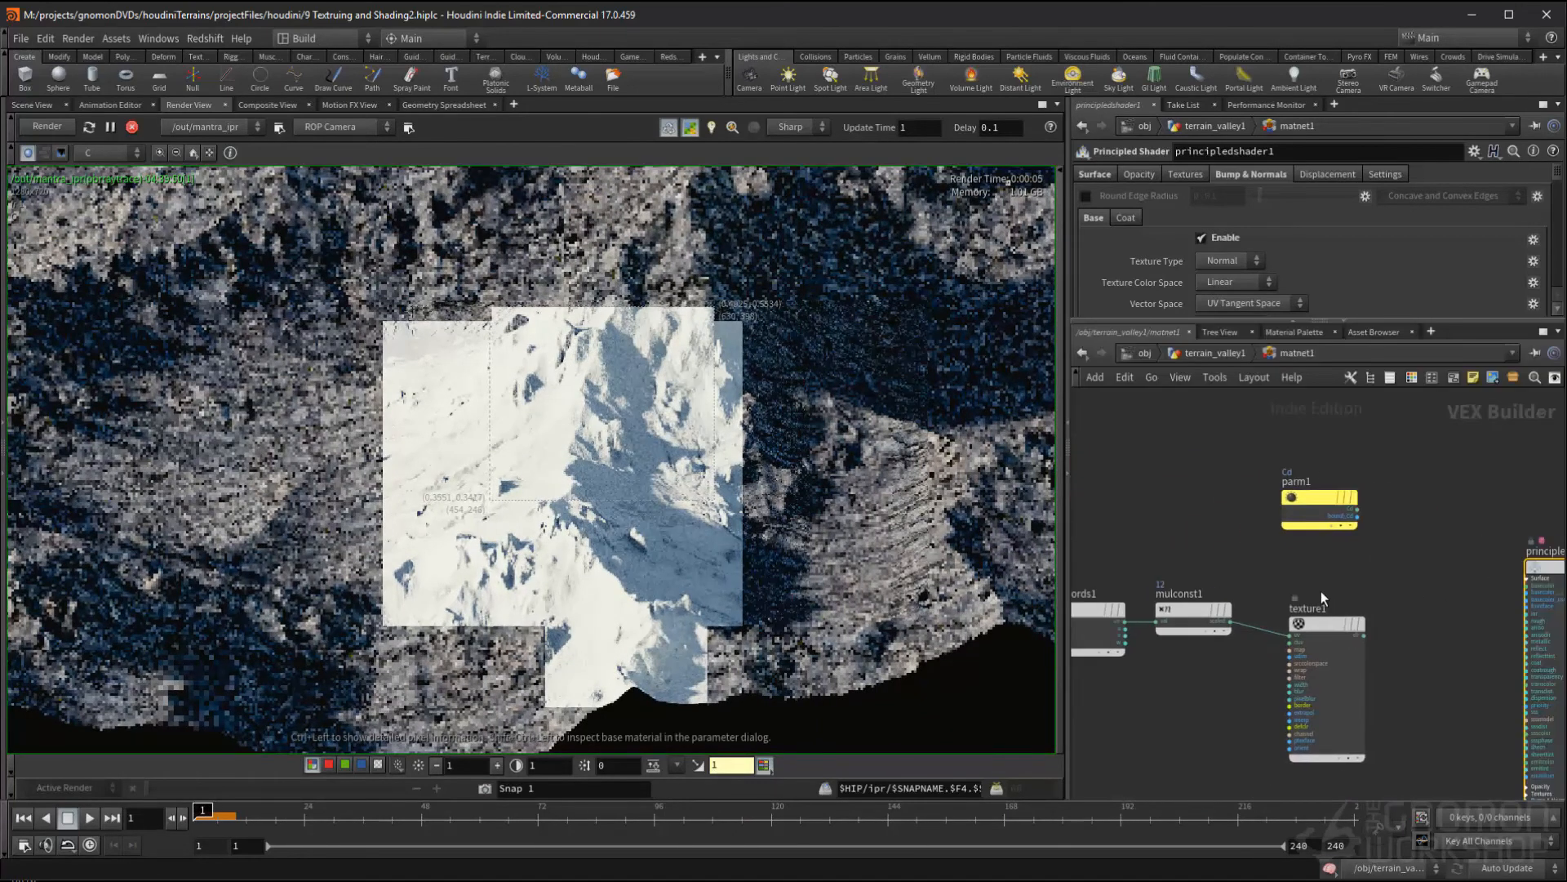
middle_drag(1322, 591, 1308, 603)
drag(1378, 514, 1297, 580)
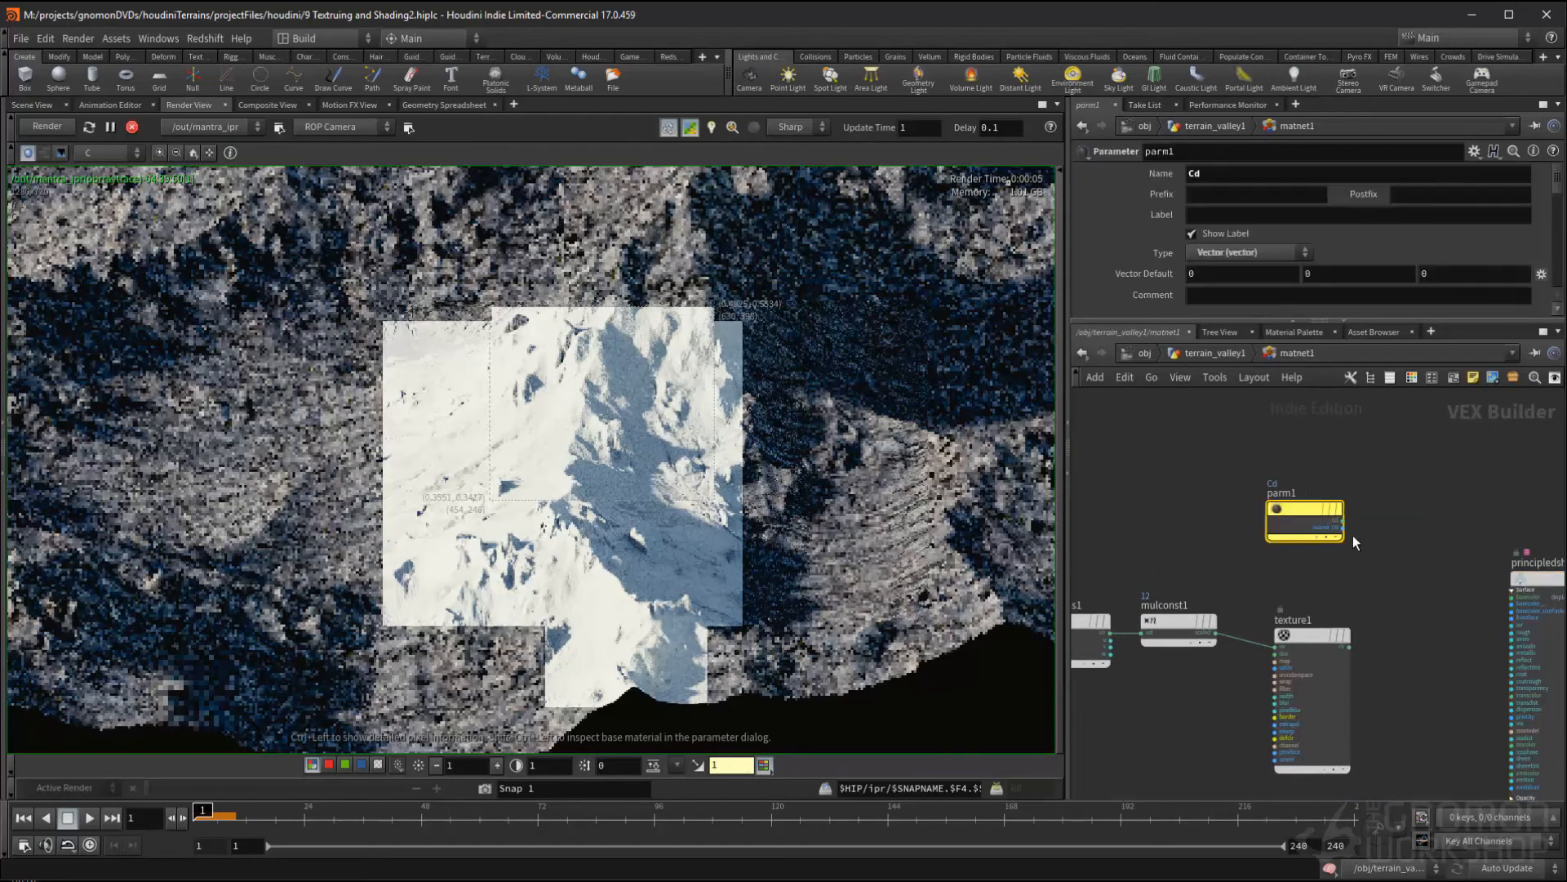
click(1320, 702)
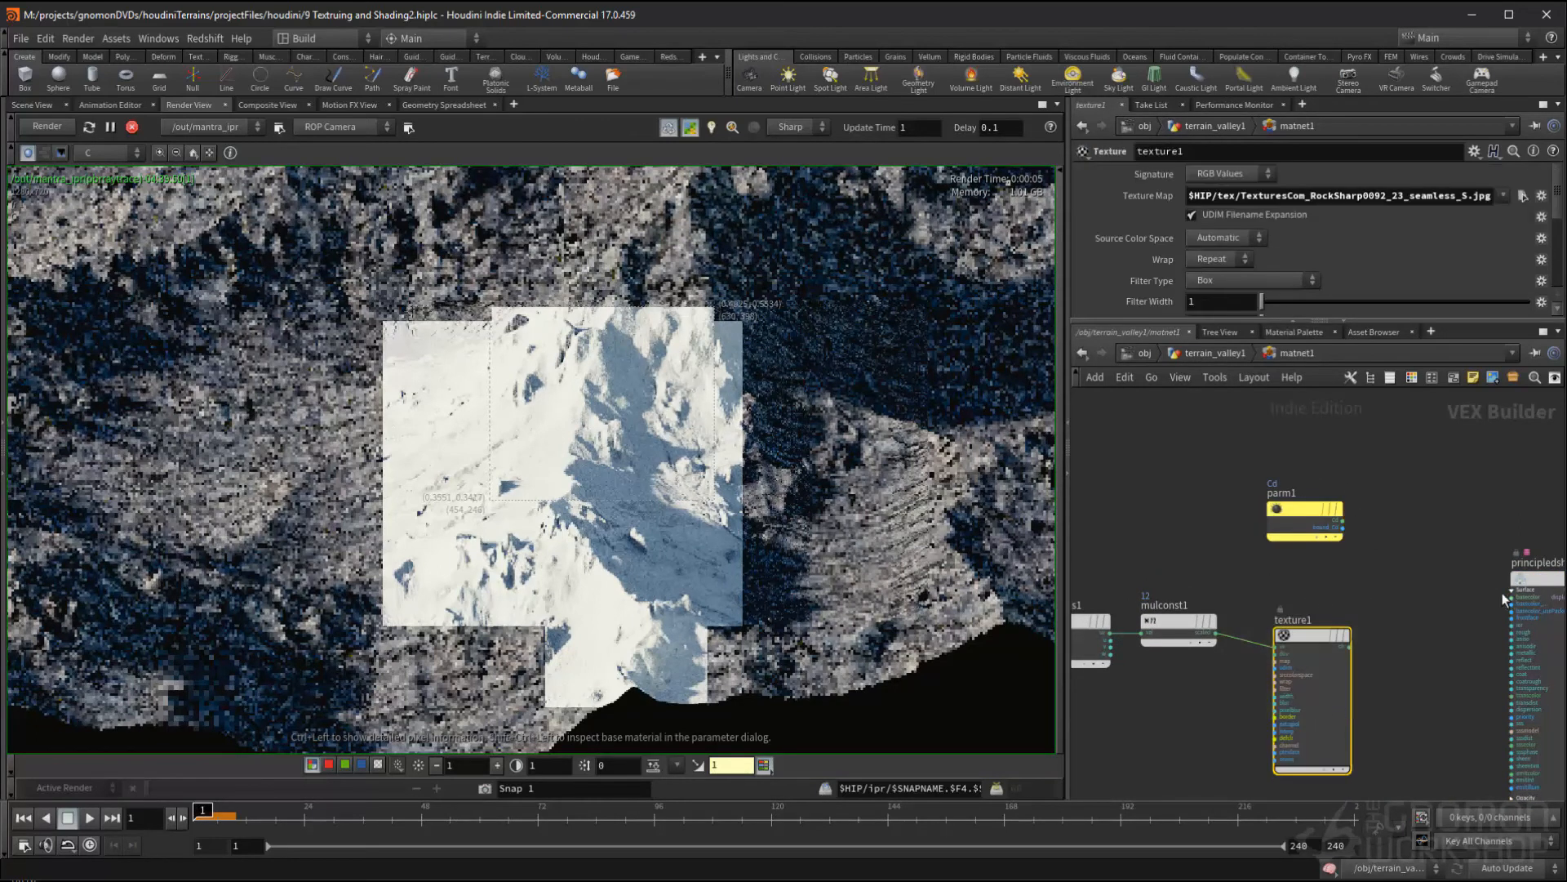
click(1543, 647)
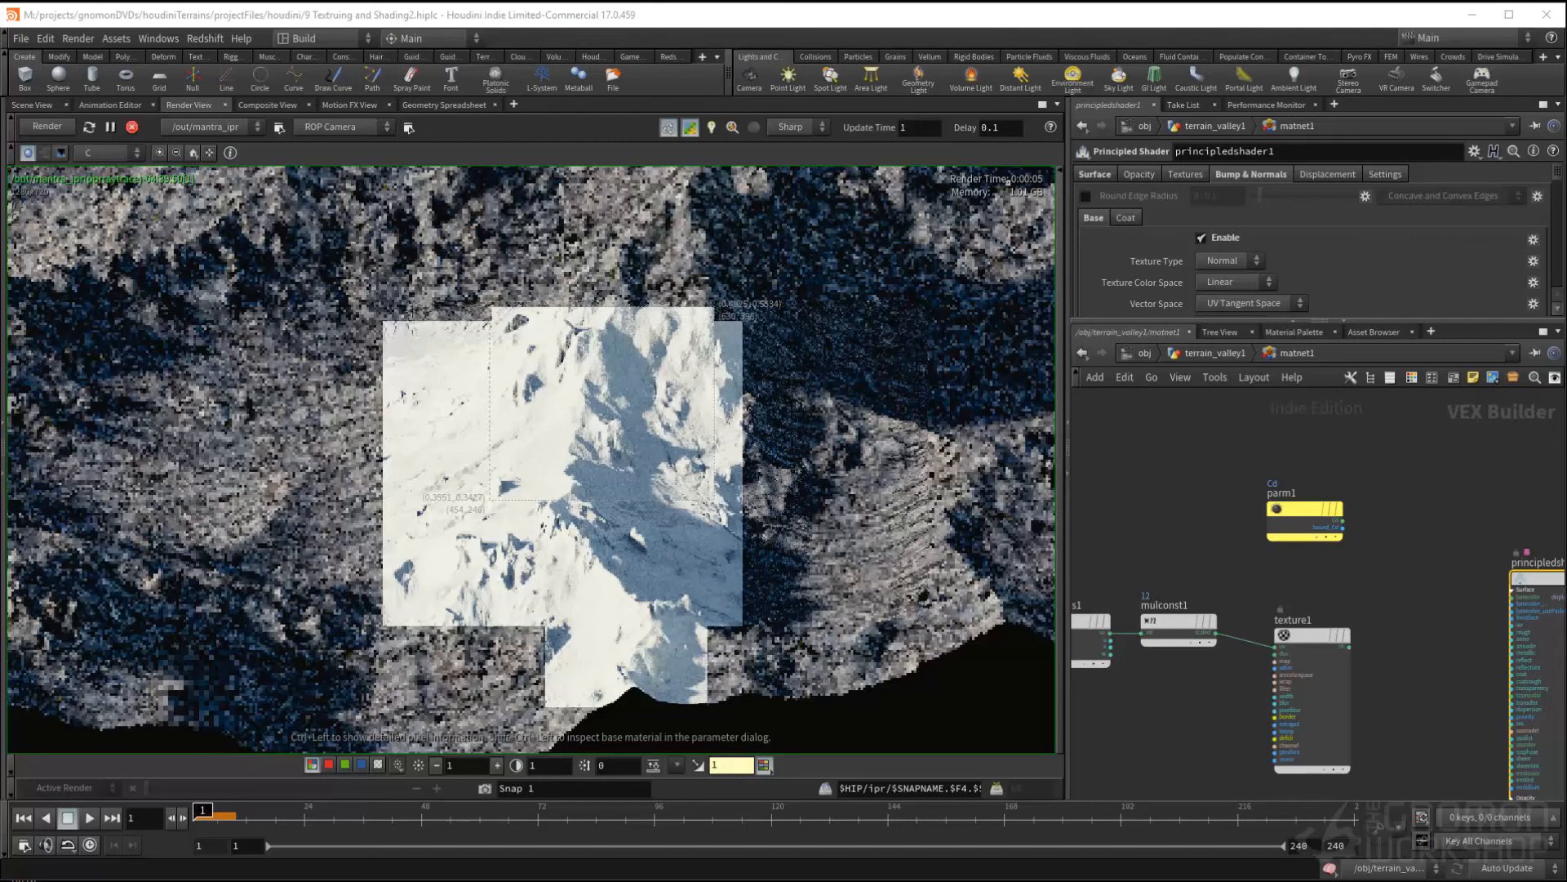
middle_drag(1356, 660, 1313, 624)
middle_drag(1319, 561, 1416, 568)
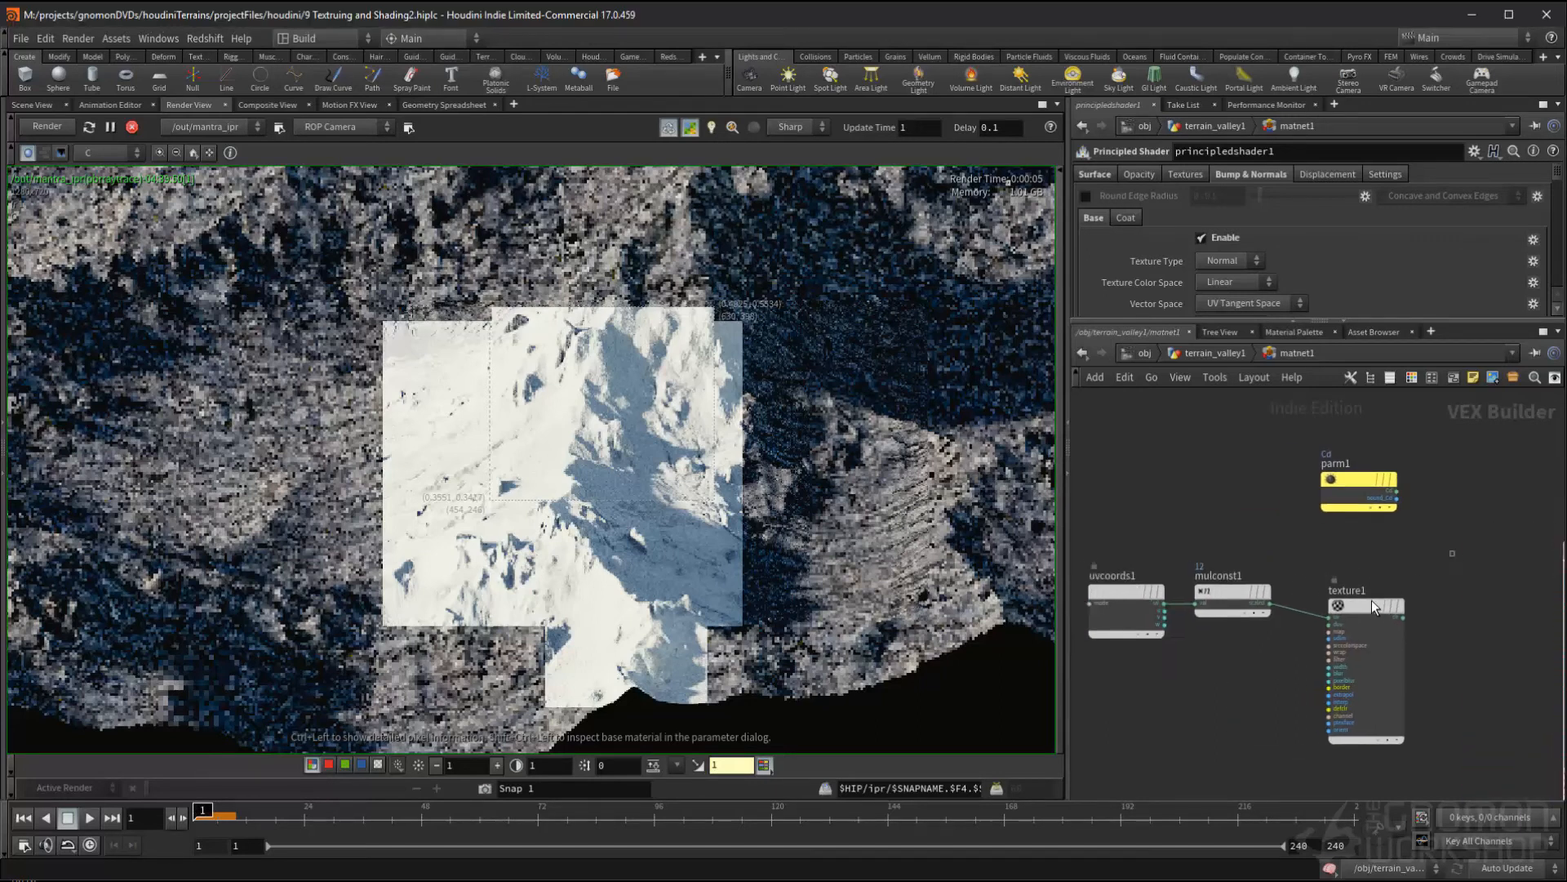
drag(1455, 550, 1131, 653)
drag(1374, 614, 1295, 617)
drag(1368, 492, 1287, 472)
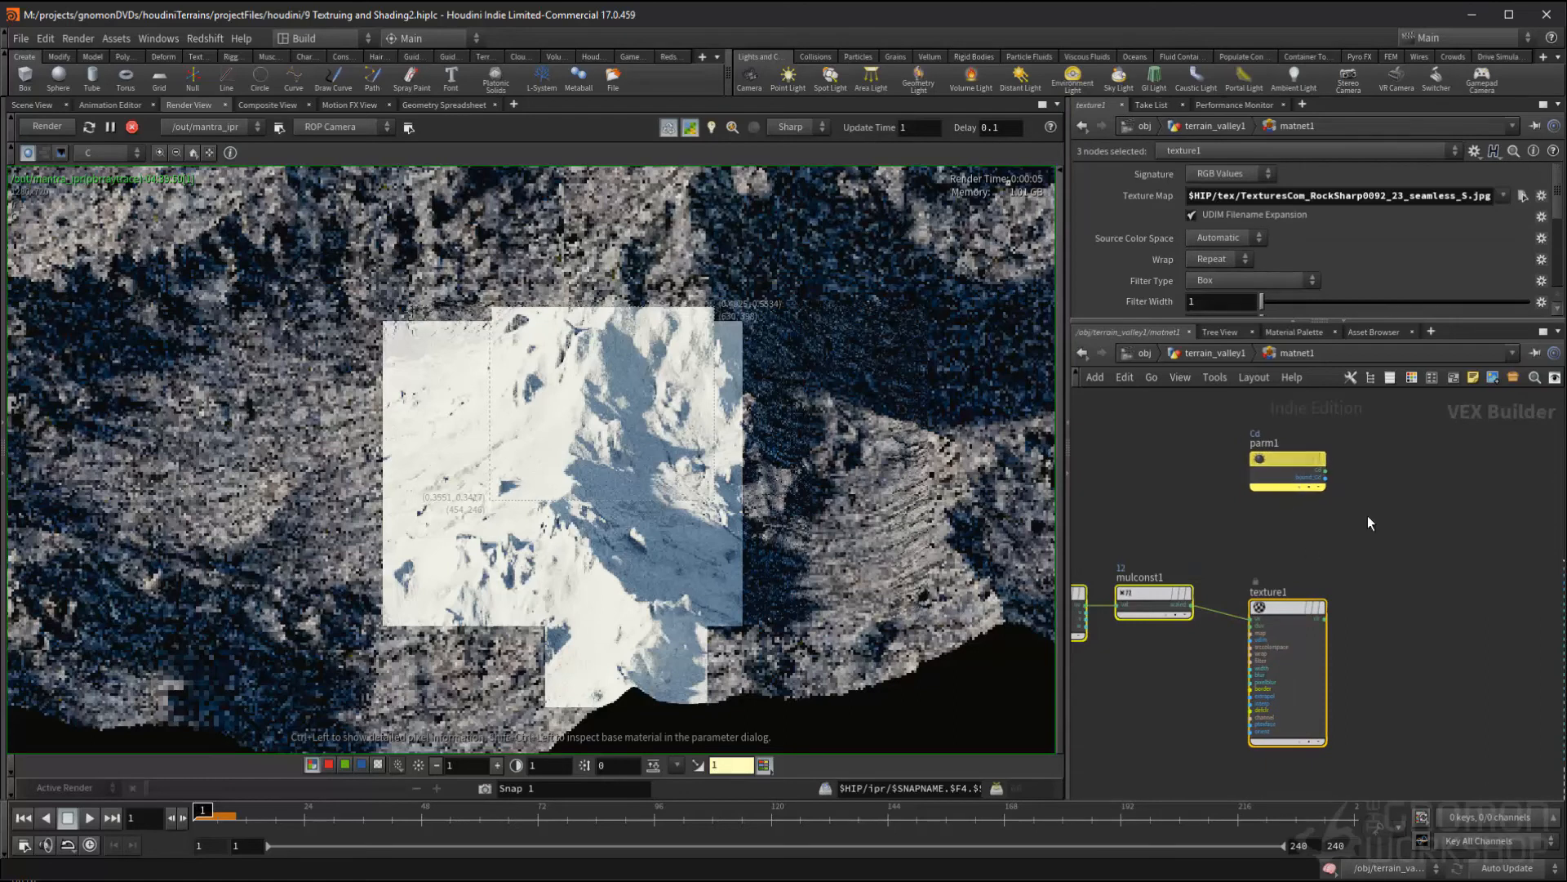
drag(1339, 572, 1217, 695)
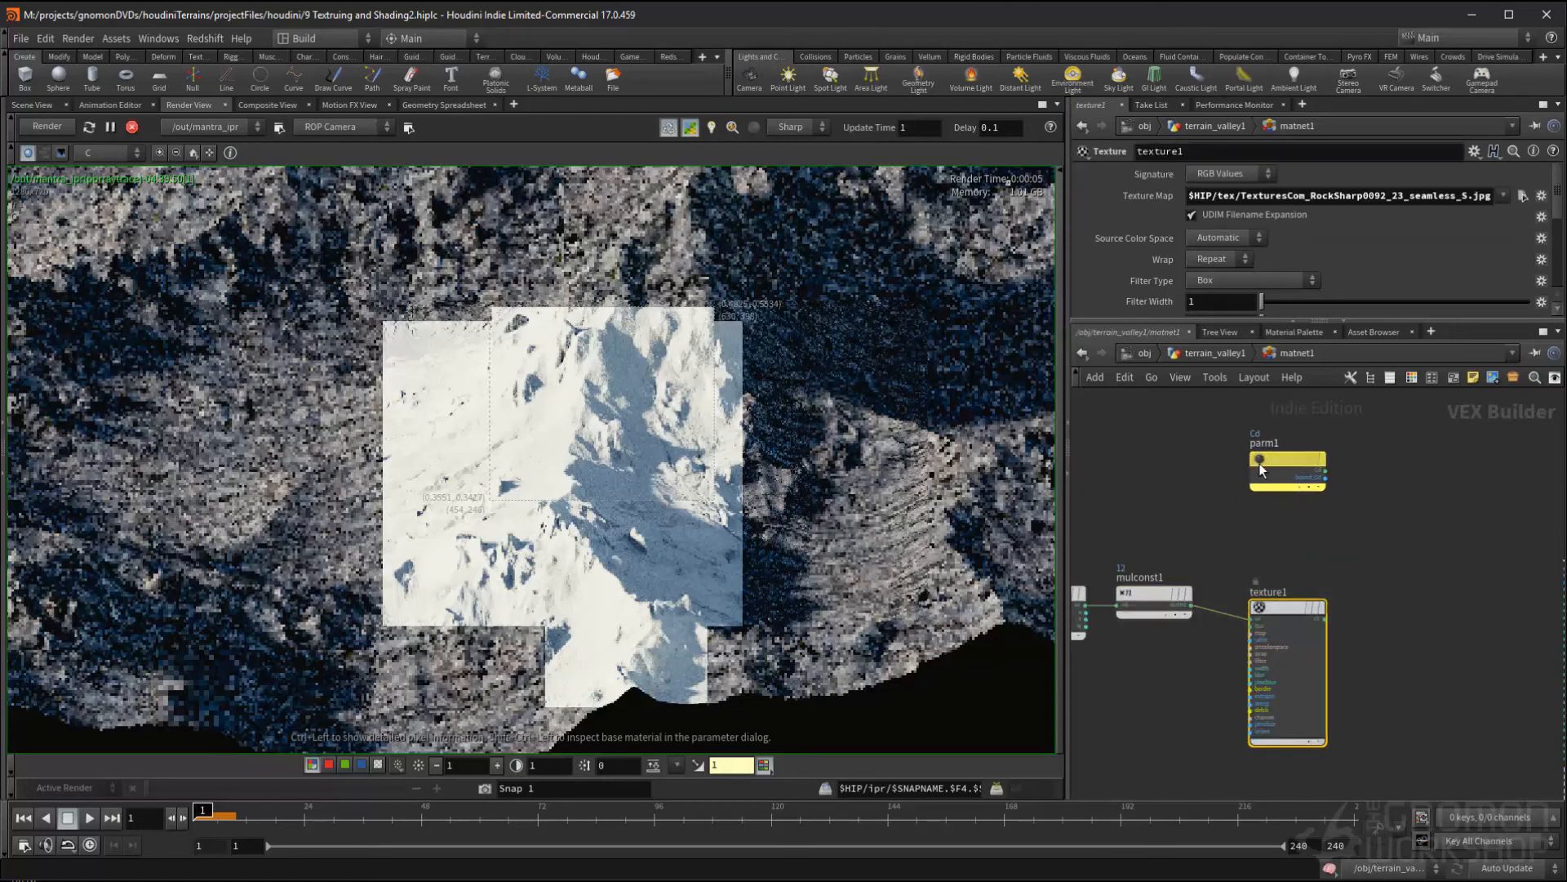
- Connect parm1's Cd output to the base color of principledshader1 and check it in the preview render
click(1325, 470)
middle_drag(1484, 613, 1310, 571)
click(1357, 521)
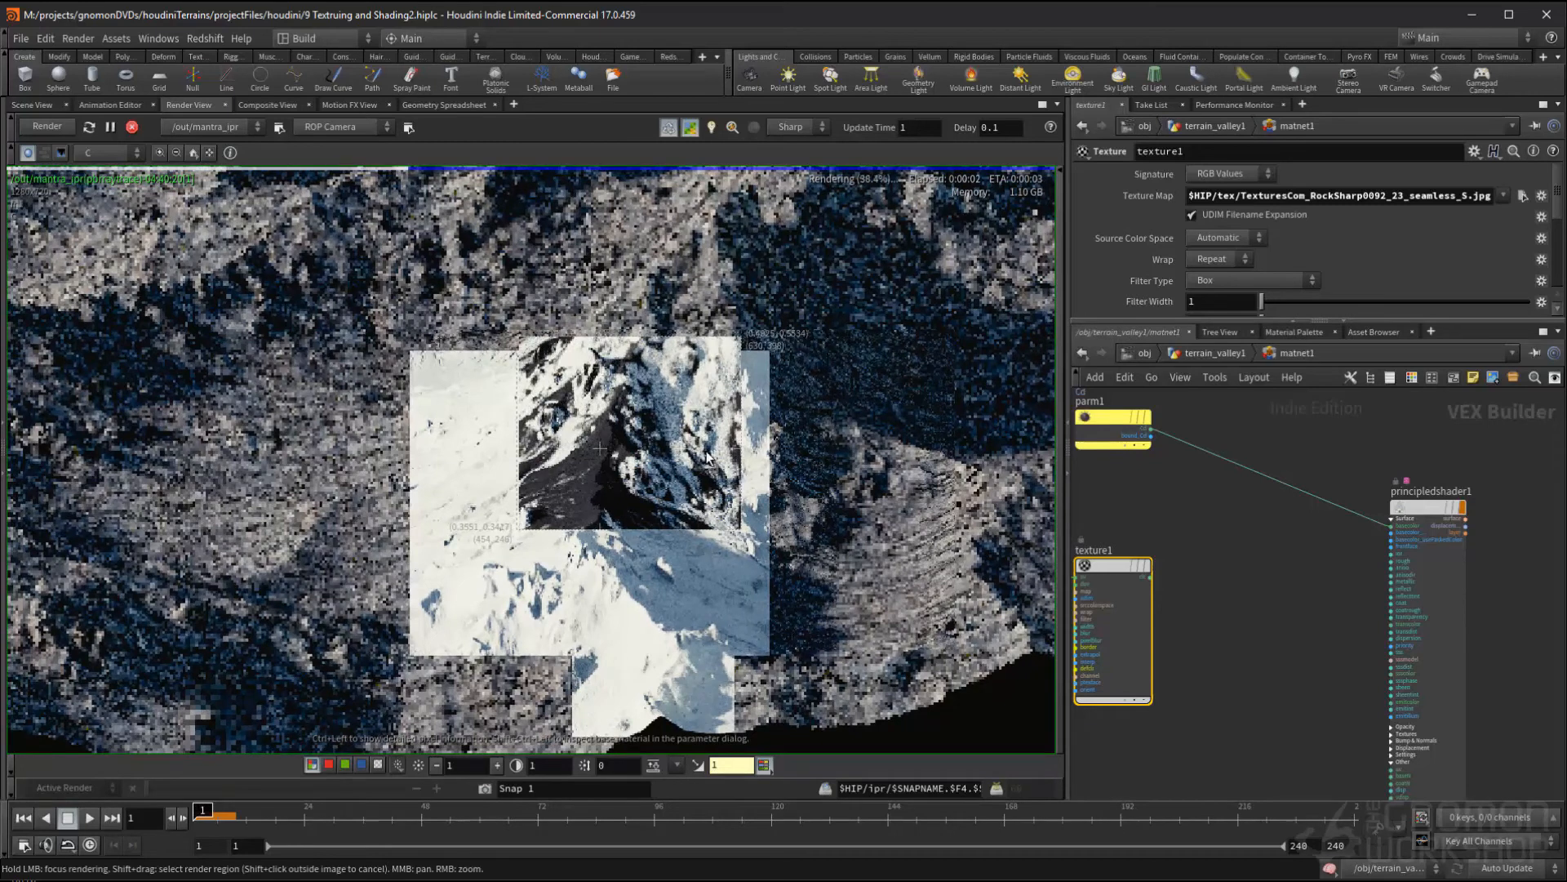
- Add a Multiply node between the parm1 and texture1 nodes and the principled shader
middle_drag(1211, 503, 1278, 511)
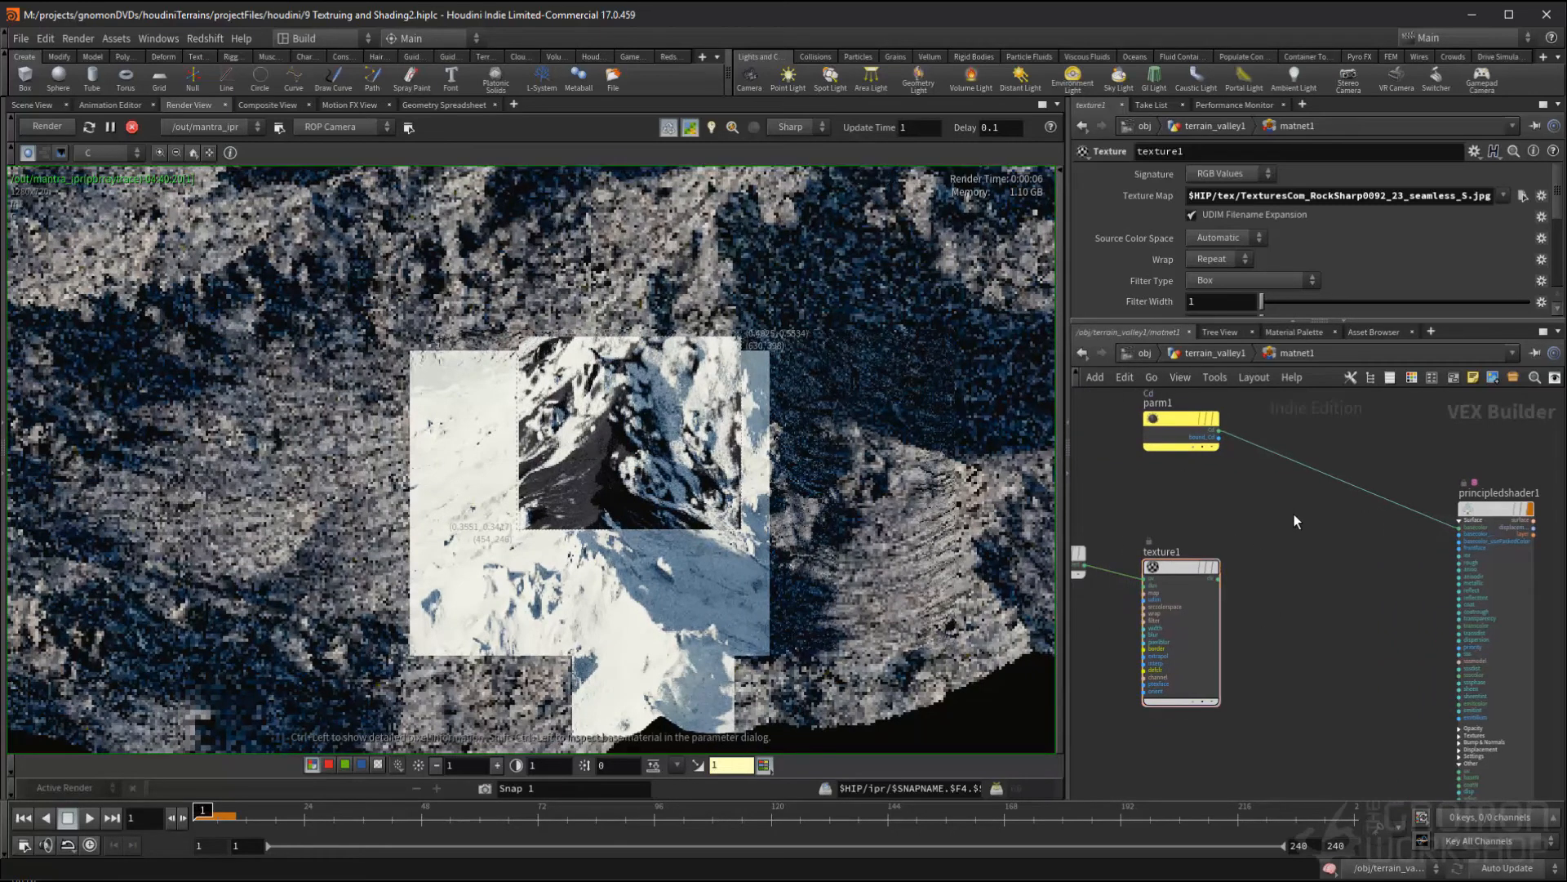
key(Tab)
text(mul)
key(Return)
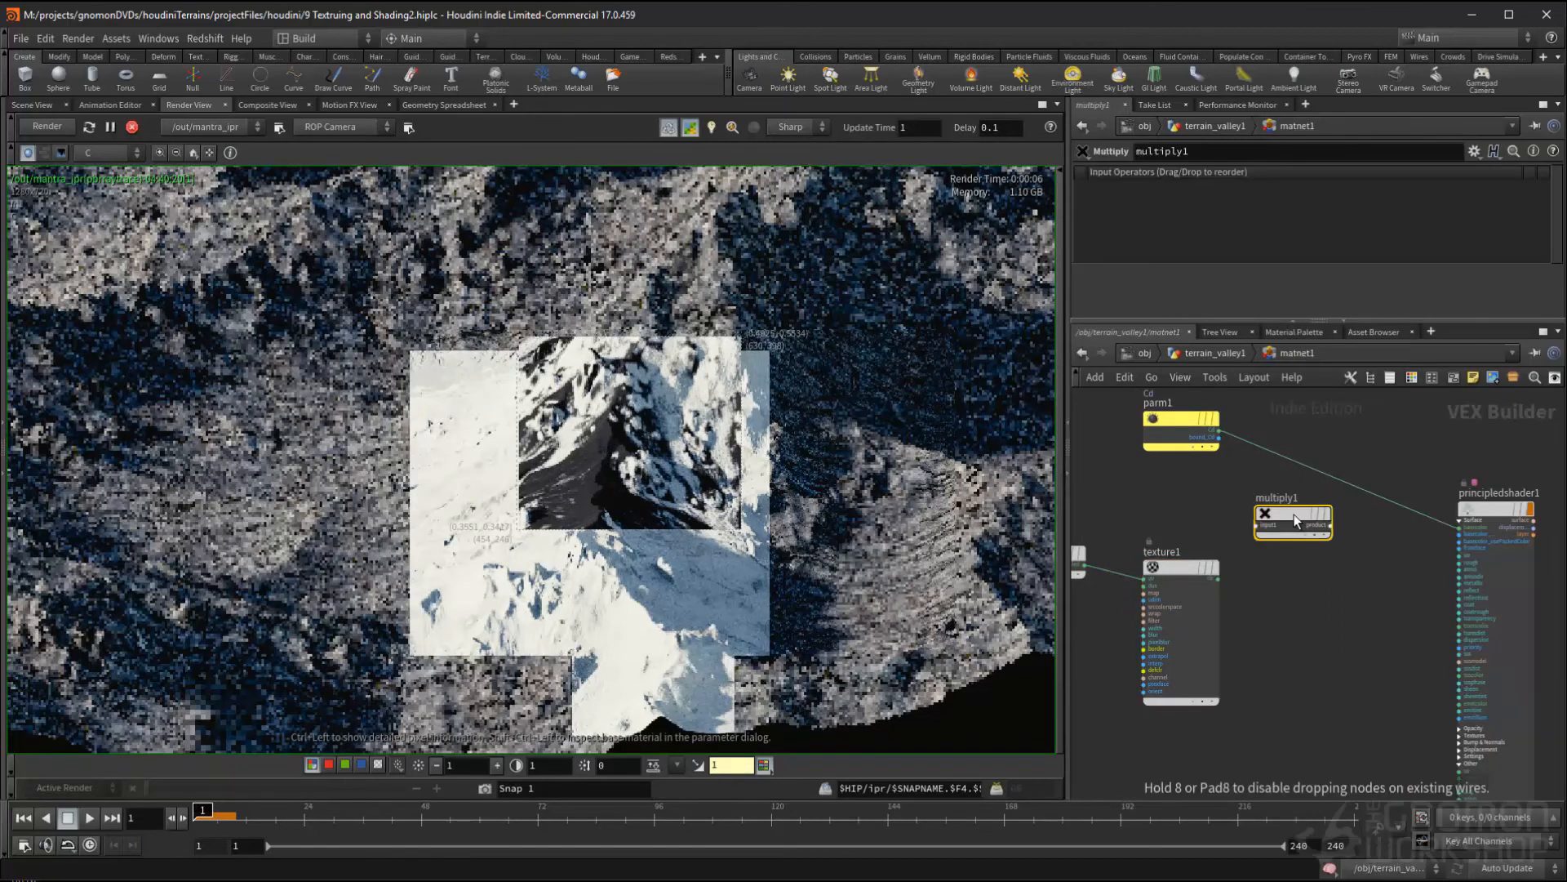
drag(1294, 516, 1348, 555)
- Wire parm1's Cd and texture1's clr into multiply1, and feed its product into principledshader1's base color
scroll(1342, 545, up, 2)
middle_drag(1184, 424, 1198, 478)
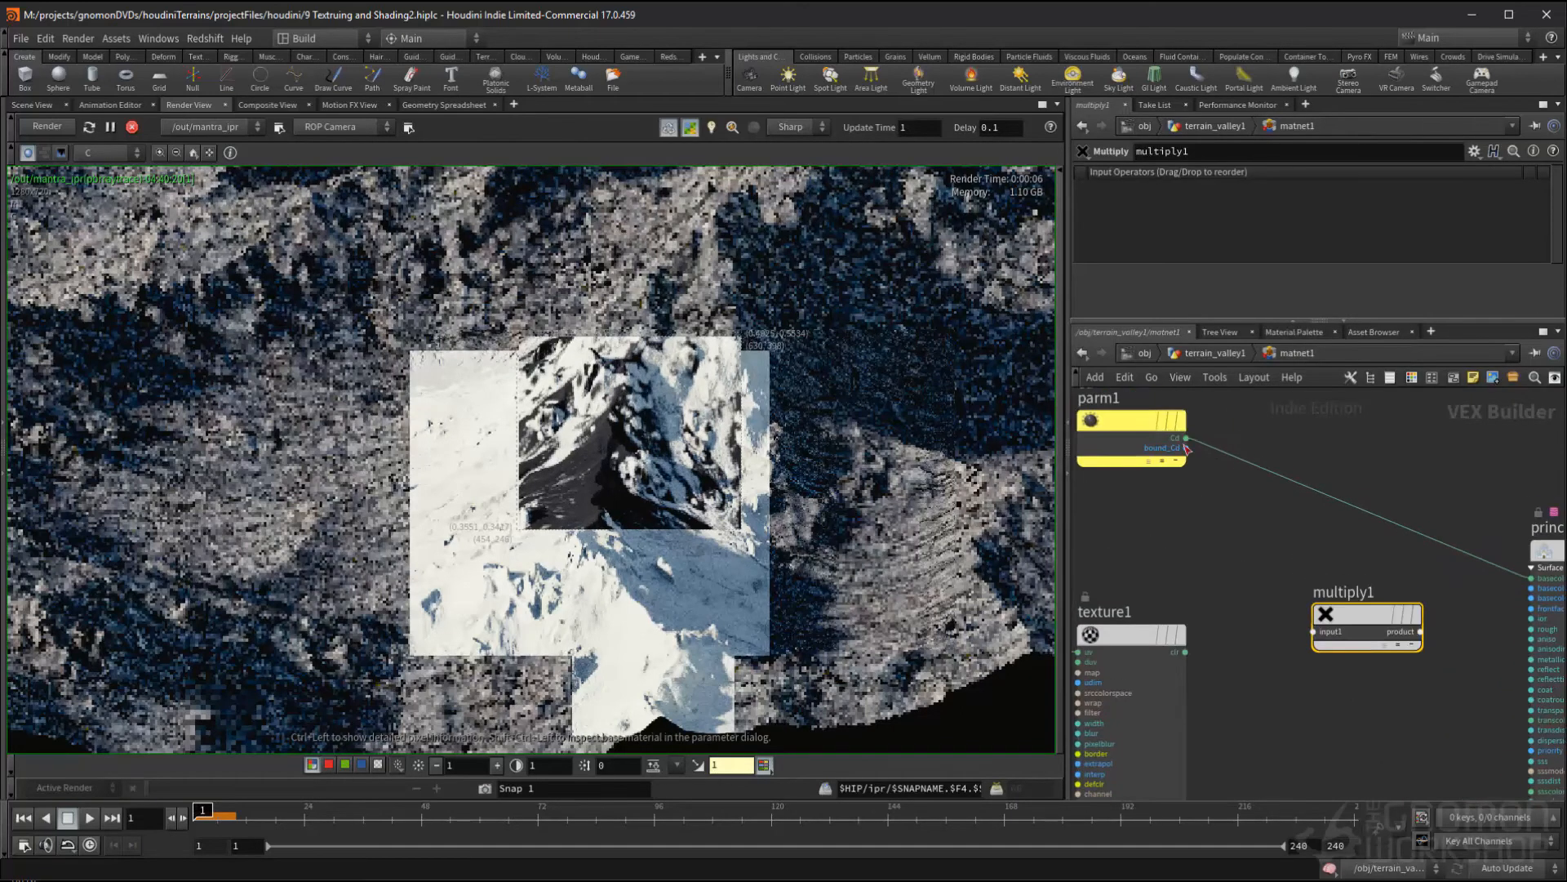
click(1180, 438)
click(1306, 629)
click(1186, 652)
click(1313, 642)
middle_drag(1313, 642, 1228, 632)
click(1336, 622)
click(1446, 569)
- Render a region over the central ridge and examine the multiplied color
scroll(1355, 649, up, 2)
middle_drag(1356, 650, 1369, 568)
middle_drag(638, 495, 666, 470)
shift+drag(796, 346, 425, 627)
middle_drag(575, 493, 588, 462)
scroll(593, 462, up, 1)
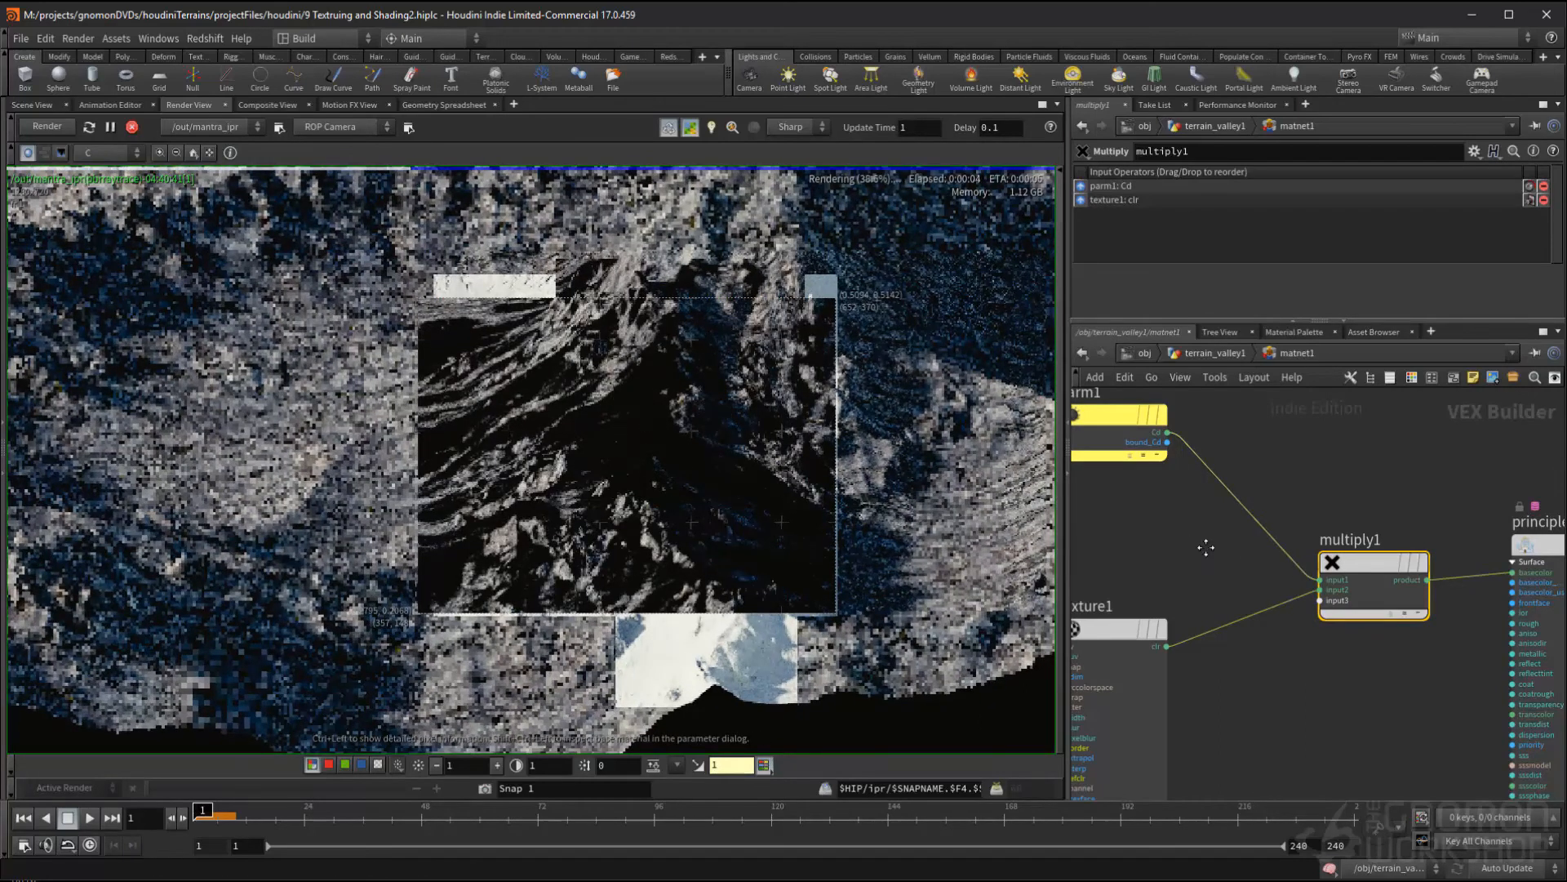
- Insert a Fit Range node on the wire between parm1 and multiply1
middle_drag(1187, 536, 1309, 591)
drag(1198, 478, 1206, 479)
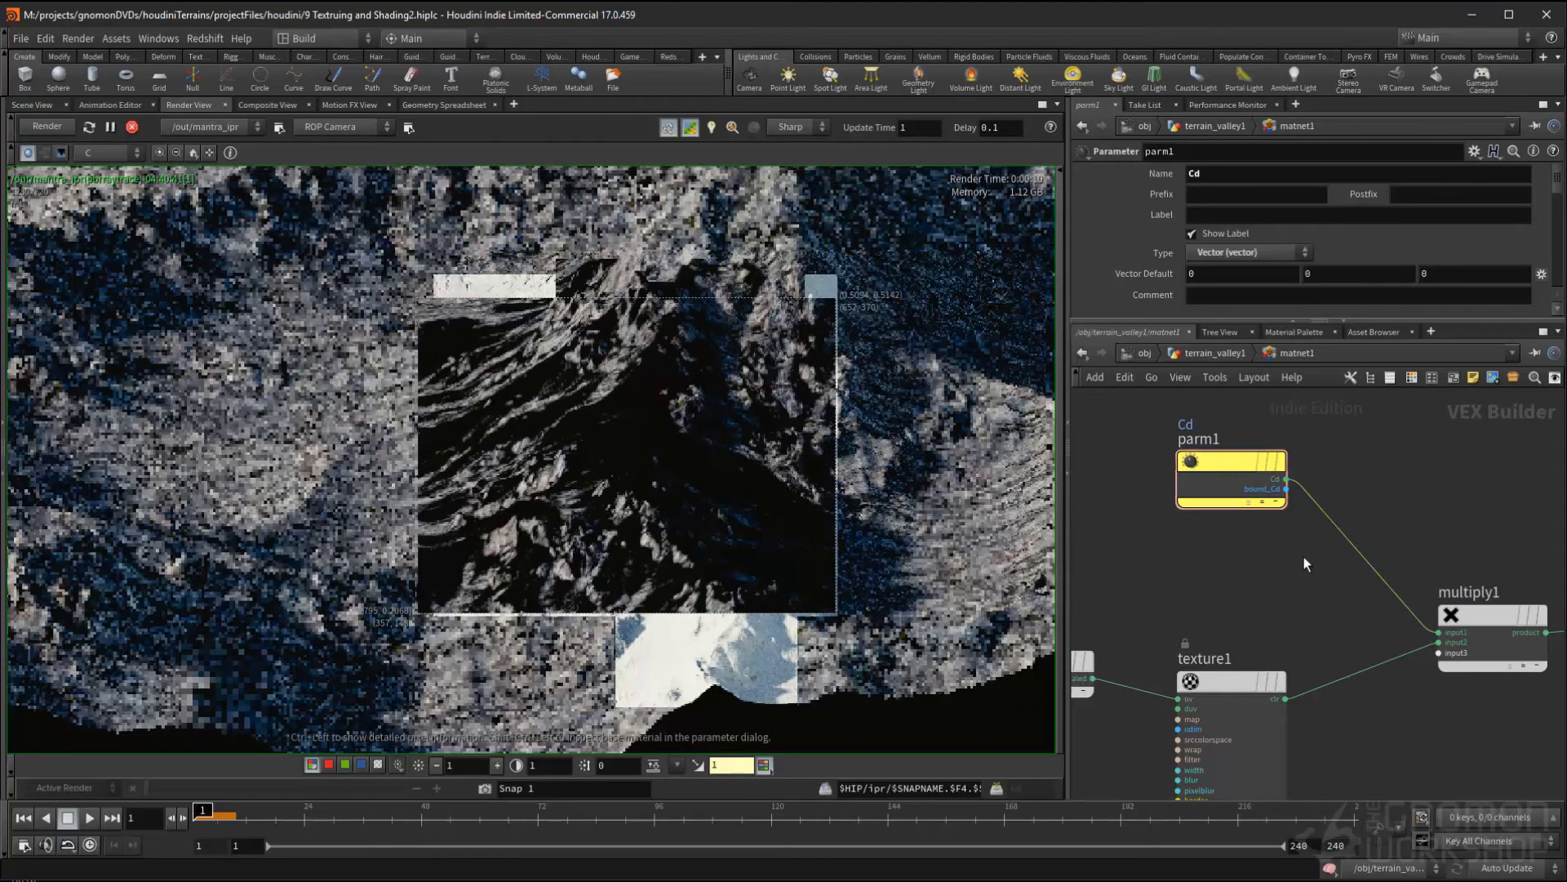
key(Tab)
text(fitran)
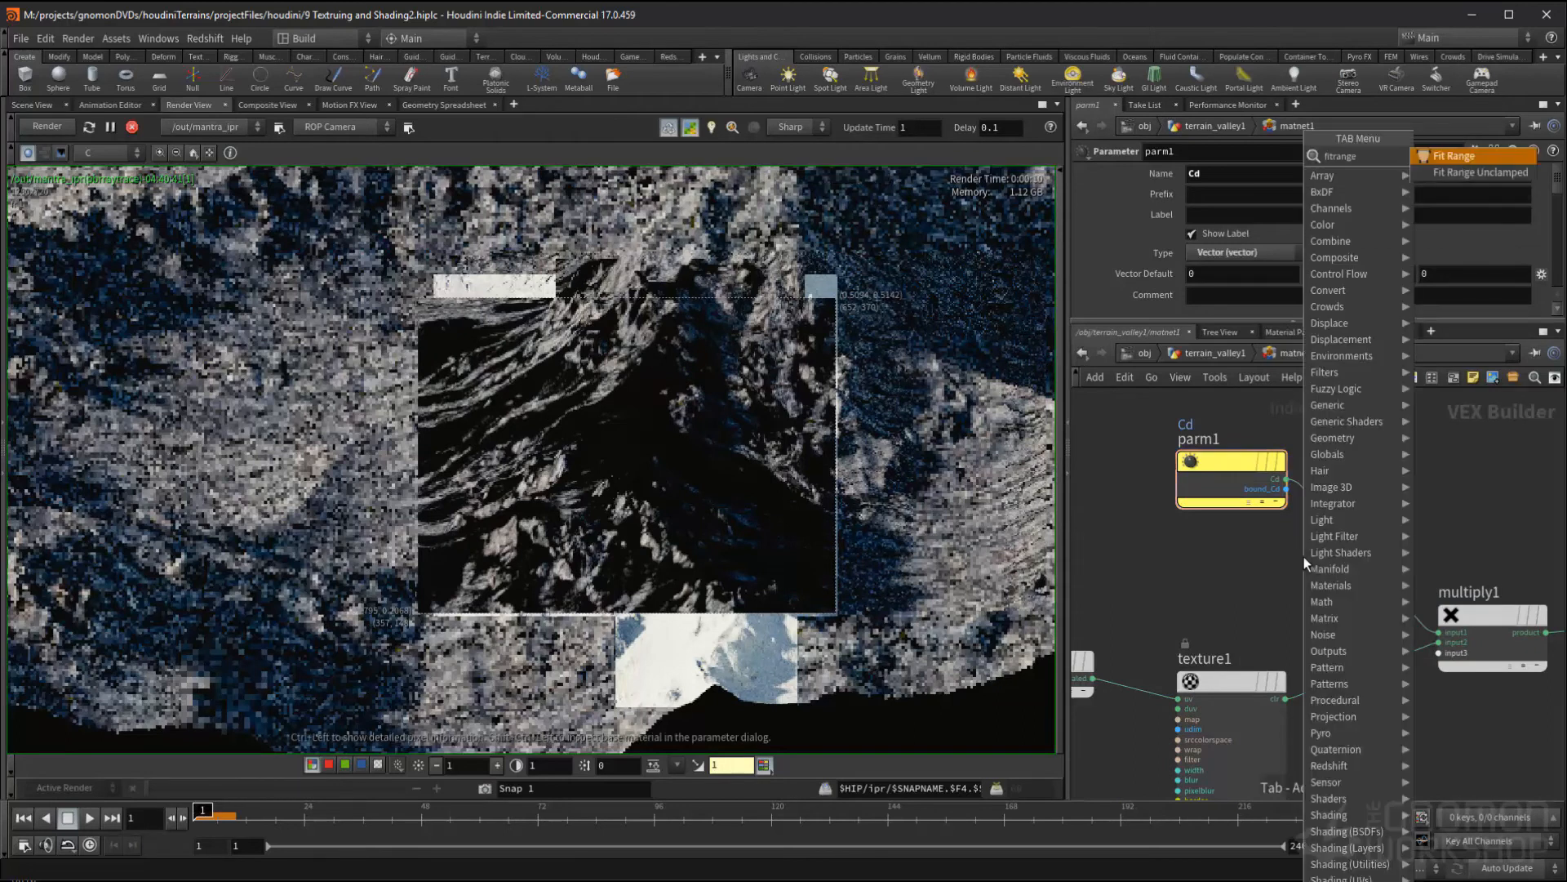
key(Return)
click(1339, 547)
drag(1433, 554, 1424, 496)
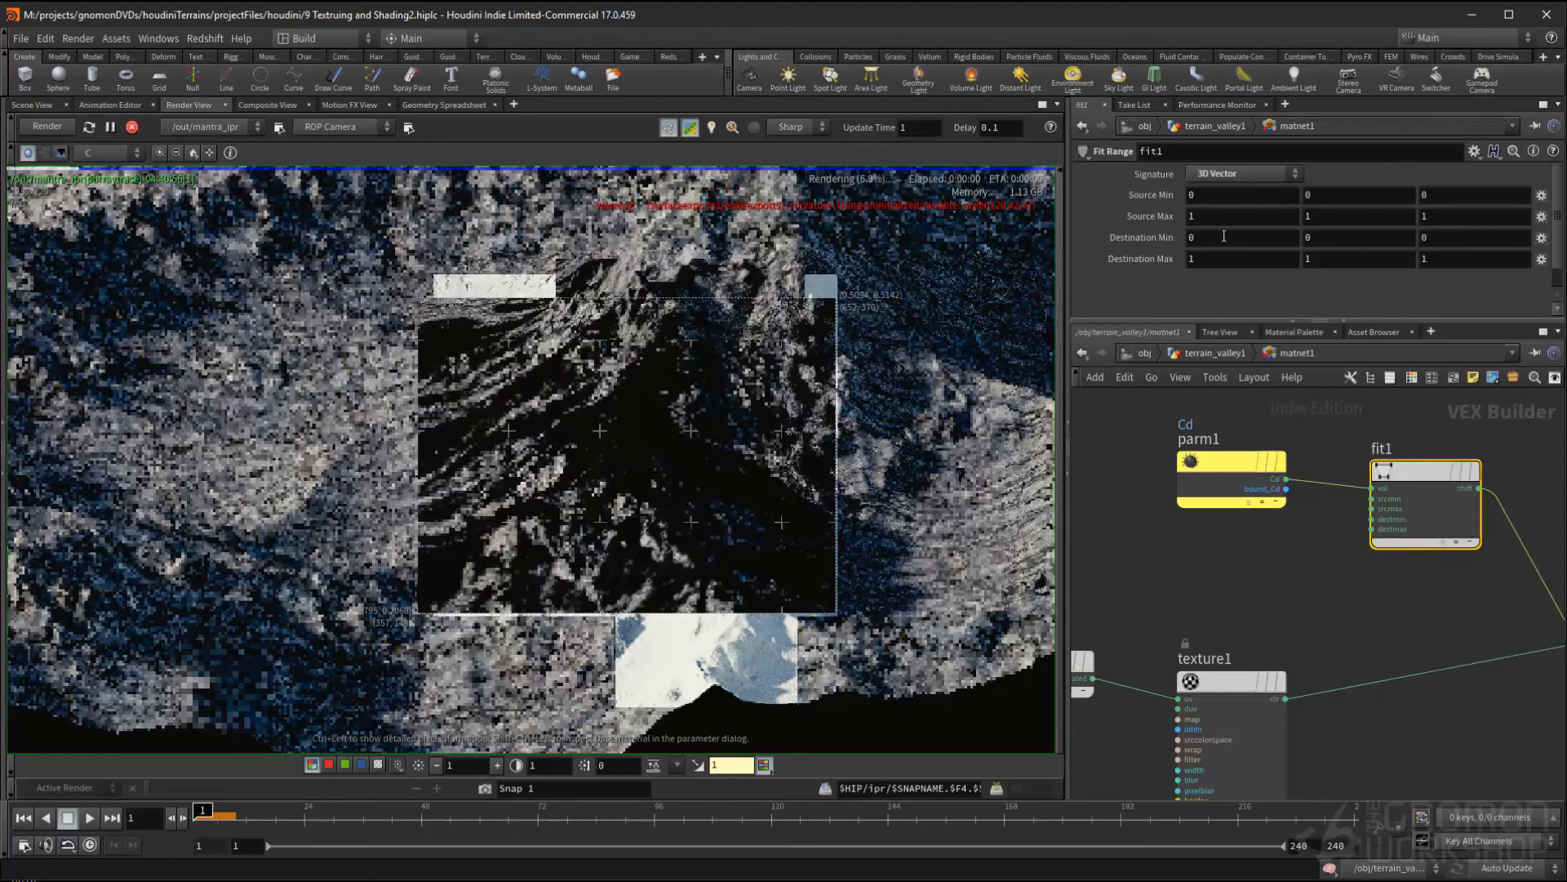
- Set all three Destination Min components of fit1 to .5 and check the ridge in the render
click(1220, 240)
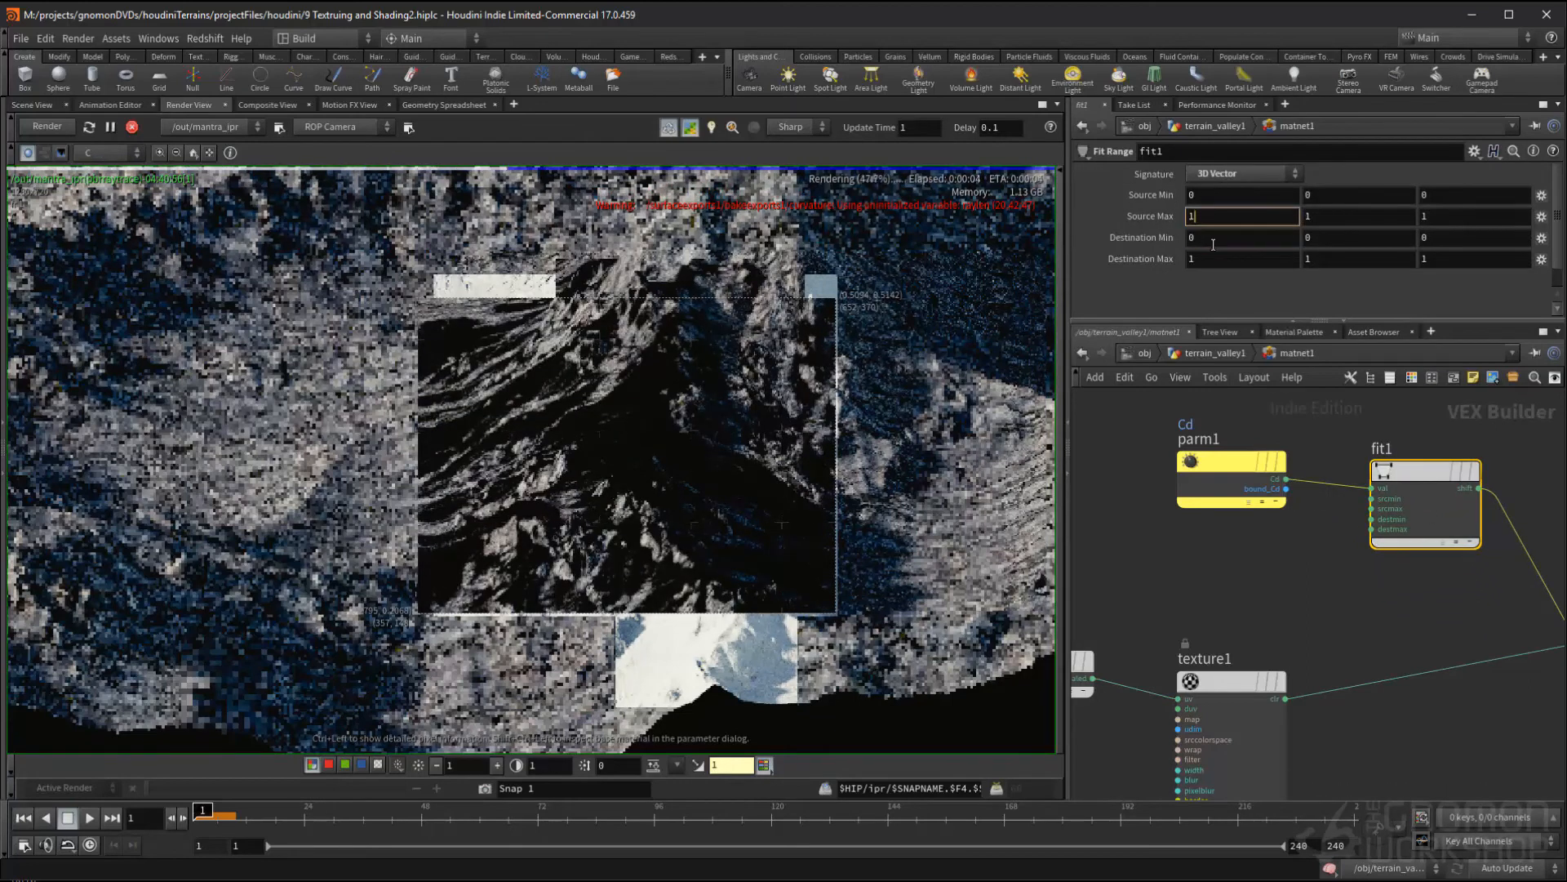
key(Tab)
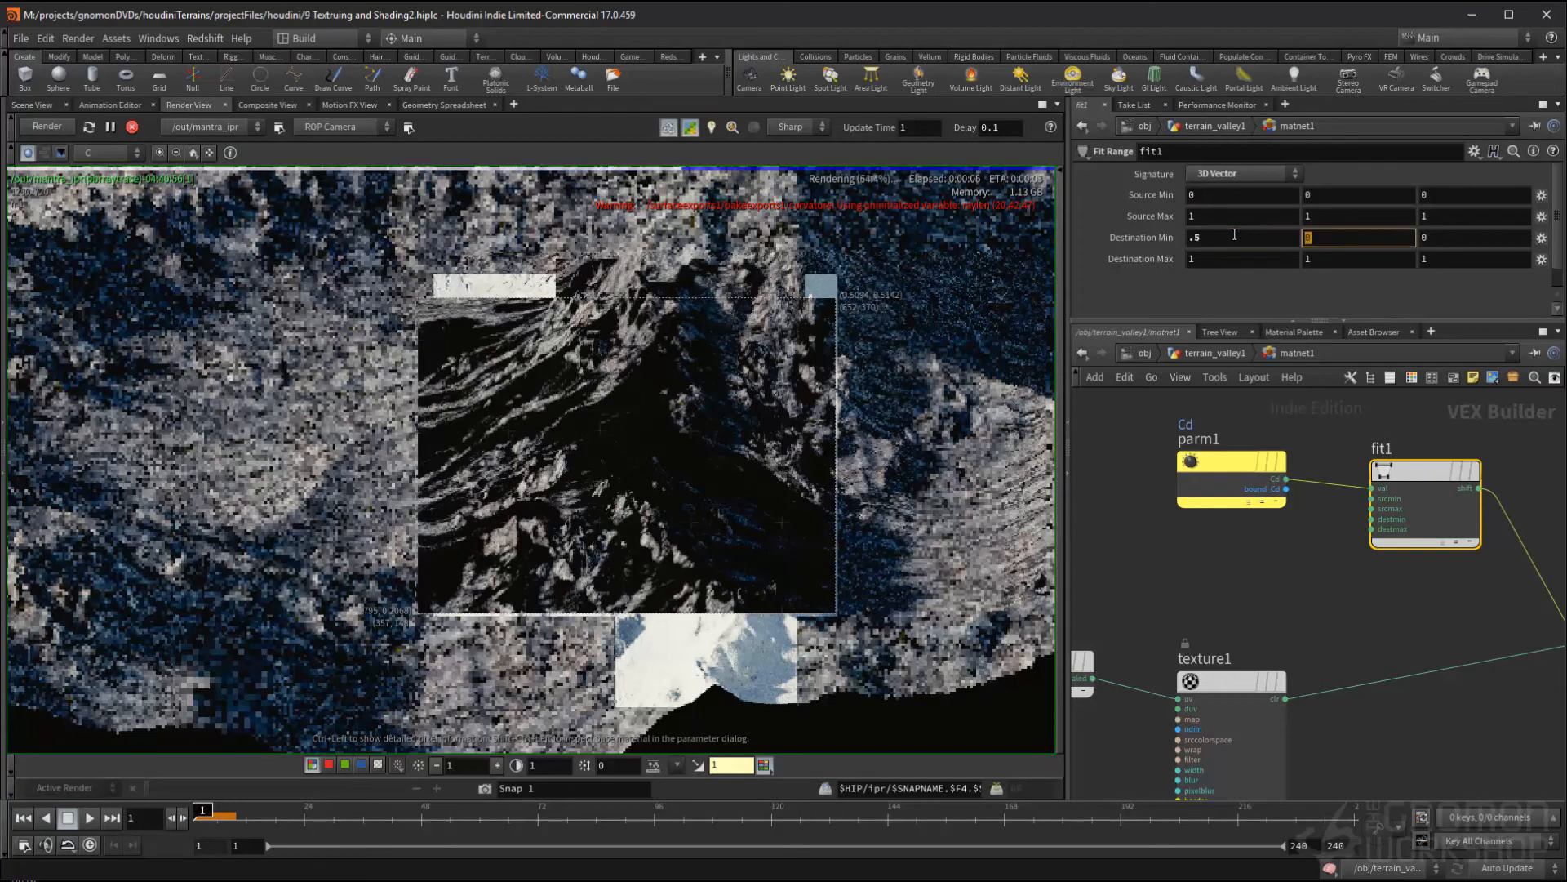
text(.5)
key(Tab)
text(.5)
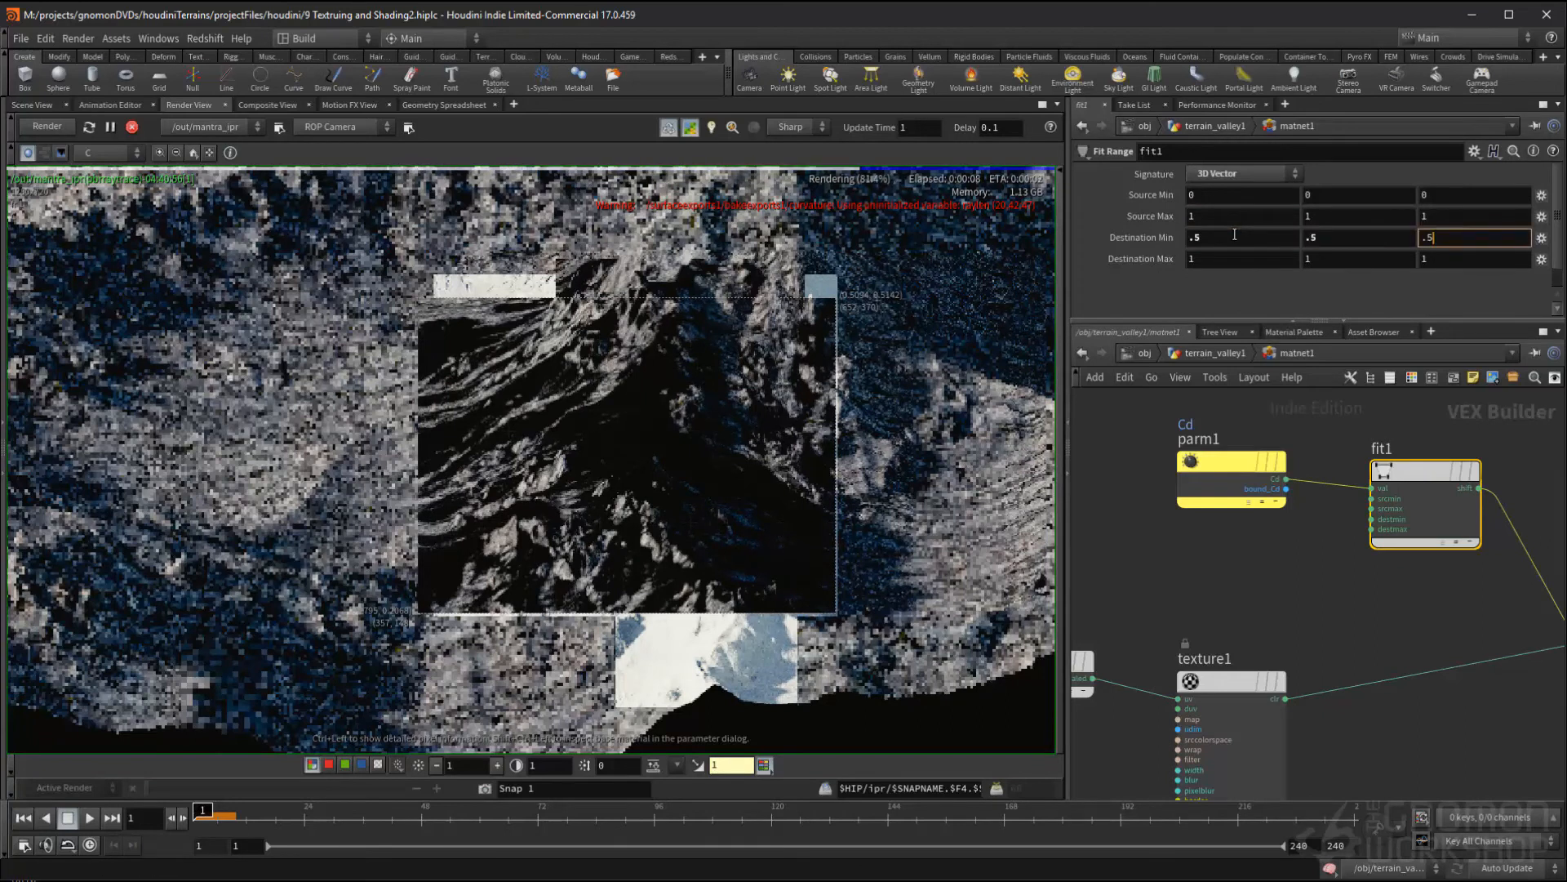
key(Return)
middle_drag(692, 429, 665, 399)
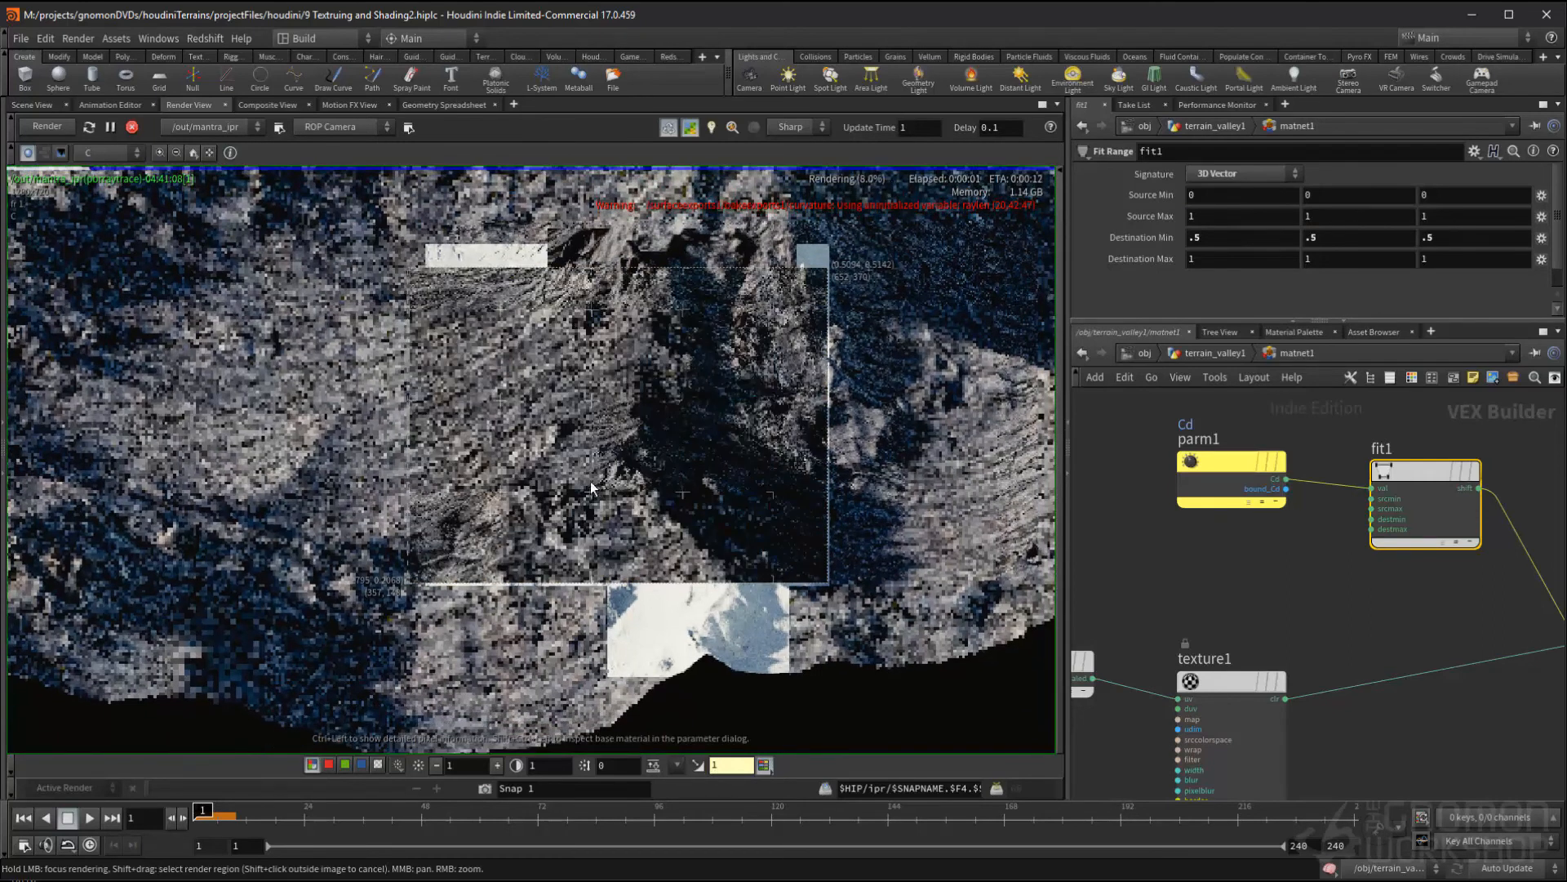
mouse_move(633, 362)
middle_down()
mouse_move(622, 459)
mouse_move(602, 366)
middle_up()
- Move the parameter, fit, texture and multiply node group farther from principledshader1 and stop the preview render
middle_drag(1255, 594, 1250, 593)
scroll(1250, 592, down, 3)
middle_drag(1355, 617, 1281, 623)
scroll(1322, 602, down, 2)
drag(1414, 493, 1110, 693)
middle_drag(1232, 697, 1359, 676)
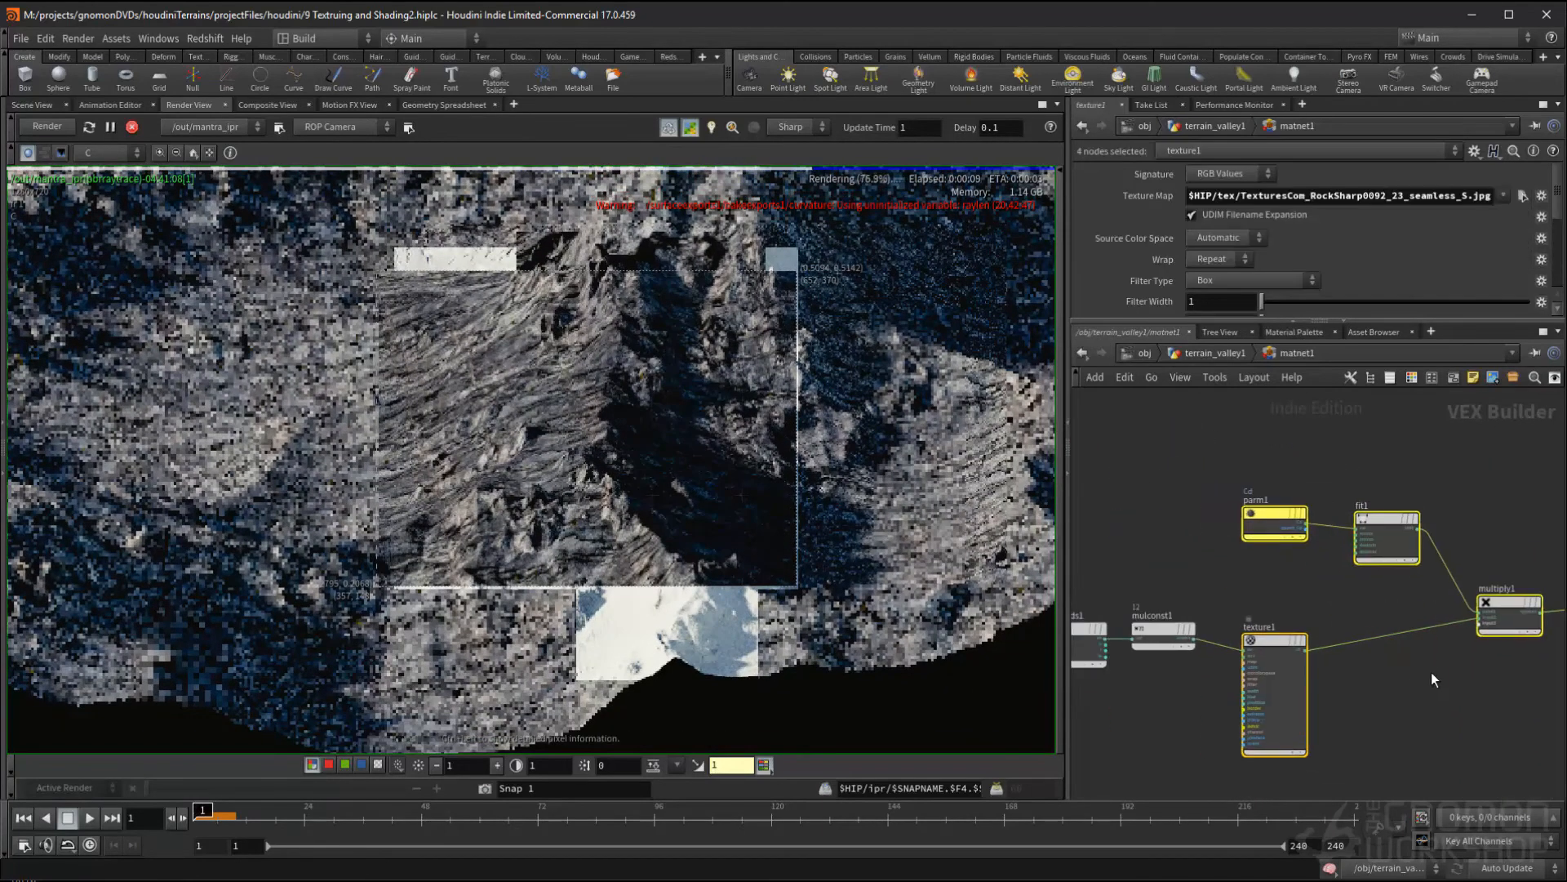
scroll(1472, 687, down, 2)
drag(1491, 728, 1132, 550)
middle_drag(1515, 625, 1335, 605)
click(132, 126)
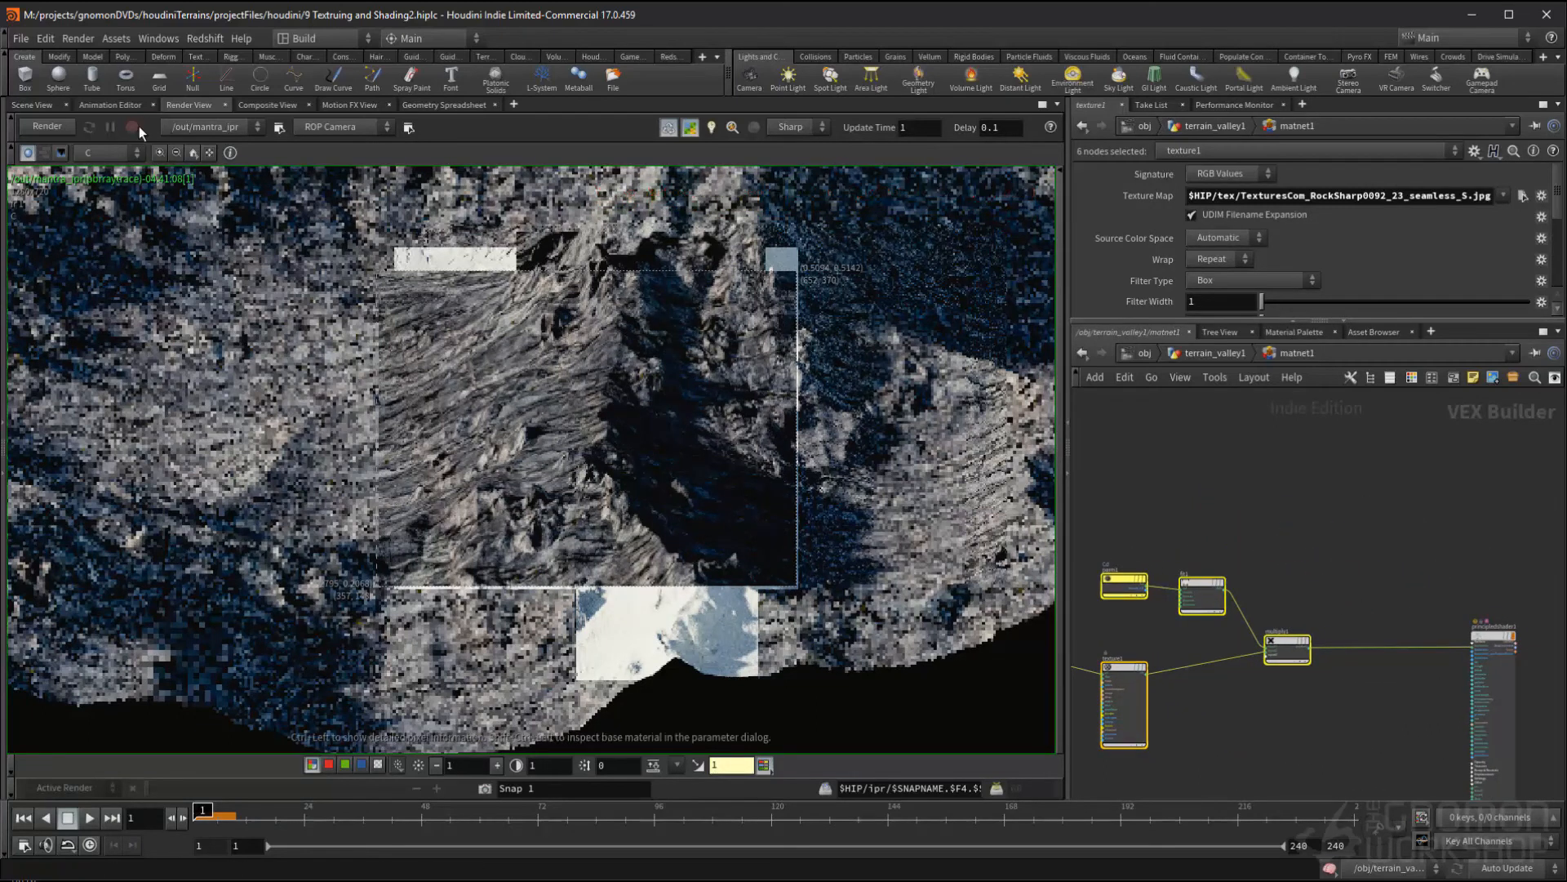
click(19, 40)
key(Escape)
- Add a Ramp Parameter node above multiply1
scroll(1302, 587, up, 3)
scroll(1347, 552, down, 1)
key(Tab)
text(ramp)
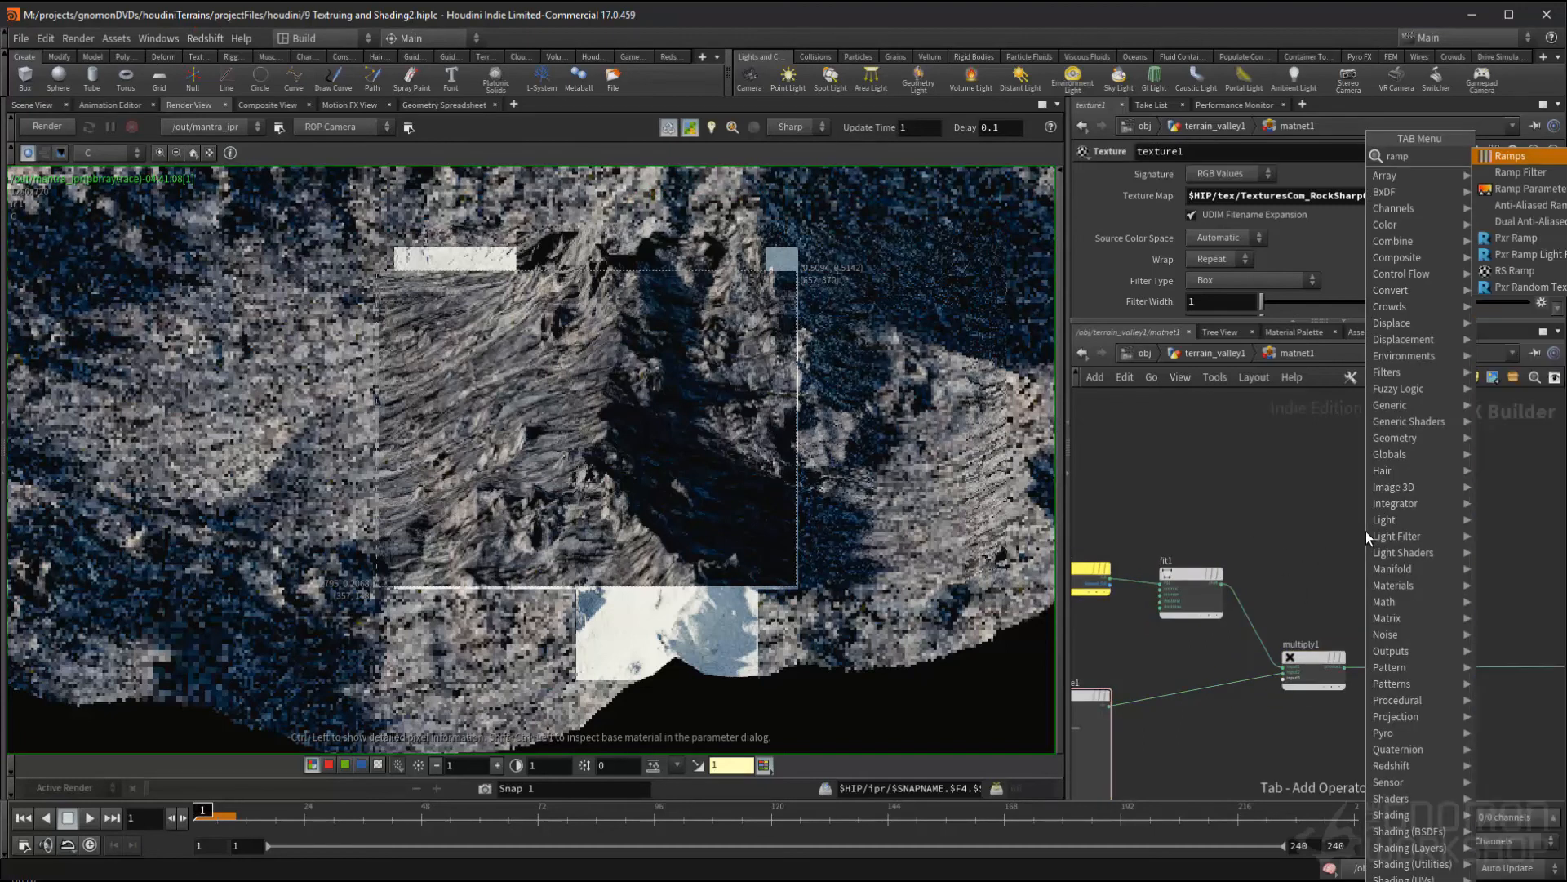
key(Down)
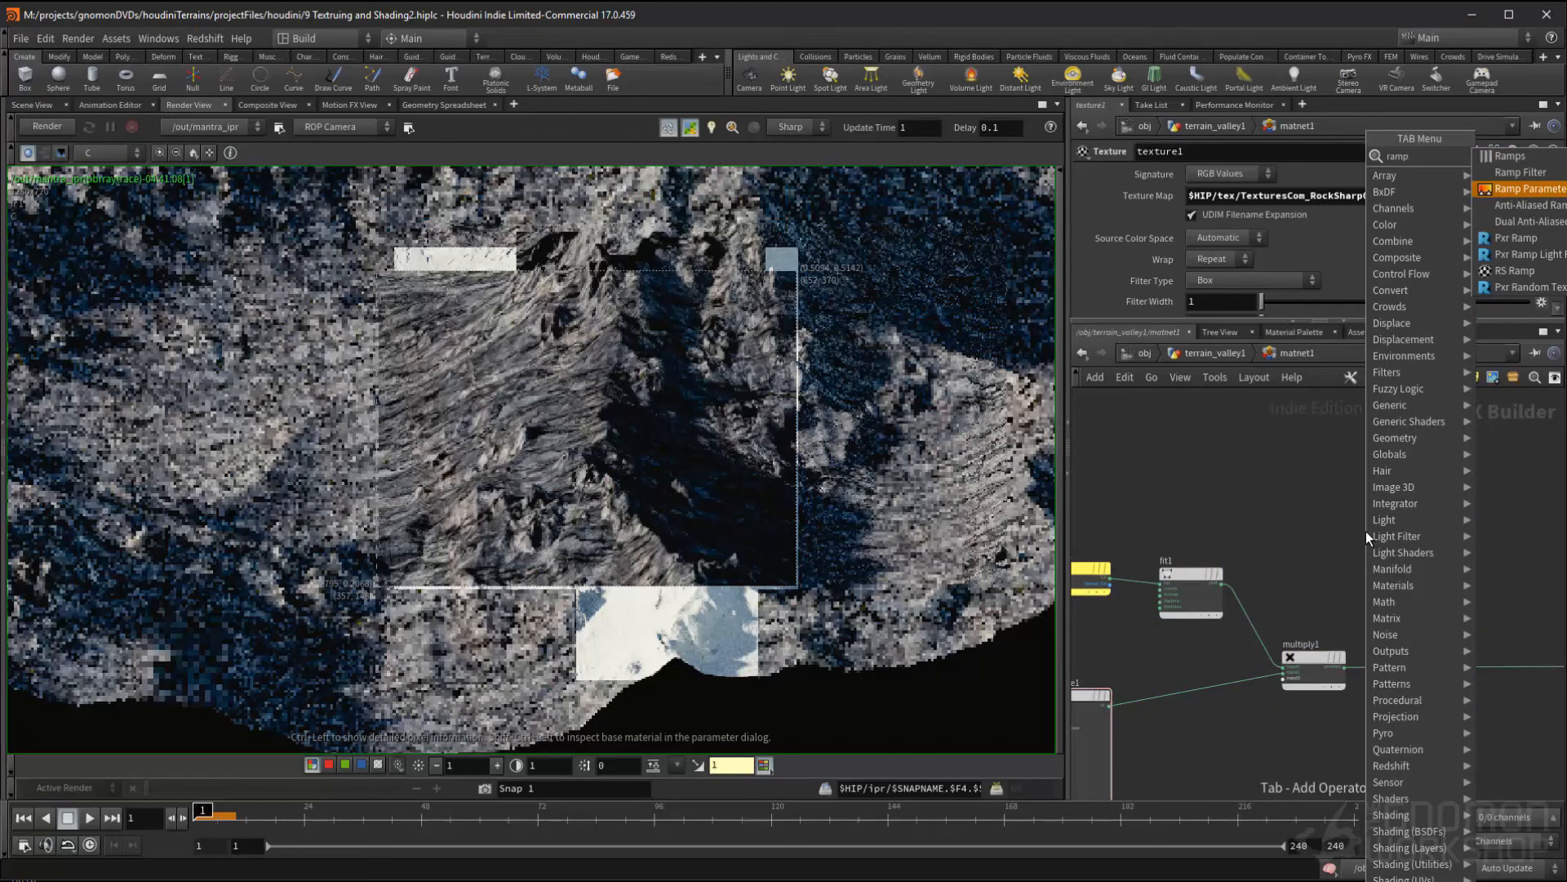
key(Return)
- Add a Mix node and place it beside ramp1
key(Tab)
text(mix)
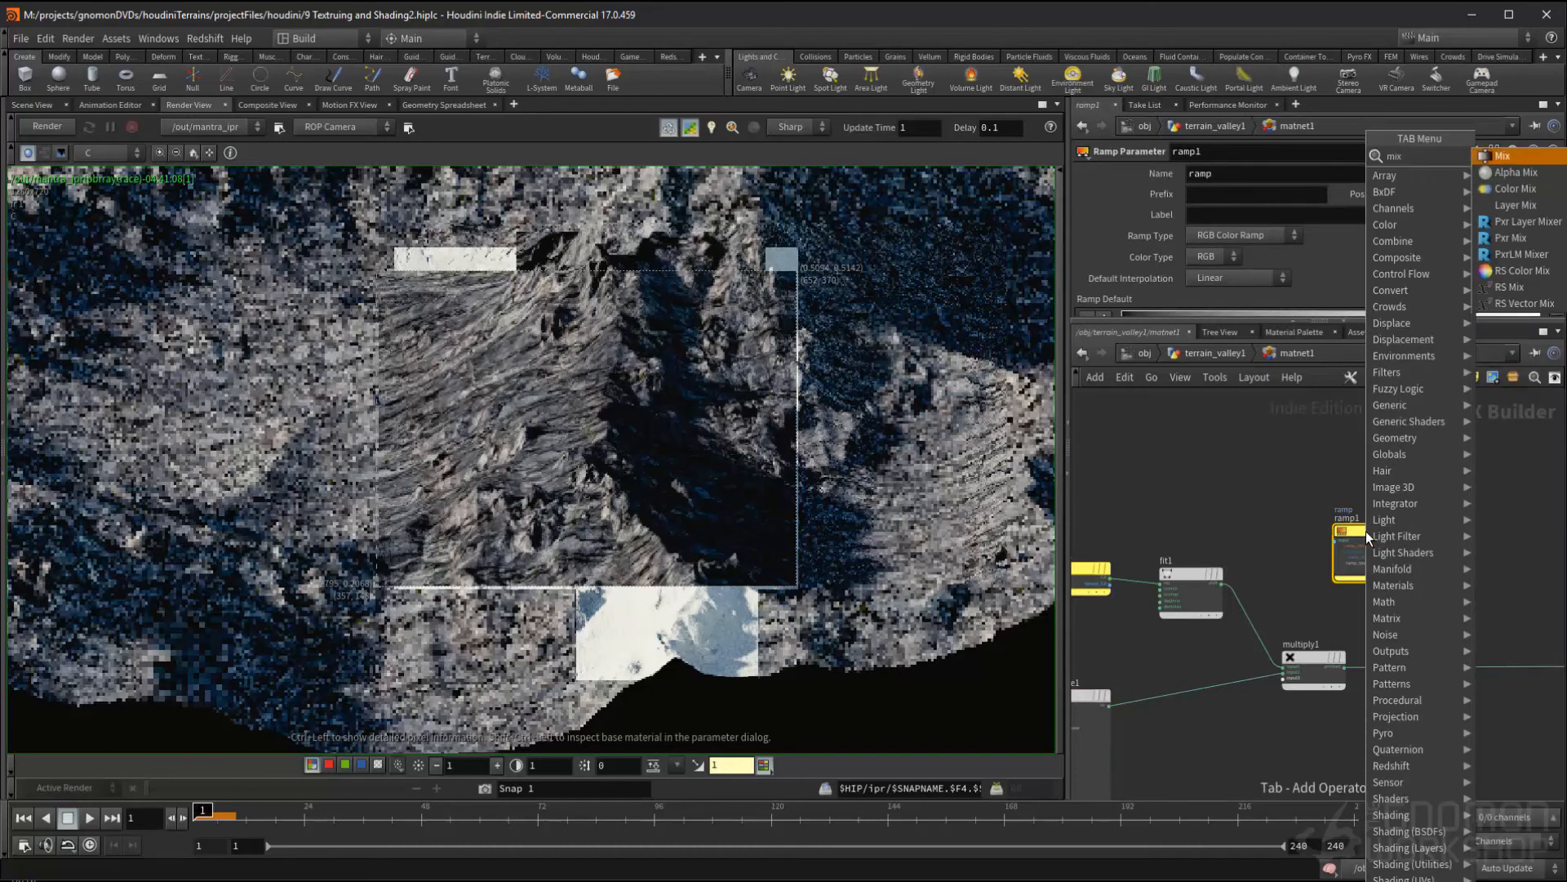
key(Return)
drag(1365, 530, 1476, 540)
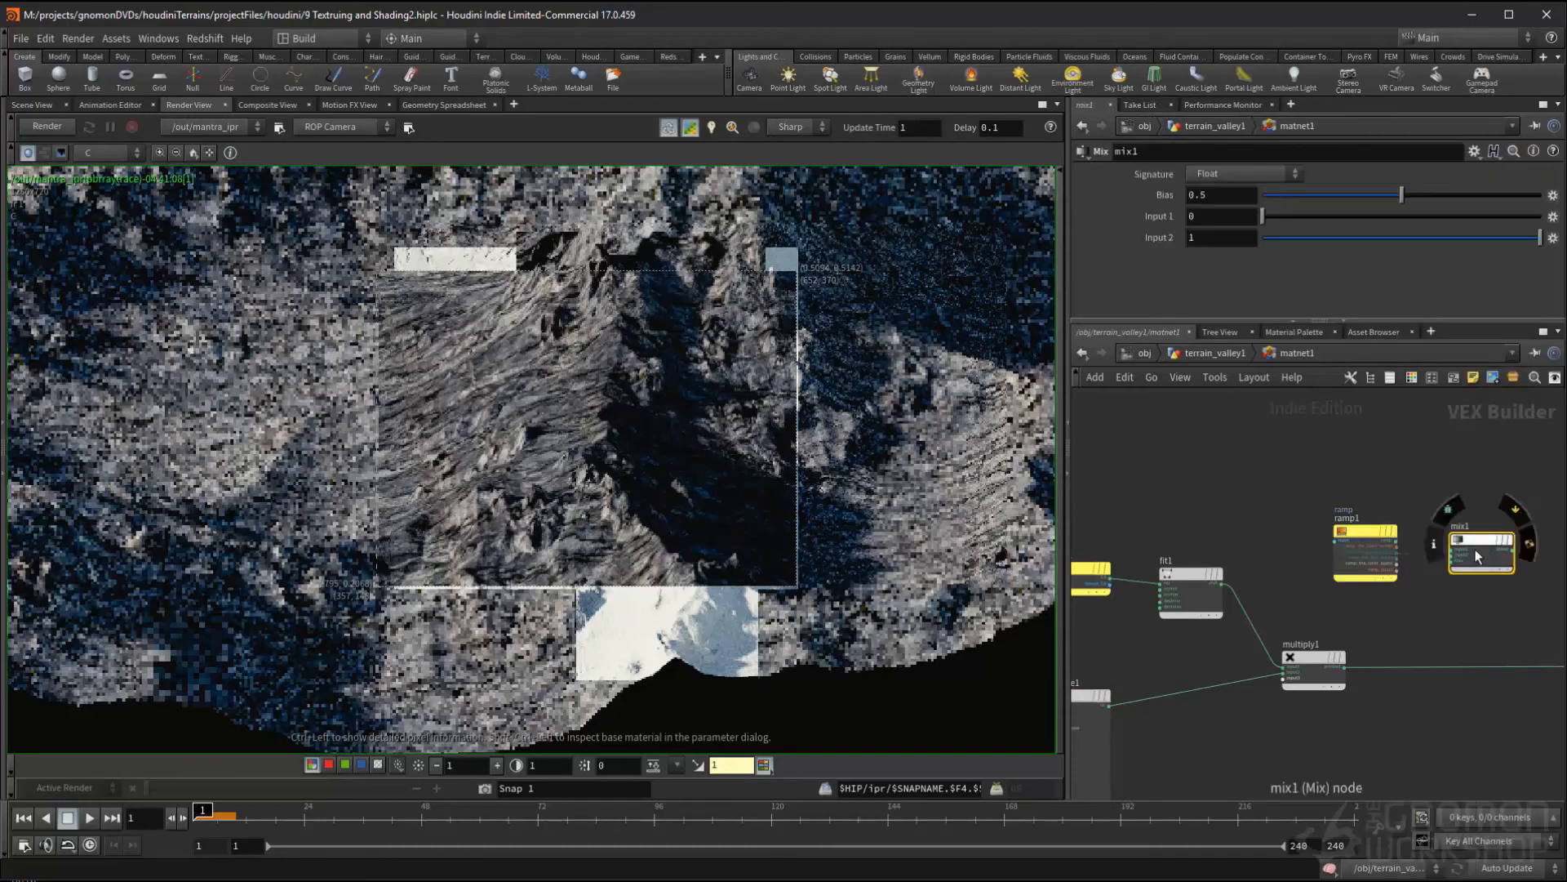
scroll(1406, 604, up, 2)
middle_drag(1403, 609, 1450, 614)
- Move parm1 up and connect its Cd output to the input of ramp1
click(1392, 522)
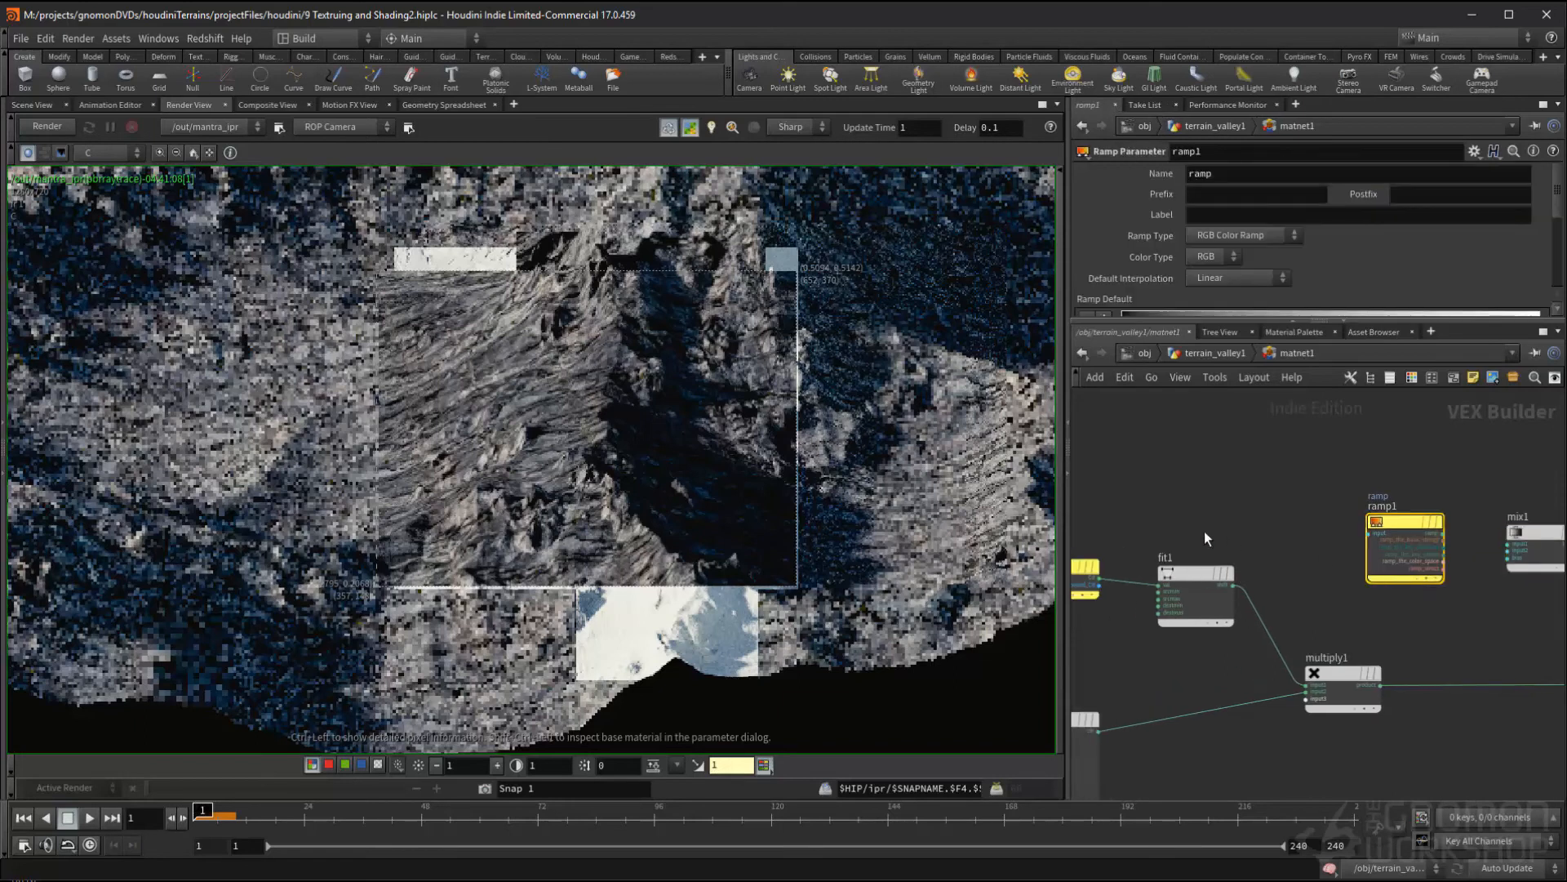
middle_drag(1231, 540, 1291, 542)
drag(1134, 566, 1138, 494)
click(1165, 507)
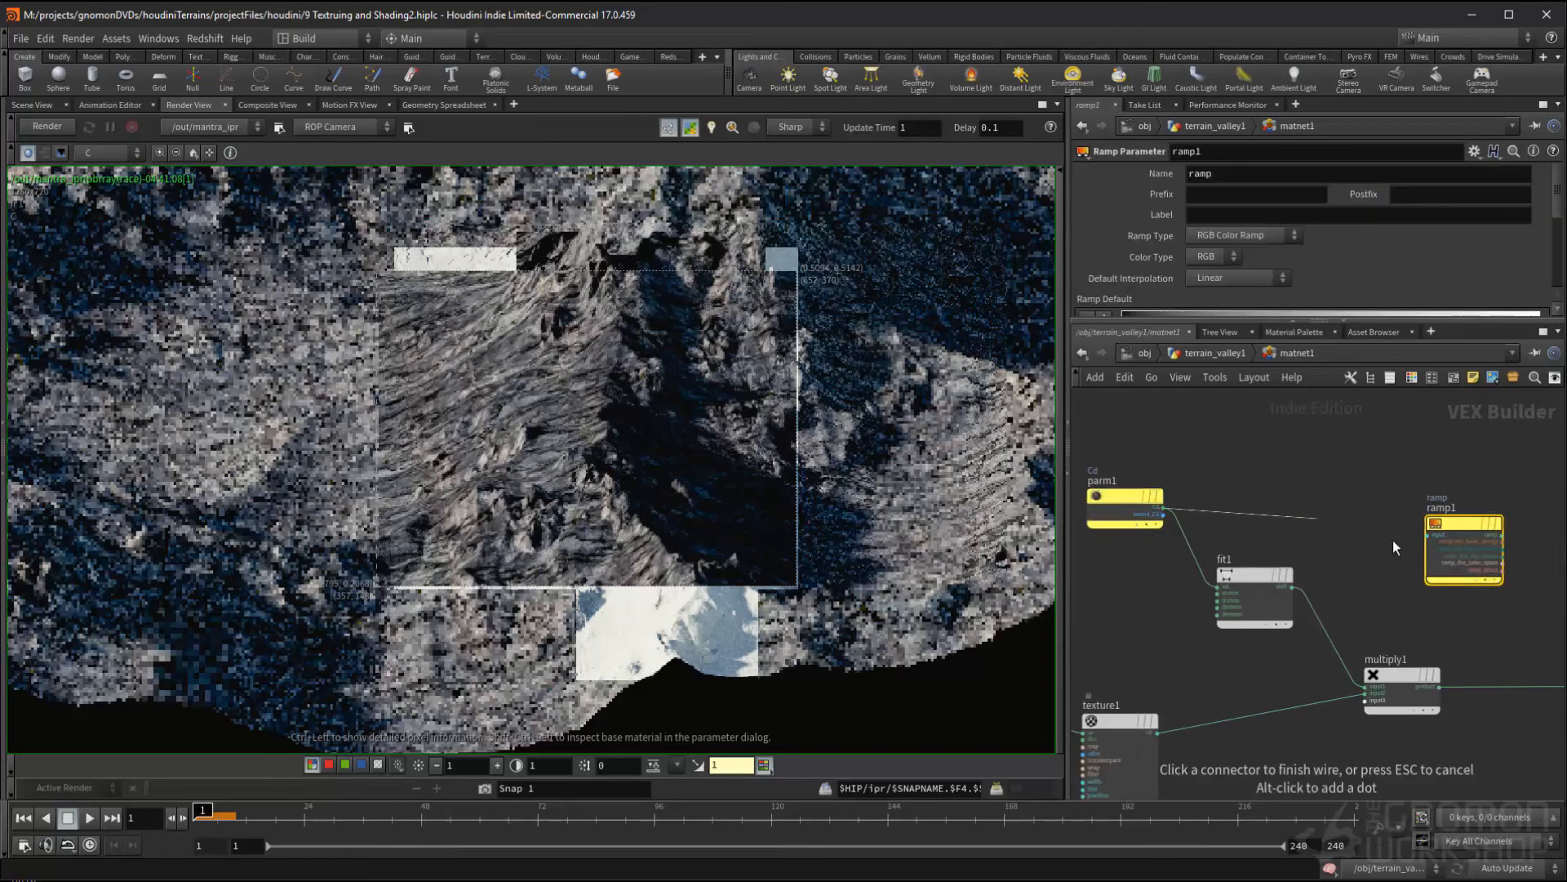
click(1428, 534)
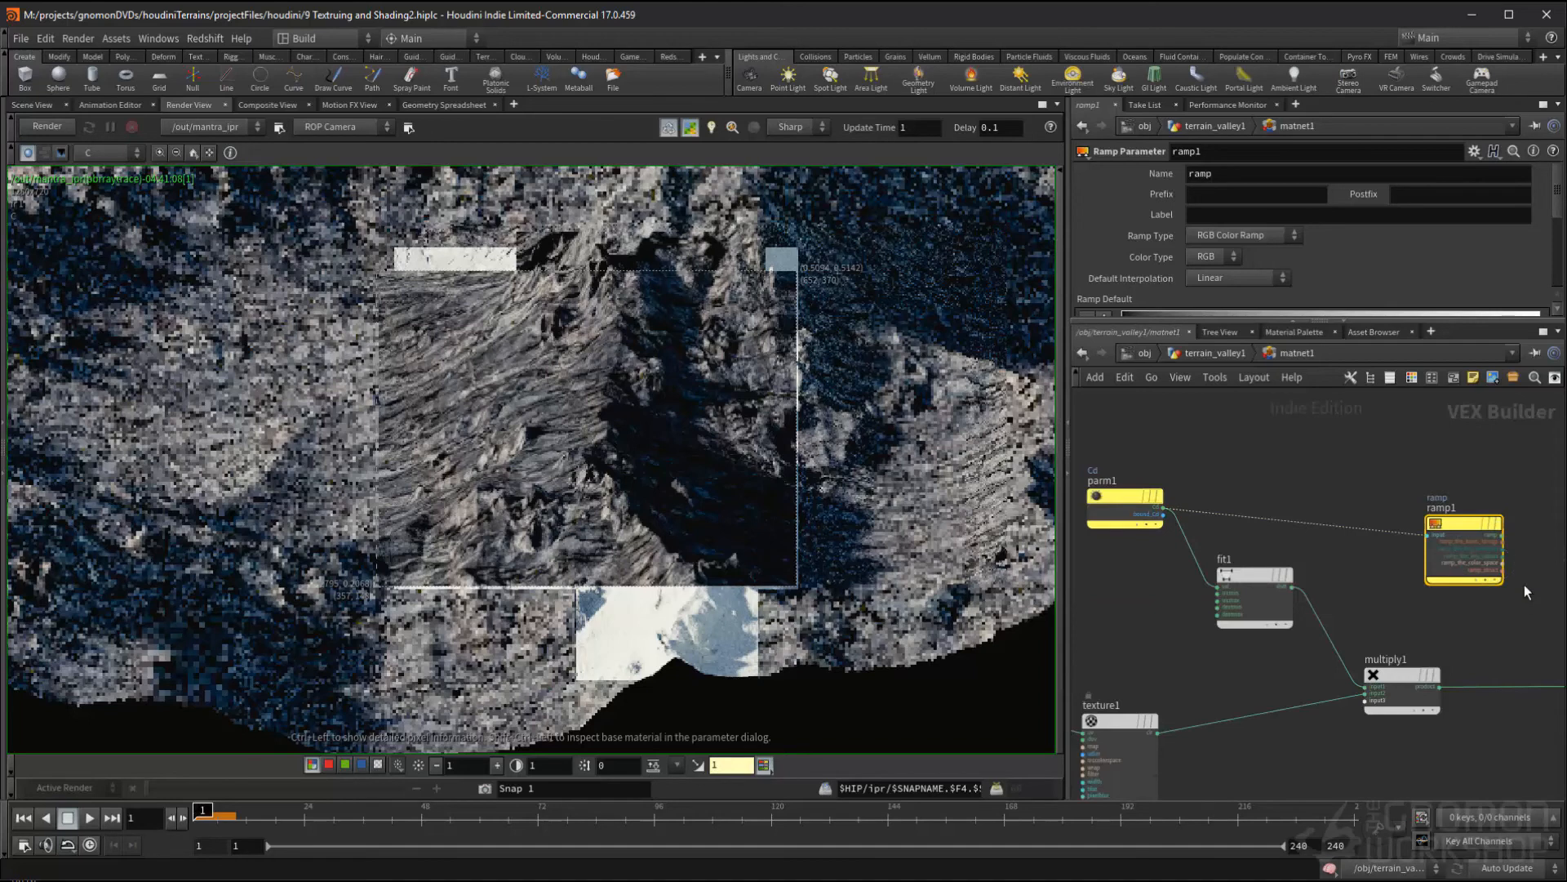
middle_drag(1525, 593, 1495, 600)
drag(1428, 541, 1423, 518)
middle_drag(1466, 568, 1350, 554)
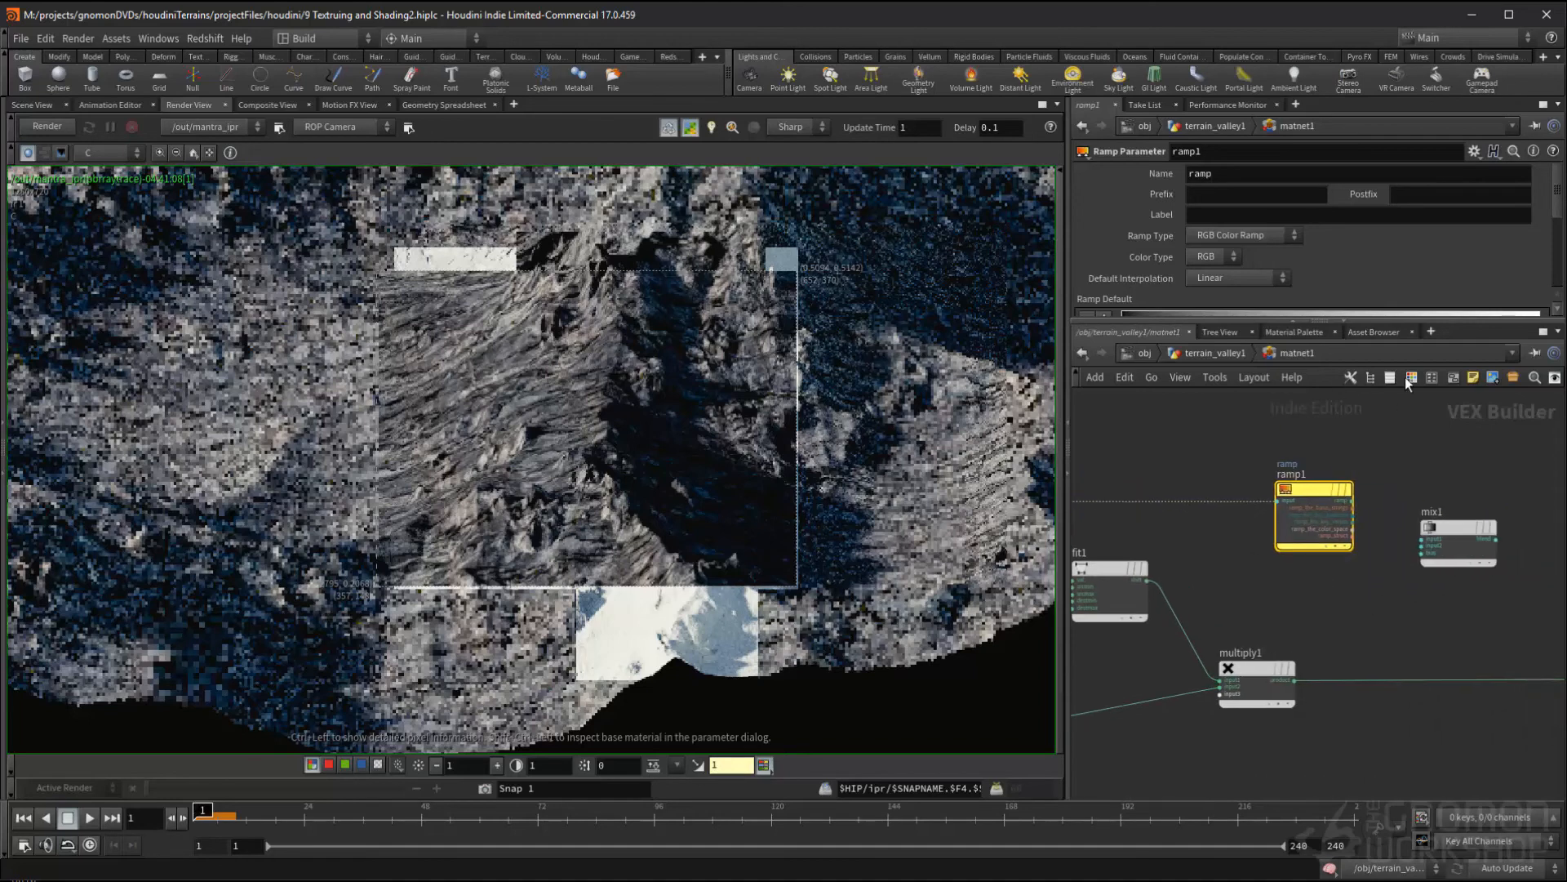
- Enlarge the parameter view and reverse ramp1's default ramp so it runs from white to black
drag(1451, 339, 1451, 427)
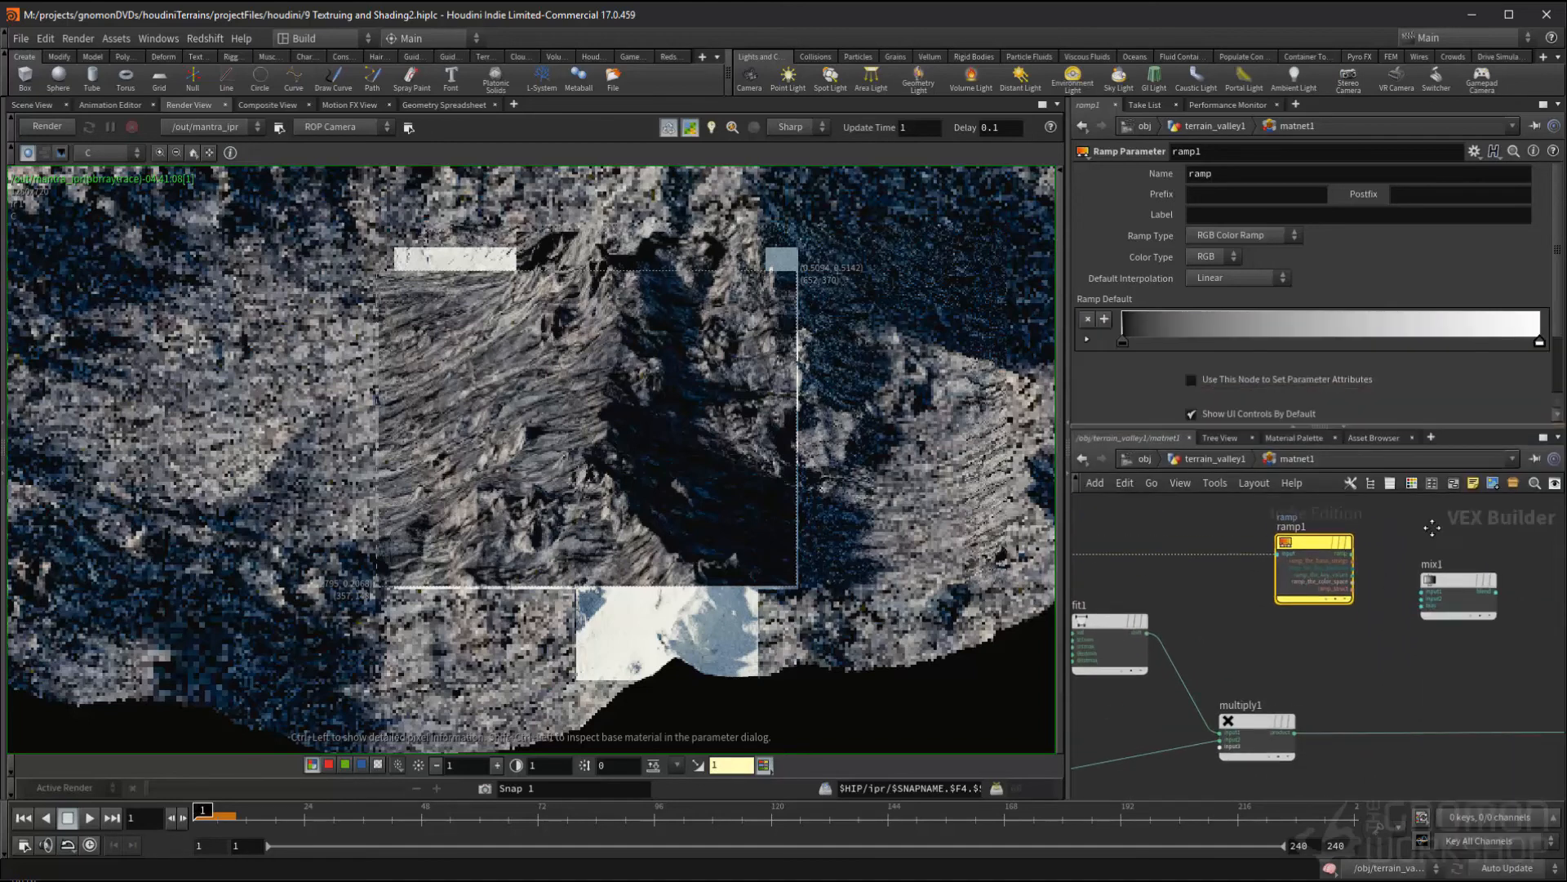
middle_drag(1433, 527, 1327, 518)
drag(1353, 575, 1417, 543)
mouse_move(1539, 343)
mouse_down()
mouse_move(1203, 342)
mouse_move(1539, 343)
mouse_up()
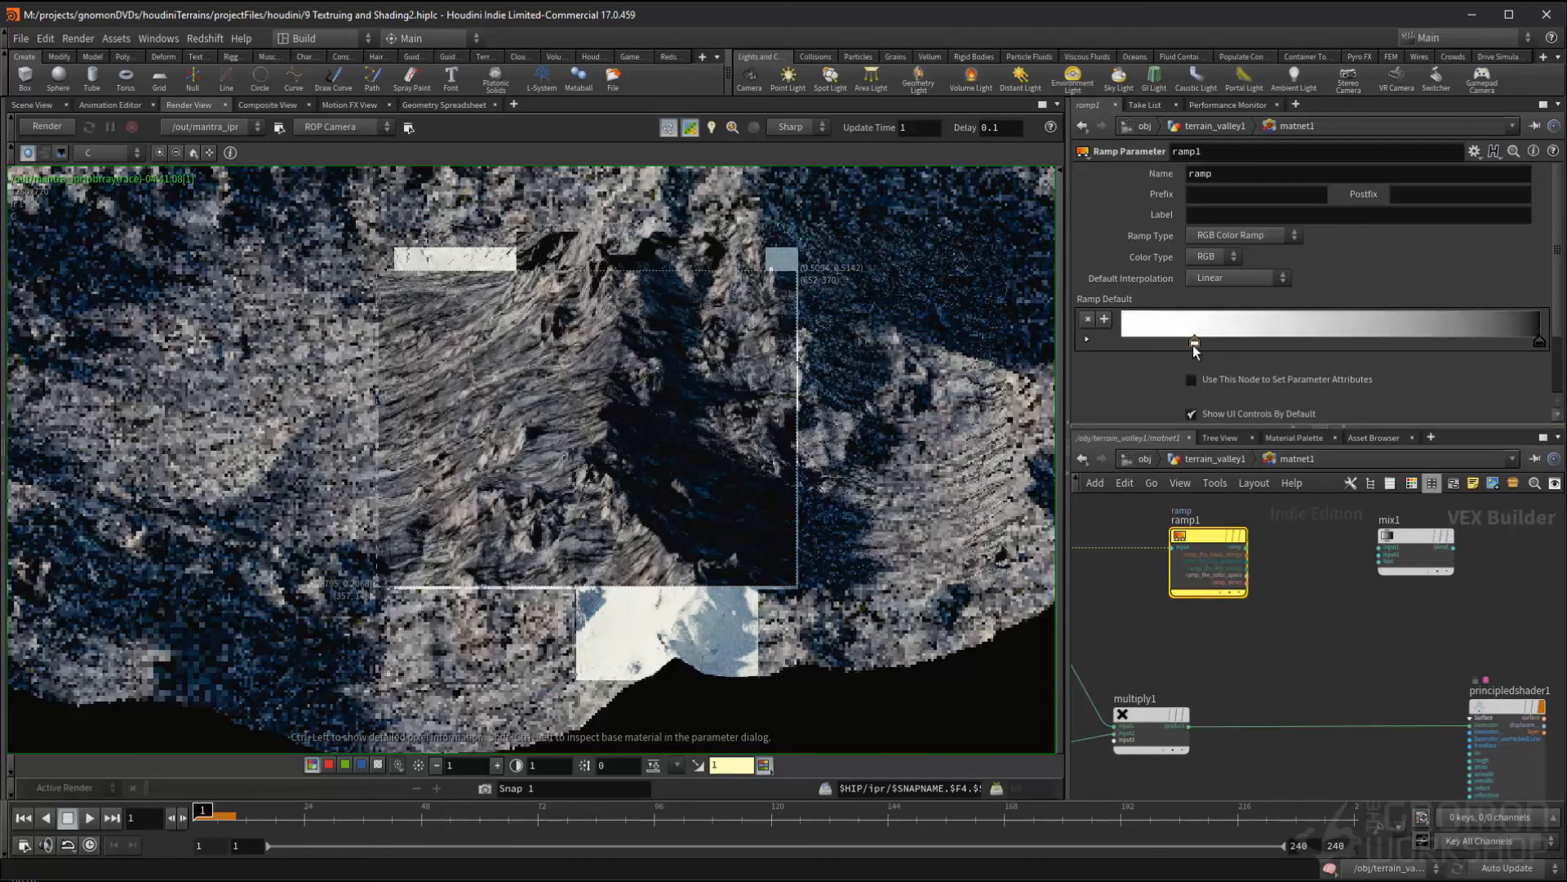
drag(1192, 345, 1122, 343)
- Connect ramp1's output to principledshader1's base color and start the preview render
click(1246, 548)
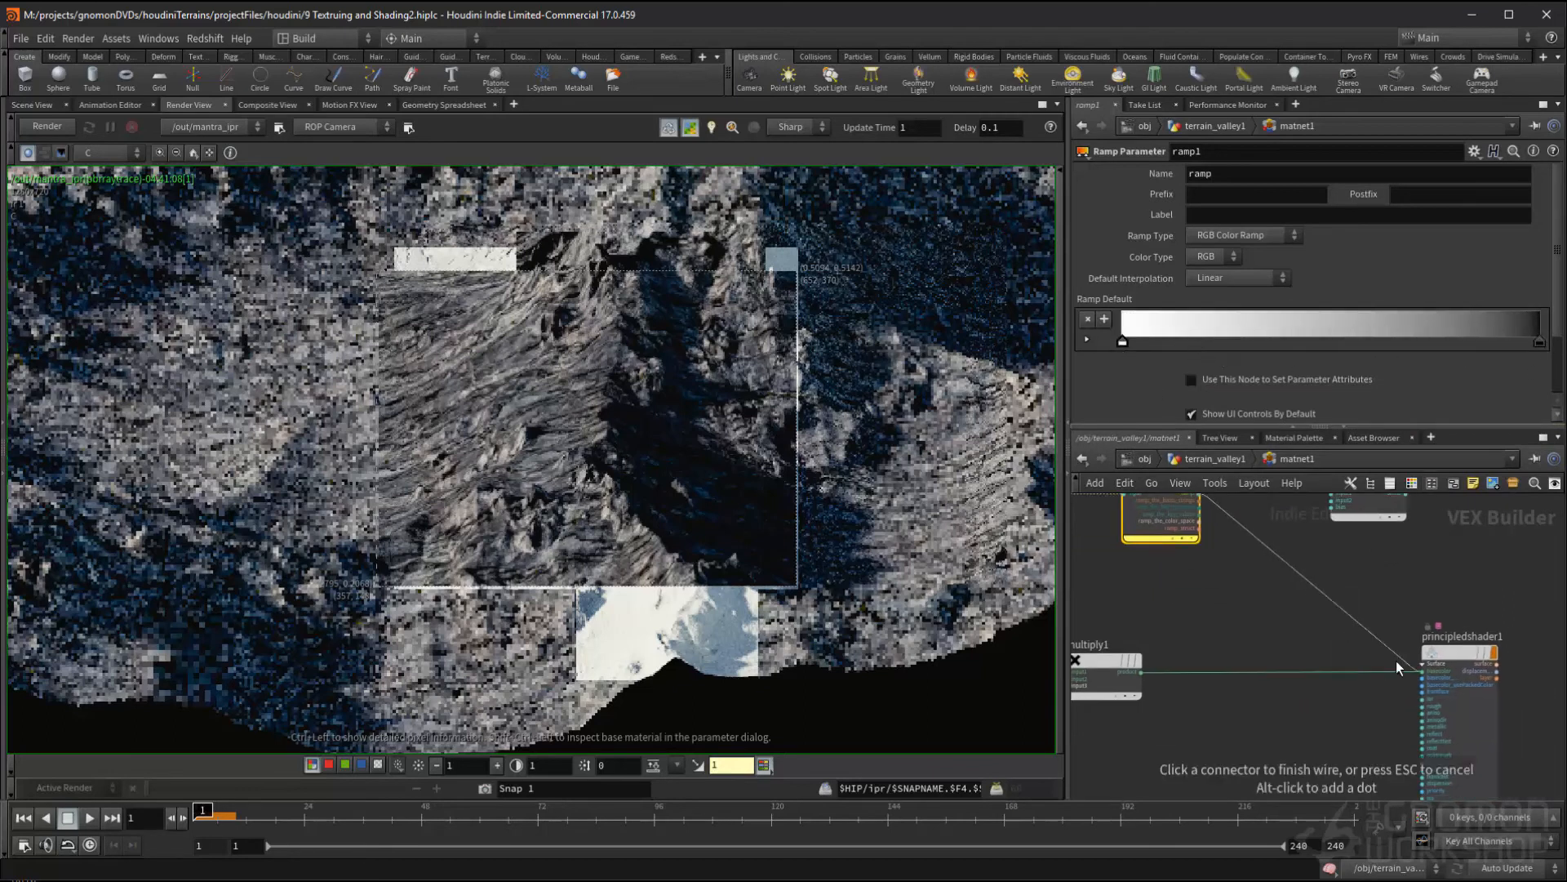
click(1423, 670)
click(47, 128)
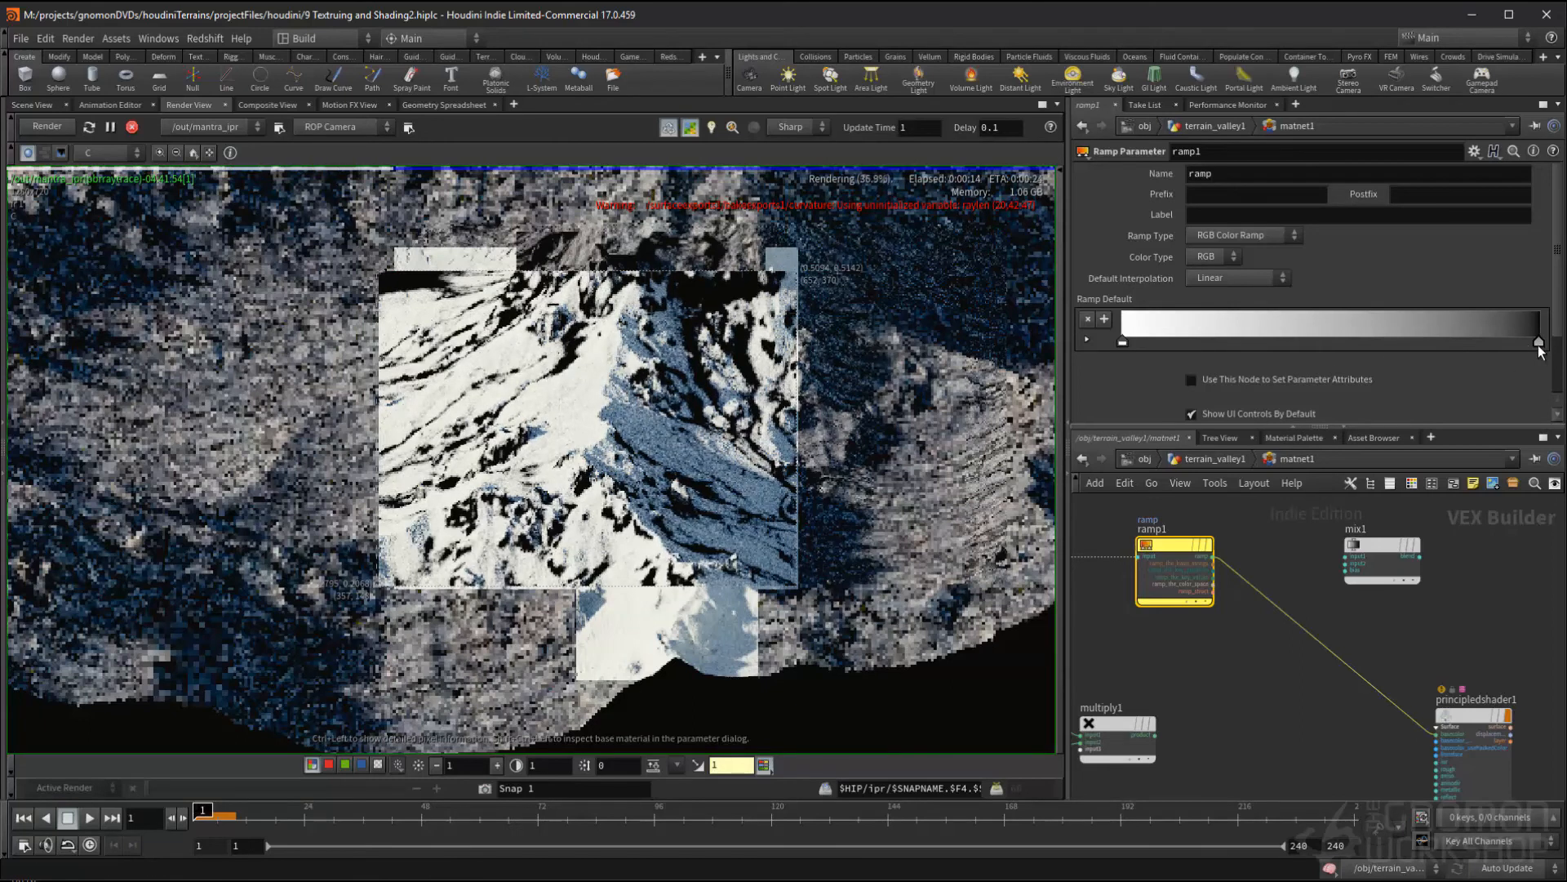
- Move ramp1's black point to about the middle of the ramp and check the snow mask on the ridge
drag(1493, 346, 1478, 342)
middle_drag(682, 336, 678, 264)
scroll(678, 302, down, 1)
middle_drag(641, 318, 615, 333)
scroll(609, 341, up, 1)
scroll(690, 331, down, 1)
- Render regions over the lower ridge and the neighbouring slopes and examine the snow mask there
shift+drag(694, 308, 238, 605)
mouse_move(518, 476)
middle_down()
mouse_move(566, 469)
mouse_move(602, 532)
mouse_move(565, 577)
middle_up()
scroll(603, 532, down, 1)
shift+drag(656, 627, 955, 376)
middle_drag(885, 500, 663, 440)
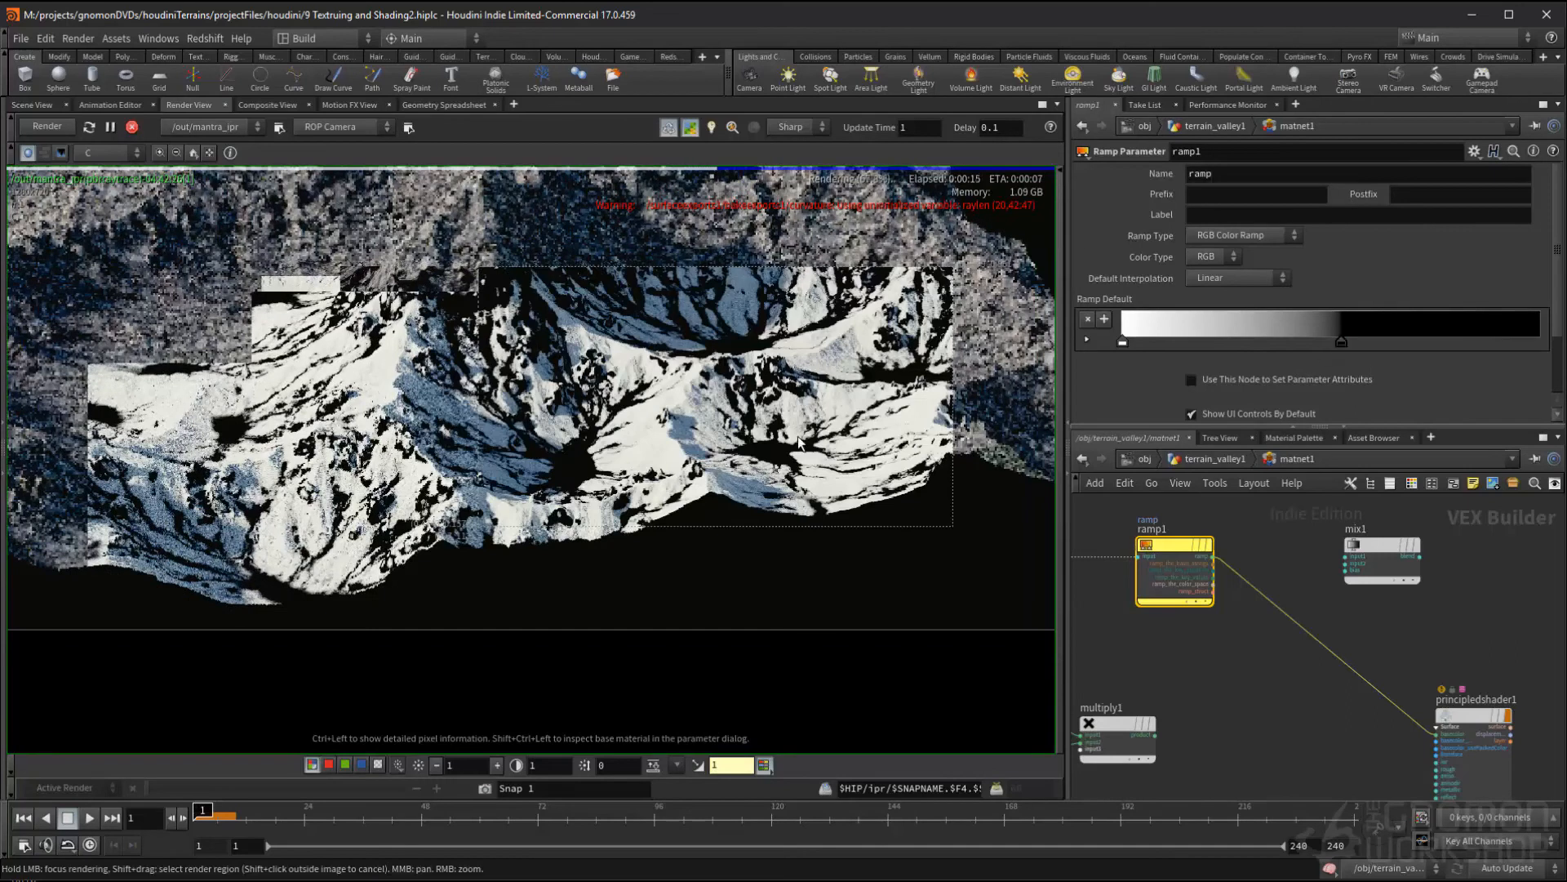
middle_drag(822, 435, 774, 450)
scroll(805, 420, up, 2)
scroll(834, 499, down, 2)
- Reposition mix1 in the shader network and wire ramp1's output into its bias input
middle_drag(1254, 631, 1358, 621)
drag(1480, 556, 1467, 585)
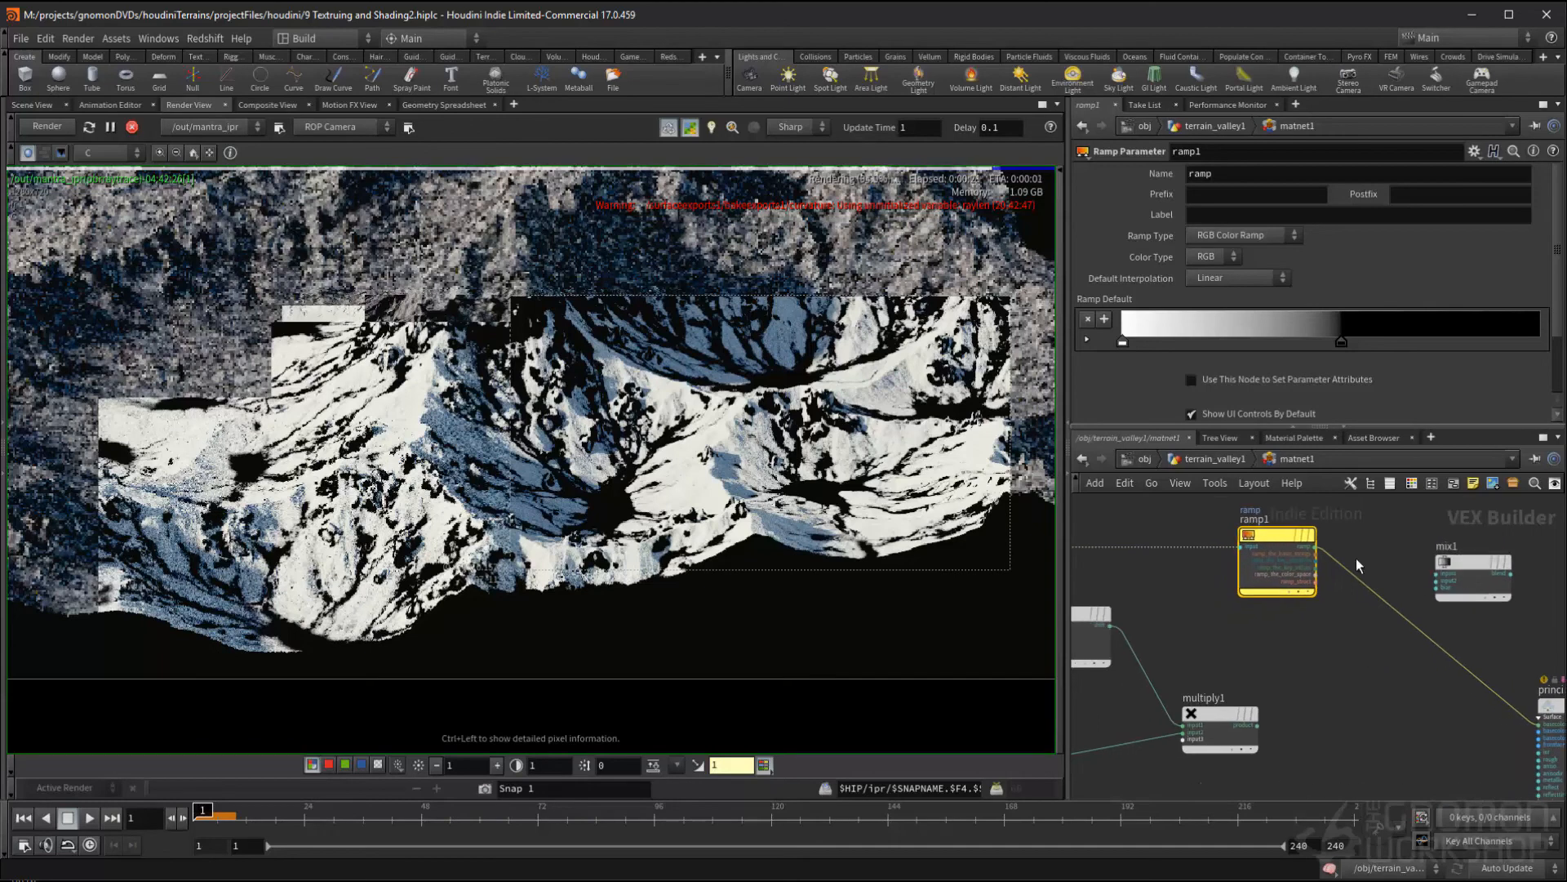
click(1320, 553)
drag(1424, 587, 1425, 693)
middle_drag(1348, 608, 1339, 531)
scroll(1256, 626, up, 2)
scroll(1256, 627, down, 3)
- Connect parm1's output to mix1's input1 and multiply1's output to mix1's input2
middle_drag(1256, 626, 1371, 612)
middle_drag(1331, 557, 1316, 586)
click(1141, 531)
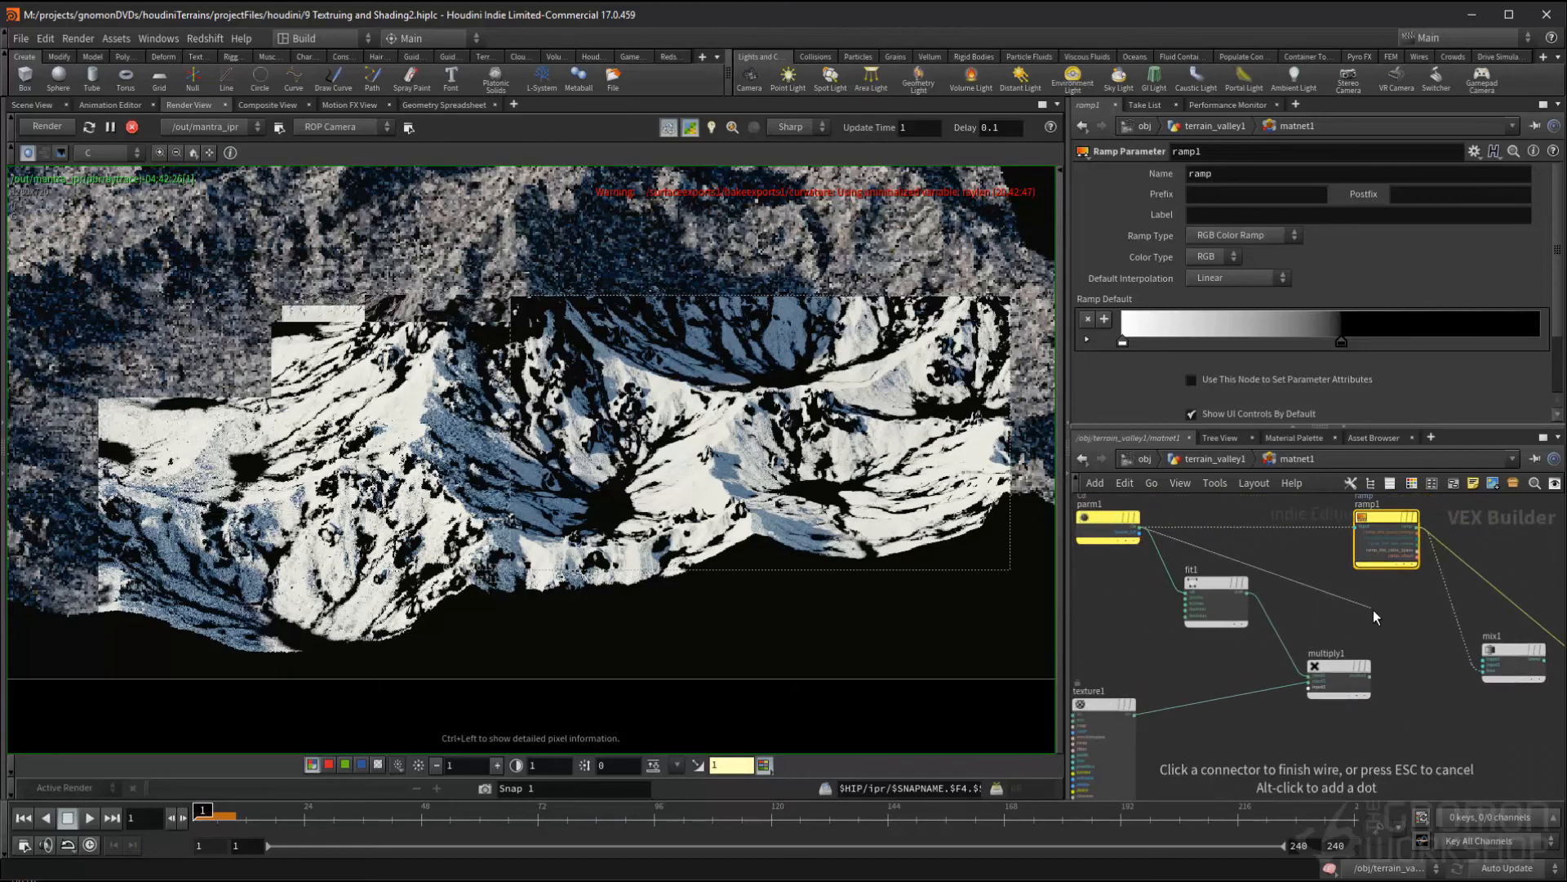
middle_drag(1430, 691, 1396, 672)
click(1432, 645)
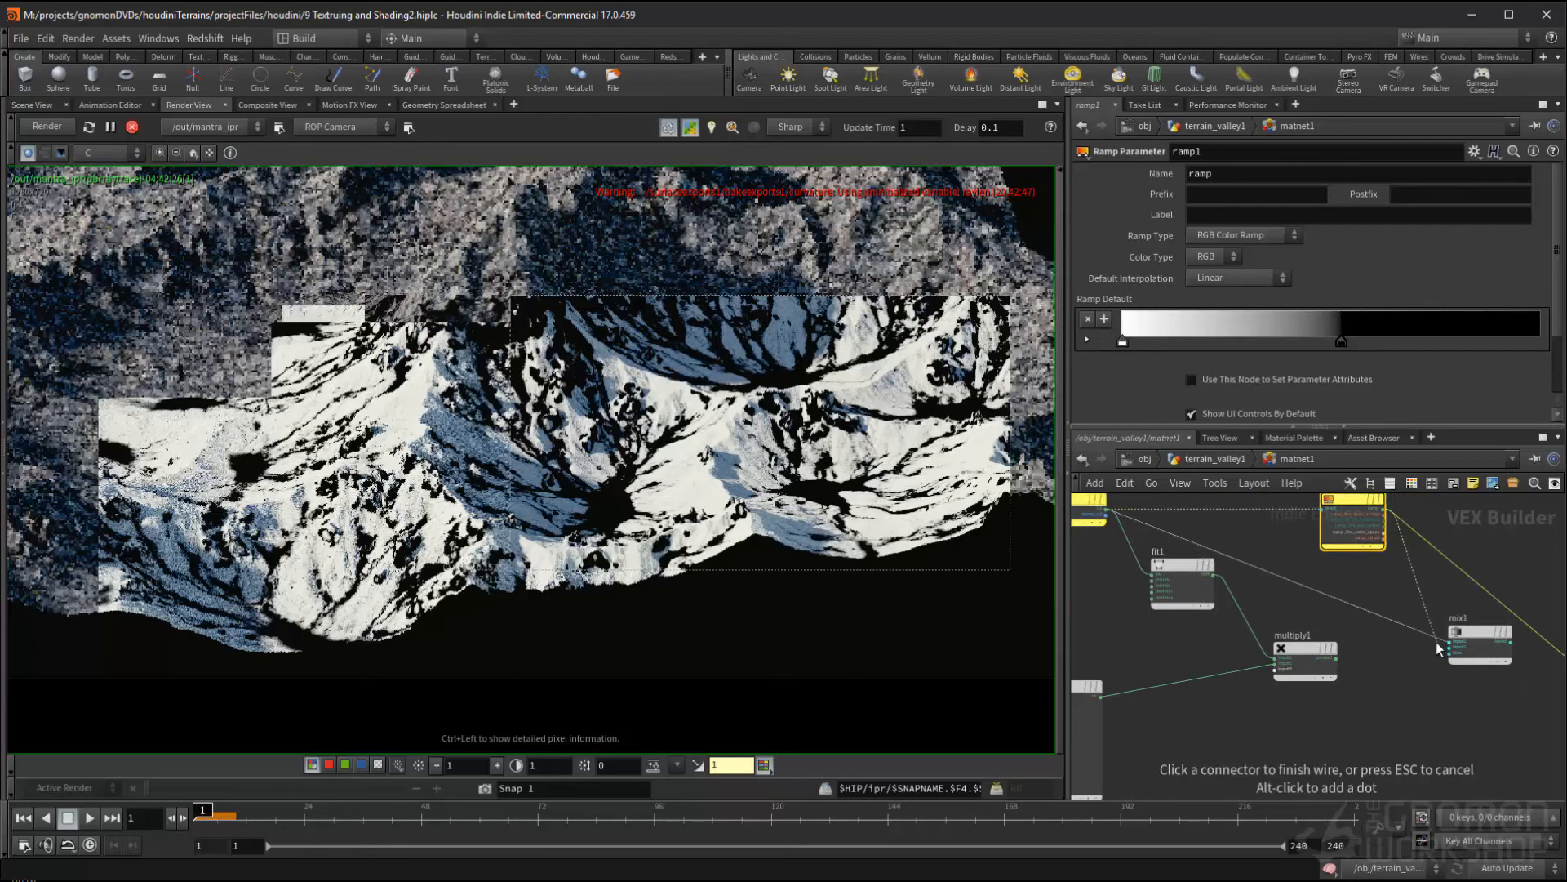
click(1340, 665)
click(1449, 646)
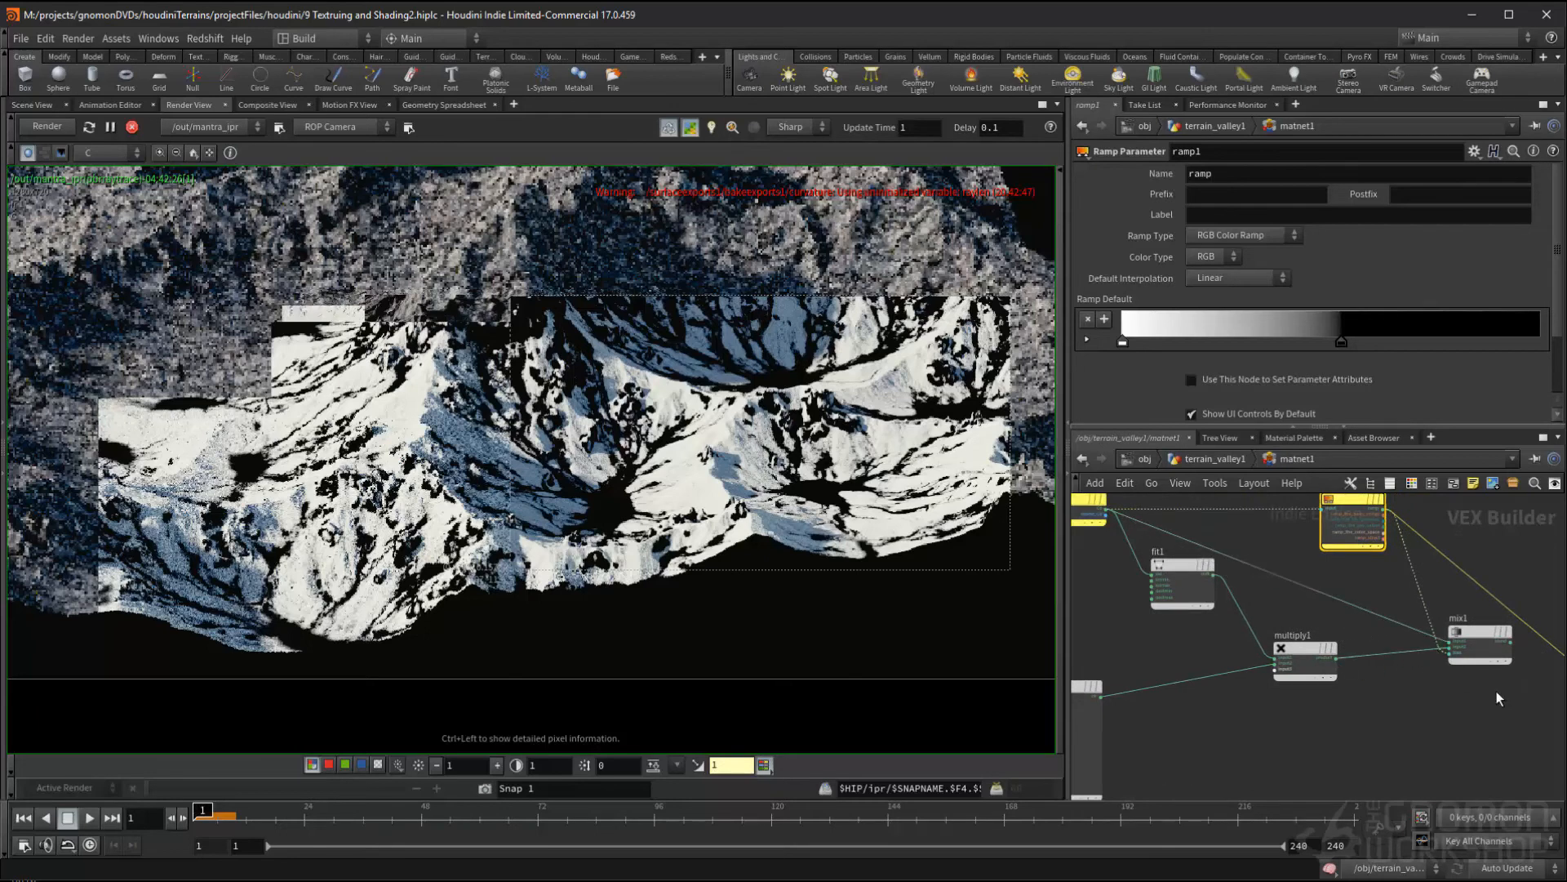
- Connect mix1's blend output to principledshader1's base color, replacing the direct ramp connection
scroll(1462, 682, up, 3)
middle_drag(1452, 643, 1336, 637)
click(1320, 625)
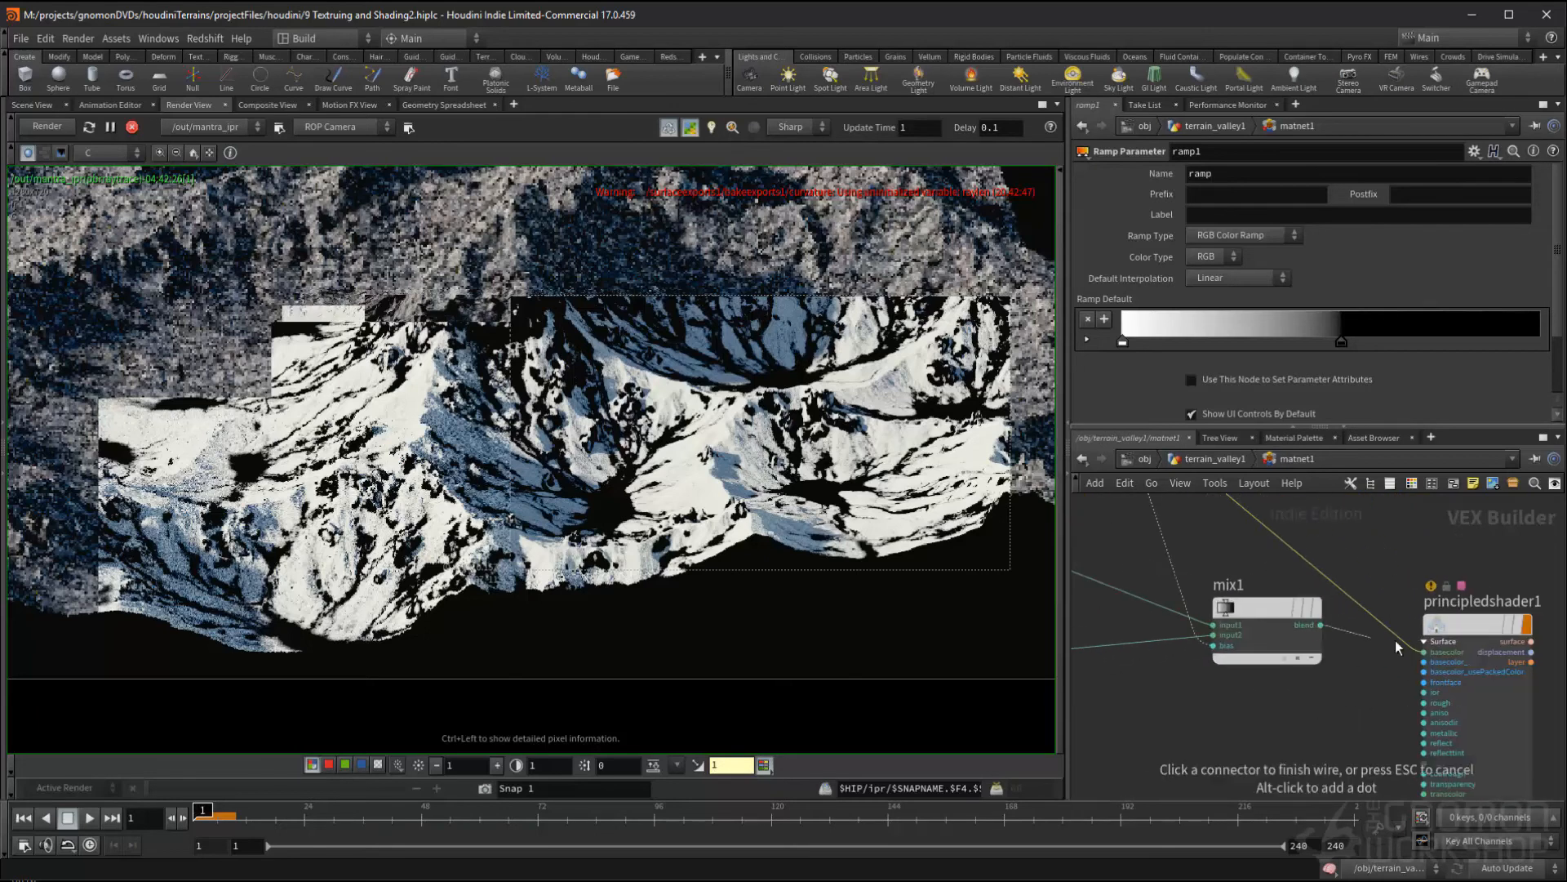
click(1419, 651)
middle_drag(1324, 693, 1358, 682)
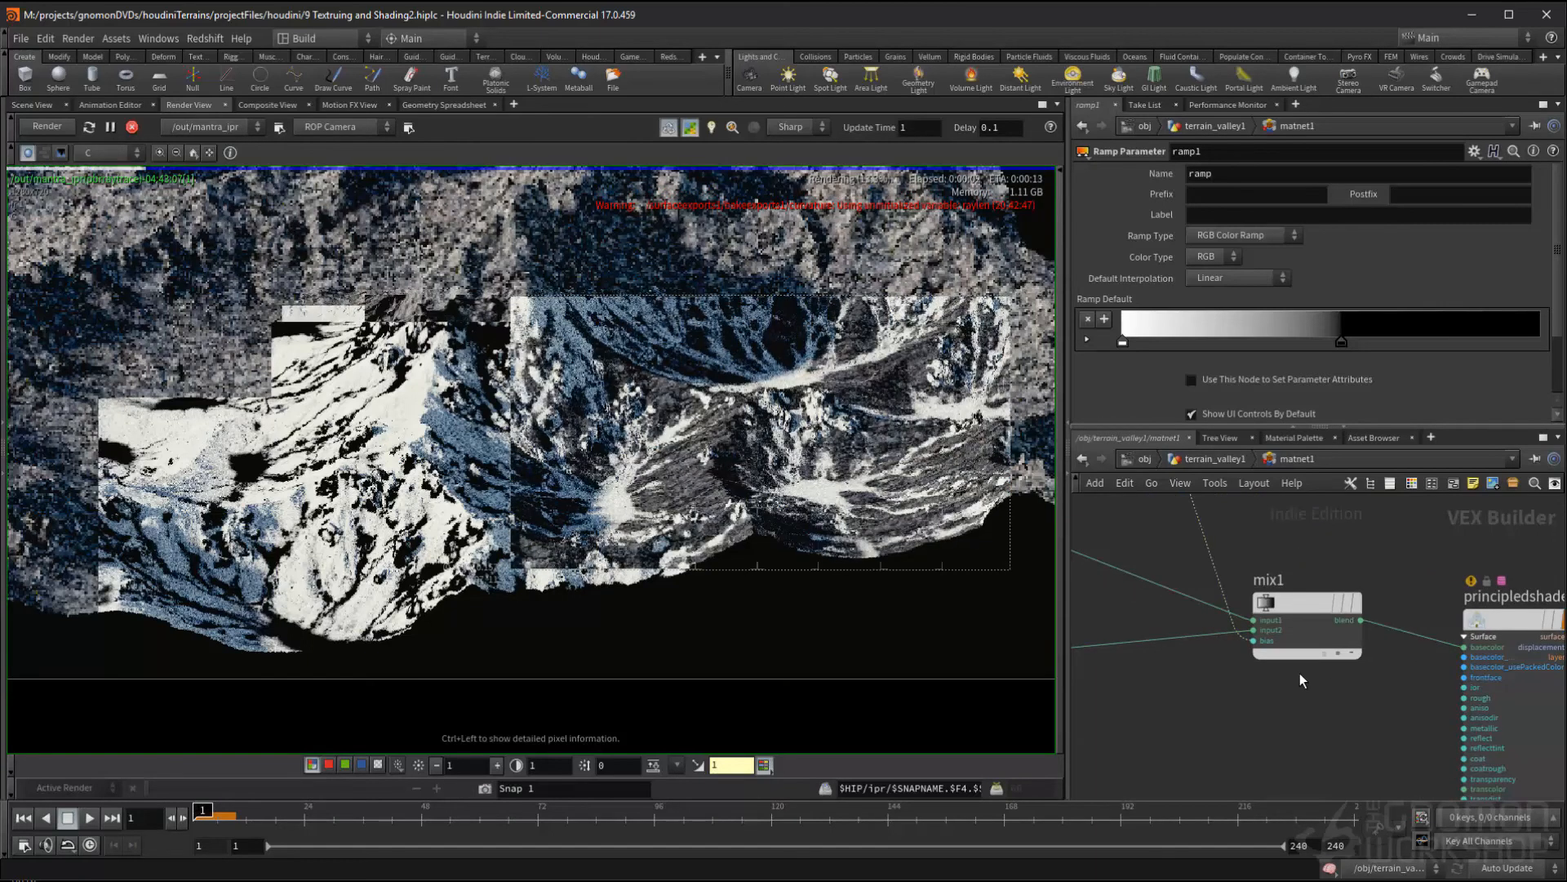
- Tidy the shader network by moving mix1, multiply1 and the three texture nodes closer together
scroll(1300, 672, down, 4)
middle_drag(1231, 669, 1277, 684)
scroll(1277, 683, down, 1)
drag(1383, 663, 1445, 640)
drag(1327, 653, 1370, 631)
middle_drag(1324, 666, 1401, 674)
scroll(1409, 673, down, 2)
drag(1112, 703, 1284, 671)
middle_drag(1190, 643, 1196, 660)
- Render a region covering the whole terrain and examine the blend of rock texture and snow
scroll(759, 500, down, 8)
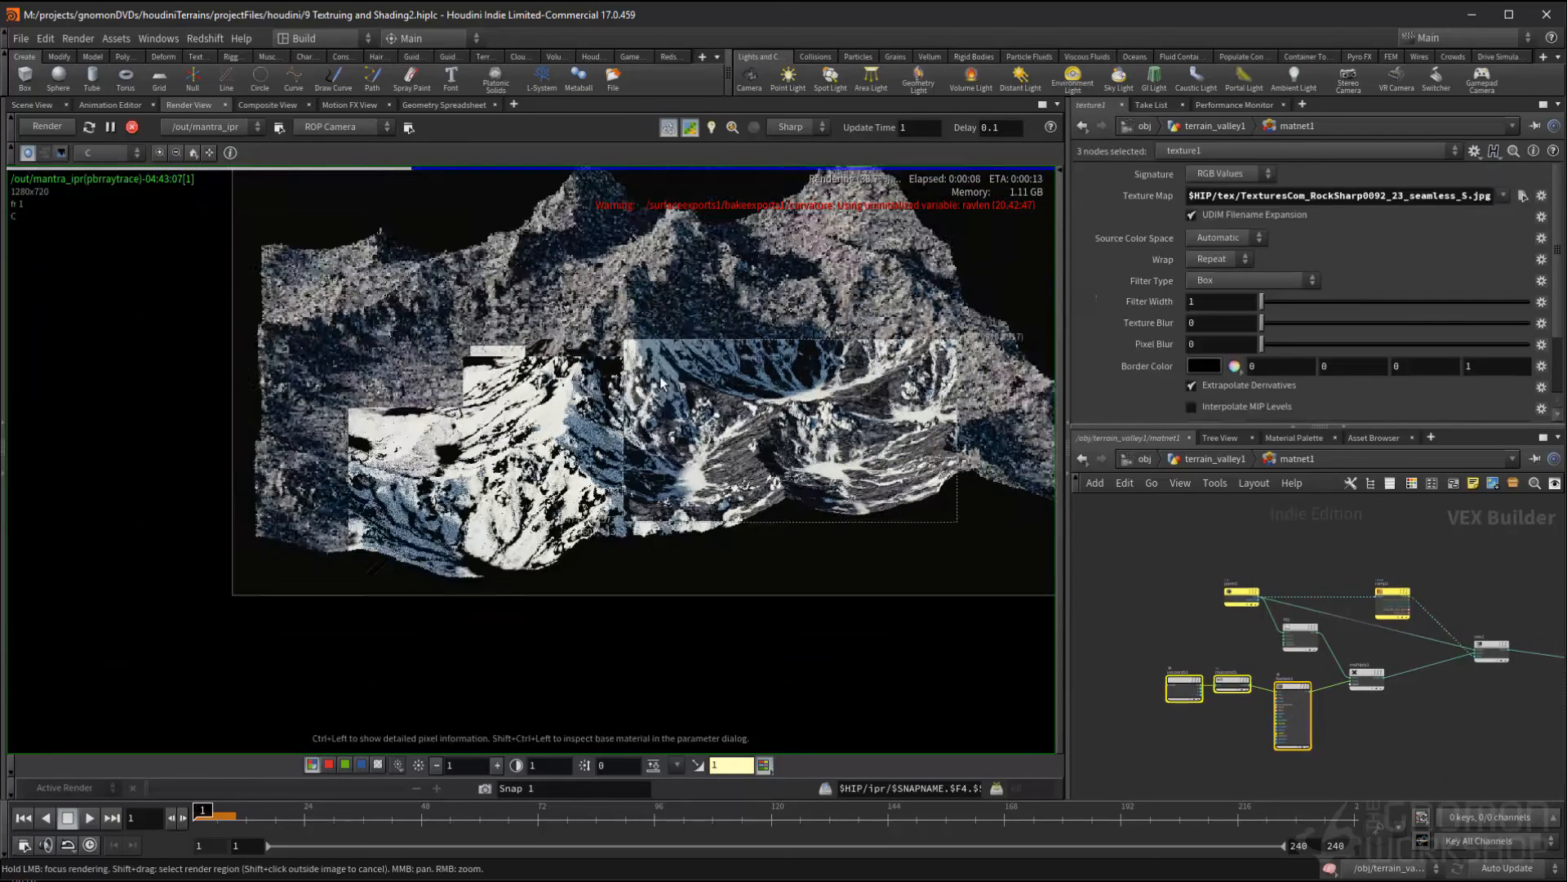
middle_drag(759, 501, 740, 554)
shift+drag(338, 311, 1079, 738)
scroll(558, 456, up, 4)
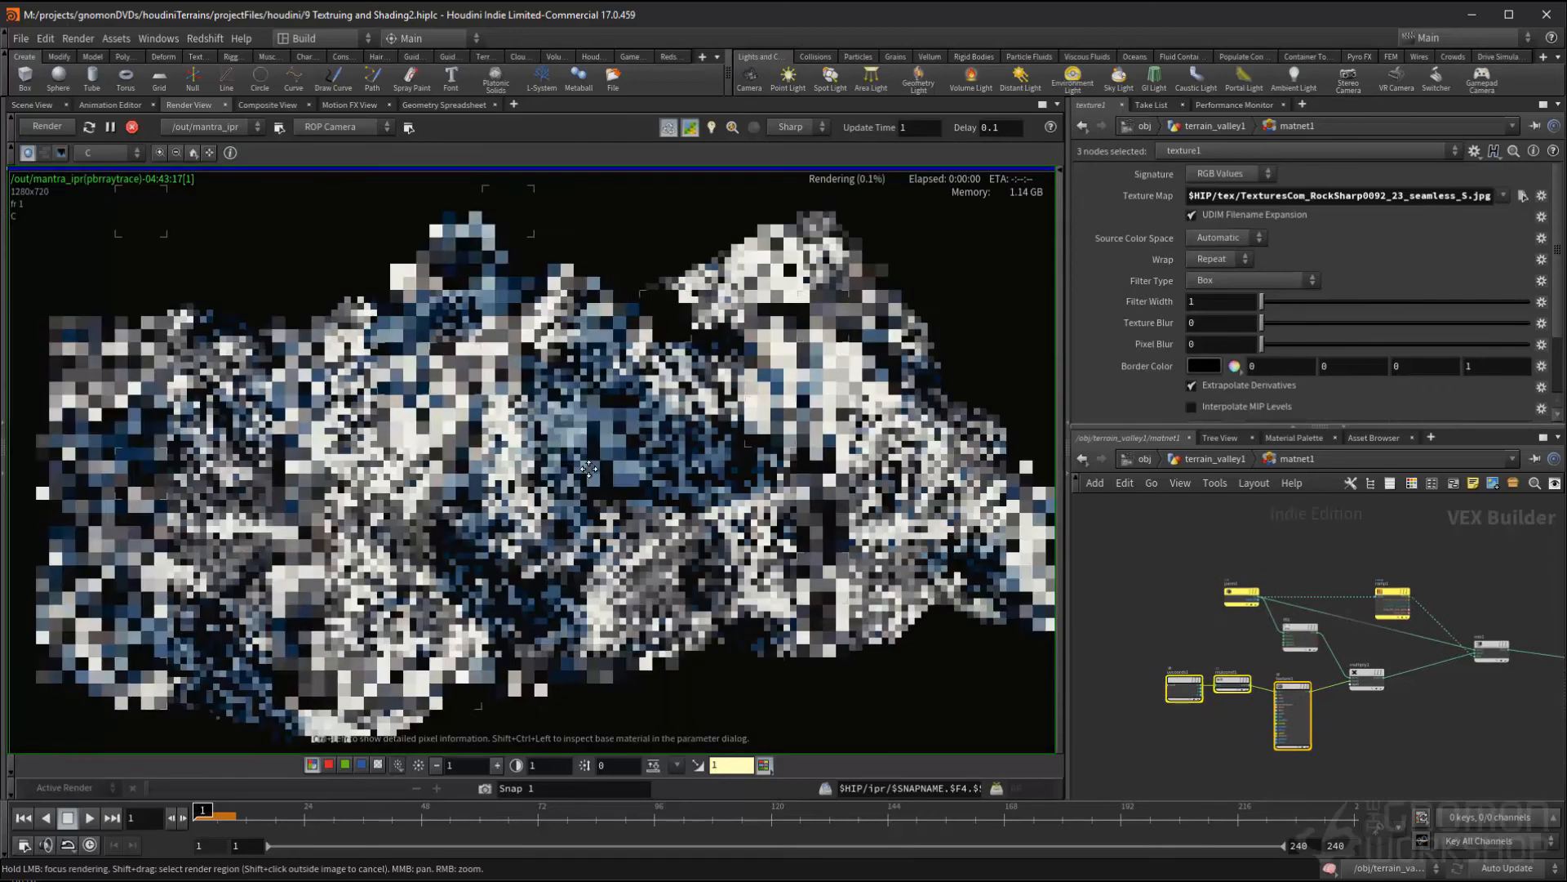
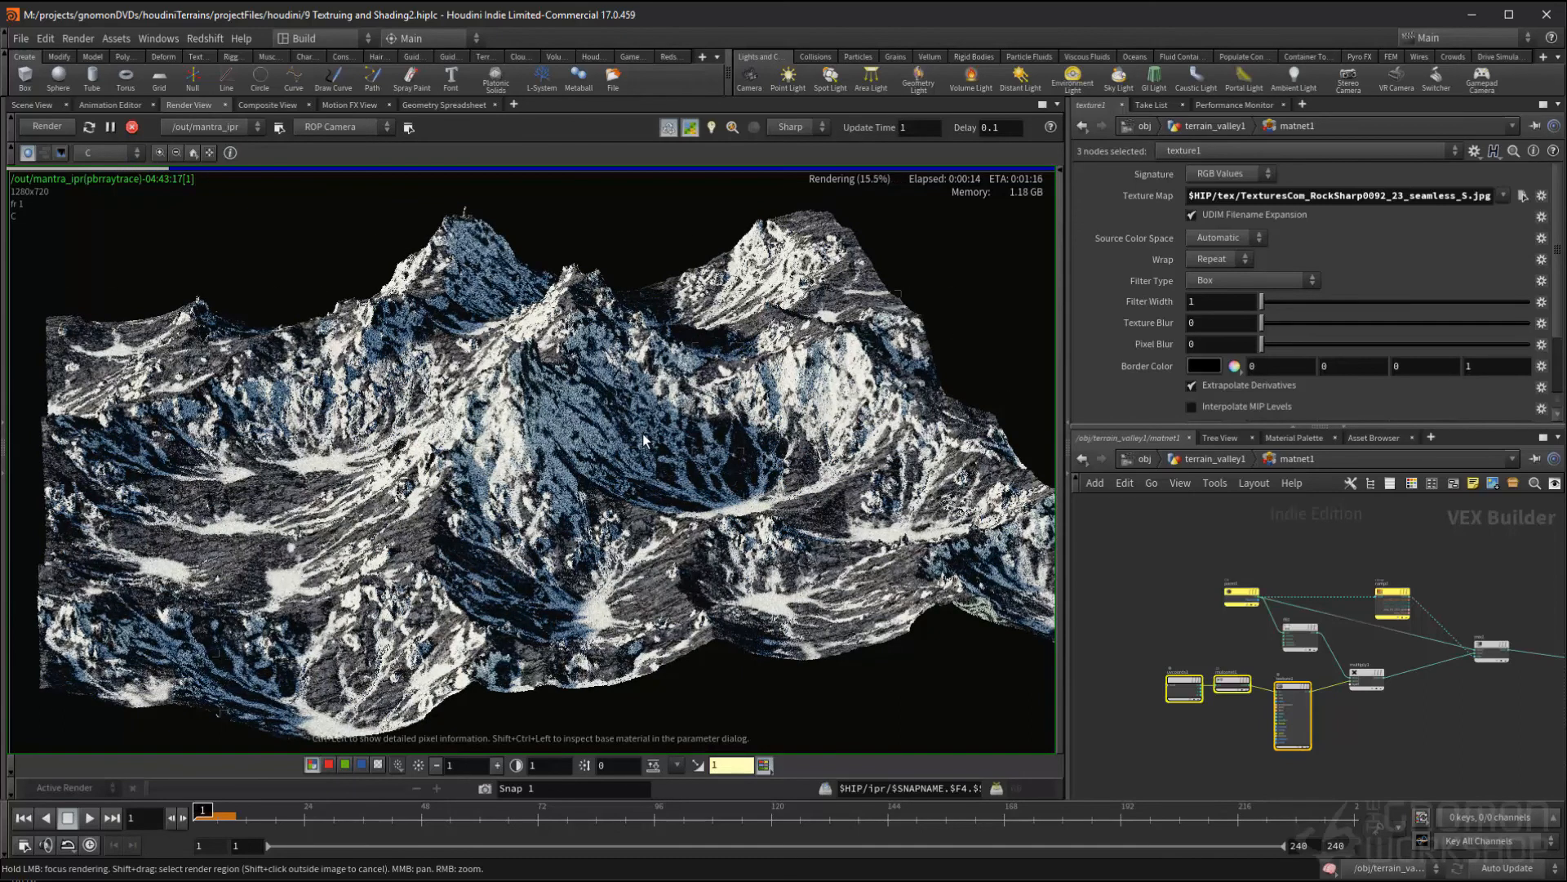
- Return to the object level, stop the preview render and show the 3D scene
click(1220, 462)
click(1143, 459)
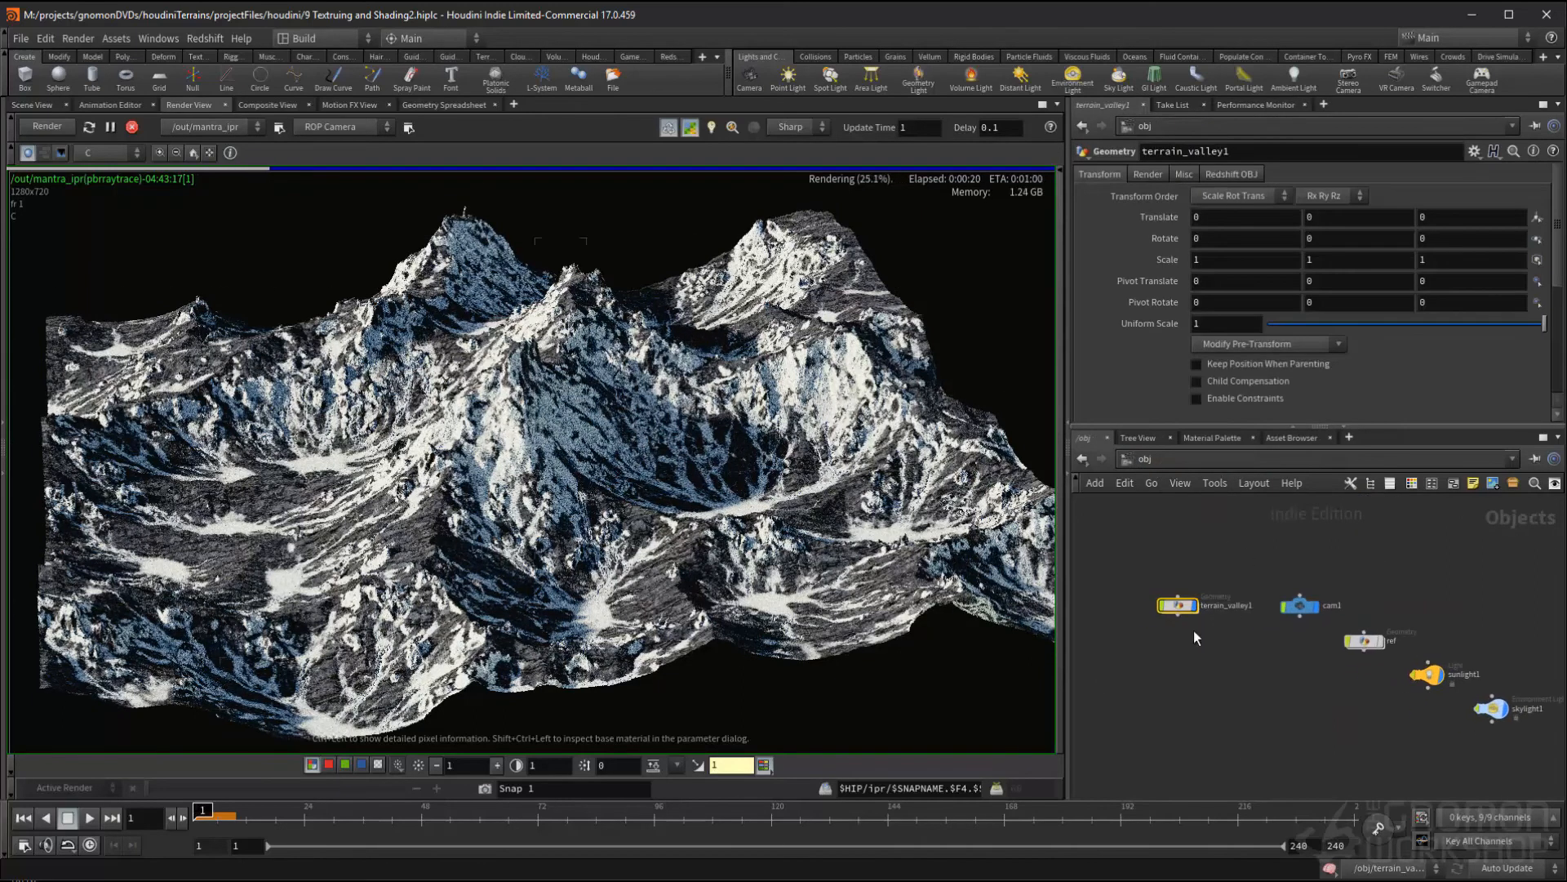
click(131, 127)
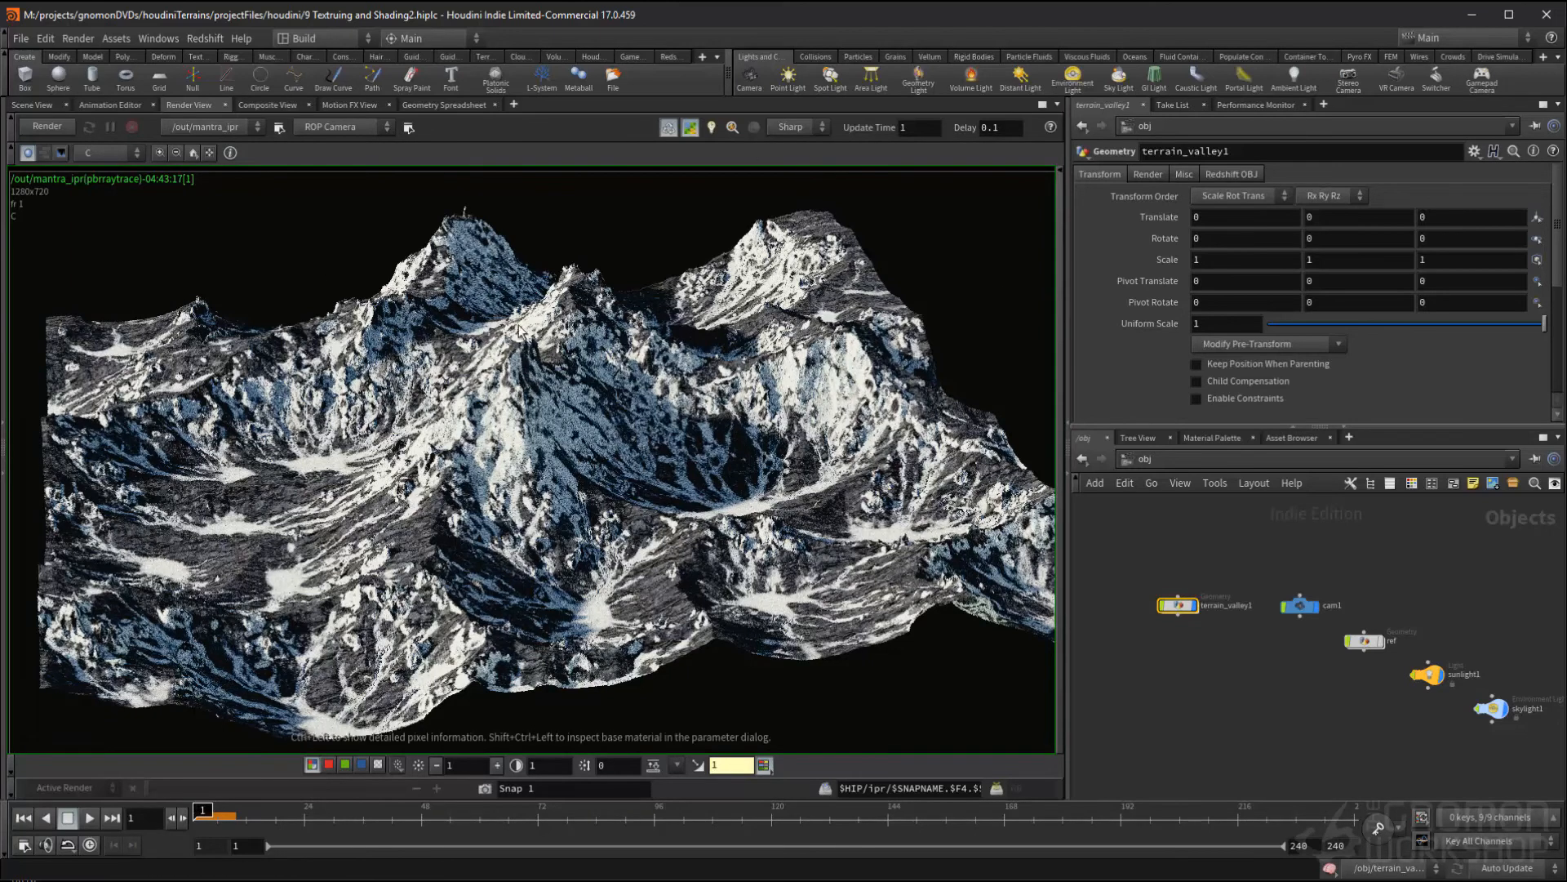
click(32, 104)
mouse_move(1210, 650)
middle_down()
mouse_move(1225, 640)
mouse_move(1211, 645)
middle_up()
click(1241, 653)
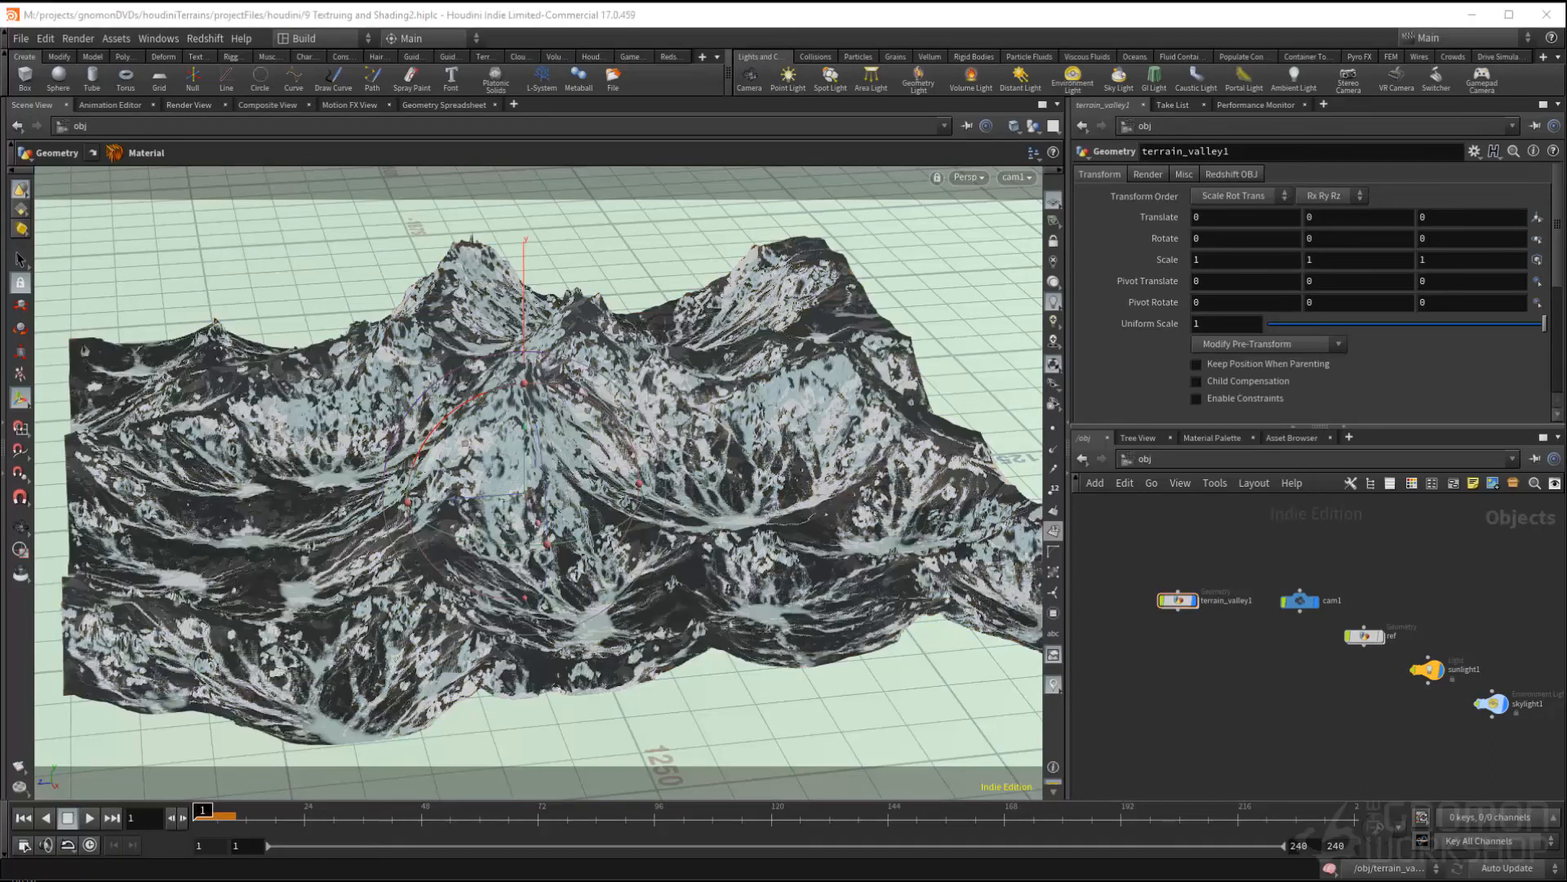
- Add a Geometry object below terrain_valley1, name it fog, and save the project file
click(1193, 673)
key(Tab)
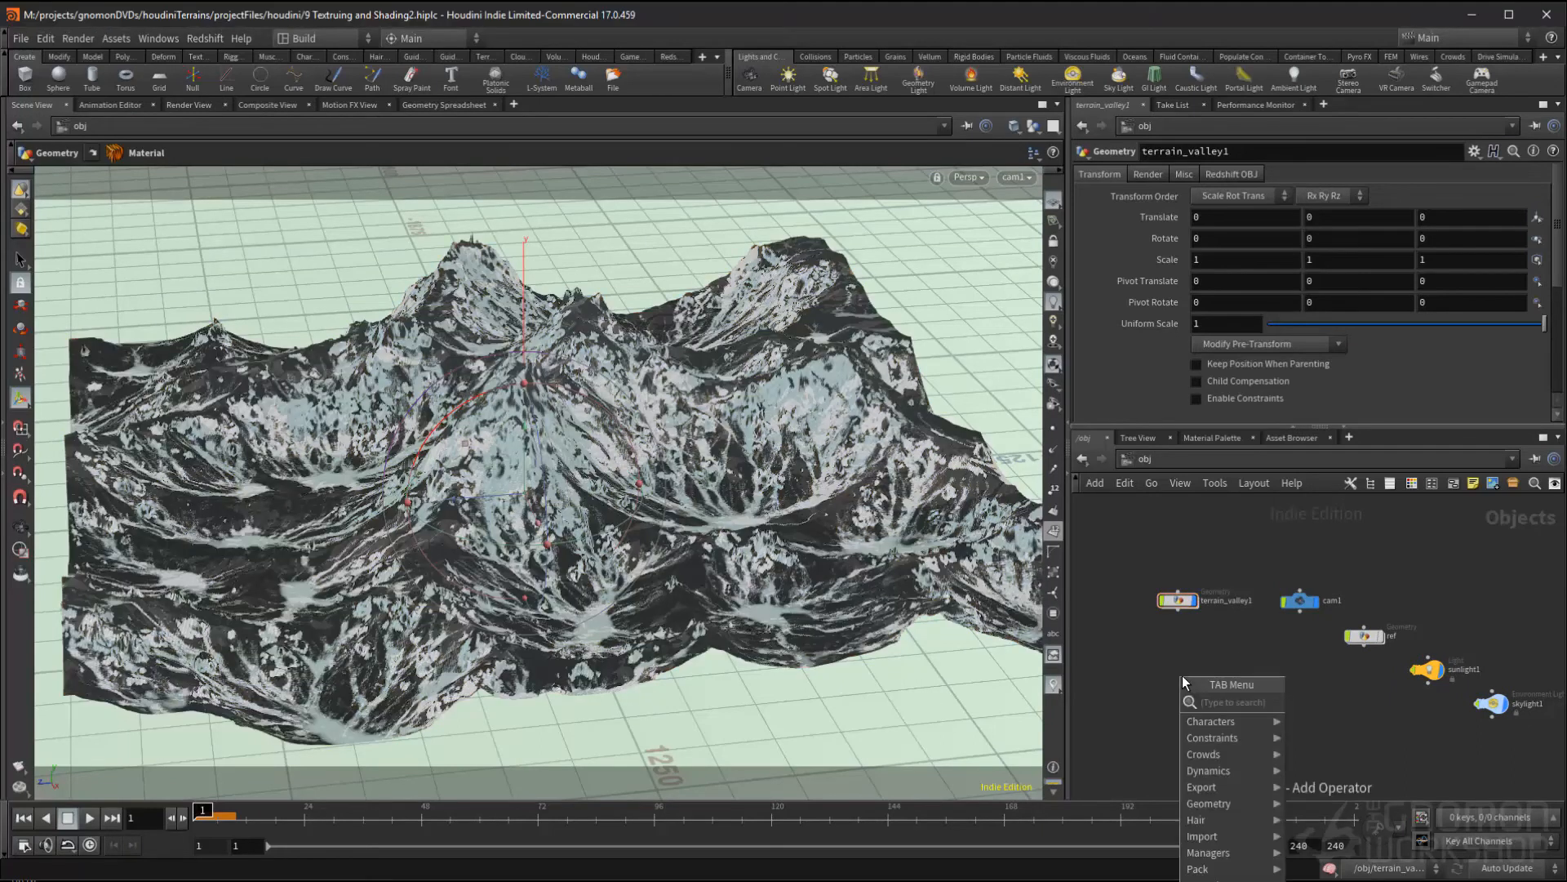
text(geo)
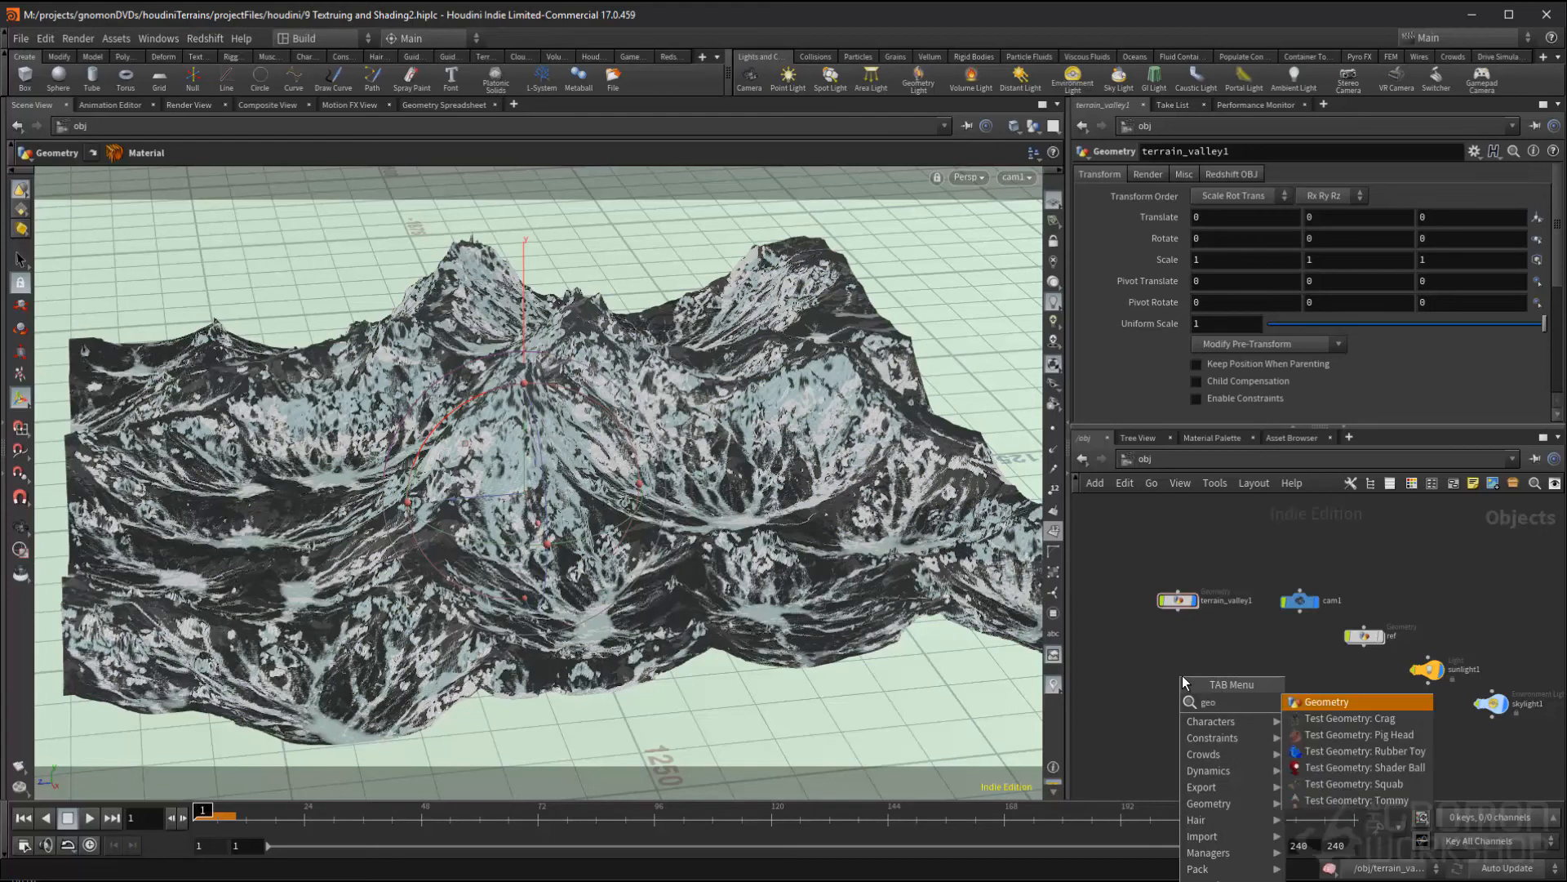
key(Return)
double_click(1222, 677)
text(f)
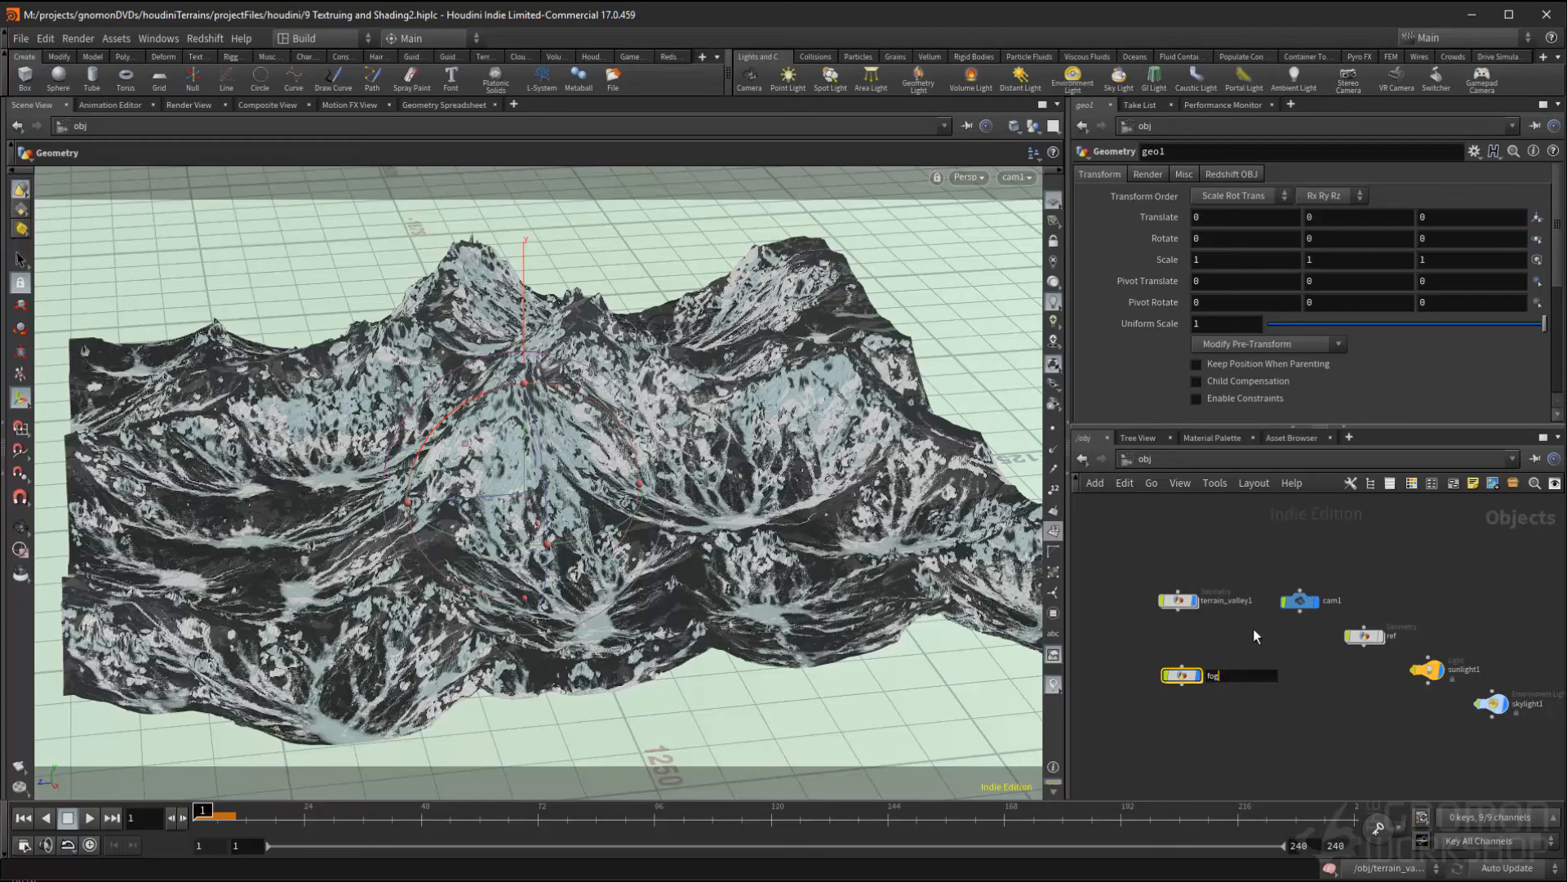
text(og)
key(Return)
key(ctrl+s)
- Enter the fog object, add a Box node, and frame the box in the 3D view
double_click(1193, 675)
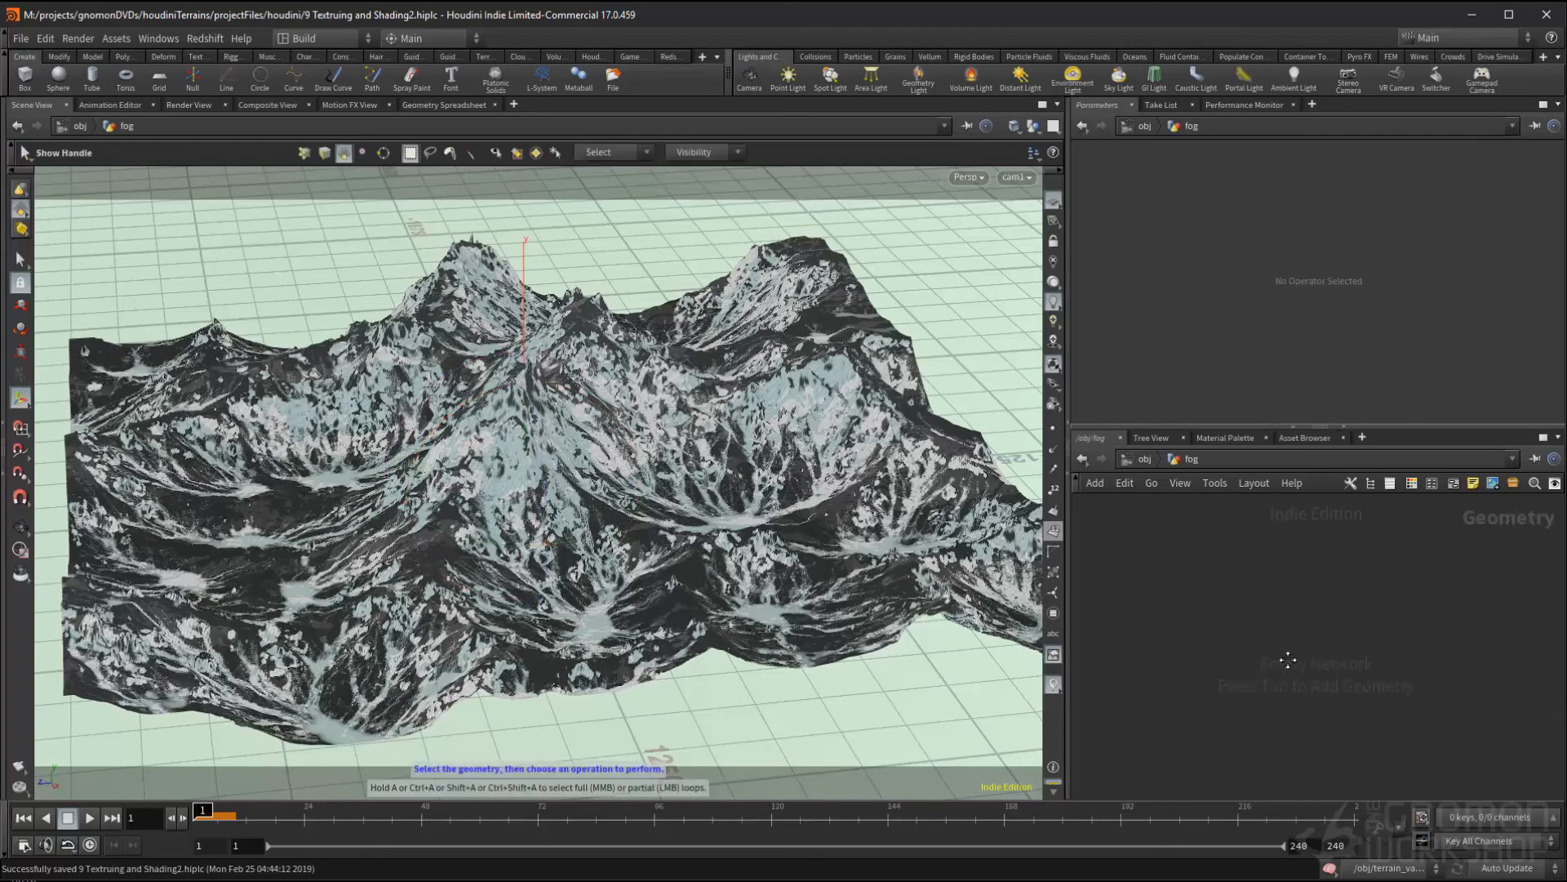
key(Tab)
text(box)
key(Return)
click(1272, 609)
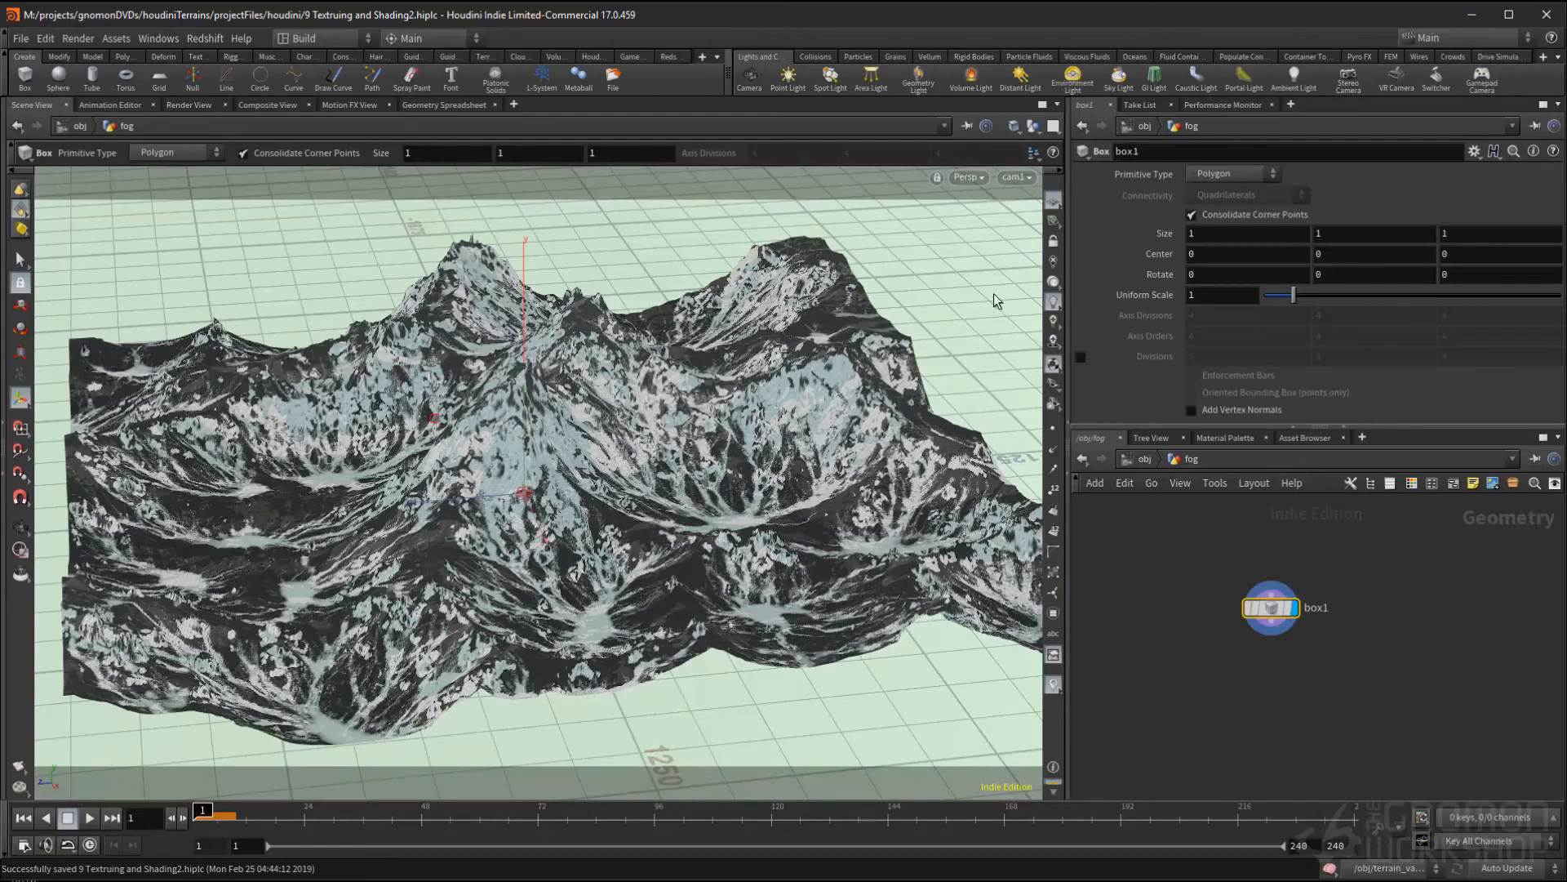
key(space+g)
alt+drag(758, 395, 955, 454)
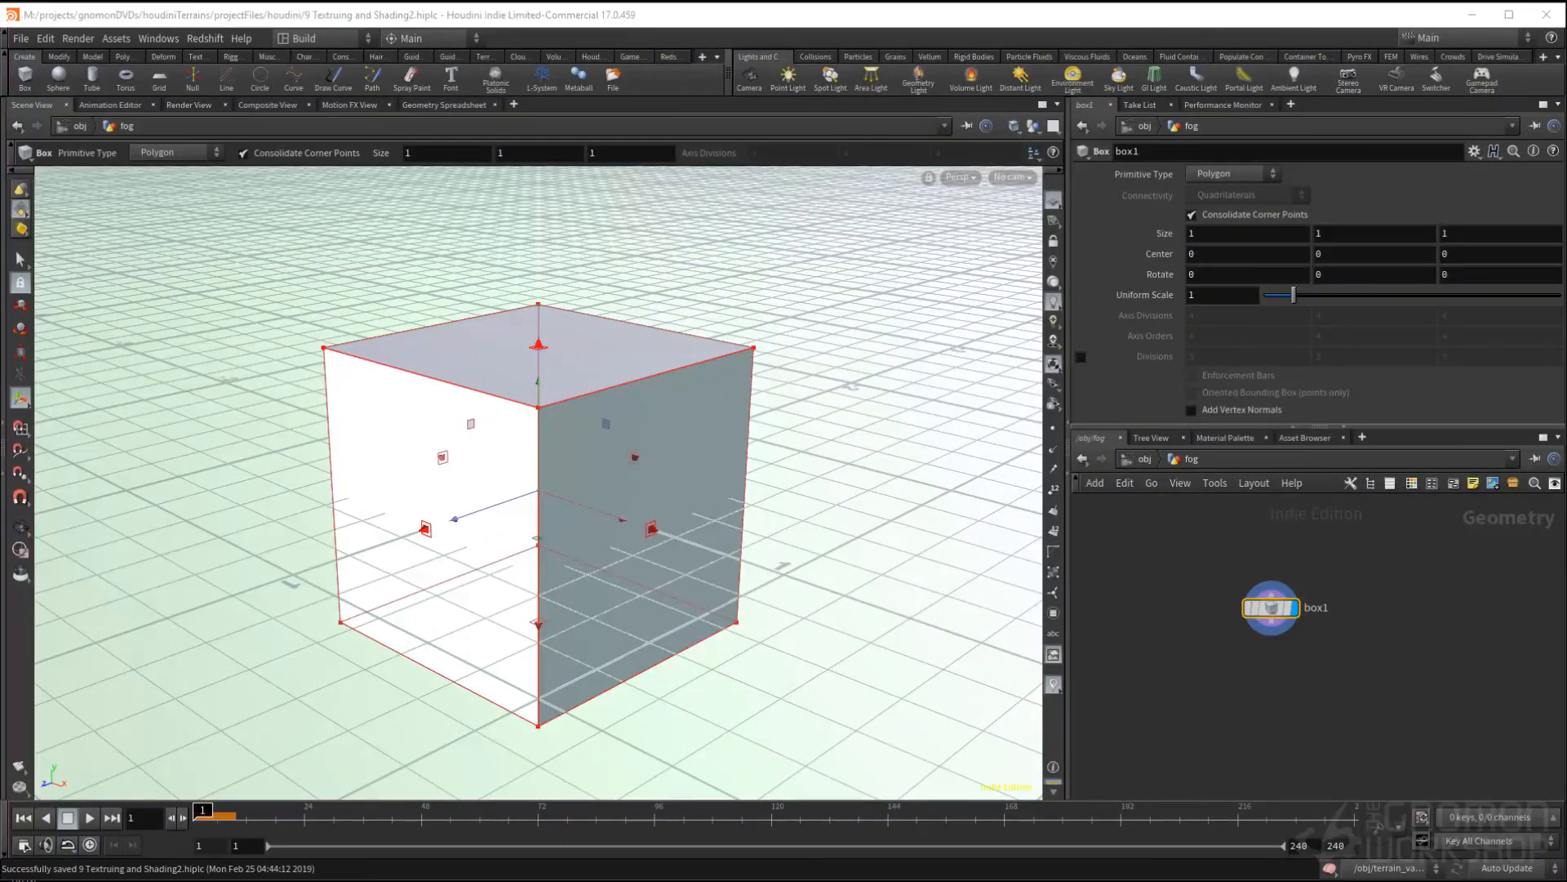
- Set box1's size to 10 by 5 by 10 and frame the resized box
drag(1403, 566, 1079, 718)
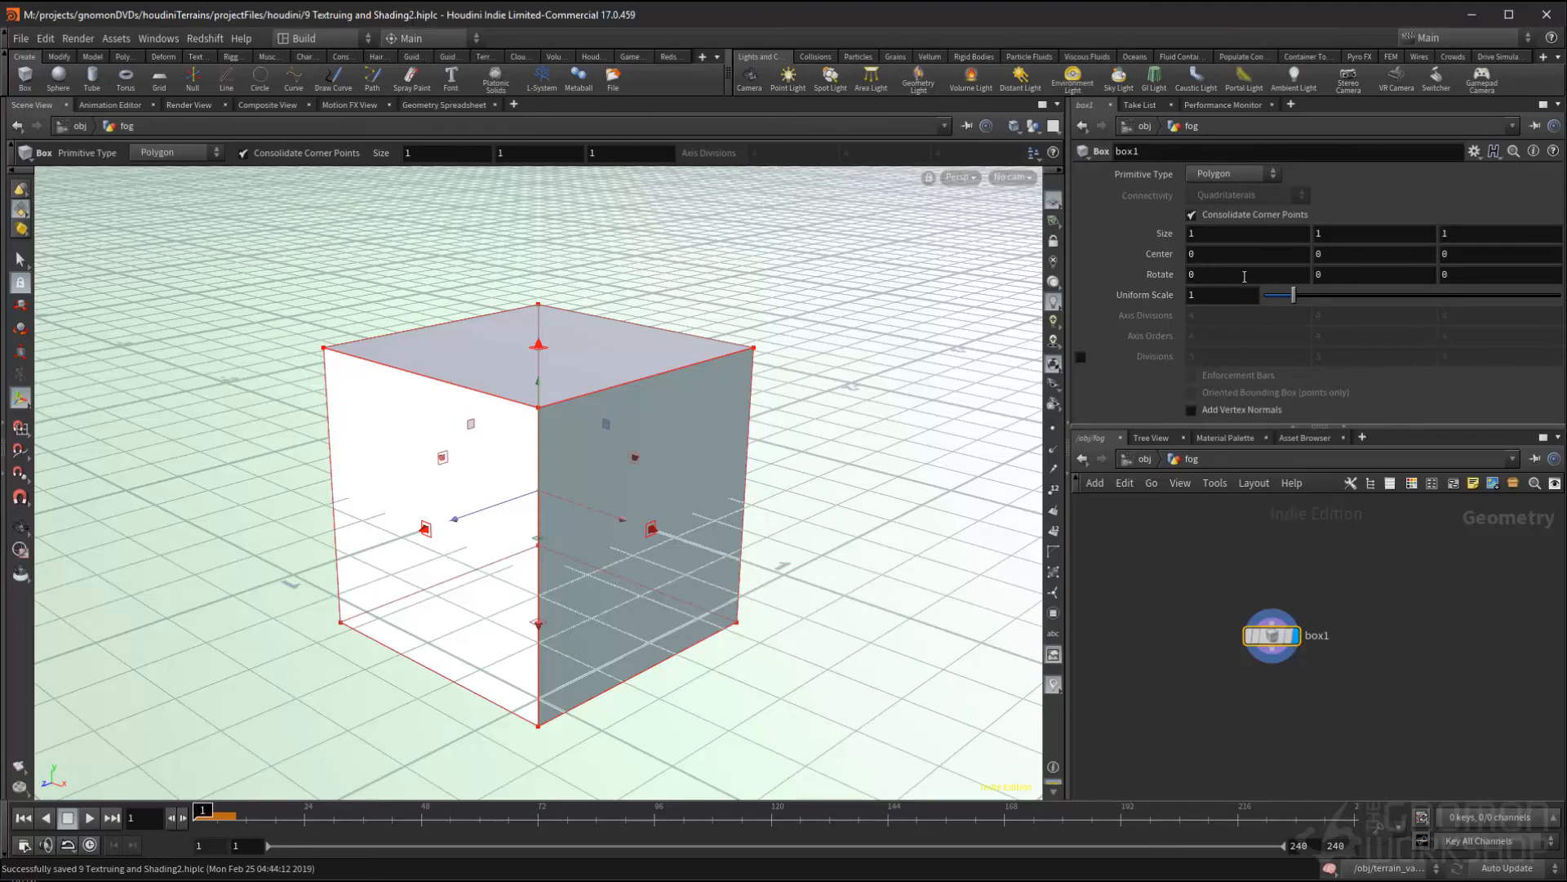
drag(1232, 235, 1059, 228)
text(5)
key(Tab)
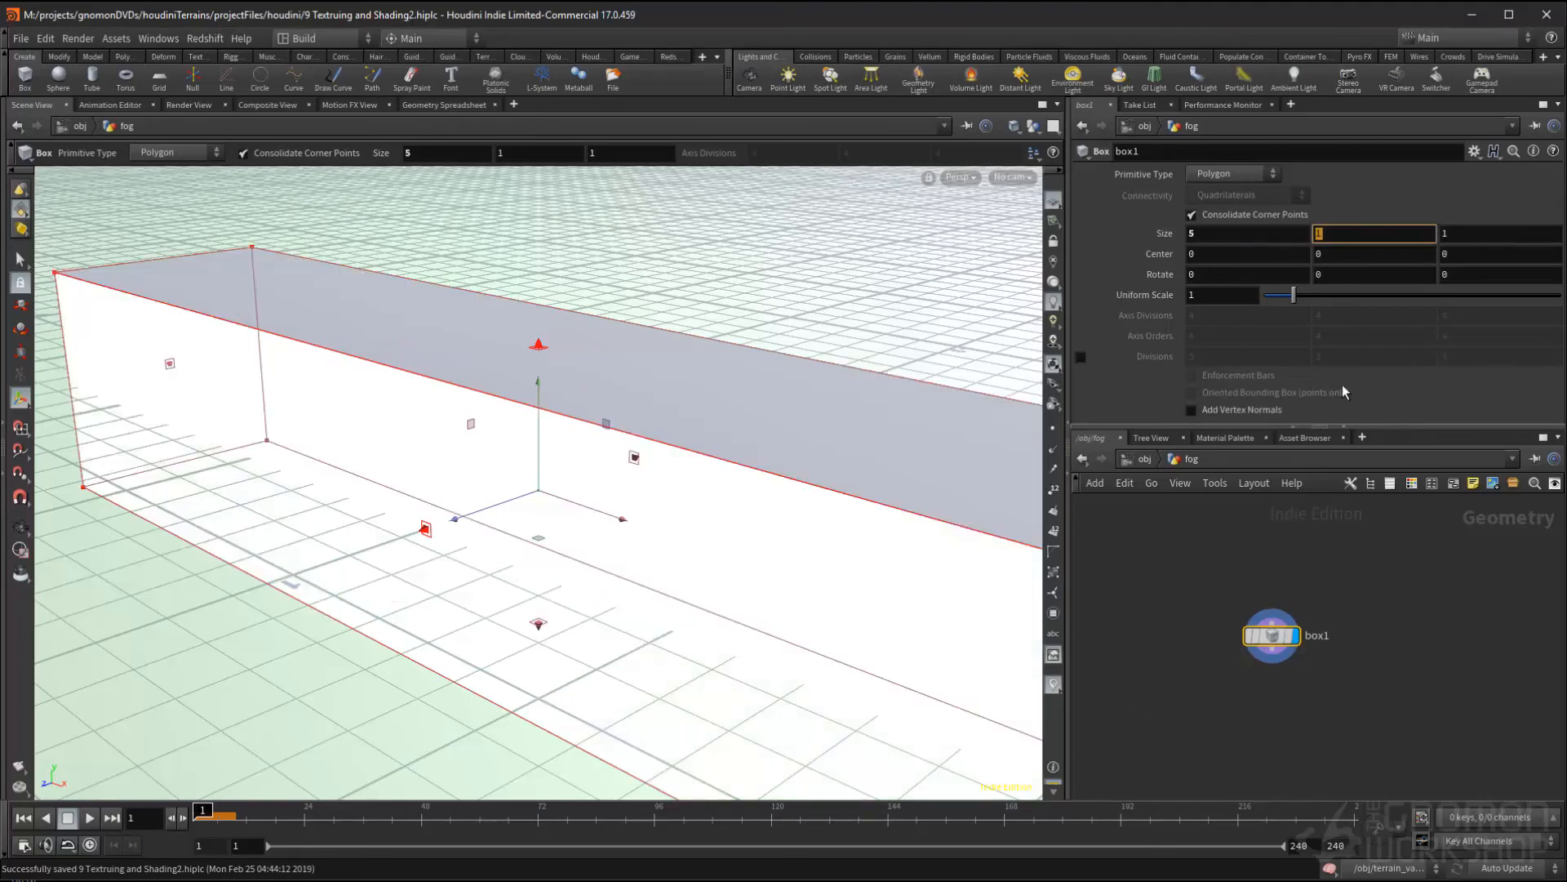
drag(1234, 235, 1068, 232)
text(10)
key(Tab)
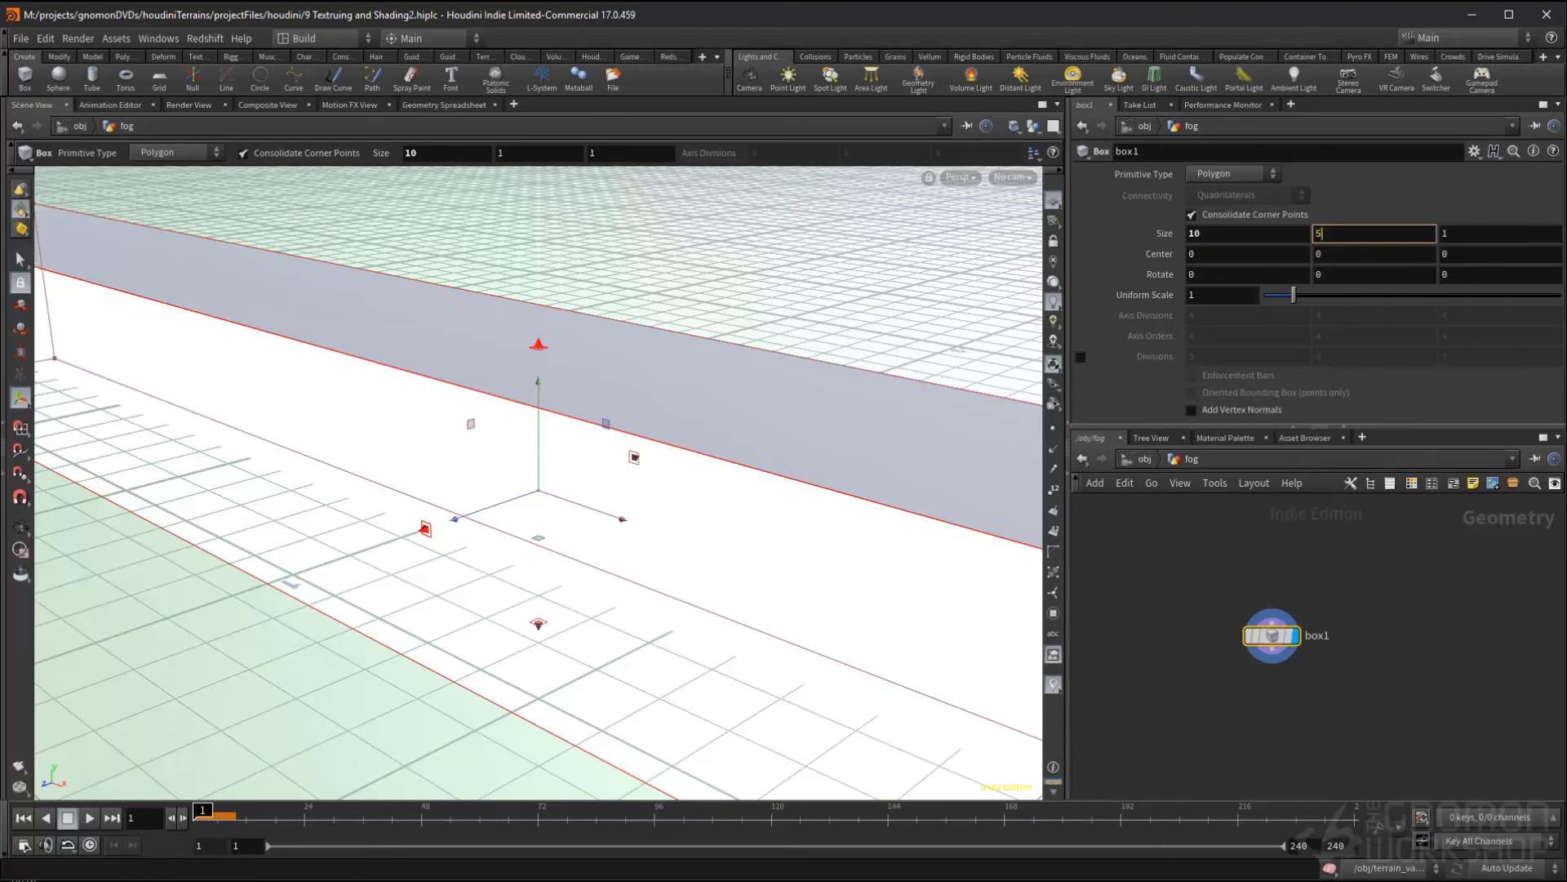
text(5)
key(Tab)
text(10)
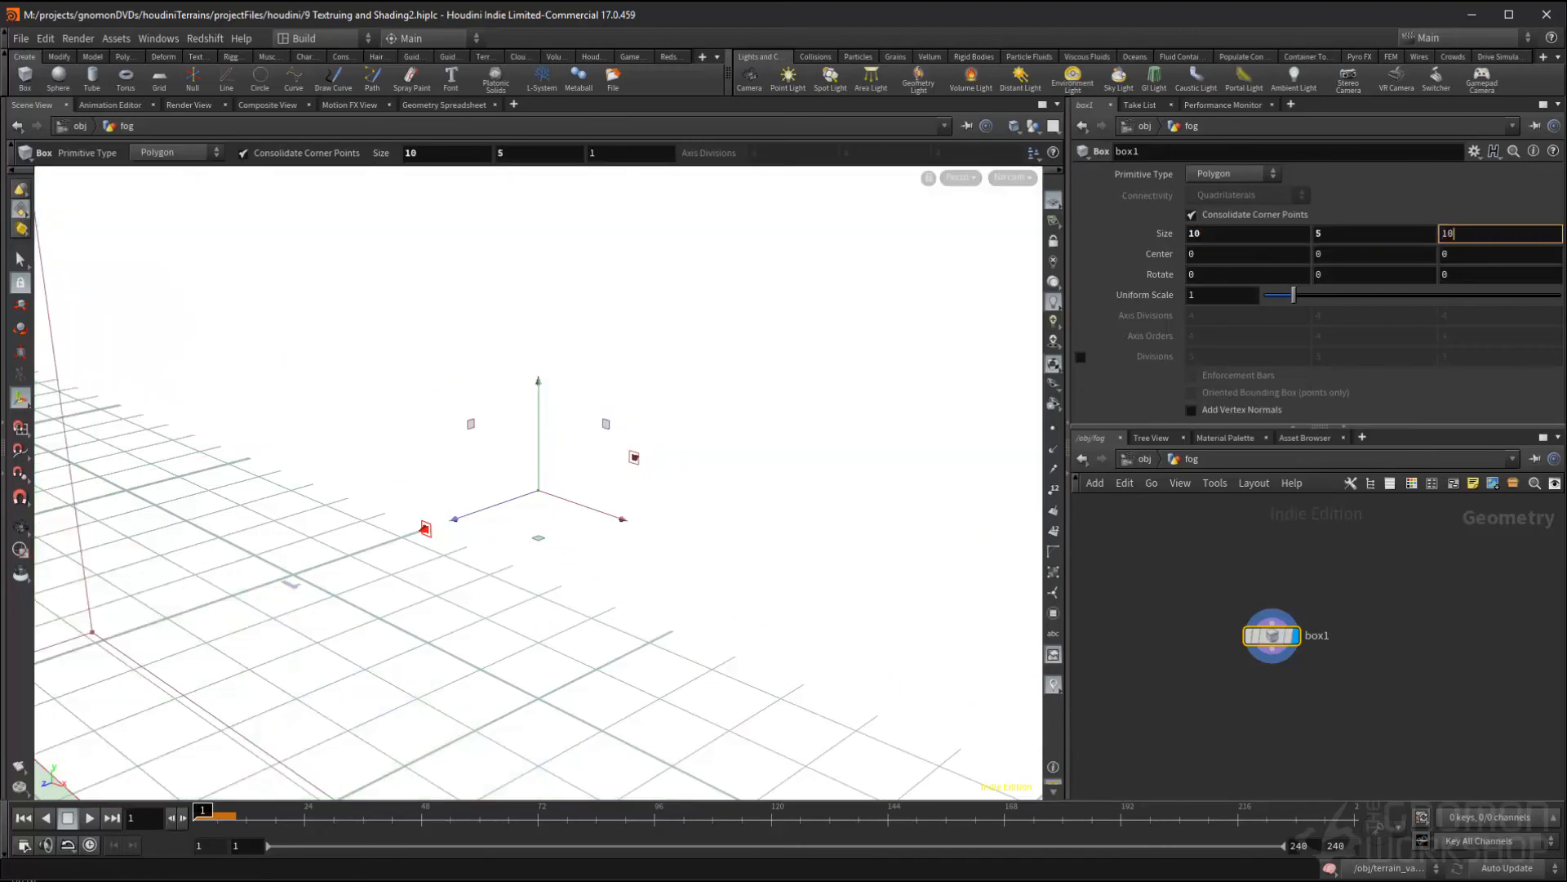
key(Return)
key(space+g)
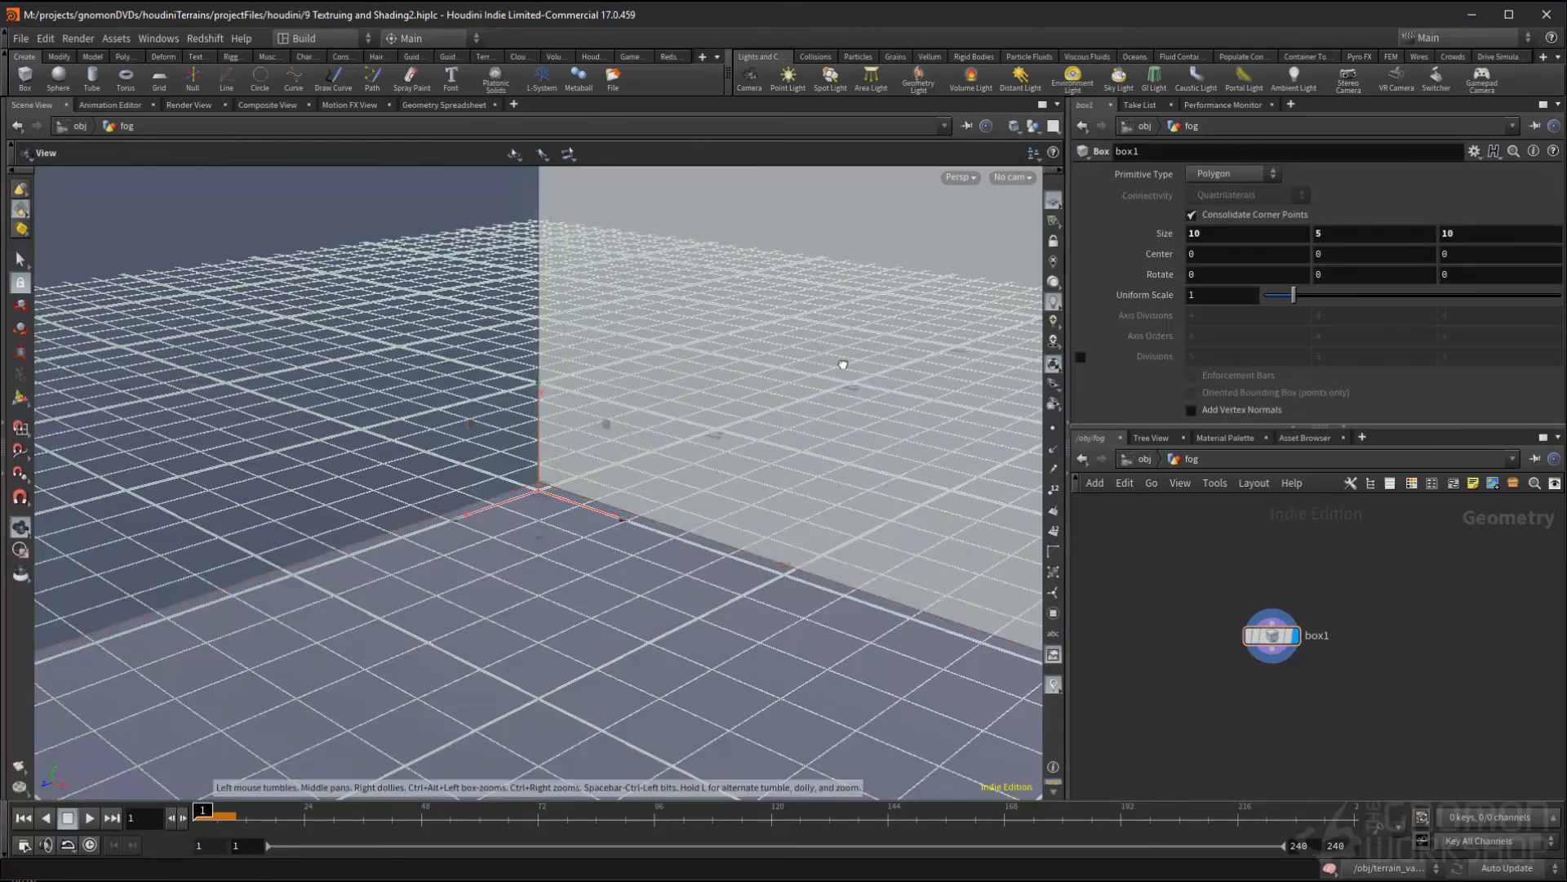
key(Return)
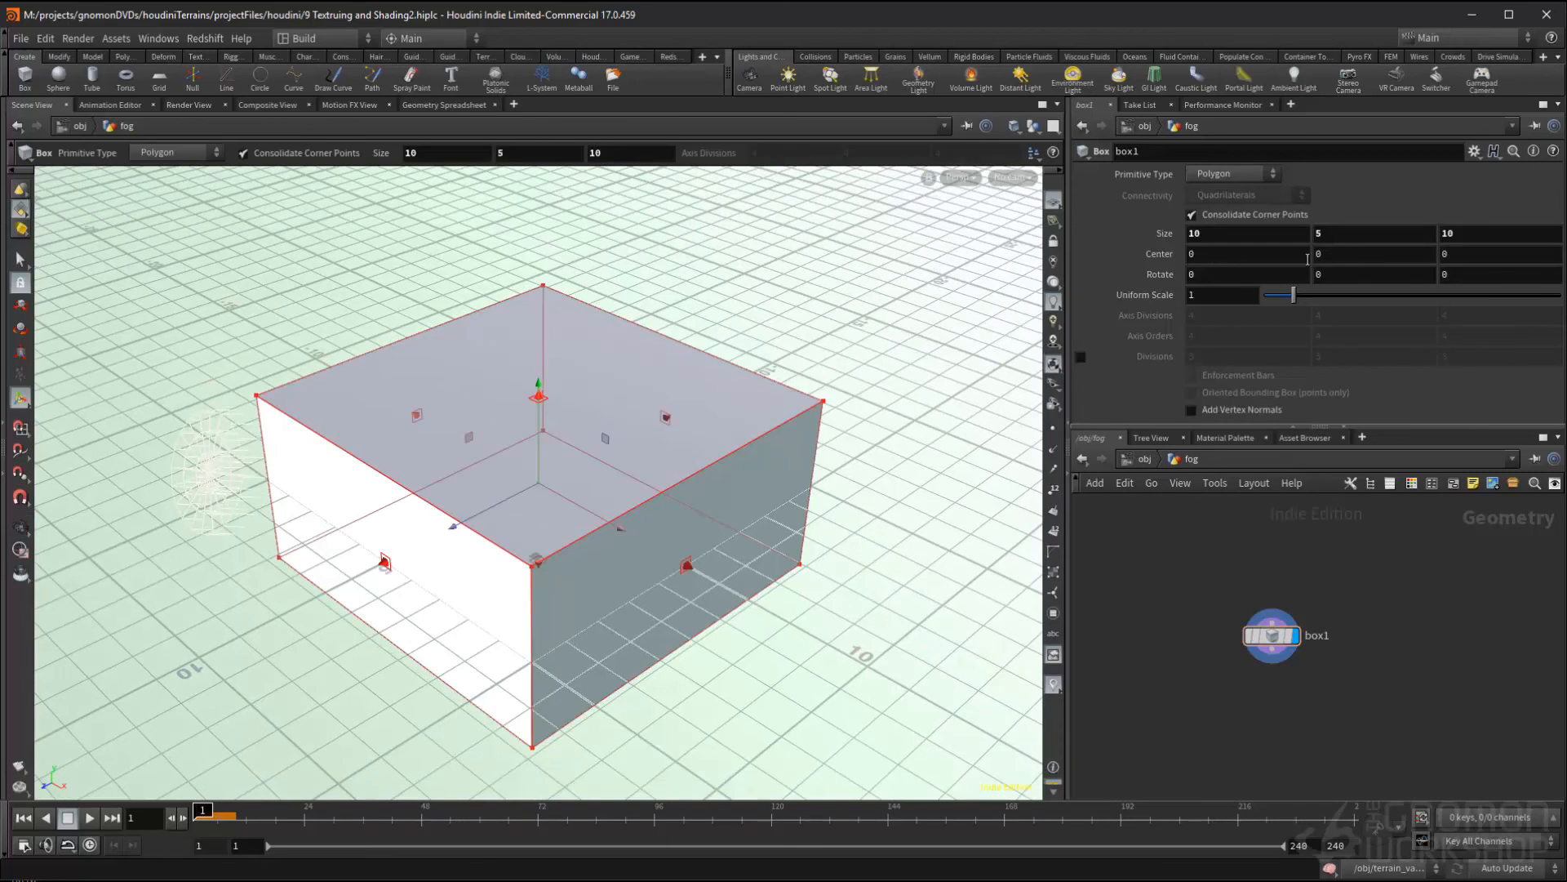
- Reference the box's Y size in its Y center and complete the expression as ch("sizey") / 2
right_click(1348, 243)
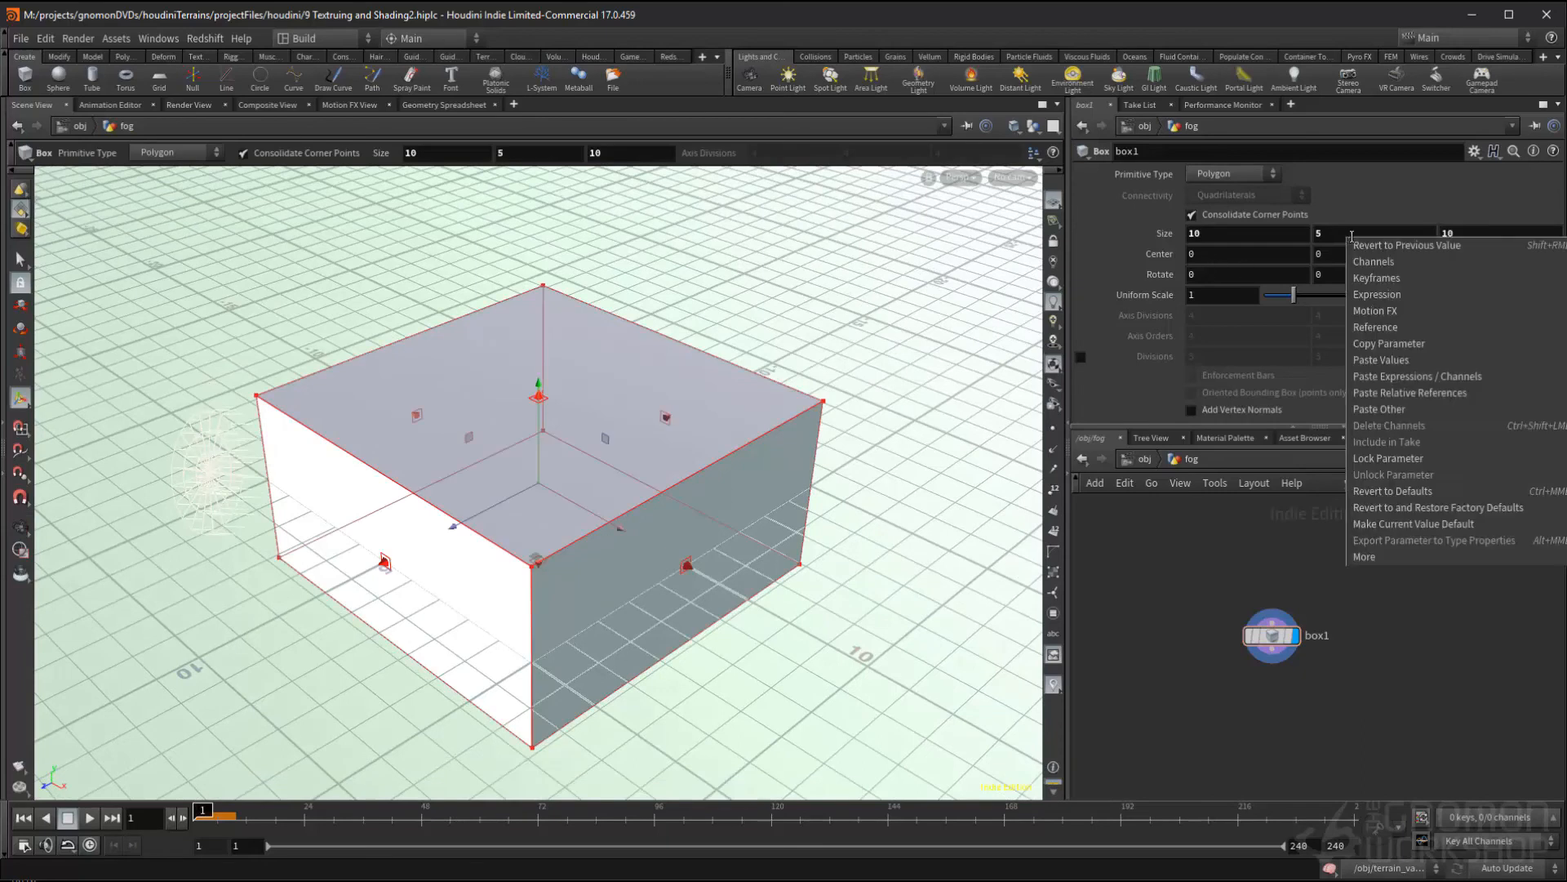
click(1386, 344)
right_click(1334, 233)
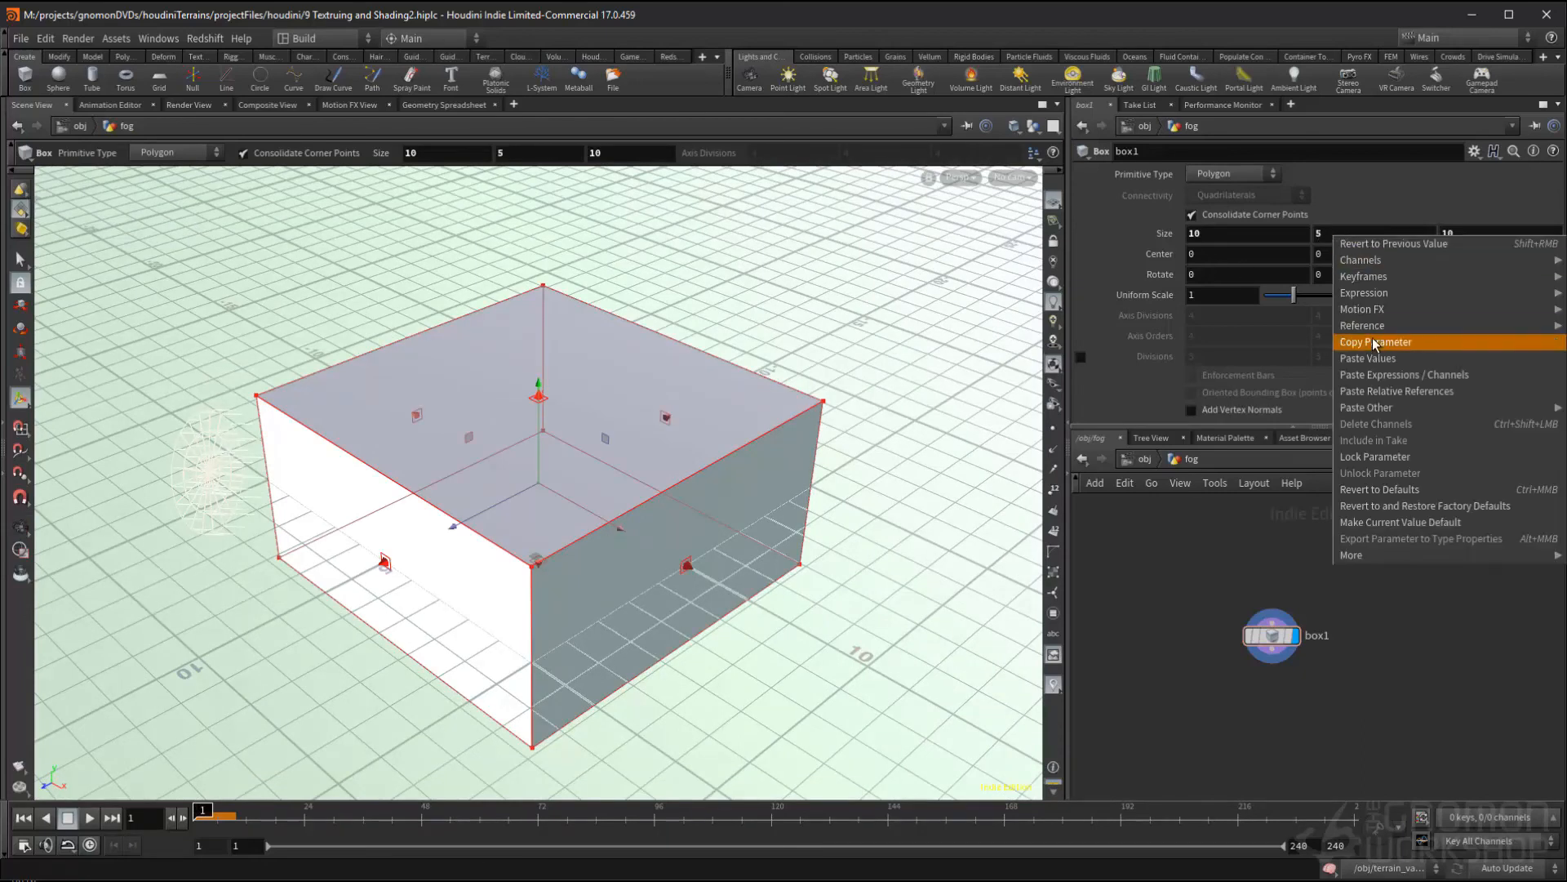
click(1375, 343)
right_click(1337, 261)
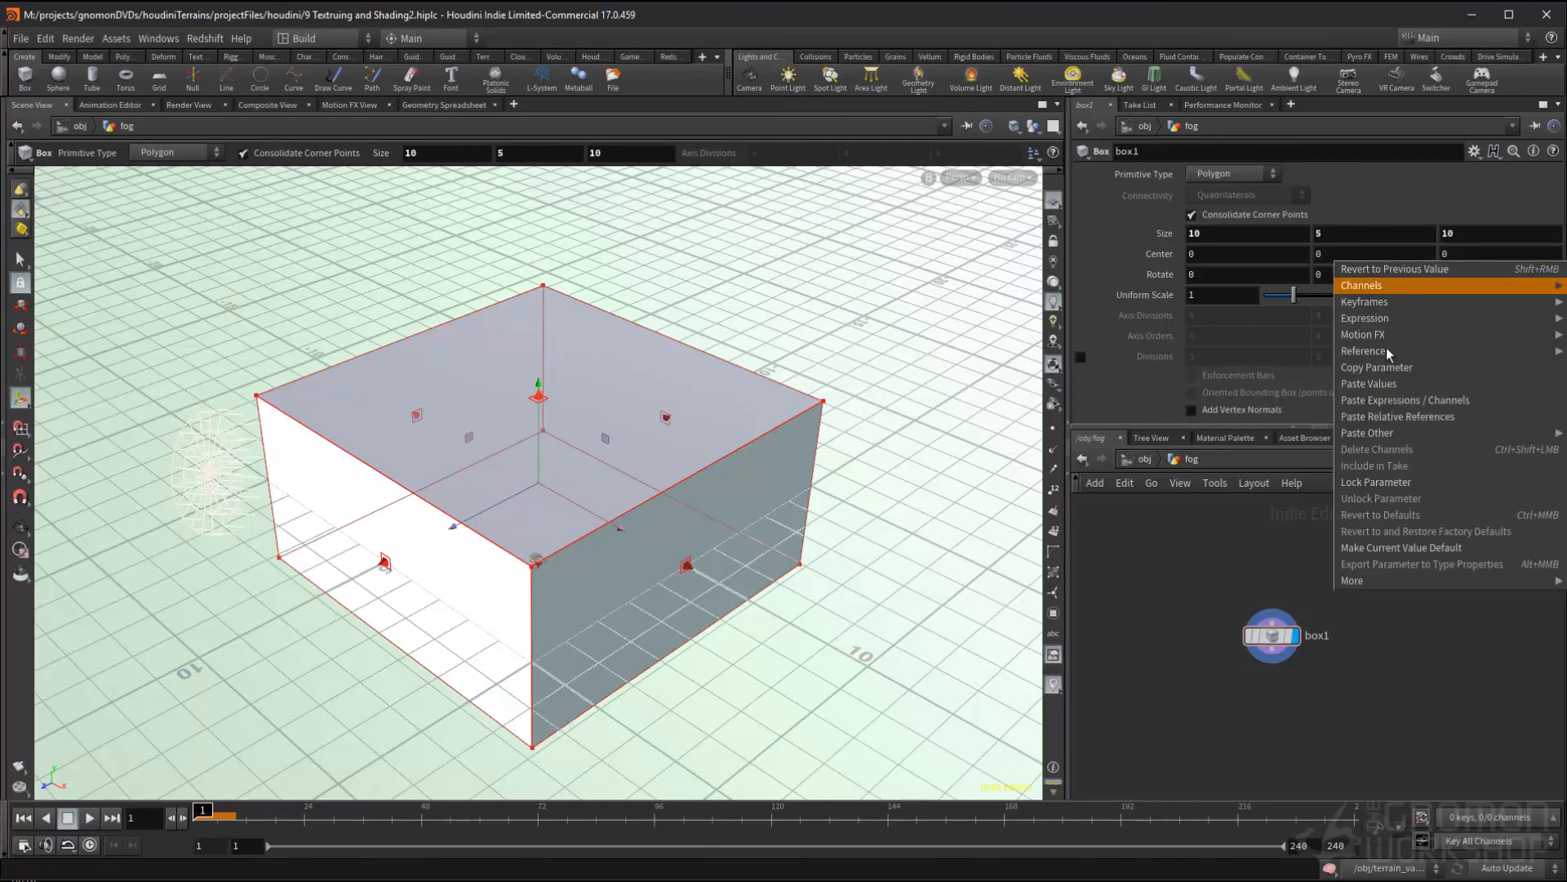
click(1397, 416)
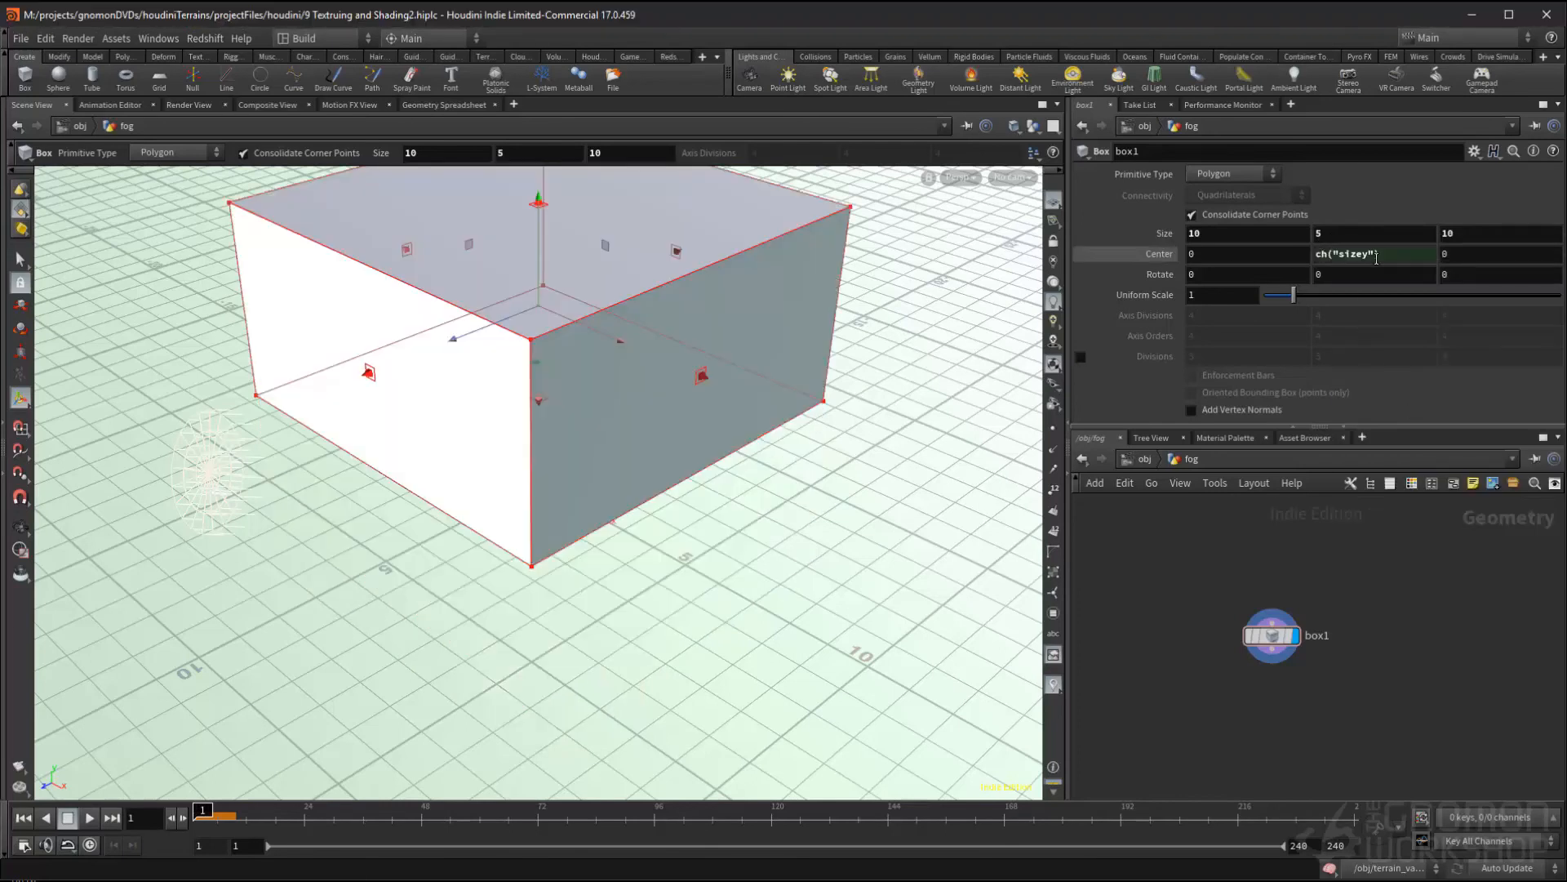
click(1399, 257)
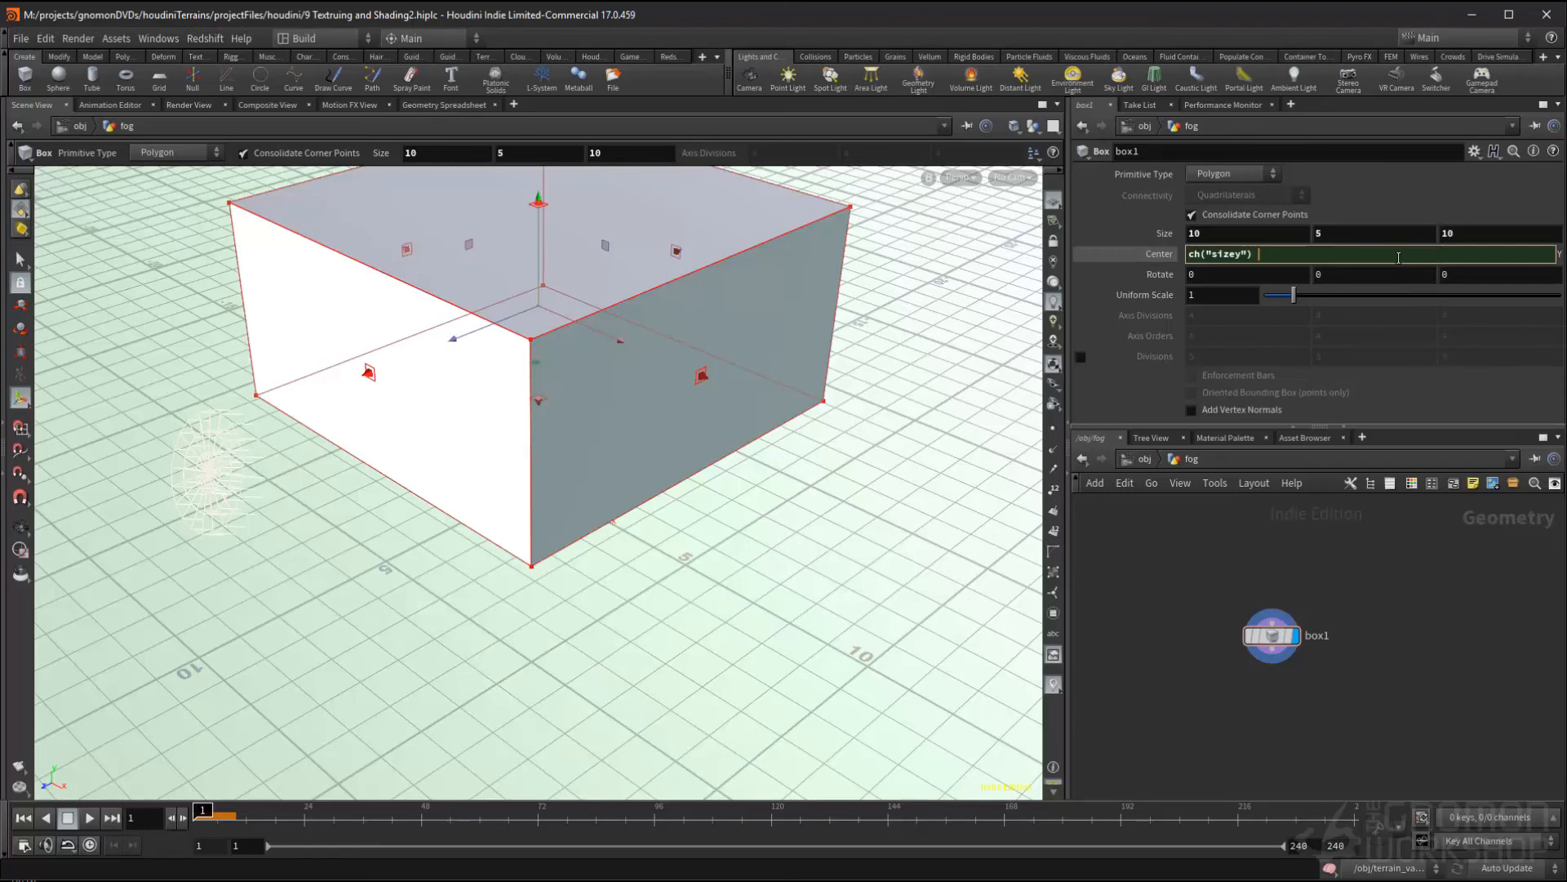
key(Return)
mouse_move(880, 479)
alt+mouse_down()
mouse_move(845, 337)
mouse_move(858, 483)
alt+mouse_up()
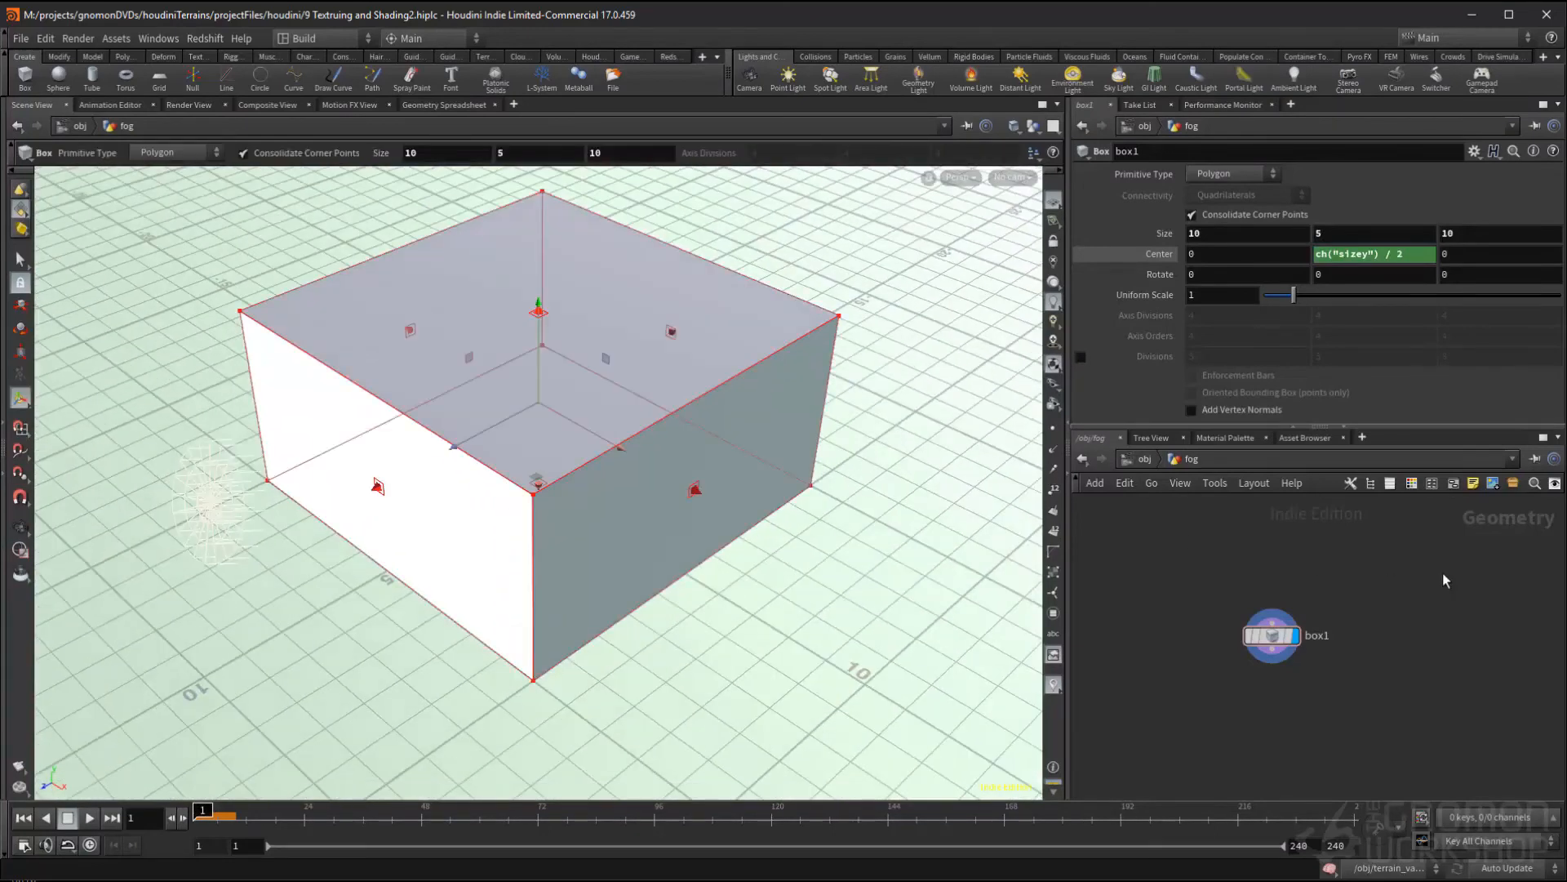
- Try a uniform scale of 3 on the box and reset it to 1
mouse_move(1214, 298)
mouse_down()
mouse_move(1163, 308)
mouse_move(1184, 302)
mouse_up()
text(3)
key(Return)
text(1)
key(Return)
- Change the box's primitive type to Polygon Mesh and add a VDB from Polygons node fed by it
click(1233, 174)
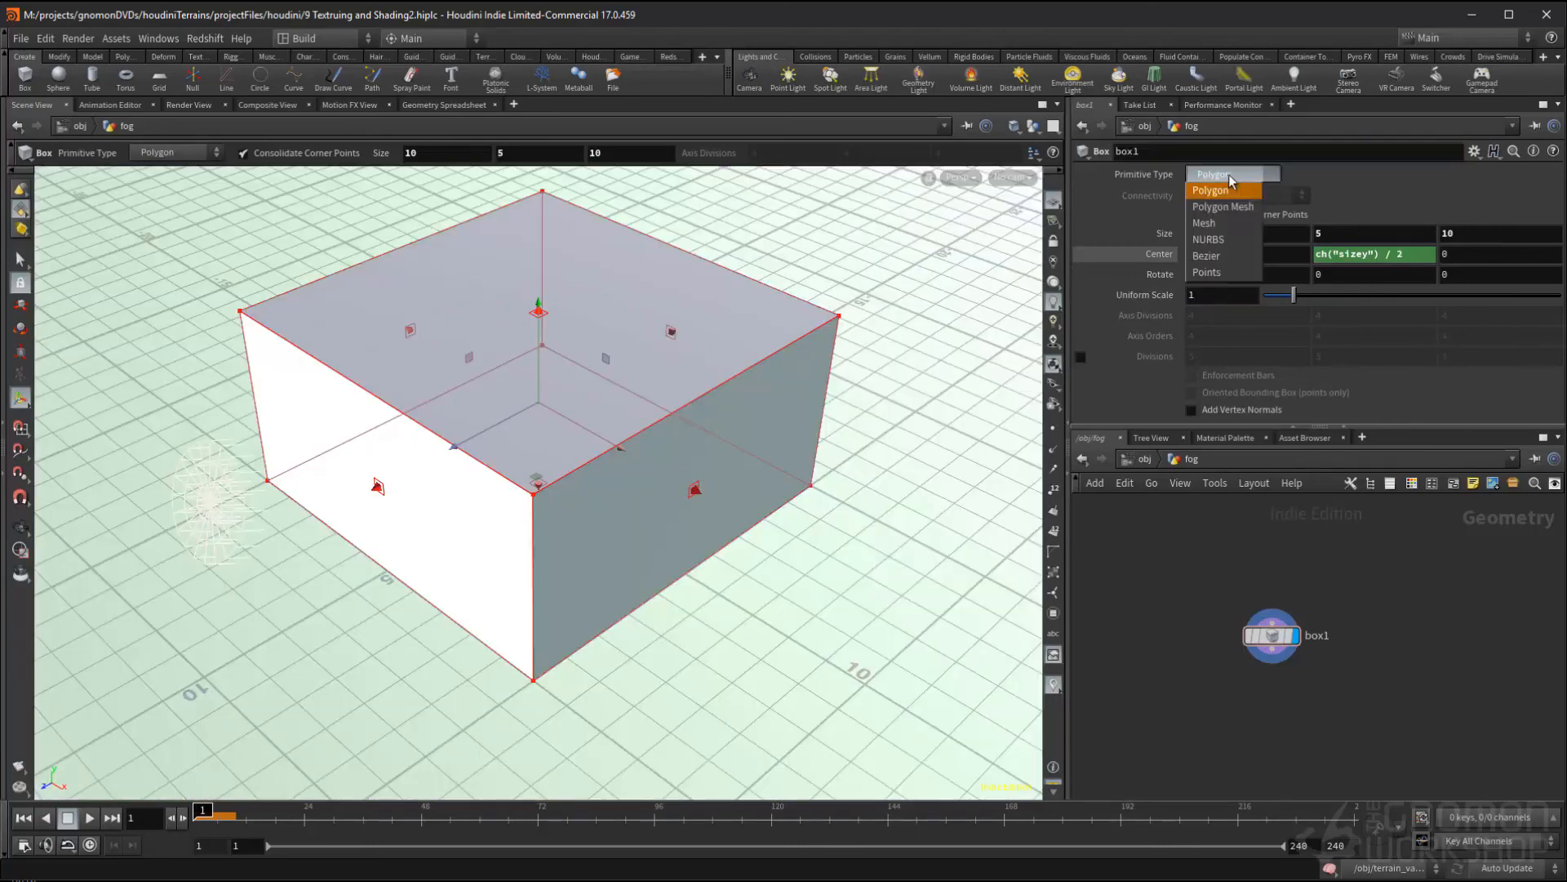
click(1241, 214)
middle_drag(1480, 720, 1479, 686)
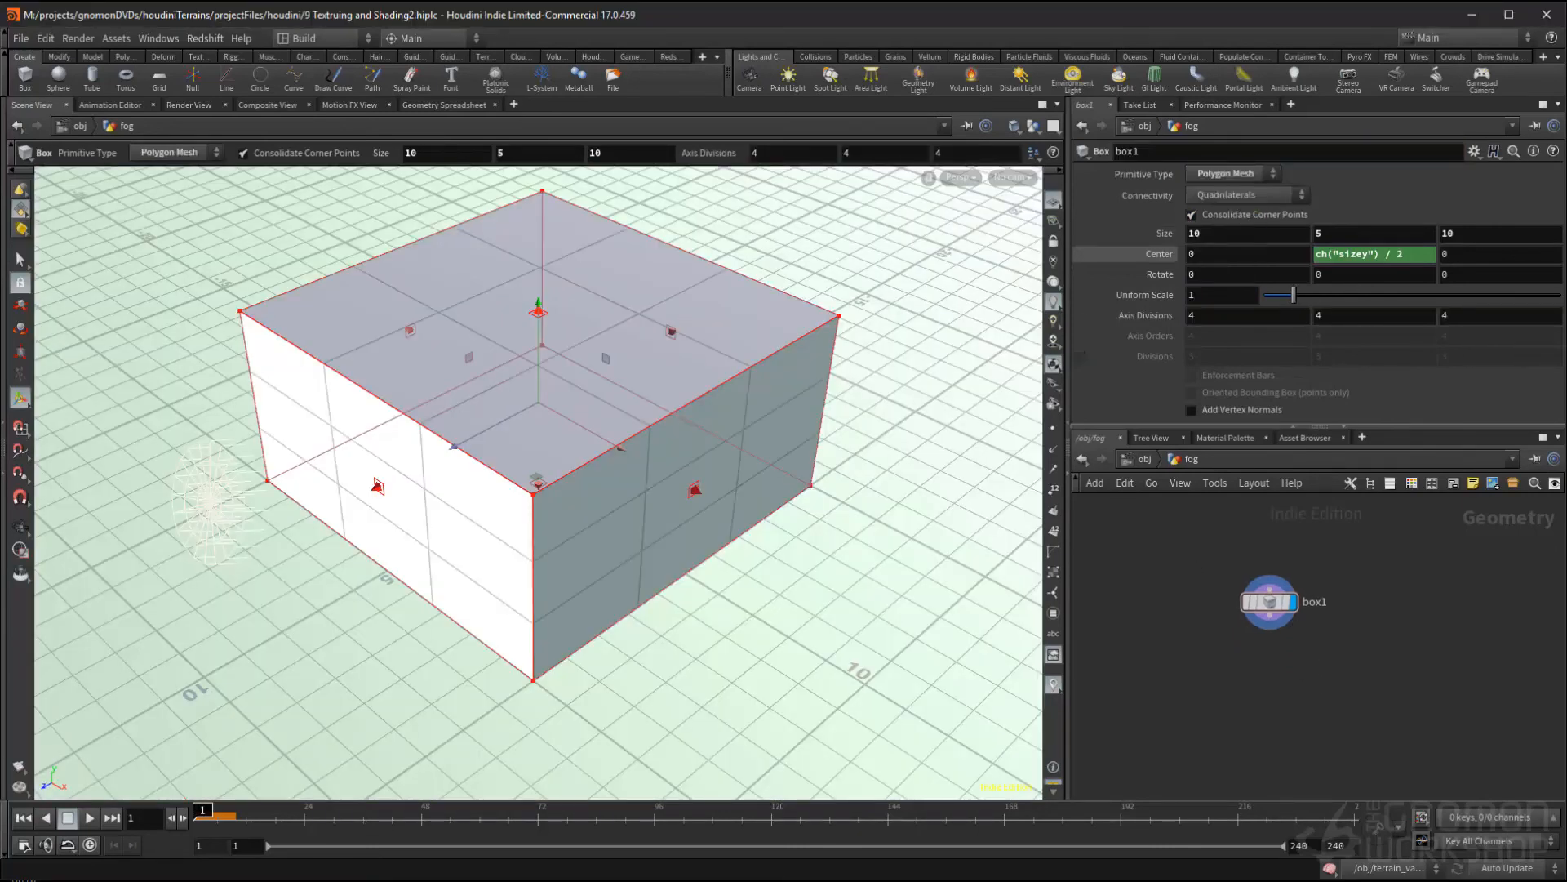
key(Tab)
text(vdbfro)
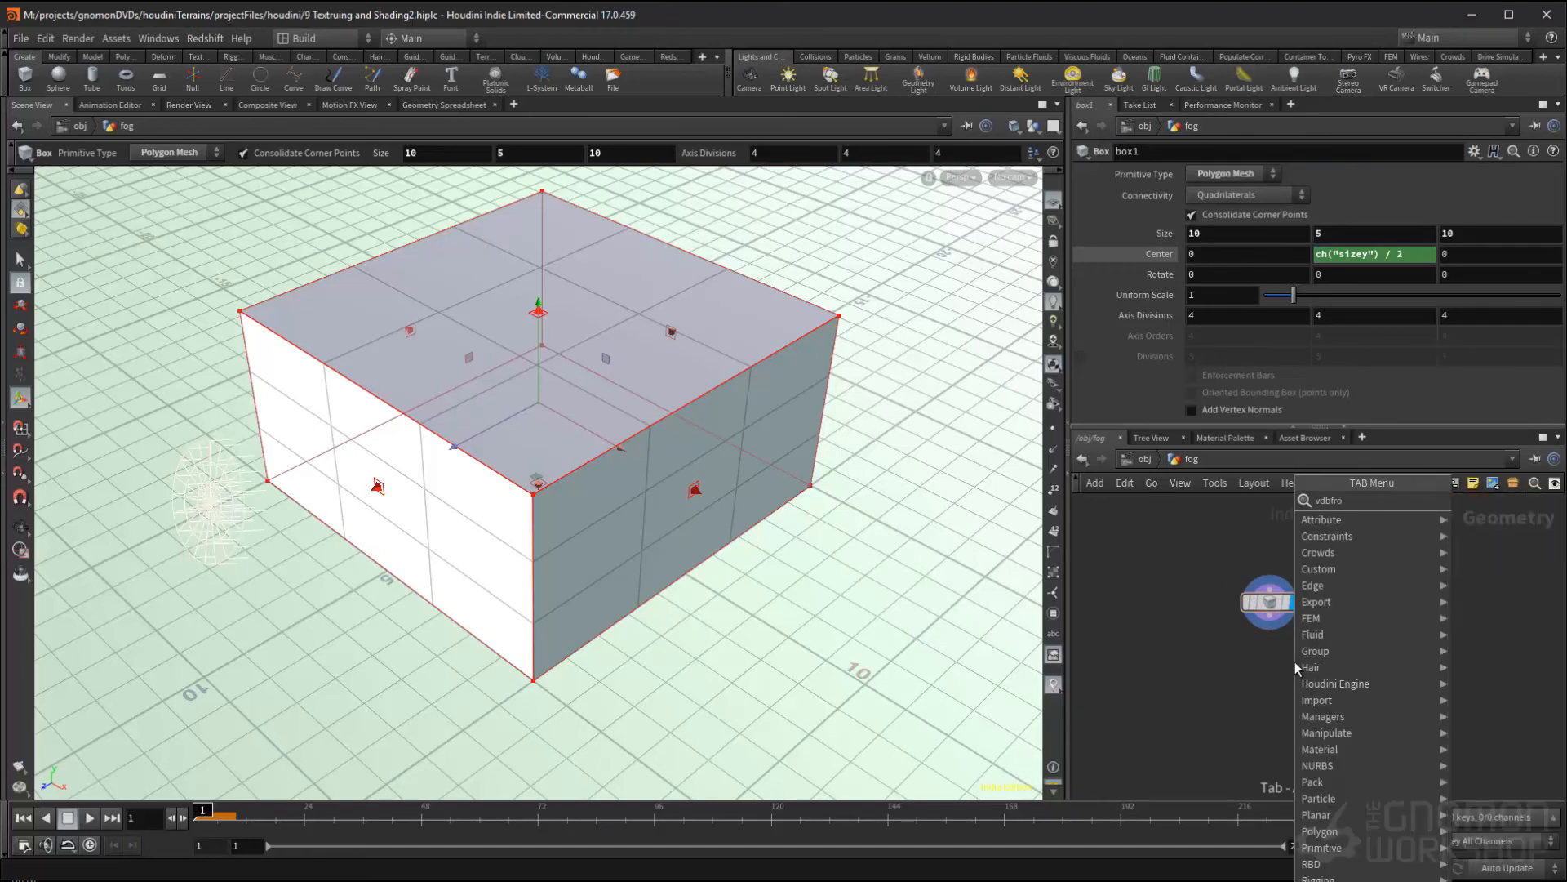
text(mpol)
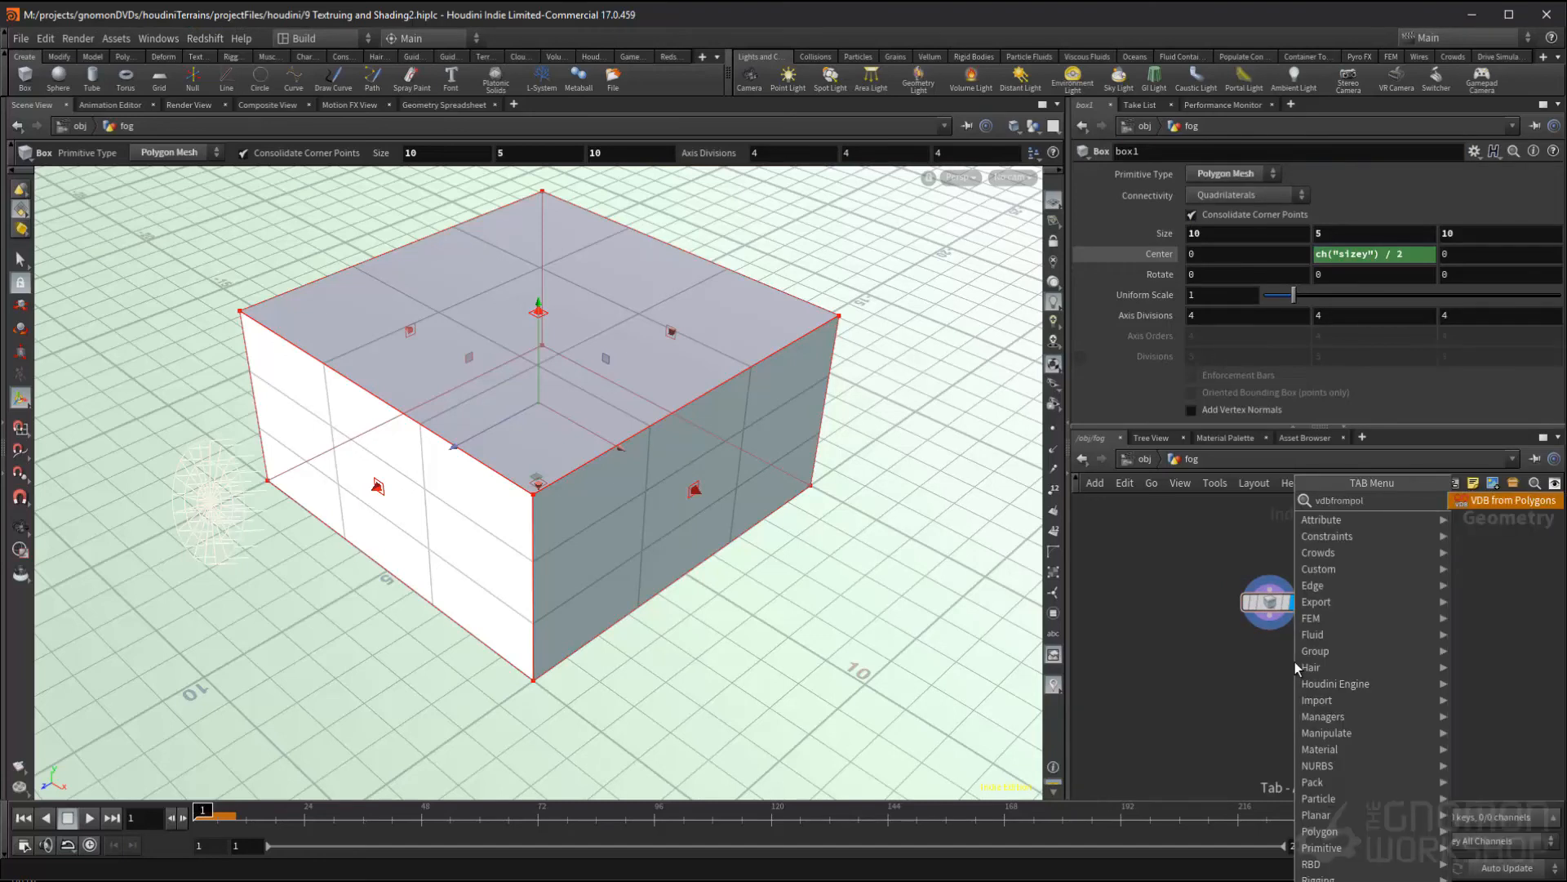
key(Return)
click(1295, 661)
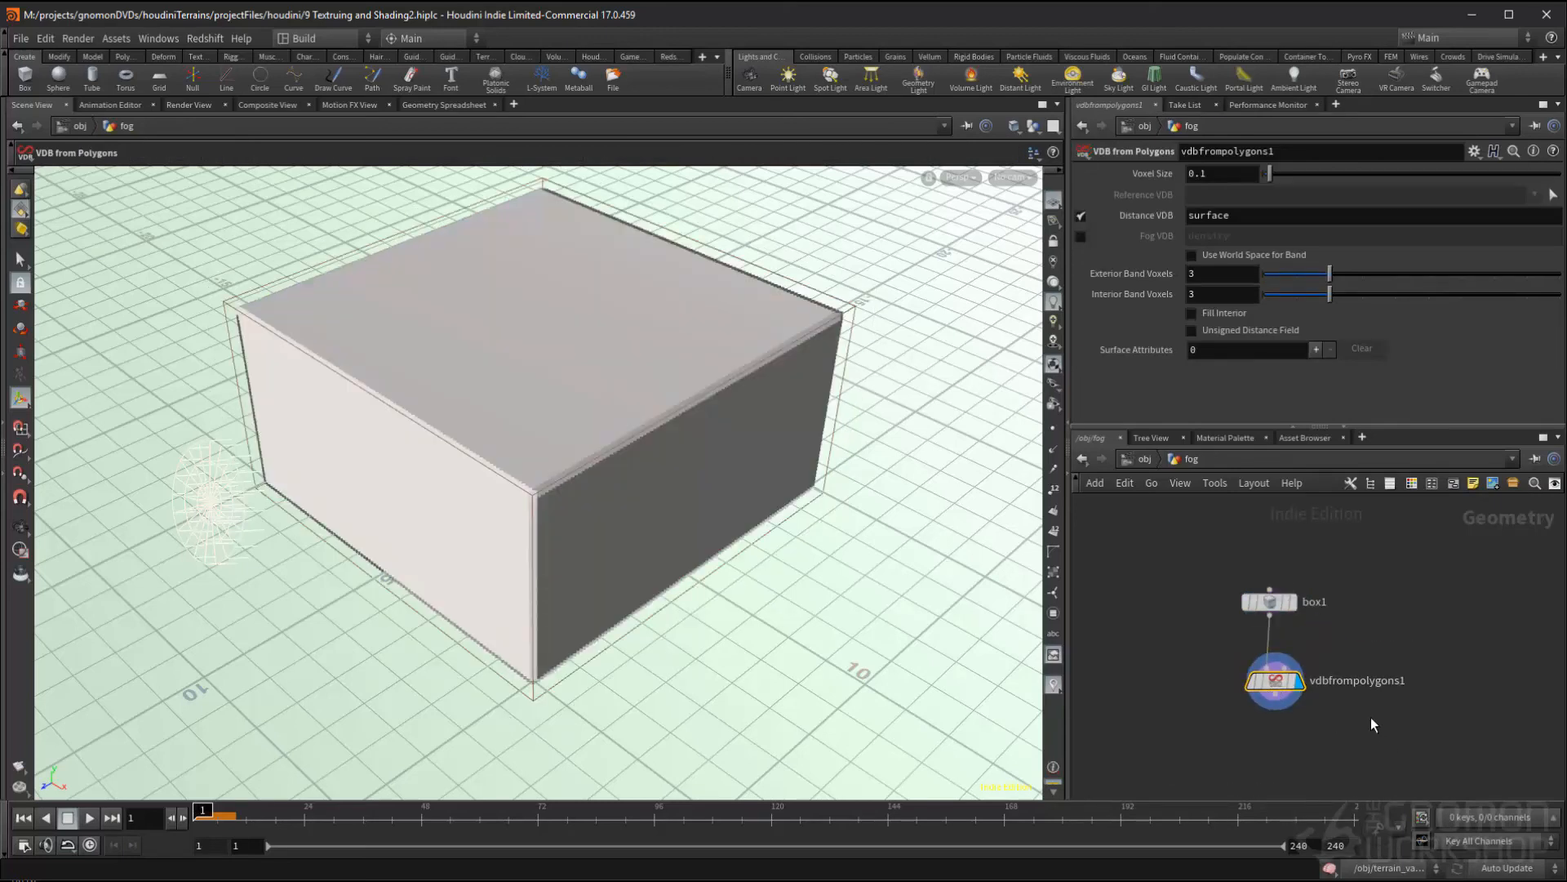
- Switch the VDB from Polygons node from a distance VDB to a fog VDB named density
drag(1293, 662, 1258, 683)
alt+drag(867, 516, 868, 445)
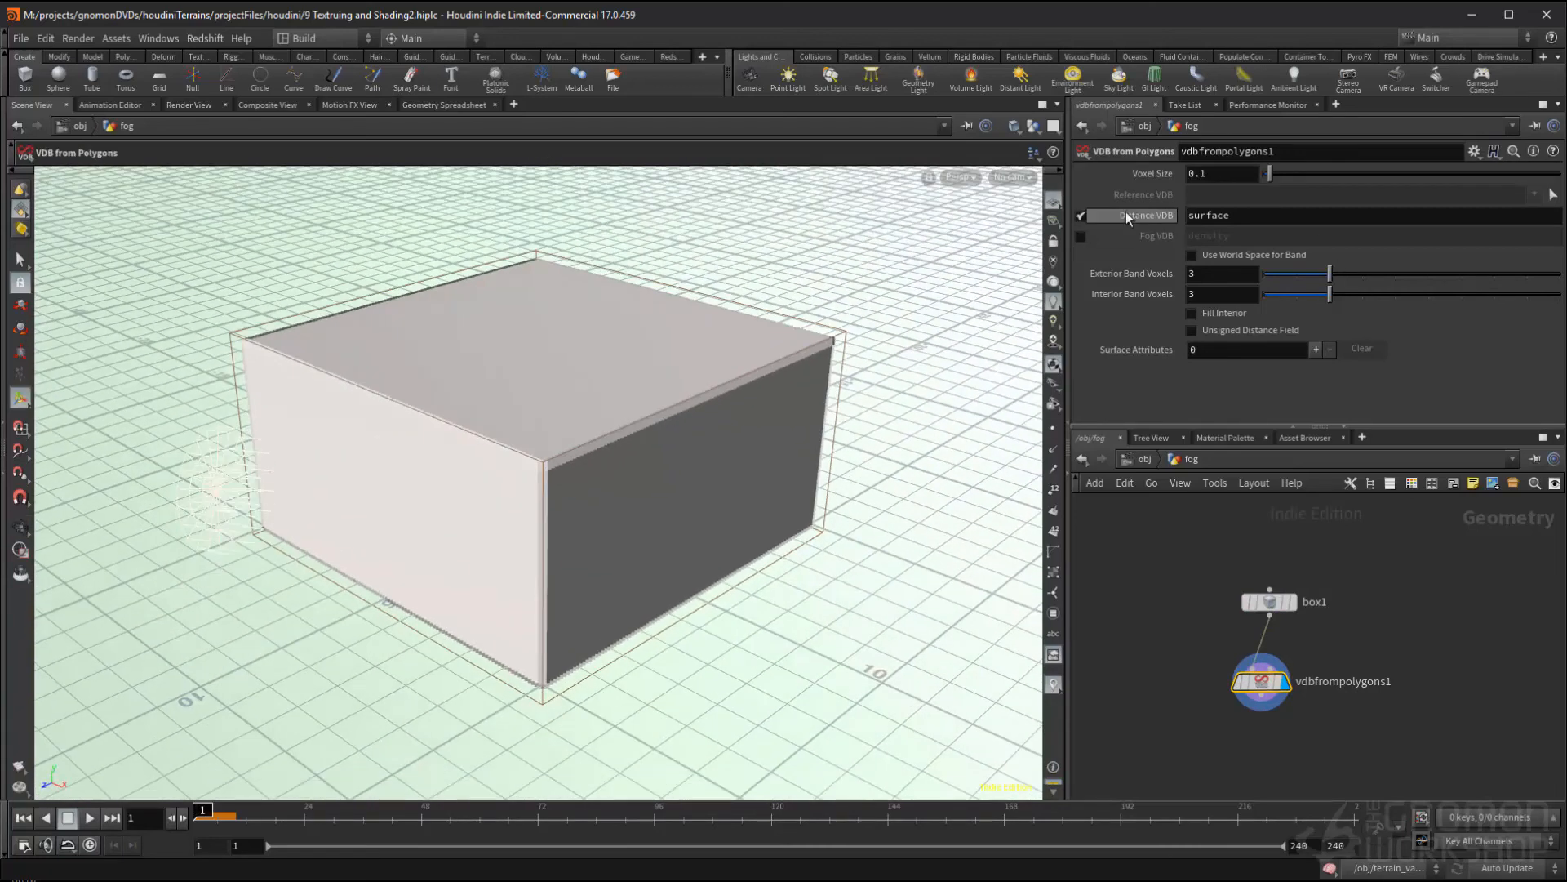
click(1081, 215)
click(1080, 237)
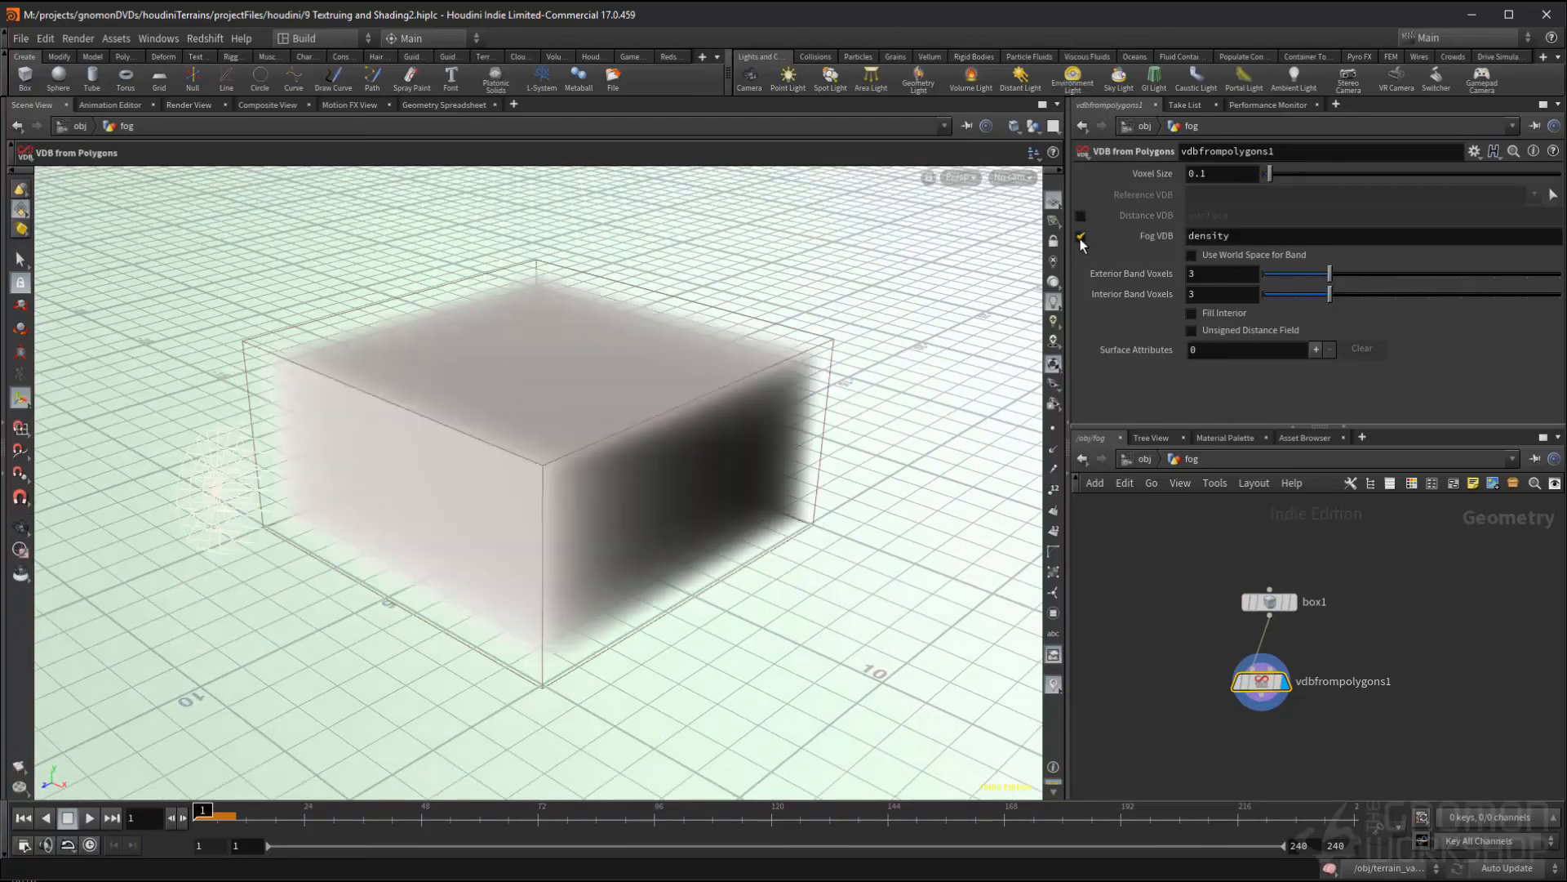
- Examine the fog volume from several angles and check its density field name
mouse_move(774, 308)
alt+mouse_down()
mouse_move(637, 270)
mouse_move(498, 276)
mouse_move(654, 326)
mouse_move(738, 340)
mouse_move(745, 320)
alt+mouse_up()
alt+right_drag(745, 320, 969, 329)
alt+drag(969, 329, 720, 231)
alt+right_drag(721, 231, 963, 339)
alt+middle_drag(962, 340, 795, 476)
key(g)
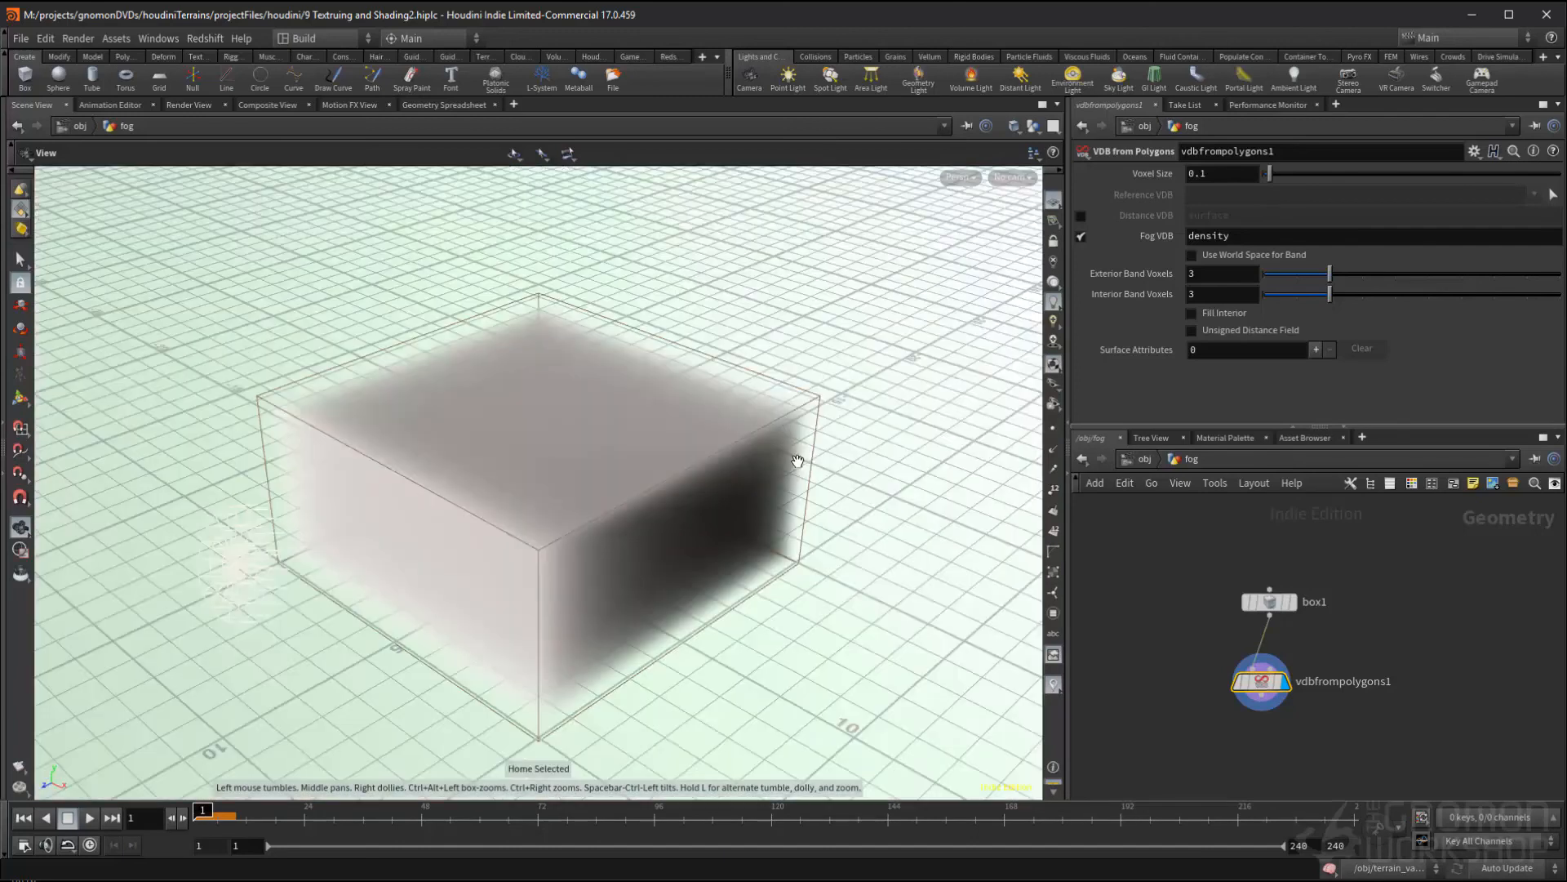
alt+drag(797, 434, 798, 474)
middle_drag(1377, 686, 1360, 623)
key(l)
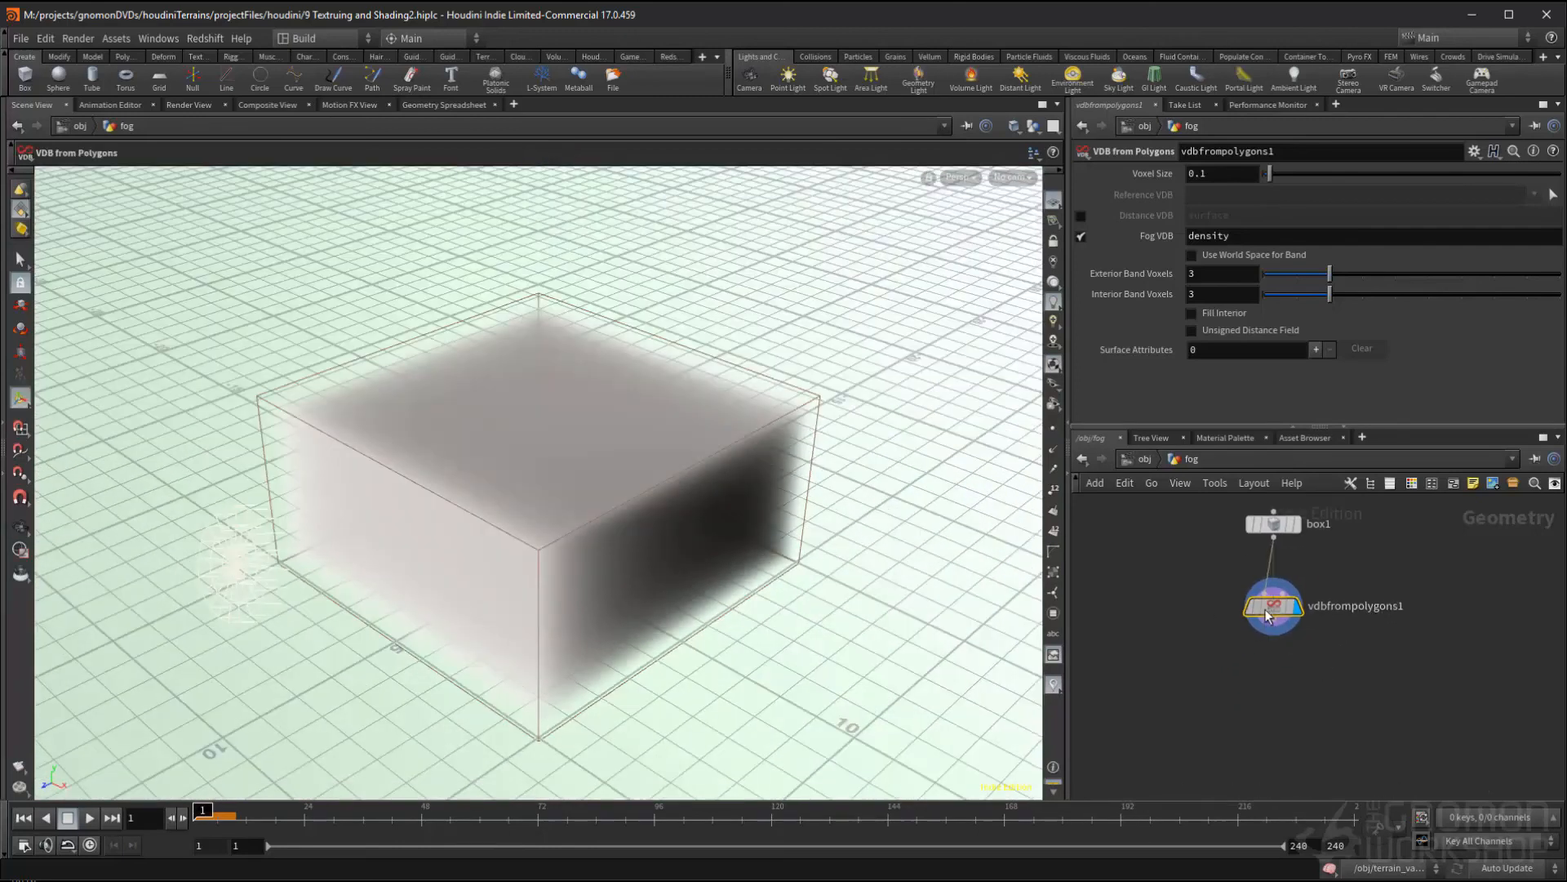
alt+drag(810, 424, 684, 553)
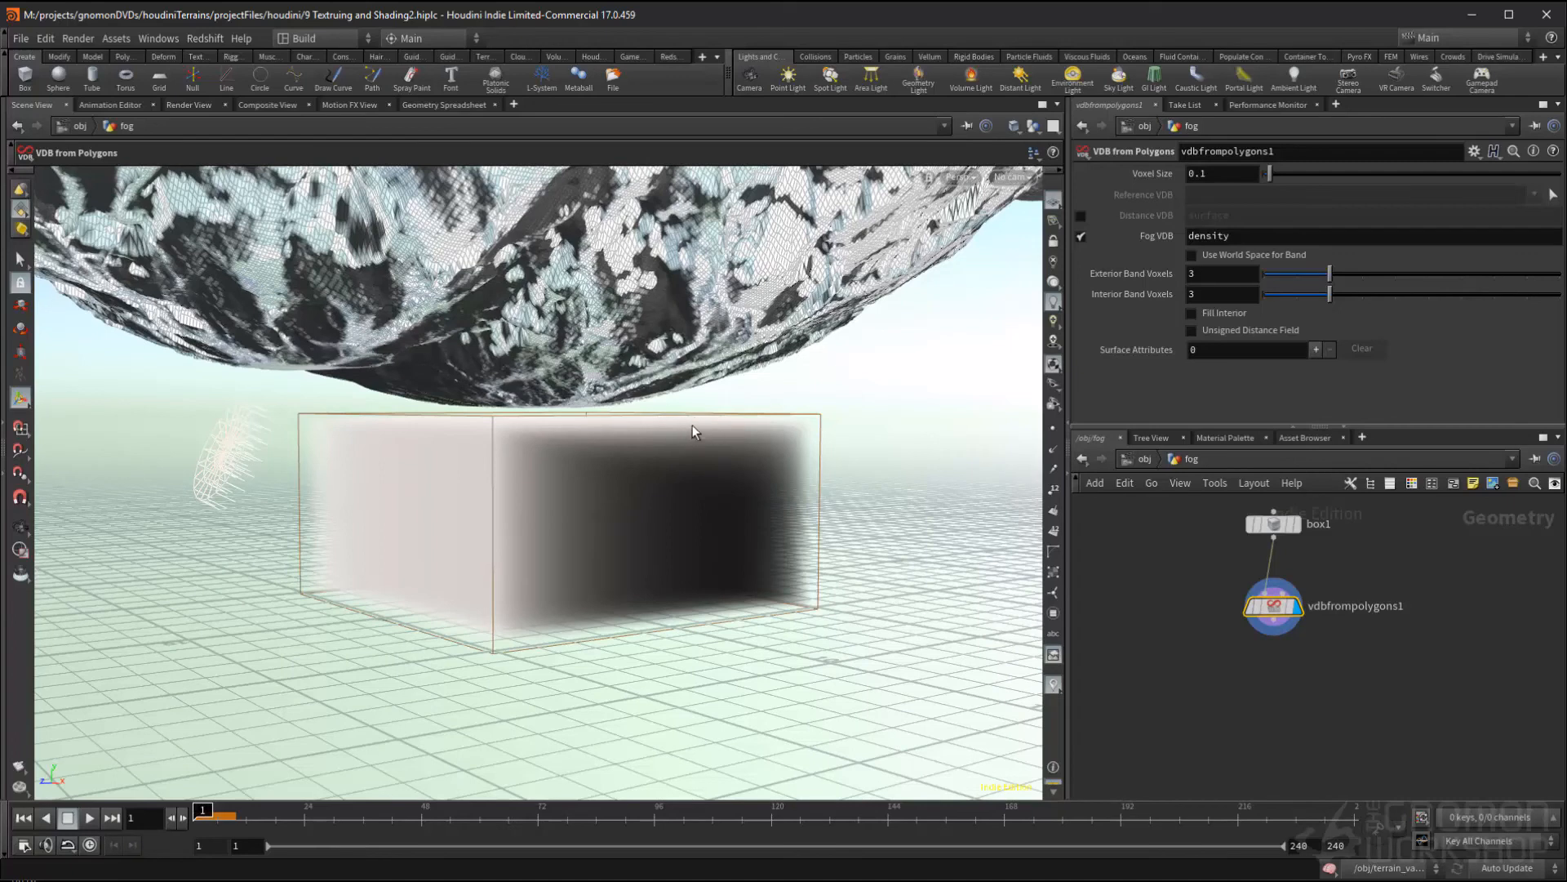
drag(742, 409, 807, 453)
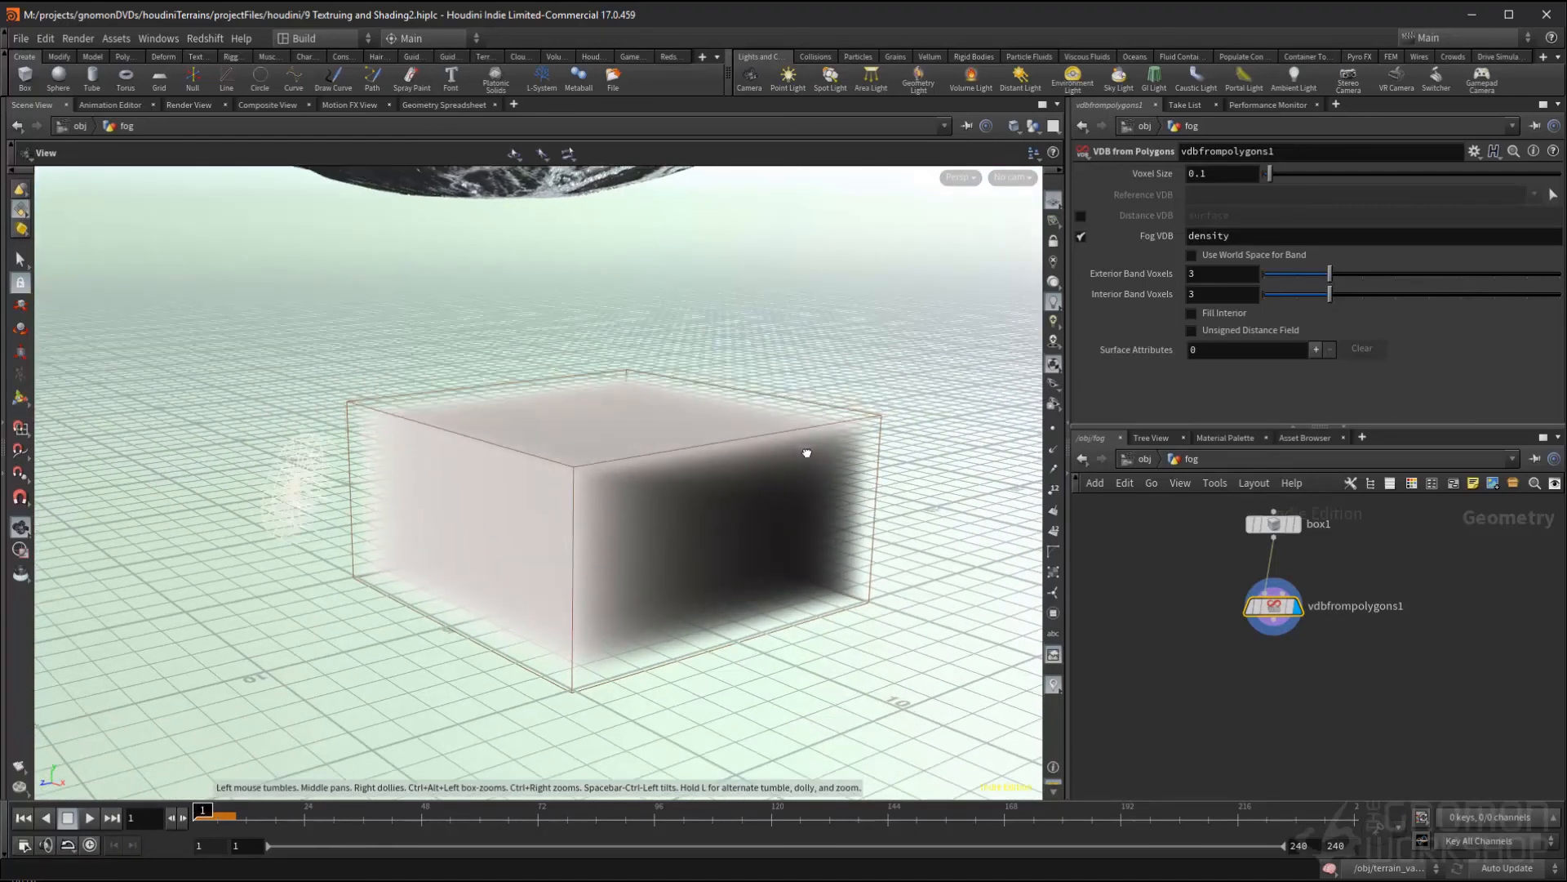
key(Return)
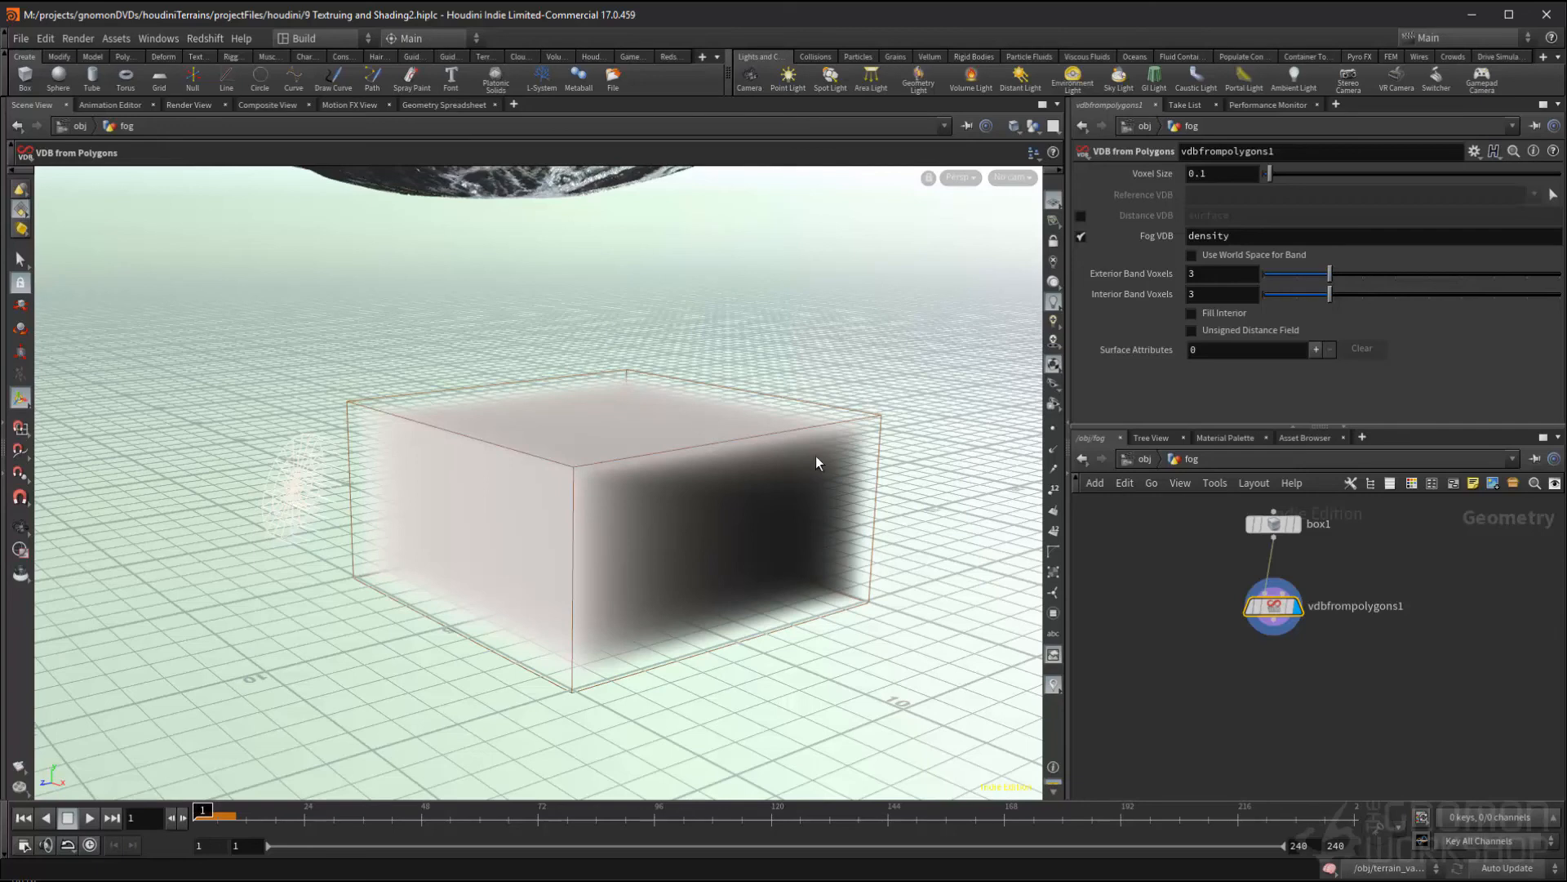
drag(1268, 244, 916, 226)
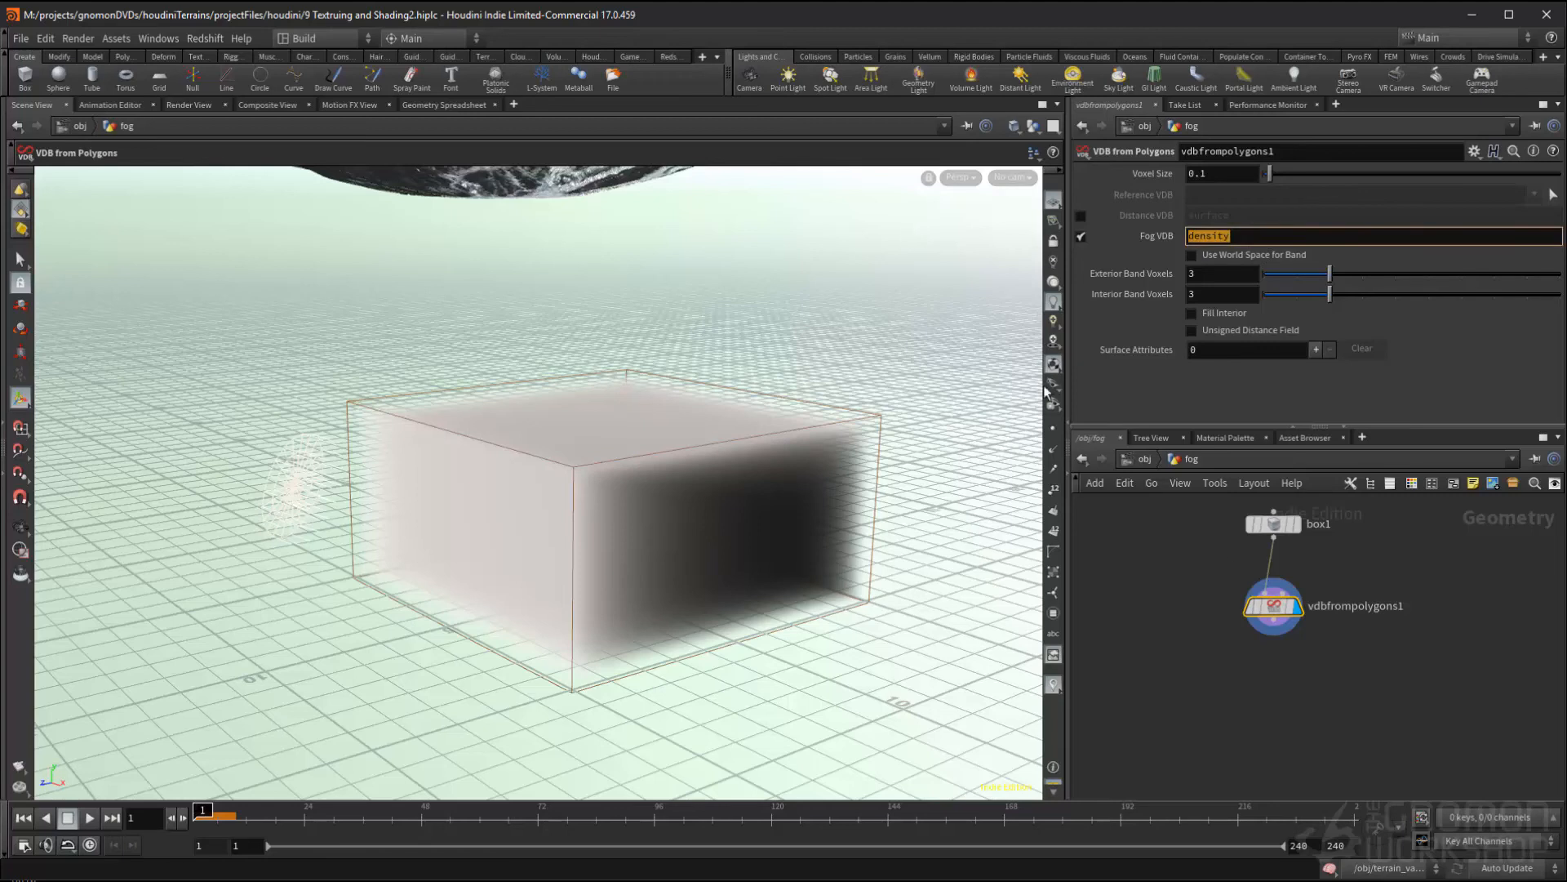
- Add a Volume VOP node fed by vdbfrompolygons1 and make it the displayed node
click(1237, 673)
key(Tab)
text(vo)
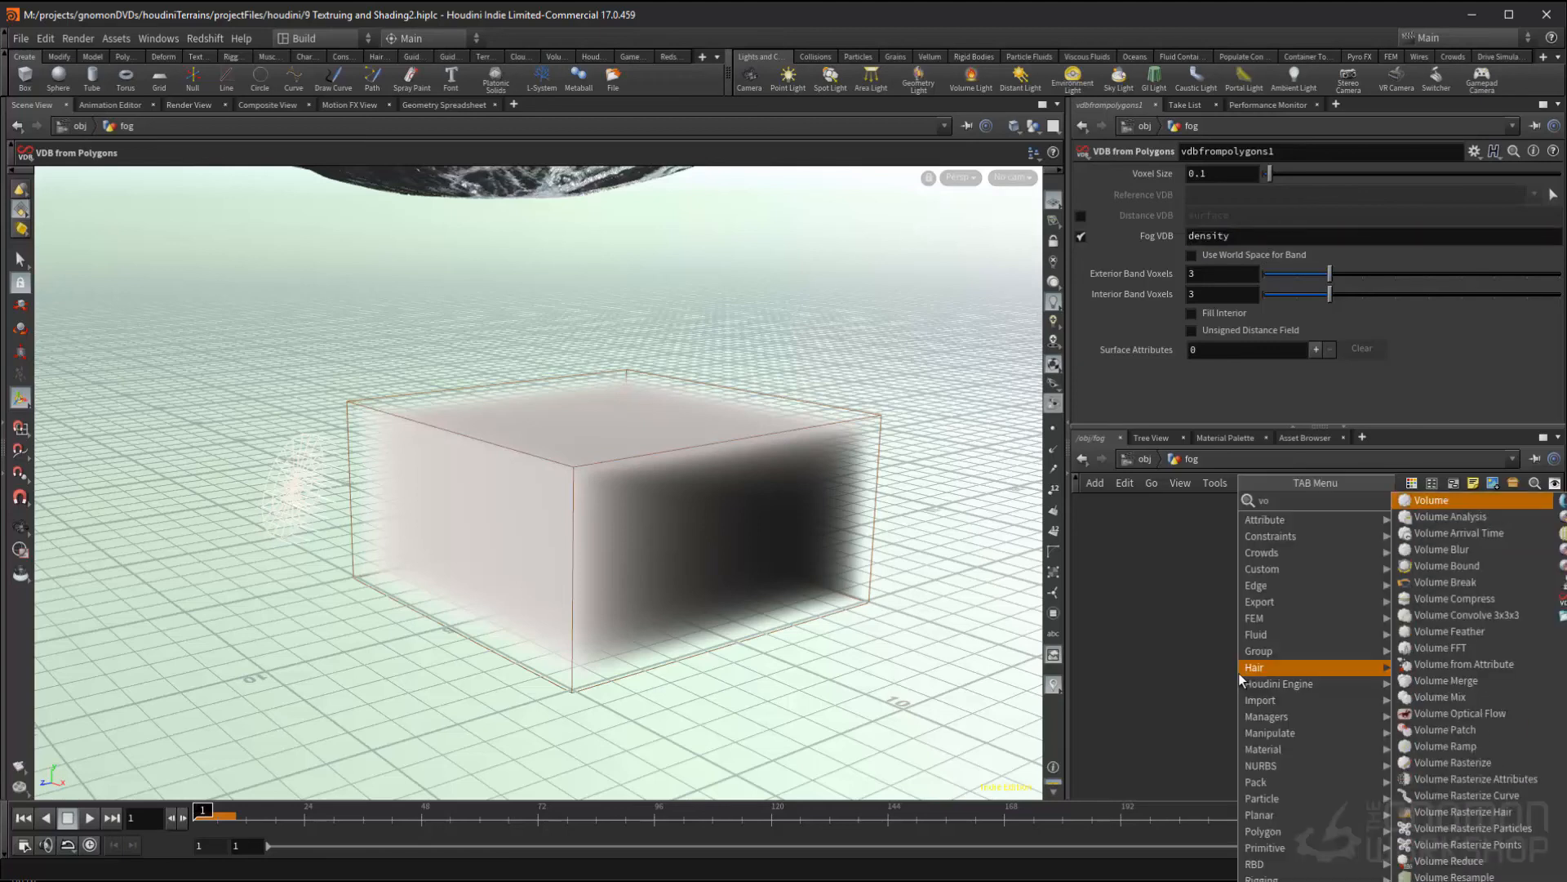
text(lume vop)
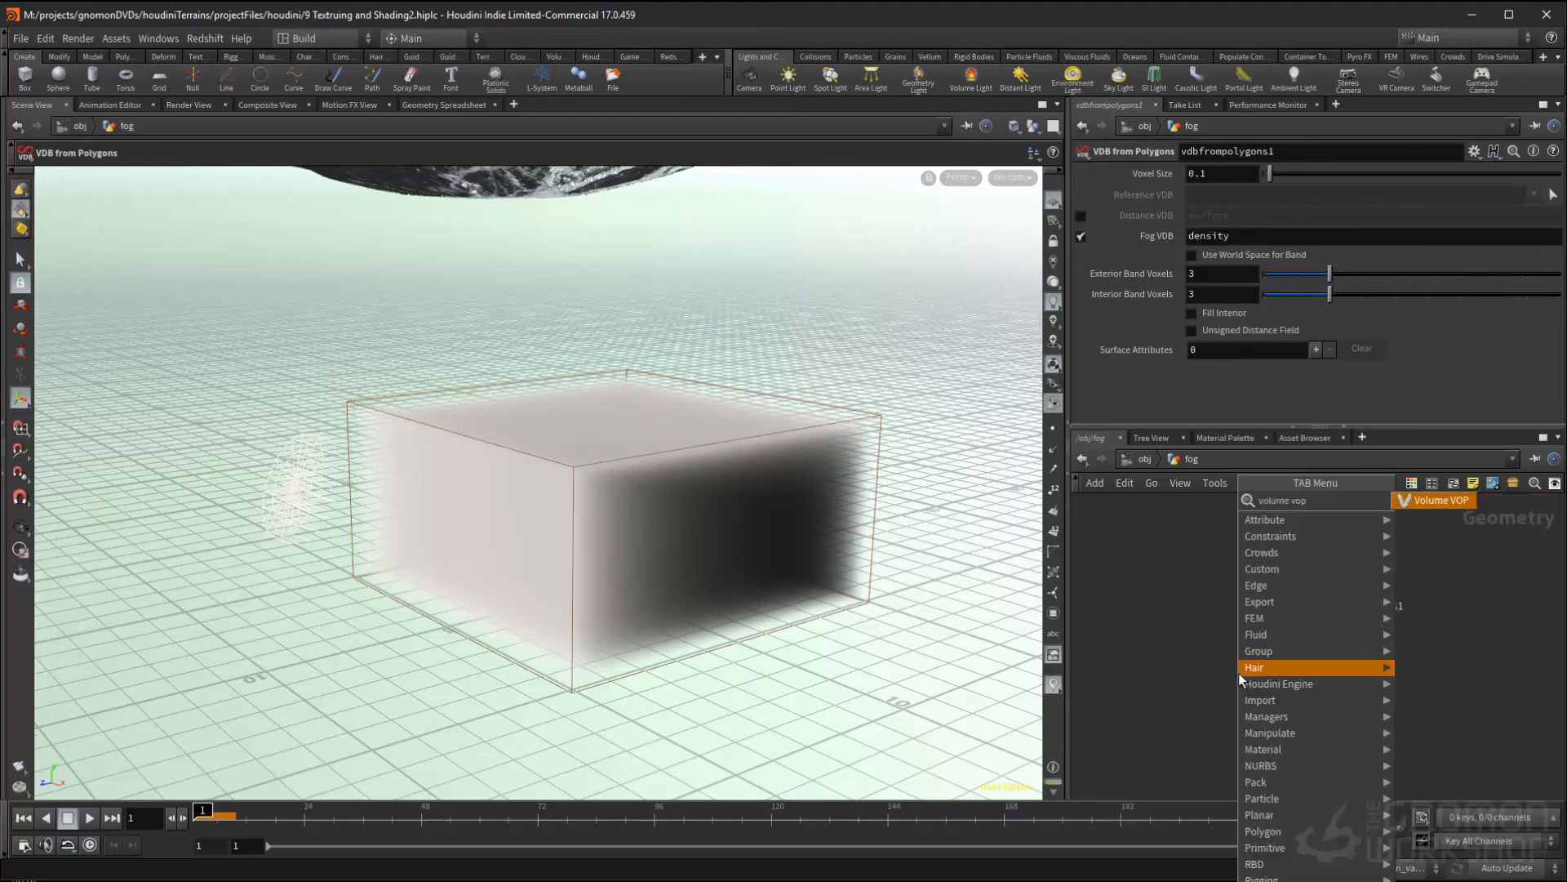
key(Return)
click(1238, 673)
click(1222, 658)
click(1273, 621)
drag(1236, 676, 1270, 688)
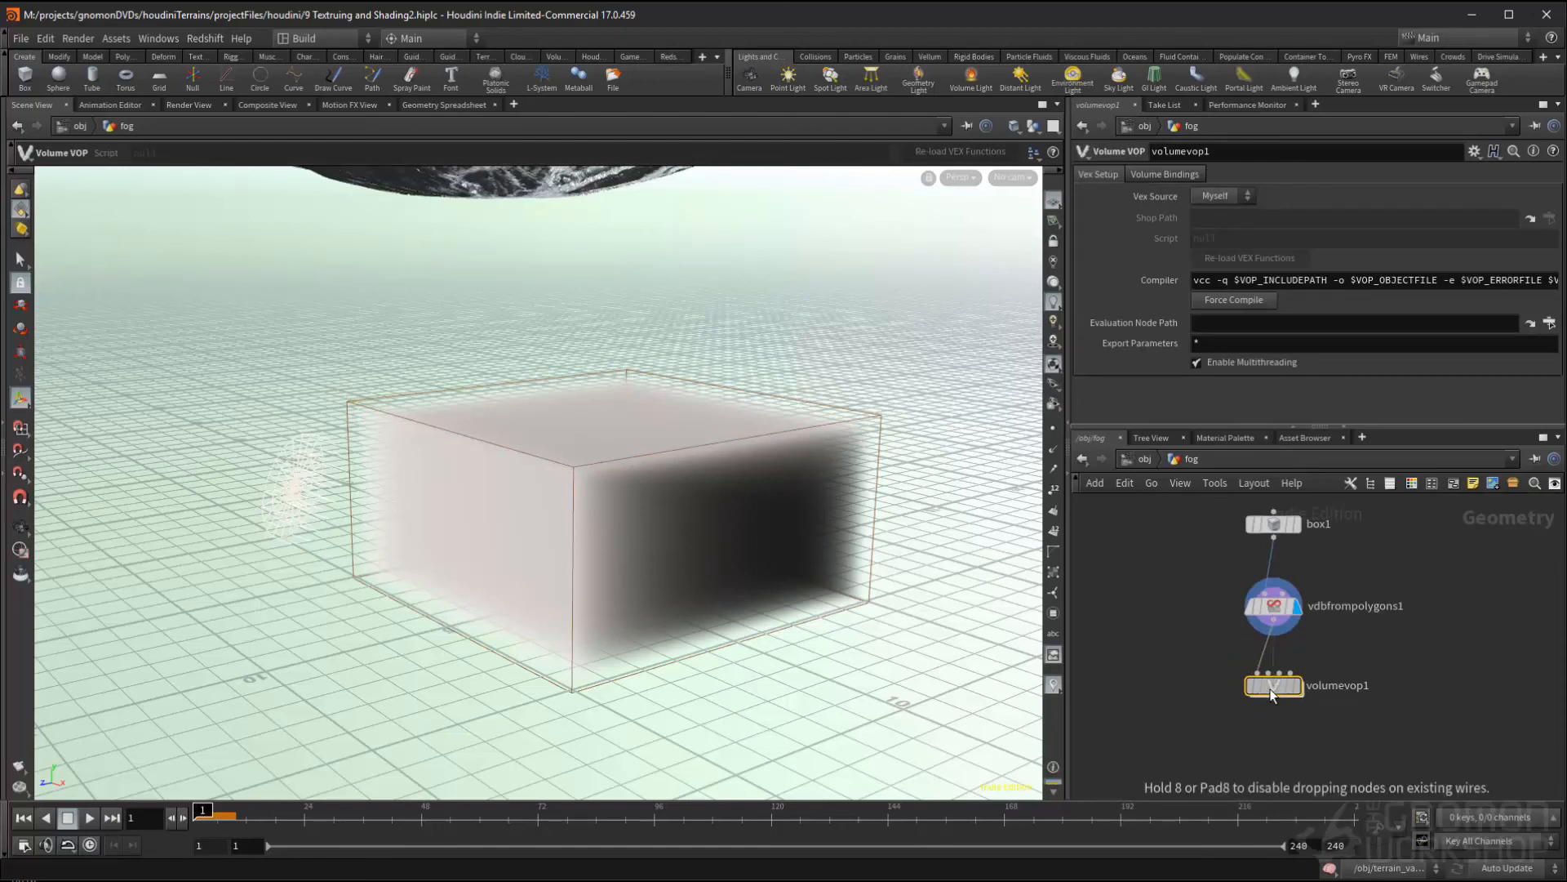
middle_drag(1344, 659, 1340, 651)
click(1288, 679)
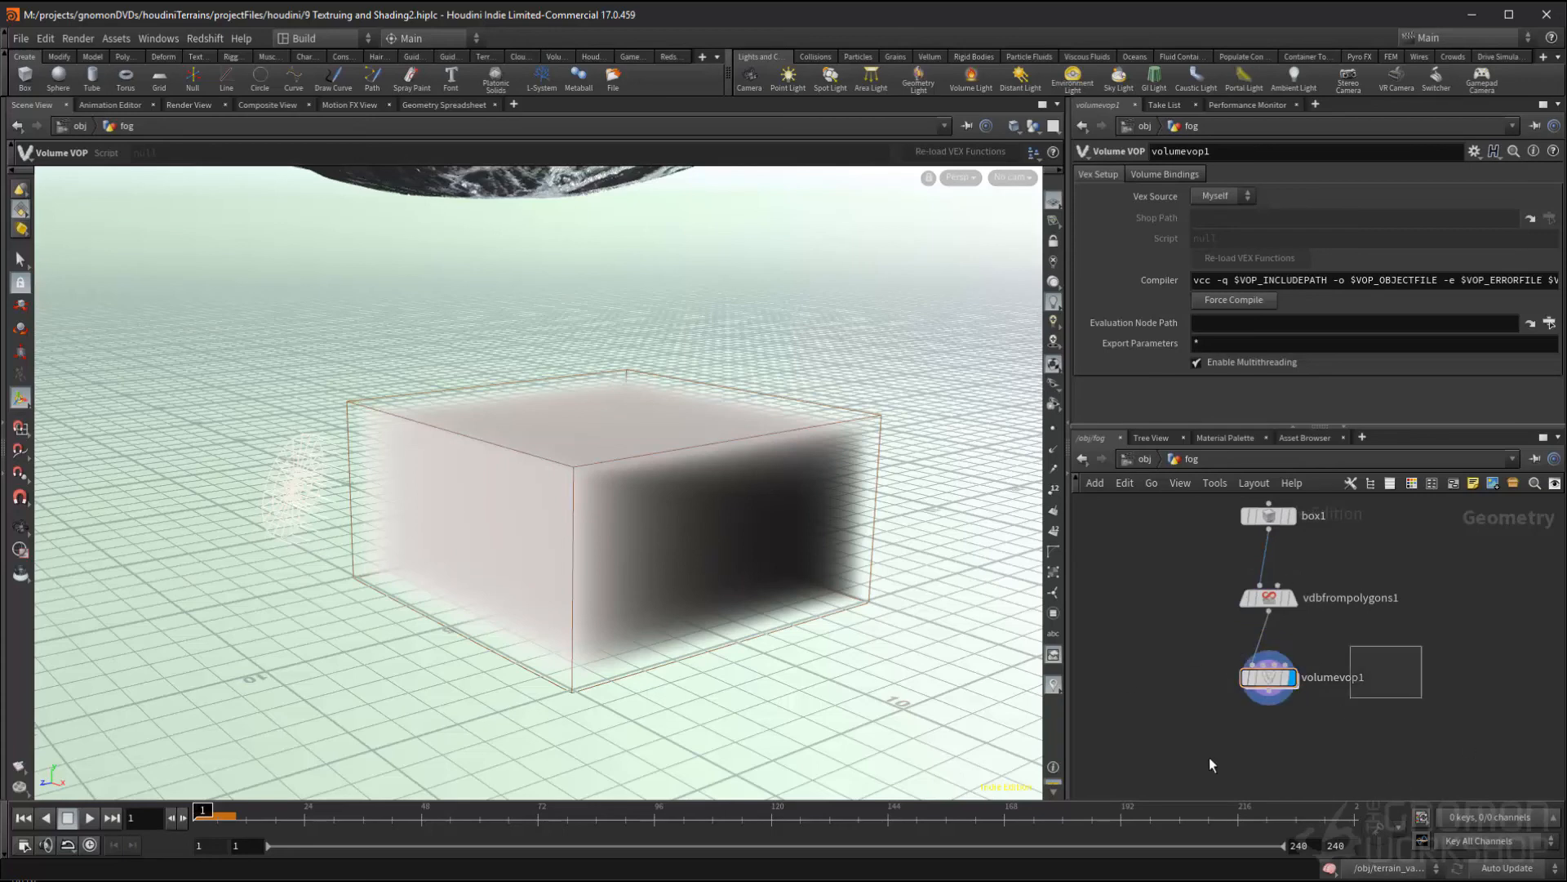
- Open the network inside volumevop1 and bring its global parameters and output nodes into view
double_click(1268, 677)
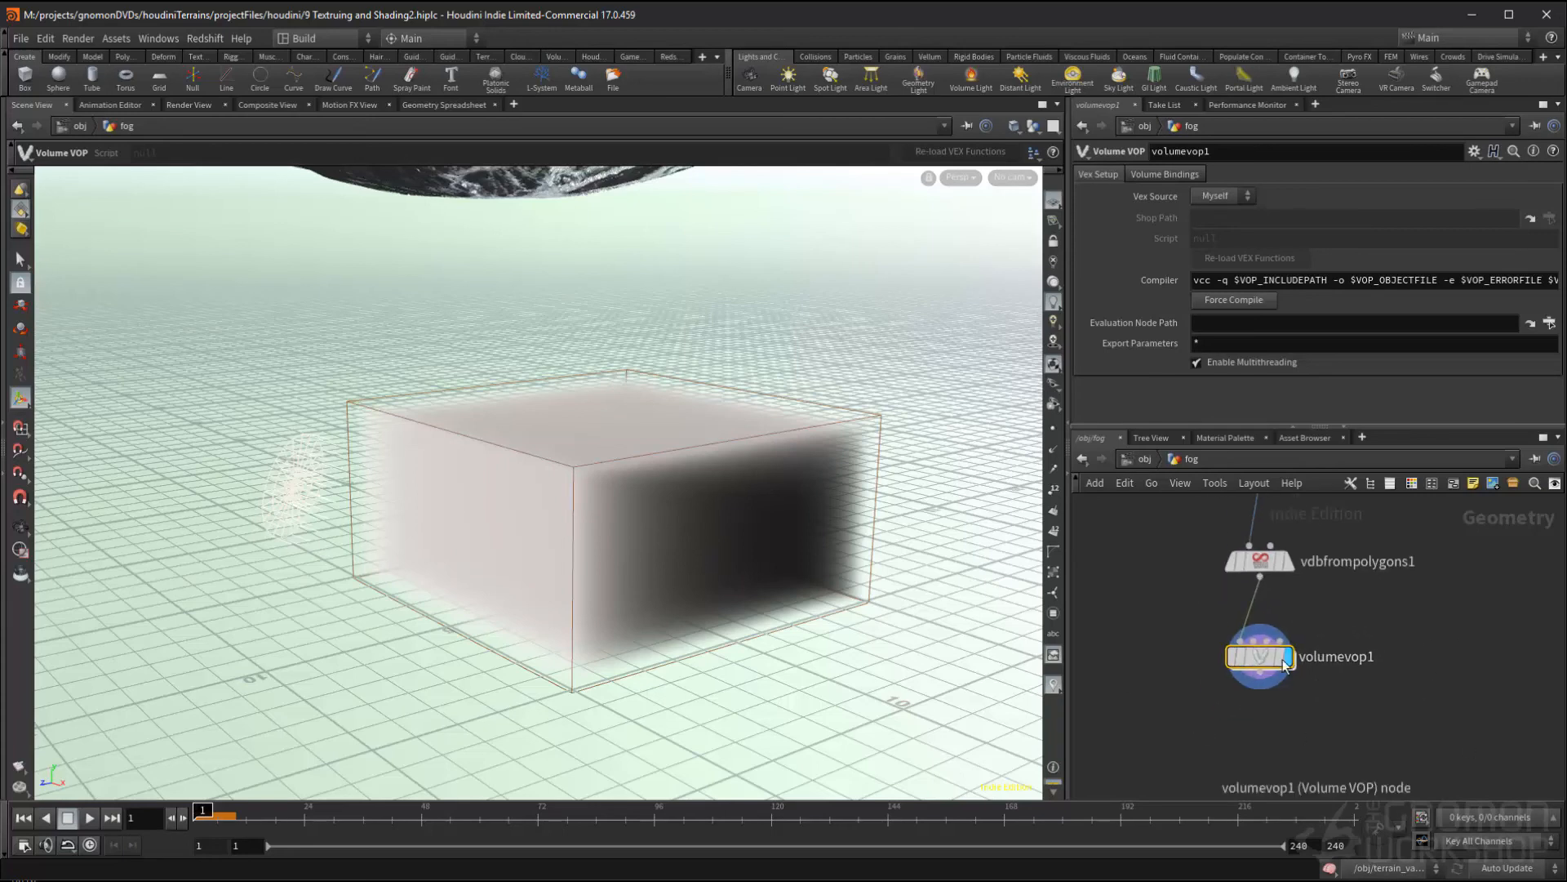
middle_drag(1437, 615, 1323, 616)
drag(1307, 540, 1404, 609)
scroll(1257, 658, up, 2)
scroll(1379, 657, down, 1)
middle_drag(1251, 663, 1284, 636)
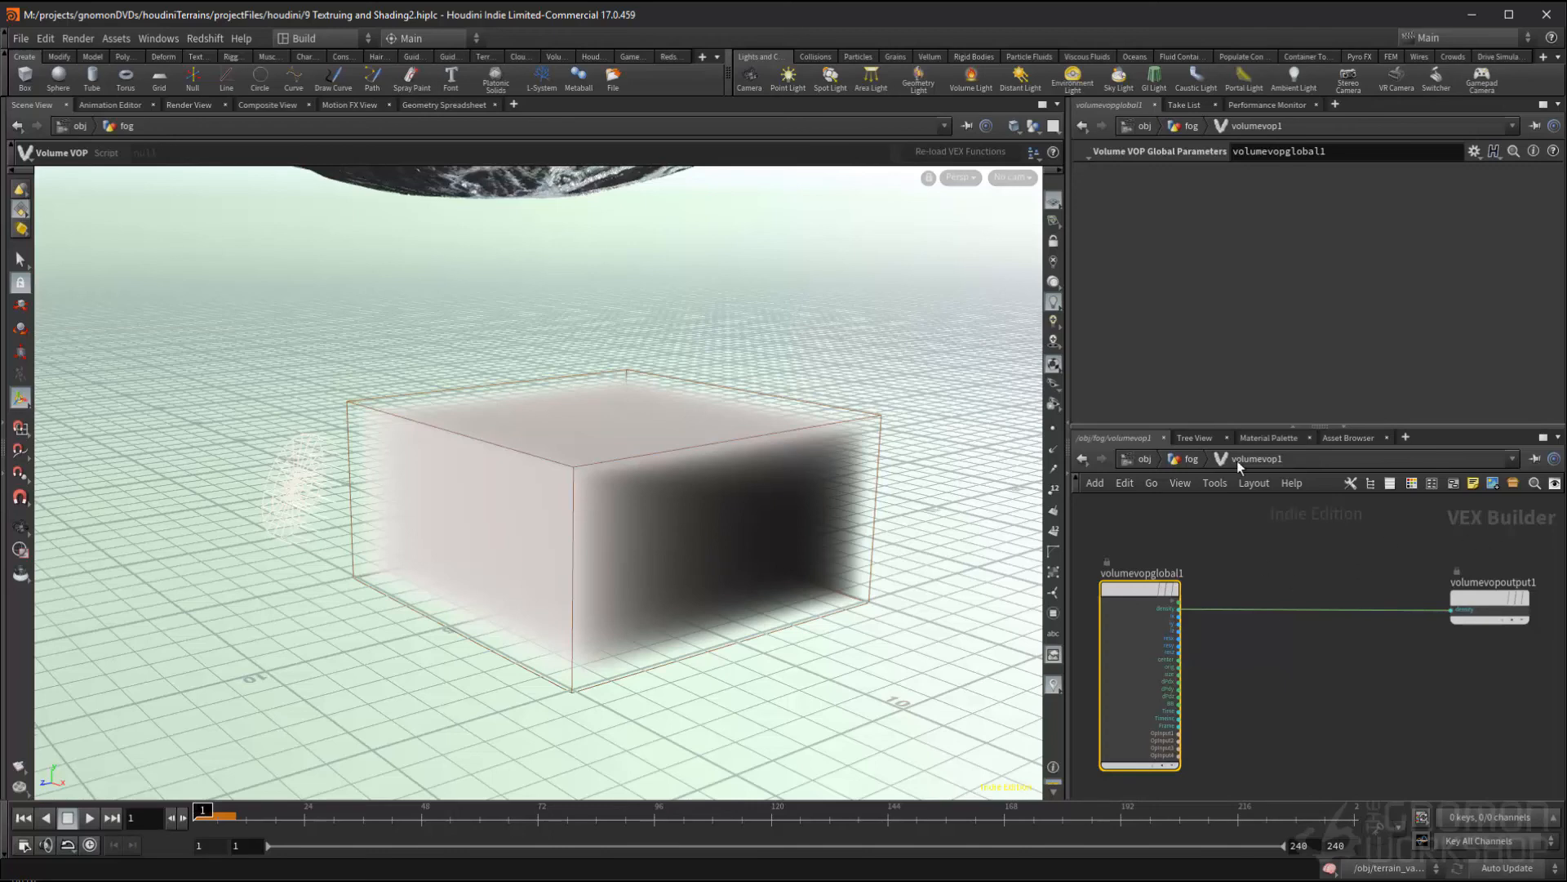
click(1345, 699)
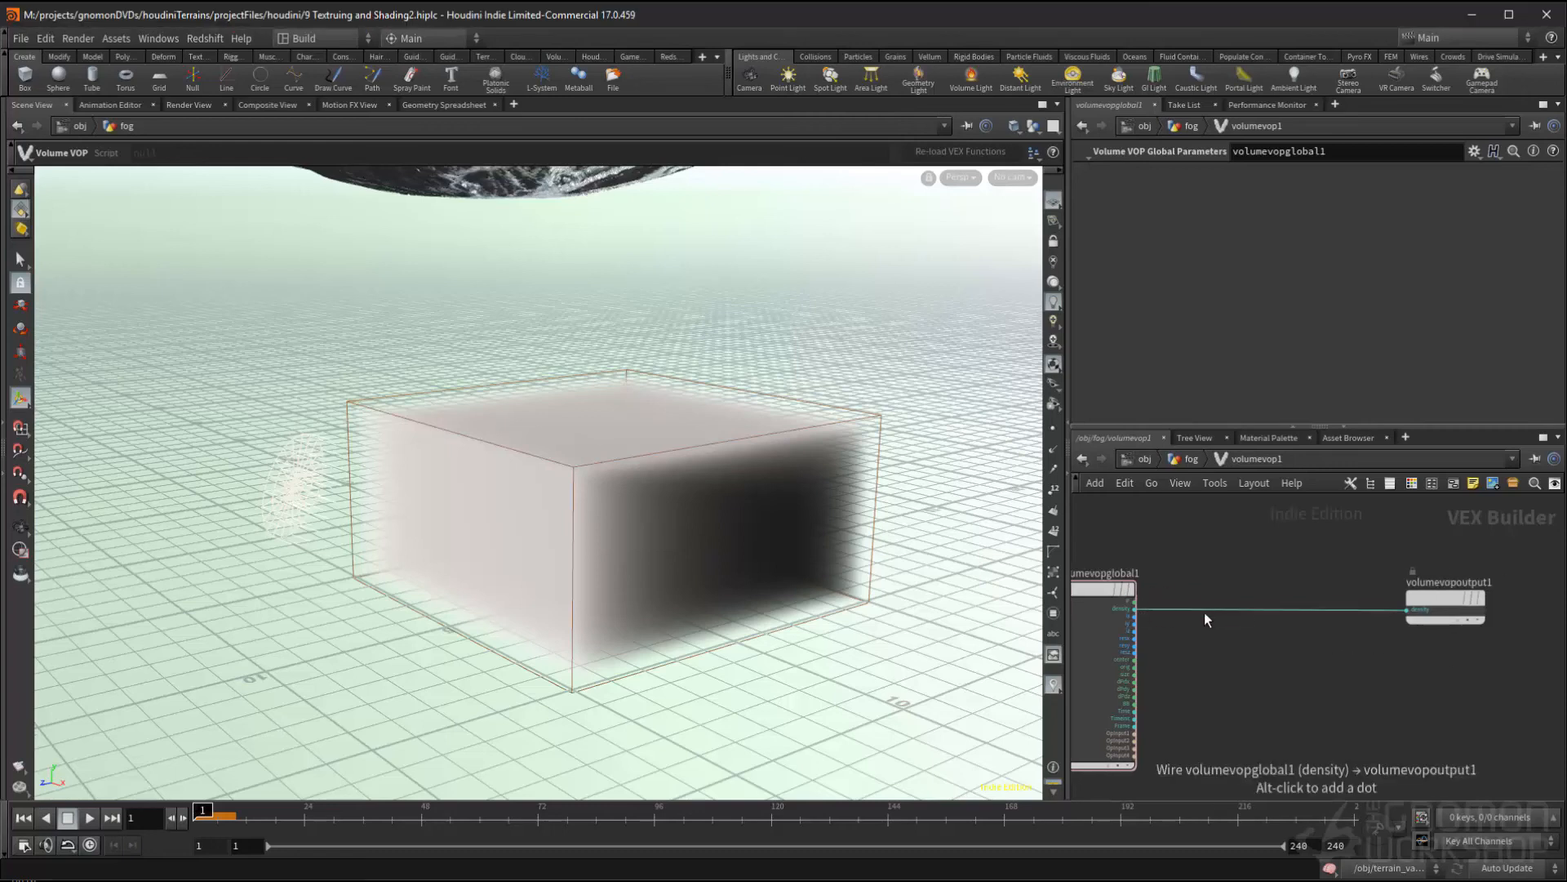
- Add a Vector to Float node and feed it the position P from volumevopglobal1
key(Tab)
text(vectotofloat)
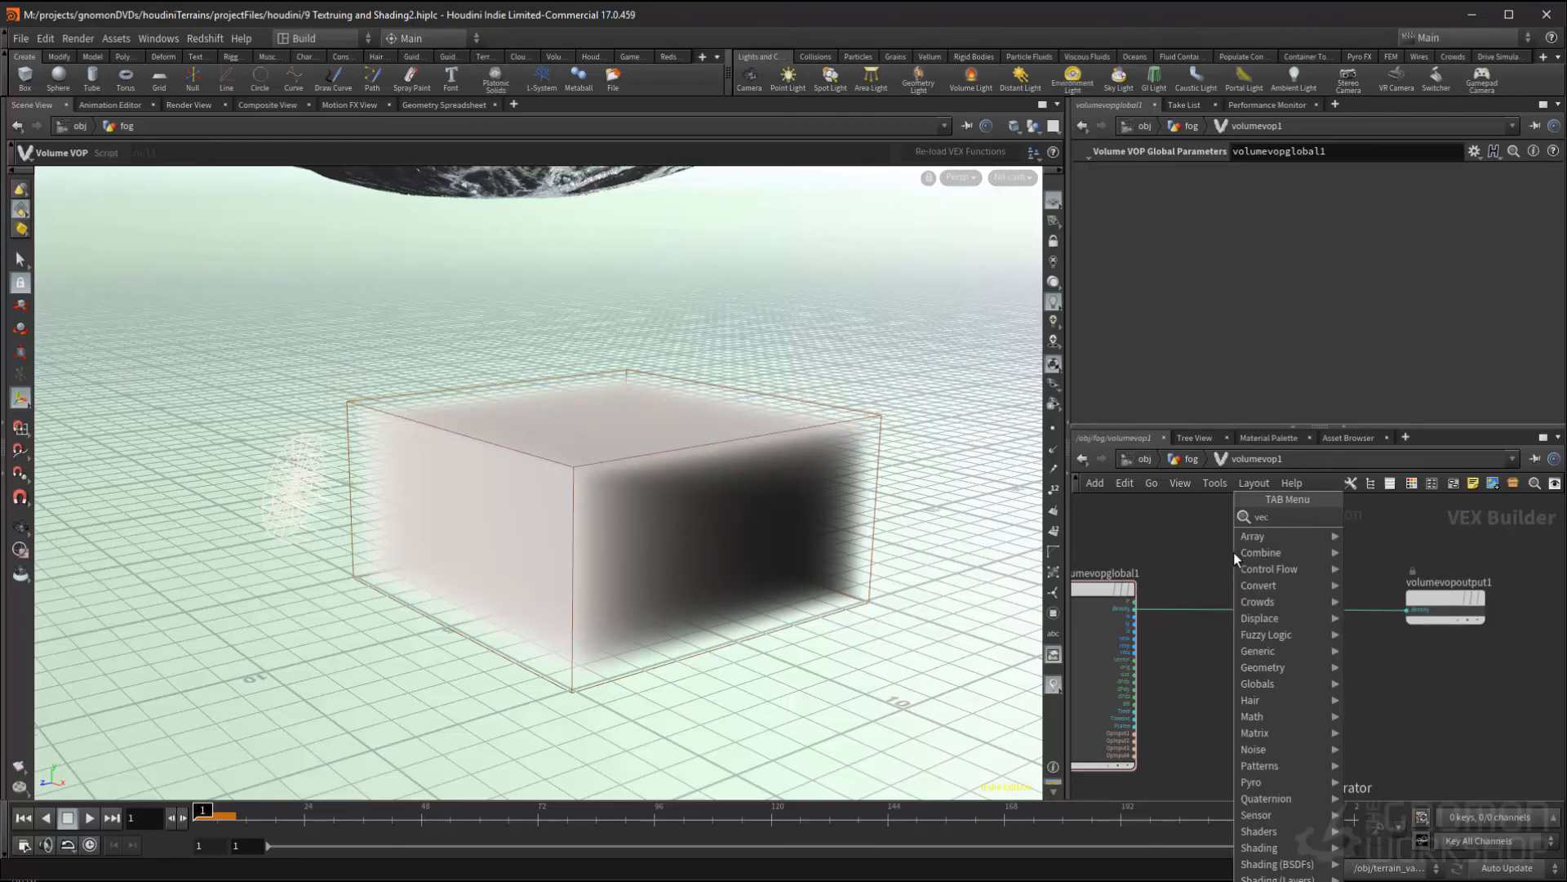
key(Return)
click(1232, 552)
scroll(1264, 655, up, 5)
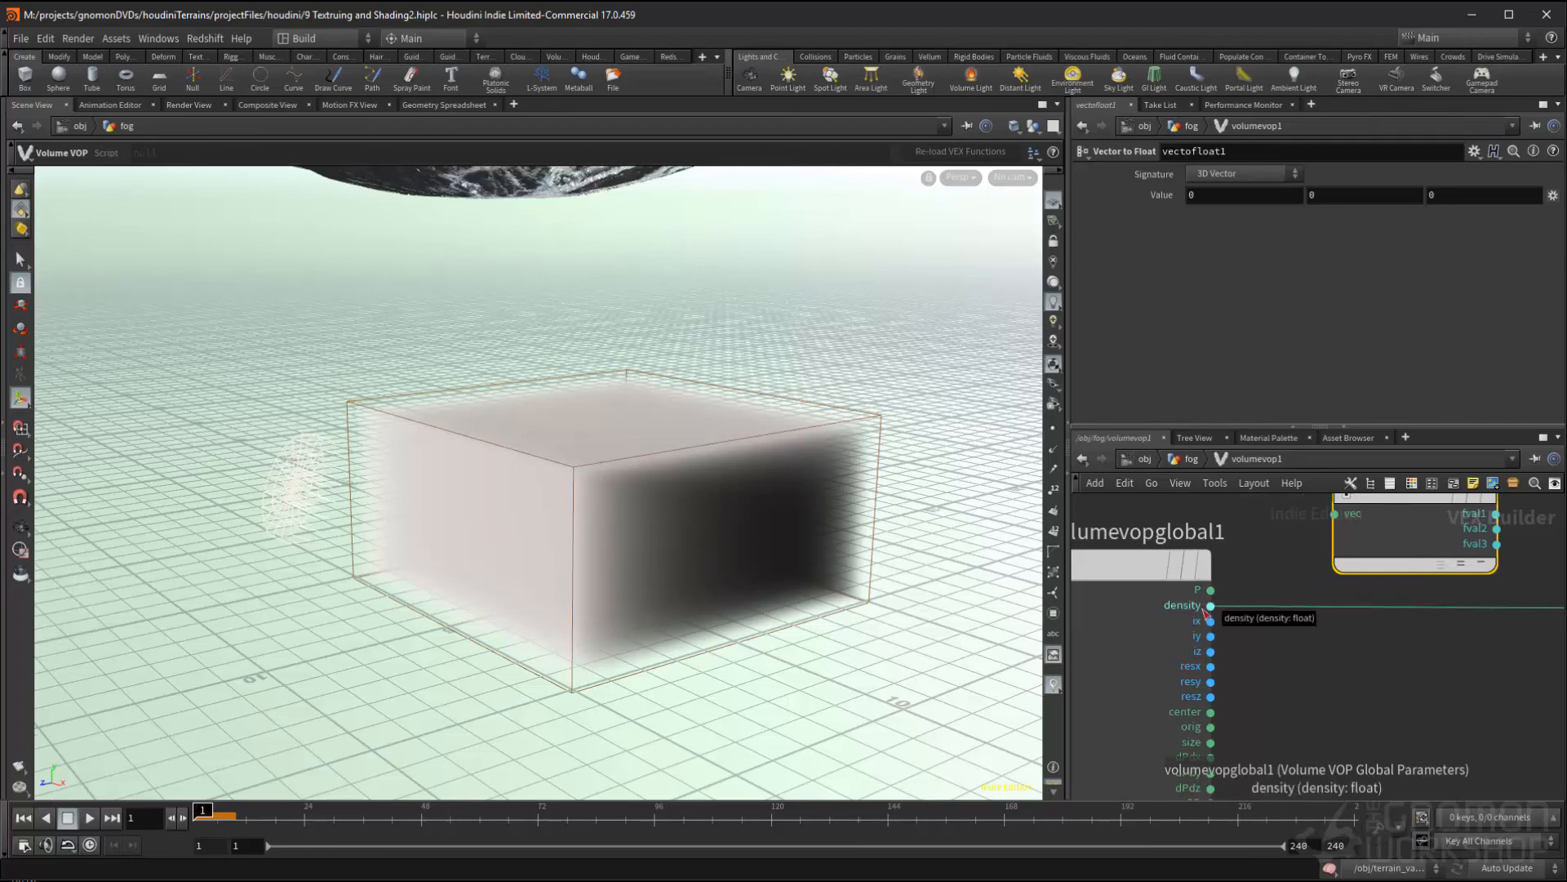
scroll(1207, 610, down, 3)
drag(1216, 624, 1301, 572)
- Move volumevopoutput1 farther from the Vector to Float node to make room along the density wire
middle_drag(1477, 604, 1319, 596)
scroll(1319, 596, down, 2)
drag(1457, 618, 1547, 623)
middle_drag(1422, 585, 1289, 591)
scroll(1344, 591, down, 1)
drag(1395, 611, 1510, 614)
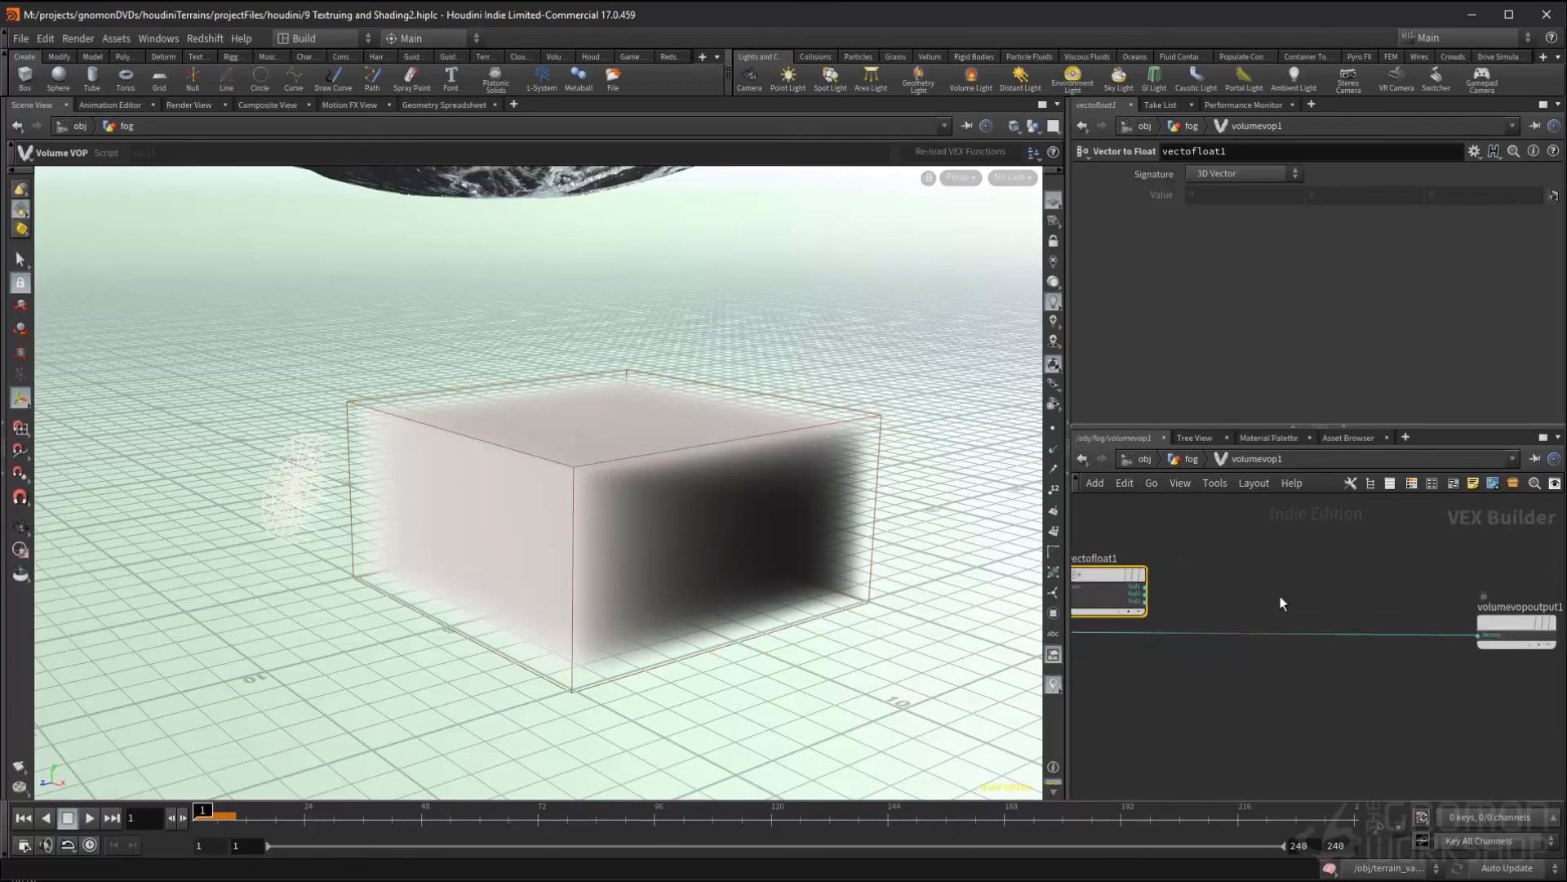
- Insert a Multiply node into the density wire and connect the Vector to Float's fval2 as its second input
middle_drag(1283, 595, 1385, 591)
key(Tab)
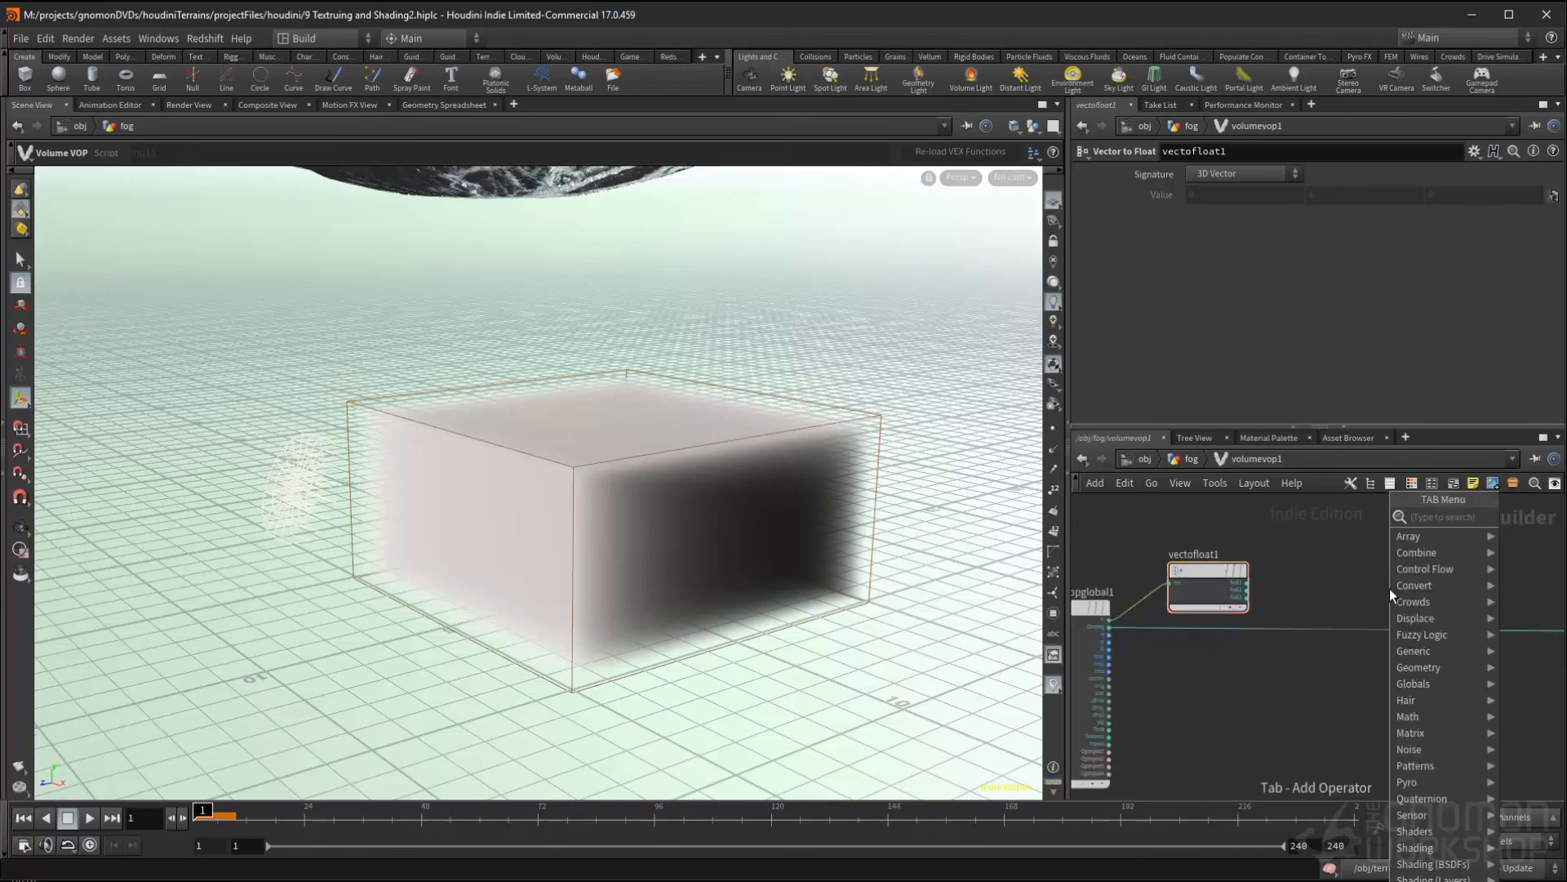
text(mult)
key(Return)
click(1390, 595)
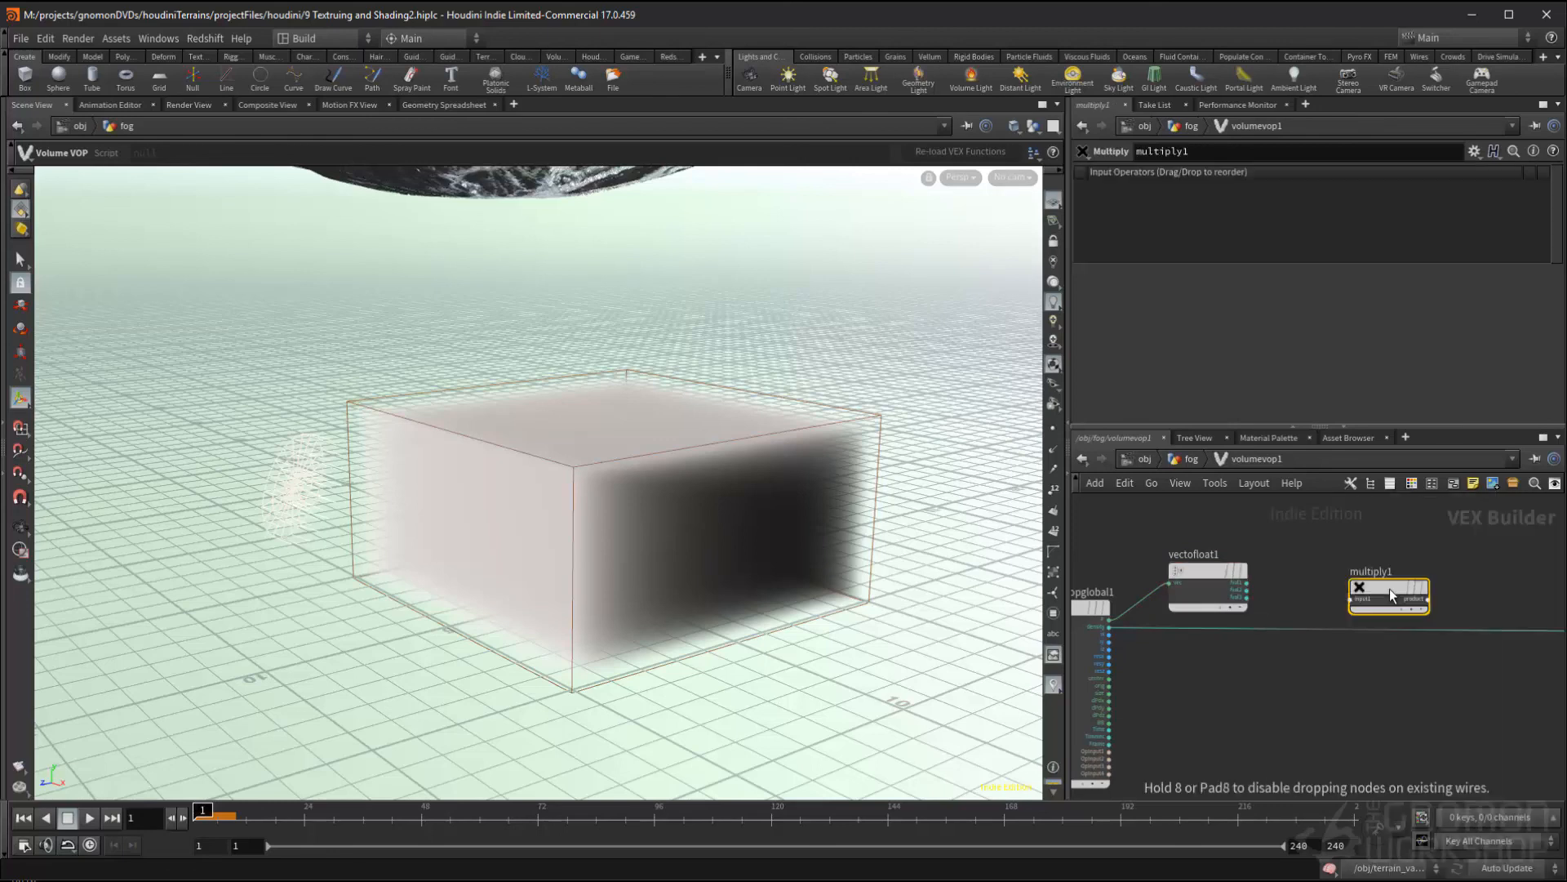
drag(1399, 607, 1448, 639)
click(1244, 595)
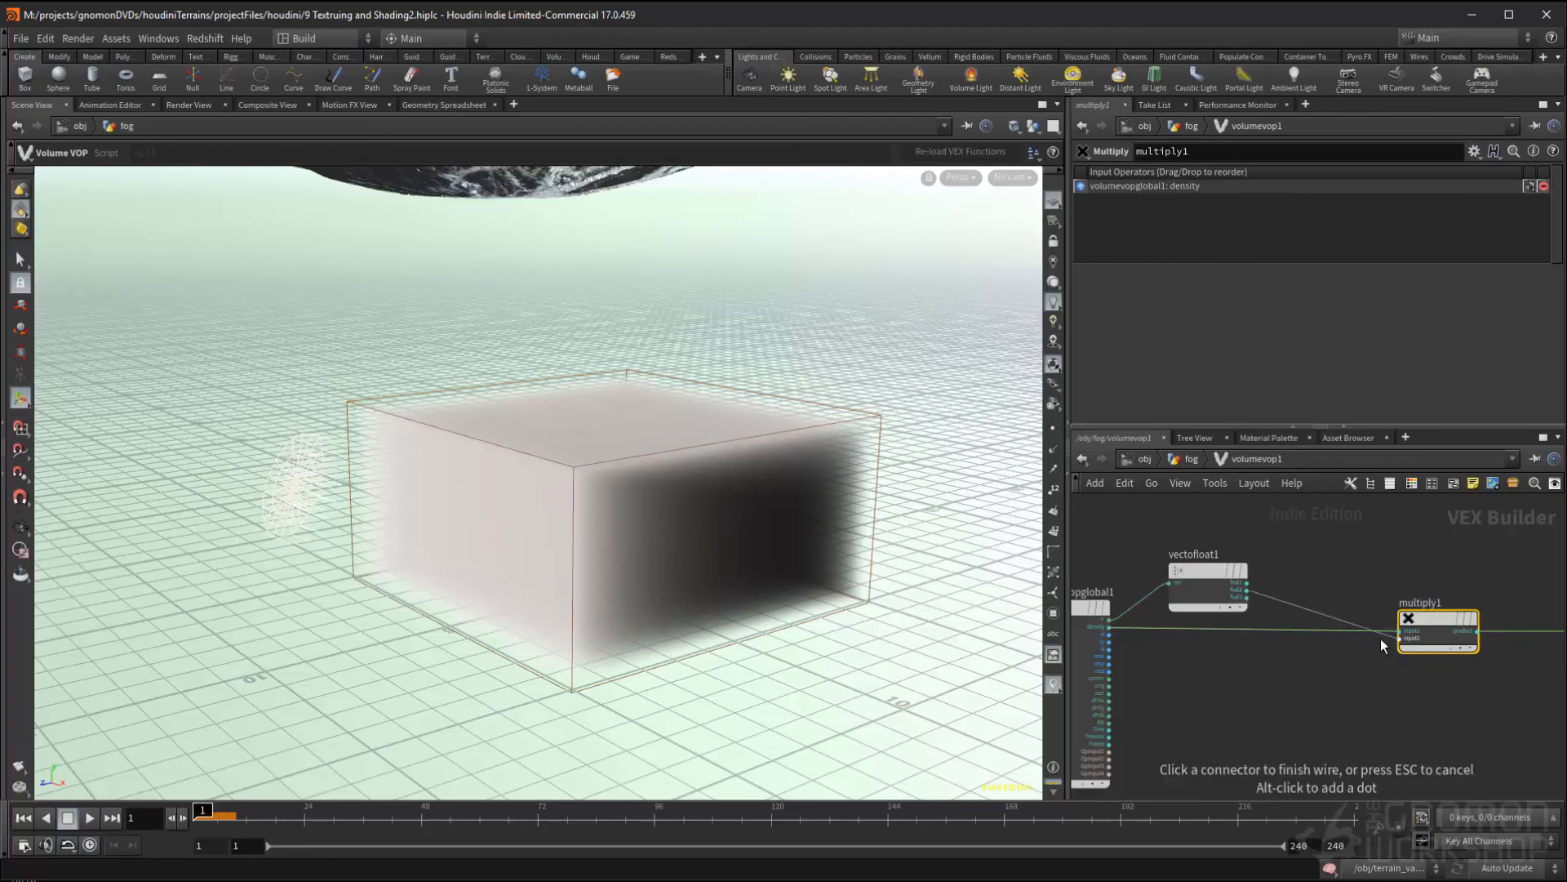
click(1380, 639)
middle_drag(1336, 663, 1178, 635)
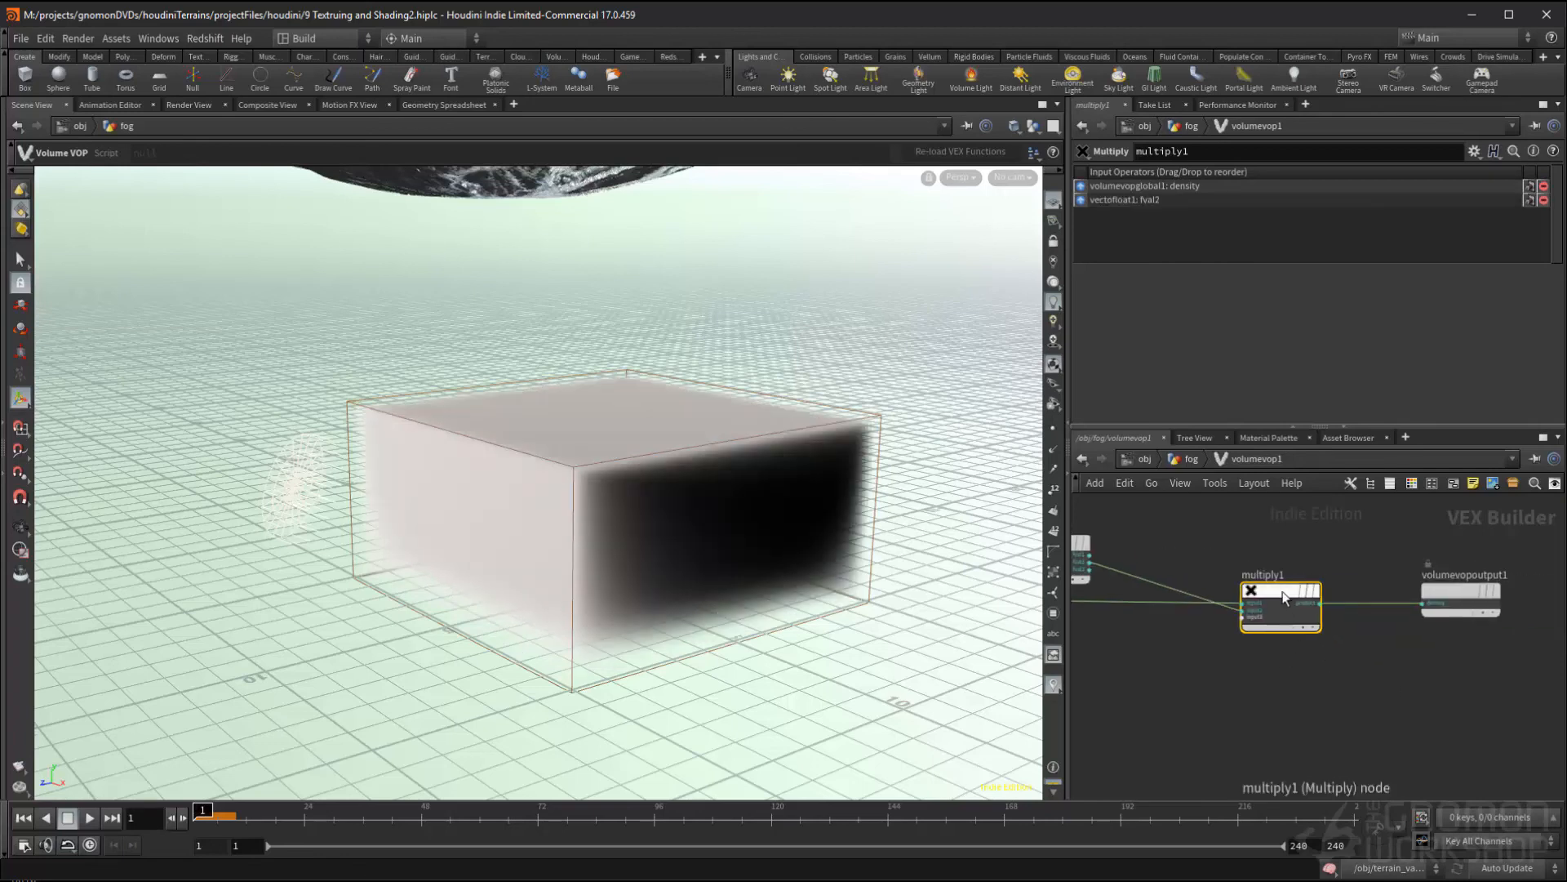
drag(1213, 536, 1491, 642)
middle_drag(1359, 586, 1464, 581)
alt+drag(867, 542, 871, 508)
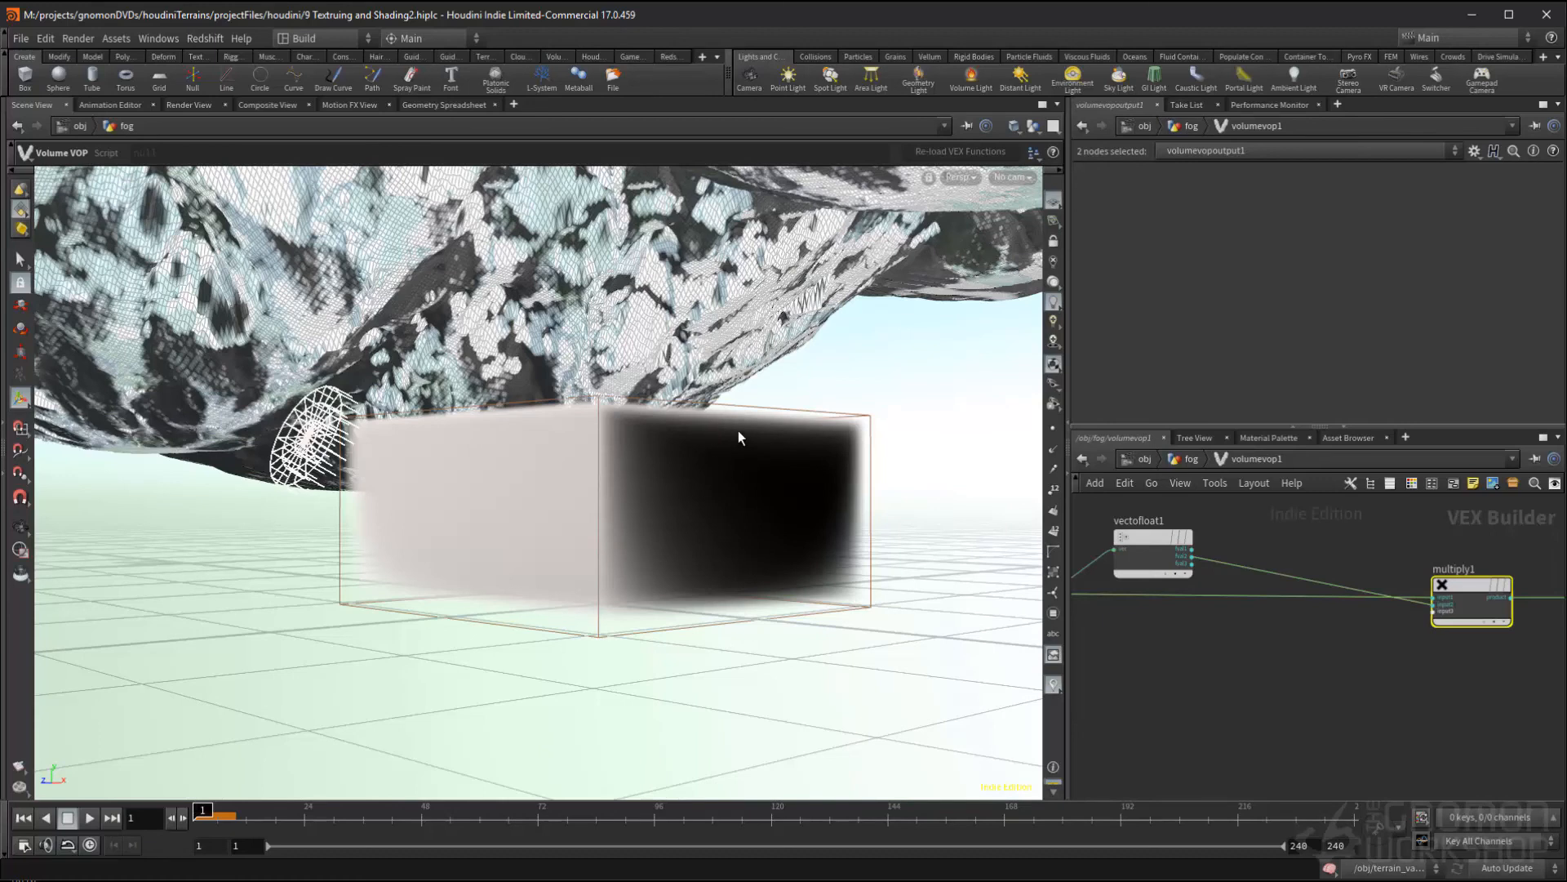
alt+drag(704, 584, 747, 625)
- Insert a Fit Range node between vectofloat1 and multiply1 and tidy the two upper nodes' placement
middle_drag(1315, 537, 1317, 586)
click(1316, 586)
key(Tab)
text(fitrange)
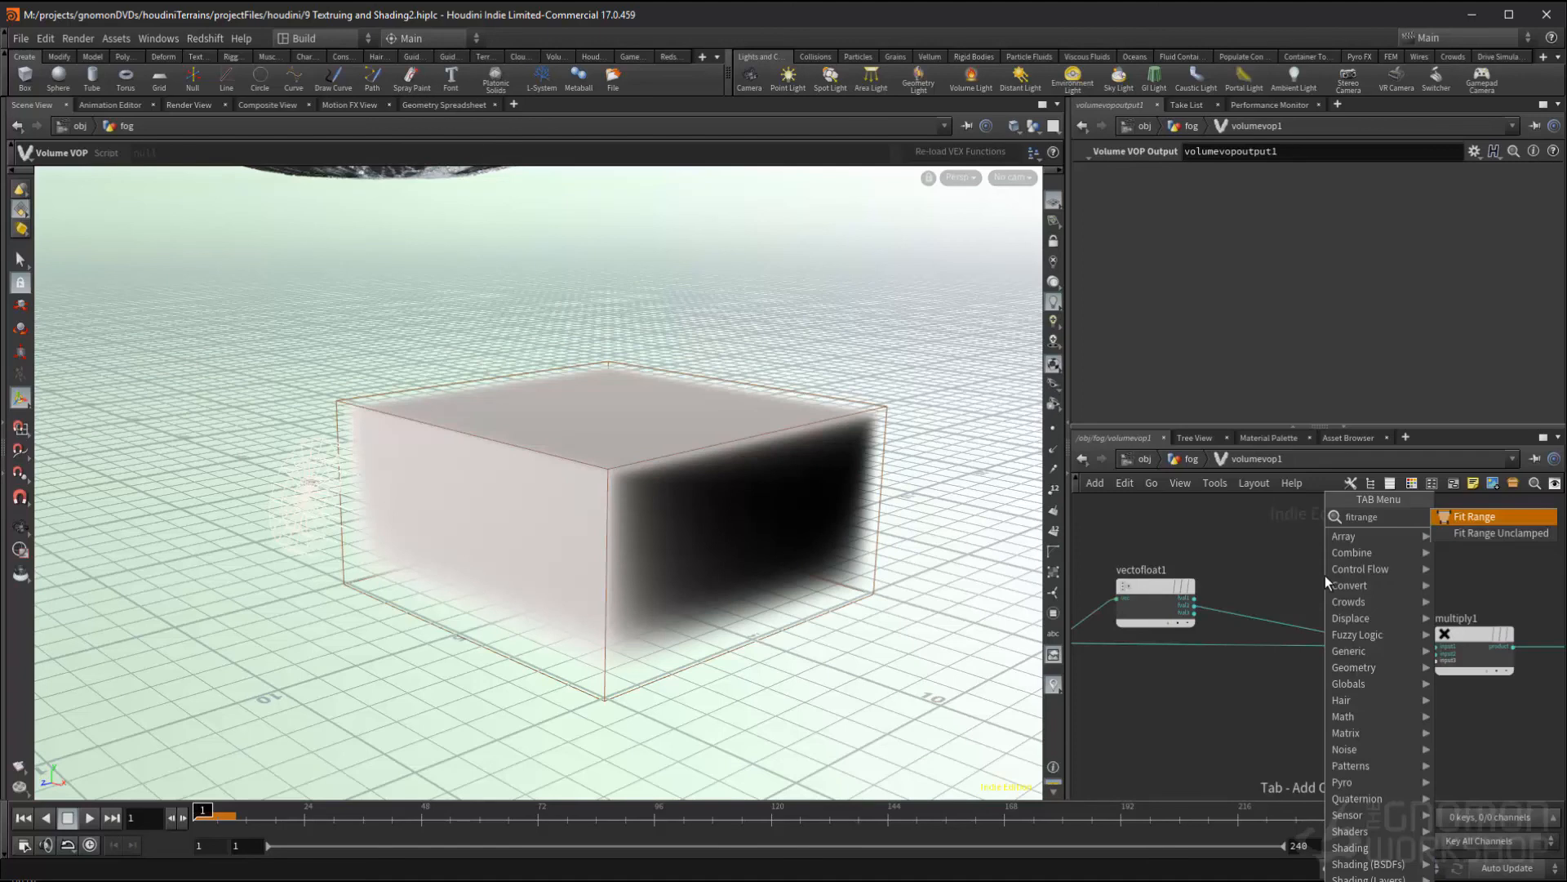
key(Return)
click(1325, 575)
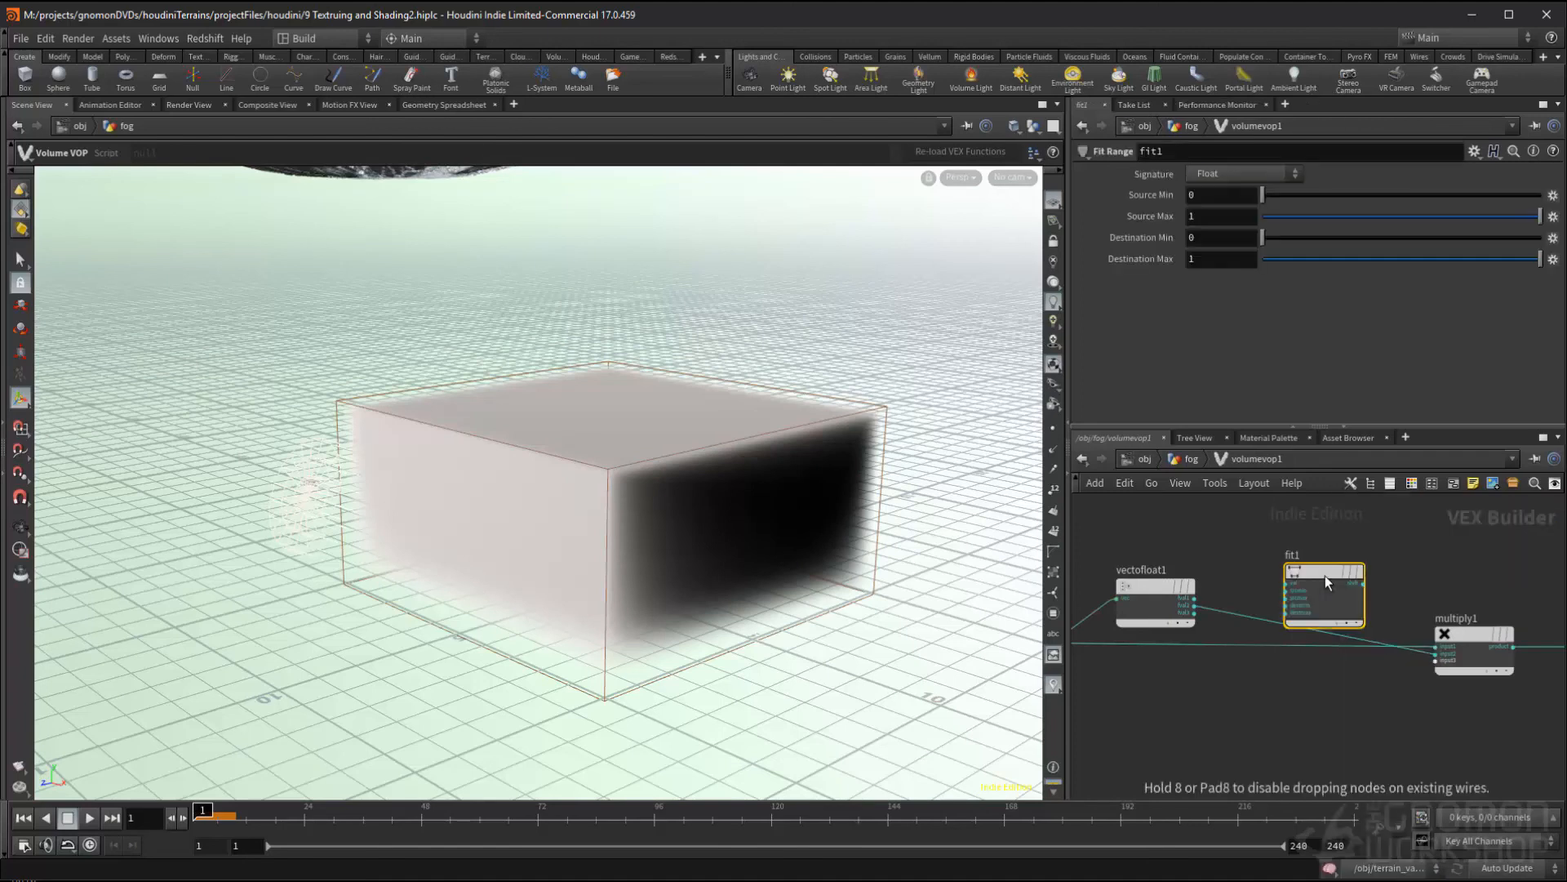
drag(1330, 572, 1306, 595)
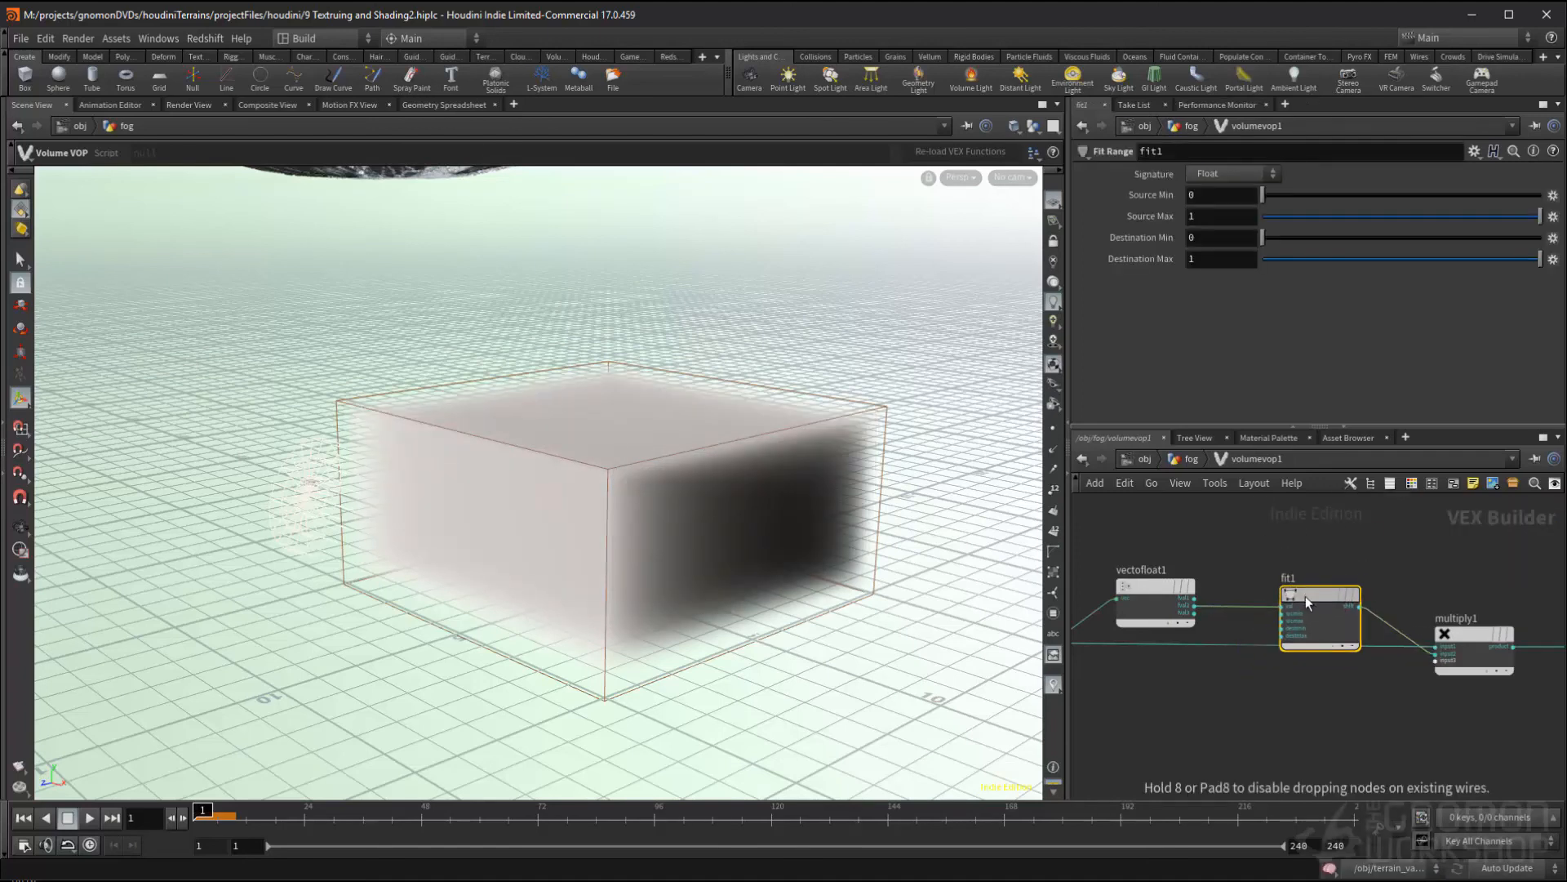
drag(1378, 550, 1149, 562)
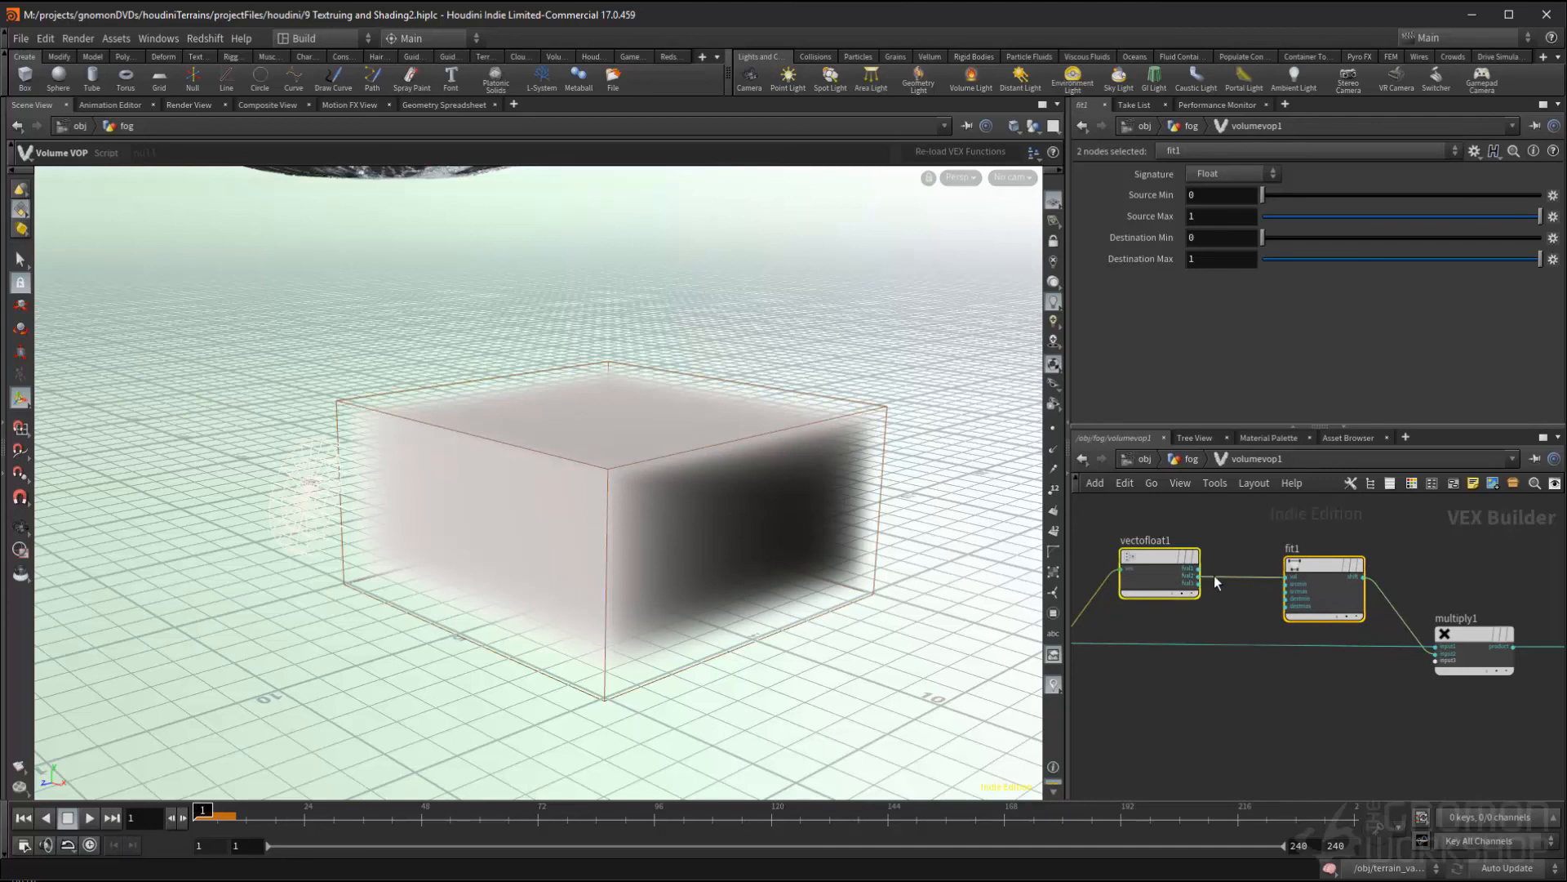
click(1254, 555)
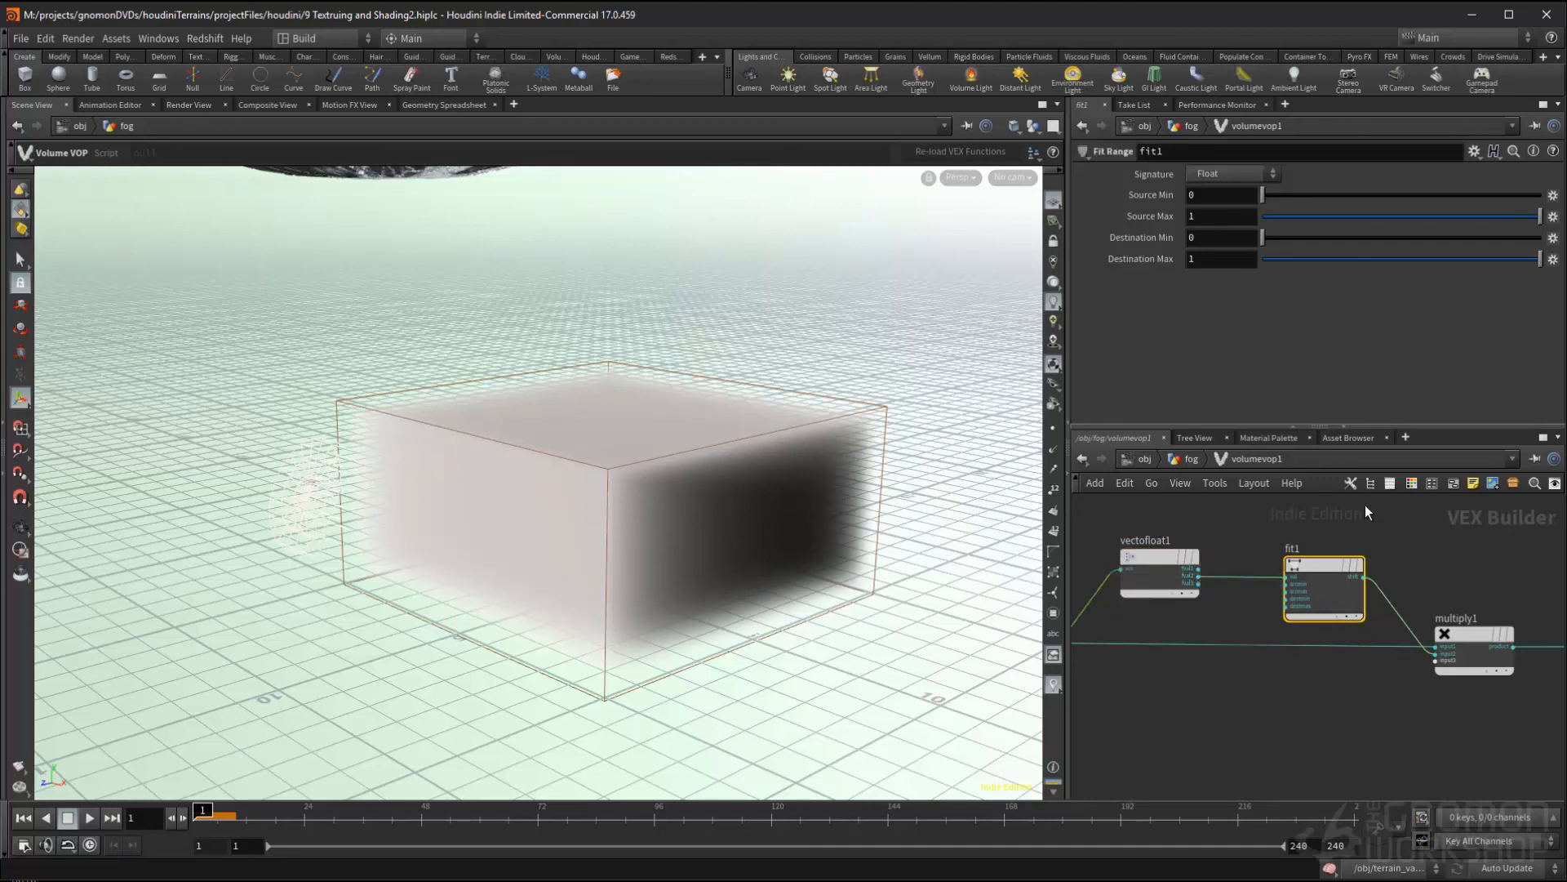
- Set the Fit Range's Source Max to 5, Destination Min to 1 and Destination Max to 0
double_click(1224, 217)
text(5)
key(Tab)
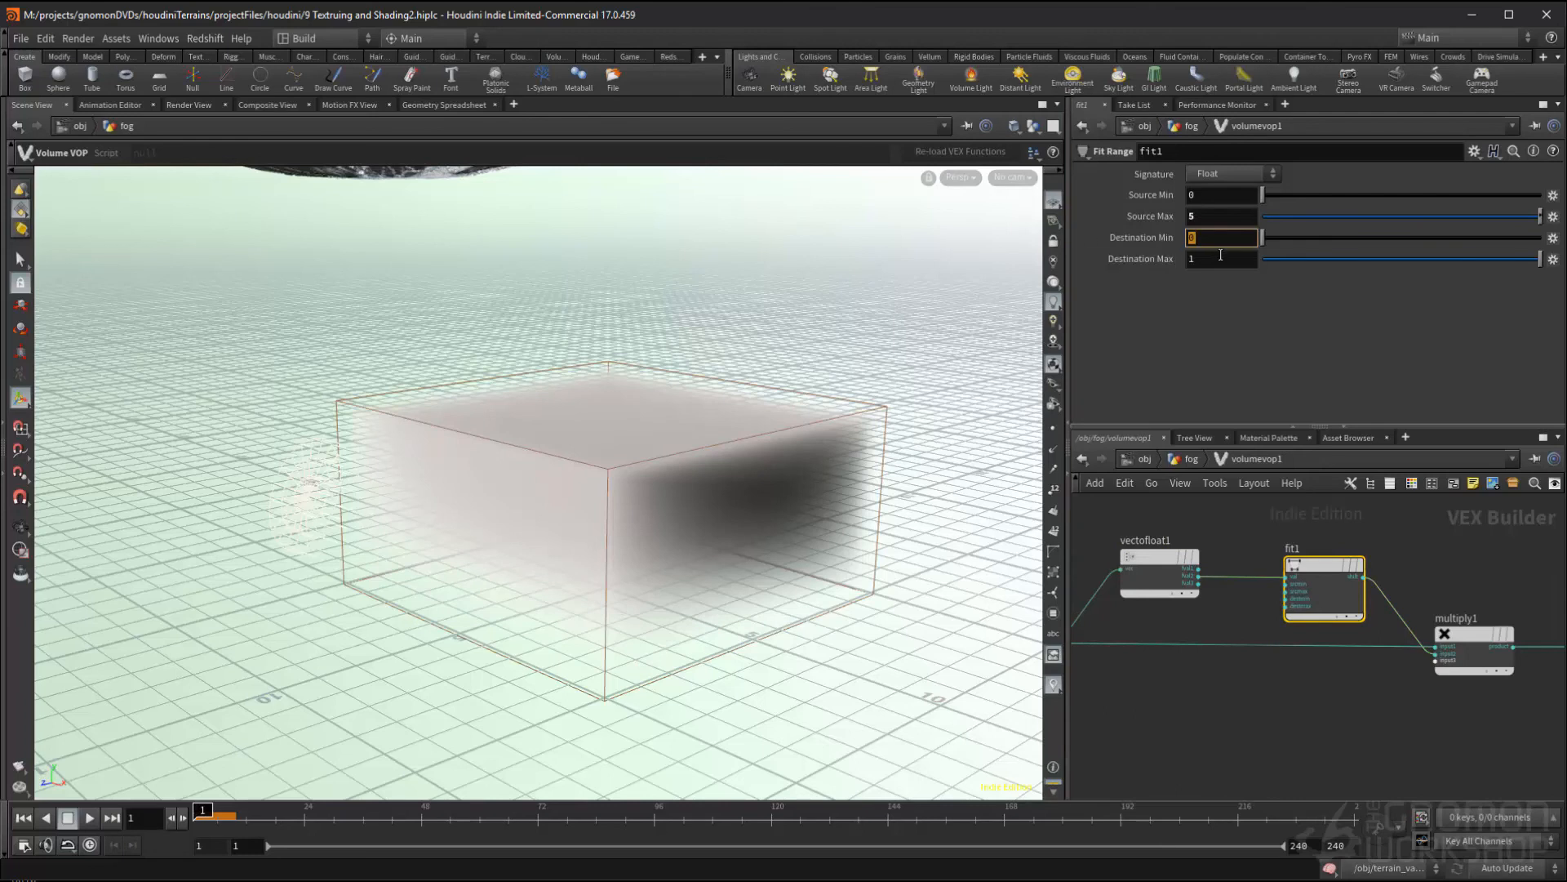
text(1)
key(Tab)
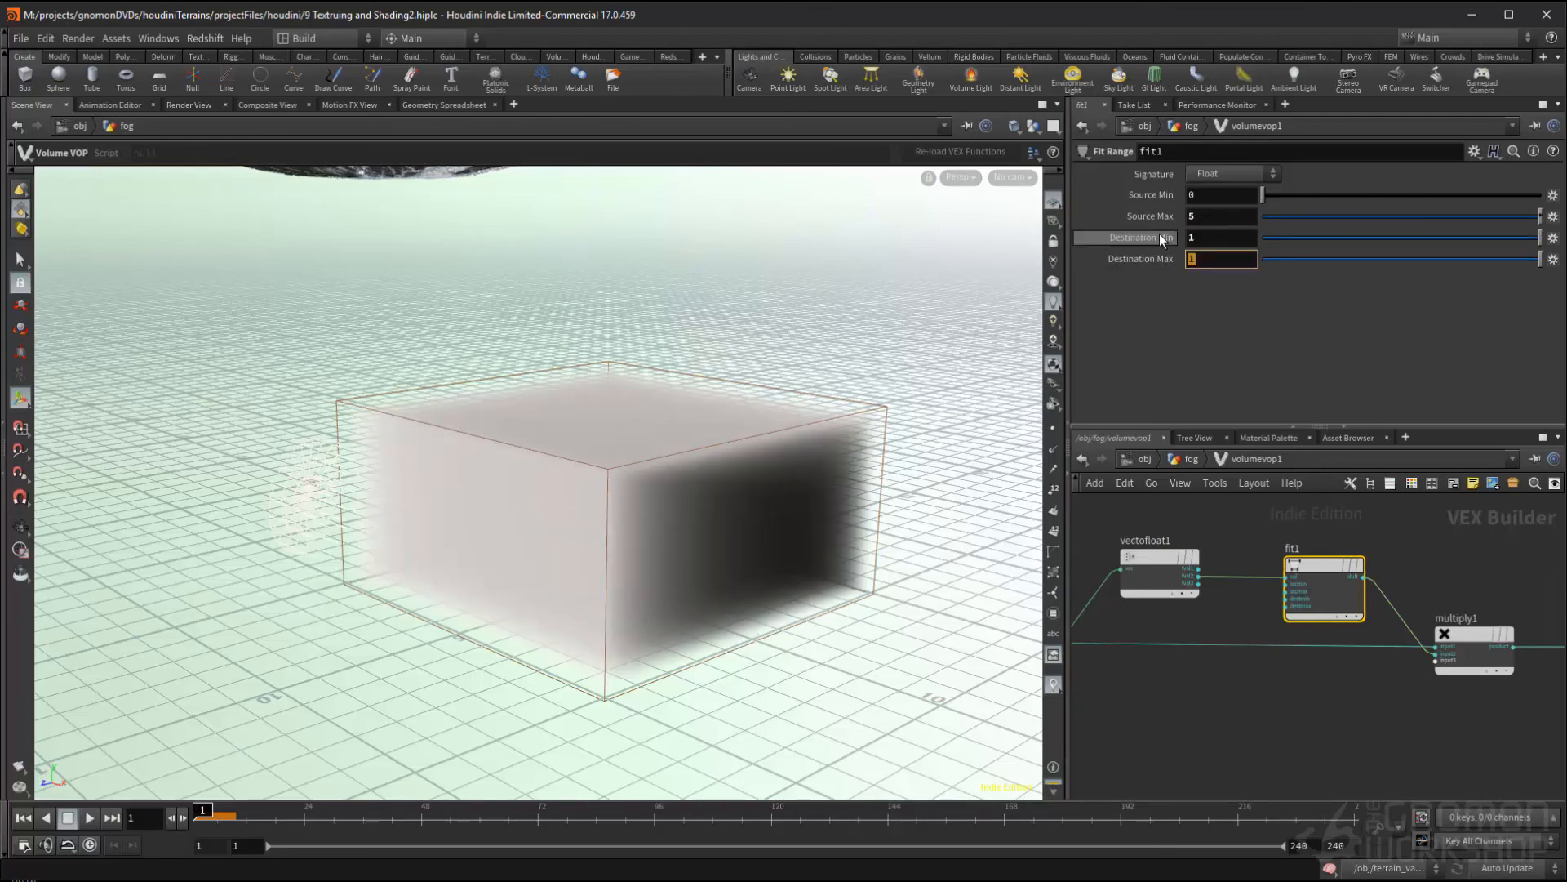
text(0)
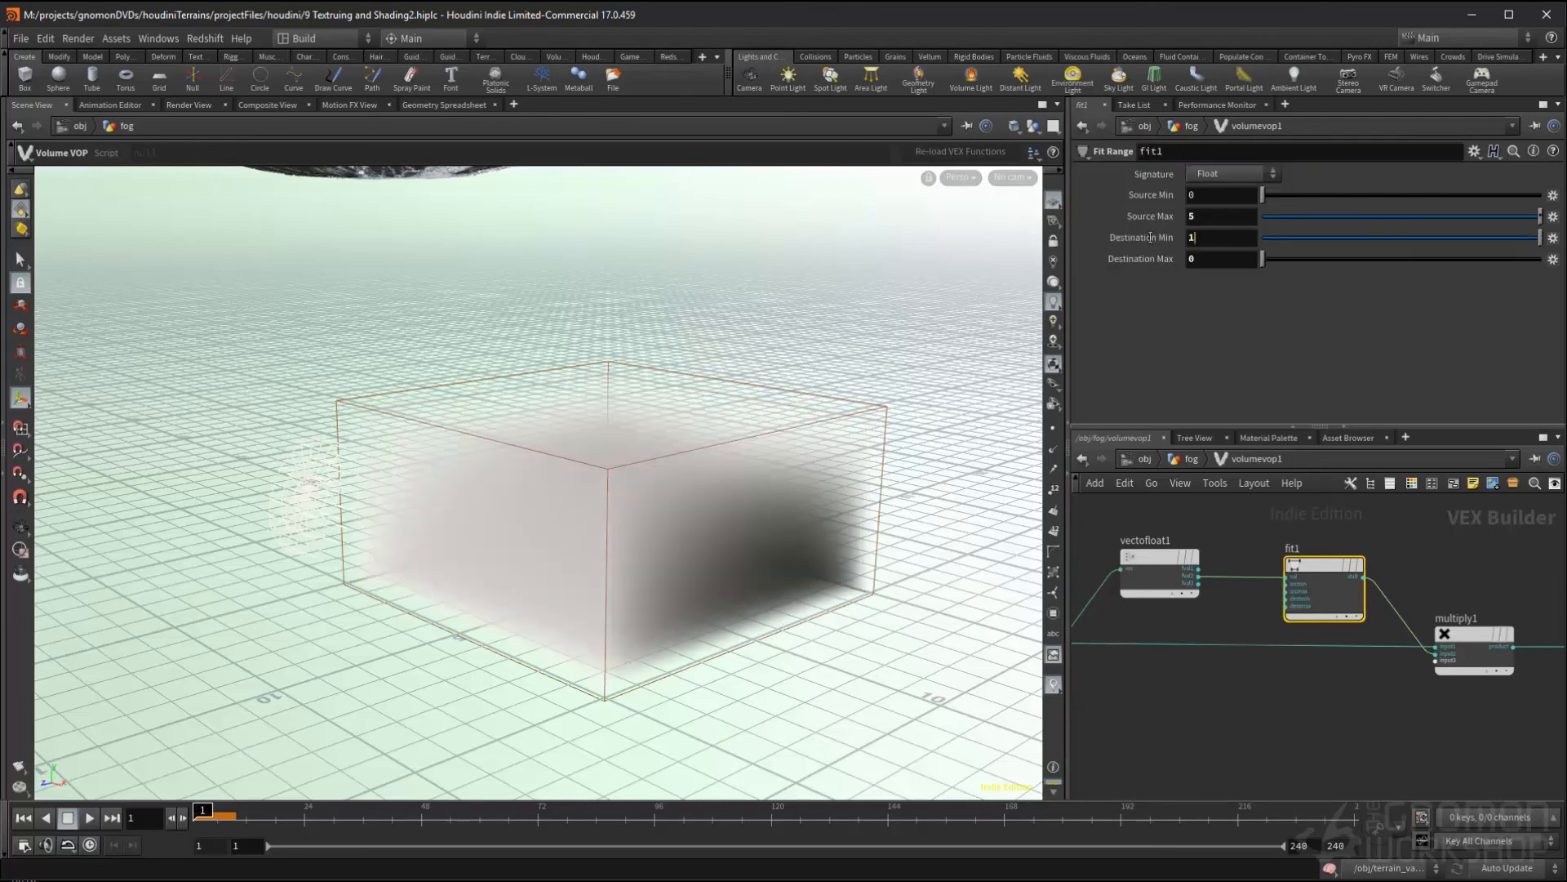
alt+drag(837, 441, 788, 432)
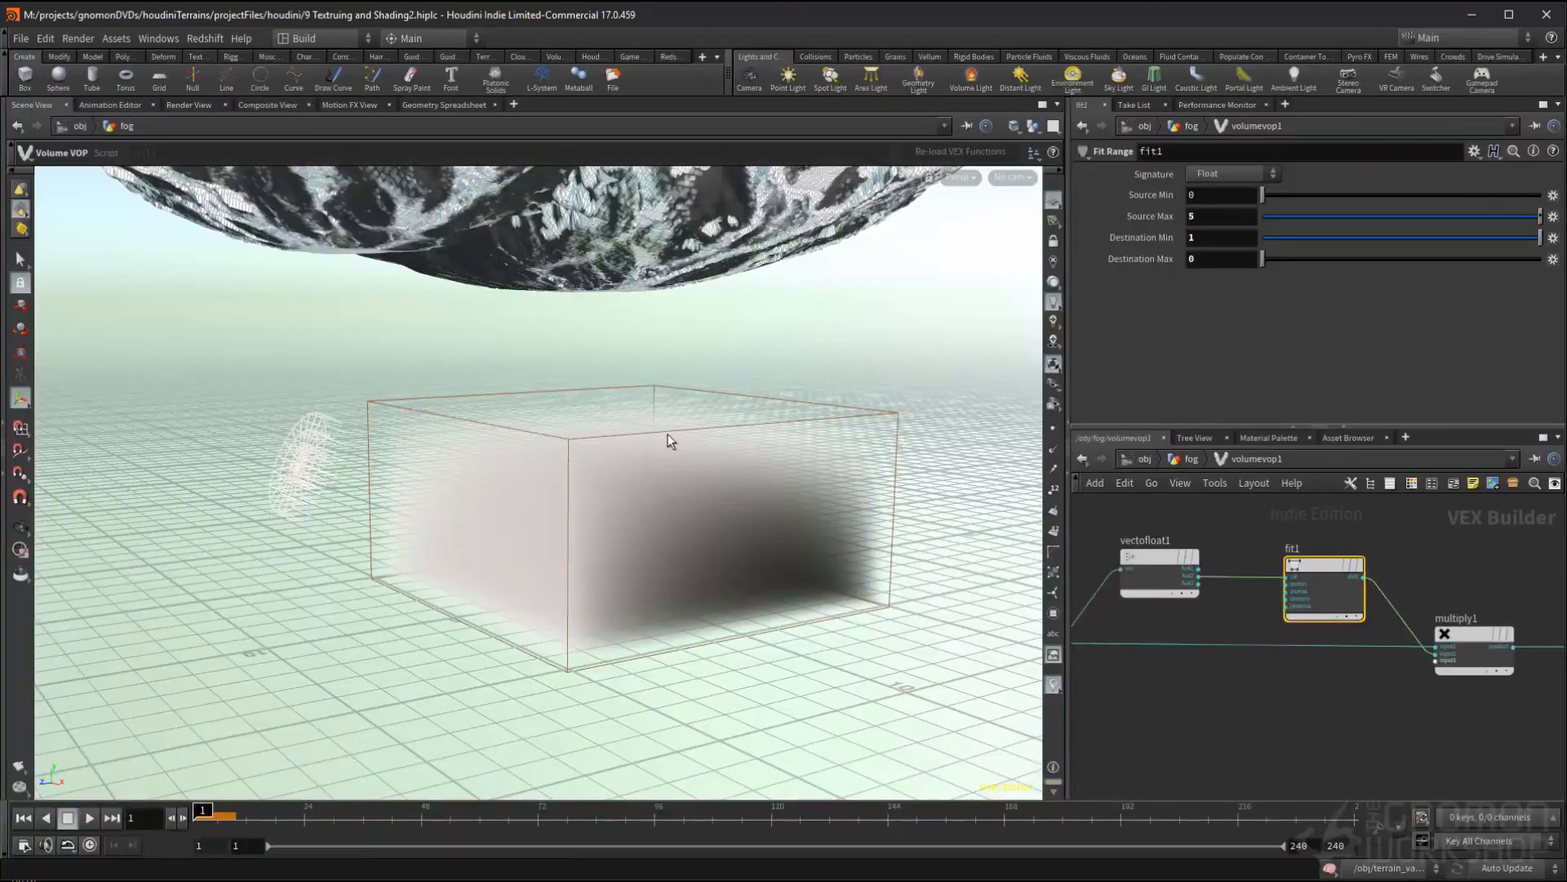
- Set the viewport's background color scheme to Dark and turn off displaying environment lights as backgrounds
click(1054, 789)
click(1053, 777)
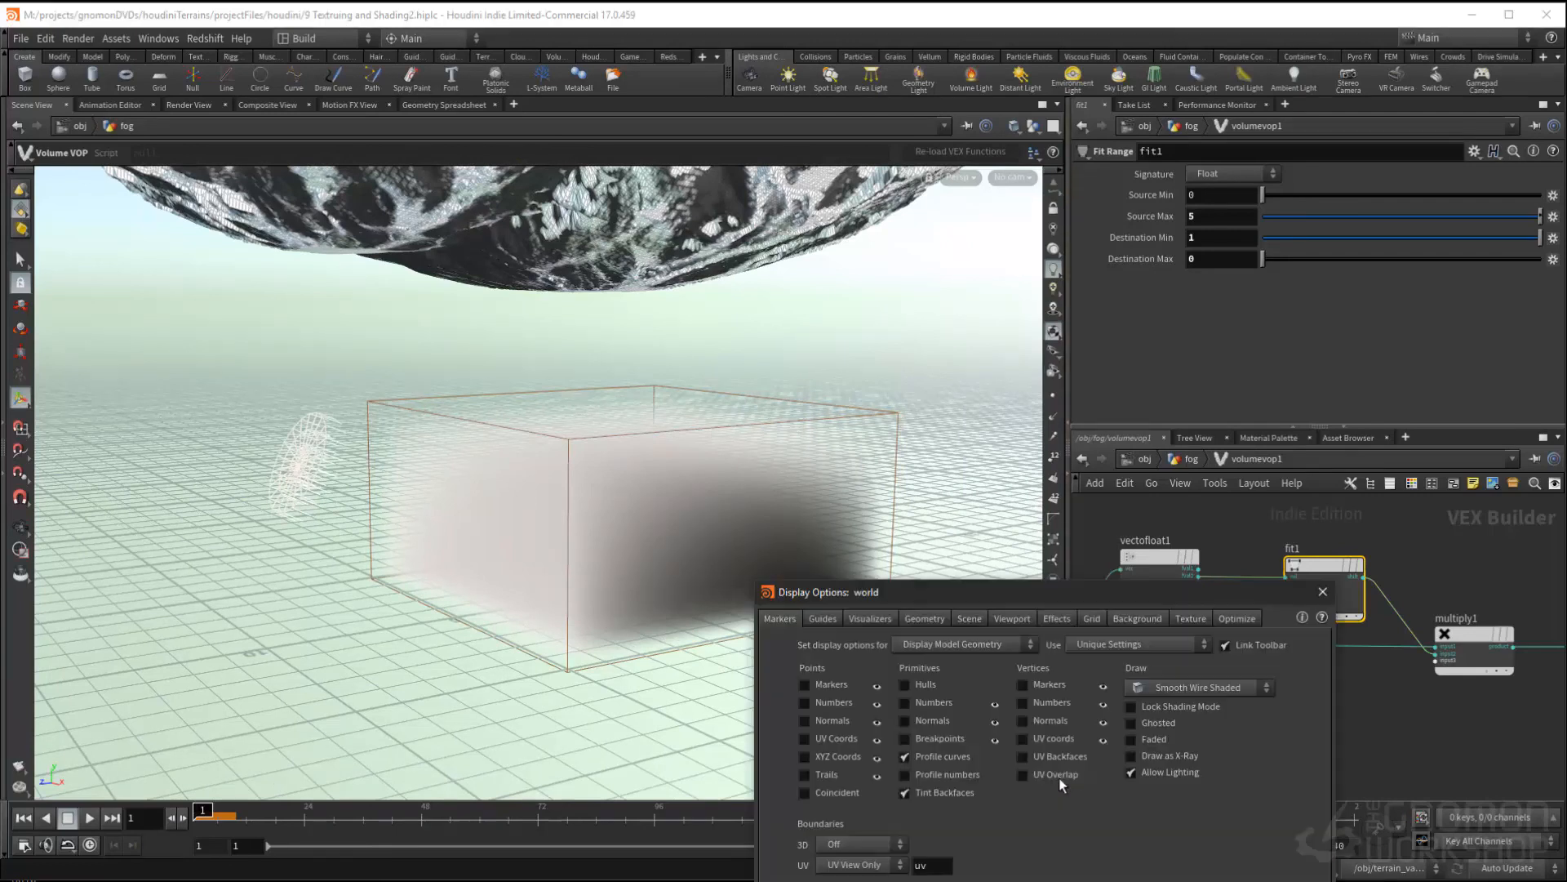
drag(1010, 592, 654, 331)
click(784, 361)
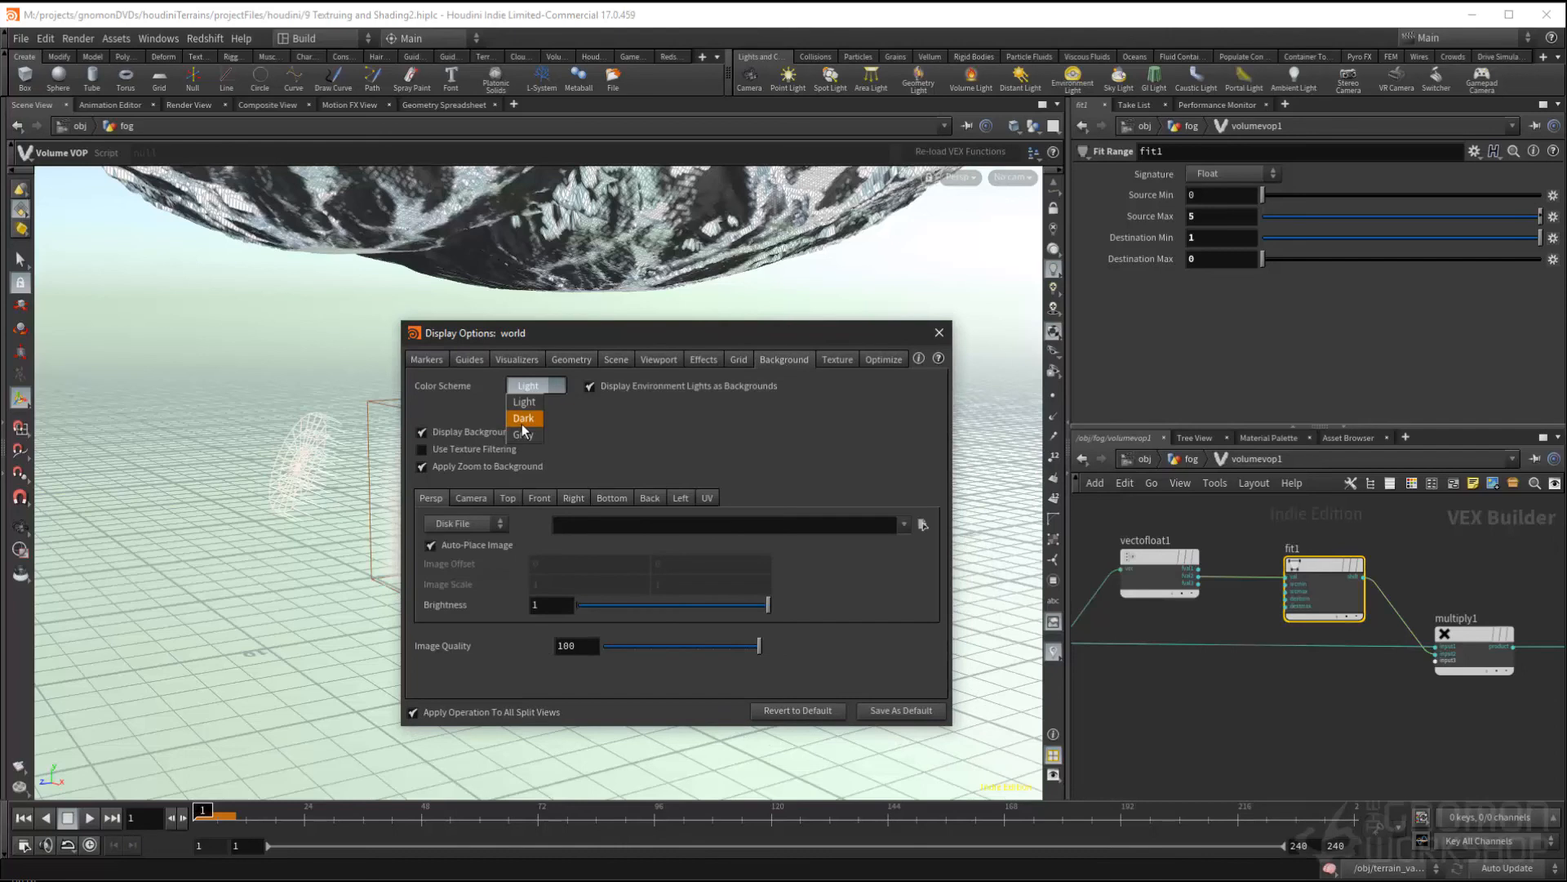
click(522, 421)
drag(664, 335, 689, 352)
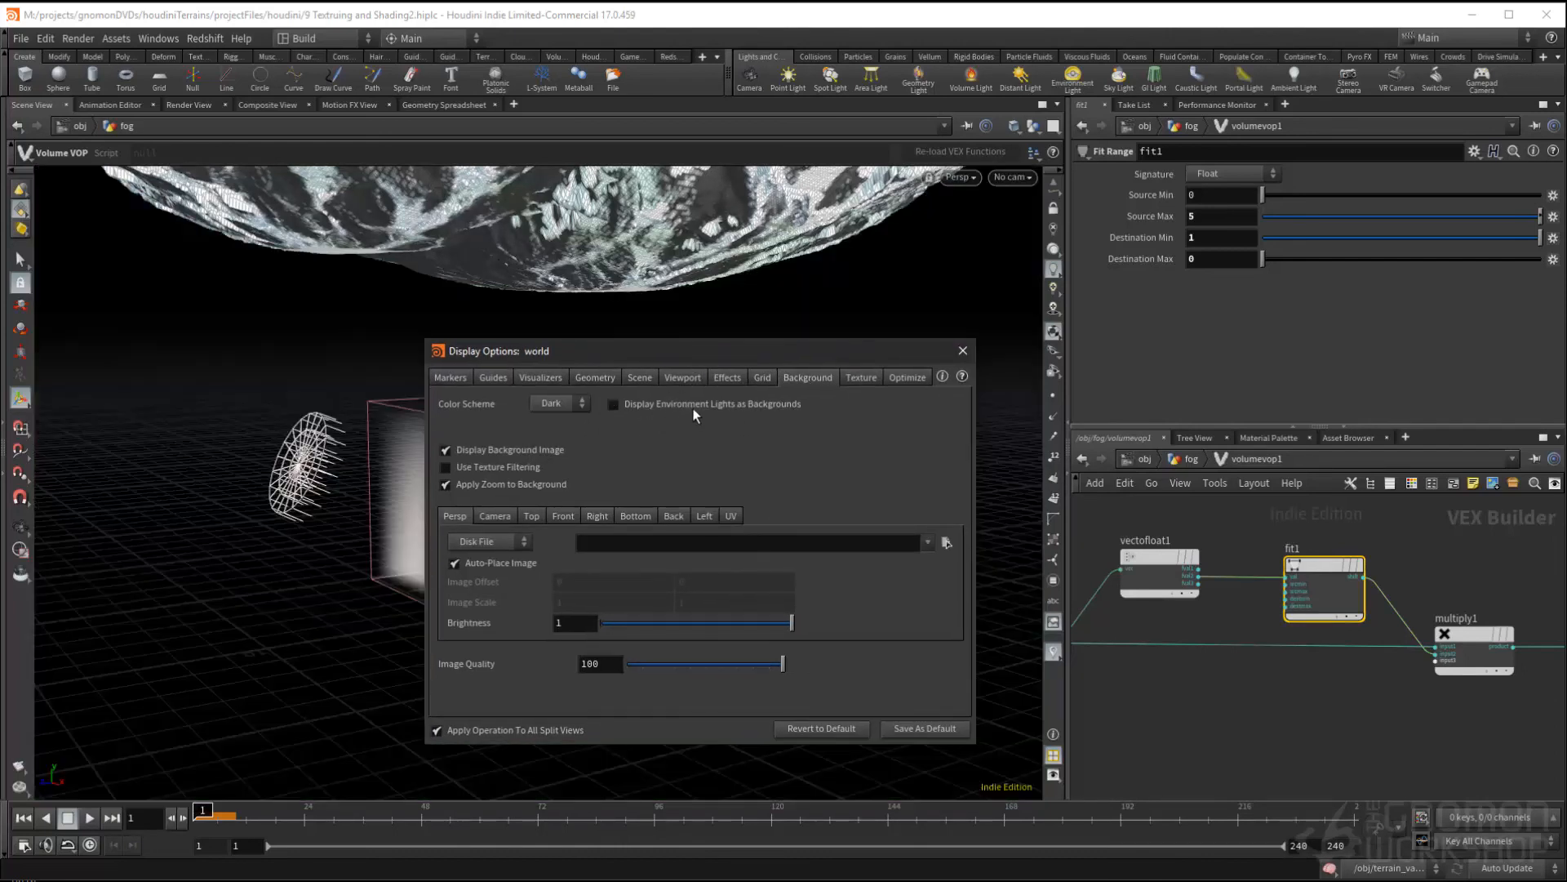
- Close the display options and examine the fog box's density fade against the dark background
click(963, 350)
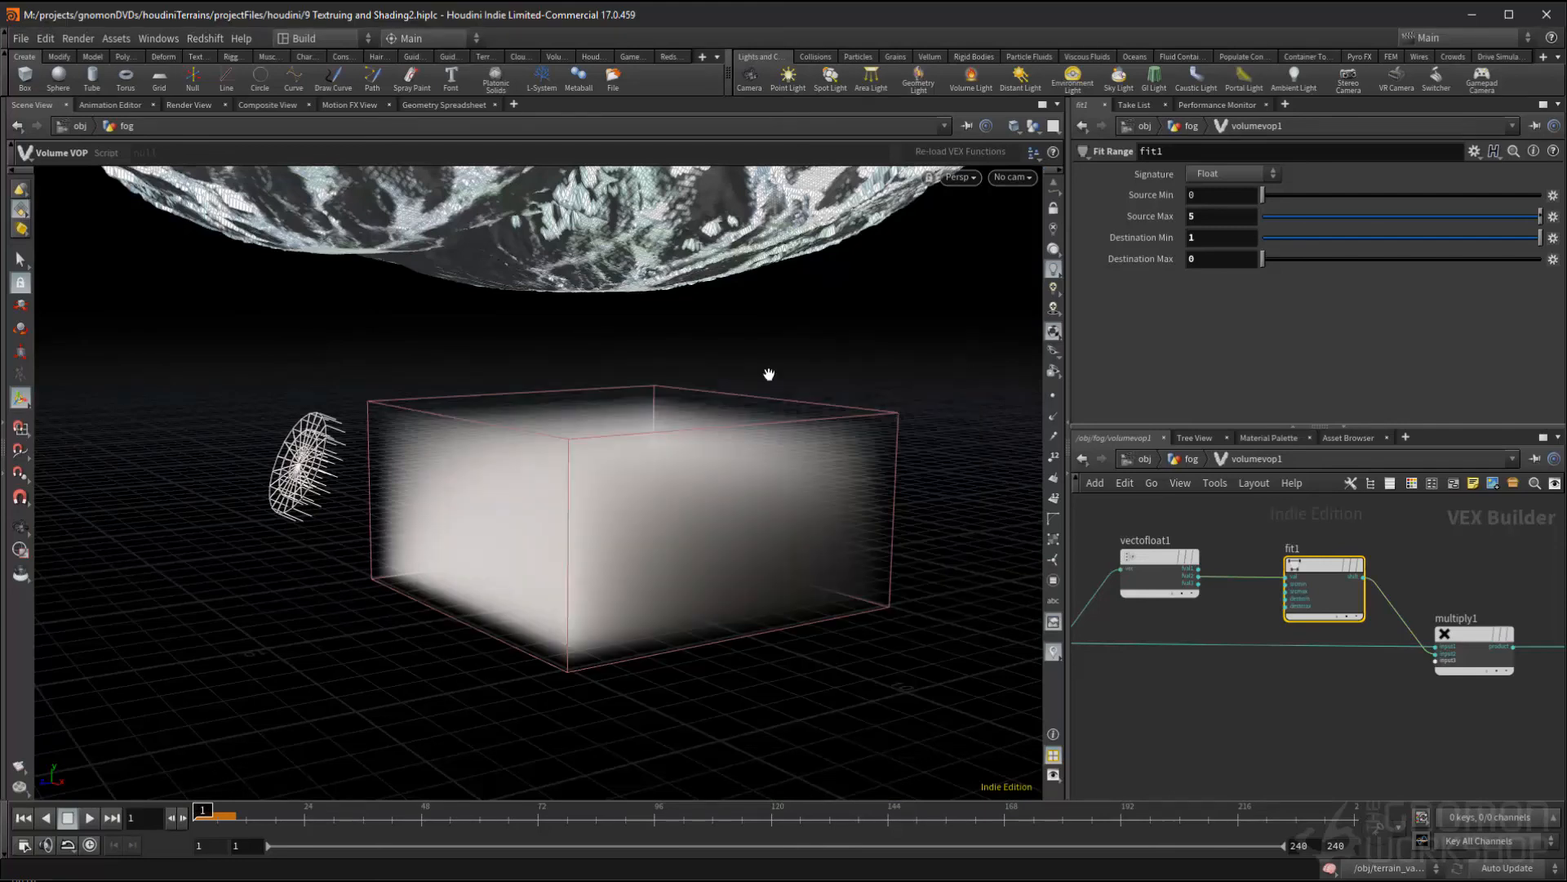
key(Escape)
alt+drag(779, 376, 785, 372)
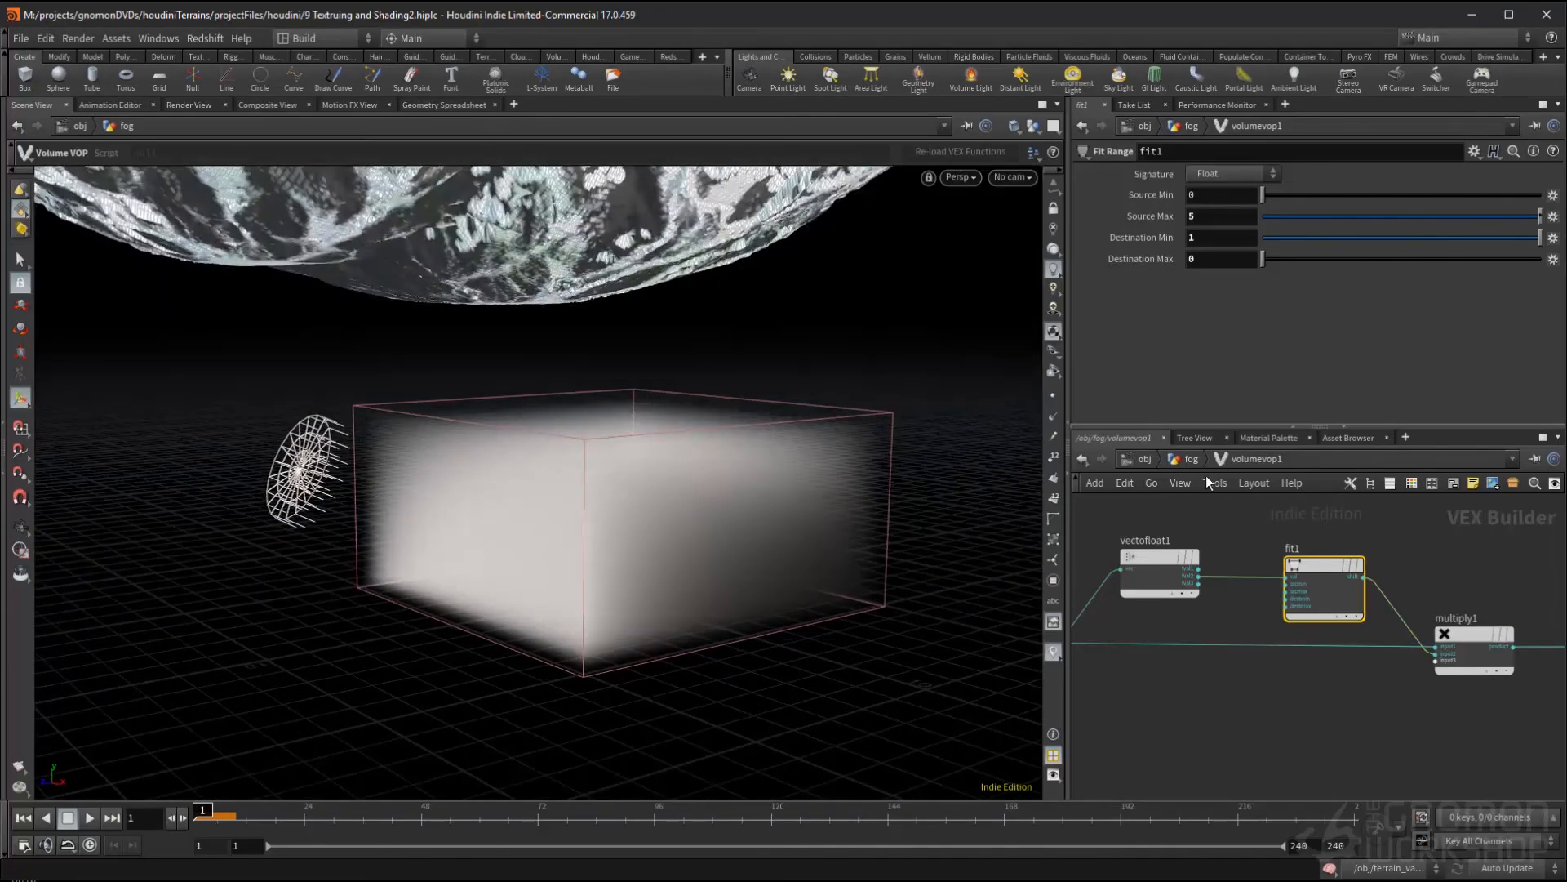
click(1191, 458)
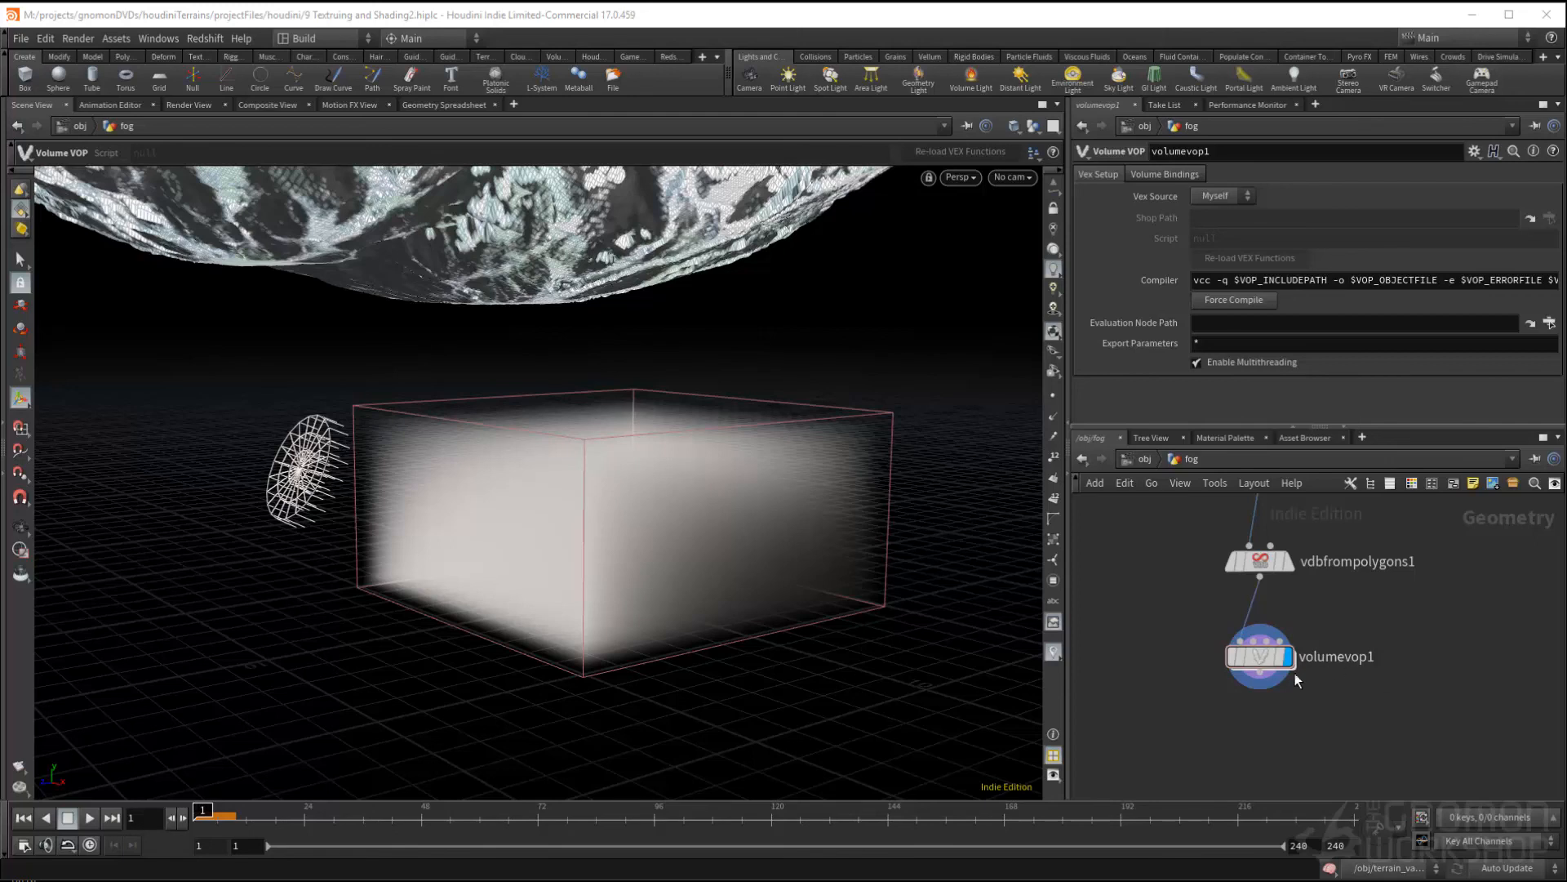
click(1257, 658)
double_click(1257, 658)
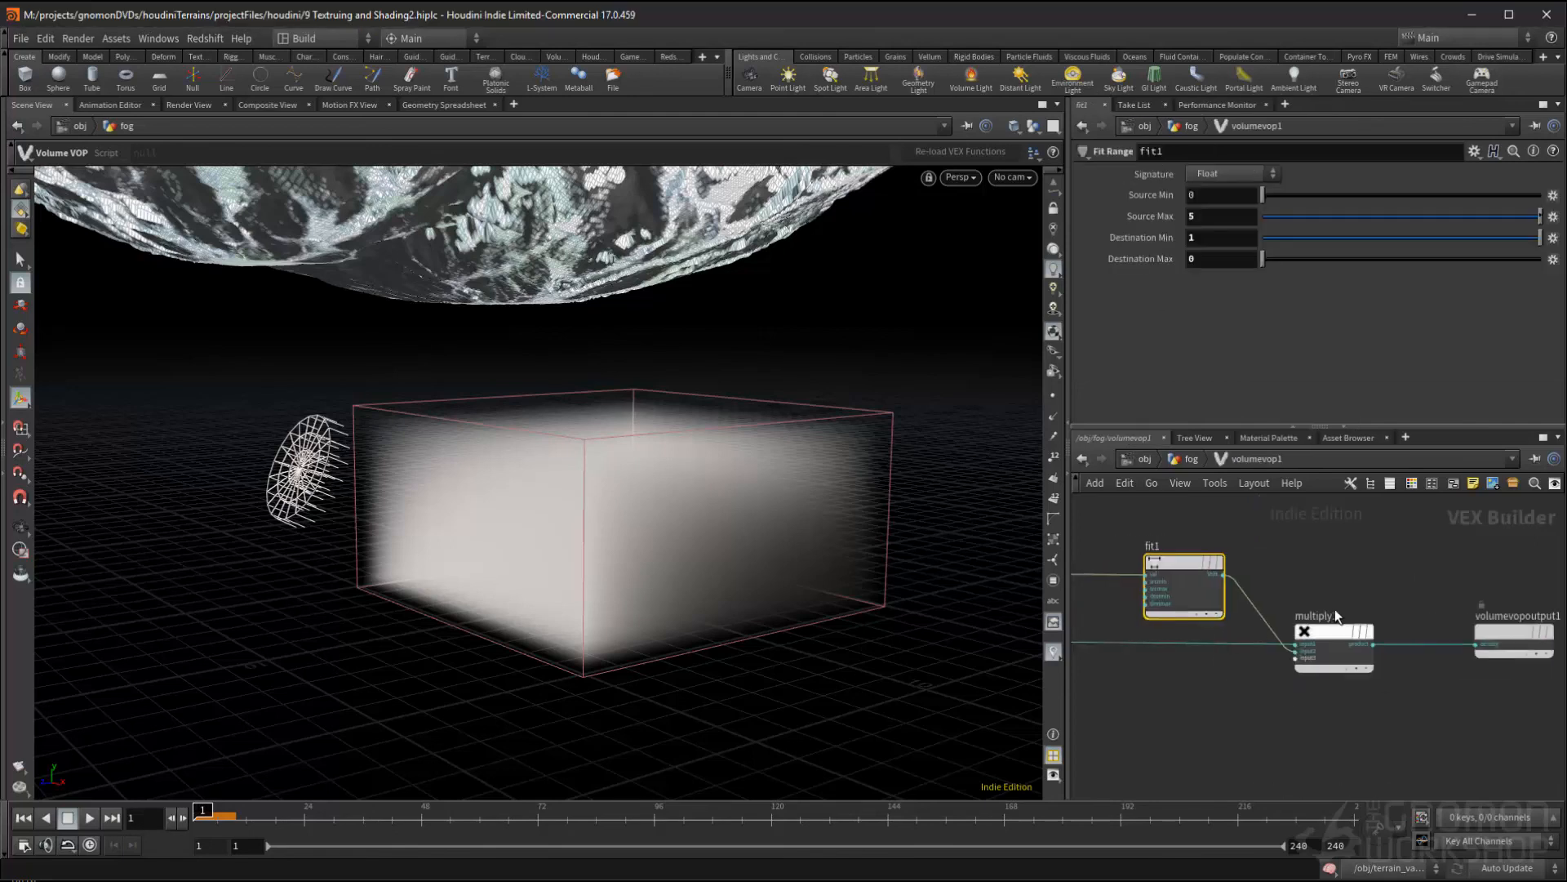
- Insert a Color Correction node between fit1 and multiply1, moving multiply1 and the output node aside to make room
key(Tab)
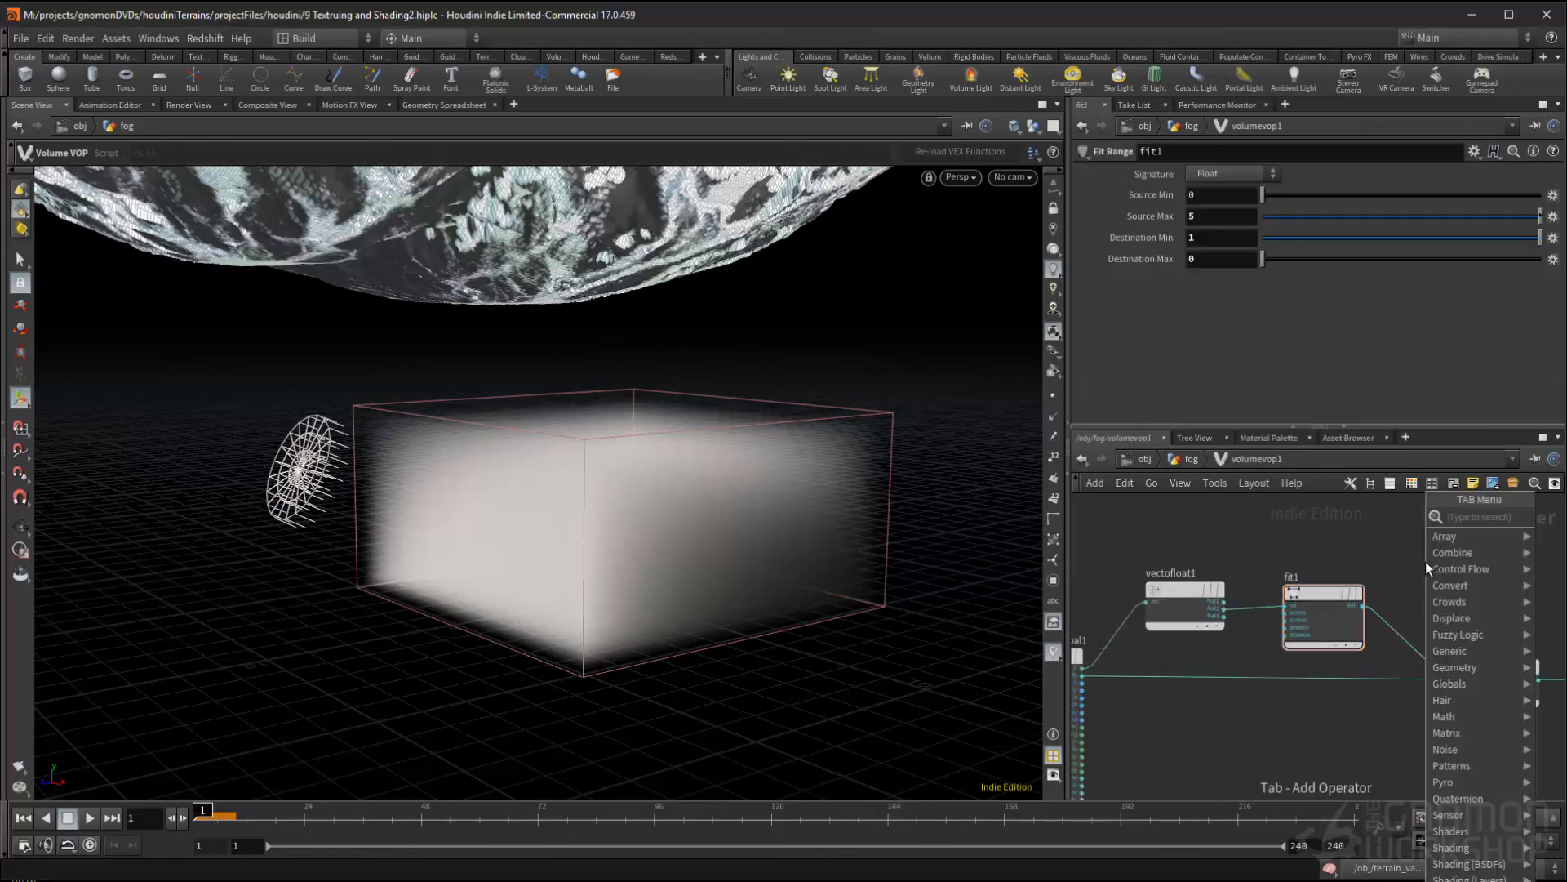
key(Return)
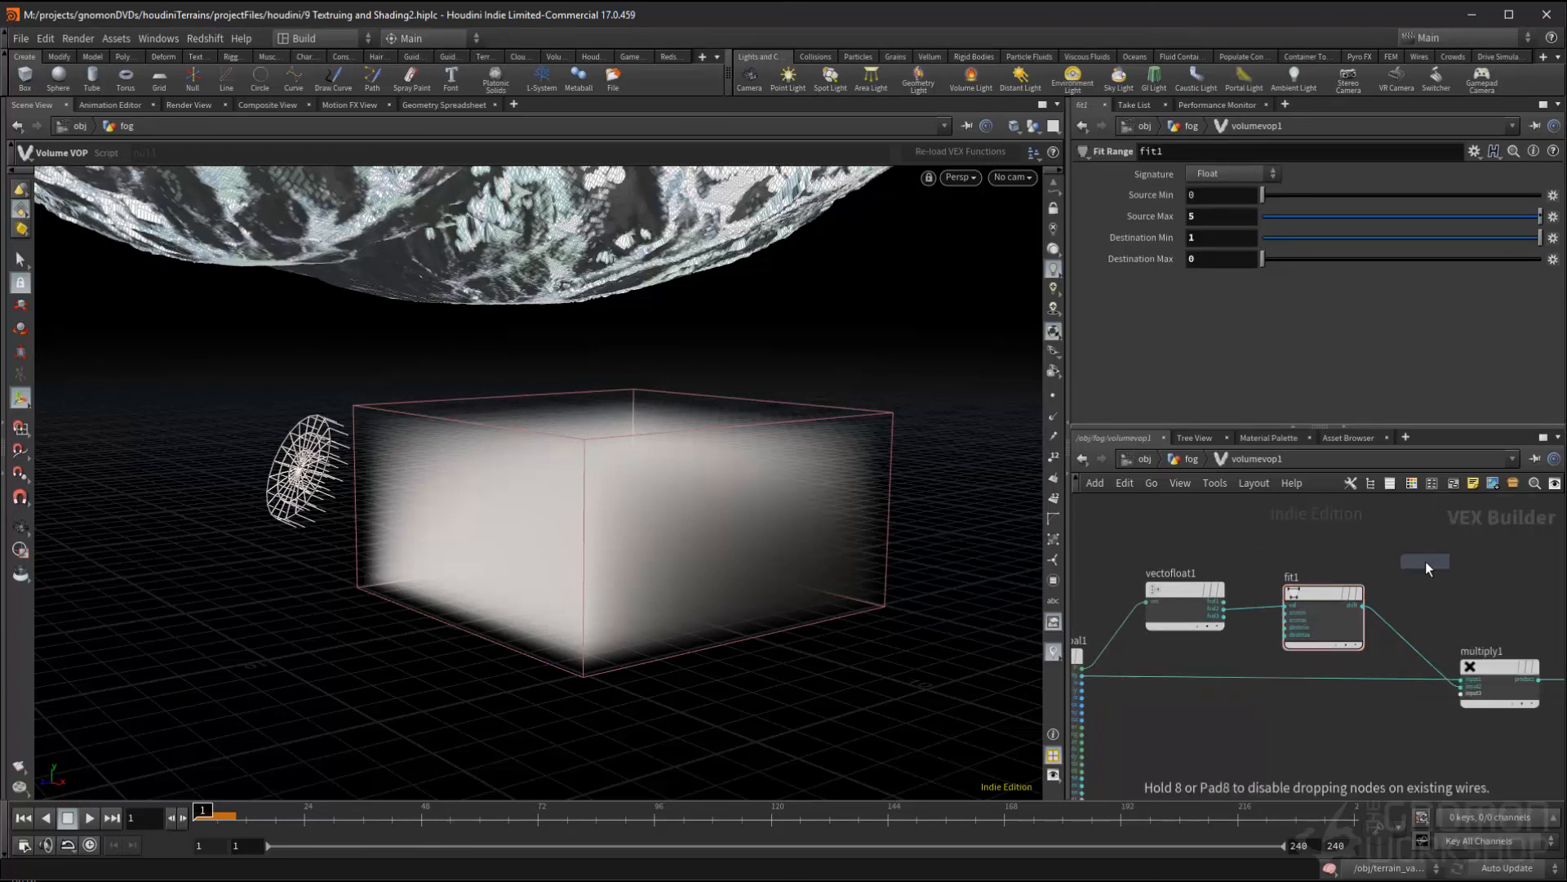
click(1425, 561)
middle_drag(1306, 704, 1251, 699)
drag(1539, 725, 1259, 533)
drag(1504, 735, 1285, 625)
drag(1282, 640, 1482, 653)
middle_drag(1340, 640, 1359, 644)
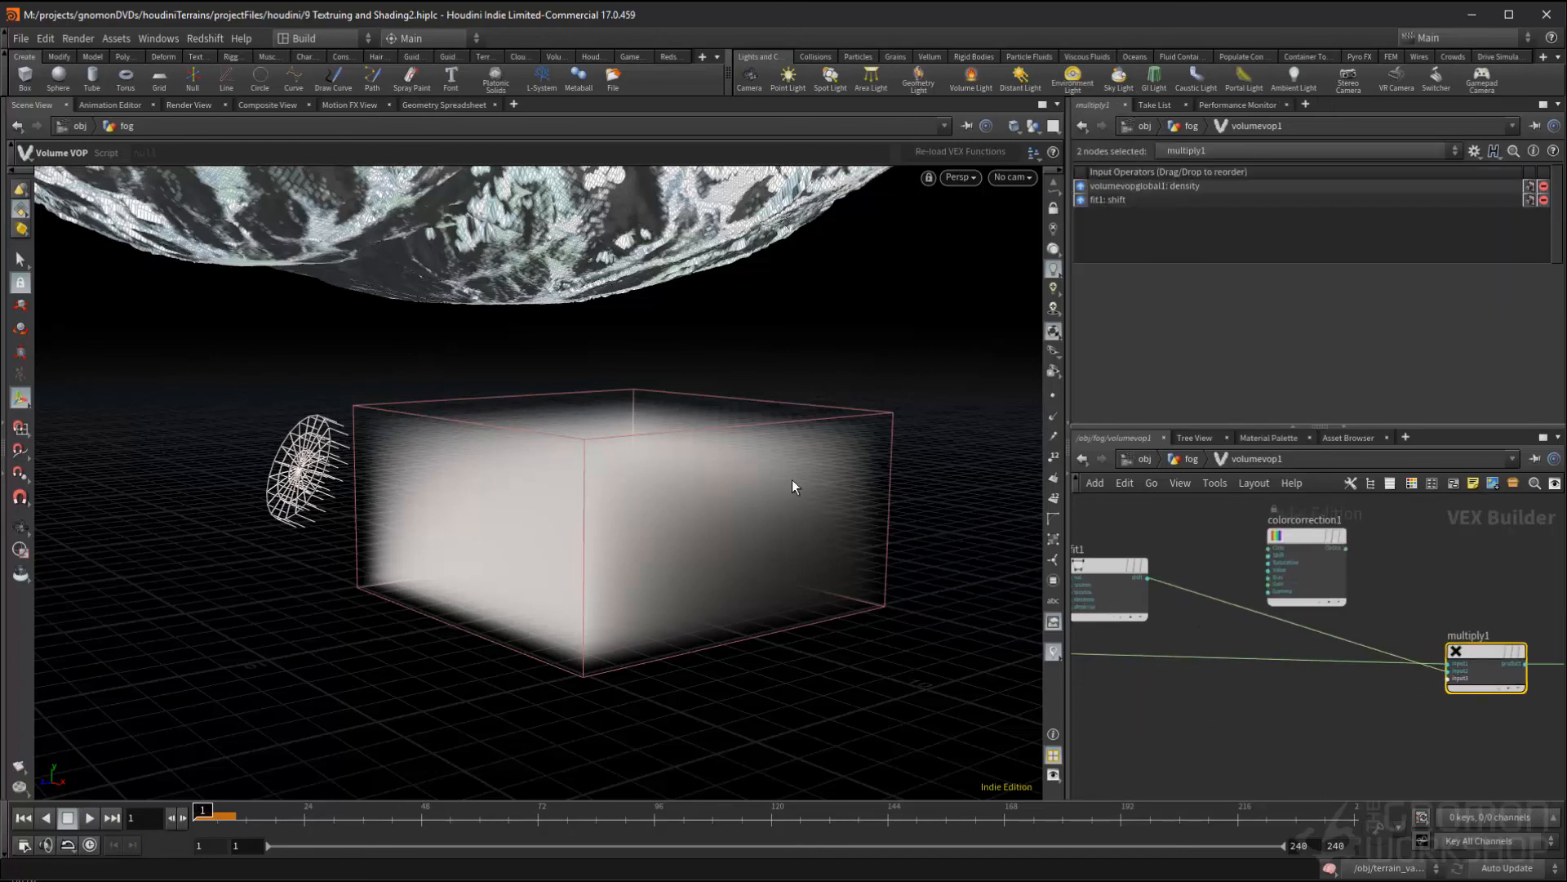
alt+drag(790, 444, 793, 467)
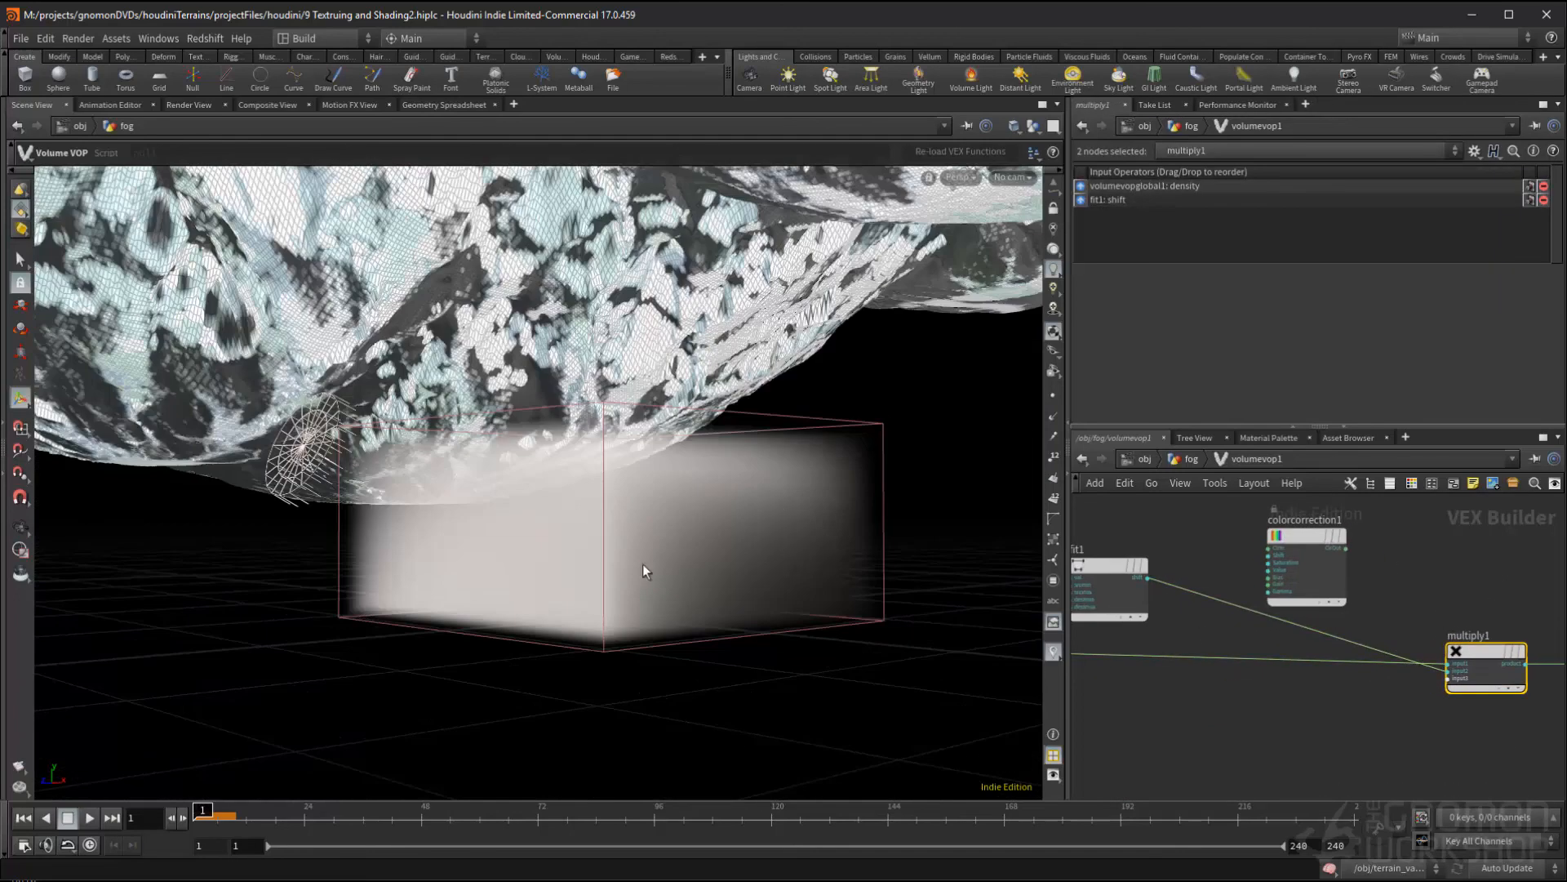
drag(1285, 549, 1309, 587)
click(1345, 574)
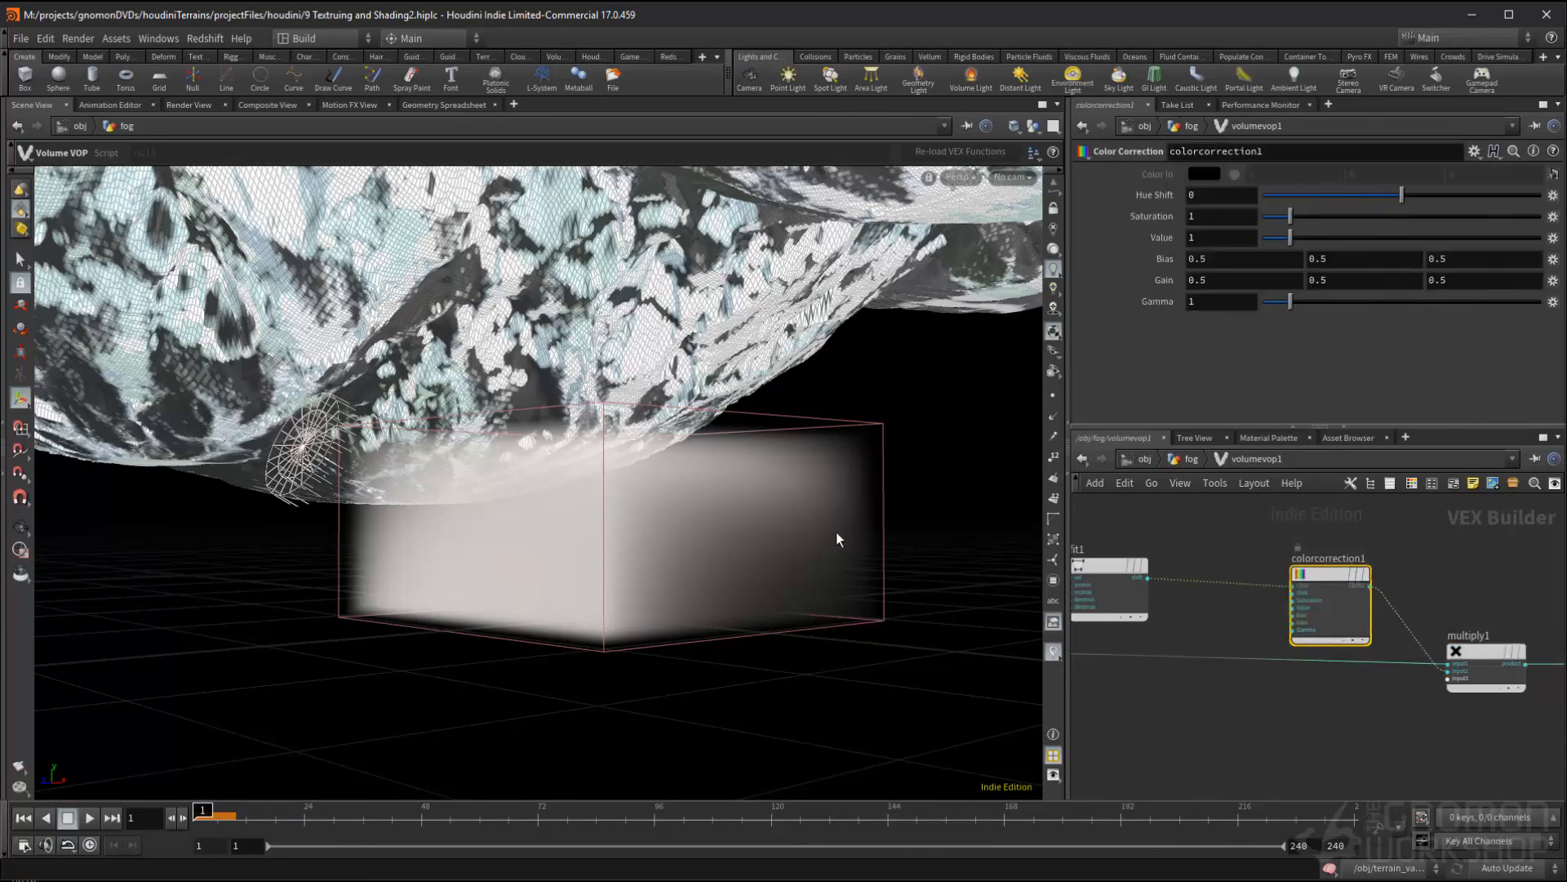
- Set the Color Correction's Gamma to 0.2
drag(1288, 300, 1274, 304)
double_click(1200, 301)
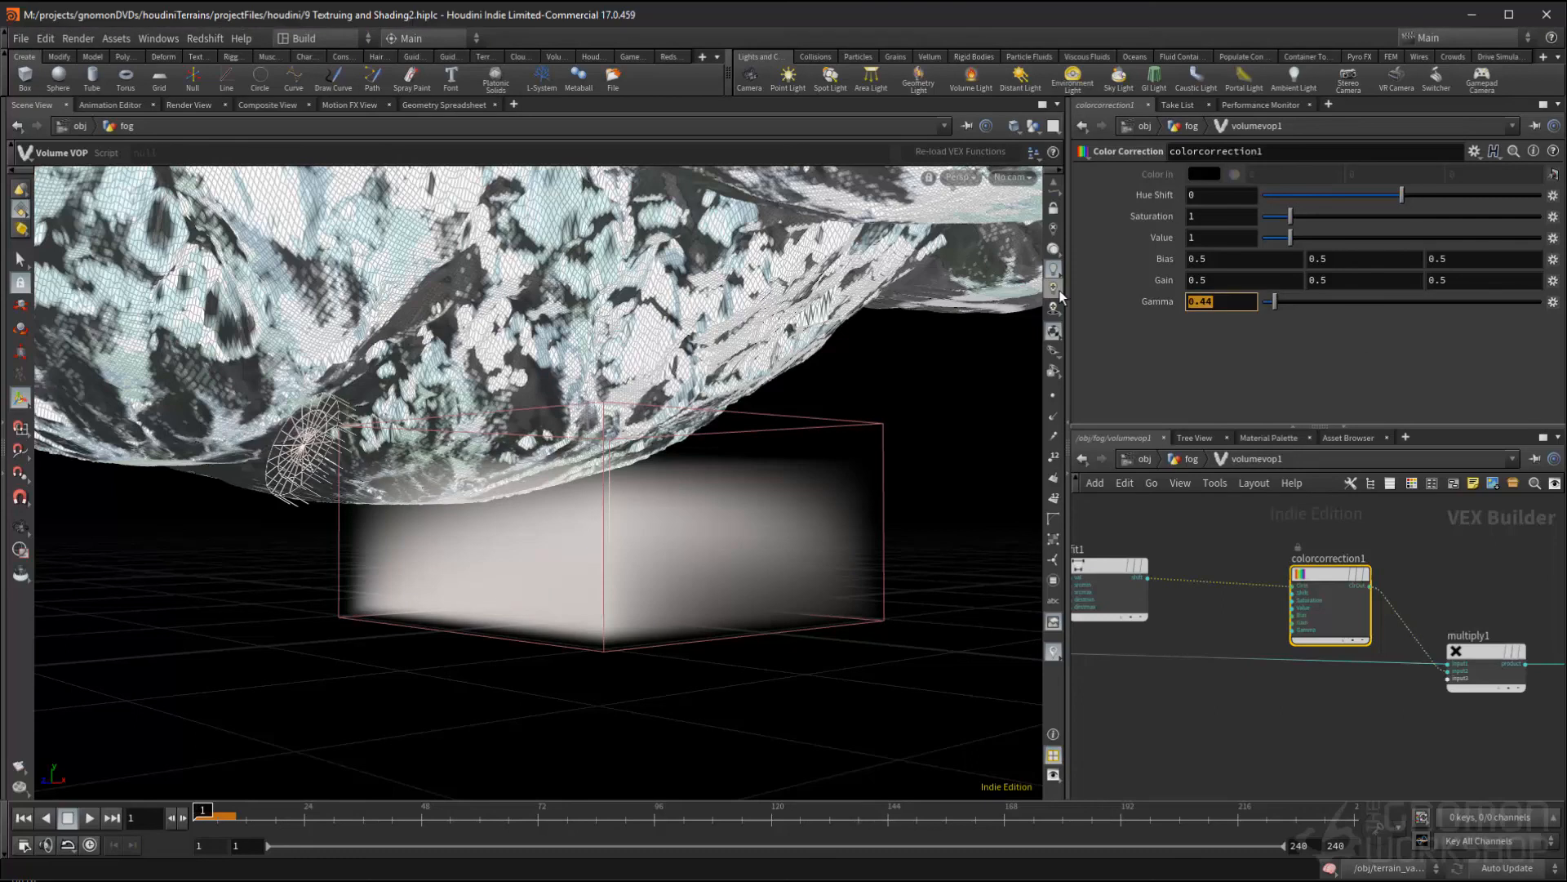
text(.2)
key(Return)
- Insert a Clamp node on the wire between fit1 and colorcorrection1
middle_drag(1168, 577, 1319, 582)
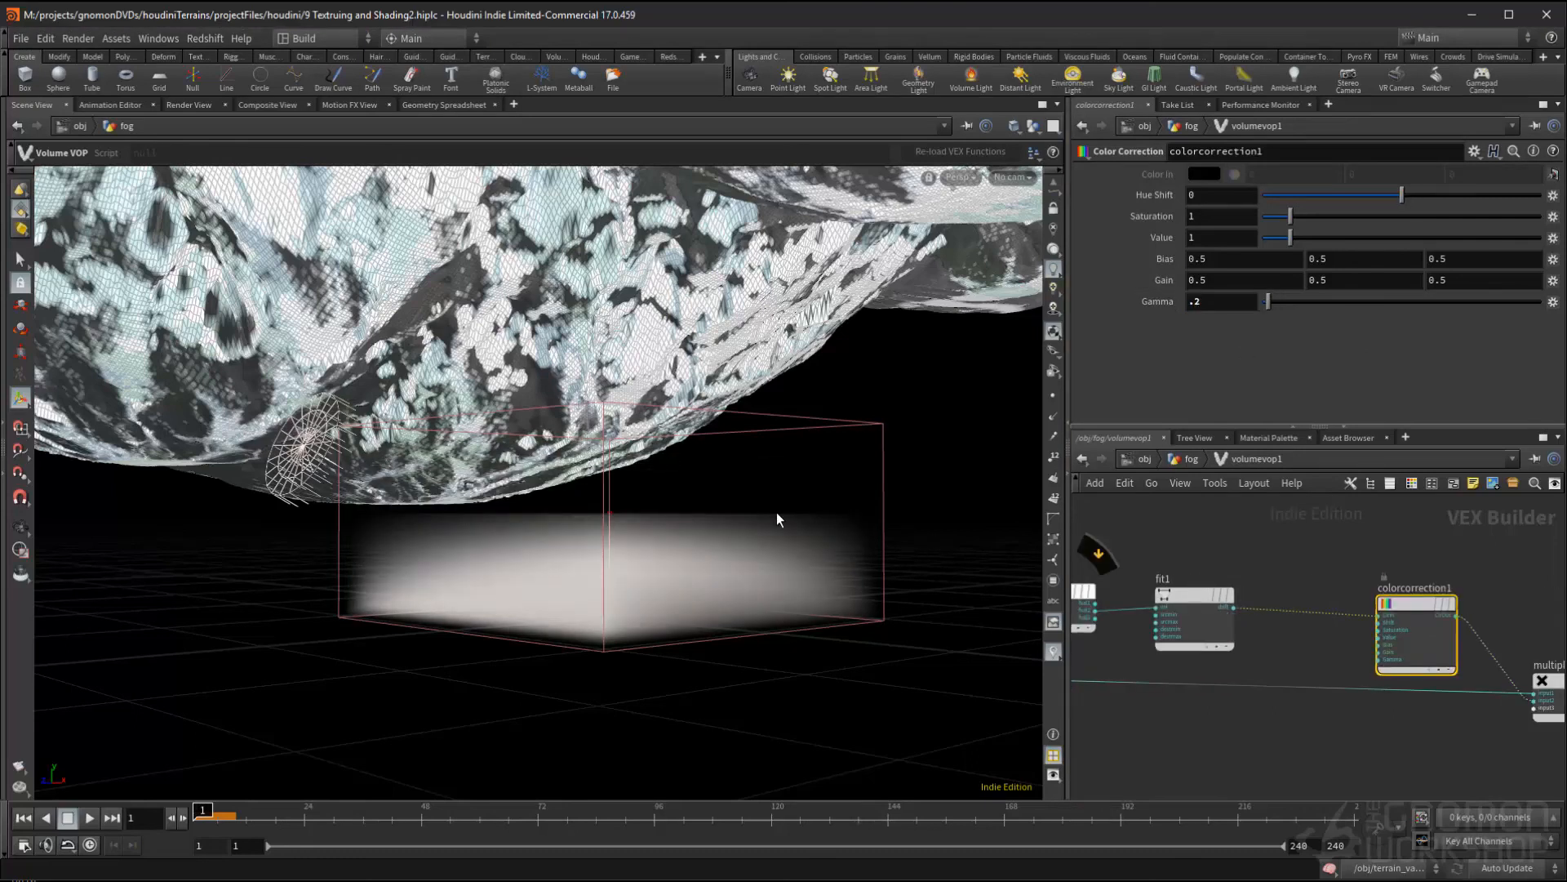
key(Tab)
text(clamp)
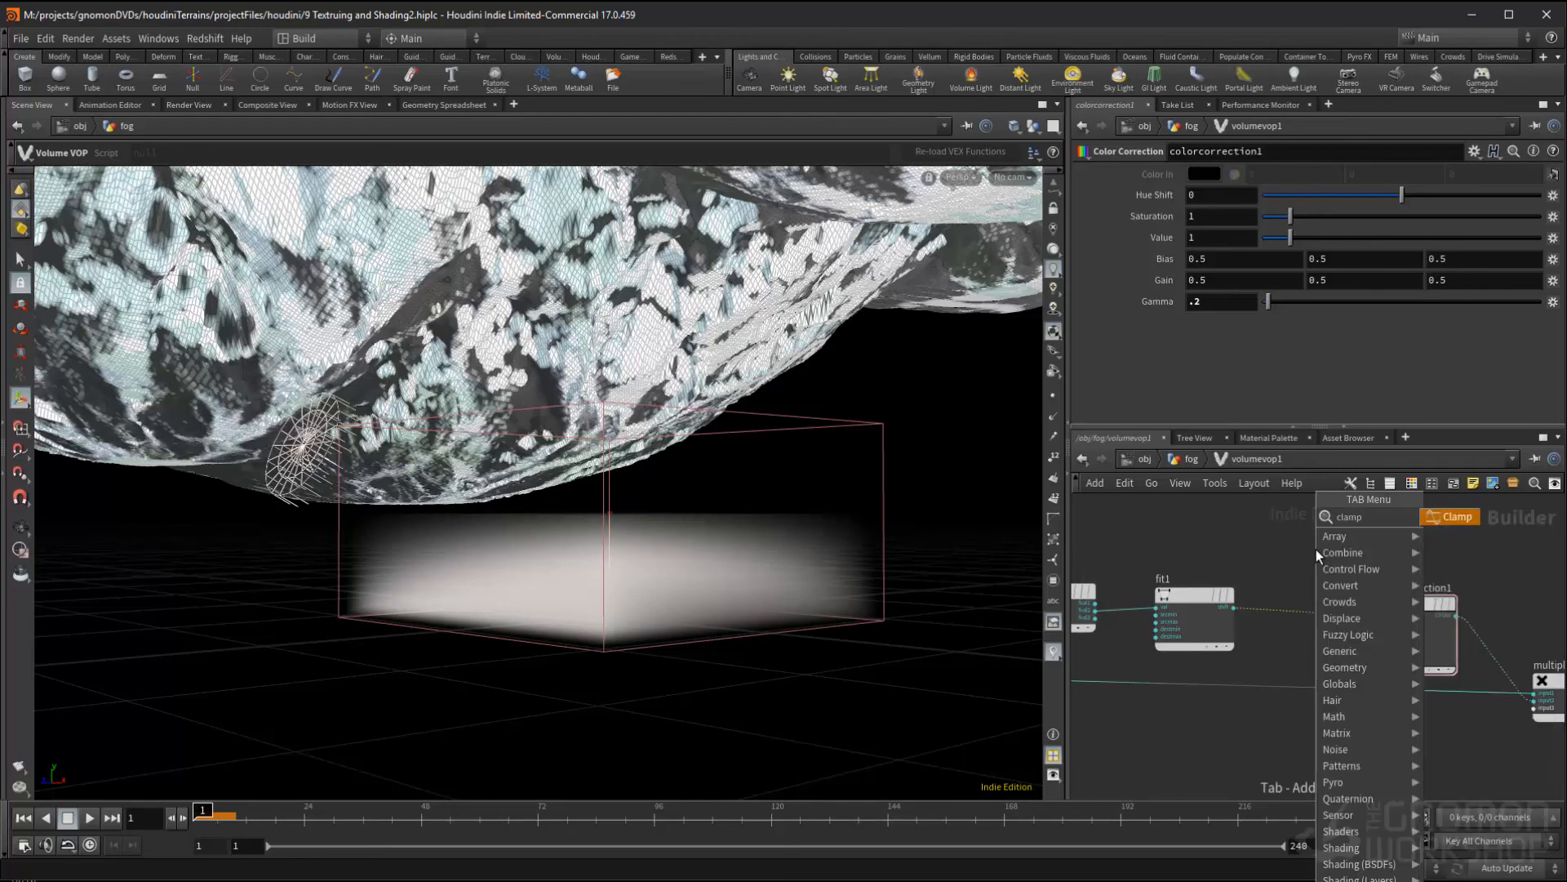
key(Return)
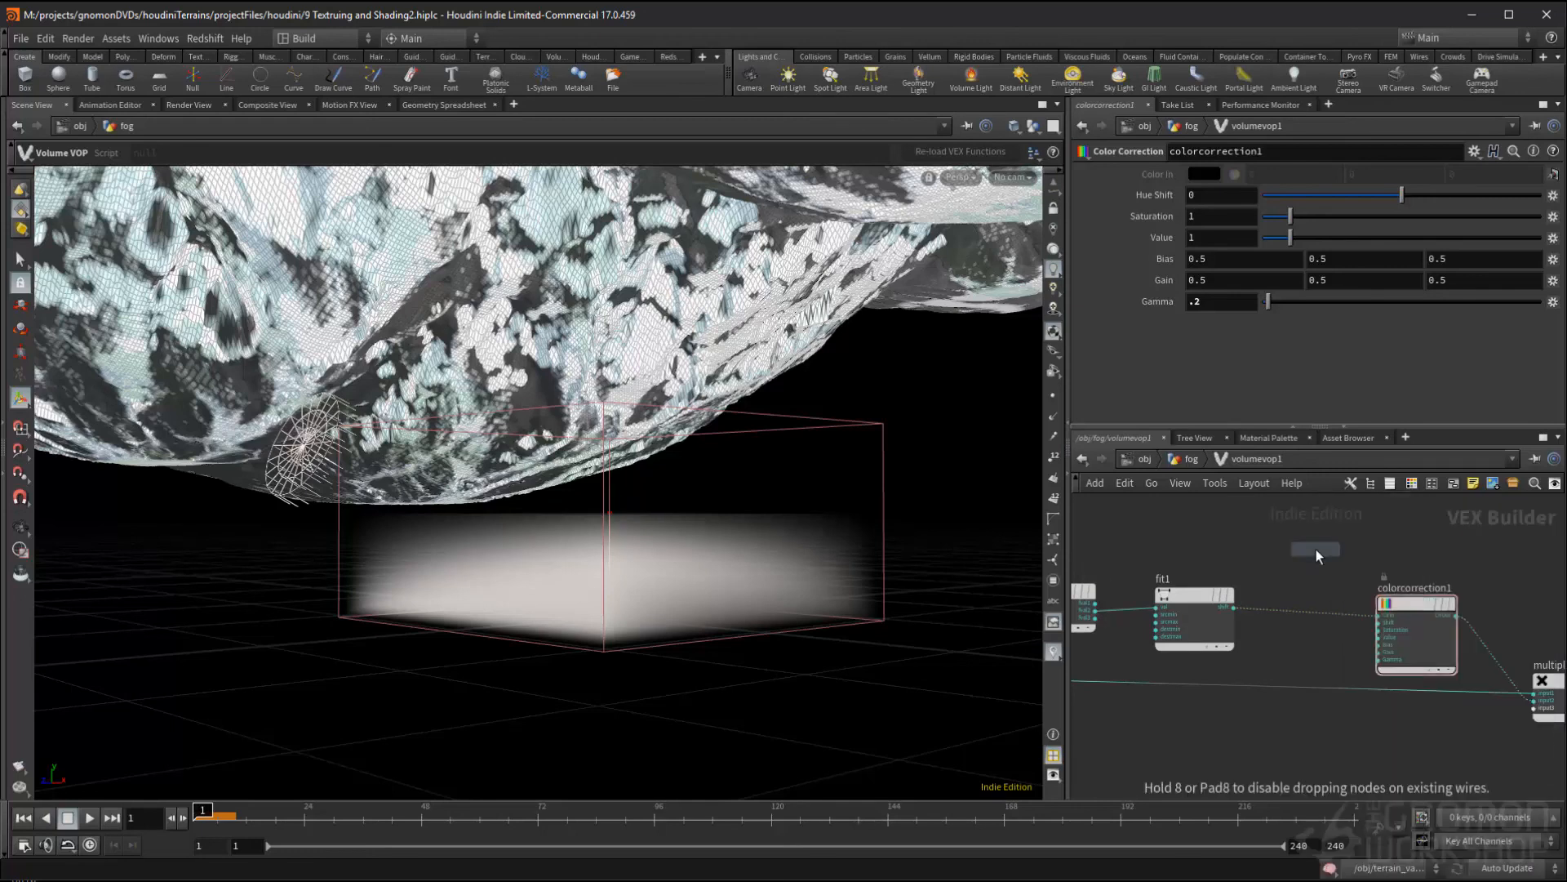
click(1316, 550)
drag(1324, 552, 1334, 601)
scroll(1453, 563, down, 2)
middle_drag(1453, 563, 1386, 585)
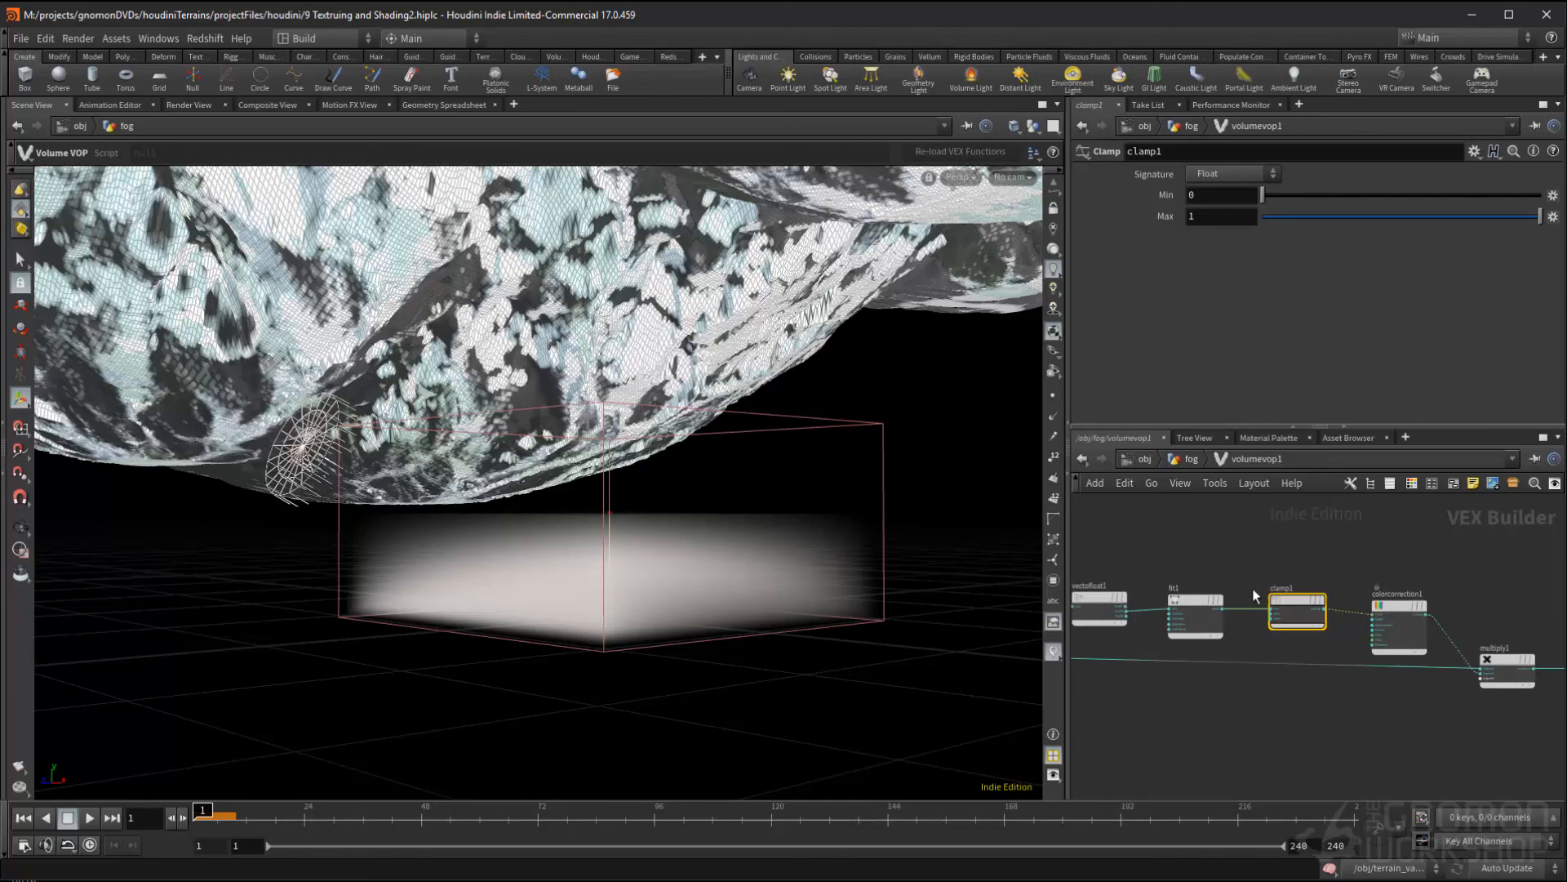
middle_drag(1352, 577, 1307, 574)
scroll(1307, 575, down, 1)
middle_drag(1428, 582, 1324, 581)
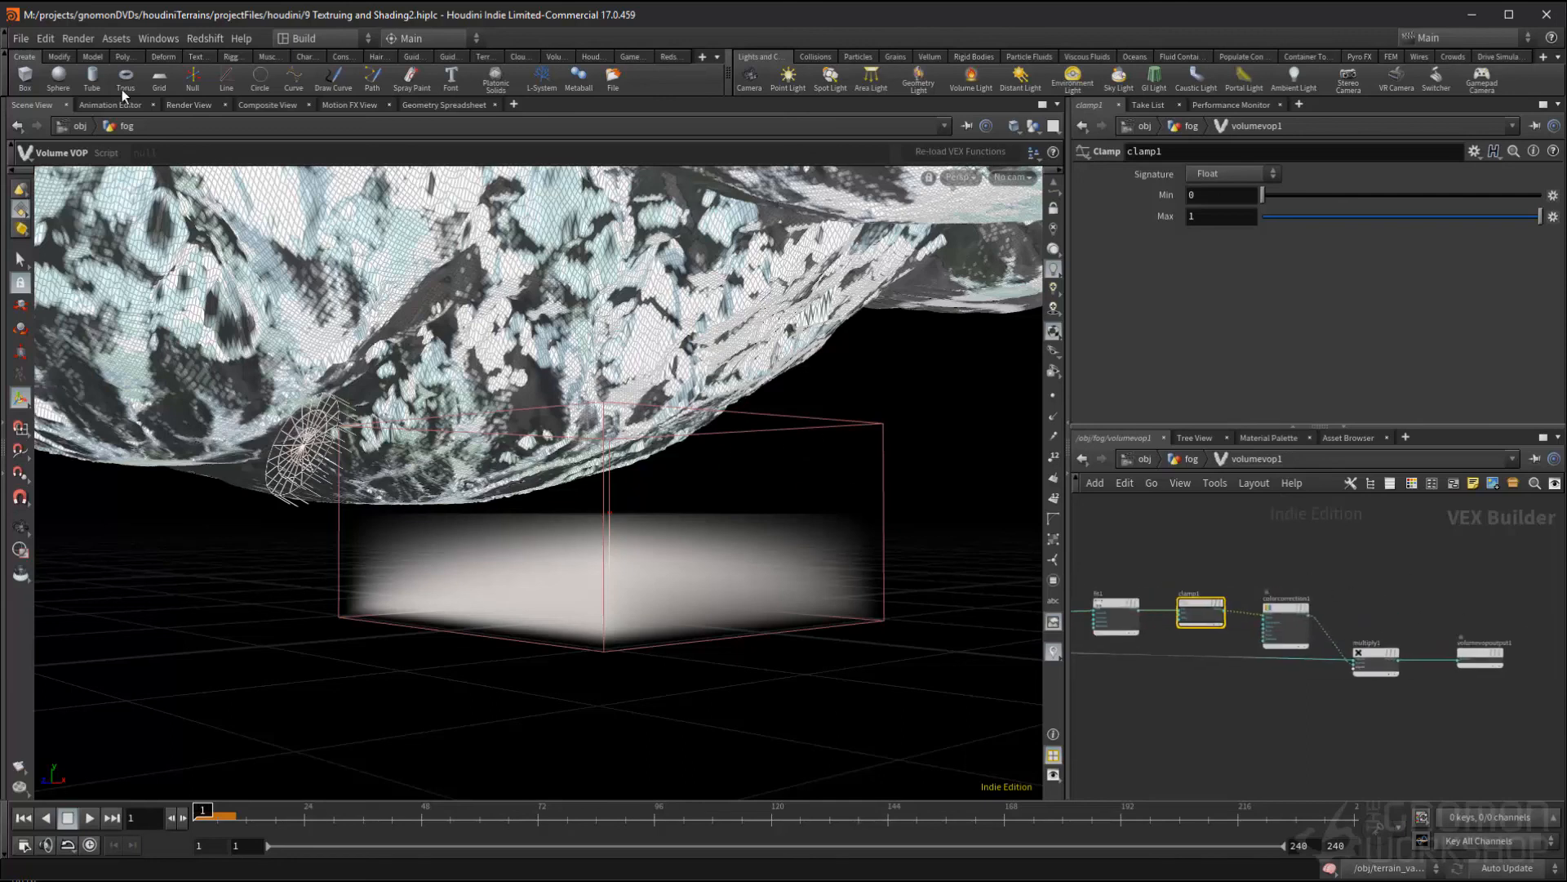
- Save the scene file under its current name
click(20, 39)
click(49, 119)
middle_drag(1407, 616, 1230, 586)
drag(1241, 590, 1486, 732)
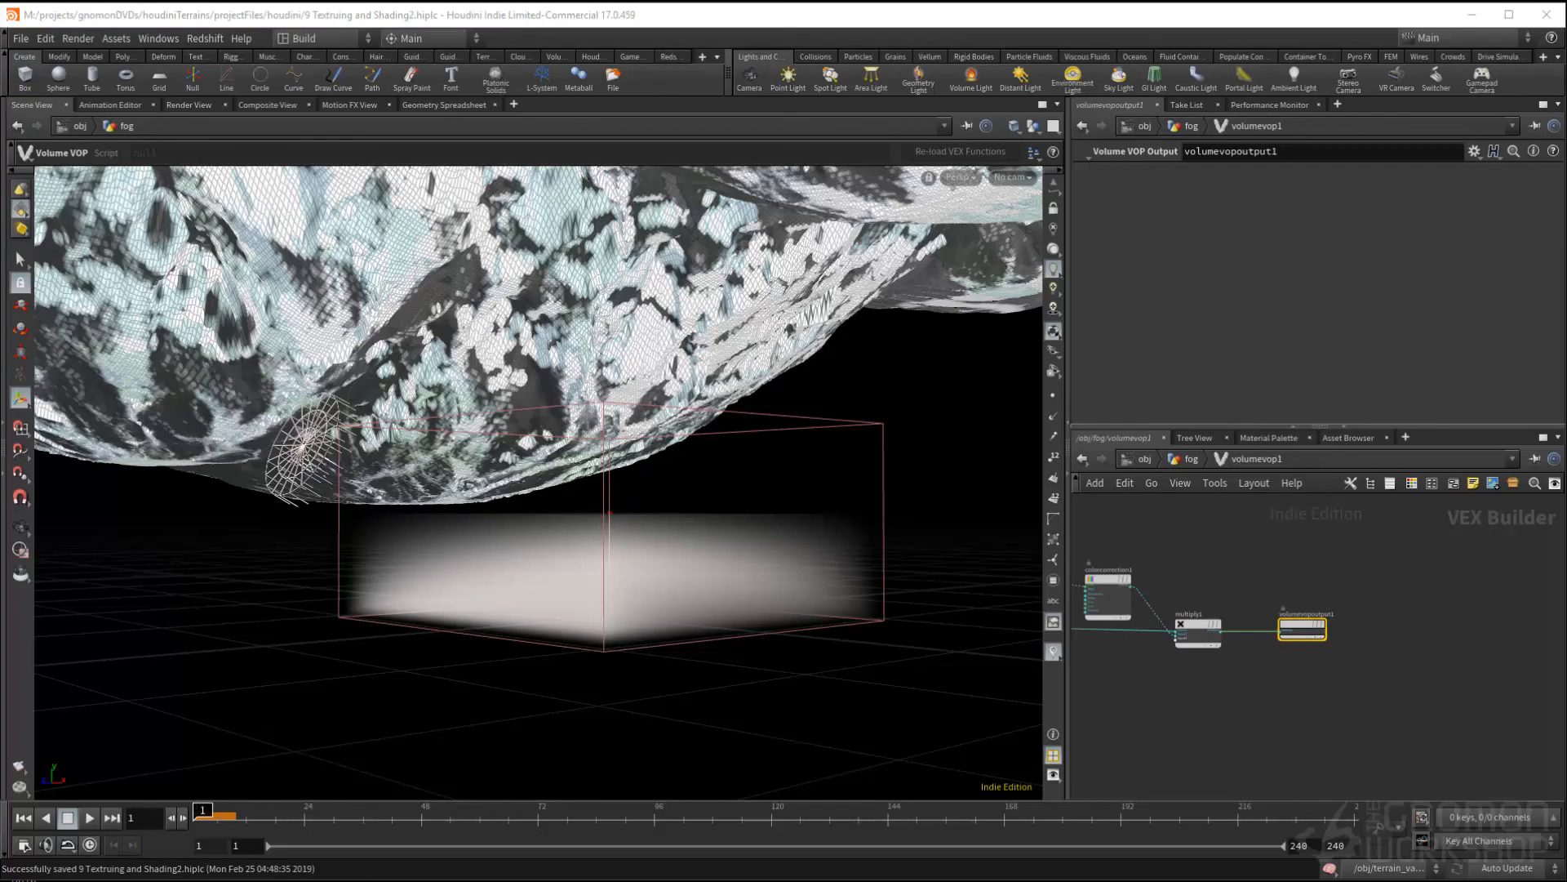
- Return to the fog network and rename volumevop1 to volumevop_gradient
click(1187, 457)
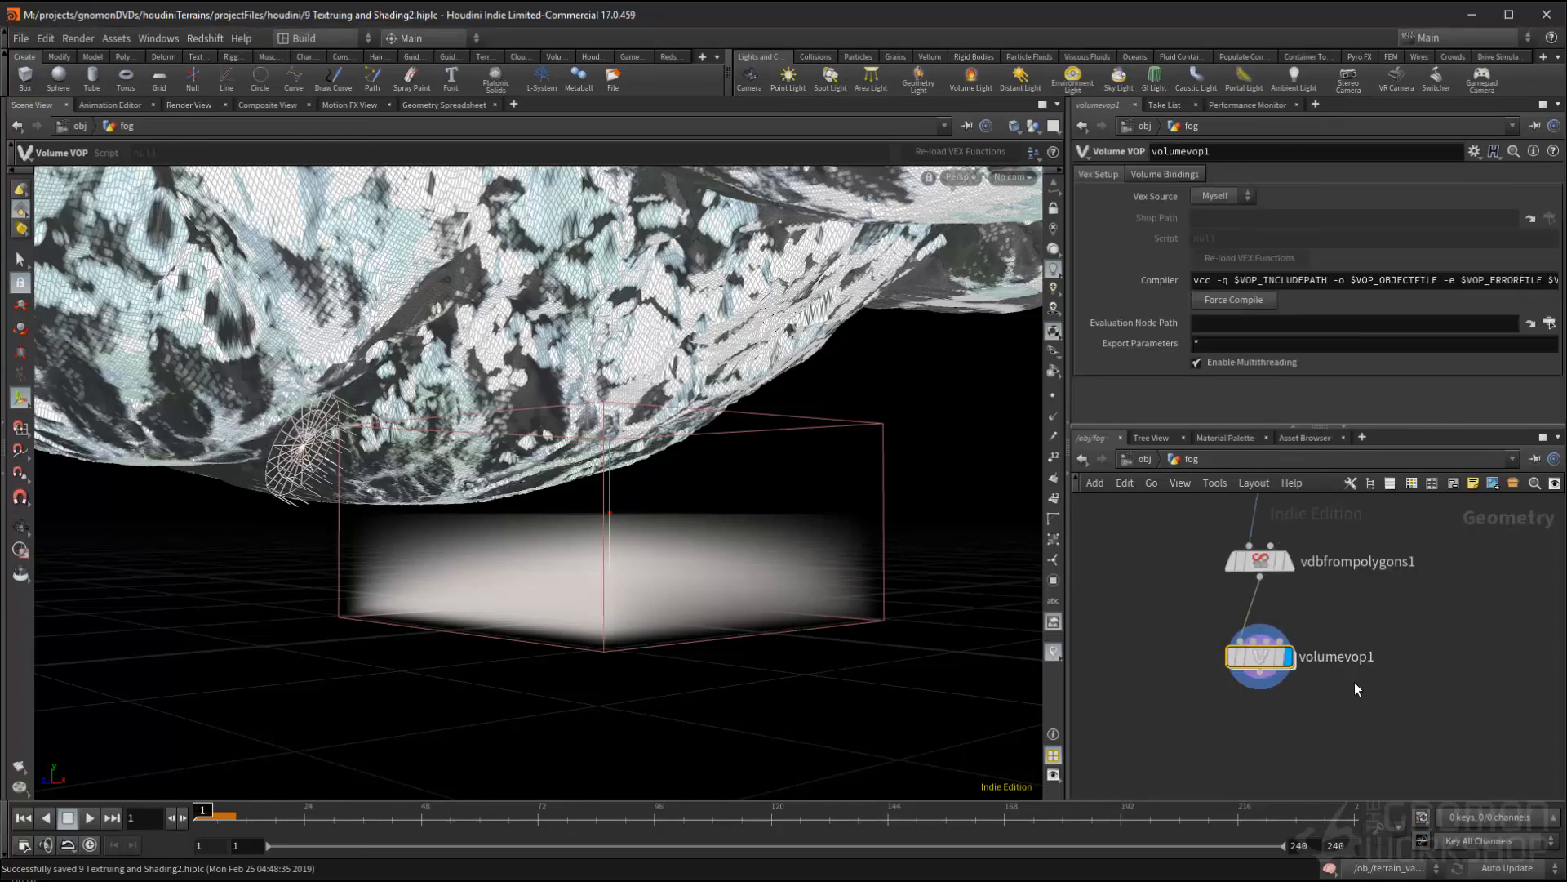
middle_drag(1354, 679, 1356, 645)
drag(1362, 624, 1435, 620)
text(_)
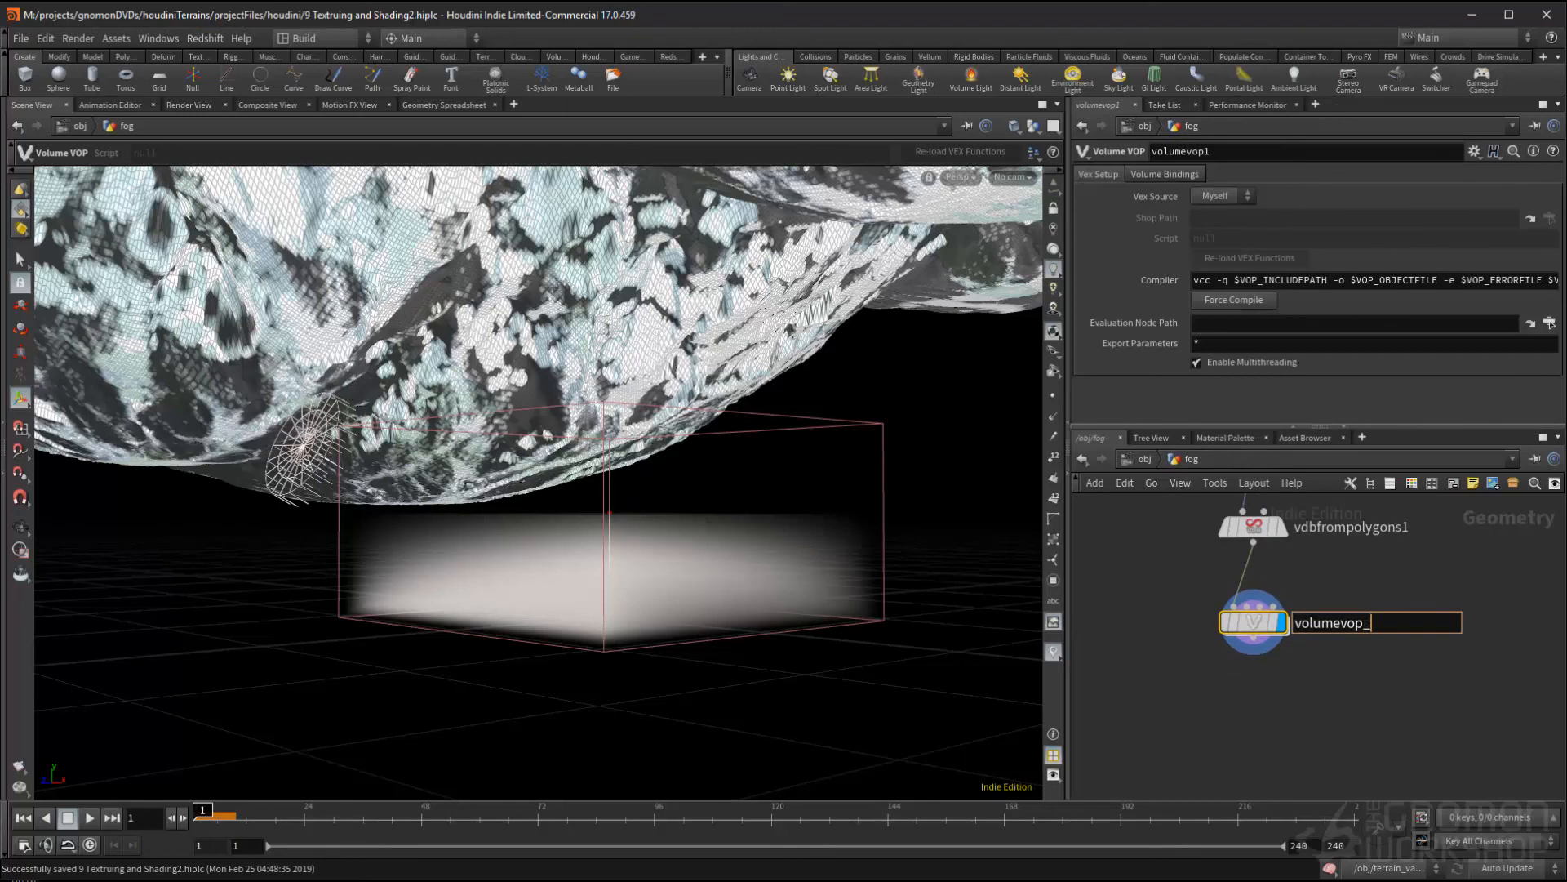
text(gradient)
key(Return)
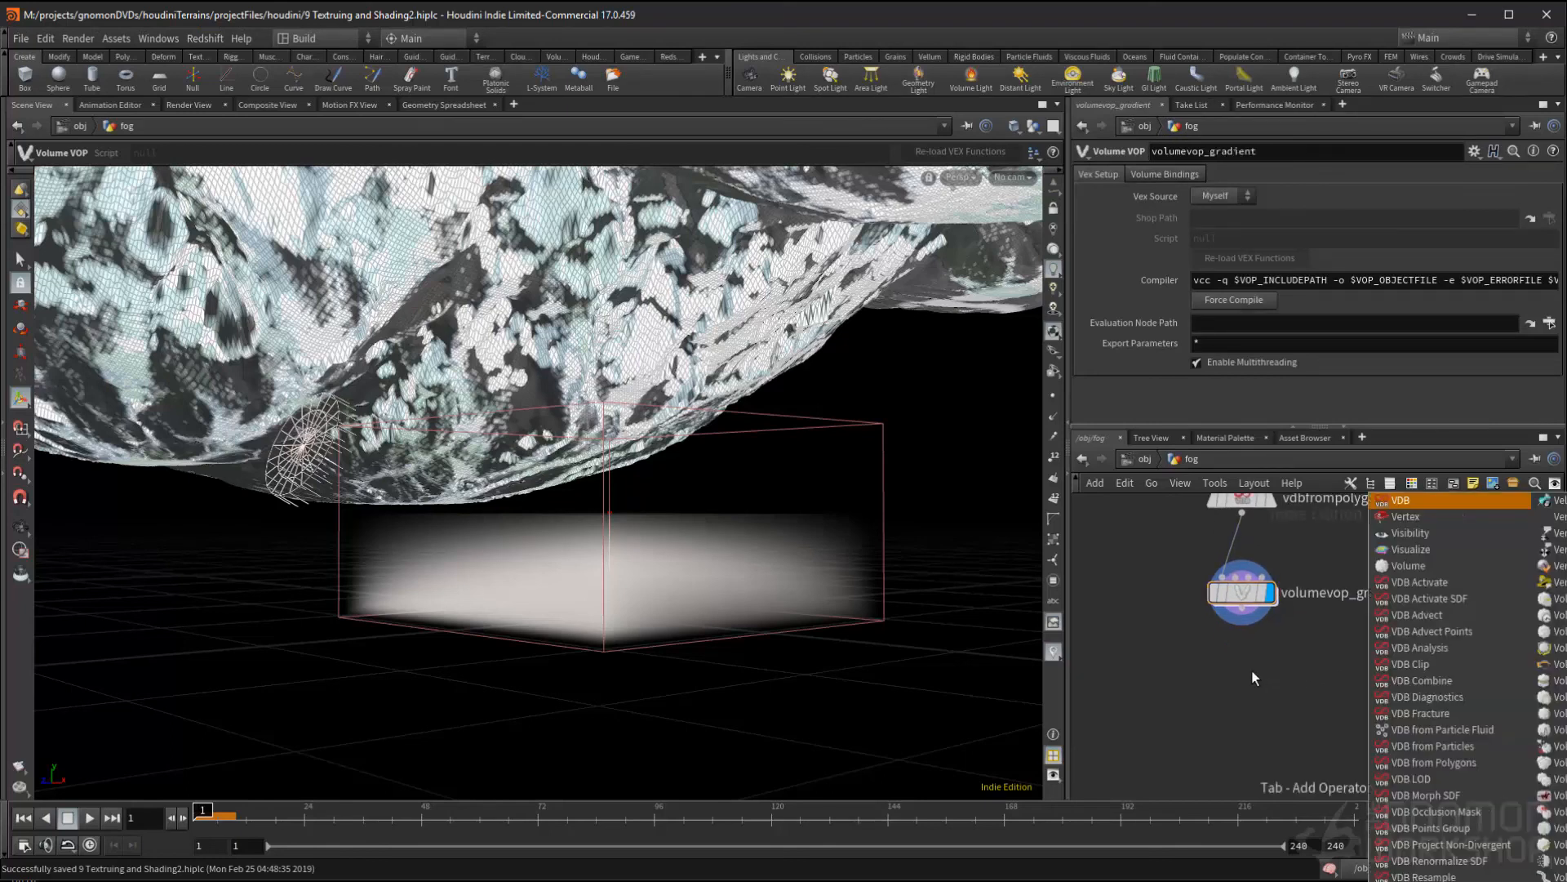
- Add another Volume VOP node below volumevop_gradient
key(Tab)
text(vol)
key(Escape)
key(Tab)
text(volu)
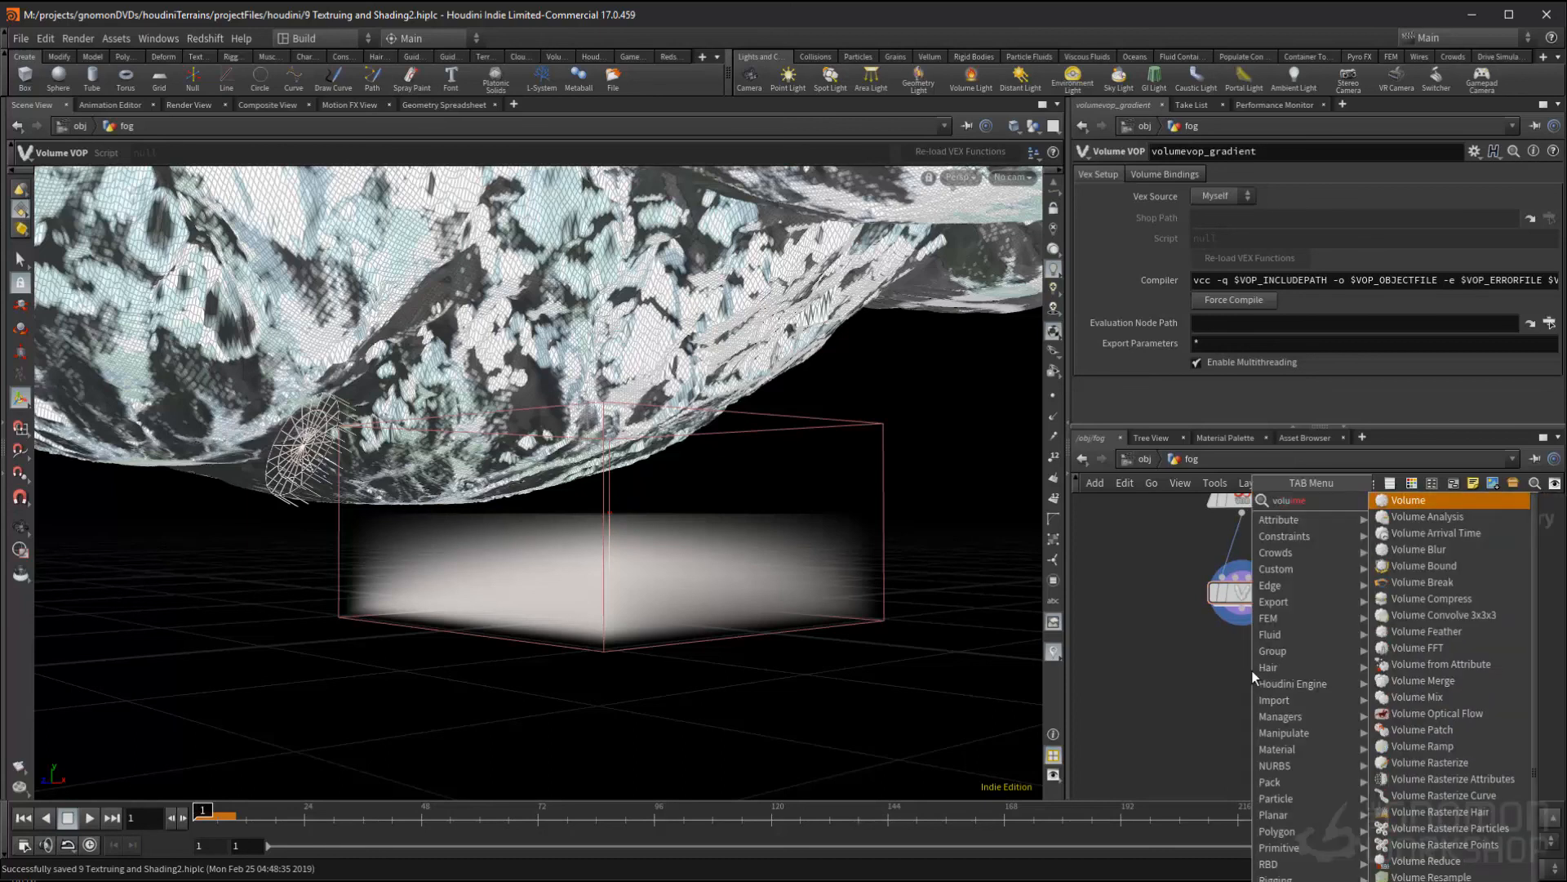
text(mevop)
key(Return)
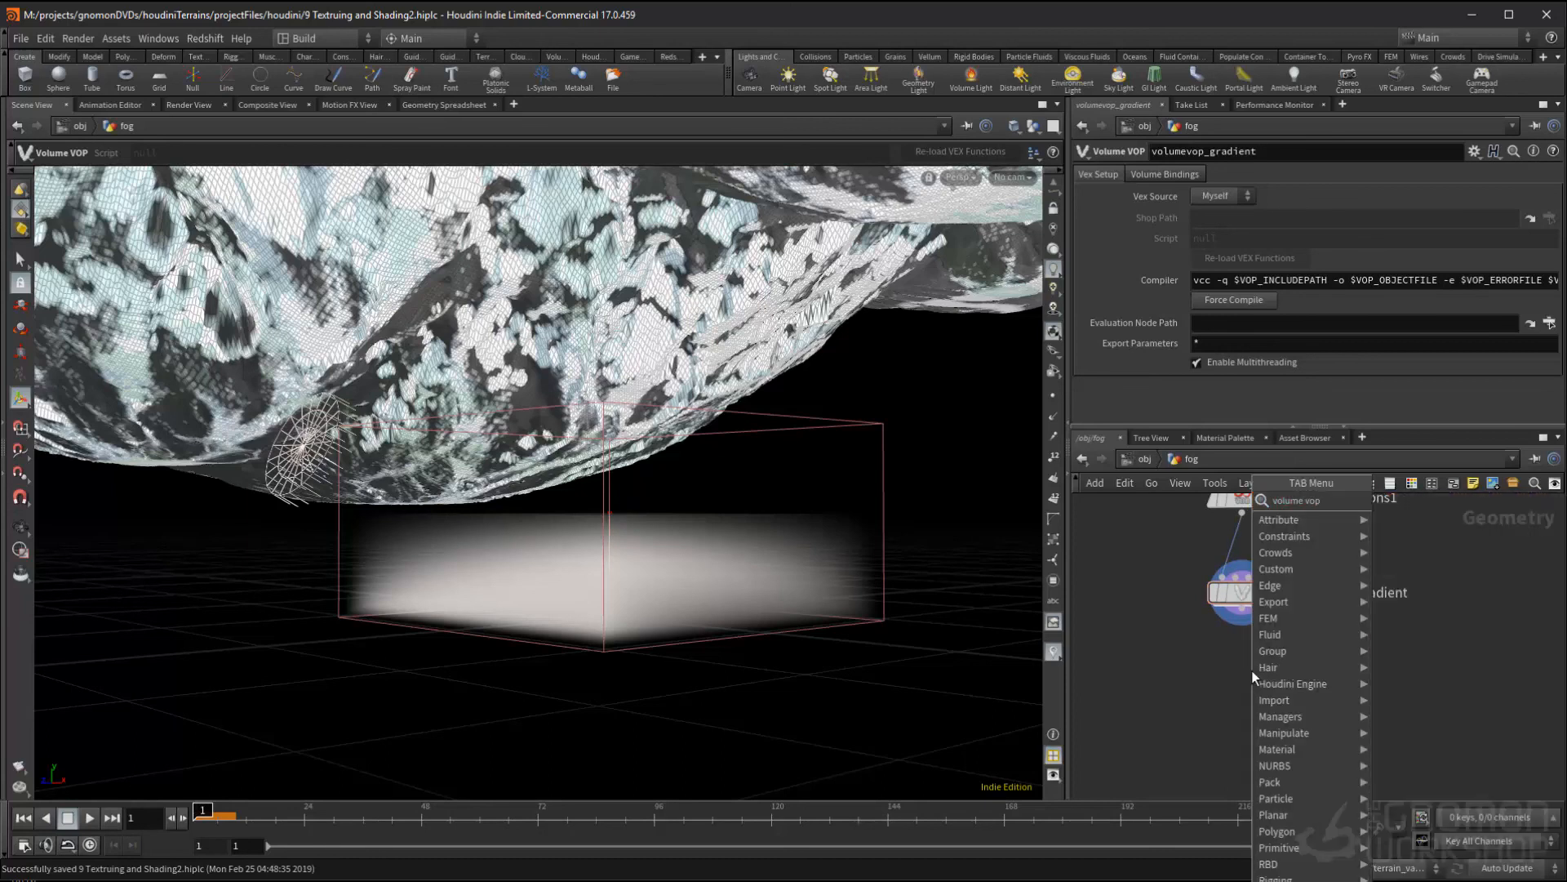
click(1252, 669)
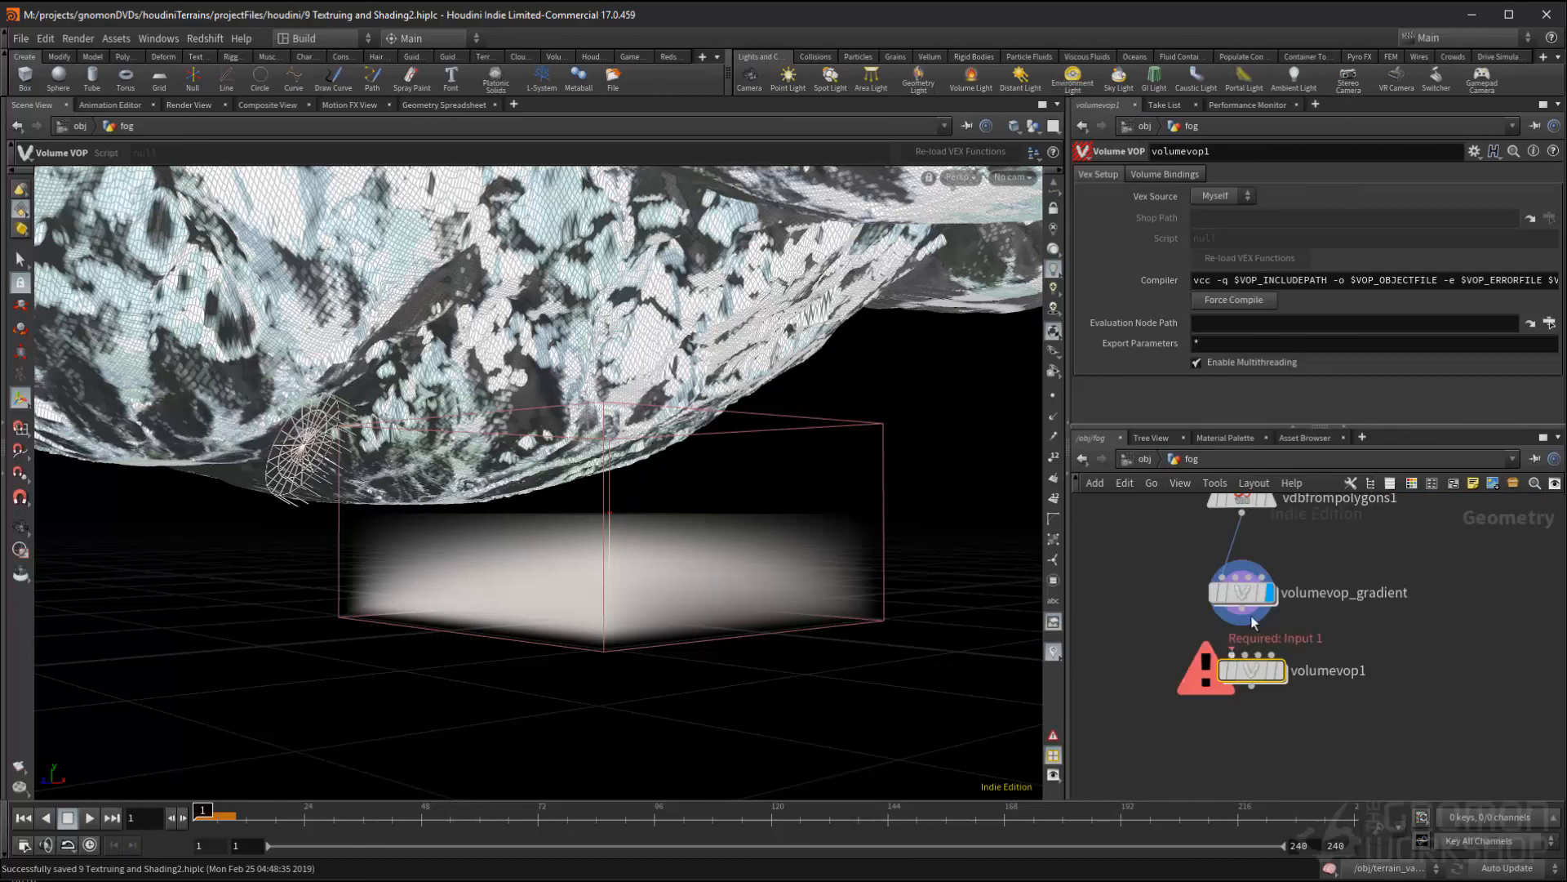
- Wire the new Volume VOP after volumevop_gradient with its display on, and rename it volumevop_density
click(1280, 673)
drag(1249, 671, 1240, 700)
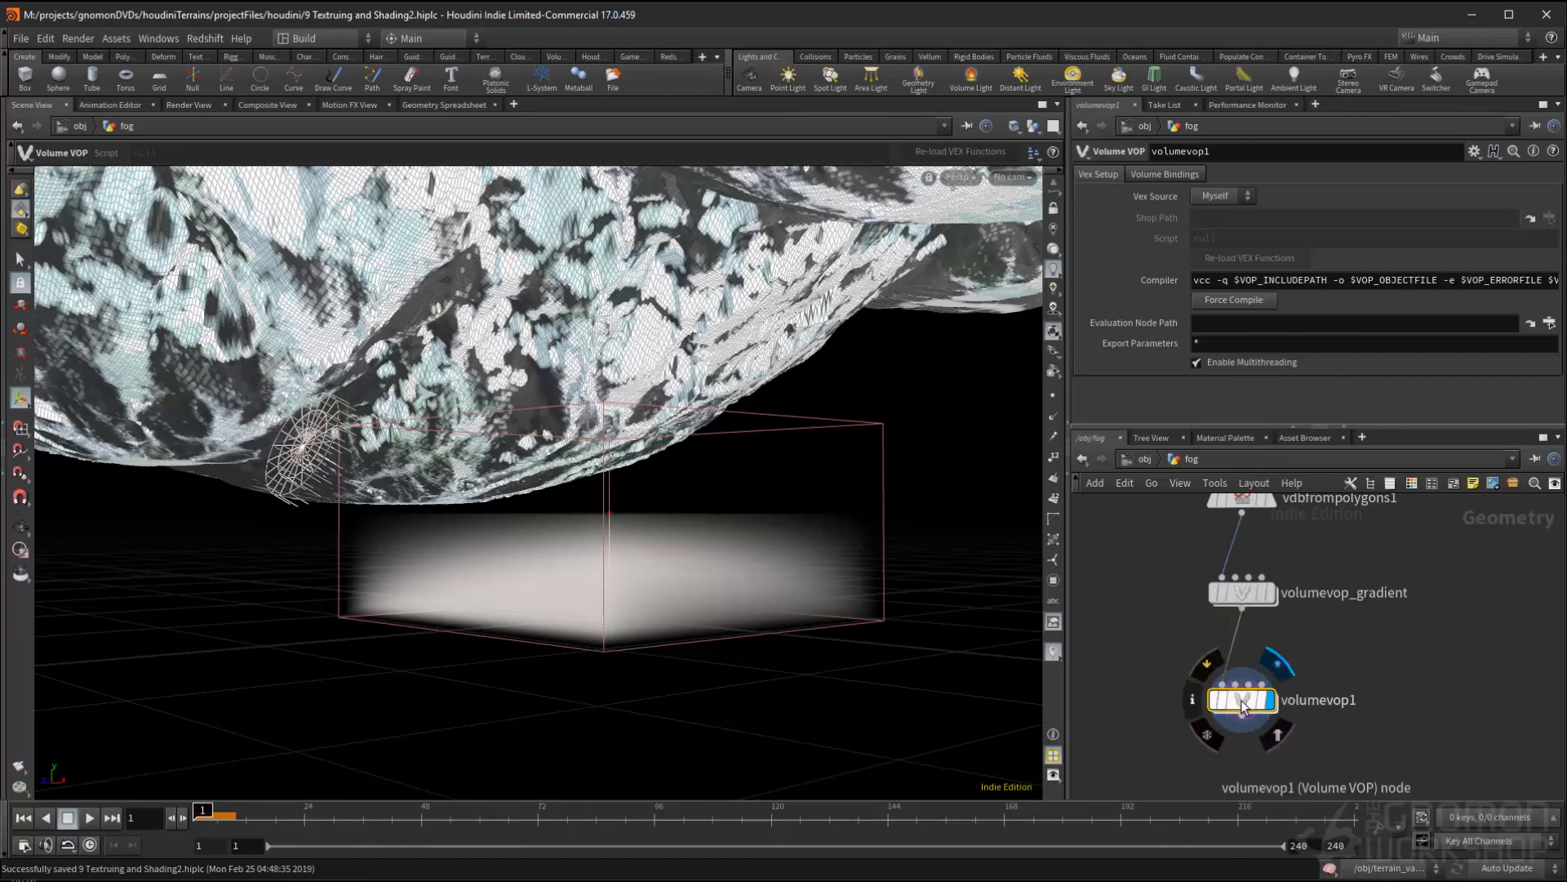
click(1349, 704)
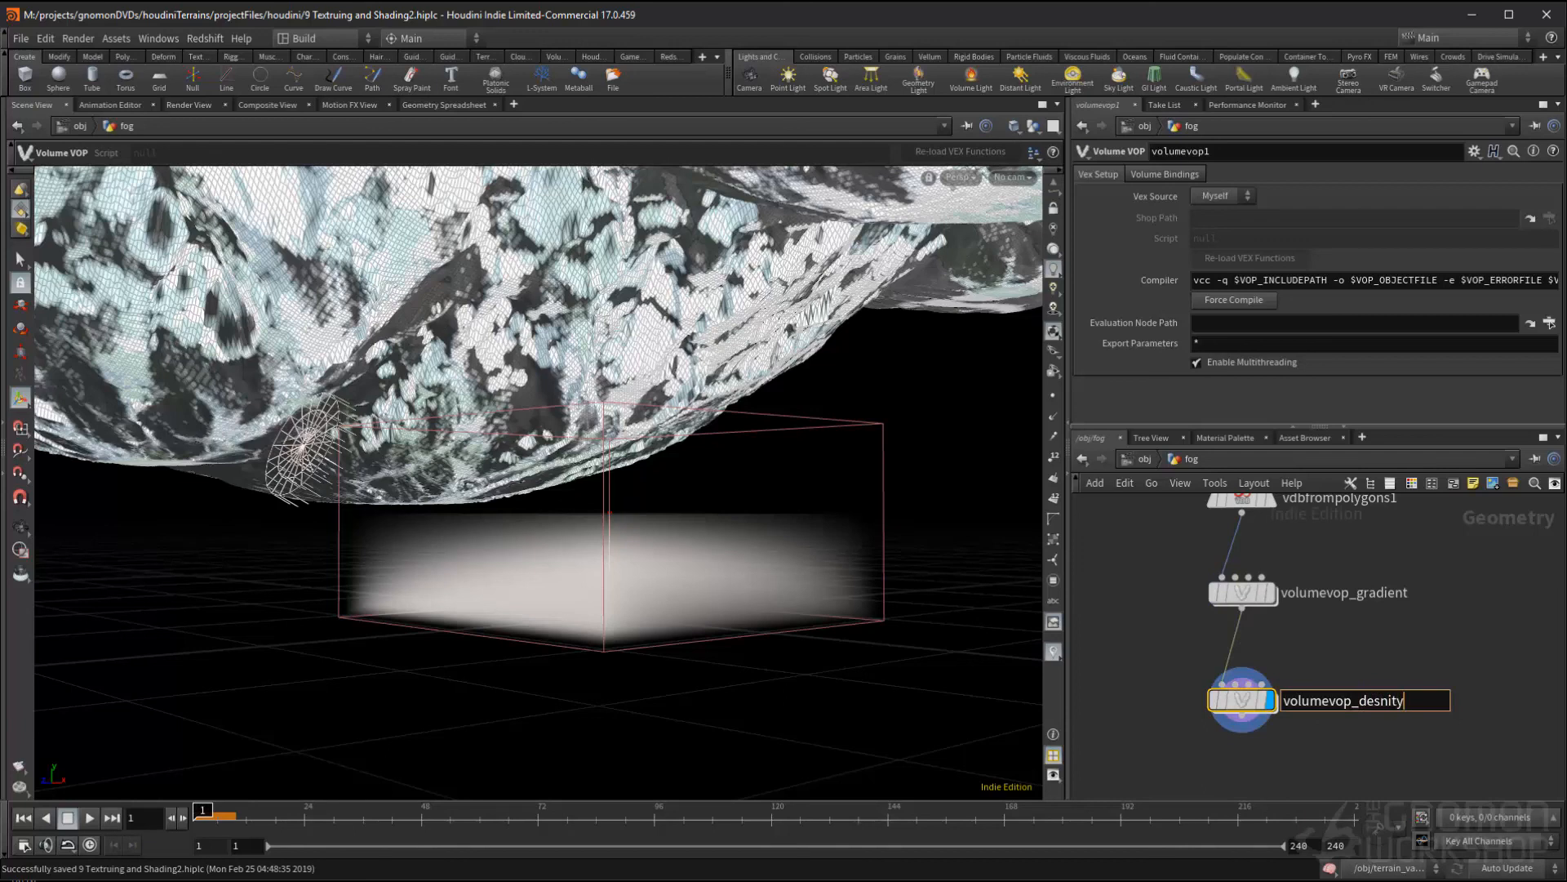
key(Return)
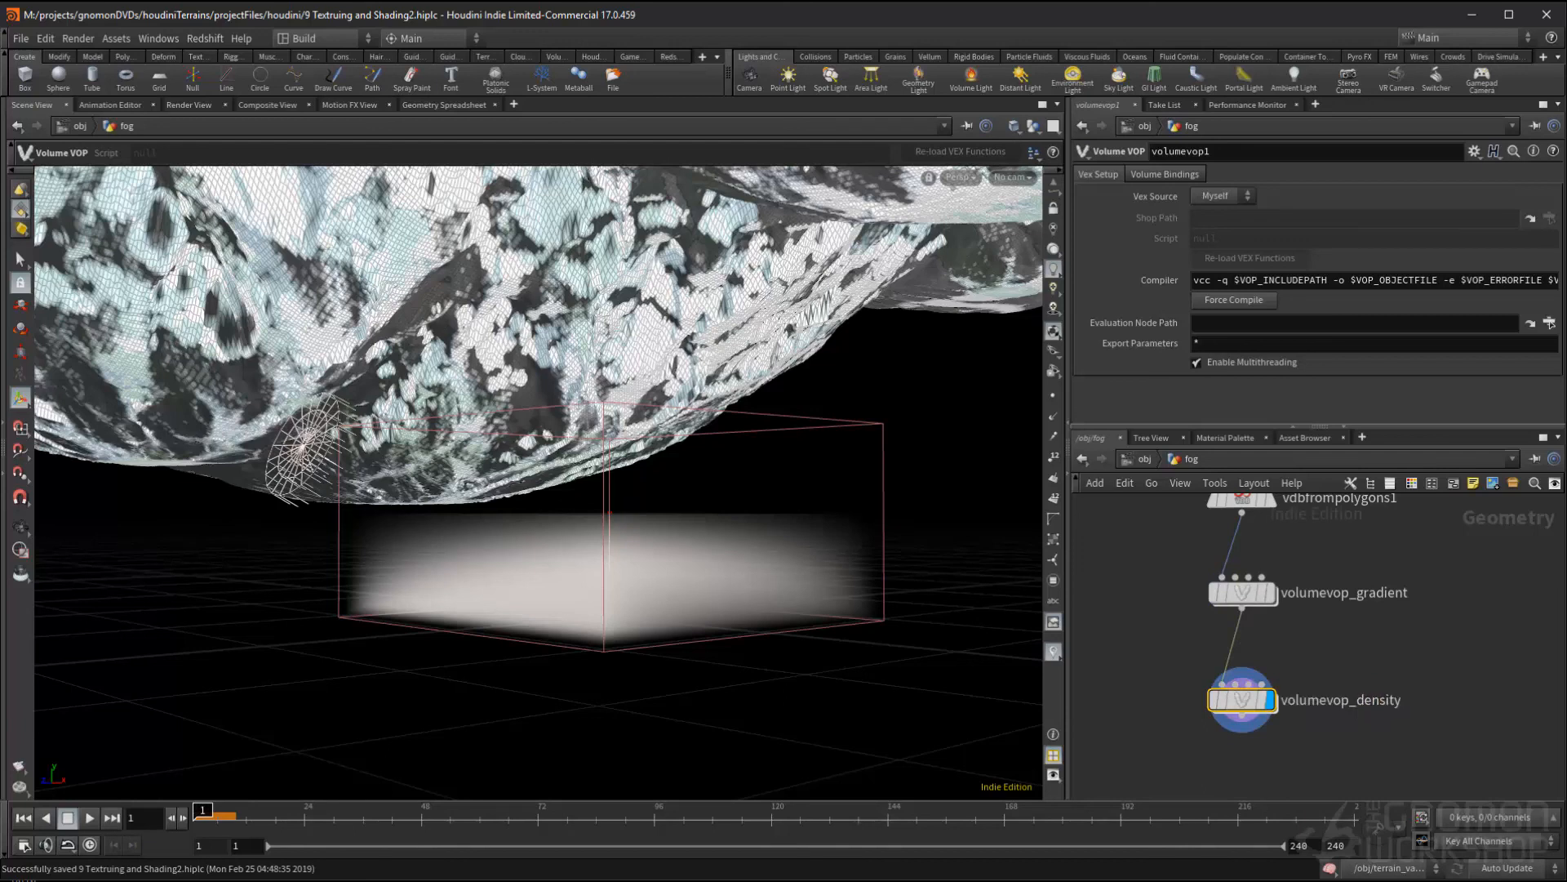
- Inside volumevop_density, insert a Multiply Constant node on the density wire between the global parameters and the output
double_click(1242, 699)
drag(1410, 541, 1474, 624)
key(Tab)
text(multy)
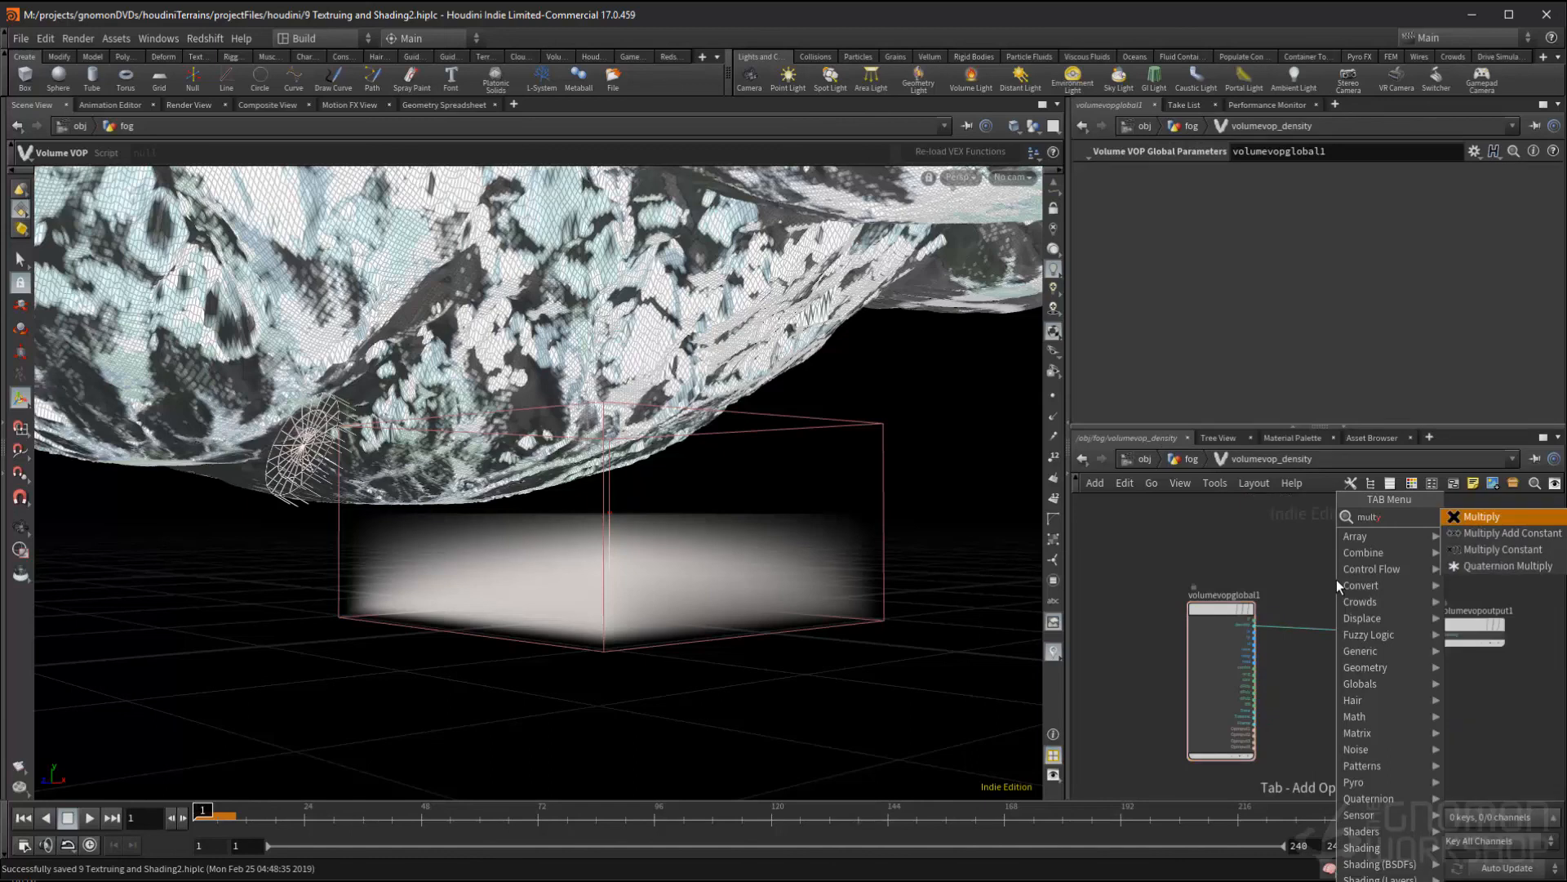
key(Down)
key(Down)
key(Return)
click(1332, 605)
scroll(1339, 604, up, 3)
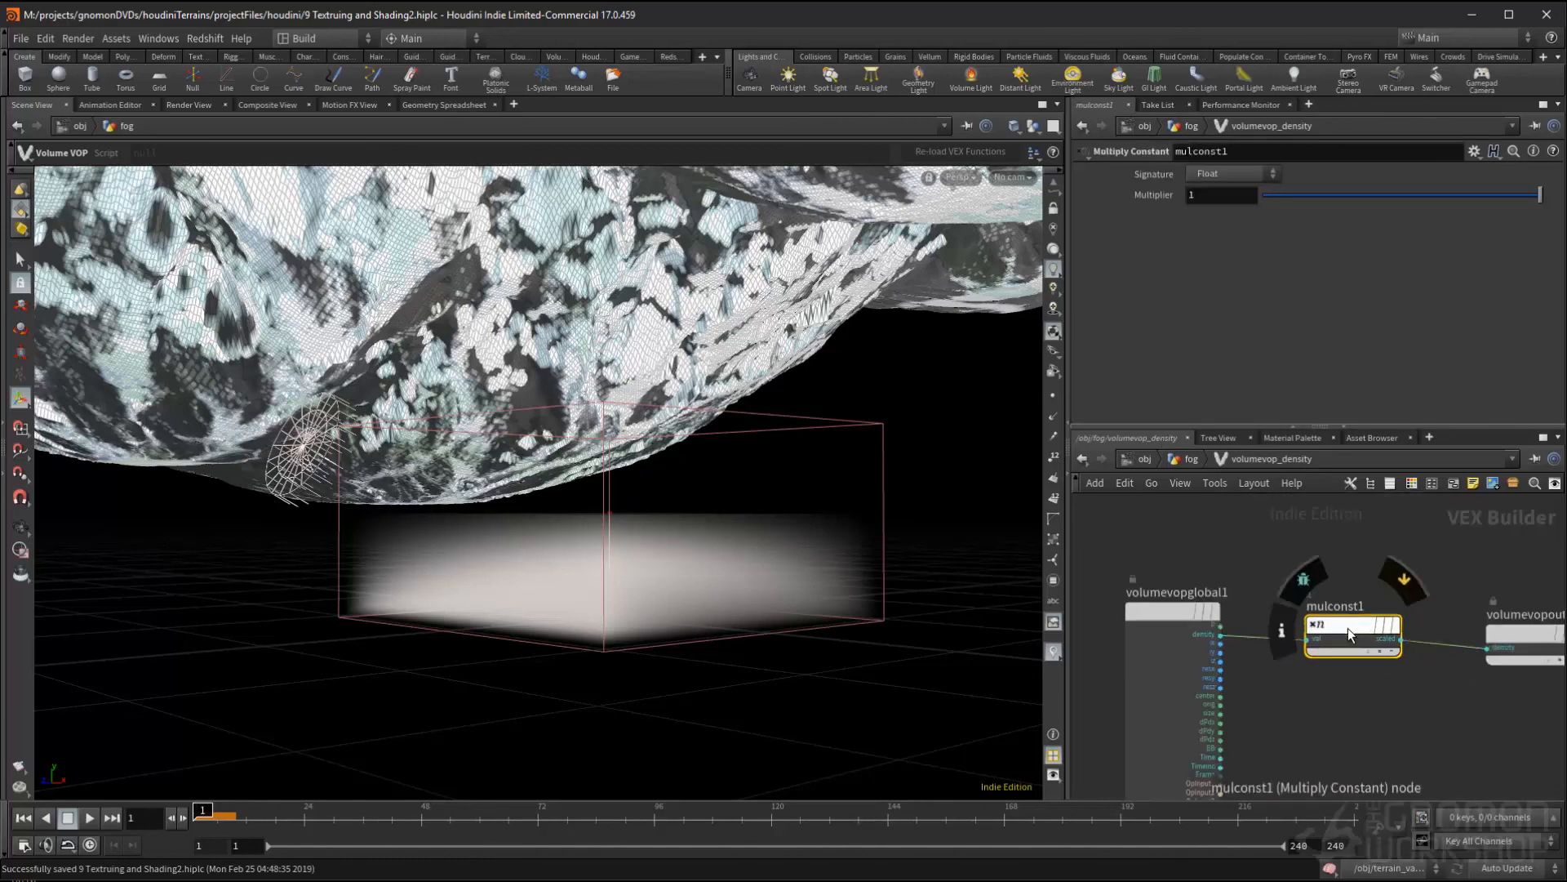
drag(1350, 625, 1350, 615)
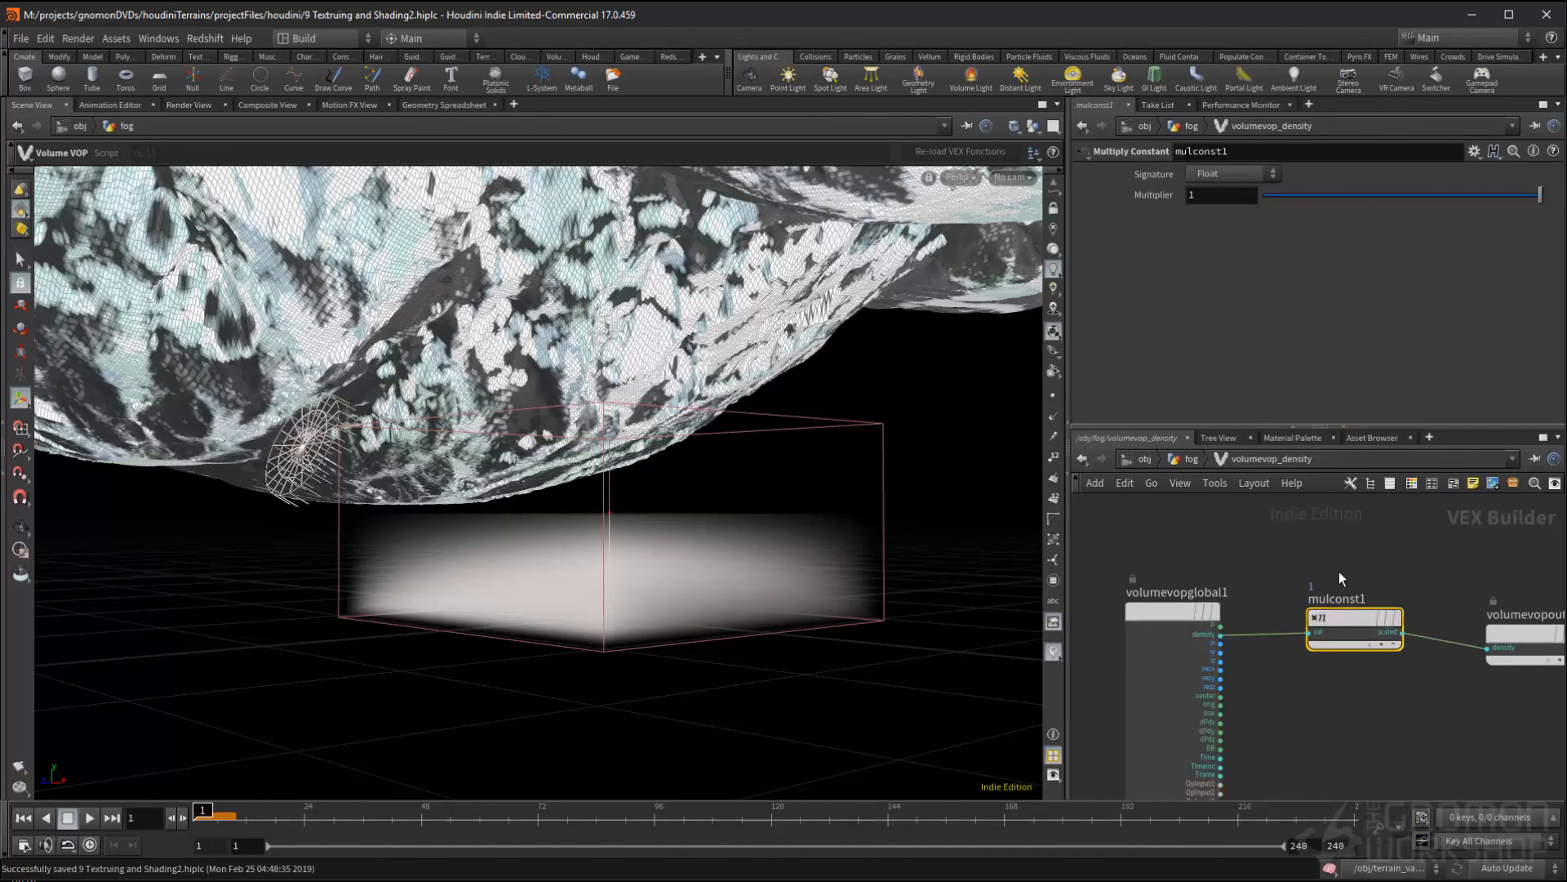
- Return to the object level and set the fog object's Uniform Scale to 200
click(1187, 460)
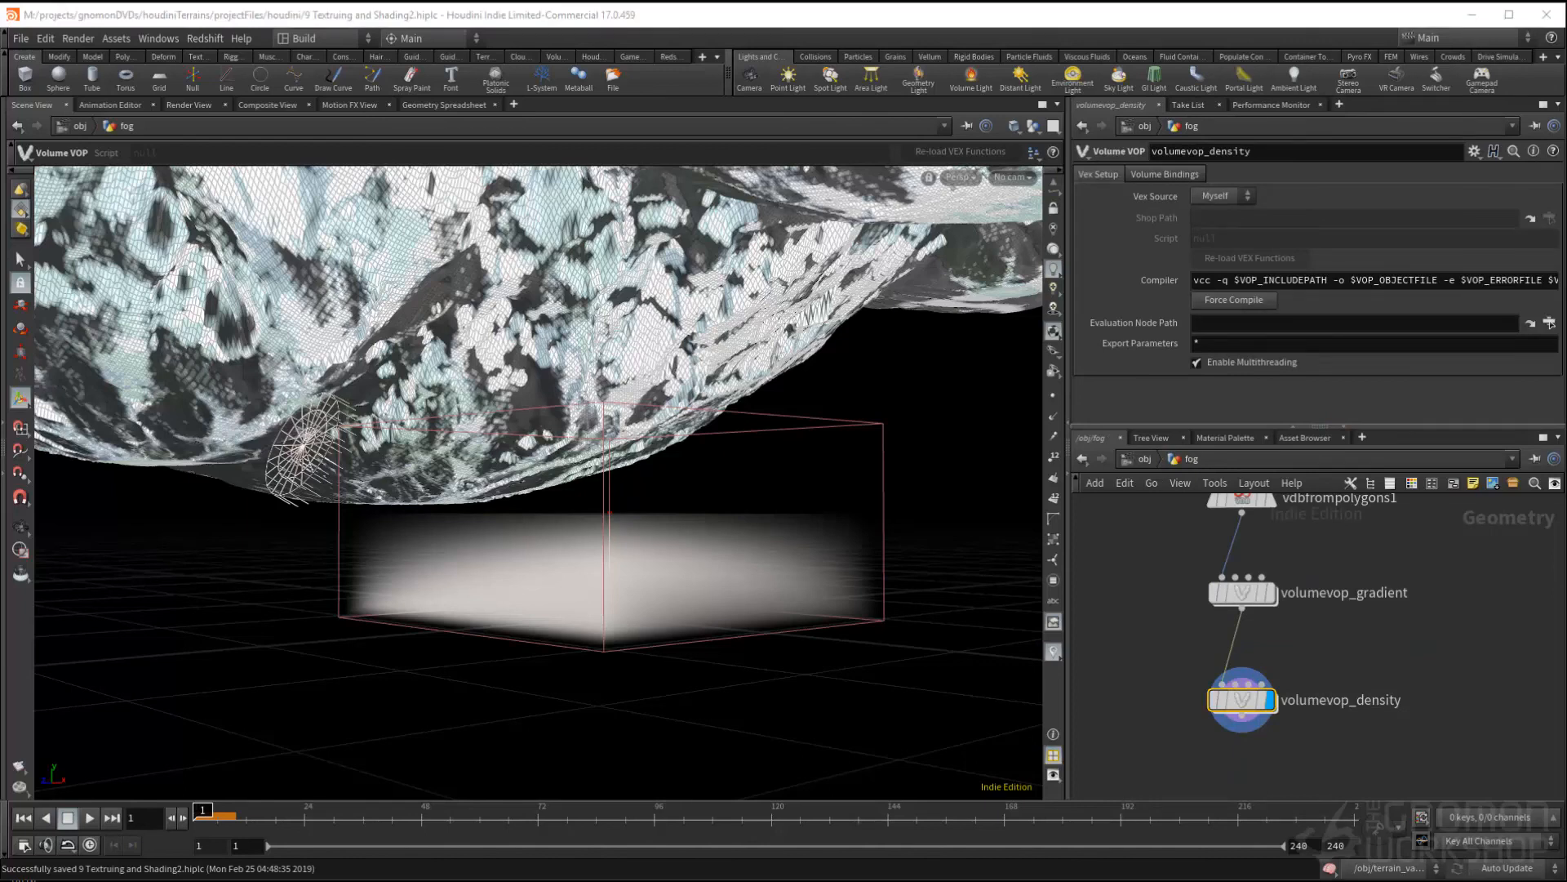
click(1143, 459)
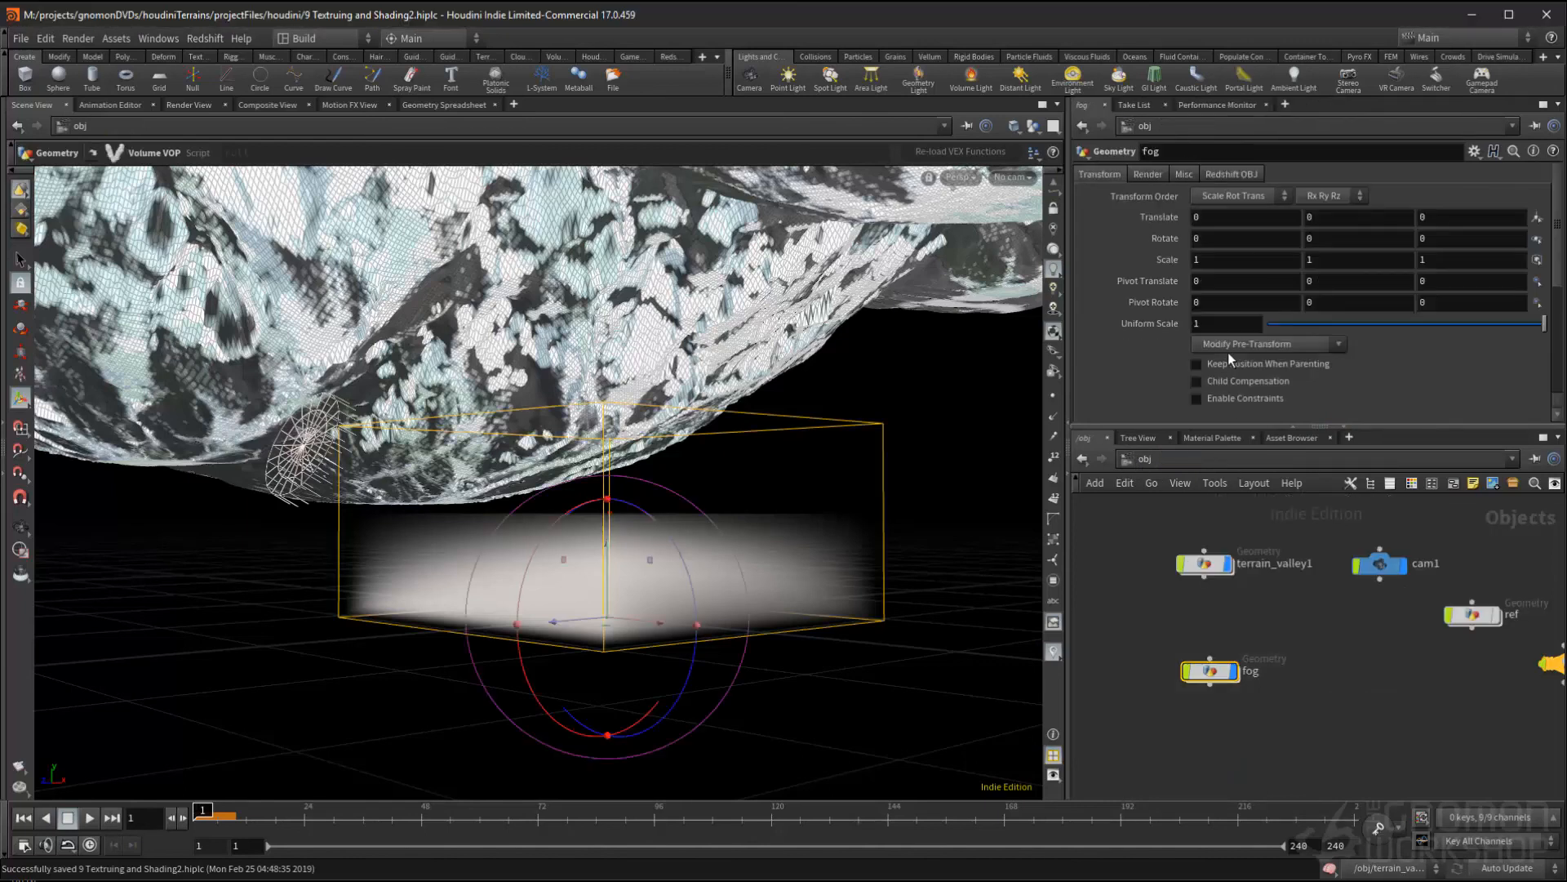
drag(1238, 325, 1100, 308)
text(50)
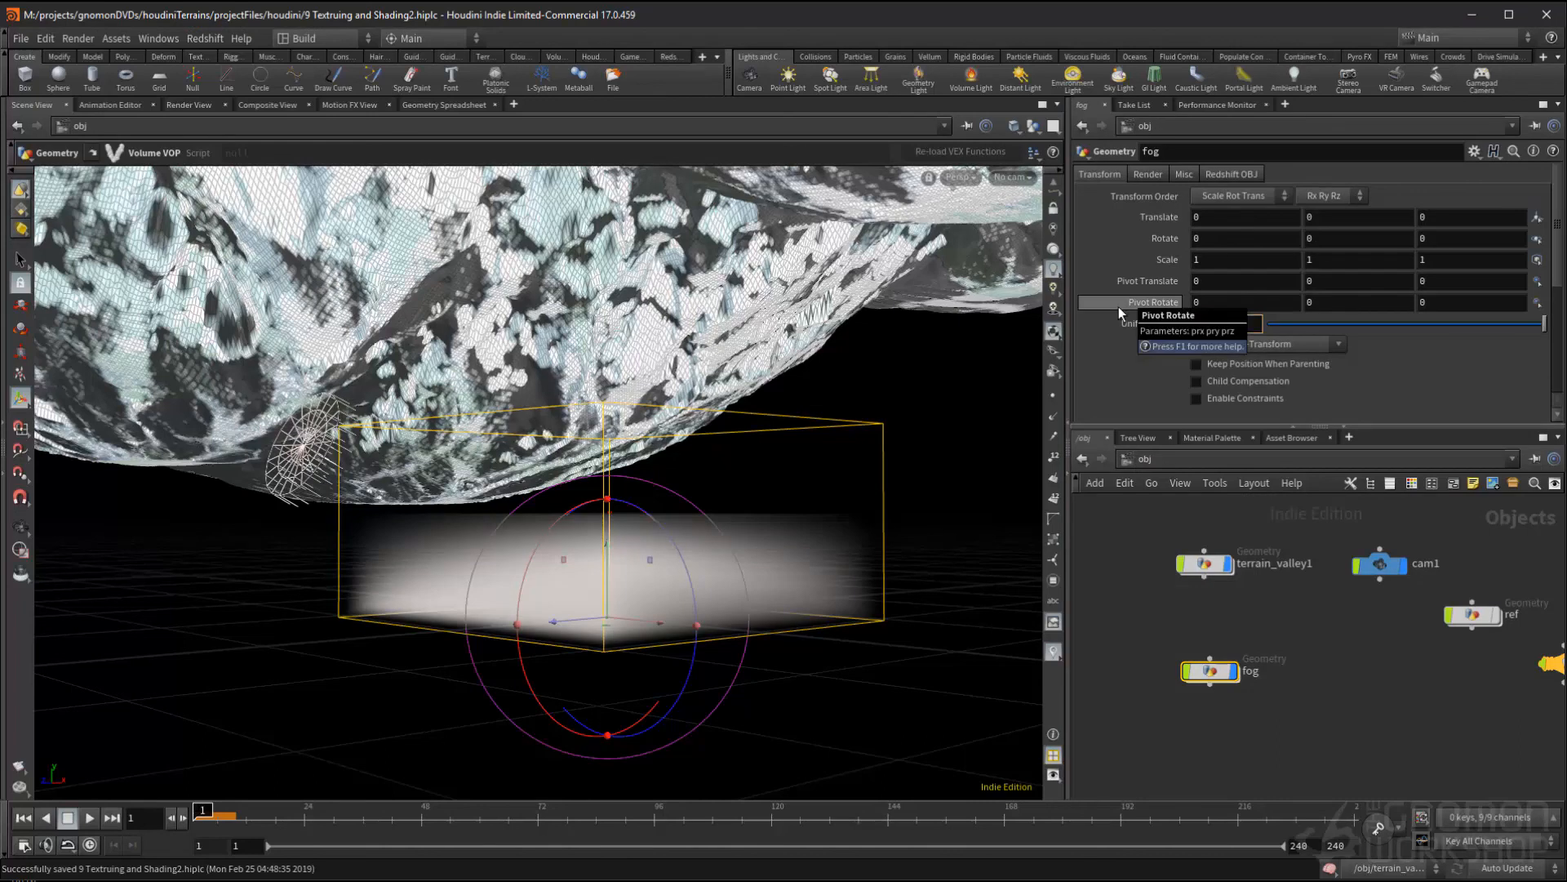
key(Return)
- Frame the scaled fog volume over the terrain and look through cam1 in the viewport
key(space+g)
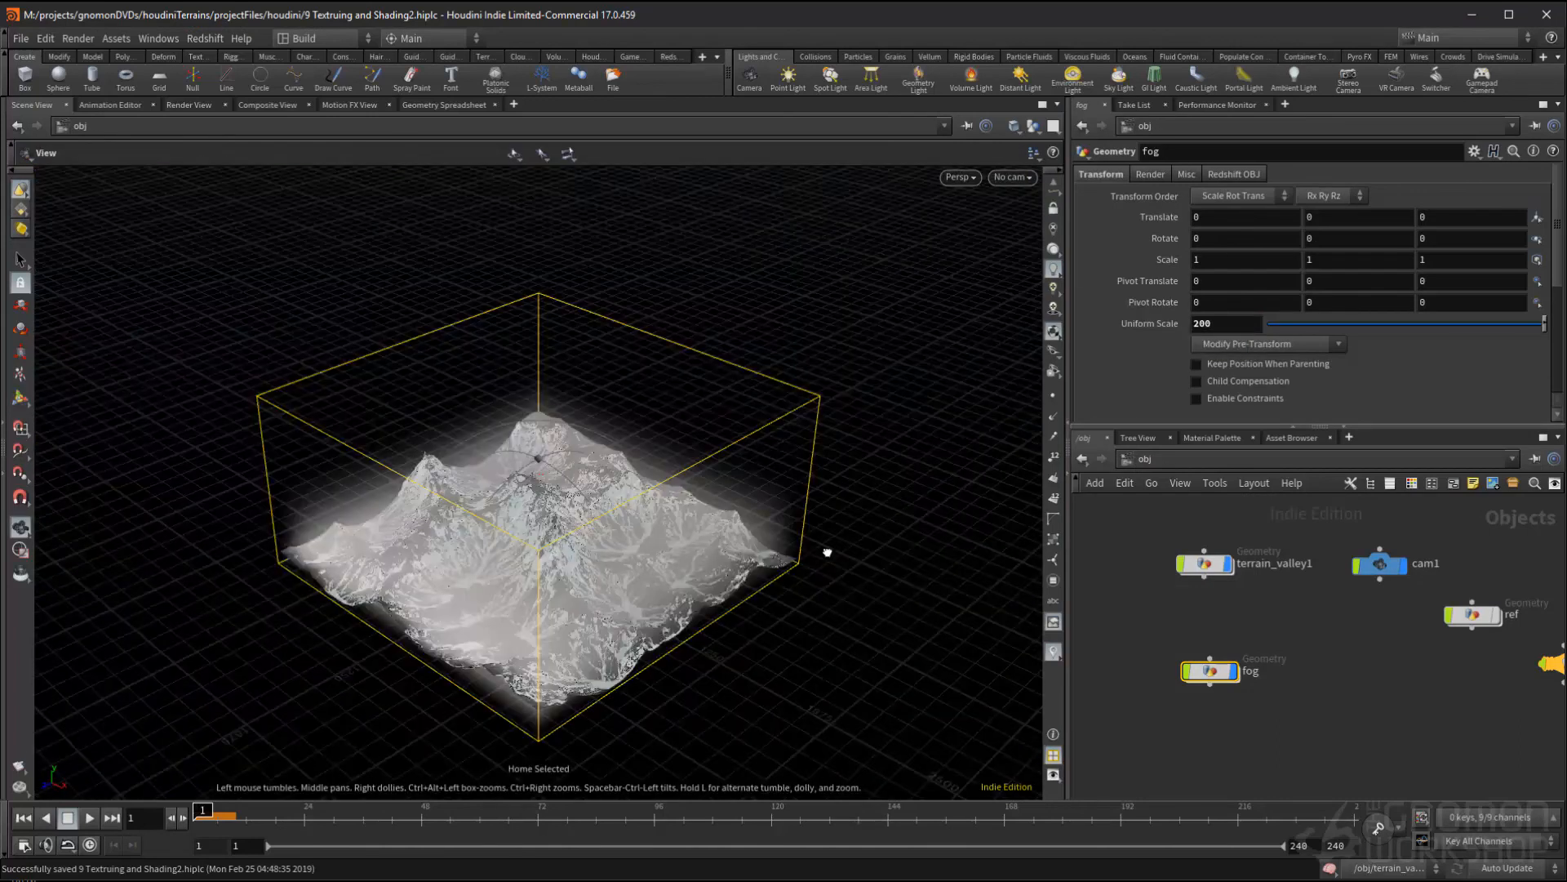
click(1013, 177)
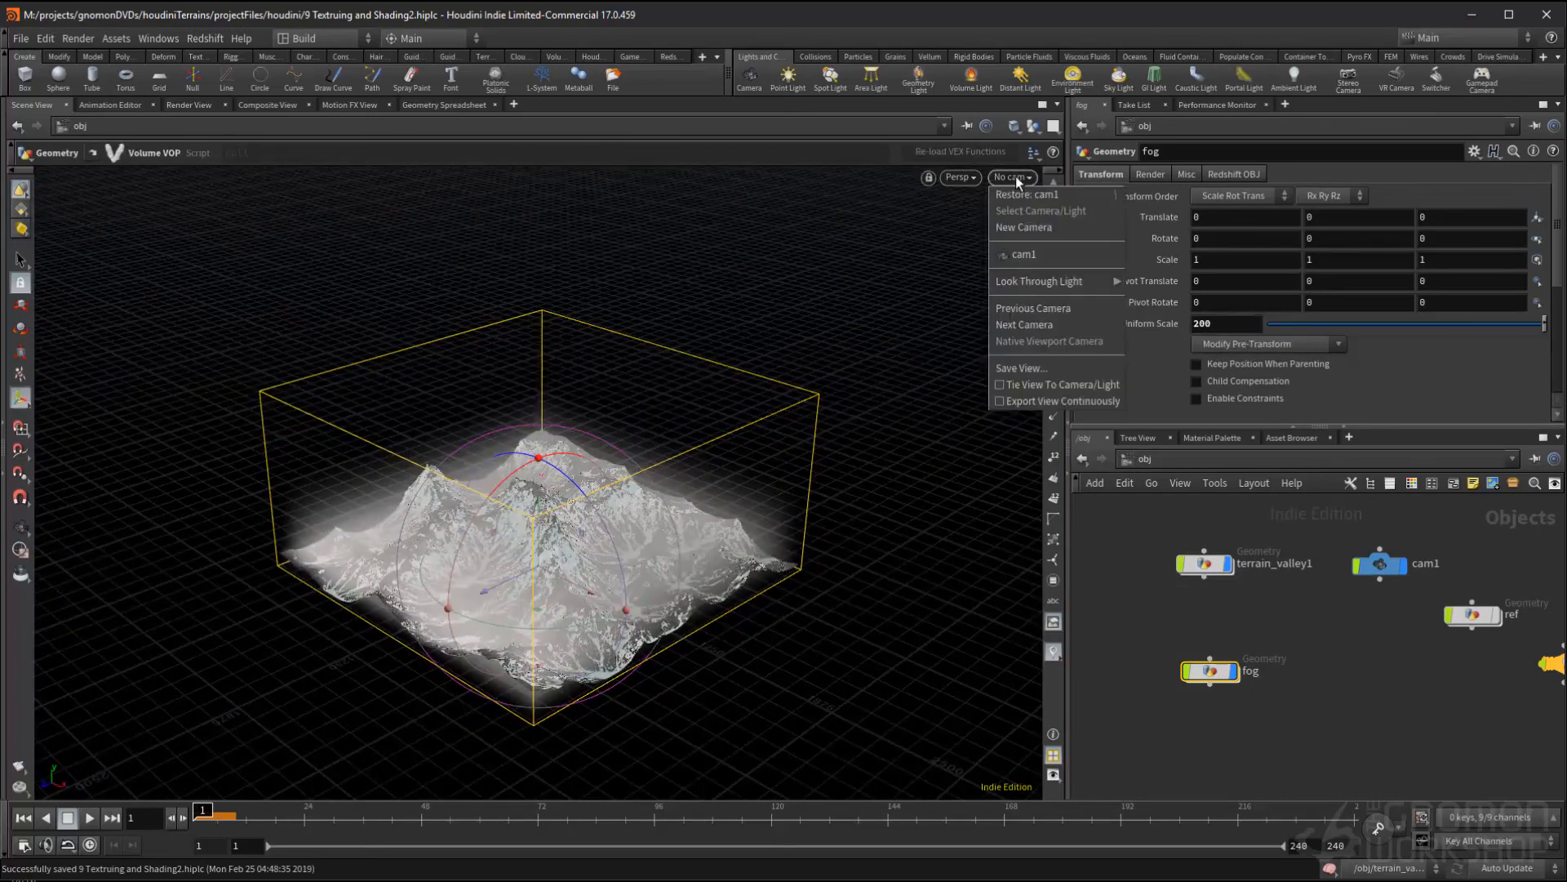
click(1033, 253)
middle_drag(1244, 646, 1263, 653)
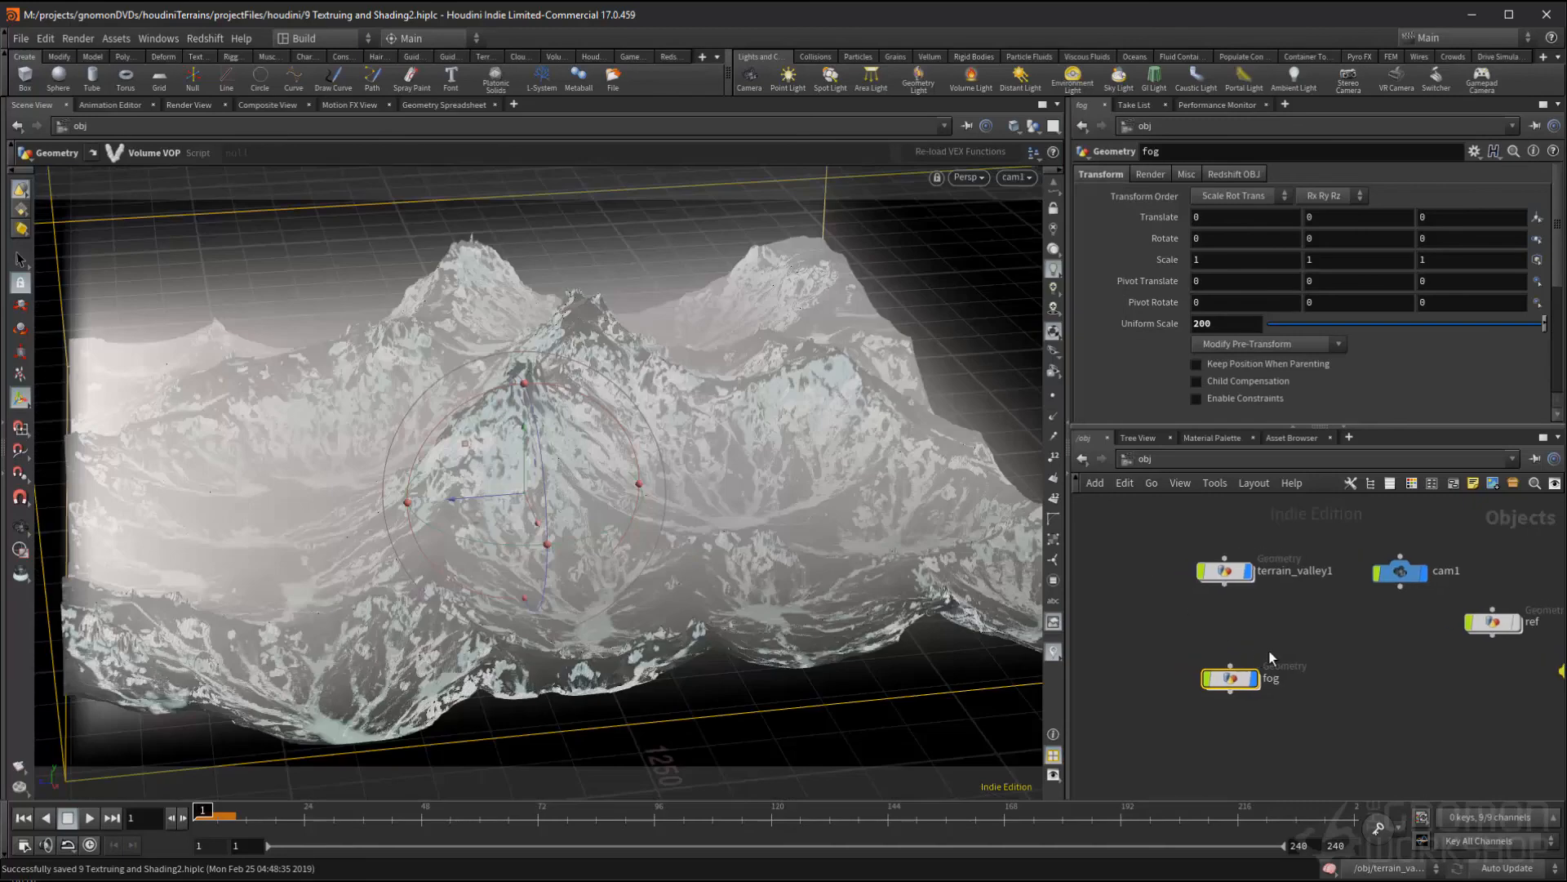
- Save the scene and switch to the Render View
click(24, 39)
click(30, 115)
click(209, 105)
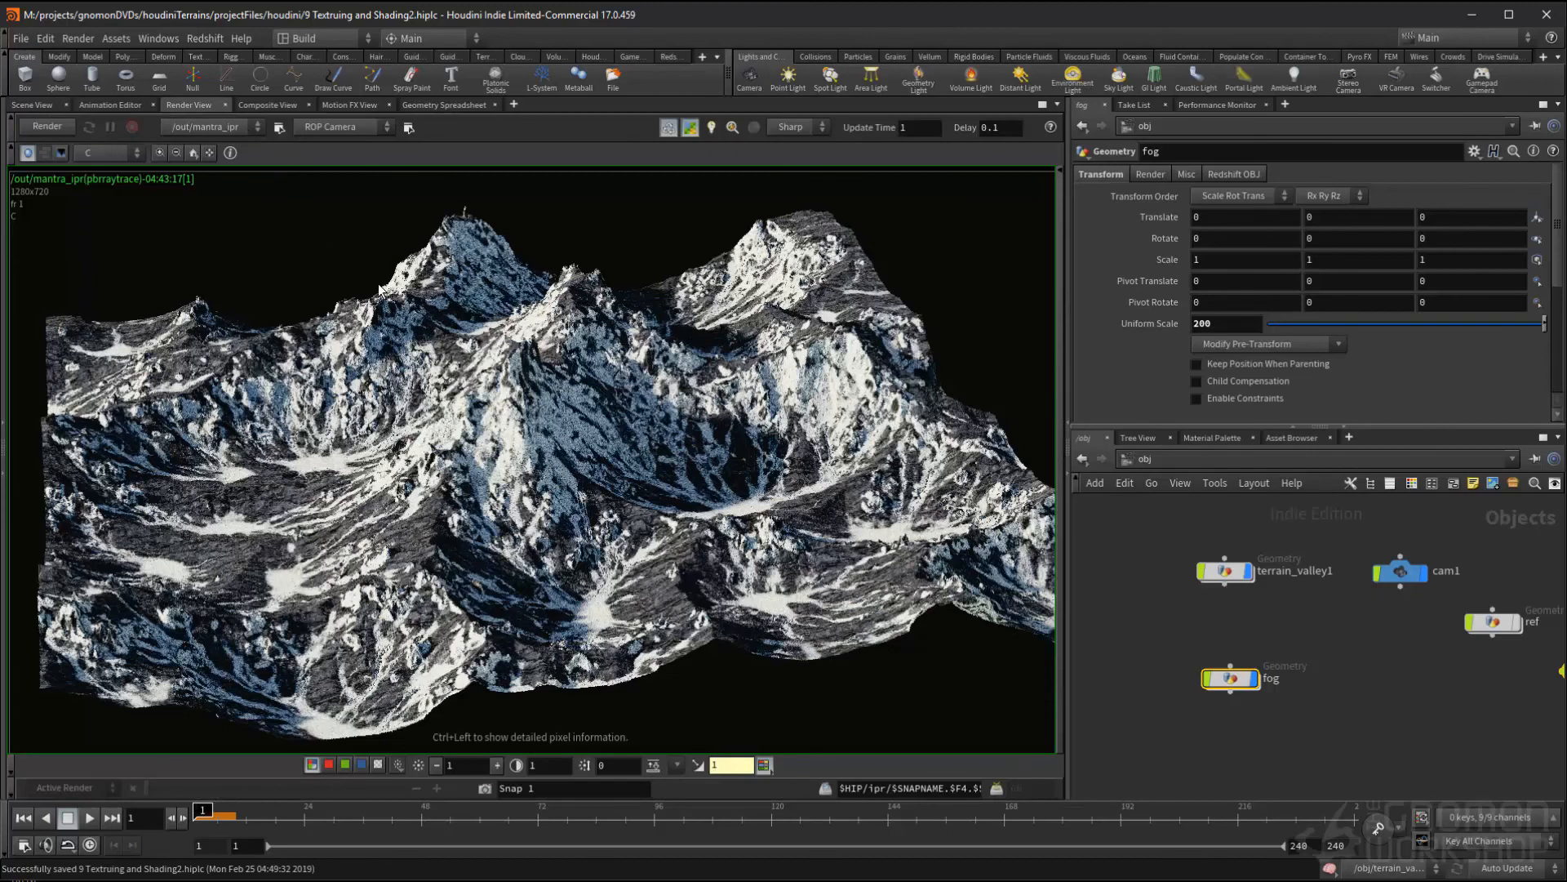
- Start an IPR render of the fogged terrain and open the volumevop_density network inside the fog object
click(51, 127)
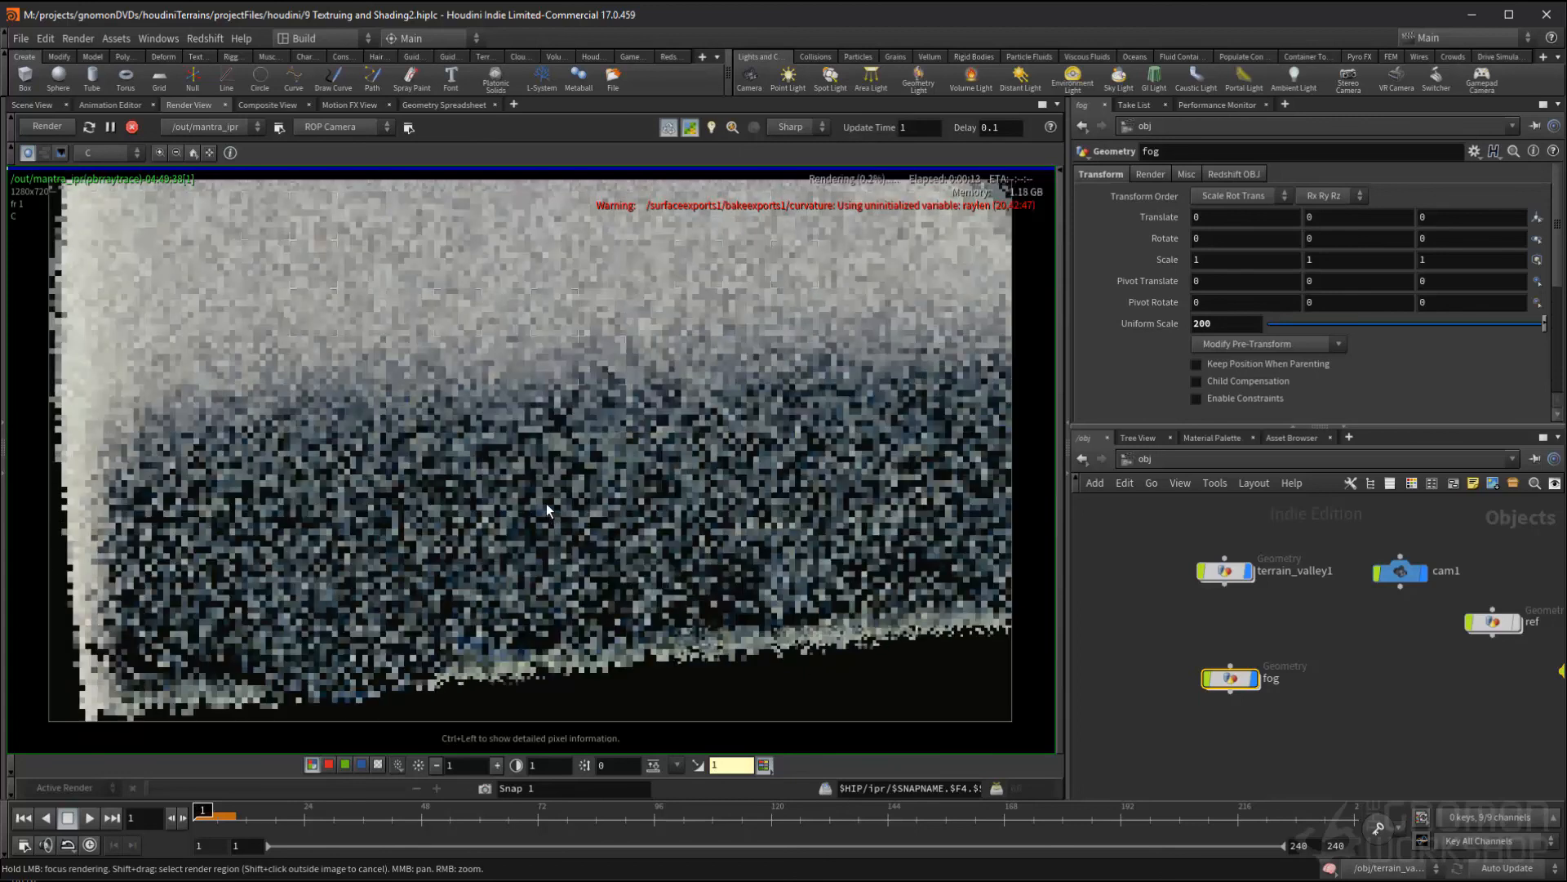
double_click(1230, 681)
double_click(1258, 707)
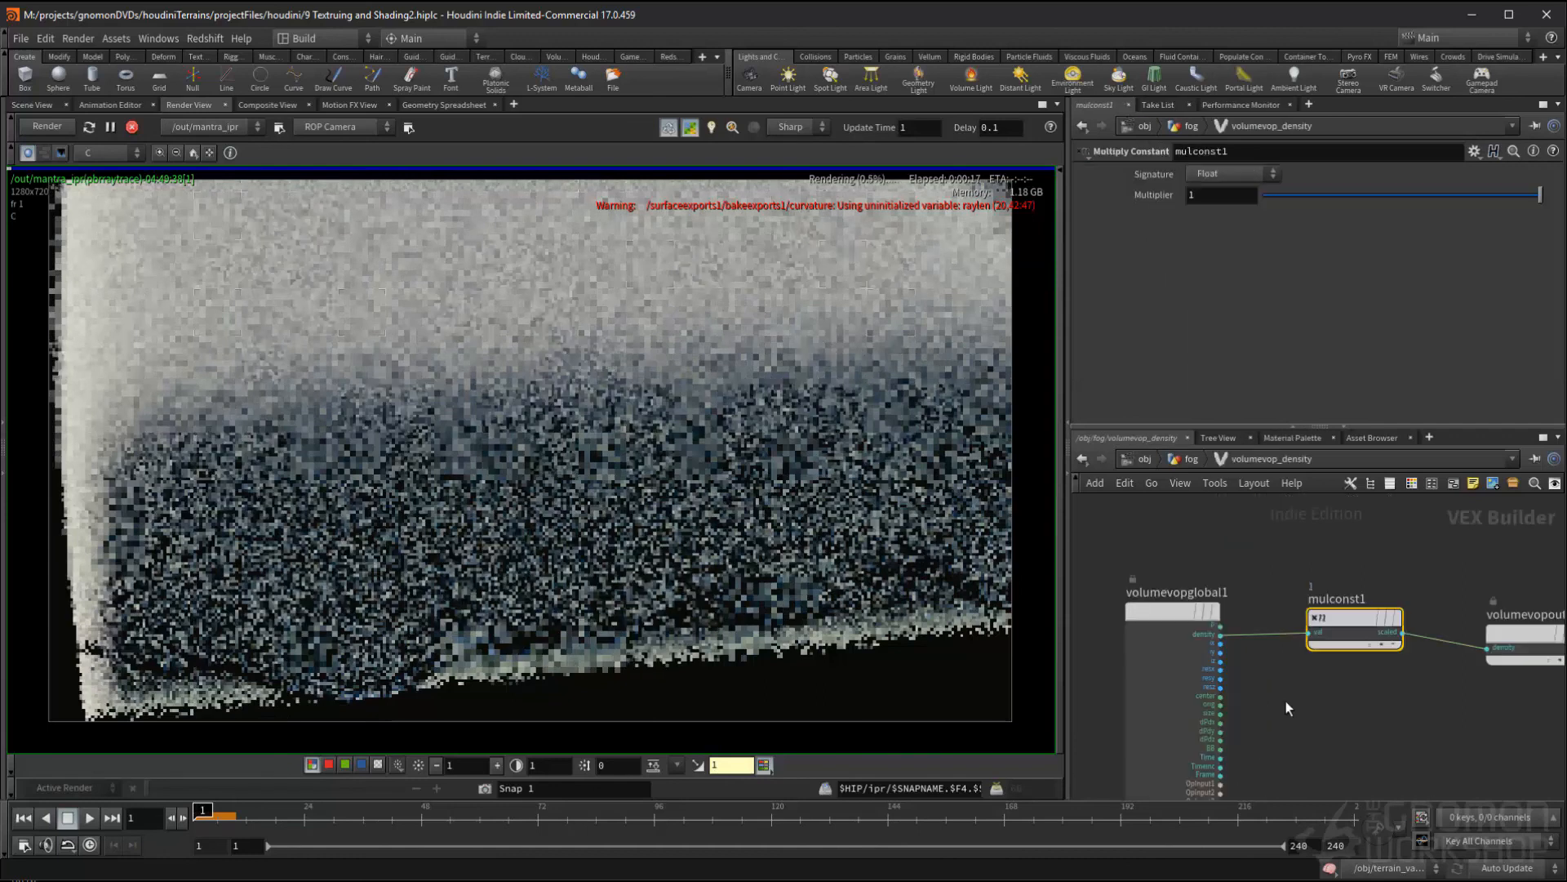
scroll(1361, 713, up, 2)
- Reduce mulconst1's Multiplier to thin the fog, trying 0.1 and 0.01 before settling on 0.001
click(1203, 194)
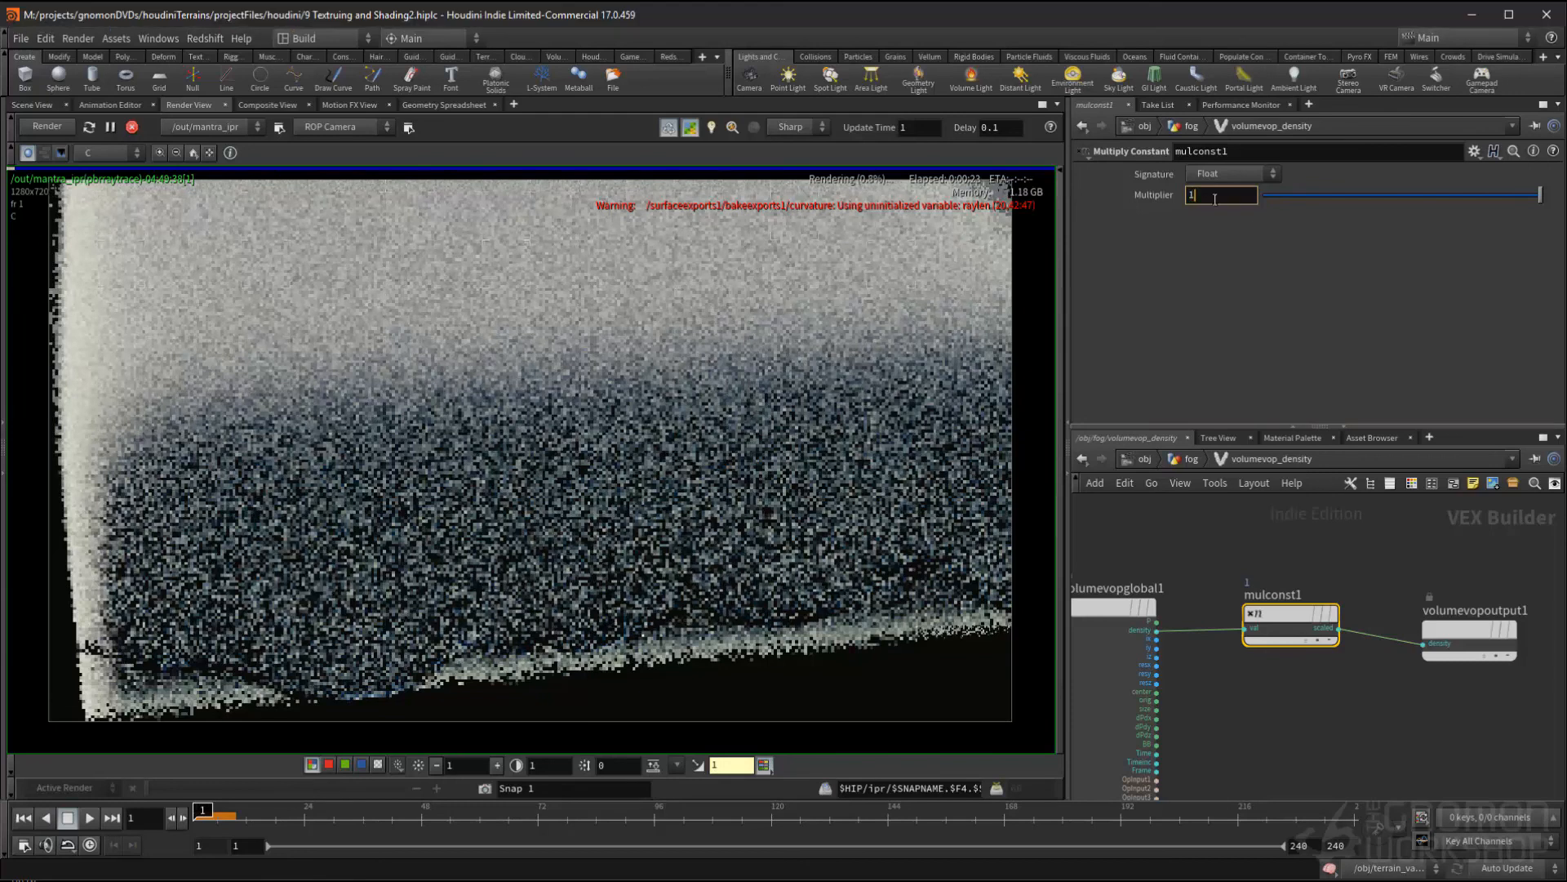
text(.1)
key(Return)
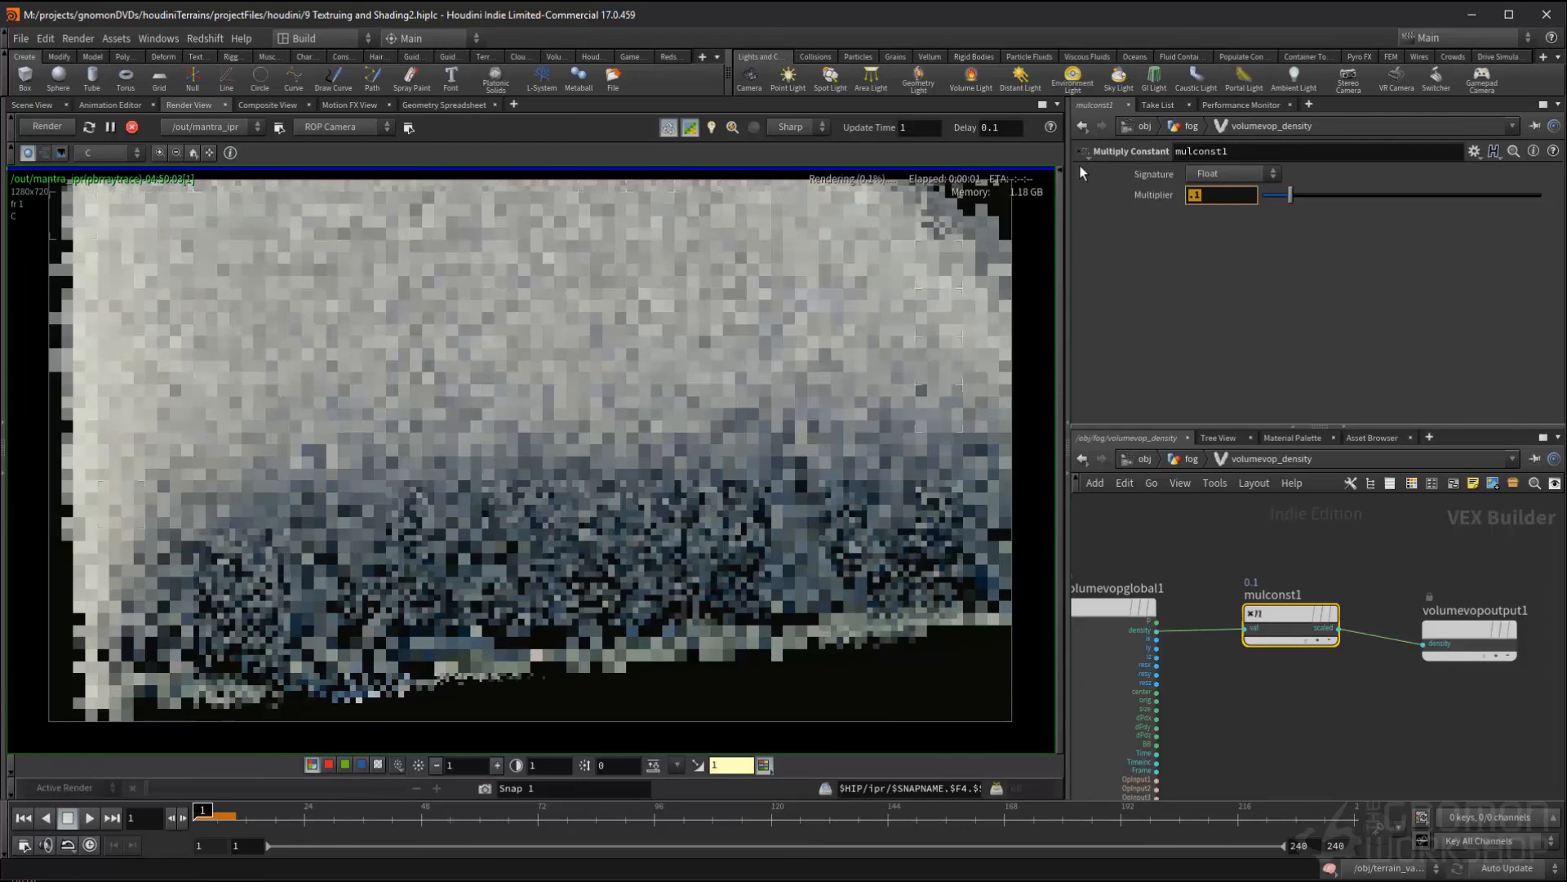
text(.01)
key(Return)
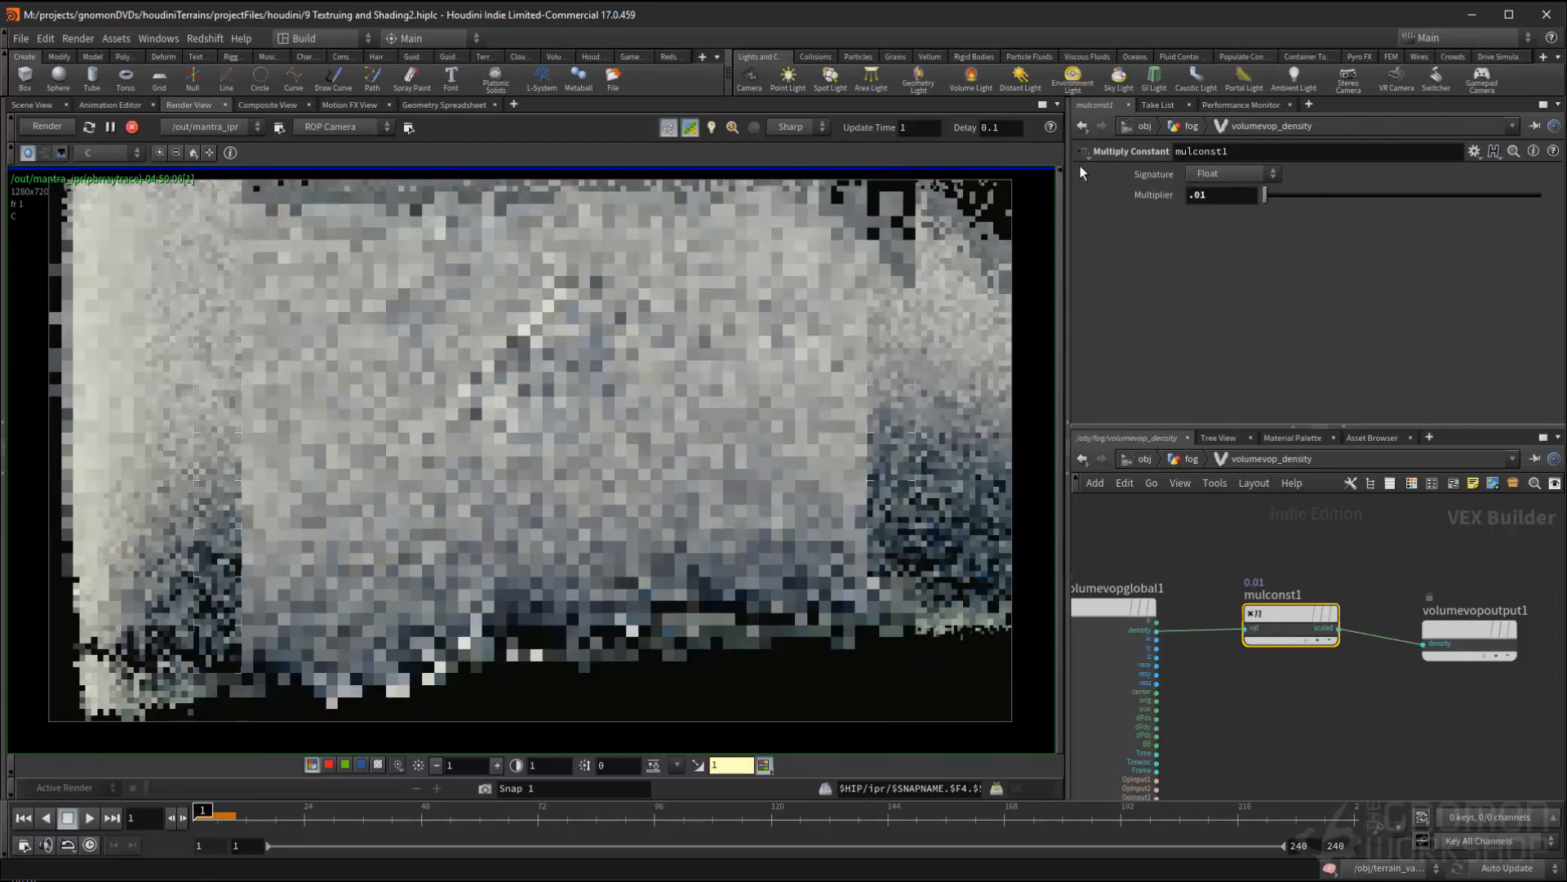
text(.001)
key(Return)
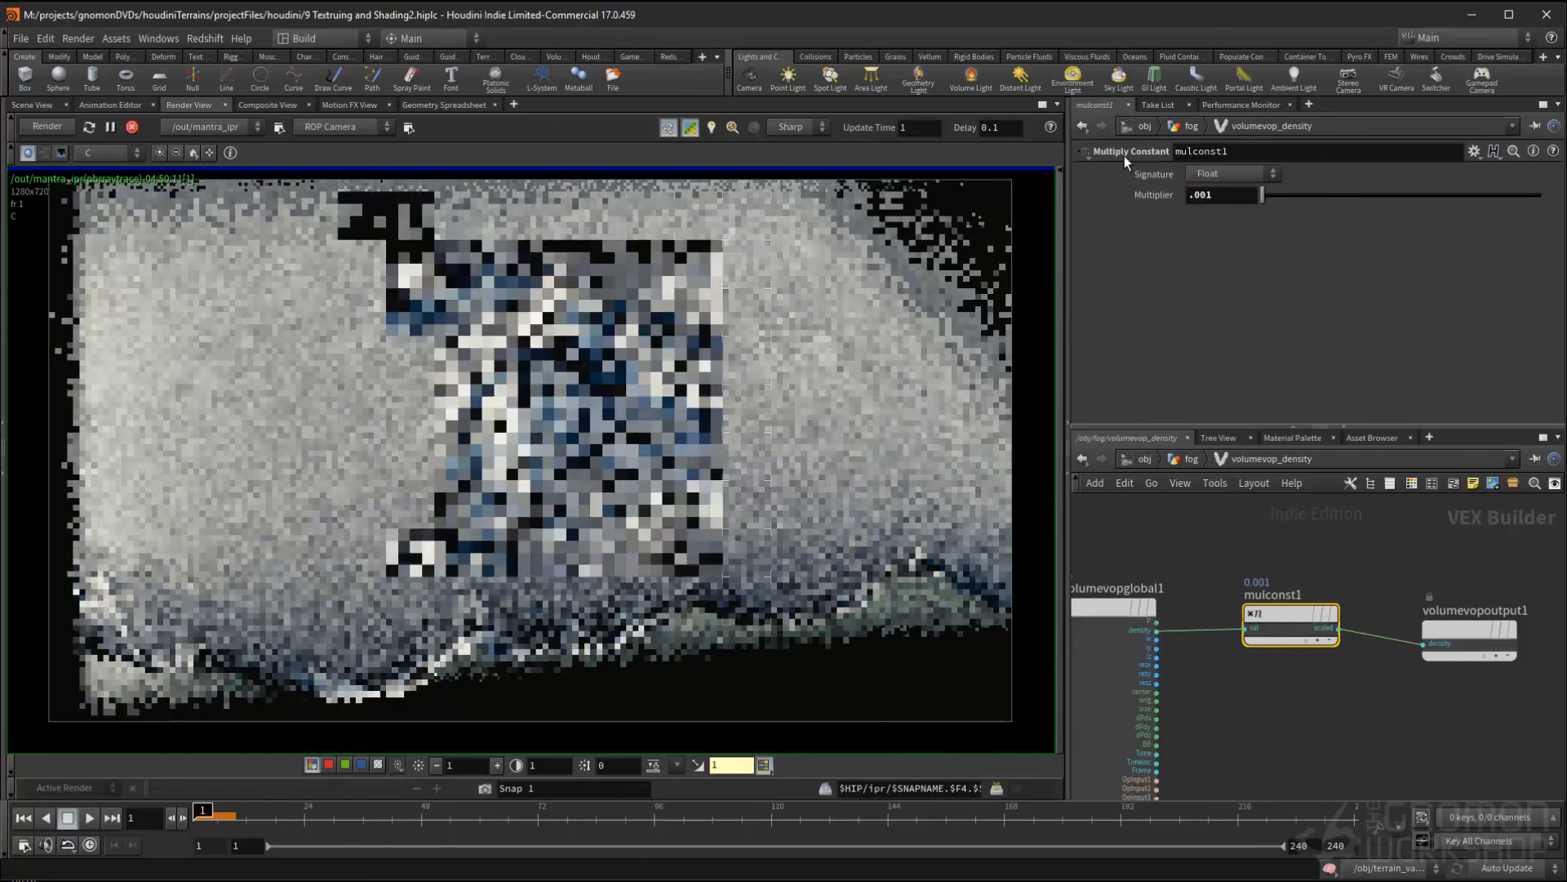
- Turn off preview rendering for the fog render and switch to Photos to view the finished image 9 Texturing and Shading.jpg
middle_drag(722, 401, 716, 411)
mouse_move(462, 332)
right_down()
mouse_move(522, 332)
mouse_move(462, 327)
right_up()
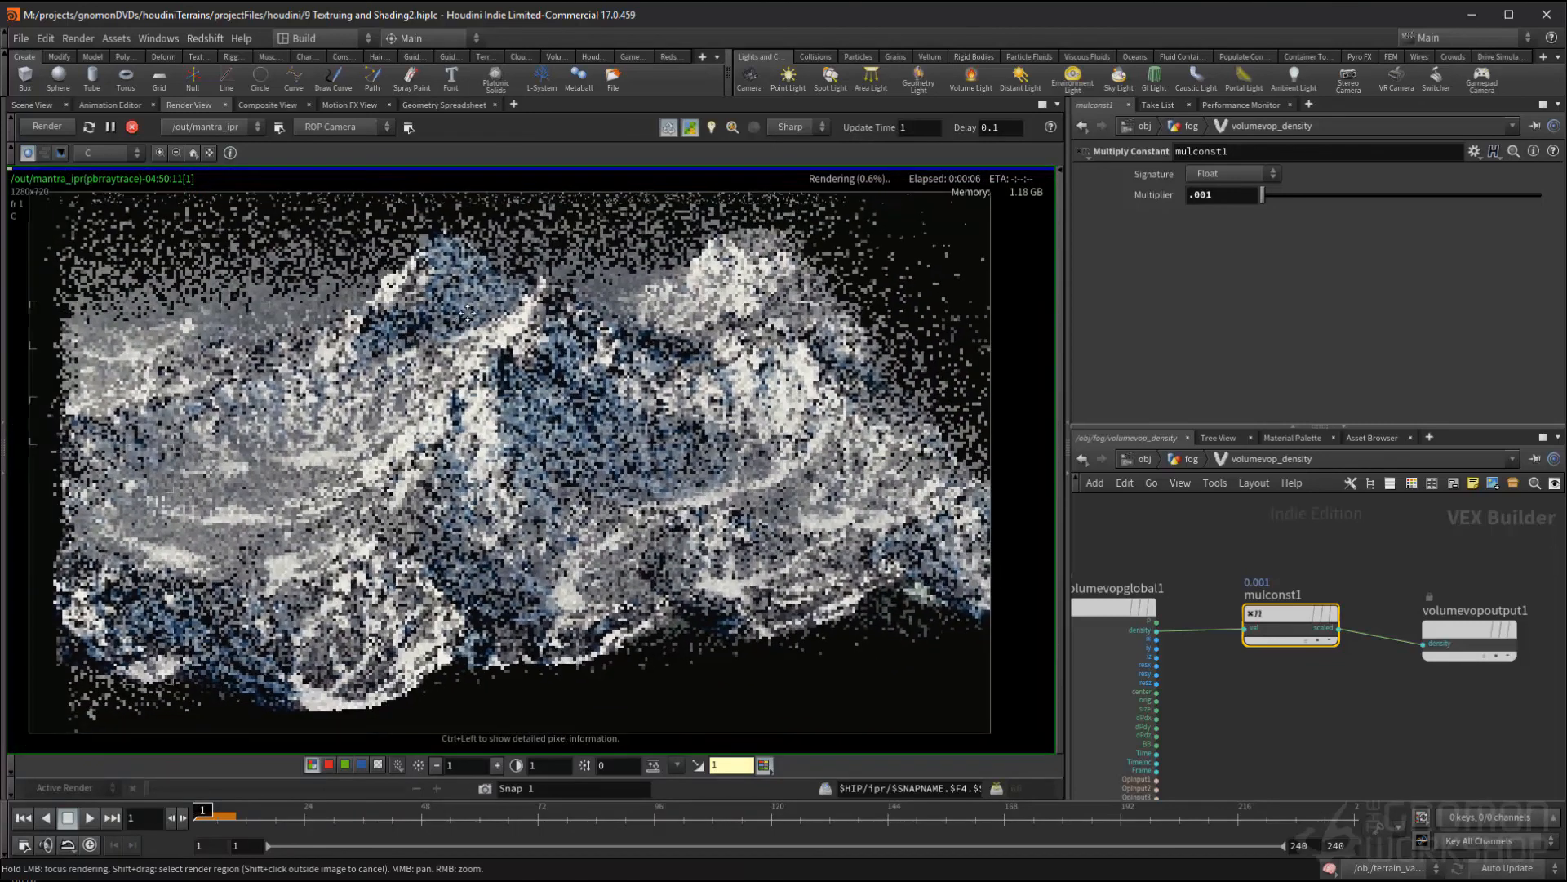
middle_drag(467, 327, 474, 317)
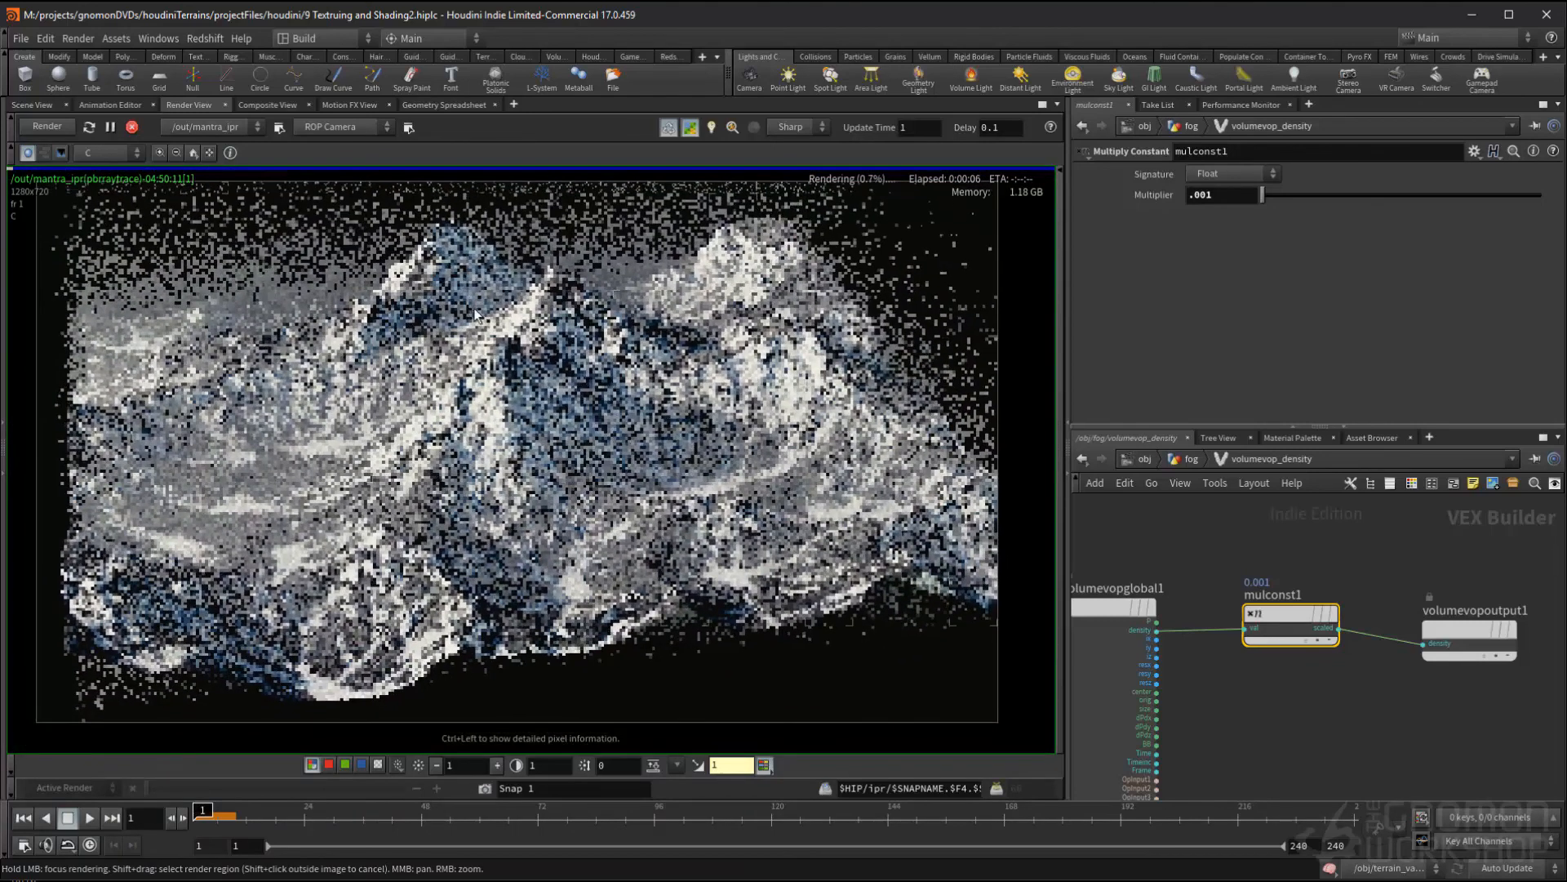
click(690, 128)
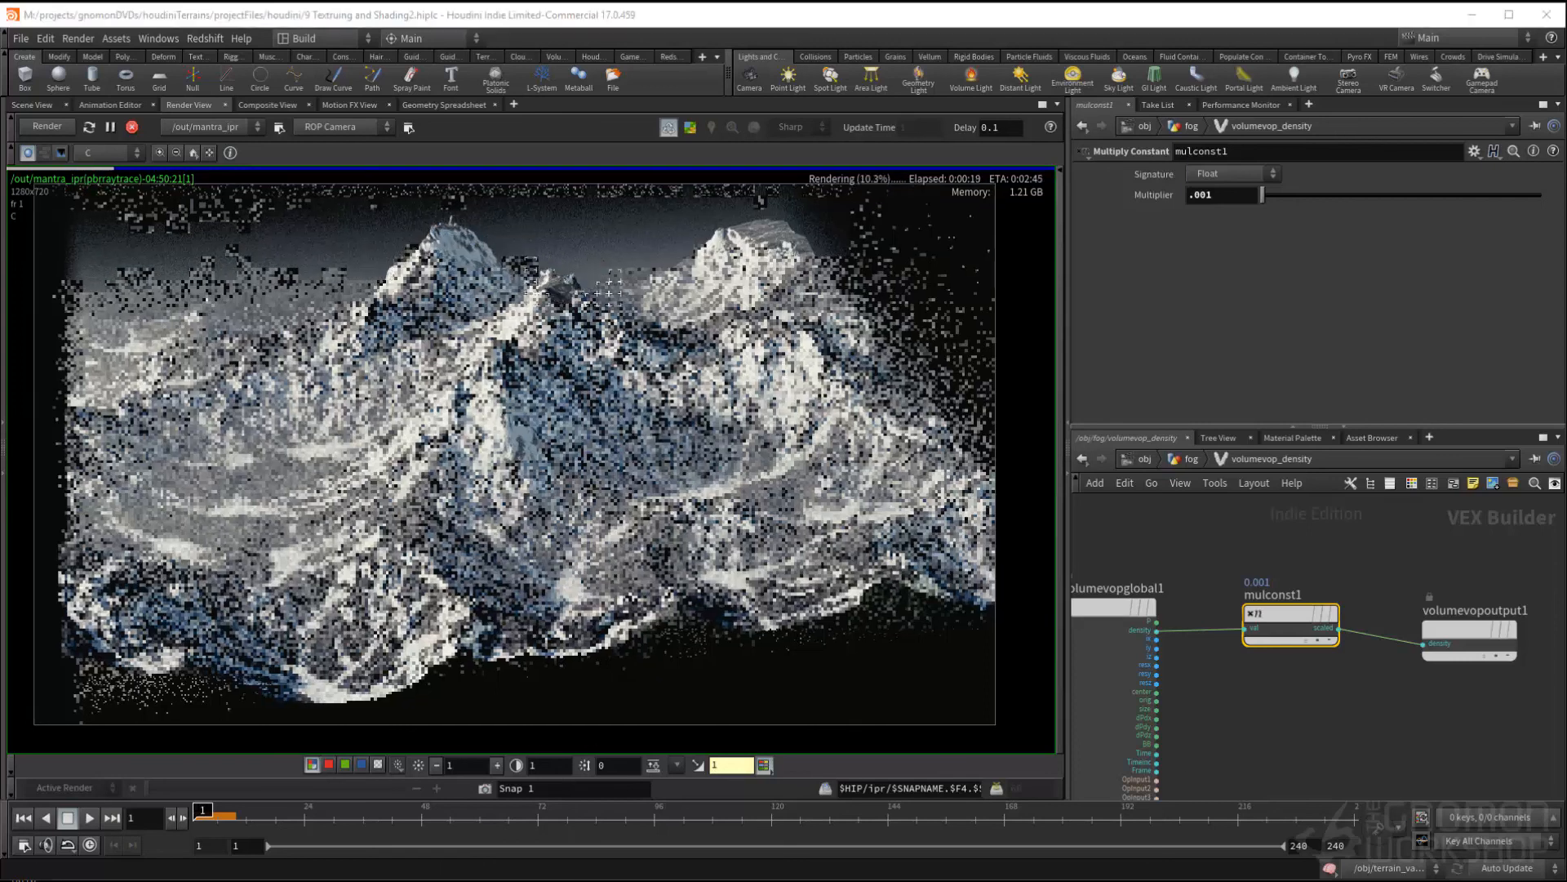
key(alt+Tab)
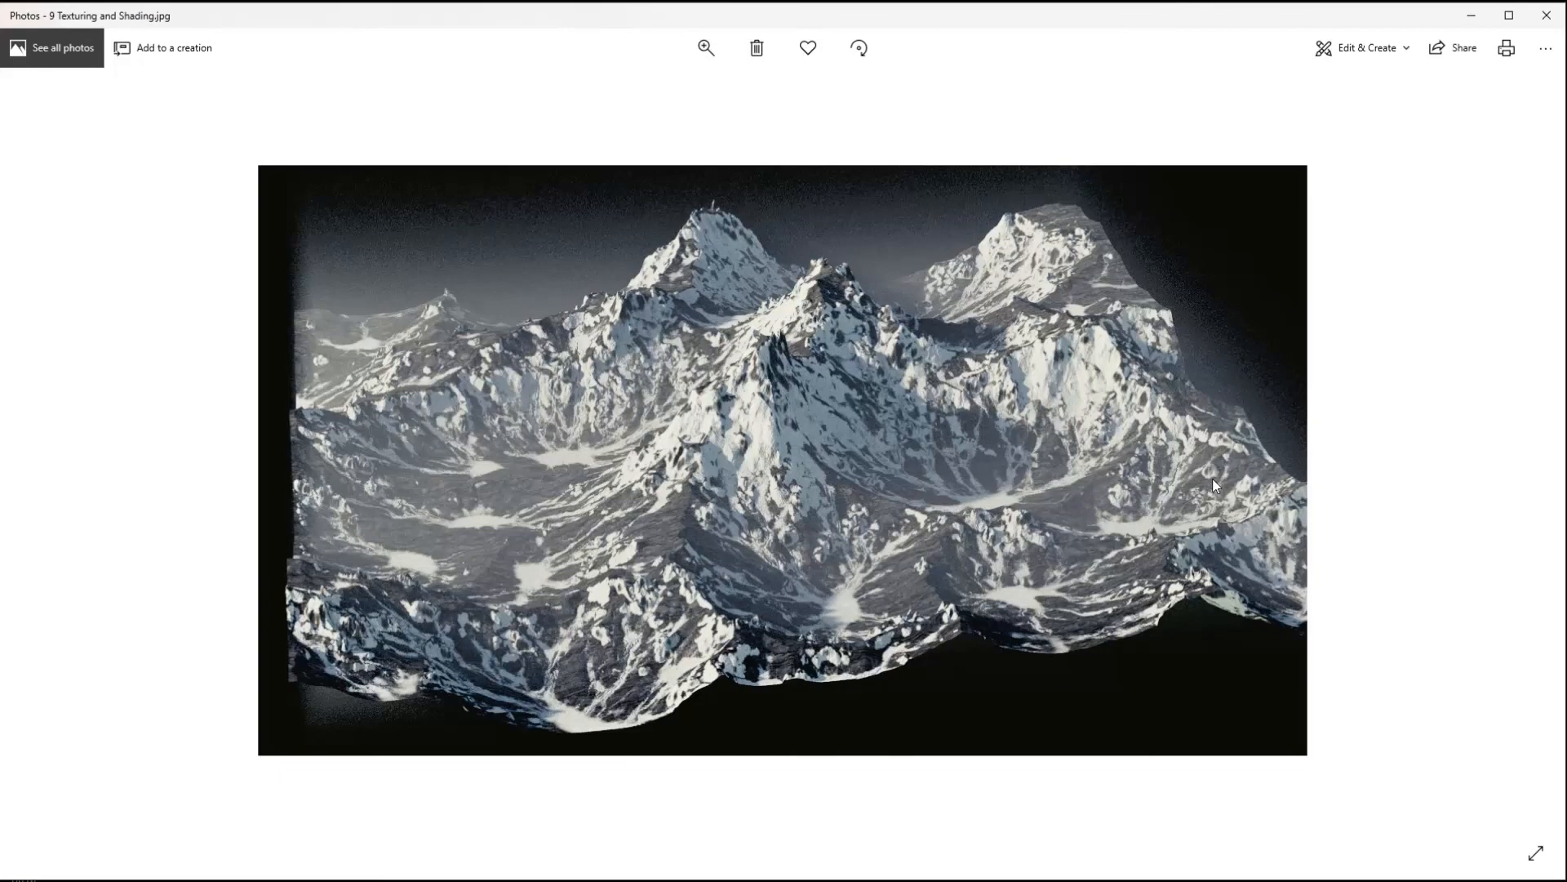